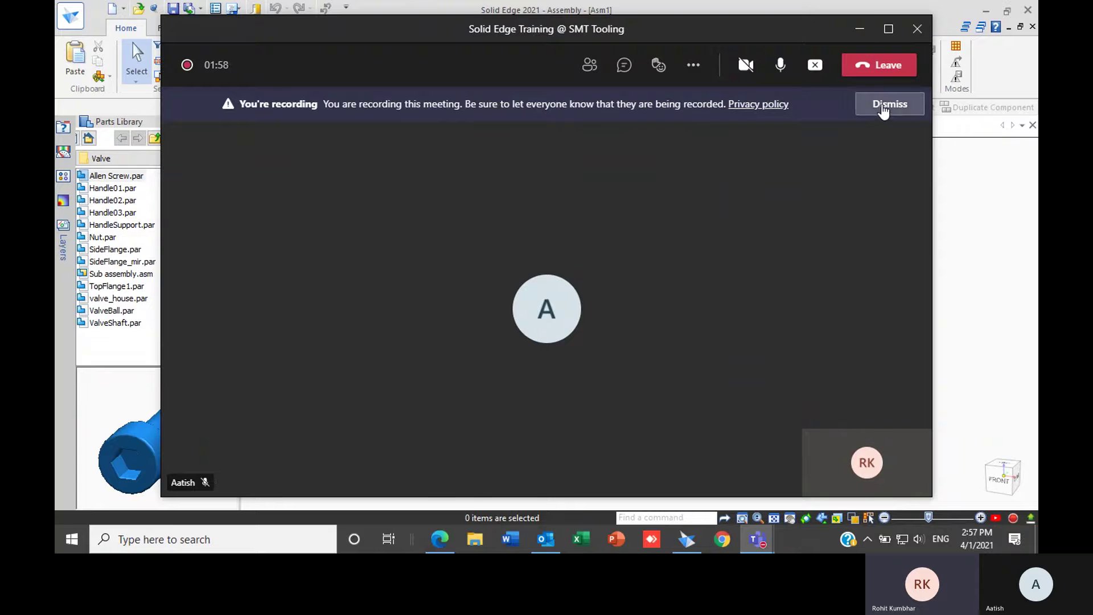
# - Minimise the meeting window and show the Valve folder of the Parts Library for inserting components
pyautogui.click(859, 29)
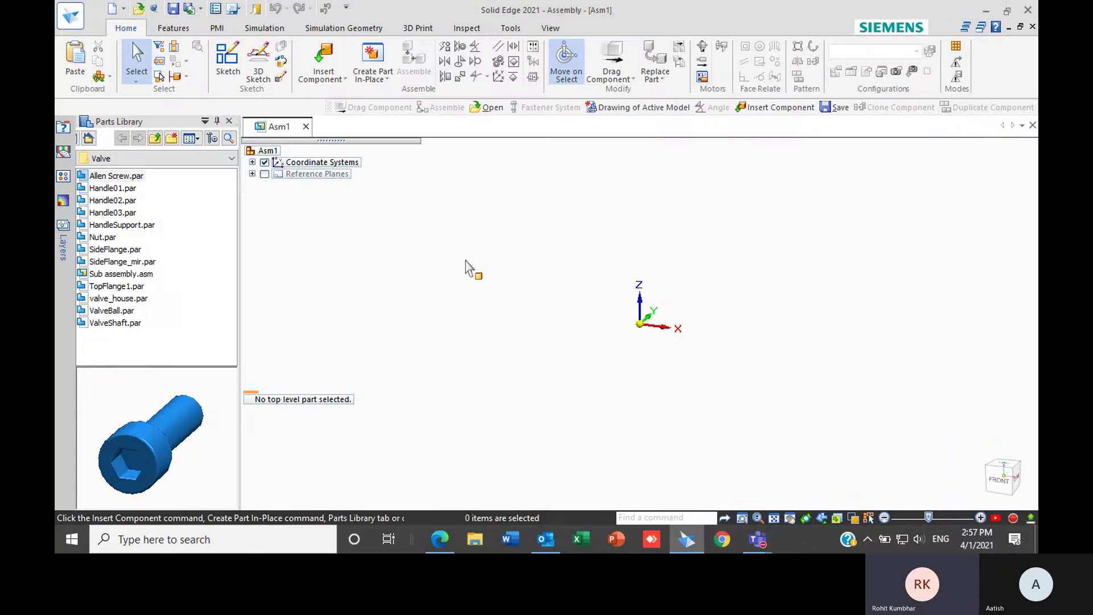
pyautogui.click(232, 121)
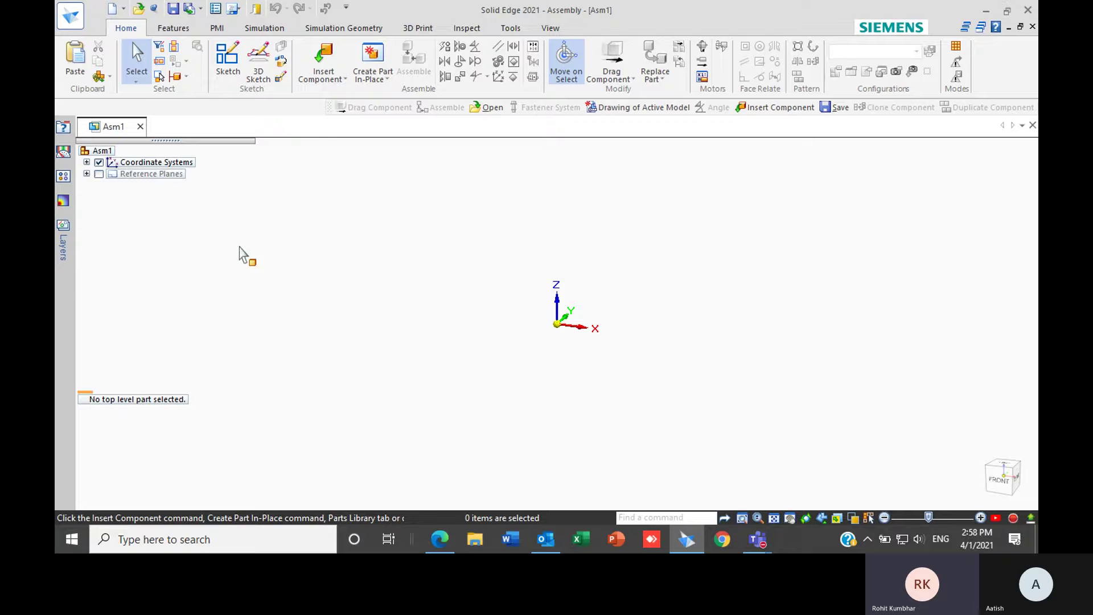
pyautogui.click(325, 54)
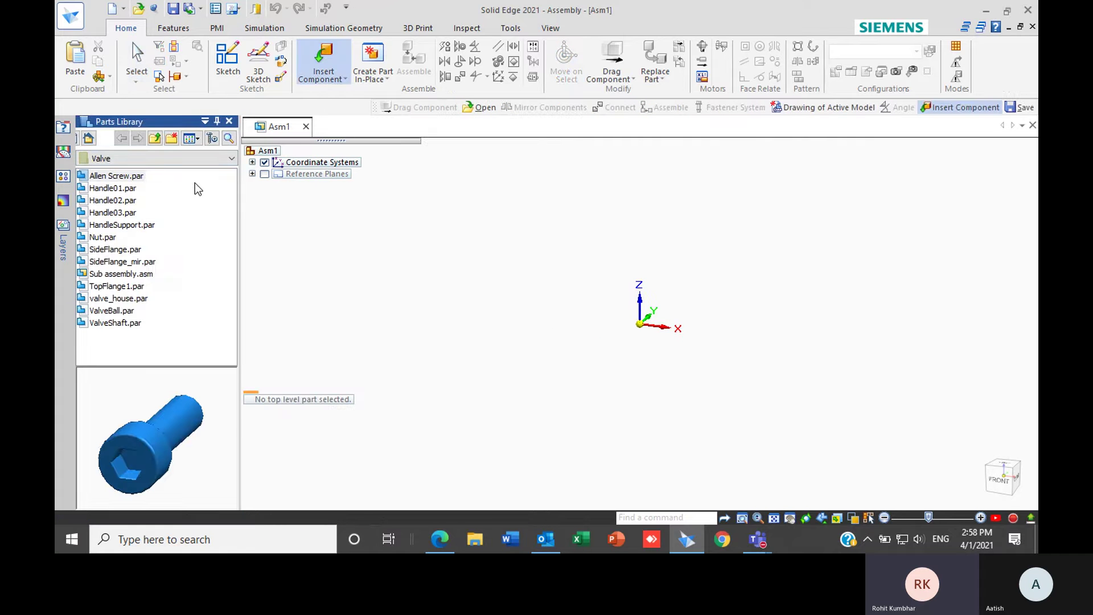
pyautogui.click(136, 159)
pyautogui.click(136, 159)
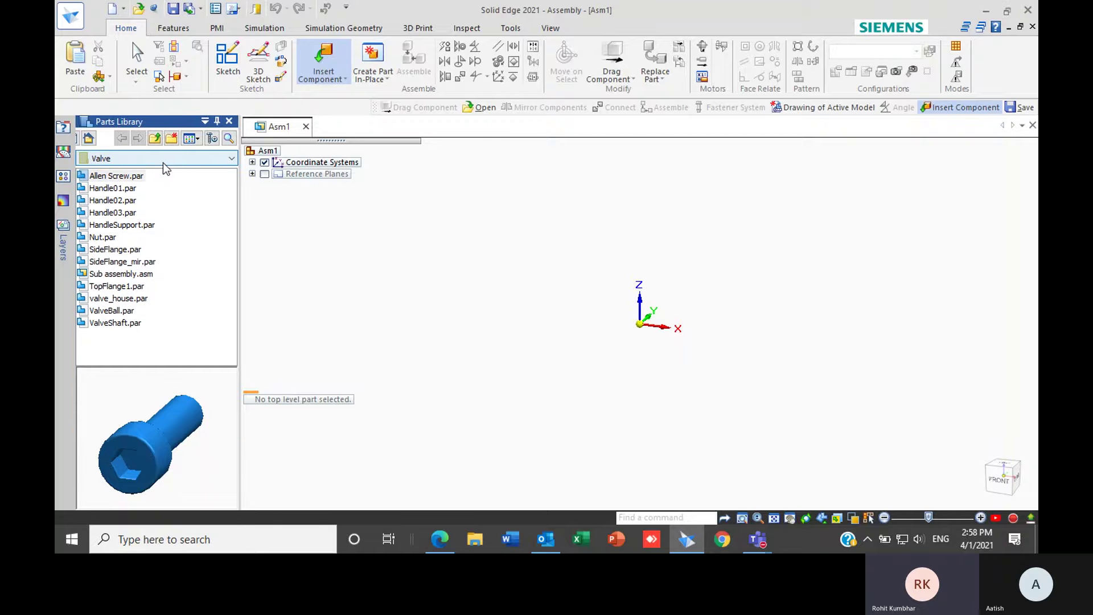
pyautogui.click(218, 159)
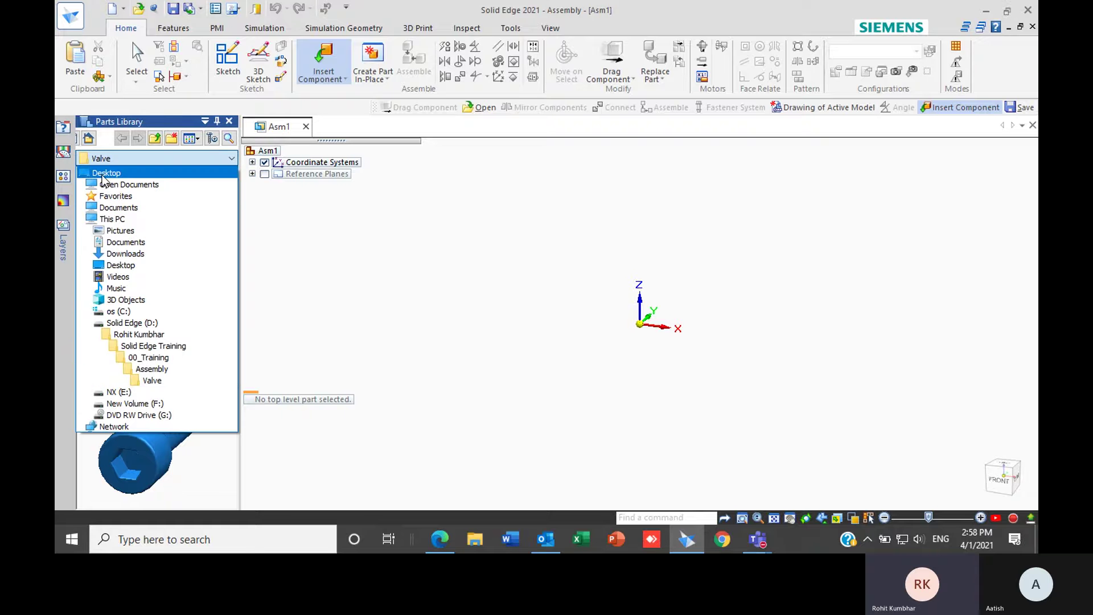
pyautogui.click(157, 379)
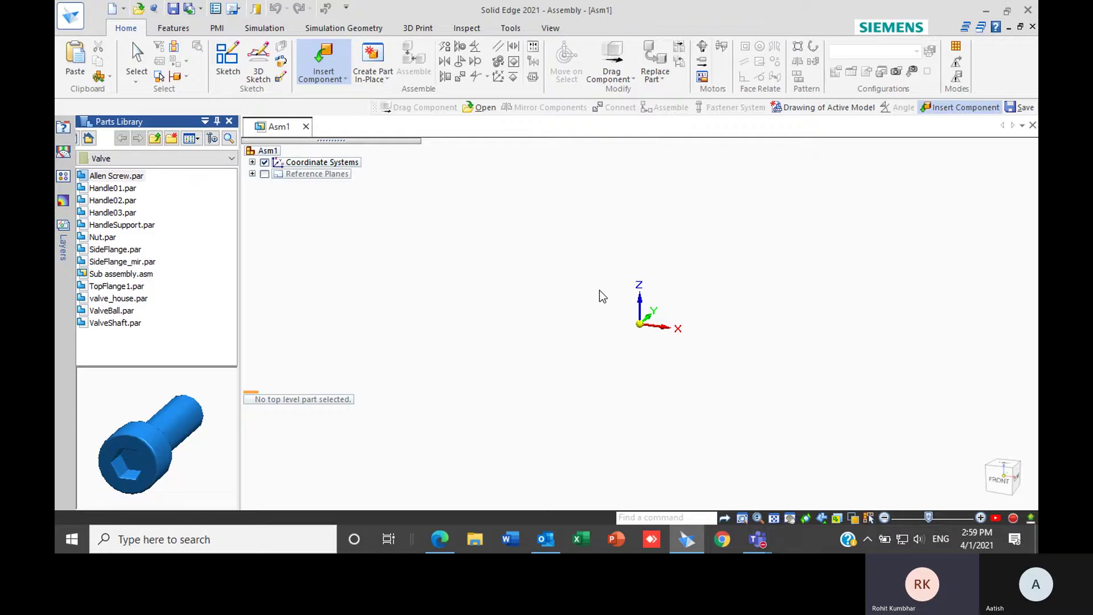
# - Place valve_house.par from the Valve folder into the empty assembly as its first component
pyautogui.click(124, 298)
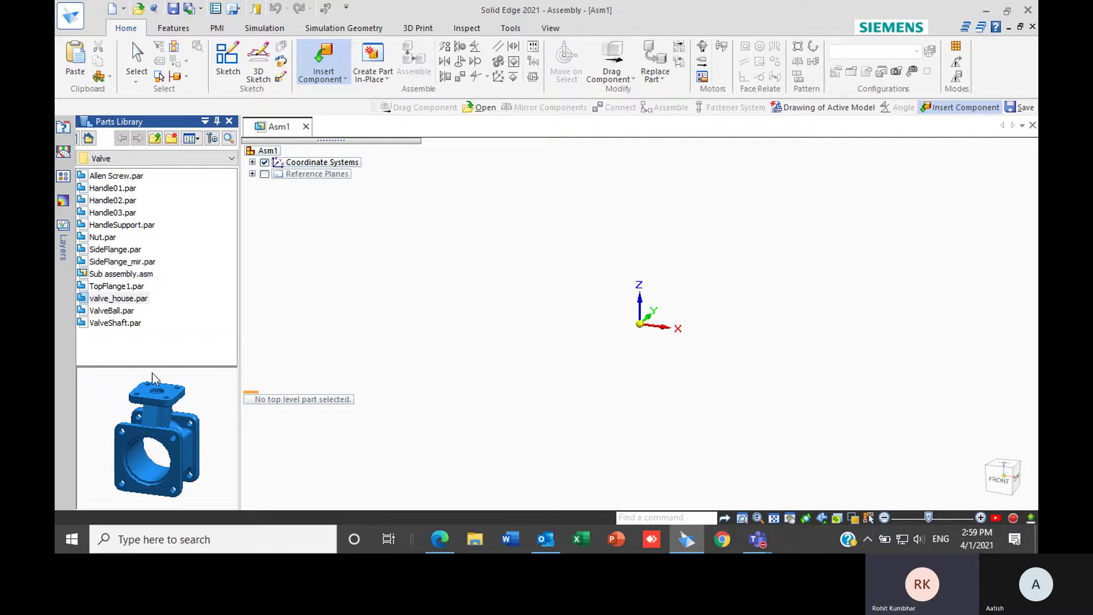
pyautogui.moveTo(119, 300); pyautogui.dragTo(626, 326)
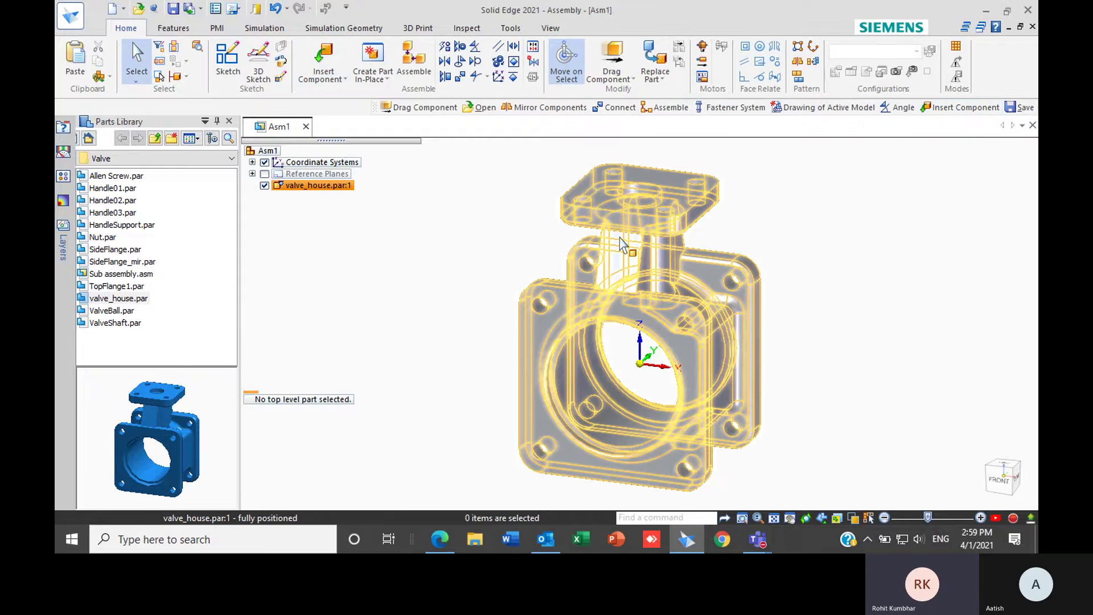
pyautogui.moveTo(622, 245); pyautogui.dragTo(659, 337, button='middle')
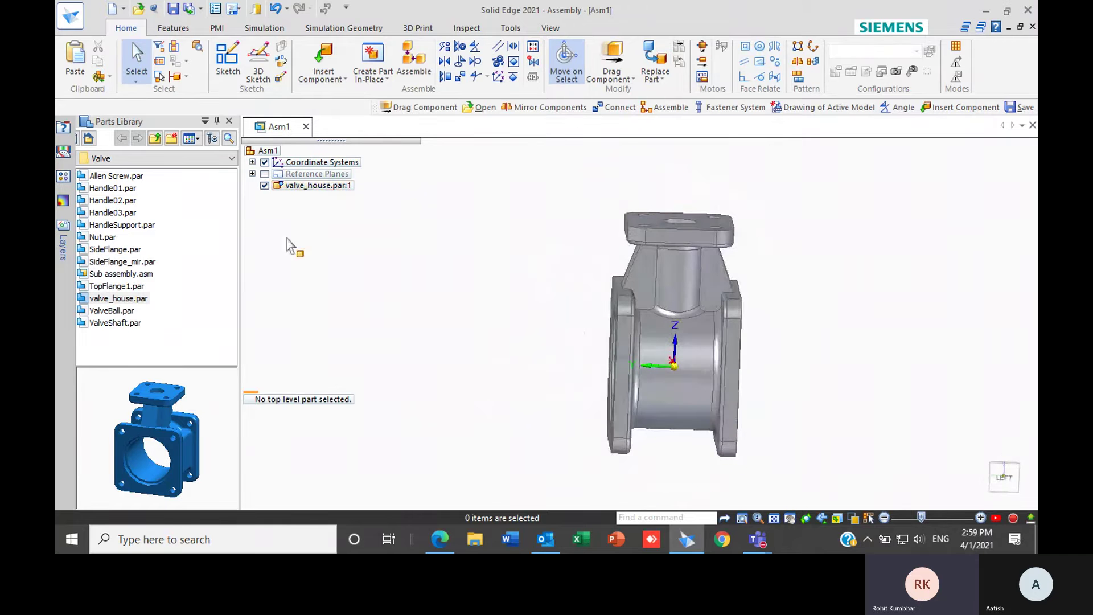
pyautogui.moveTo(776, 340); pyautogui.dragTo(642, 359, button='middle')
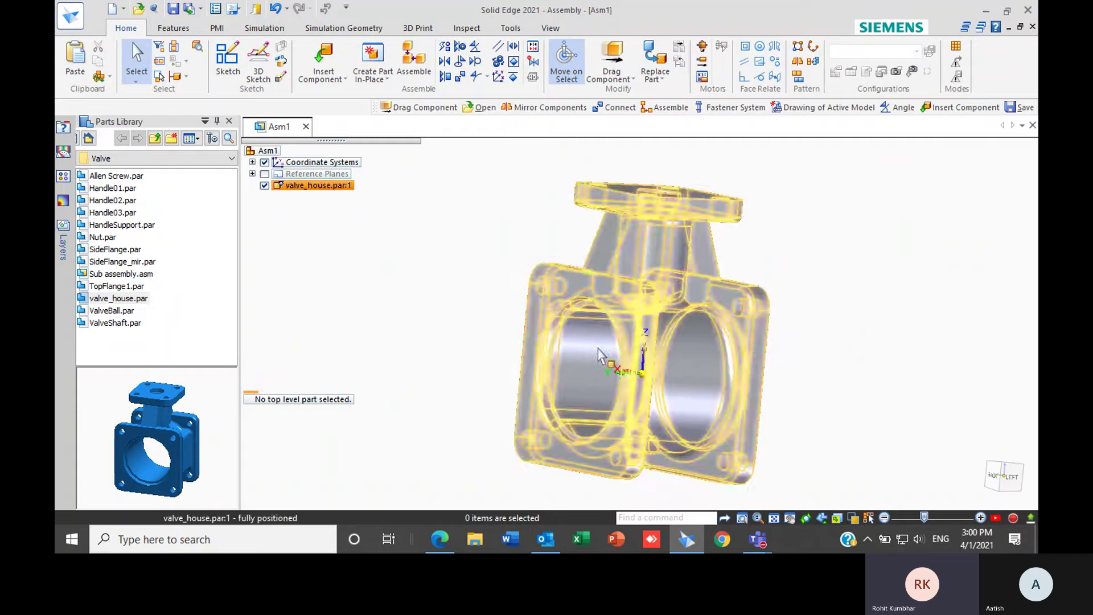
pyautogui.moveTo(462, 350); pyautogui.dragTo(507, 344, button='middle')
pyautogui.moveTo(807, 365); pyautogui.dragTo(1025, 341, button='middle')
pyautogui.moveTo(792, 364); pyautogui.dragTo(632, 399, button='middle')
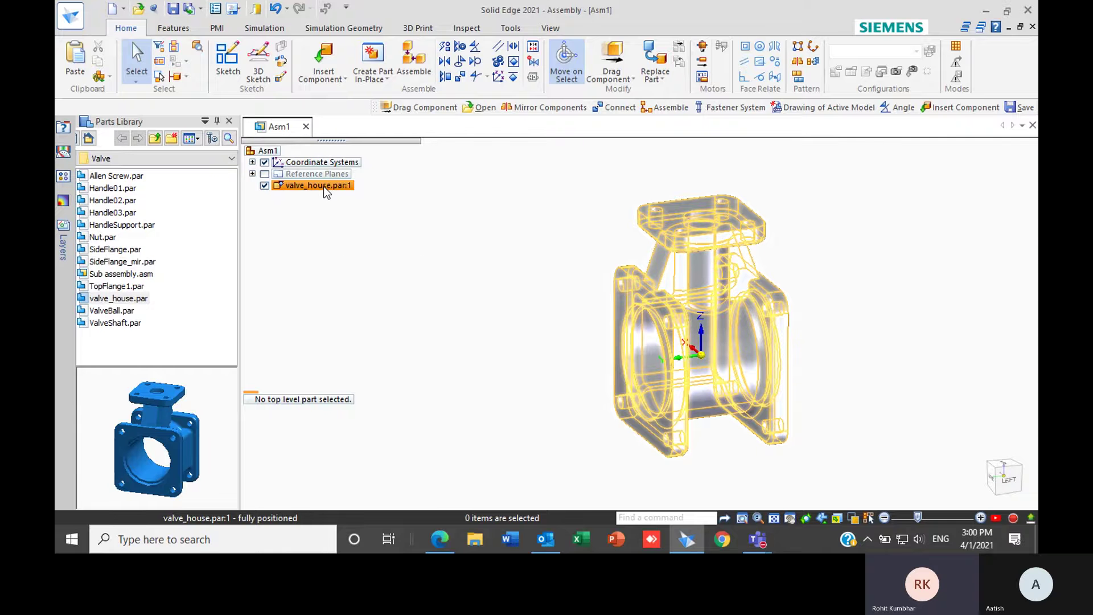
pyautogui.moveTo(324, 187)
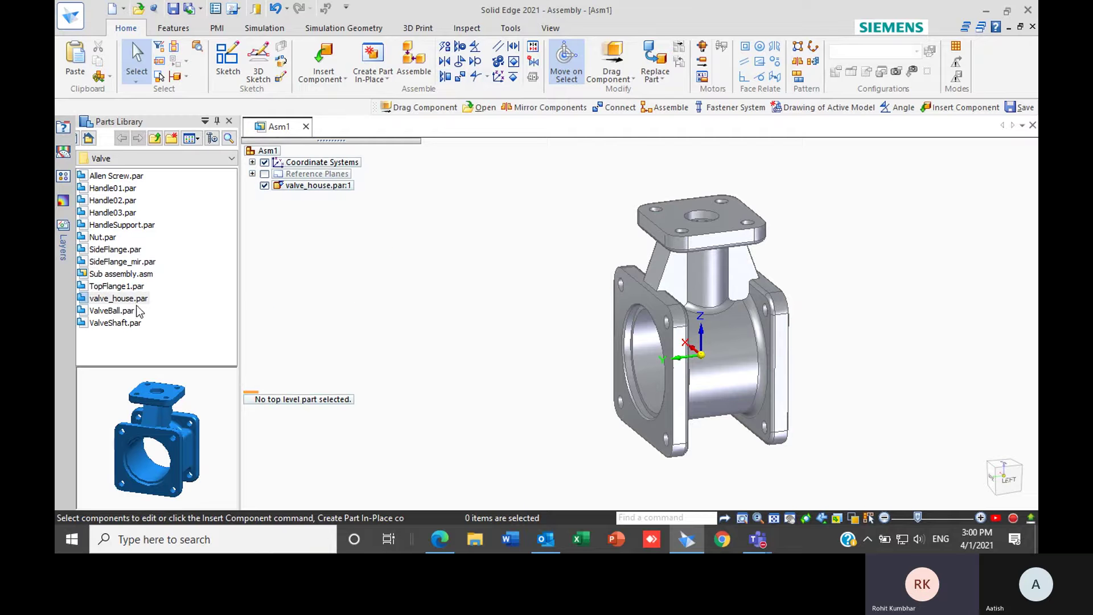
# - Orient the SideFlange.par preview with its spigot facing the valve housing, and insert the part beside the housing
pyautogui.click(116, 249)
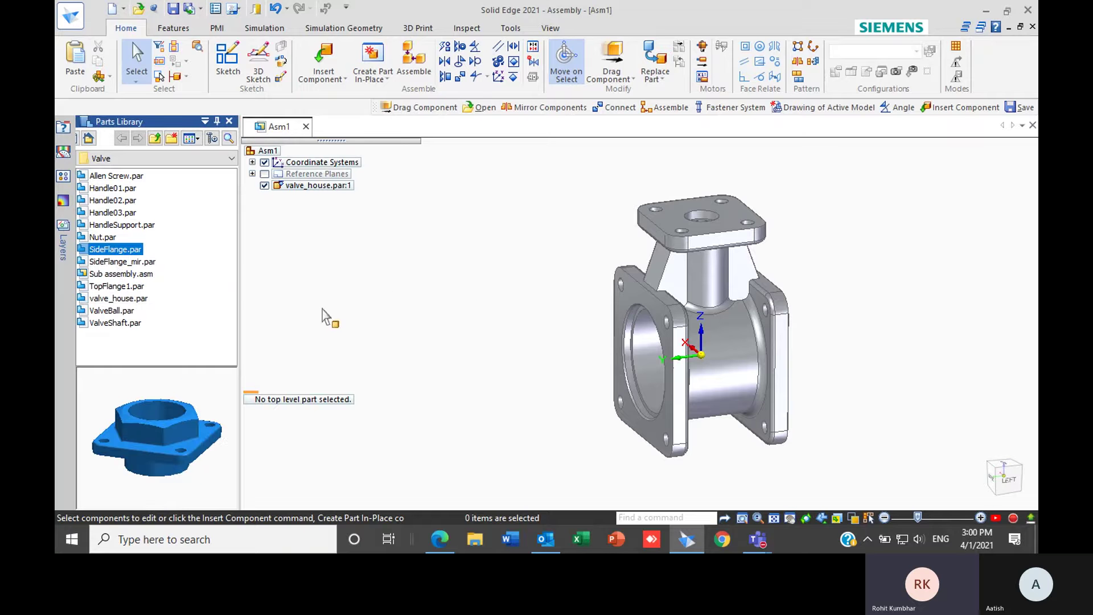
pyautogui.click(984, 498)
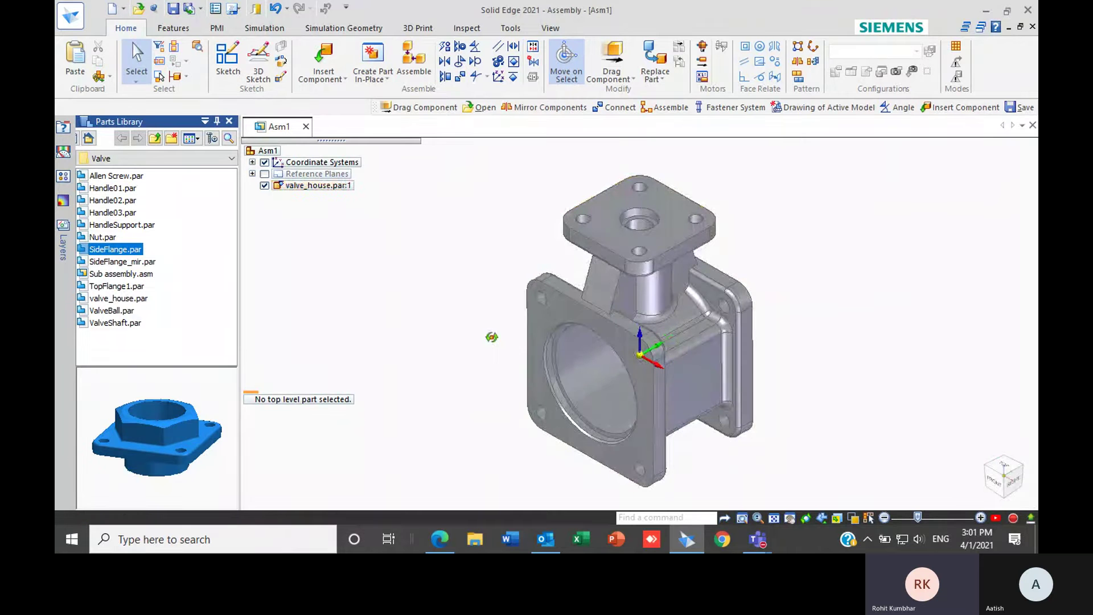
pyautogui.moveTo(492, 337); pyautogui.dragTo(234, 321, button='middle')
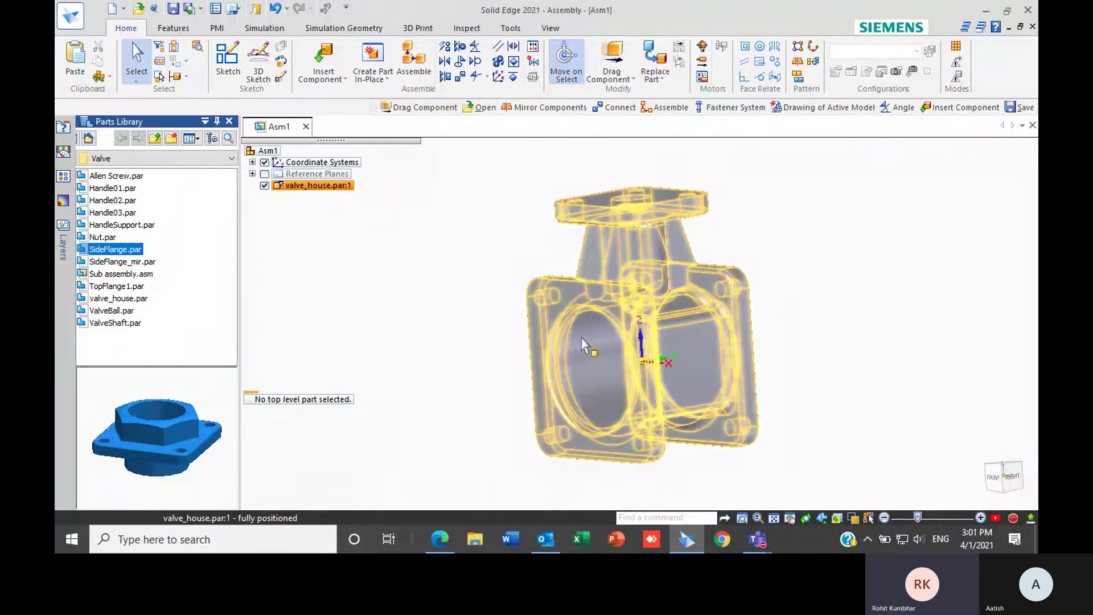
pyautogui.hotkey('ctrl', 'i')
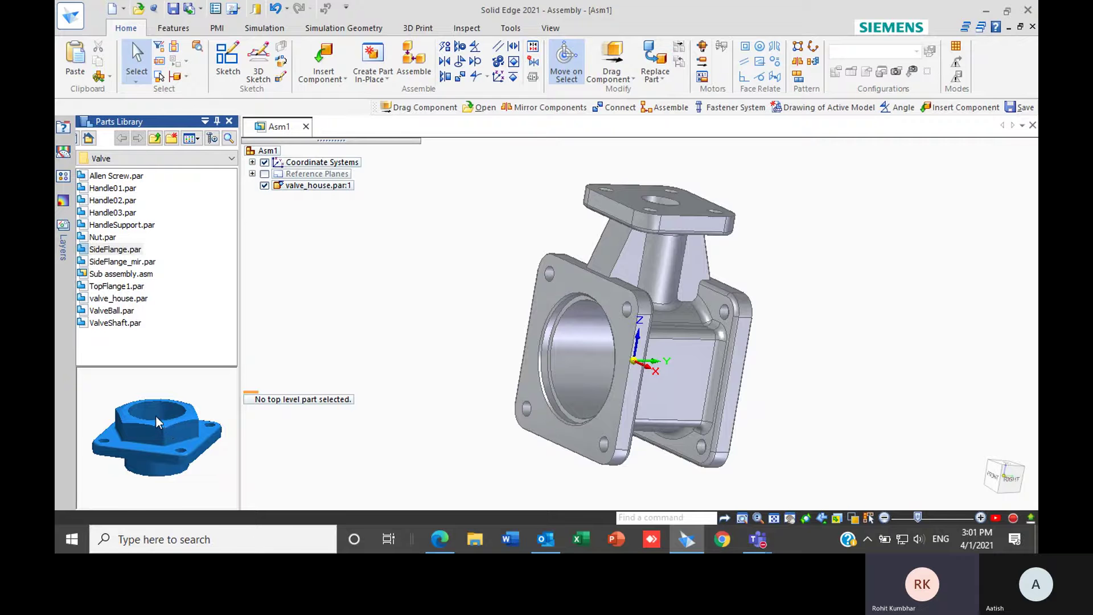
pyautogui.moveTo(156, 416); pyautogui.dragTo(224, 373)
pyautogui.moveTo(173, 414)
pyautogui.mouseDown()
pyautogui.moveTo(149, 388)
pyautogui.moveTo(200, 447)
pyautogui.moveTo(188, 368)
pyautogui.moveTo(119, 488)
pyautogui.moveTo(161, 437)
pyautogui.moveTo(164, 411)
pyautogui.moveTo(159, 427)
pyautogui.mouseUp()
pyautogui.click(113, 250)
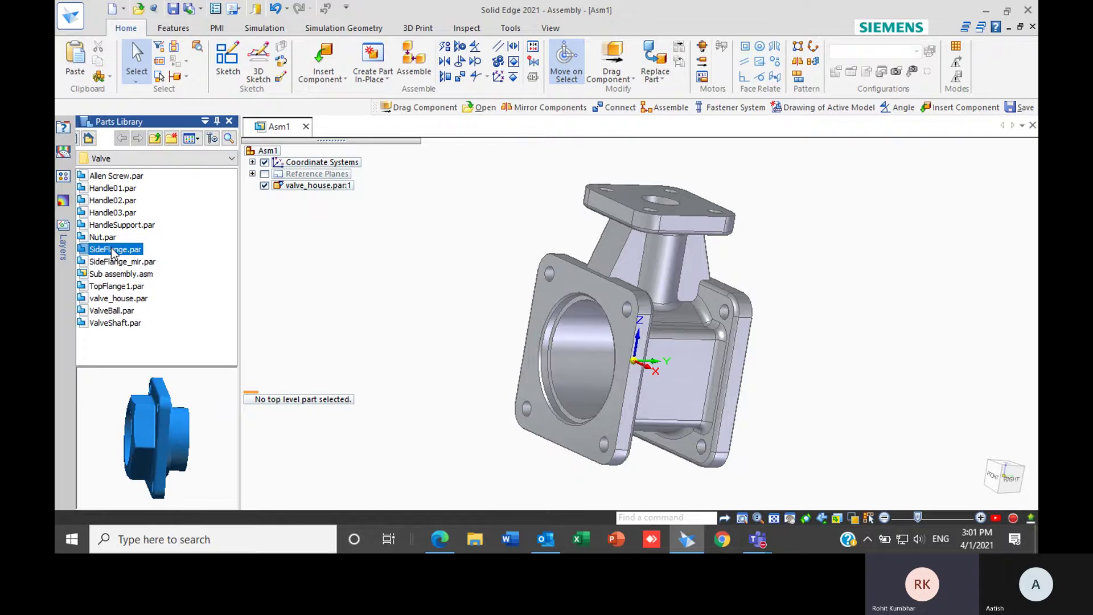
pyautogui.moveTo(113, 252); pyautogui.dragTo(545, 347)
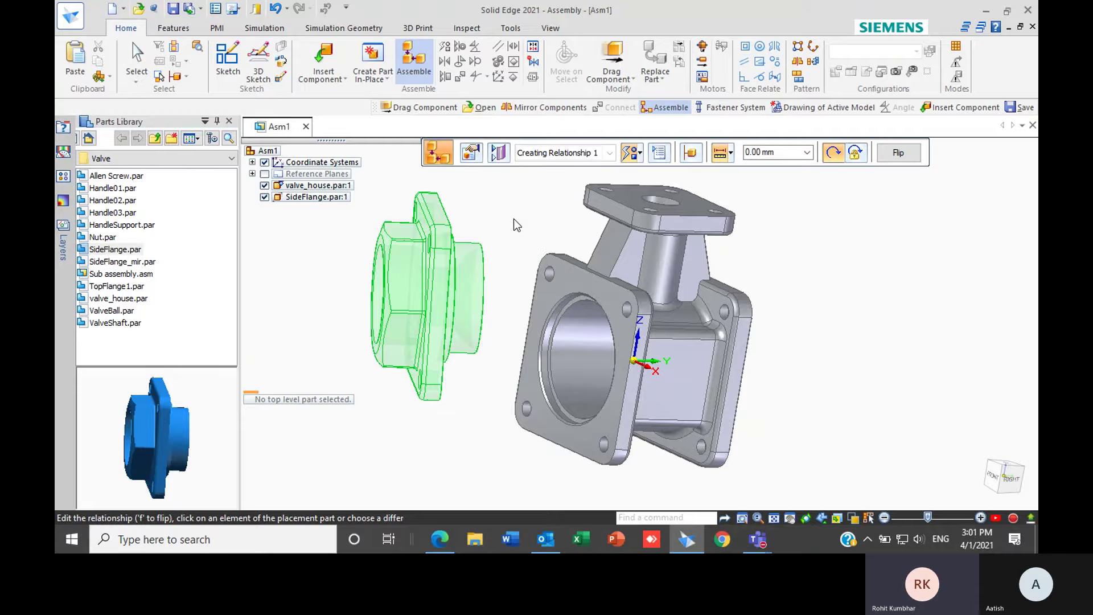
# - Mate the side flange's square mounting face on the spigot side to the valve housing's end flange face with 0.00 mm offset
pyautogui.moveTo(532, 223); pyautogui.dragTo(471, 246, button='middle')
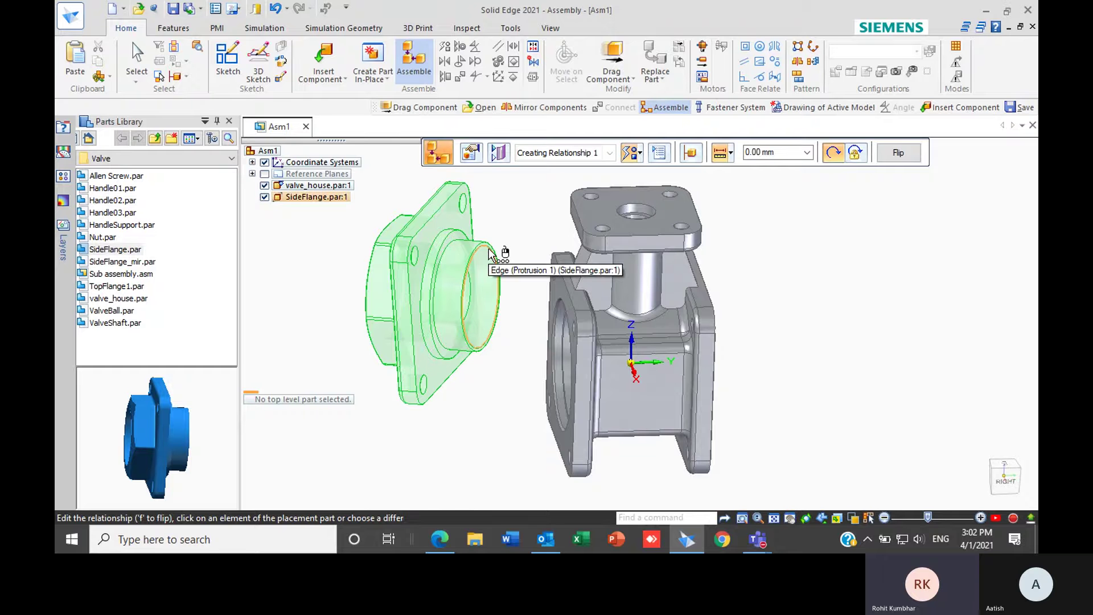
pyautogui.click(641, 156)
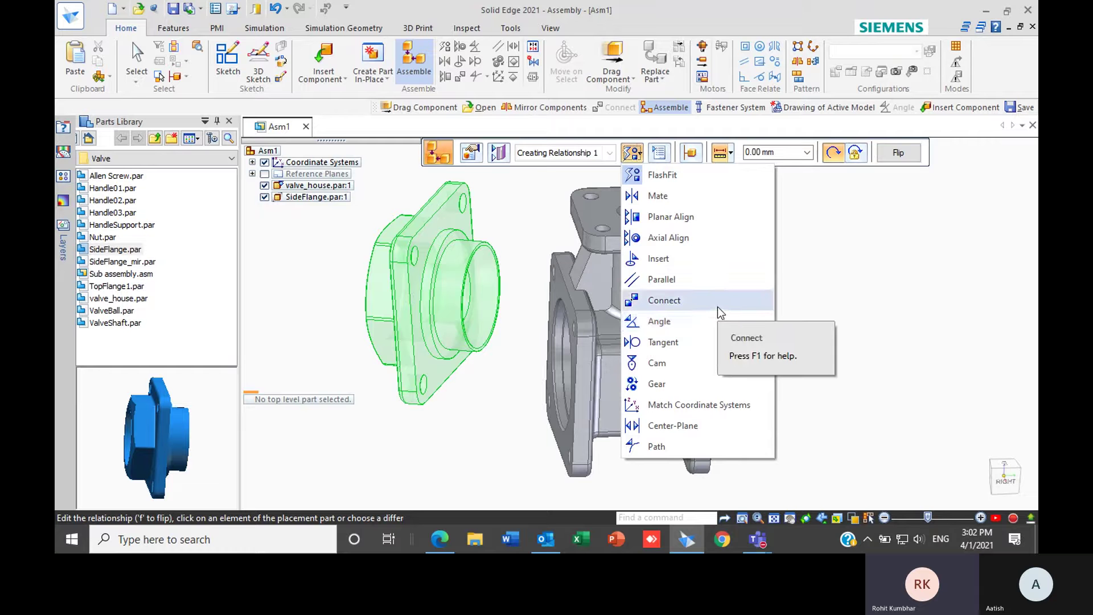
pyautogui.click(695, 183)
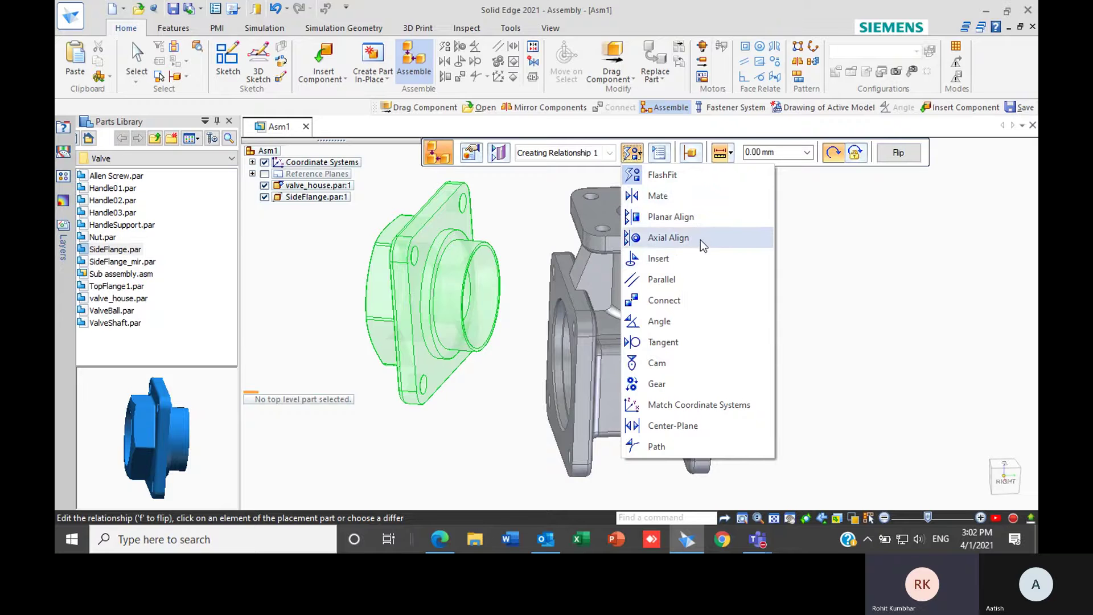
pyautogui.click(659, 196)
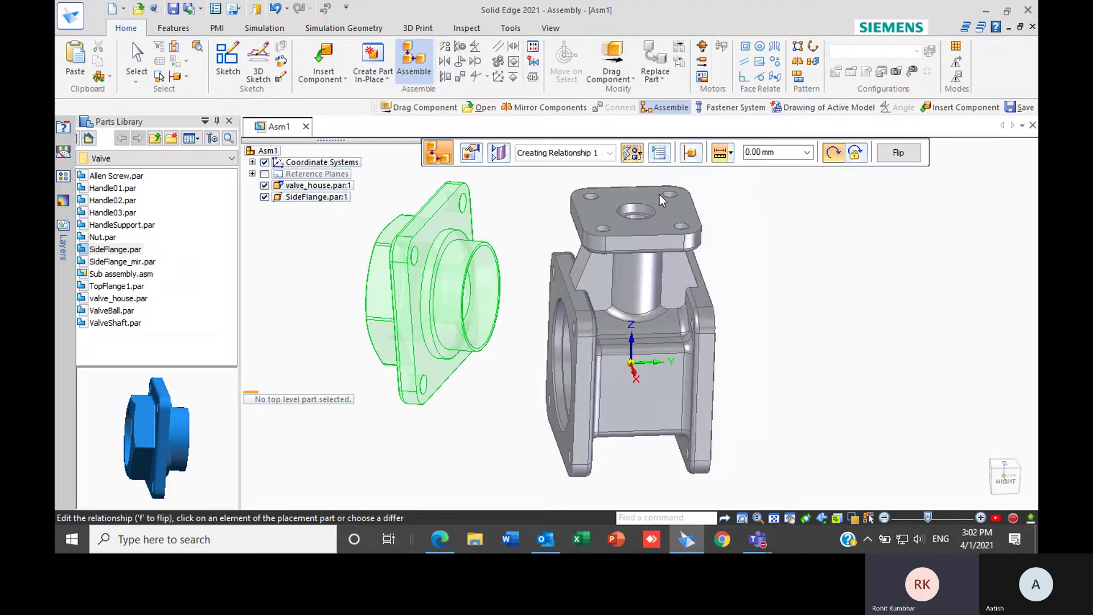
pyautogui.moveTo(538, 215); pyautogui.dragTo(685, 196, button='middle')
pyautogui.scroll(2, 440, 227)
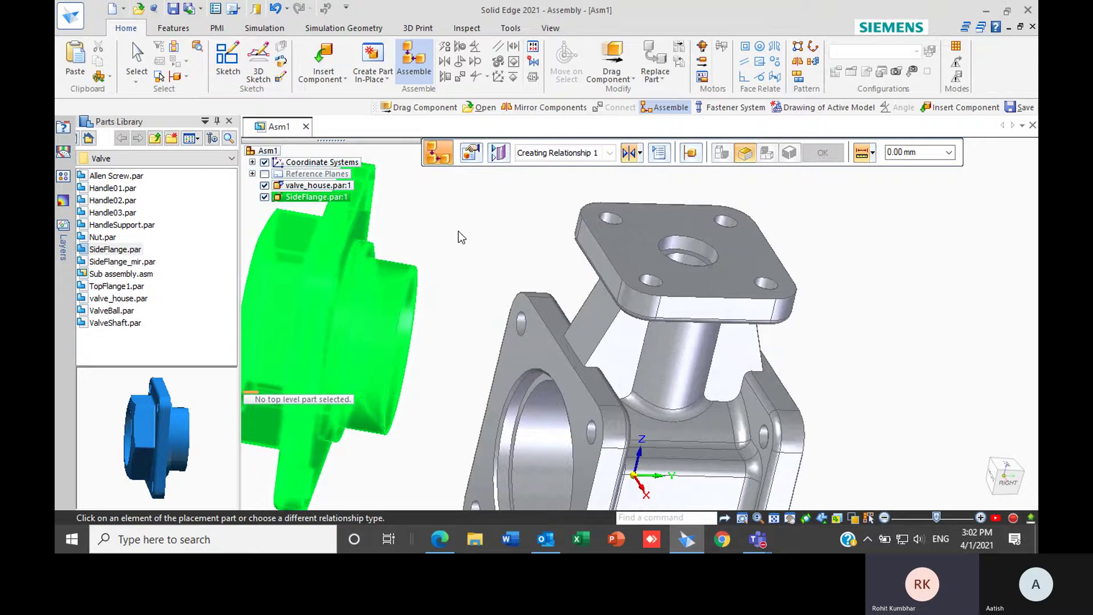
pyautogui.moveTo(489, 235); pyautogui.dragTo(428, 248, button='middle')
pyautogui.scroll(-4, 463, 241)
pyautogui.scroll(3, 425, 242)
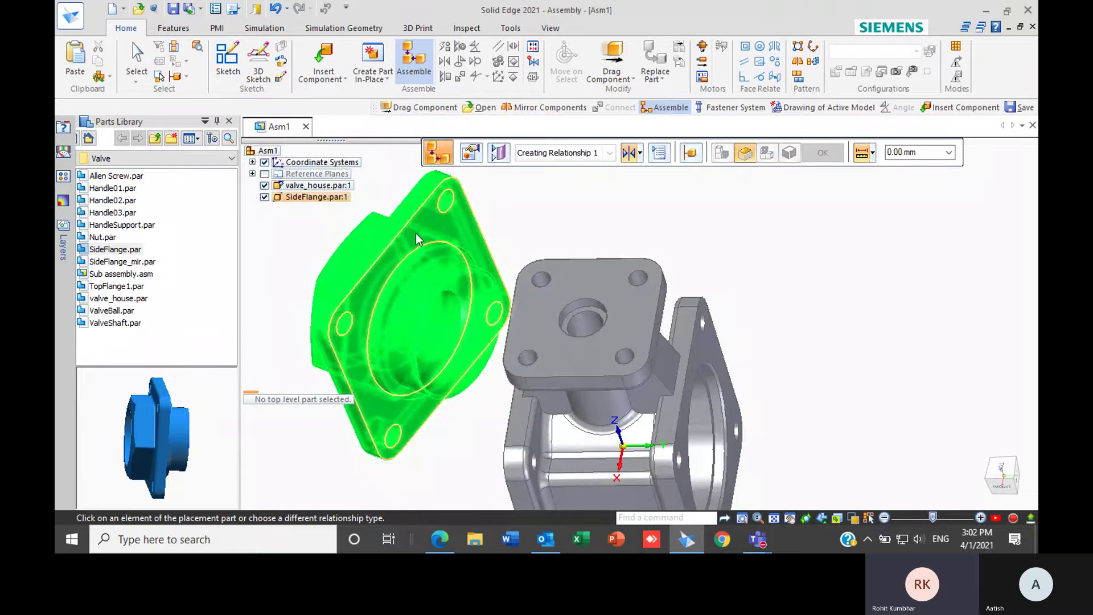
pyautogui.click(416, 233)
pyautogui.moveTo(529, 237); pyautogui.dragTo(657, 193, button='middle')
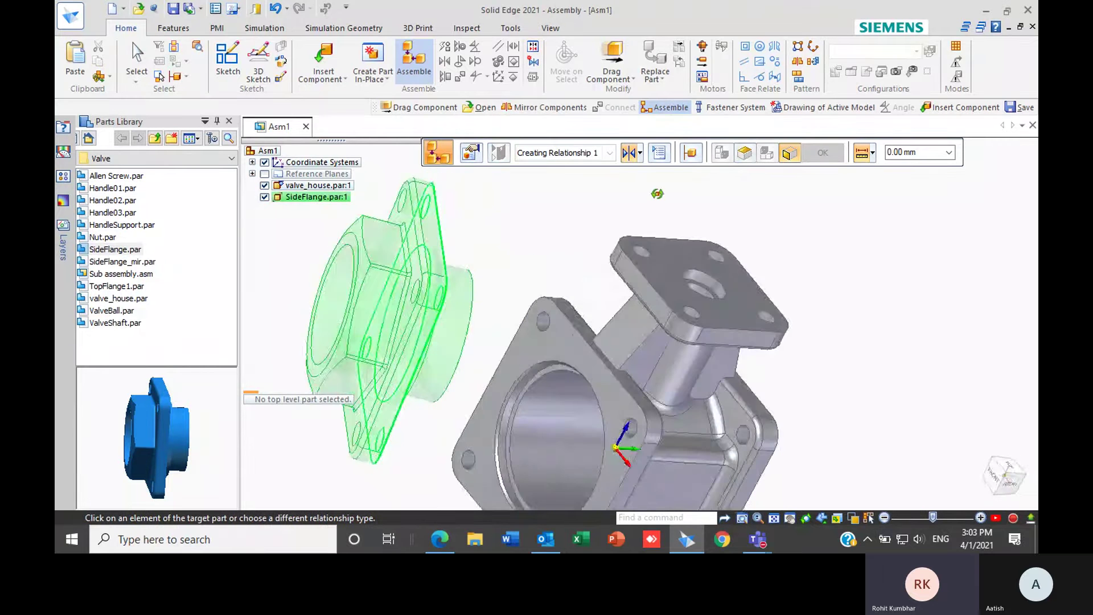
pyautogui.click(559, 343)
# - Planar-align the top edge face of the side flange's square plate with the top edge face of the housing's end flange, 0.00 mm offset
pyautogui.moveTo(1033, 330); pyautogui.dragTo(934, 273, button='middle')
pyautogui.scroll(3, 504, 308)
pyautogui.moveTo(562, 292); pyautogui.dragTo(548, 341, button='middle')
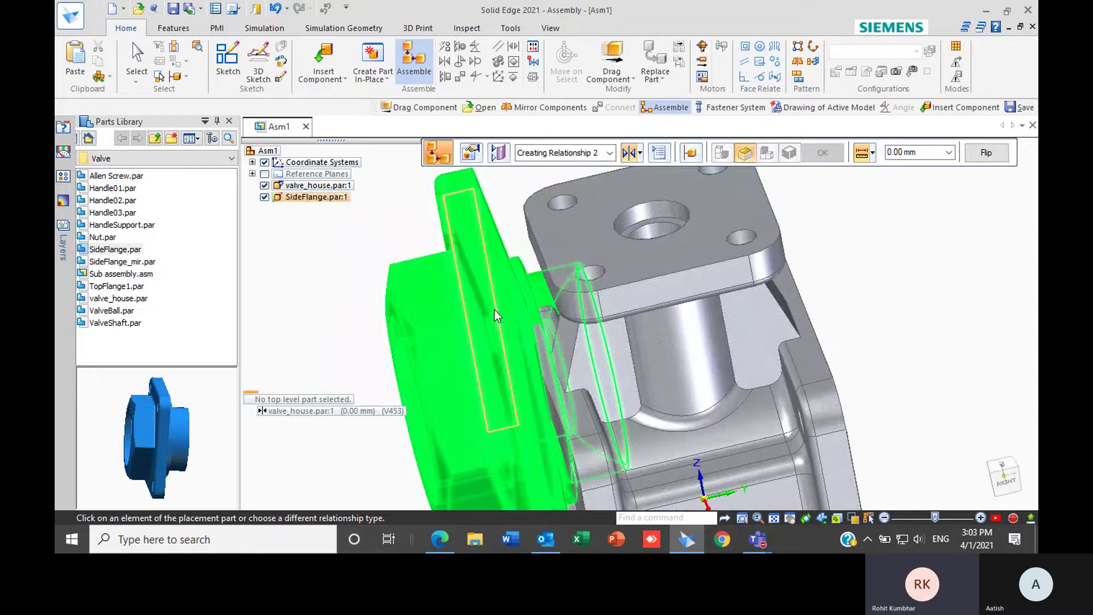
pyautogui.scroll(-5, 498, 305)
pyautogui.moveTo(538, 370); pyautogui.dragTo(477, 357, button='middle')
pyautogui.moveTo(513, 214); pyautogui.dragTo(594, 352, button='middle')
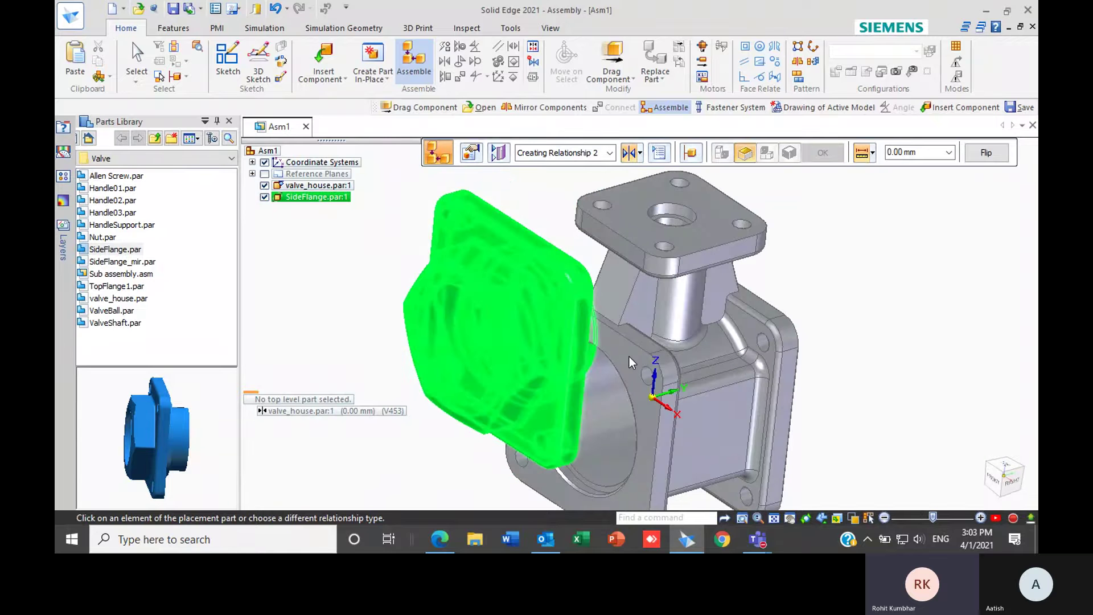
pyautogui.click(641, 154)
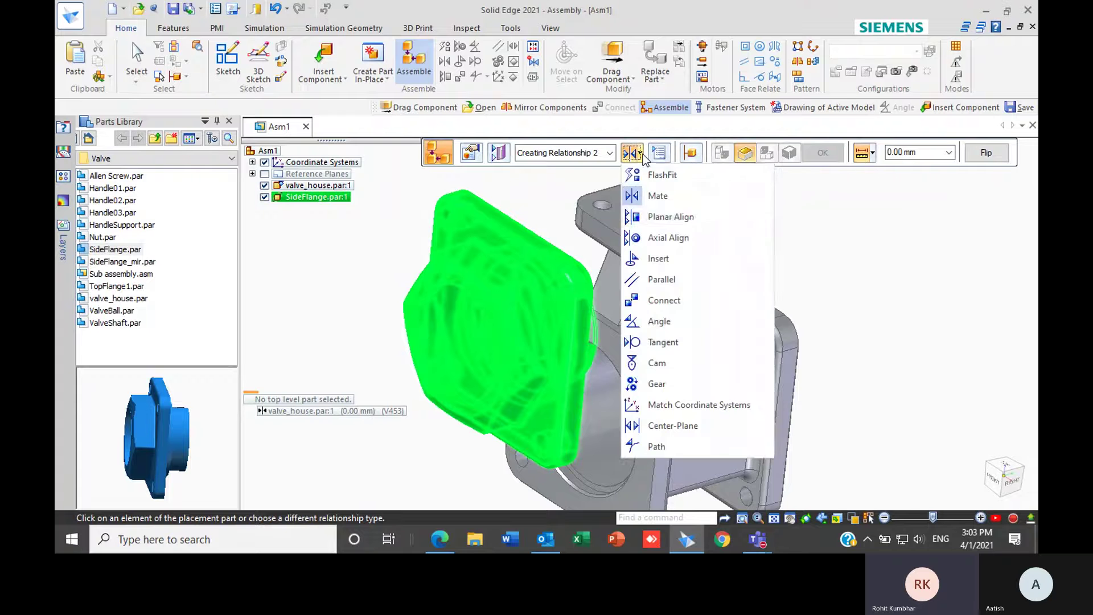
pyautogui.click(681, 218)
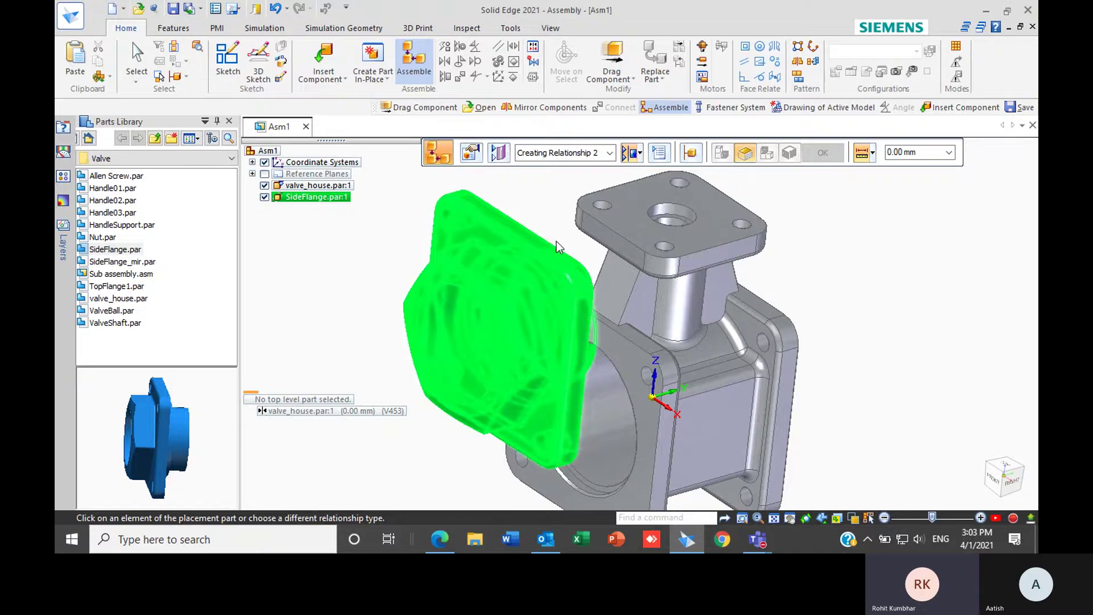
pyautogui.moveTo(725, 308); pyautogui.dragTo(704, 273, button='middle')
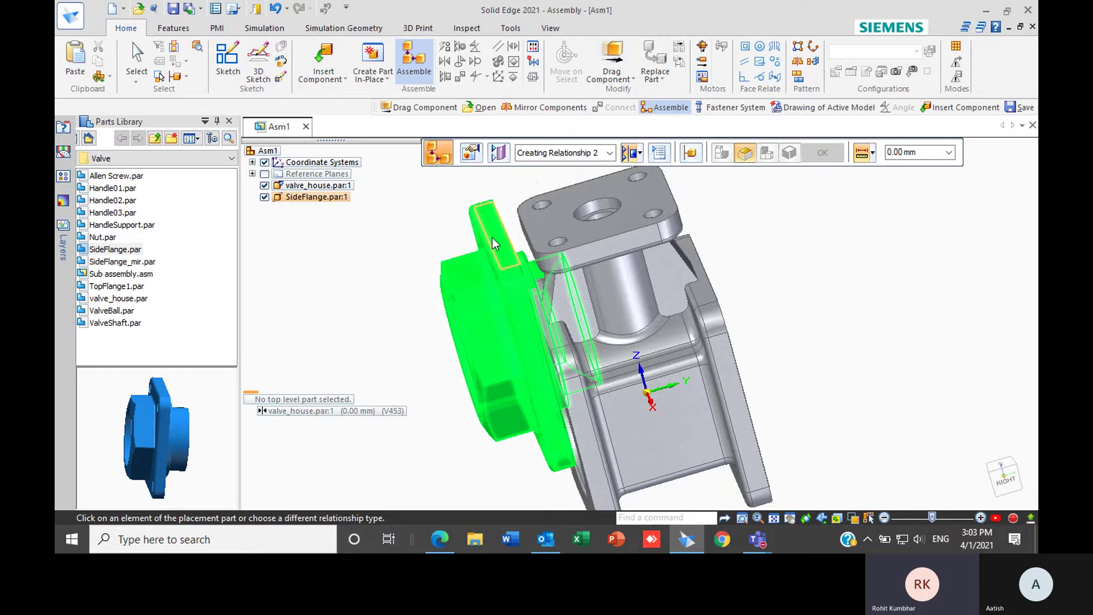
pyautogui.moveTo(456, 343); pyautogui.dragTo(490, 323, button='middle')
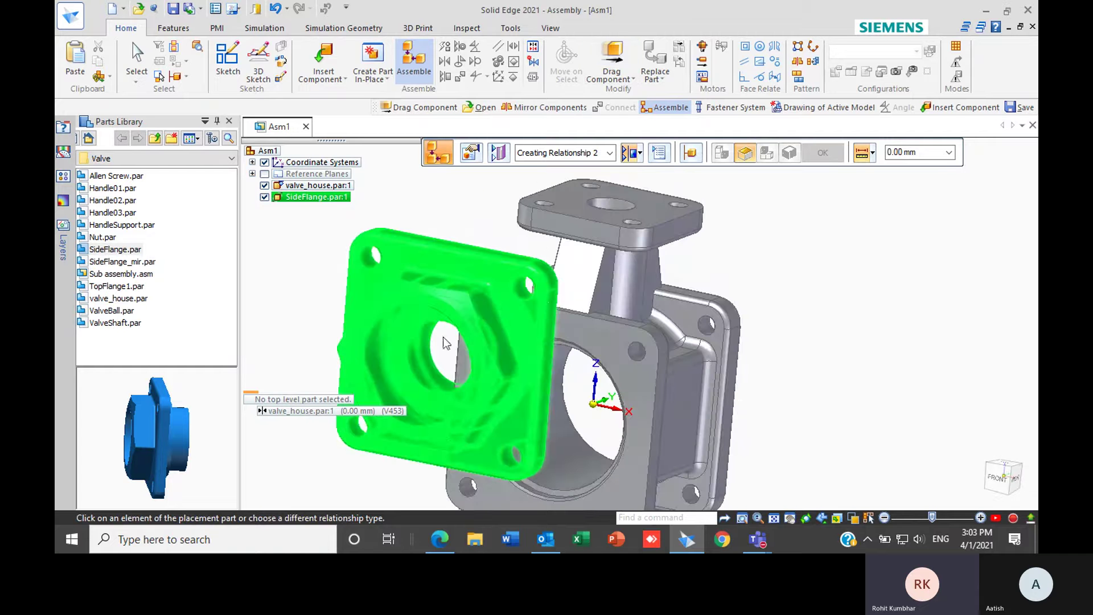
pyautogui.moveTo(400, 343); pyautogui.dragTo(429, 273, button='middle')
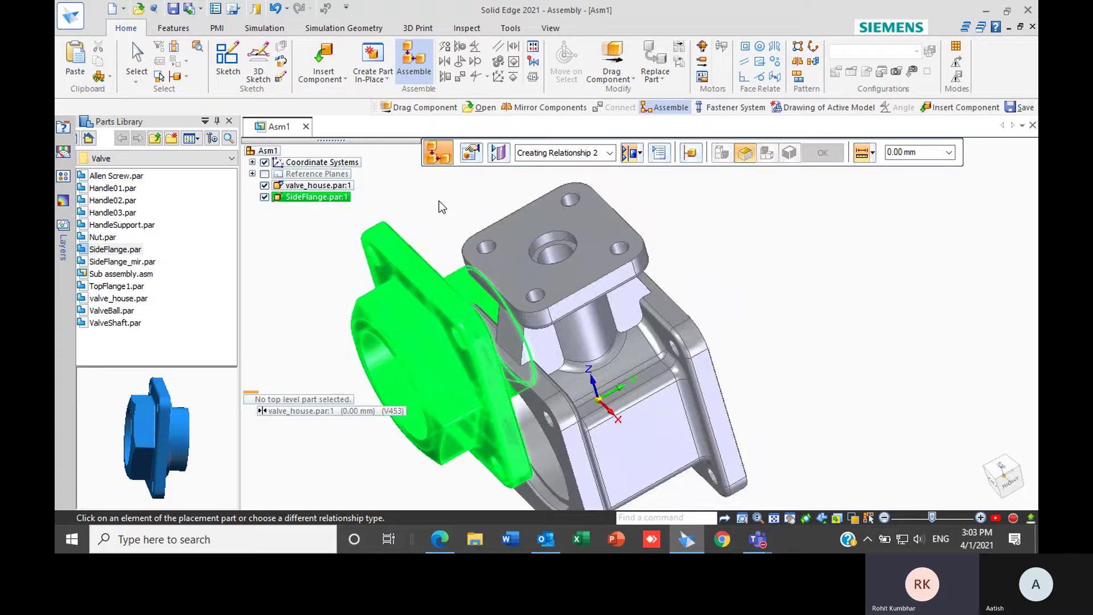
pyautogui.scroll(5, 439, 214)
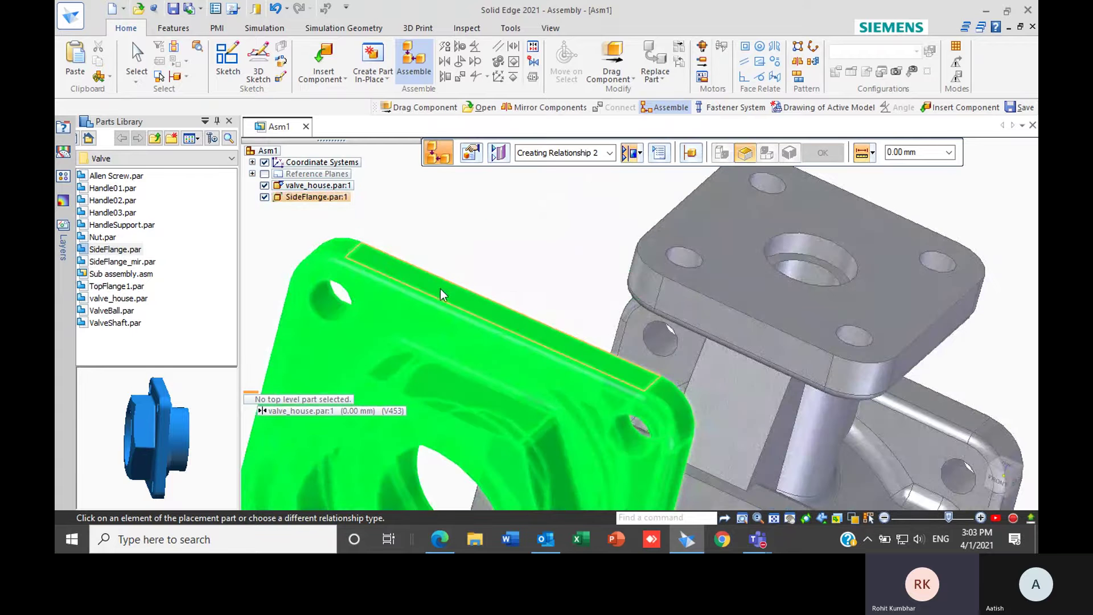
pyautogui.click(443, 293)
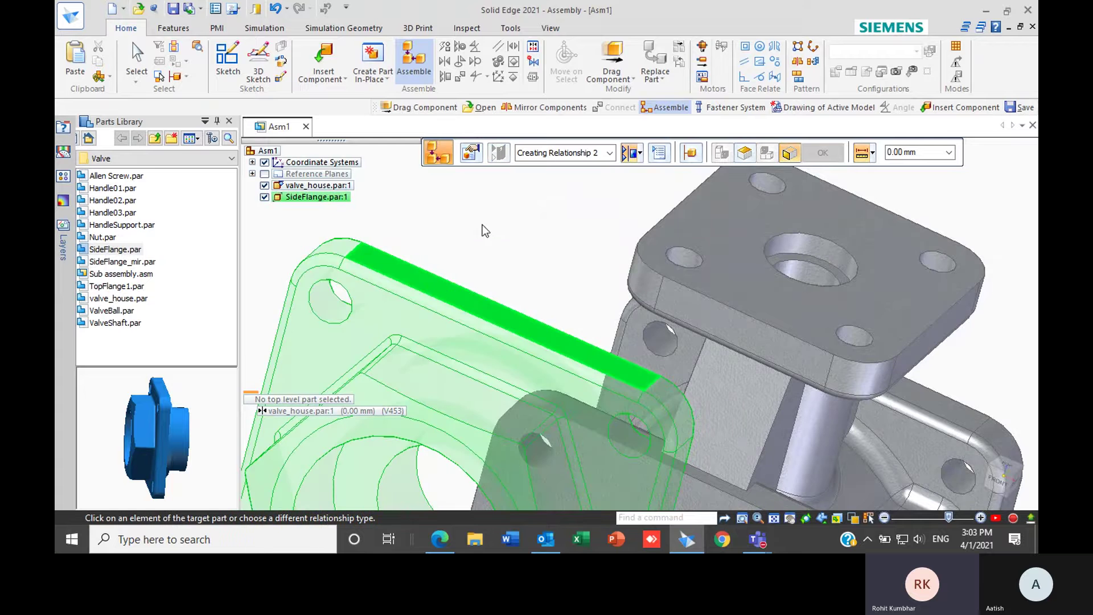
pyautogui.scroll(-3, 488, 213)
pyautogui.scroll(4, 550, 337)
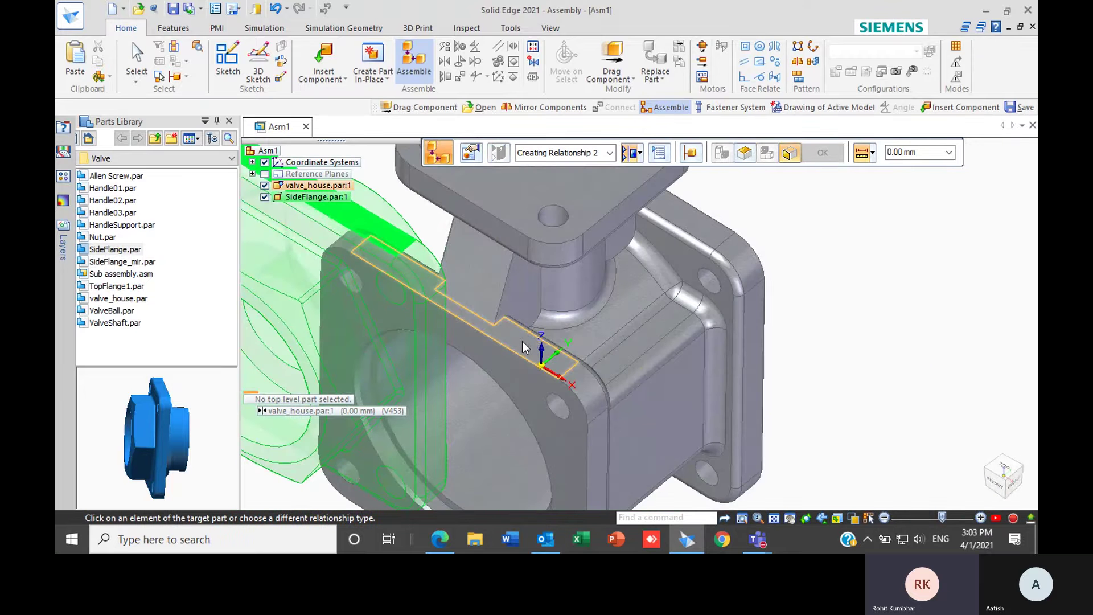
pyautogui.click(521, 341)
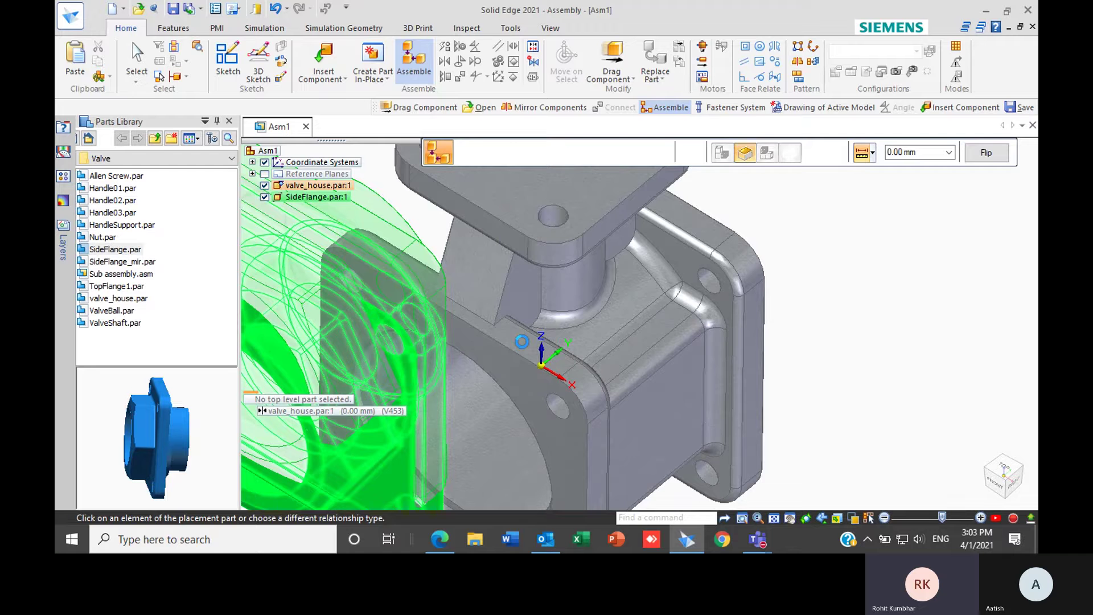
# - Axially align the side flange's upper corner bolt hole nearest the X axis with the matching bolt hole in the valve housing's end flange
pyautogui.scroll(-4, 522, 340)
pyautogui.moveTo(522, 341); pyautogui.dragTo(475, 270, button='middle')
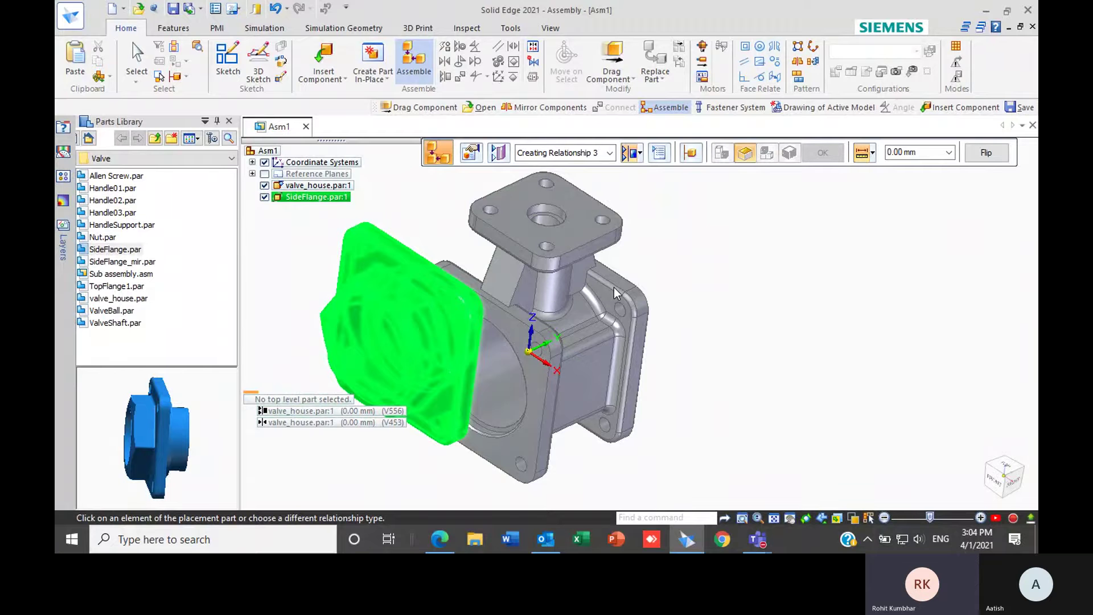
pyautogui.click(639, 155)
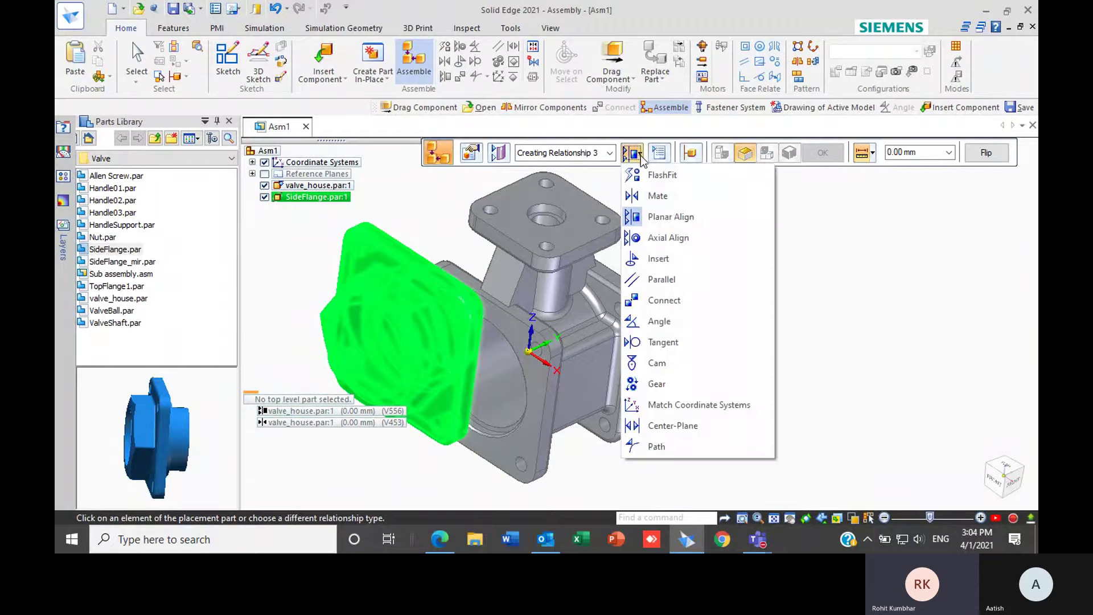
pyautogui.click(664, 238)
pyautogui.moveTo(908, 279); pyautogui.dragTo(943, 257, button='middle')
pyautogui.scroll(1, 525, 303)
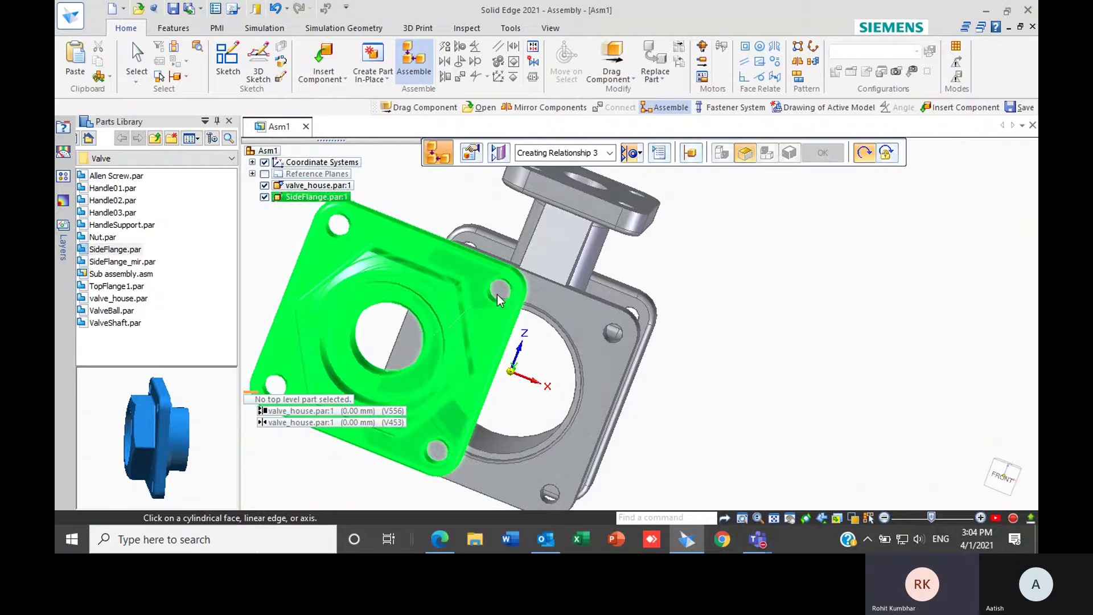
pyautogui.moveTo(604, 335); pyautogui.dragTo(346, 336, button='middle')
pyautogui.scroll(2, 373, 319)
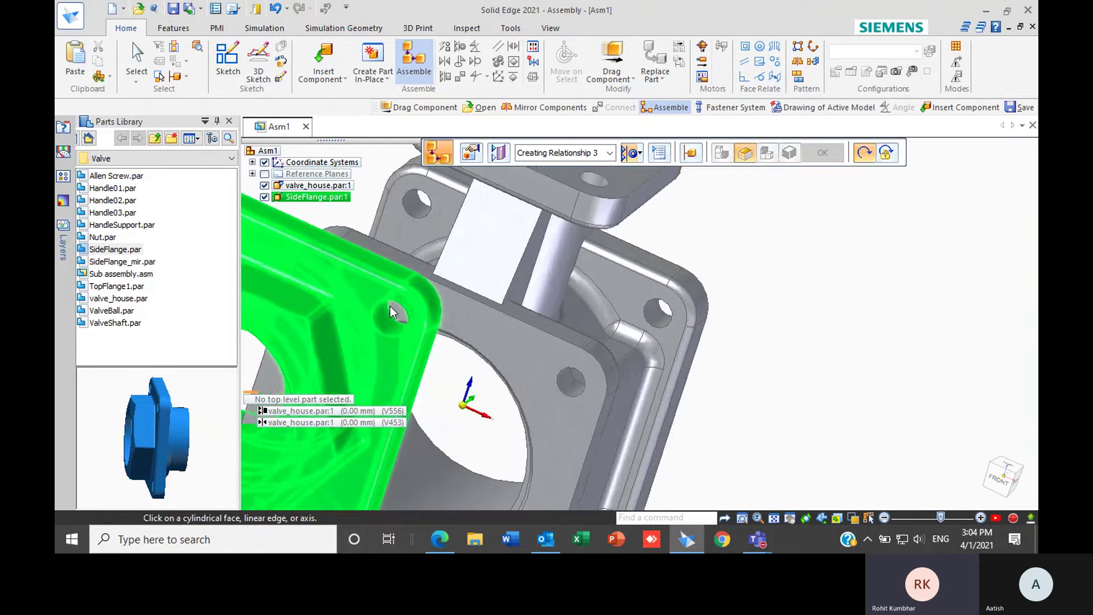
pyautogui.scroll(-2, 480, 304)
pyautogui.scroll(3, 367, 314)
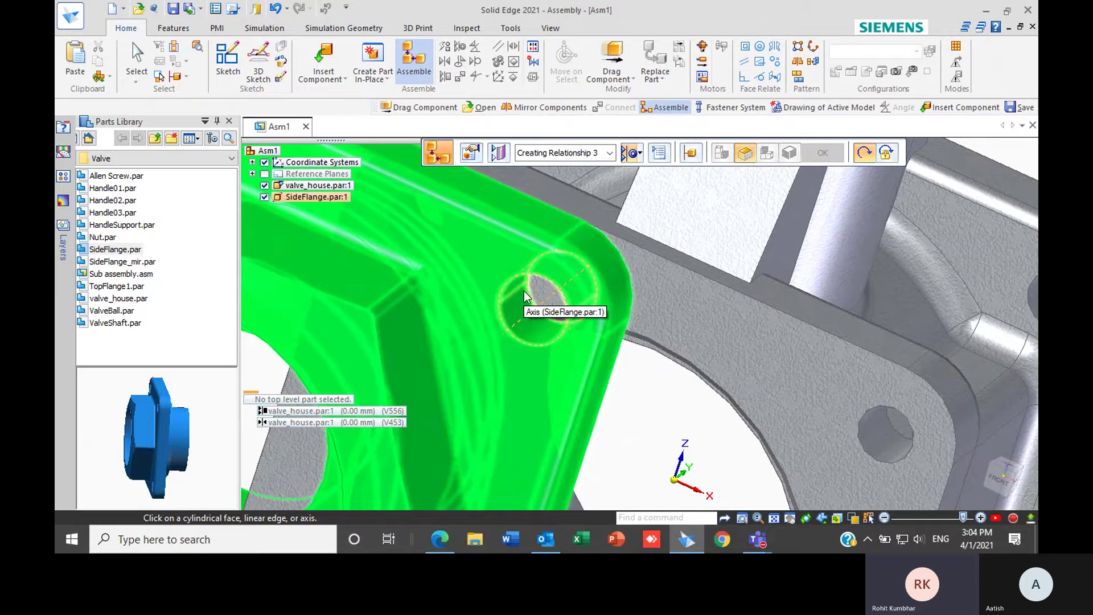
pyautogui.click(524, 291)
pyautogui.scroll(-3, 530, 297)
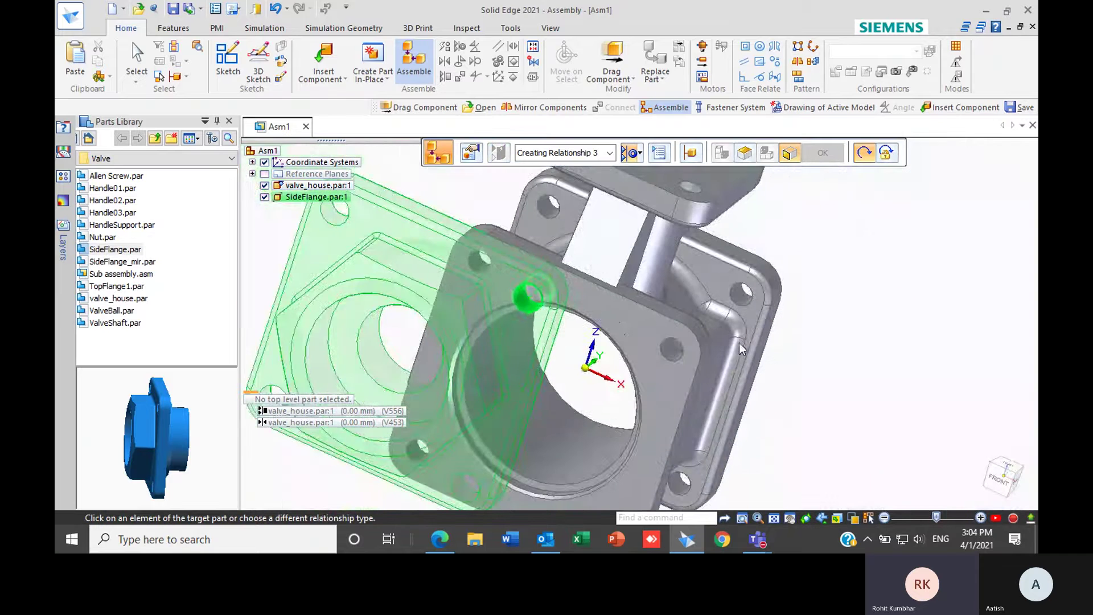
pyautogui.scroll(4, 508, 344)
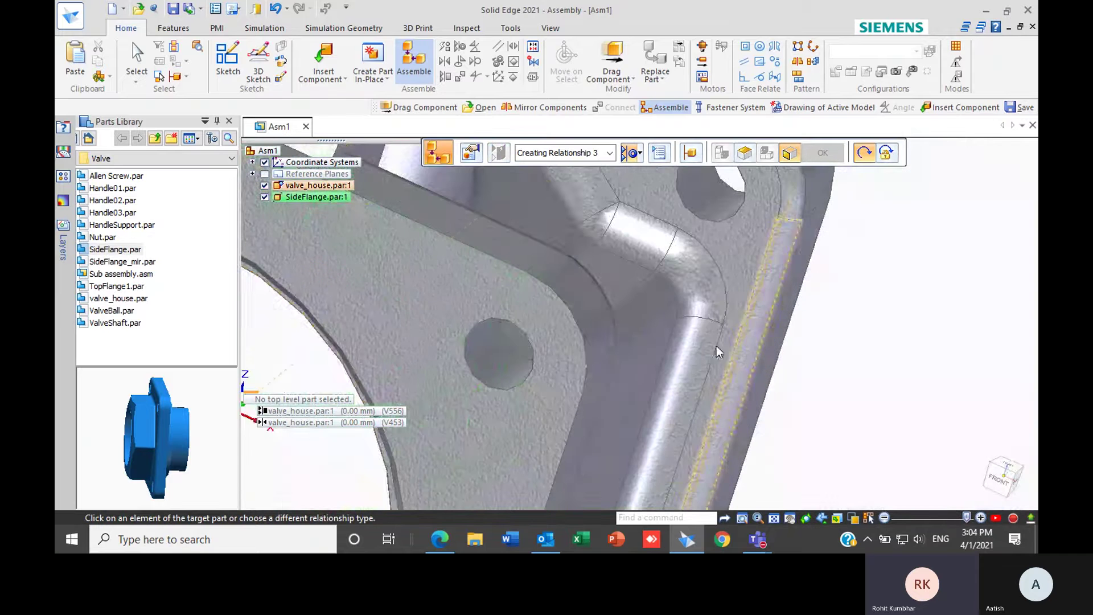
pyautogui.click(508, 346)
pyautogui.scroll(-5, 769, 367)
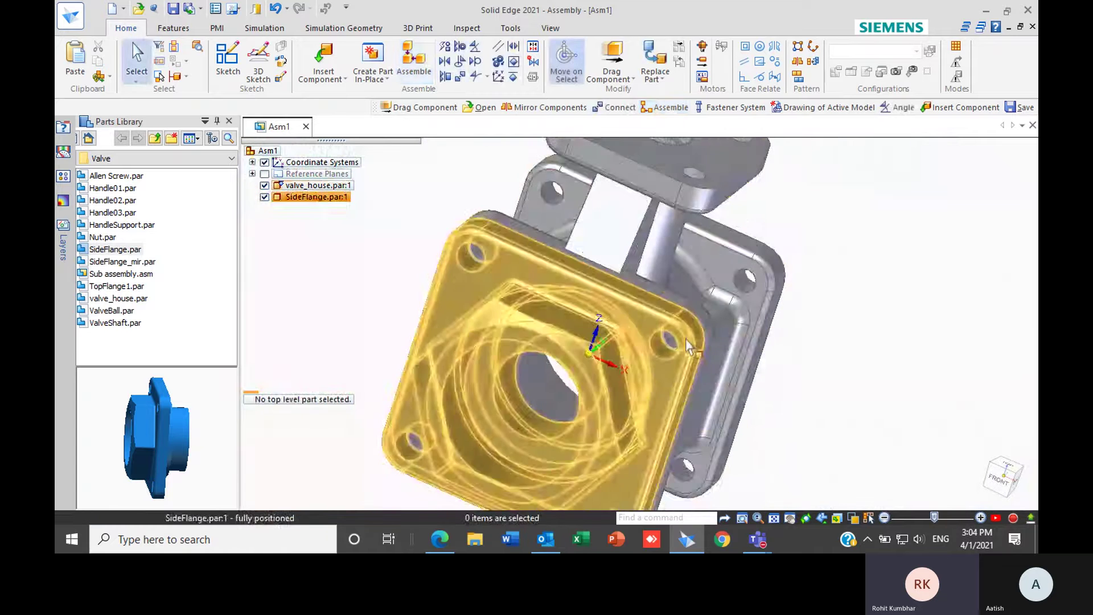
# - Examine how the side flange sits on the valve housing from the front, isometric and opposite-end views
pyautogui.moveTo(767, 367); pyautogui.dragTo(712, 342, button='middle')
pyautogui.scroll(3, 655, 325)
pyautogui.scroll(-3, 638, 317)
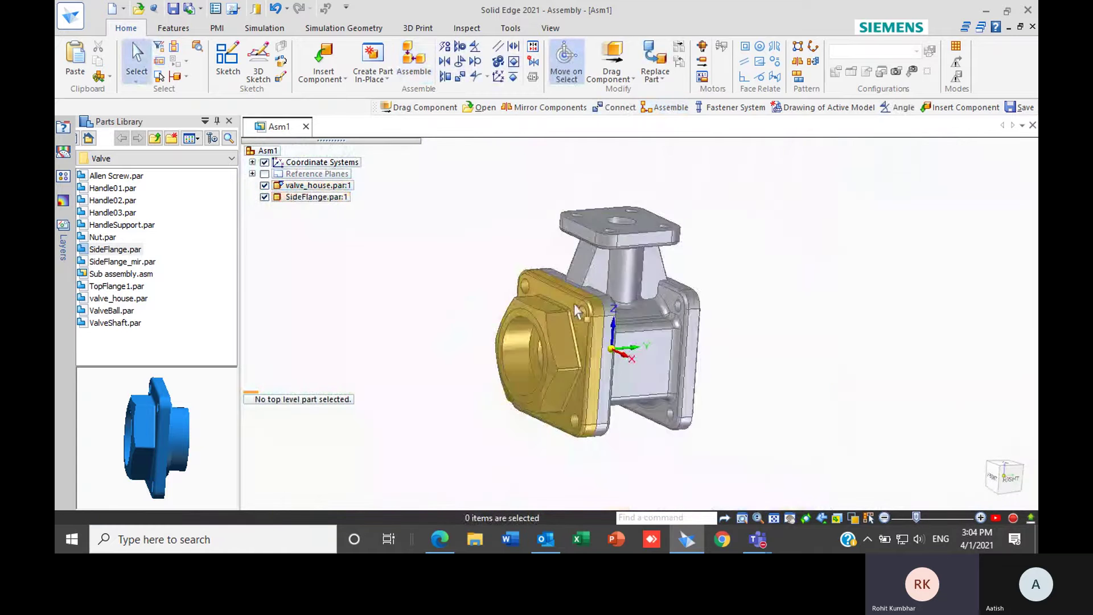
pyautogui.moveTo(639, 316); pyautogui.dragTo(913, 291, button='middle')
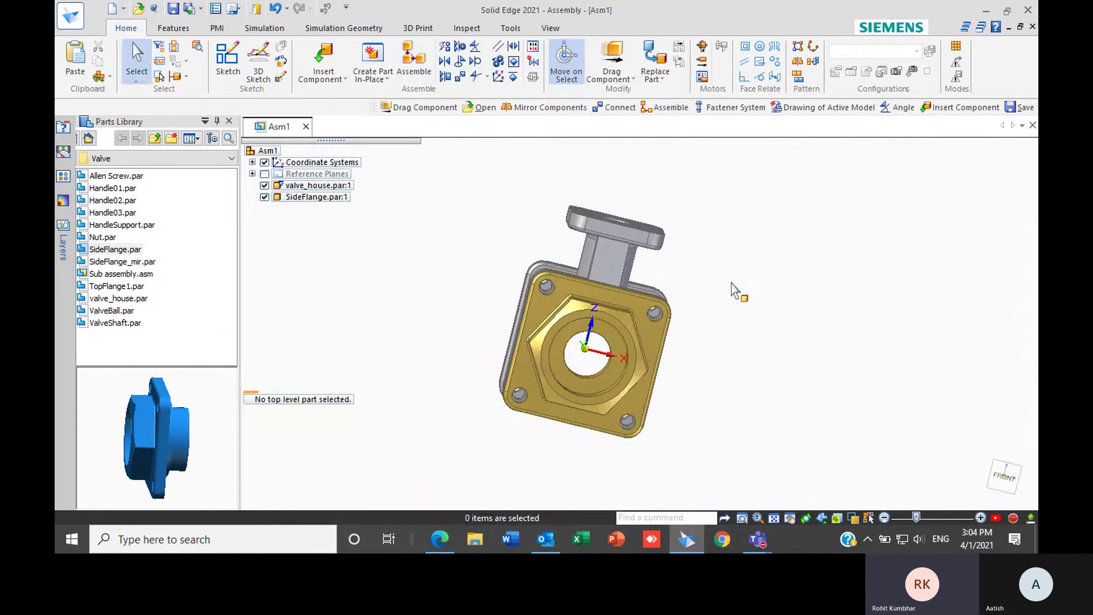
pyautogui.hotkey('ctrl', 'r')
pyautogui.hotkey('ctrl', 'i')
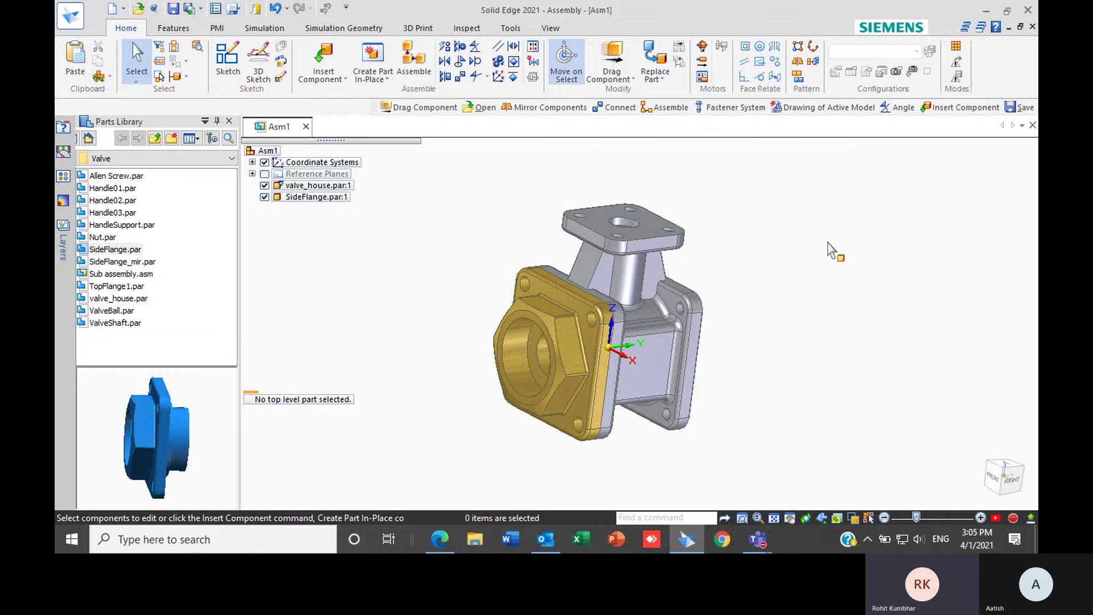
pyautogui.moveTo(855, 314); pyautogui.dragTo(723, 362, button='middle')
pyautogui.moveTo(752, 298); pyautogui.dragTo(655, 316, button='middle')
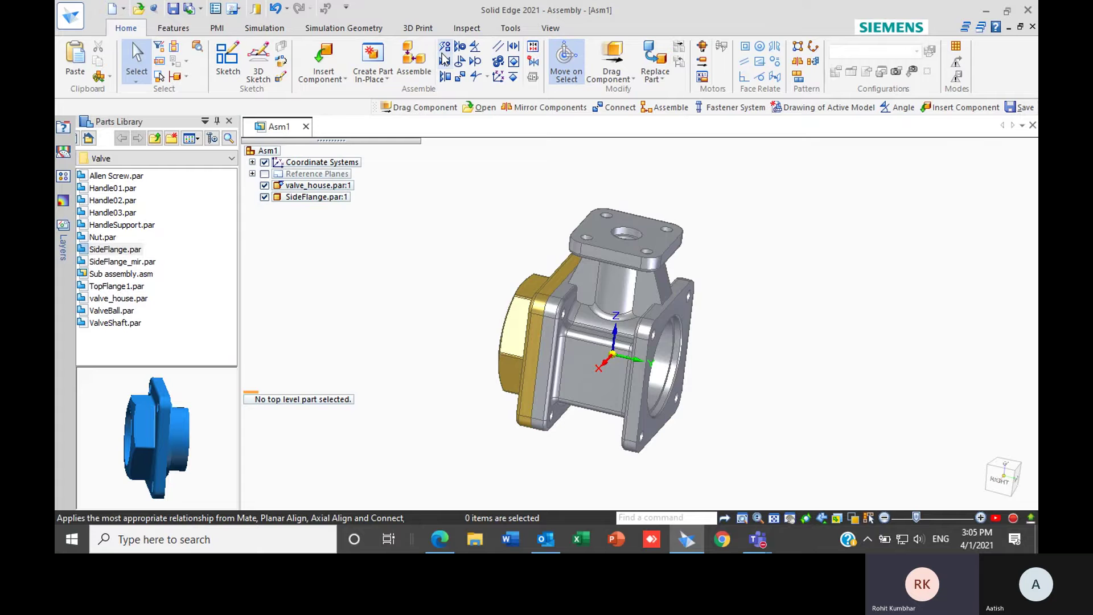
pyautogui.moveTo(603, 170); pyautogui.dragTo(659, 223, button='middle')
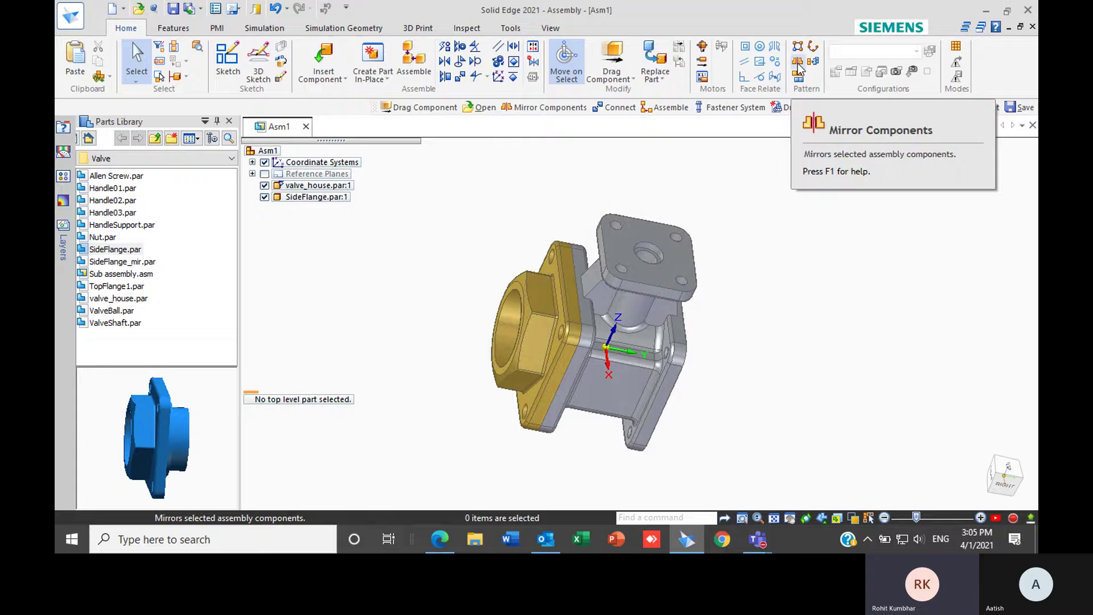
# - Mirror the side flange component about the assembly reference plane midway between the housing's two end flanges
pyautogui.click(797, 61)
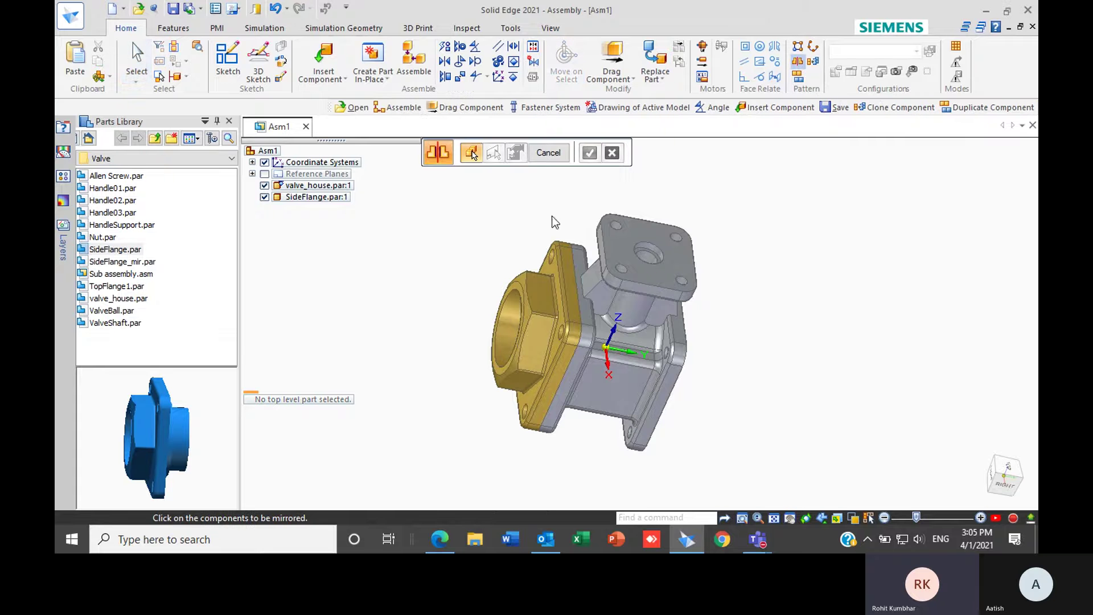
pyautogui.moveTo(551, 220); pyautogui.dragTo(597, 199, button='middle')
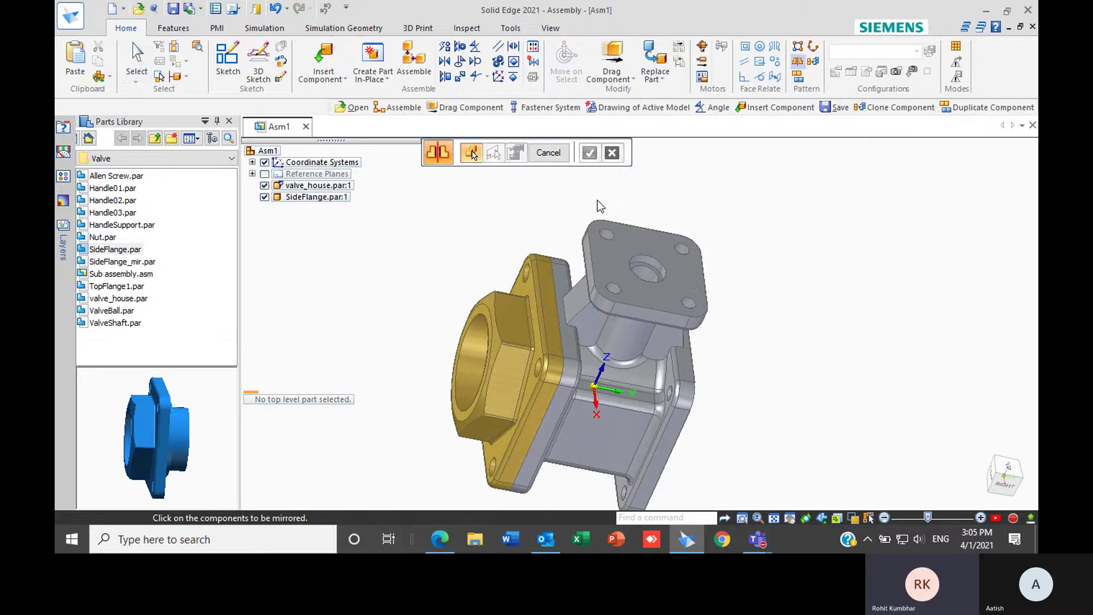
pyautogui.click(497, 329)
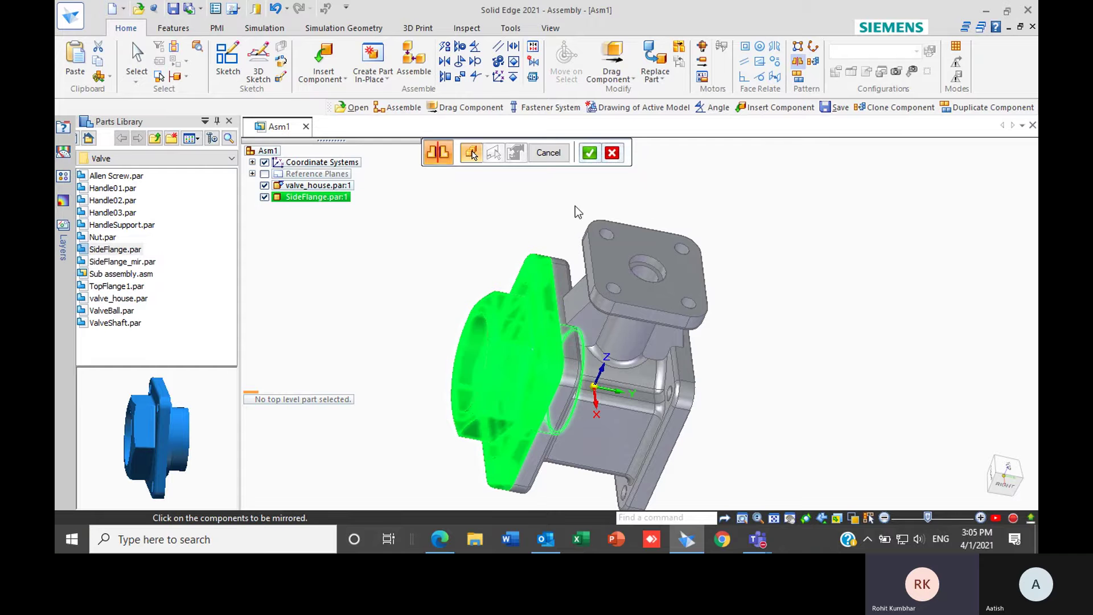
pyautogui.click(588, 154)
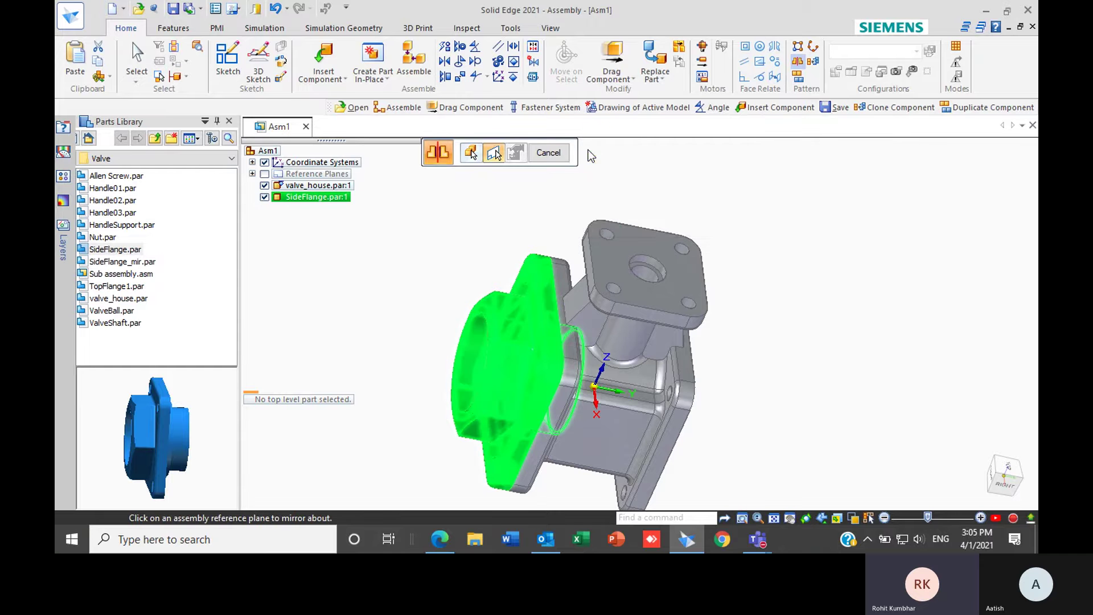
pyautogui.moveTo(820, 272); pyautogui.dragTo(634, 257, button='middle')
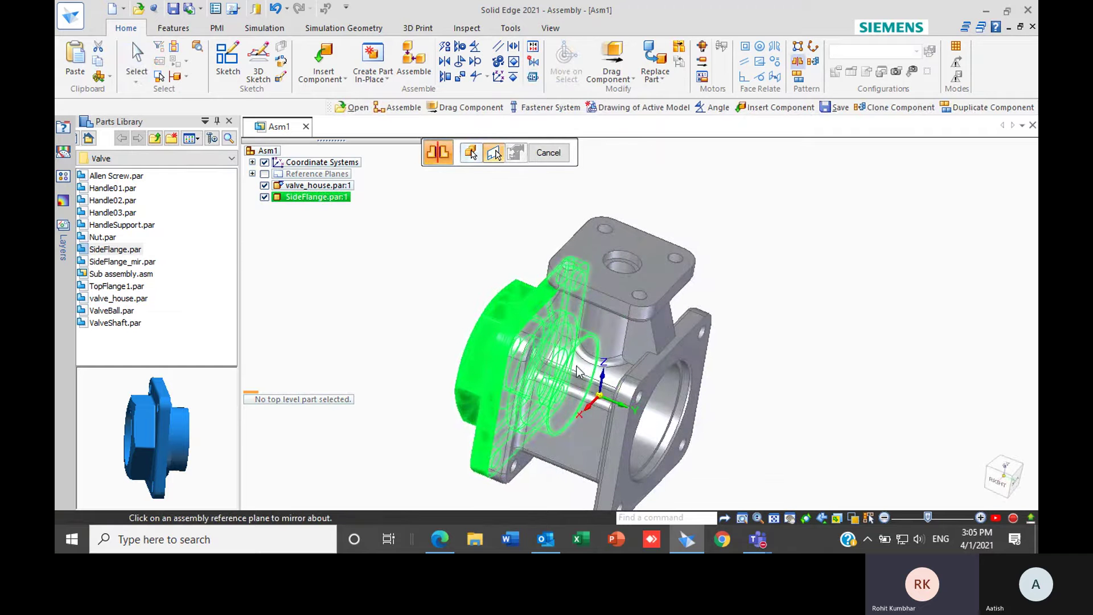
pyautogui.moveTo(684, 354); pyautogui.dragTo(598, 378, button='middle')
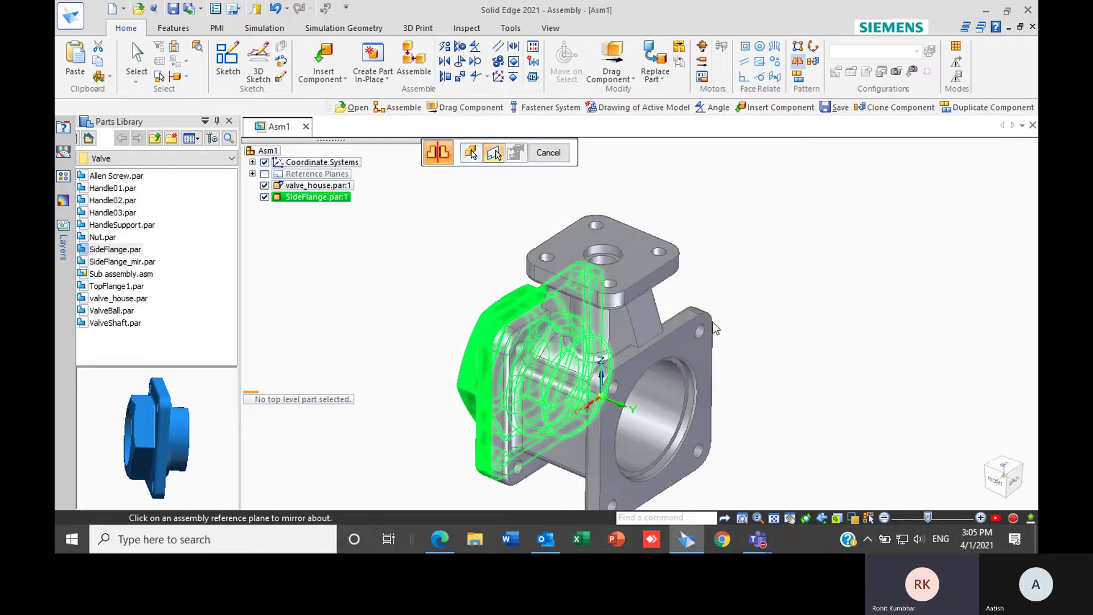
pyautogui.click(591, 397)
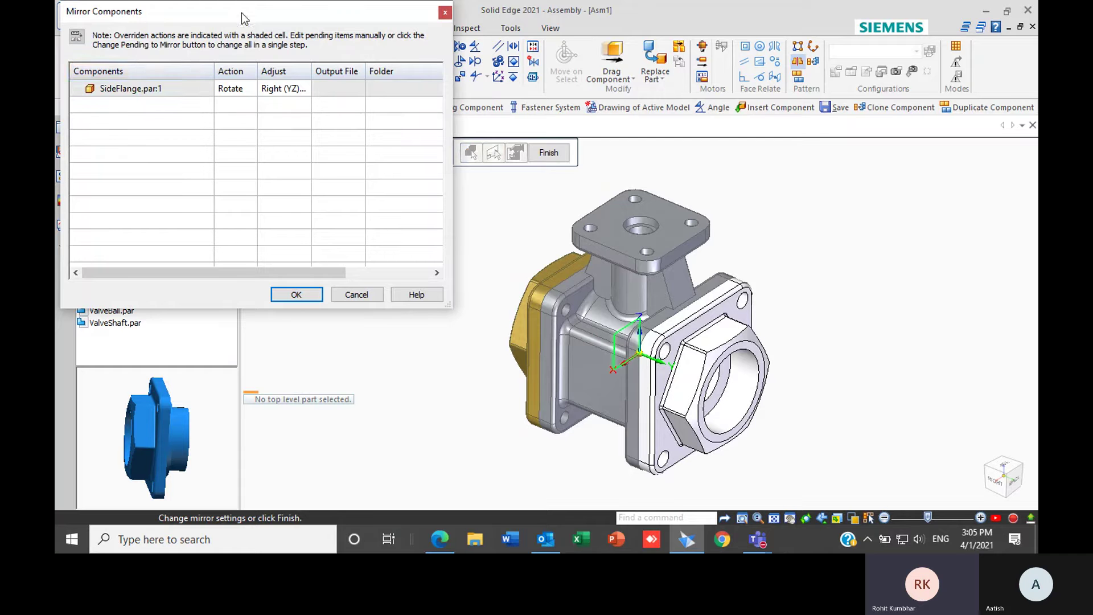
# - Change the mirror action for SideFlange.par:1 to Mirror and accept the mirror component settings
pyautogui.moveTo(225, 17); pyautogui.dragTo(280, 34)
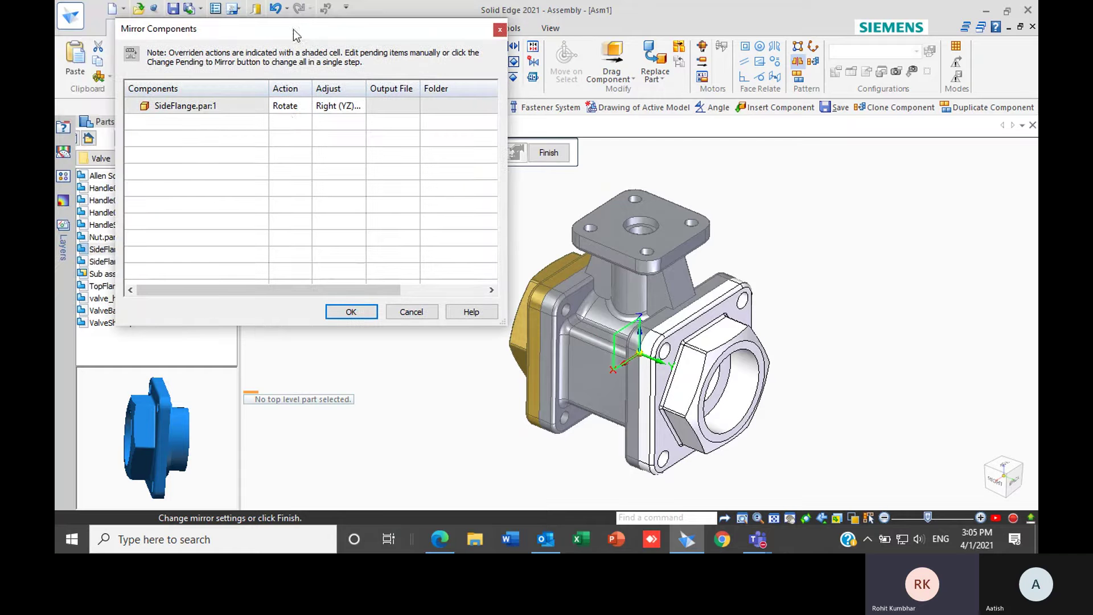
pyautogui.click(298, 107)
pyautogui.click(306, 106)
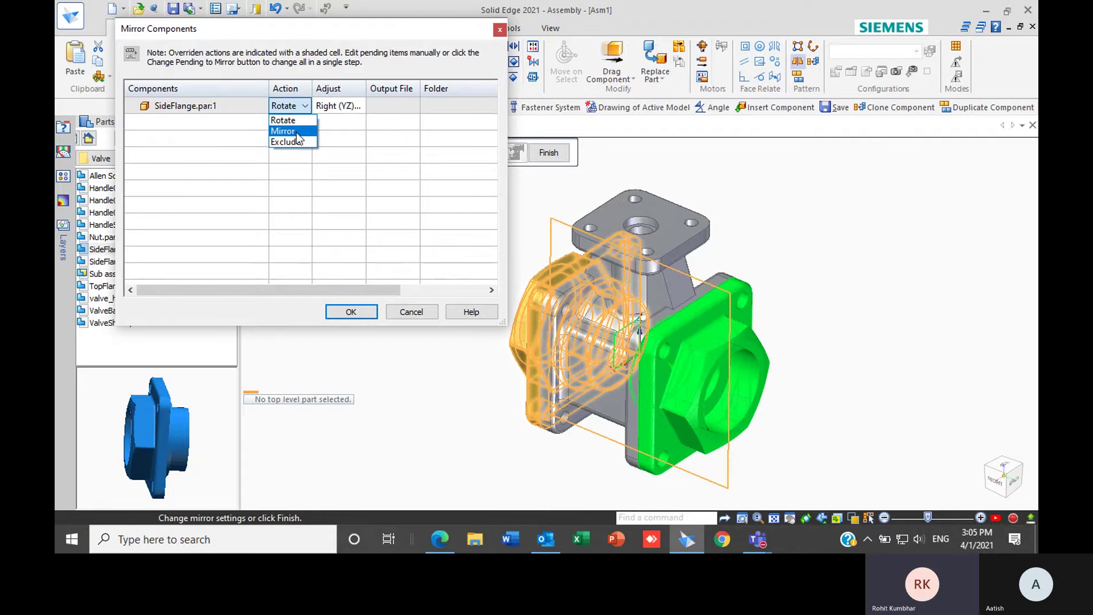
pyautogui.click(296, 131)
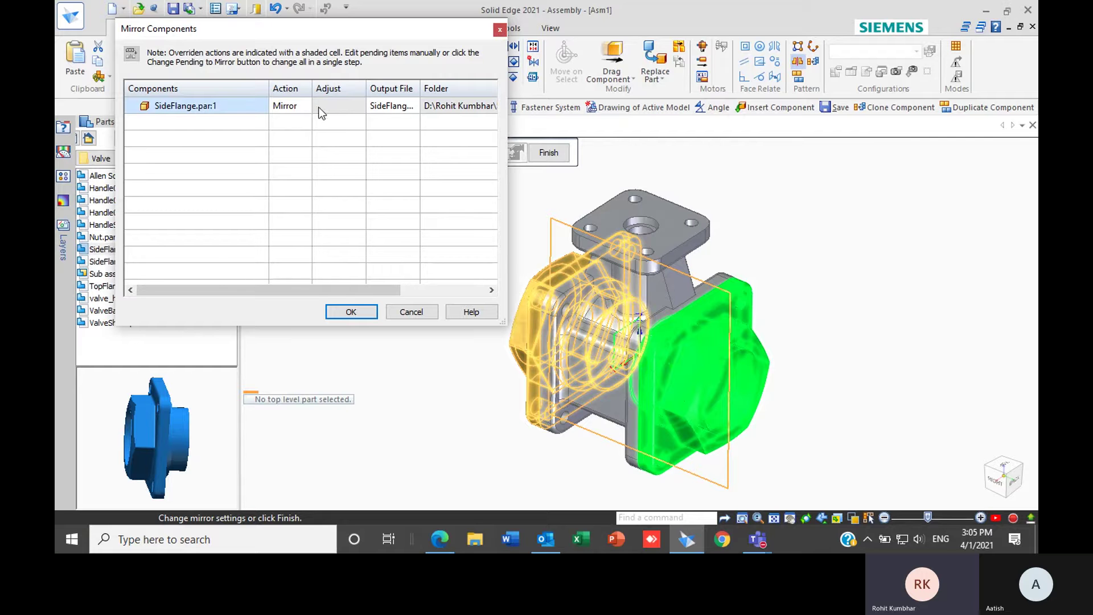
pyautogui.click(350, 313)
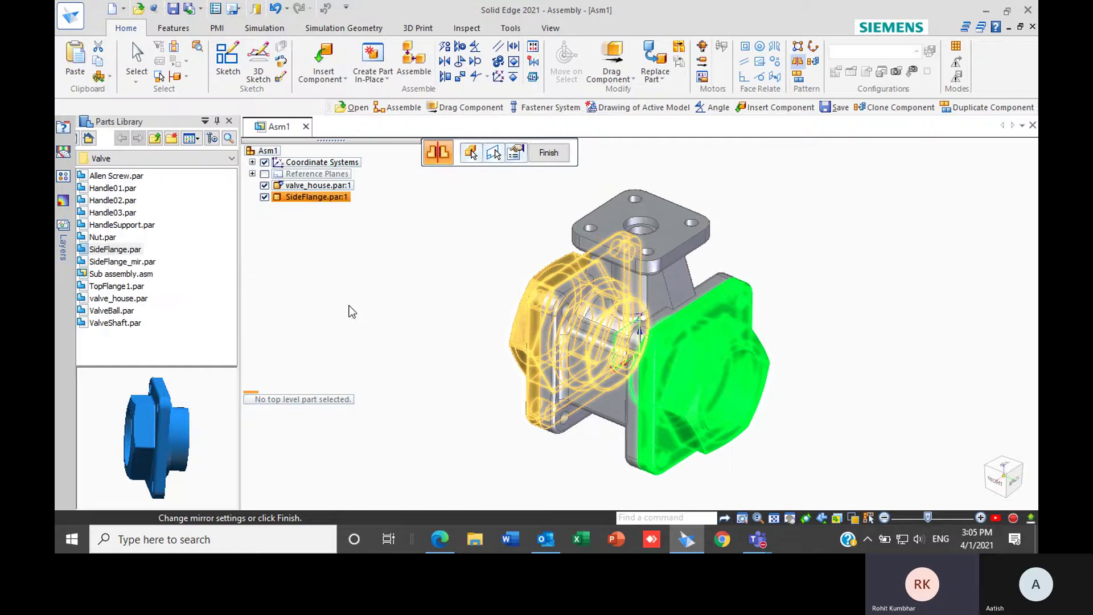
# - Finish mirroring the side flange and examine both end flanges on the valve housing from the back, side and isometric views
pyautogui.click(552, 154)
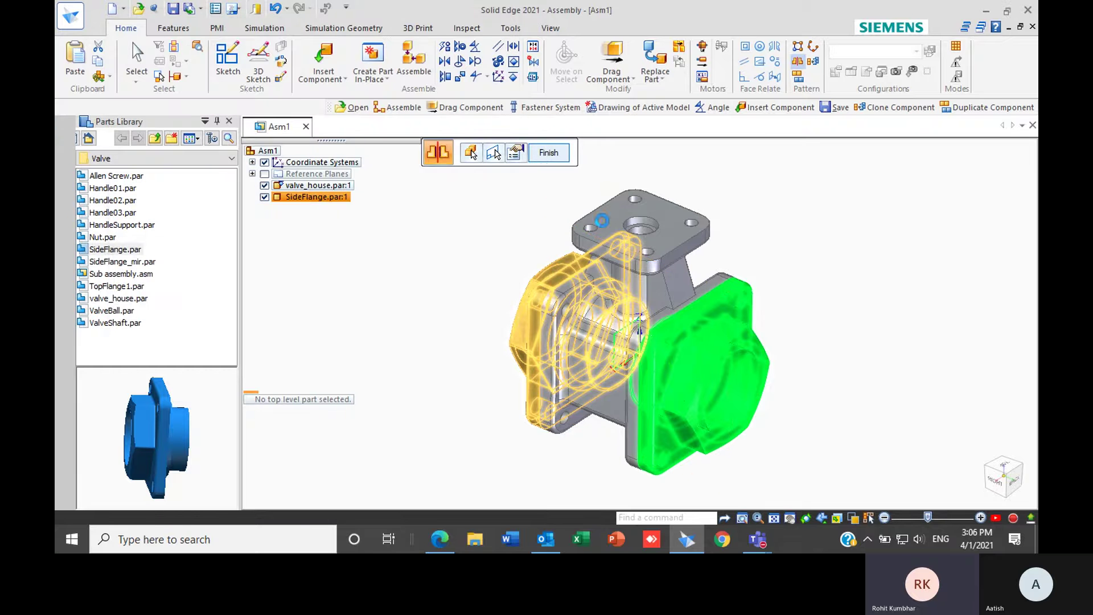
pyautogui.moveTo(705, 365); pyautogui.dragTo(516, 409, button='middle')
pyautogui.scroll(3, 702, 354)
pyautogui.scroll(-3, 580, 359)
pyautogui.moveTo(580, 360); pyautogui.dragTo(830, 265, button='middle')
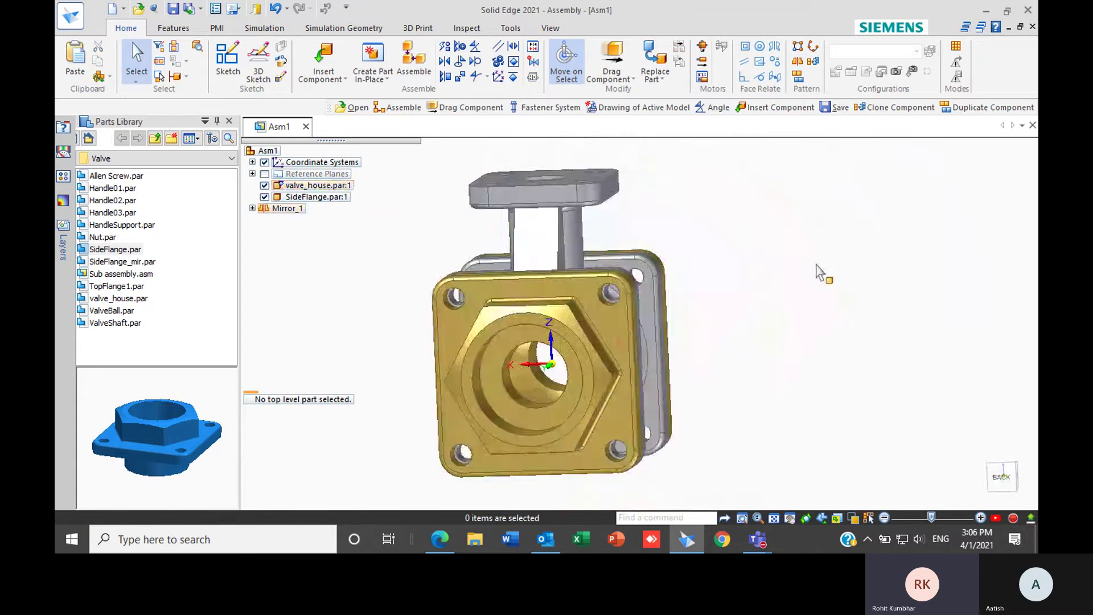
pyautogui.moveTo(551, 321); pyautogui.dragTo(719, 310, button='middle')
pyautogui.moveTo(612, 267); pyautogui.dragTo(855, 278, button='middle')
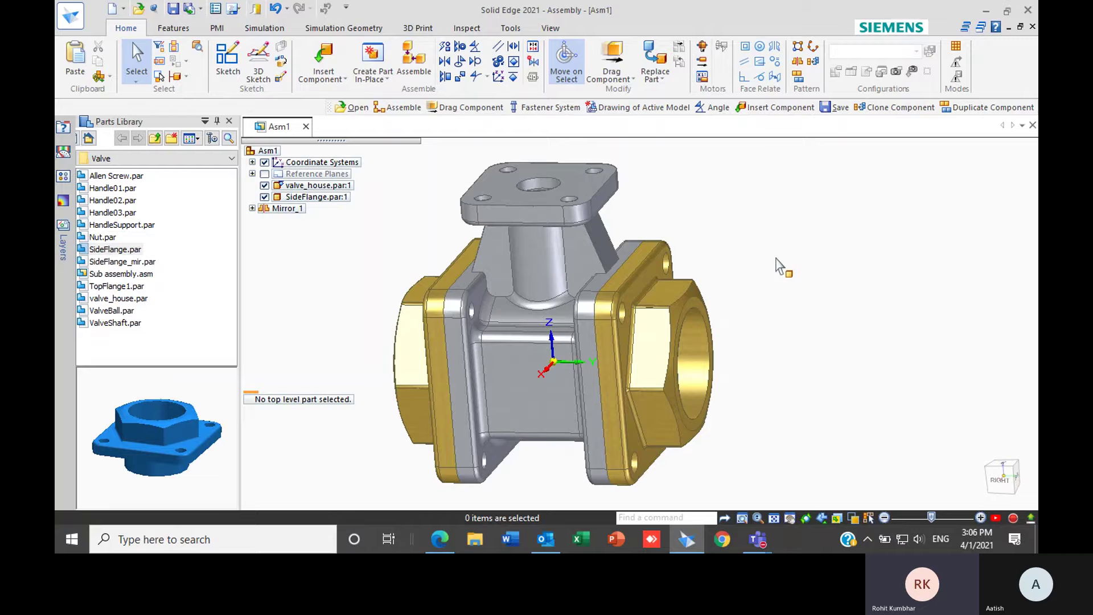
pyautogui.moveTo(778, 254); pyautogui.dragTo(861, 256, button='middle')
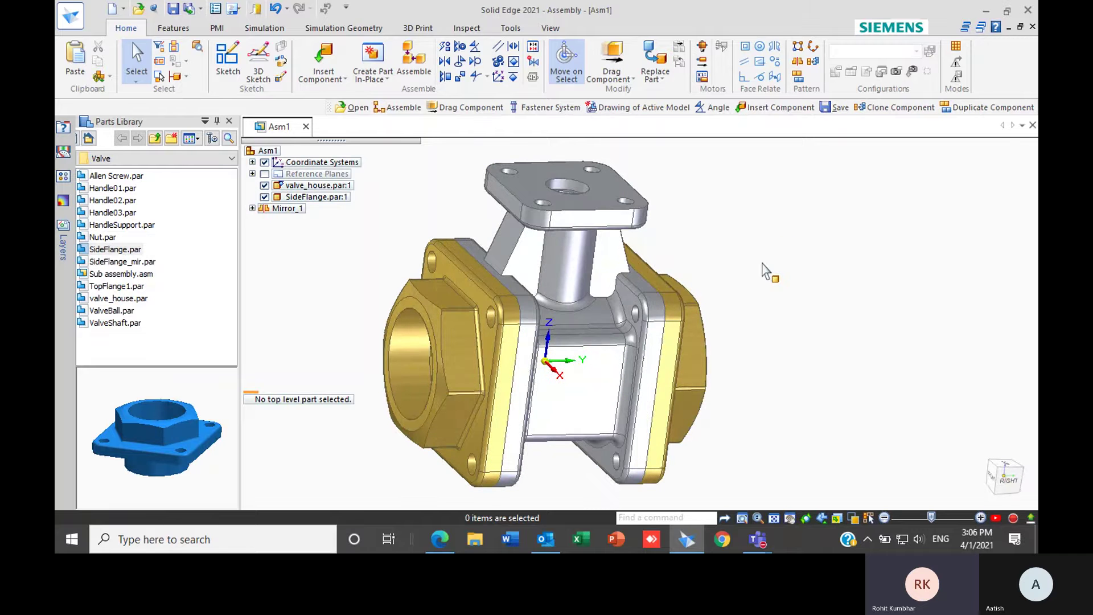
pyautogui.moveTo(757, 278); pyautogui.dragTo(796, 280, button='middle')
pyautogui.middleClick(795, 274)
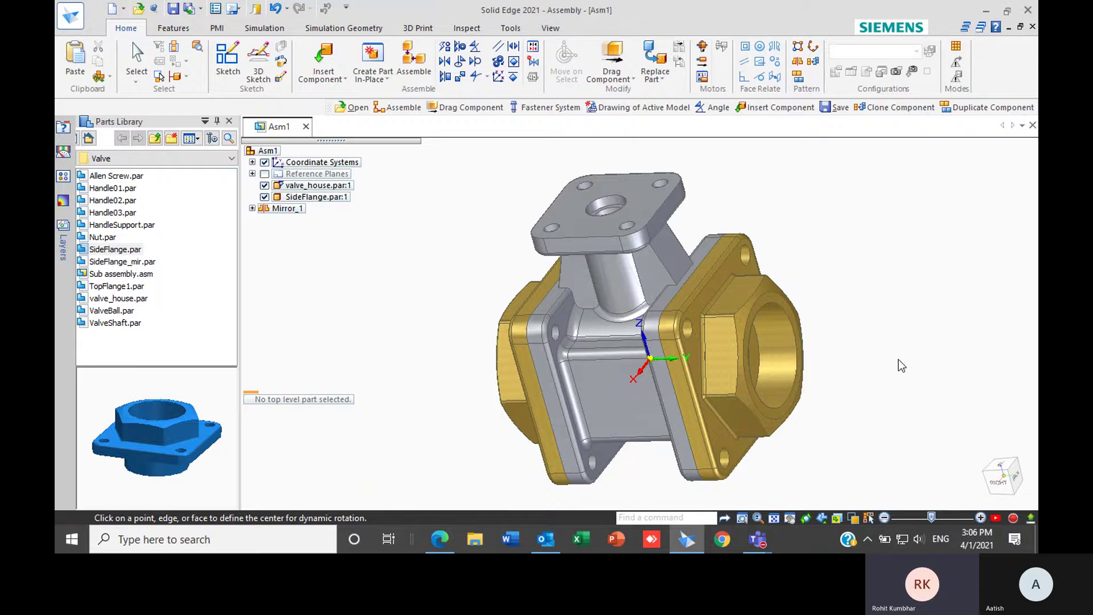
pyautogui.click(986, 500)
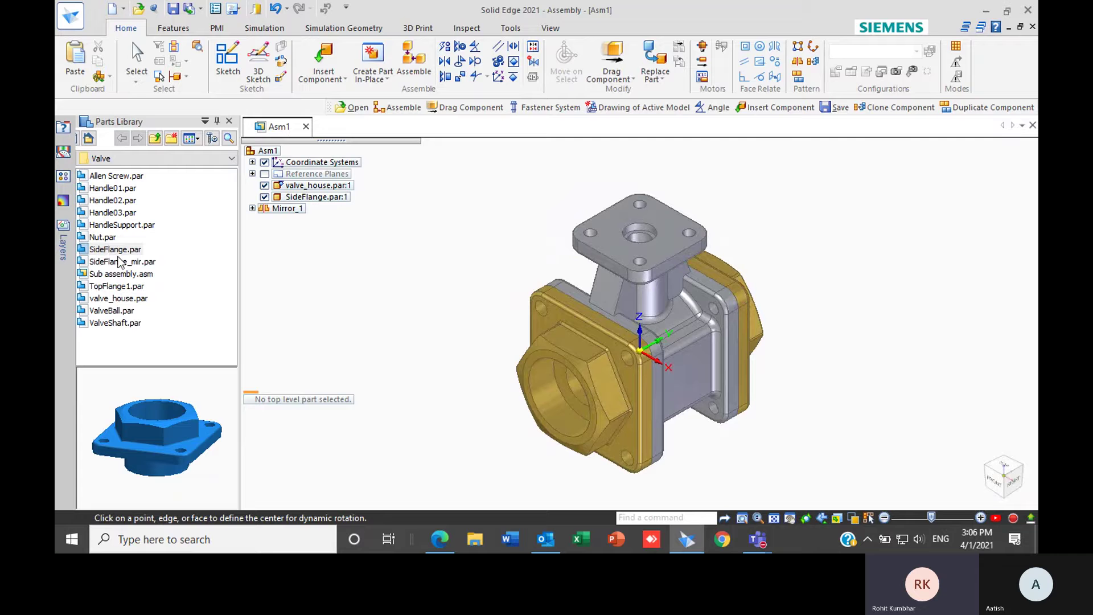
# - Place the ball-and-shaft subassembly, Sub assembly.asm, from the Valve parts folder into free space beside the valve housing
pyautogui.click(121, 276)
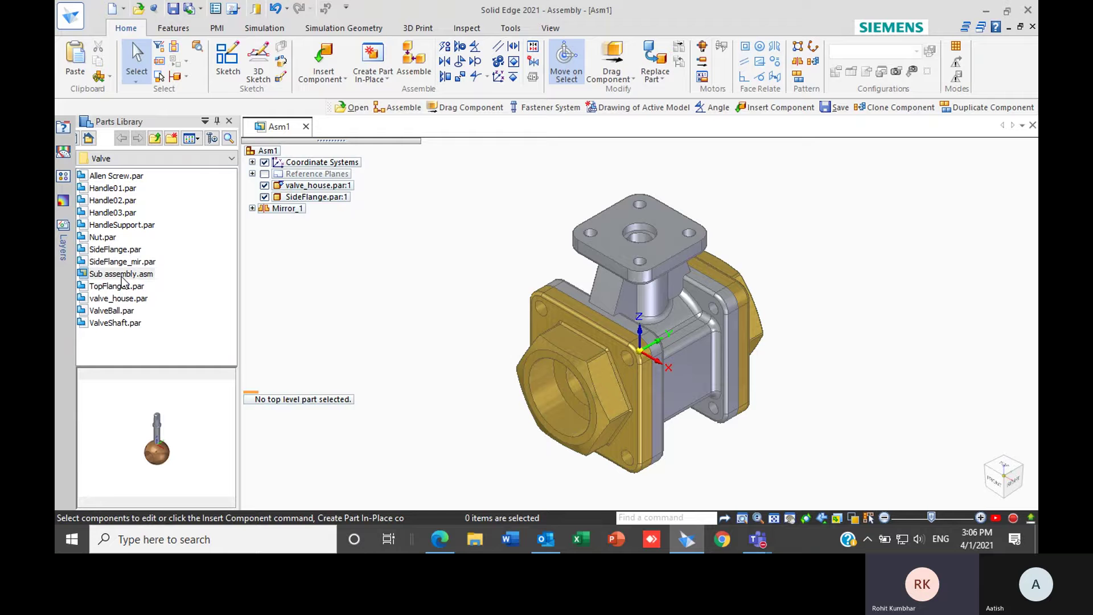
pyautogui.moveTo(127, 277); pyautogui.dragTo(447, 215)
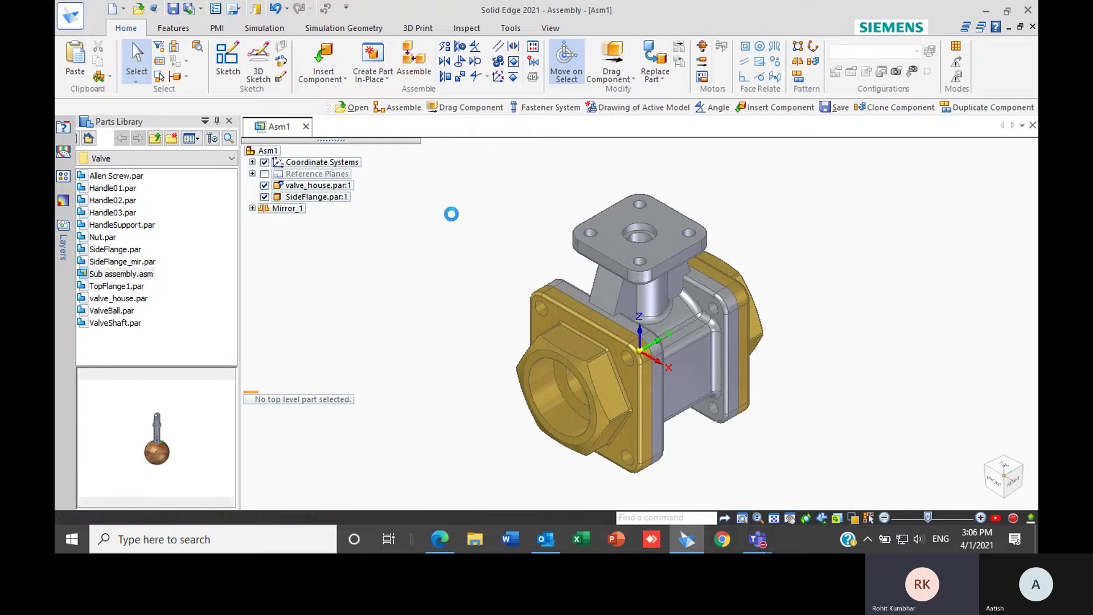
pyautogui.moveTo(469, 204); pyautogui.dragTo(514, 198, button='middle')
pyautogui.scroll(3, 514, 199)
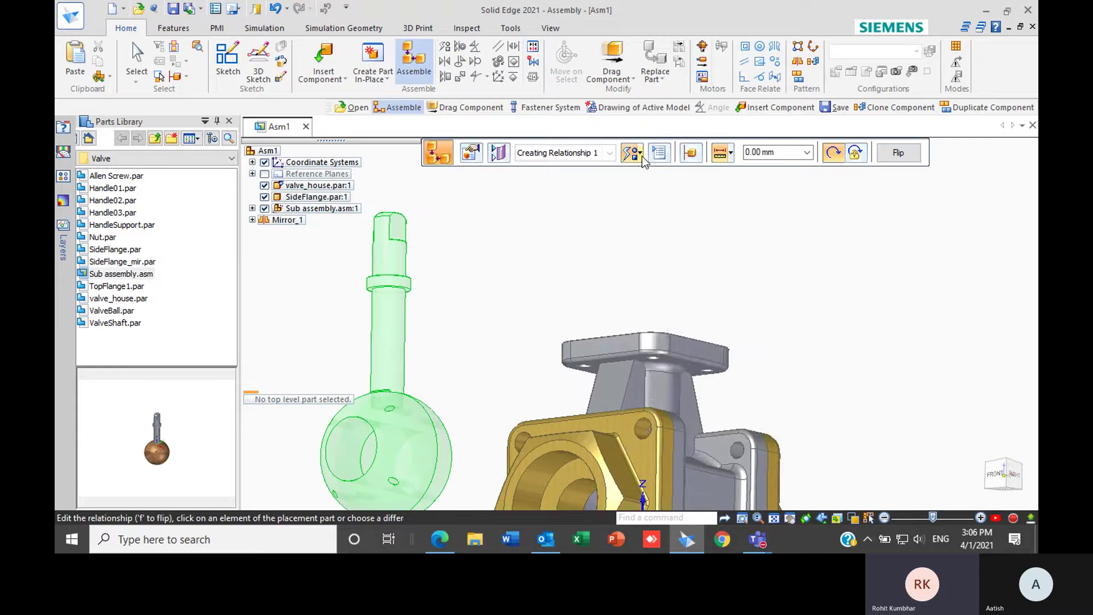
# - With FlashFit, axially align the subassembly's shaft with the central bore in the valve housing's top flange, leaving rotation unlocked
pyautogui.click(640, 155)
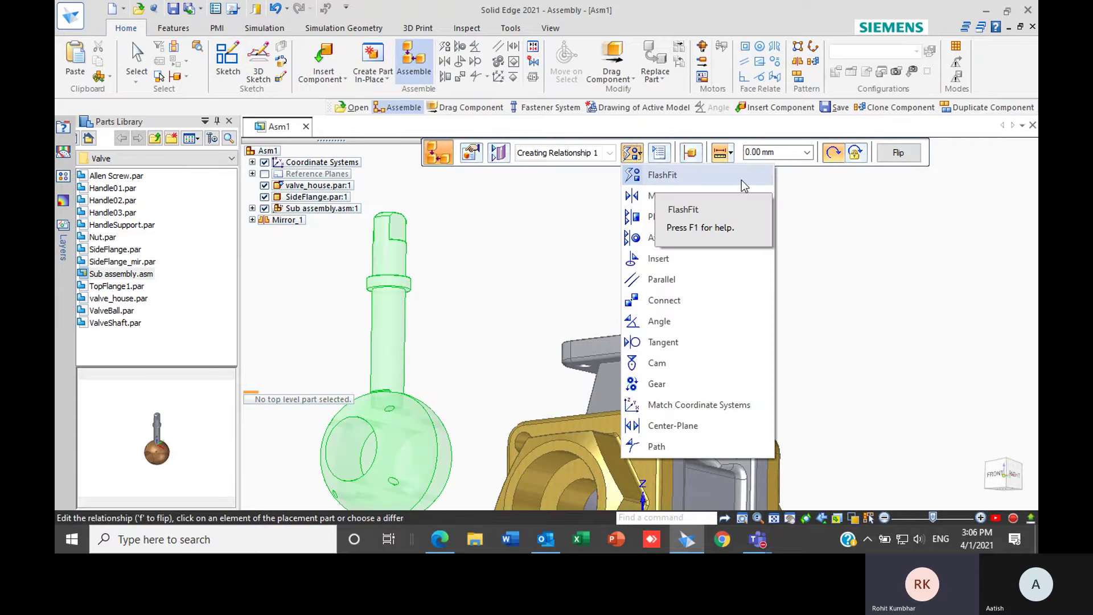
pyautogui.click(667, 176)
pyautogui.moveTo(637, 260); pyautogui.dragTo(508, 318, button='middle')
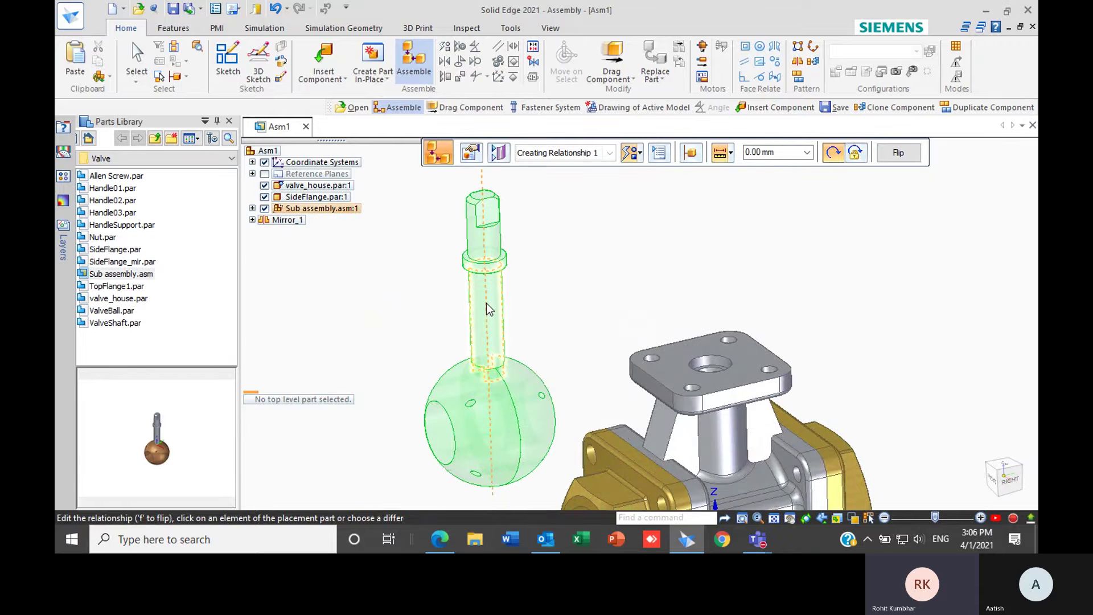
pyautogui.click(487, 310)
pyautogui.moveTo(487, 311); pyautogui.dragTo(607, 299, button='middle')
pyautogui.scroll(-3, 571, 319)
pyautogui.scroll(5, 635, 359)
pyautogui.scroll(1, 526, 326)
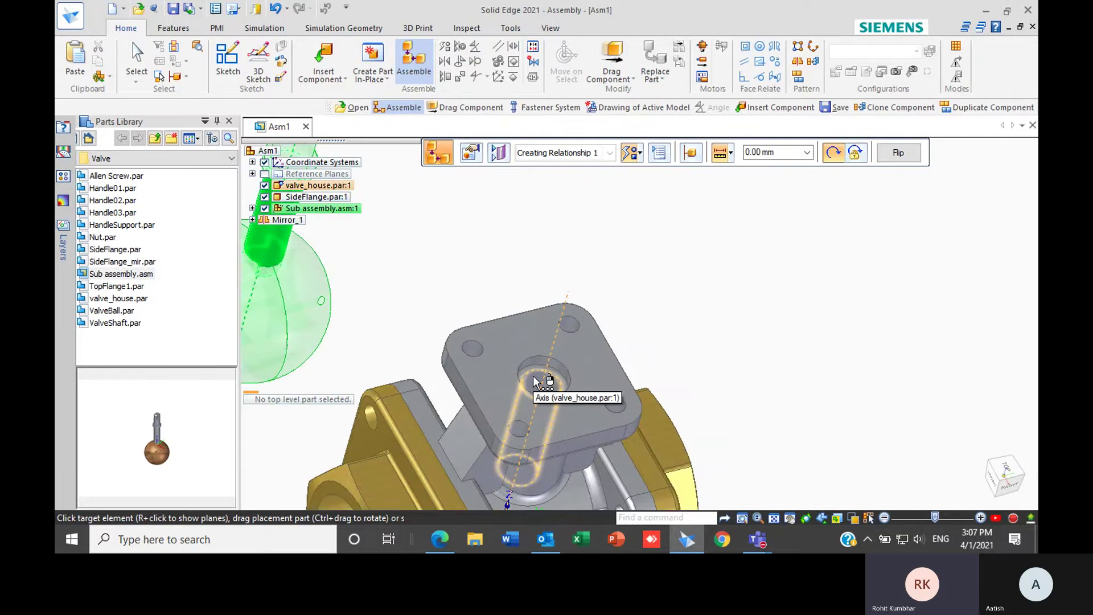
pyautogui.click(537, 380)
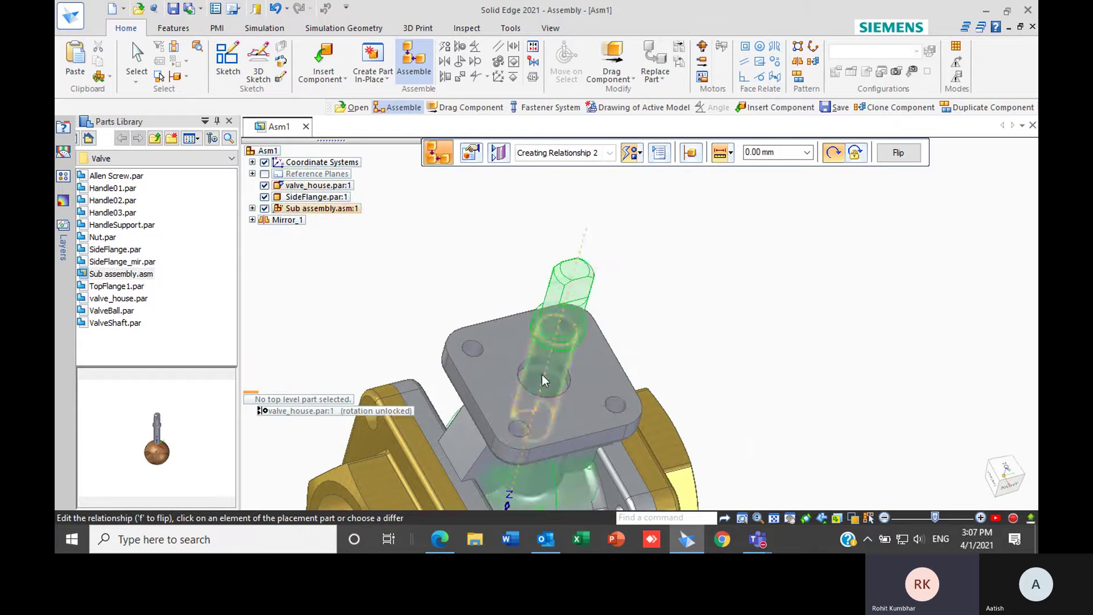
# - Mate the underside of the shaft collar with the recessed ledge in the housing's top bore at 0.00 mm and end the placement
pyautogui.moveTo(668, 317); pyautogui.dragTo(773, 212, button='middle')
pyautogui.moveTo(708, 289); pyautogui.dragTo(678, 274, button='middle')
pyautogui.scroll(6, 616, 309)
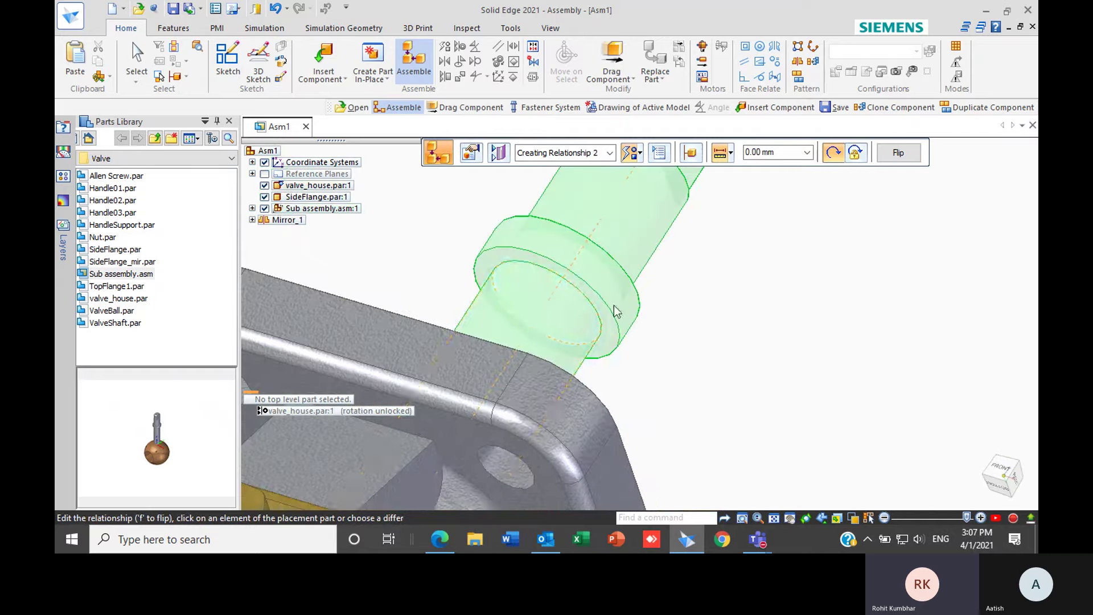
pyautogui.click(538, 261)
pyautogui.moveTo(801, 258); pyautogui.dragTo(551, 365, button='middle')
pyautogui.click(554, 364)
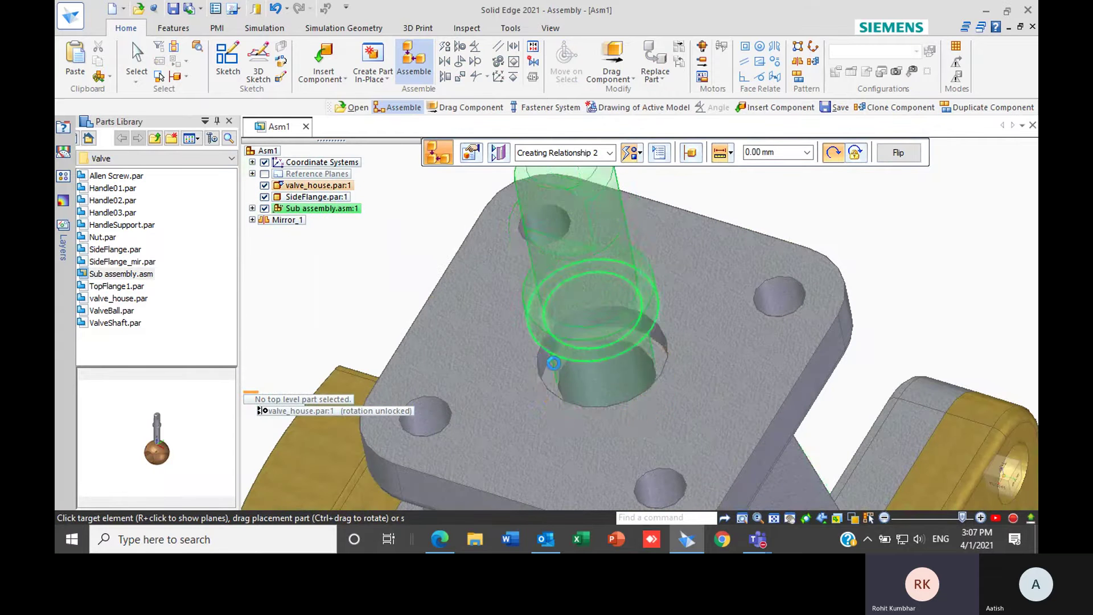
pyautogui.moveTo(595, 308); pyautogui.dragTo(593, 288, button='middle')
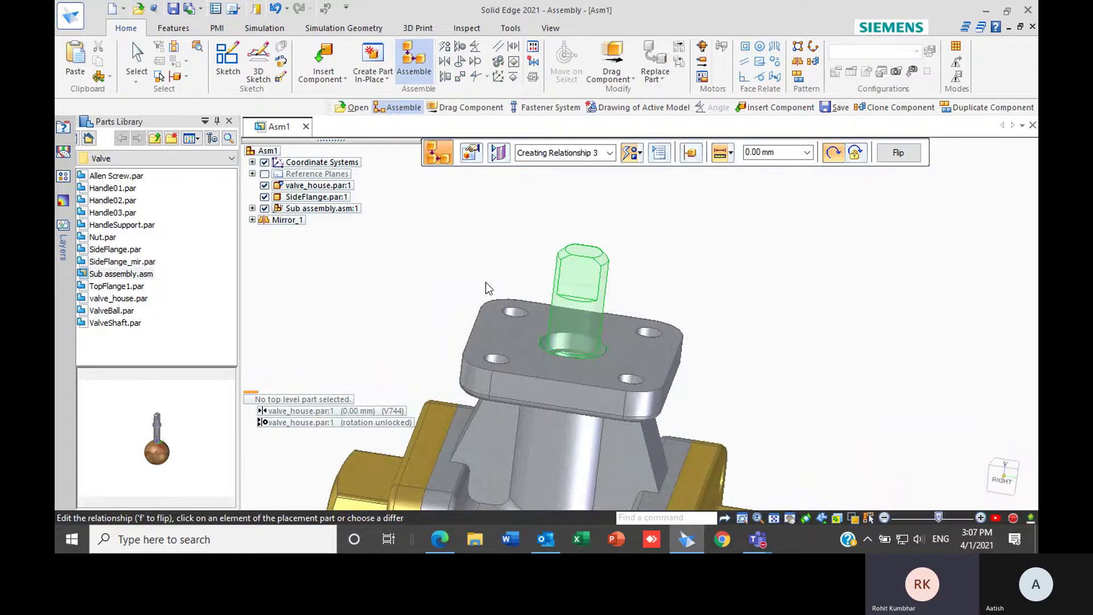
pyautogui.scroll(-5, 486, 287)
pyautogui.press('Escape')
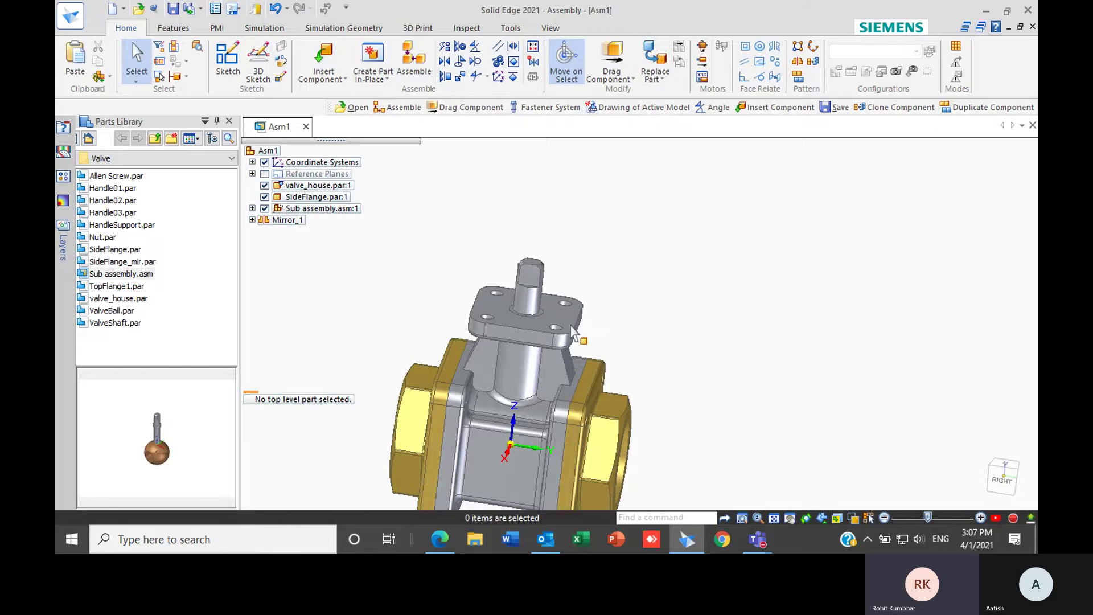
# - Examine how the ball and shaft sit in the valve housing, looking at the whole assembly and through the side flange opening
pyautogui.hotkey('ctrl', 'shift', 'f')
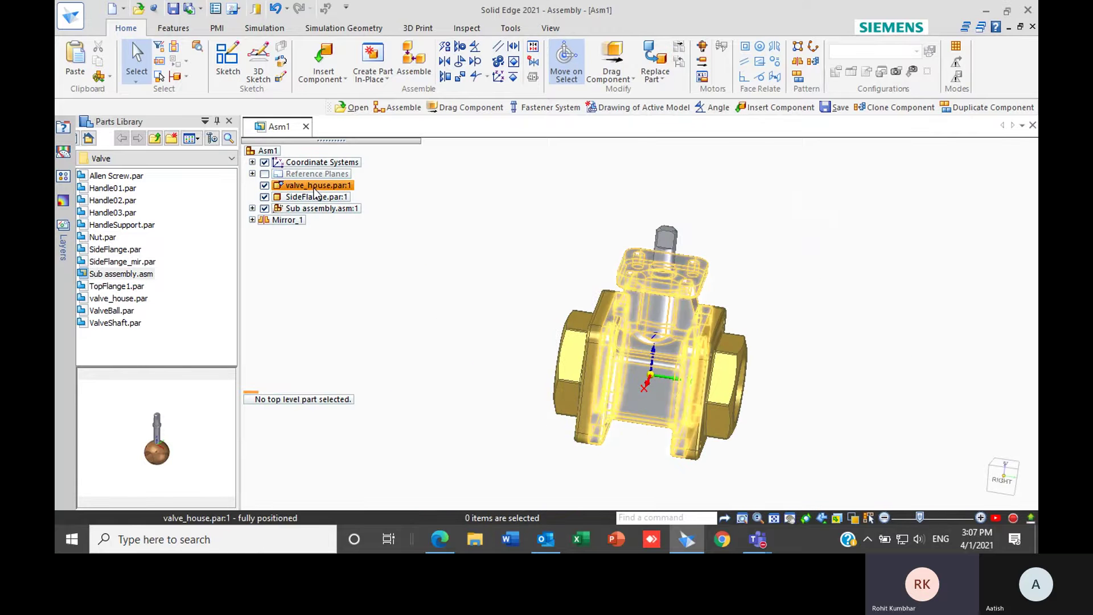
pyautogui.scroll(3, 826, 370)
pyautogui.moveTo(560, 336); pyautogui.dragTo(544, 231, button='middle')
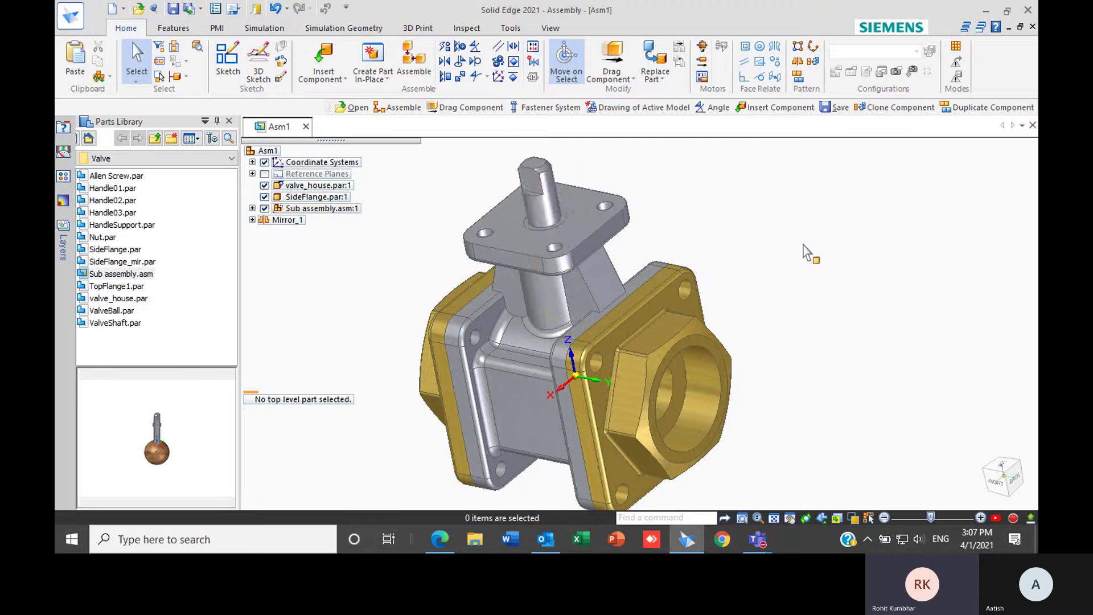
pyautogui.scroll(-3, 753, 222)
pyautogui.scroll(1, 692, 194)
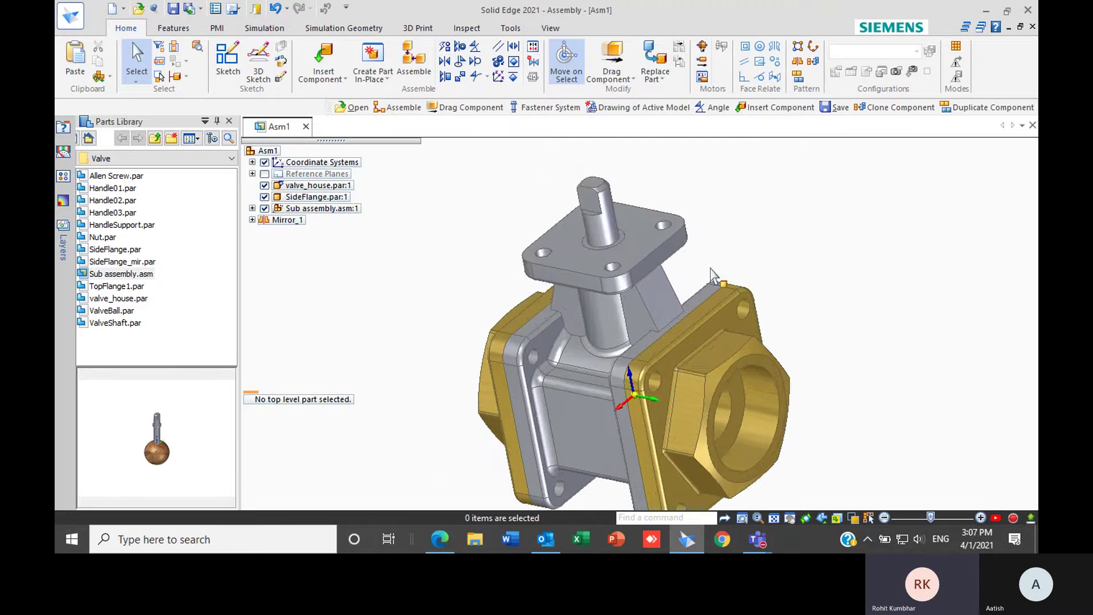
pyautogui.scroll(3, 588, 403)
pyautogui.scroll(-5, 588, 402)
pyautogui.moveTo(588, 402); pyautogui.dragTo(666, 327, button='middle')
pyautogui.scroll(3, 757, 464)
pyautogui.scroll(-3, 628, 438)
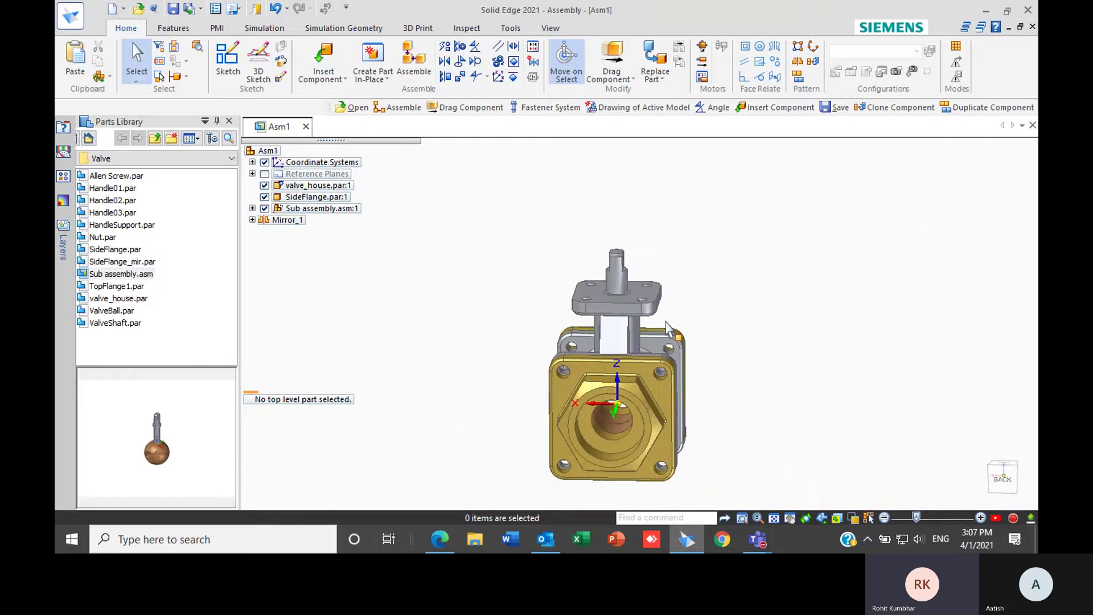
pyautogui.moveTo(732, 378)
pyautogui.mouseDown(button='middle')
pyautogui.moveTo(683, 373)
pyautogui.moveTo(715, 366)
pyautogui.mouseUp(button='middle')
# - Rotate the ball-and-shaft subassembly inside the housing with Drag Component, accepting the existing analysis options and using no analysis
pyautogui.click(585, 57)
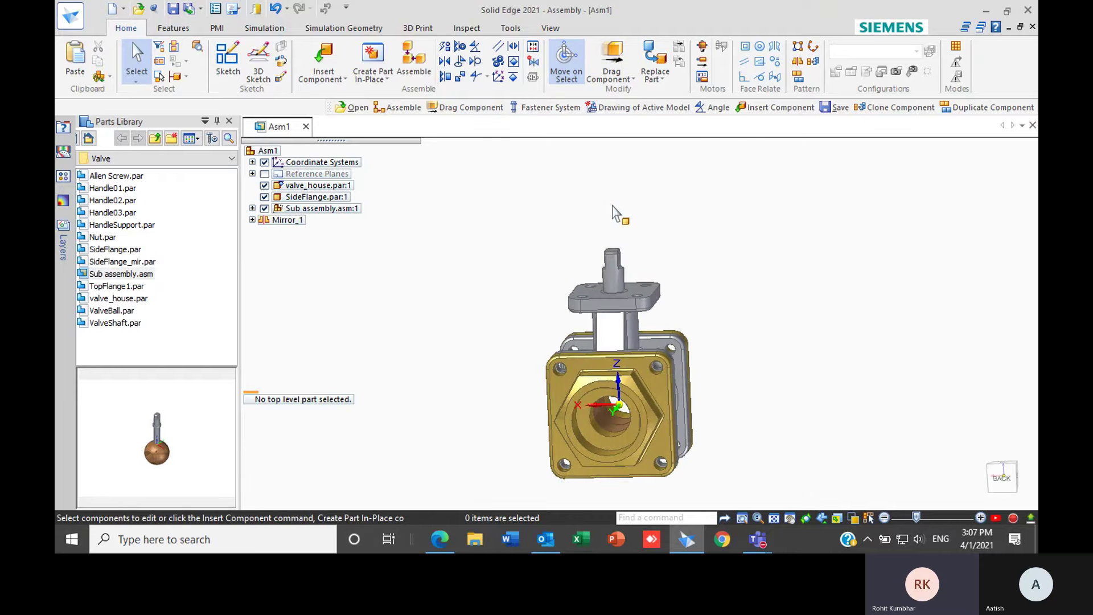
pyautogui.click(614, 55)
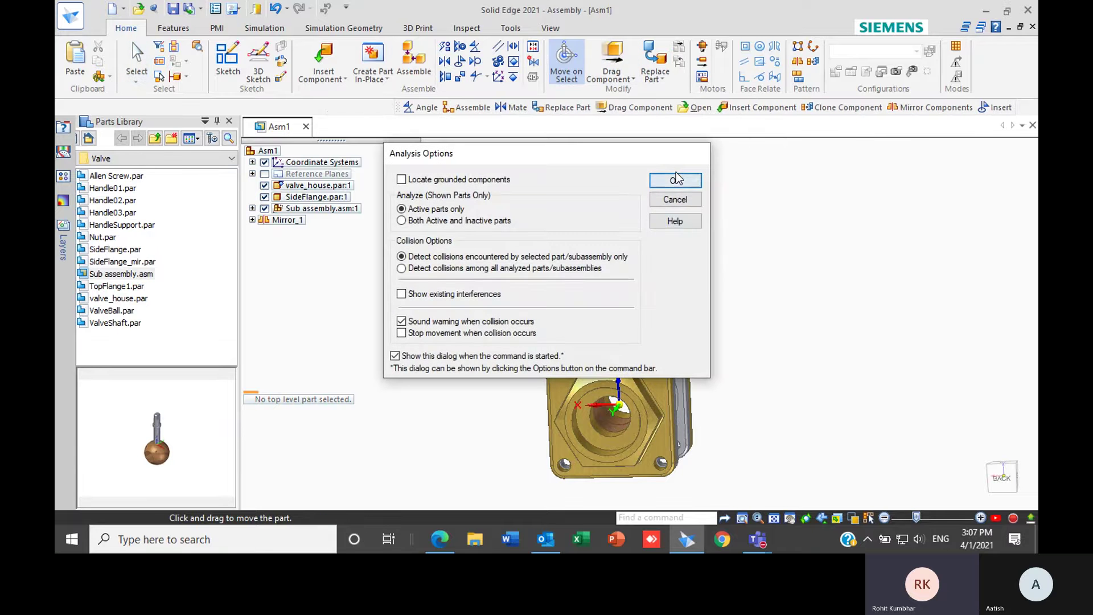
pyautogui.click(675, 182)
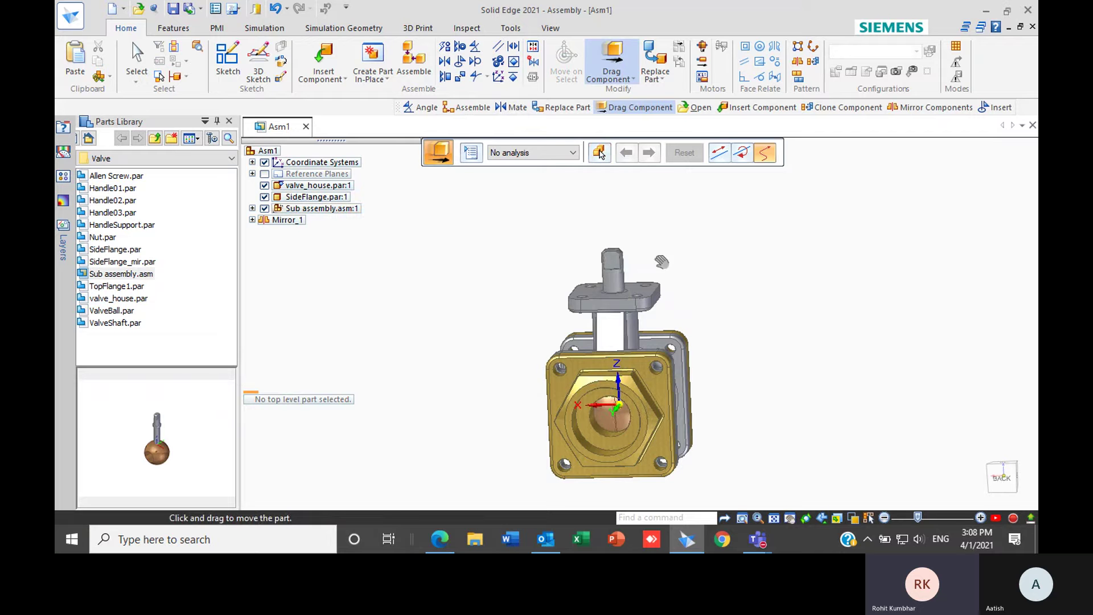
pyautogui.moveTo(591, 259); pyautogui.dragTo(626, 272)
pyautogui.moveTo(710, 226); pyautogui.dragTo(654, 291, button='middle')
pyautogui.press('Escape')
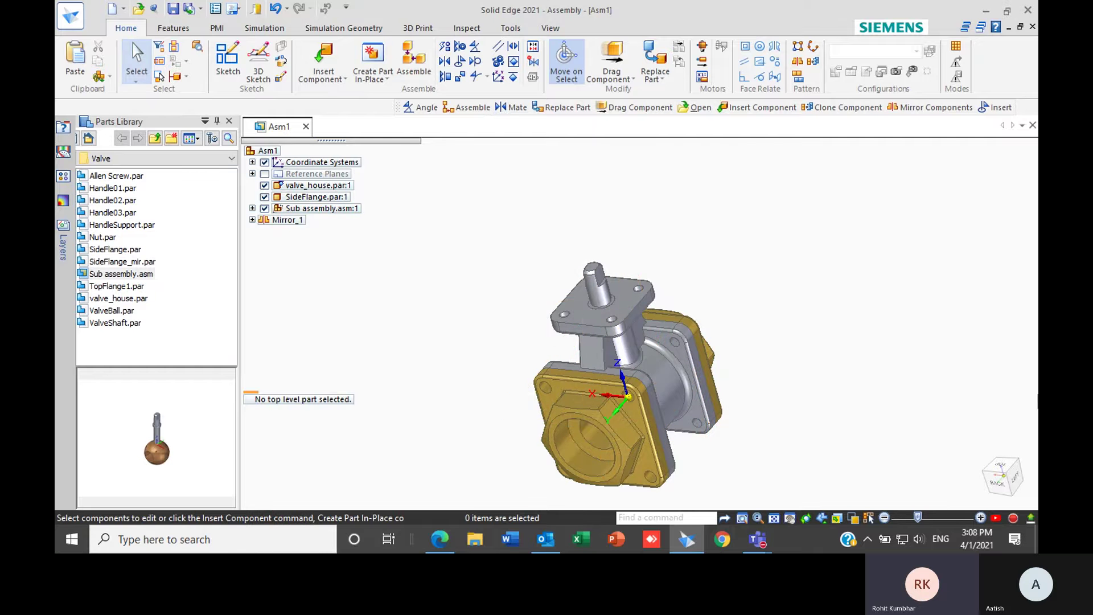
# - Place TopFlange1.par from the Valve parts folder into free space beside the valve housing's top flange
pyautogui.click(984, 499)
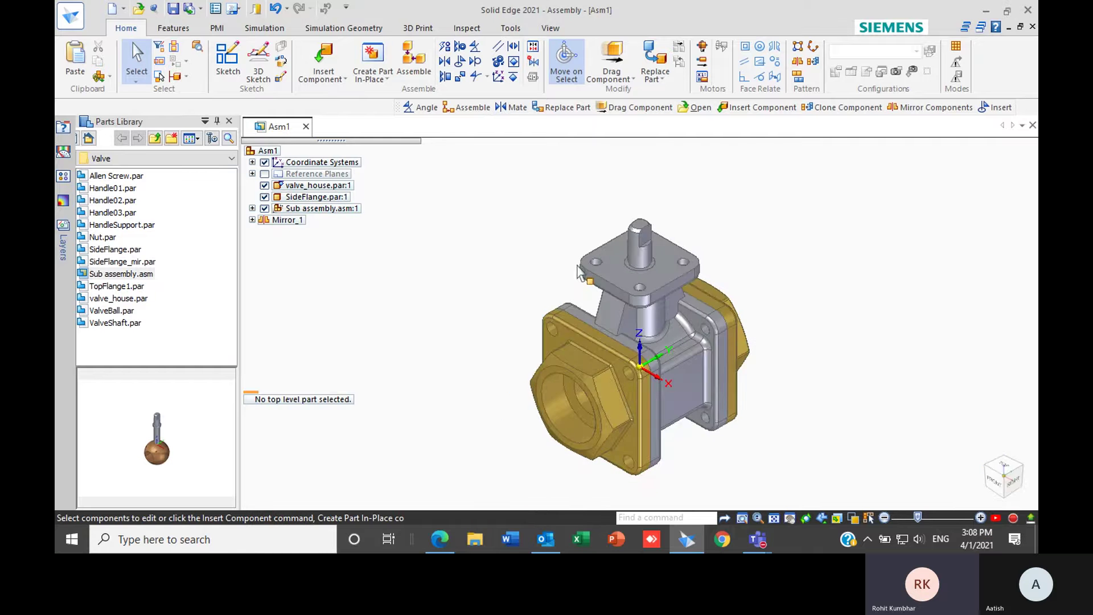
pyautogui.moveTo(731, 329)
pyautogui.mouseDown(button='middle')
pyautogui.moveTo(677, 322)
pyautogui.moveTo(743, 335)
pyautogui.mouseUp(button='middle')
pyautogui.scroll(5, 704, 290)
pyautogui.scroll(-5, 712, 286)
pyautogui.scroll(3, 735, 282)
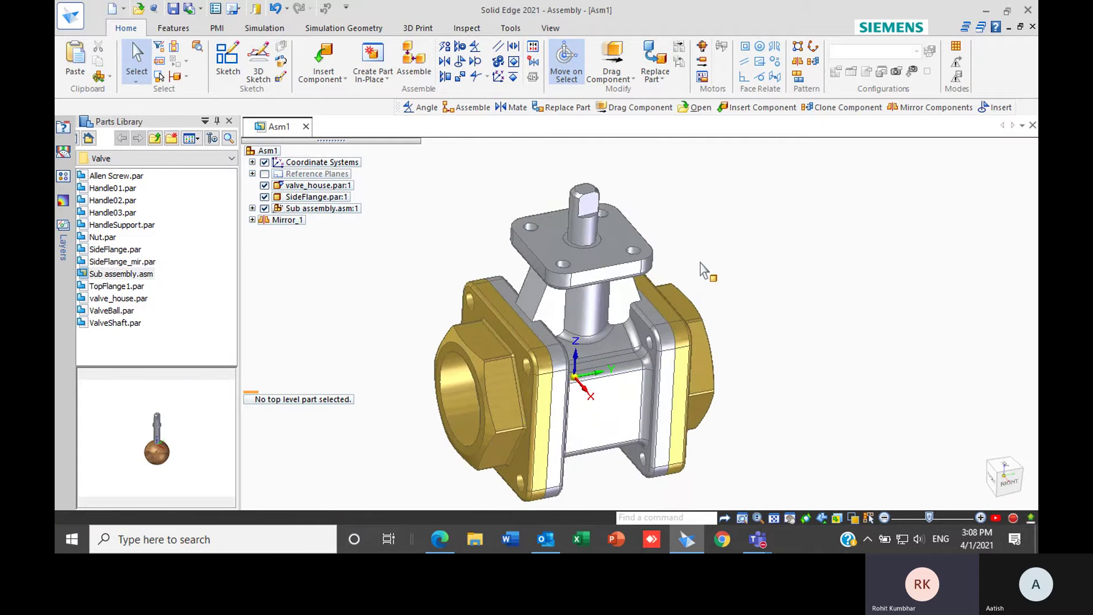
pyautogui.scroll(-2, 704, 270)
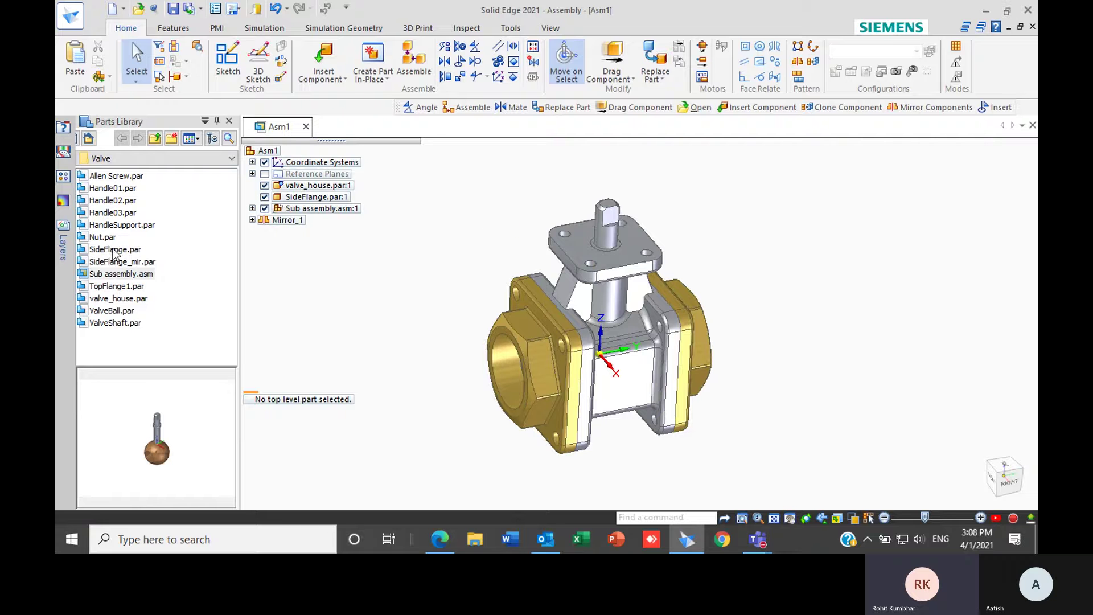
pyautogui.click(118, 286)
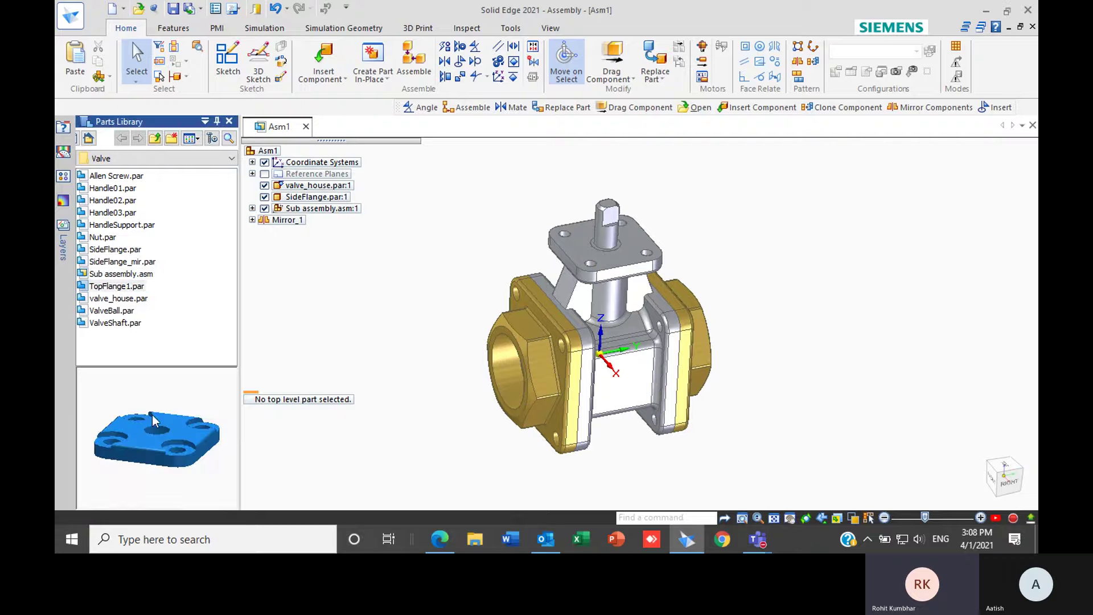
pyautogui.scroll(5, 602, 258)
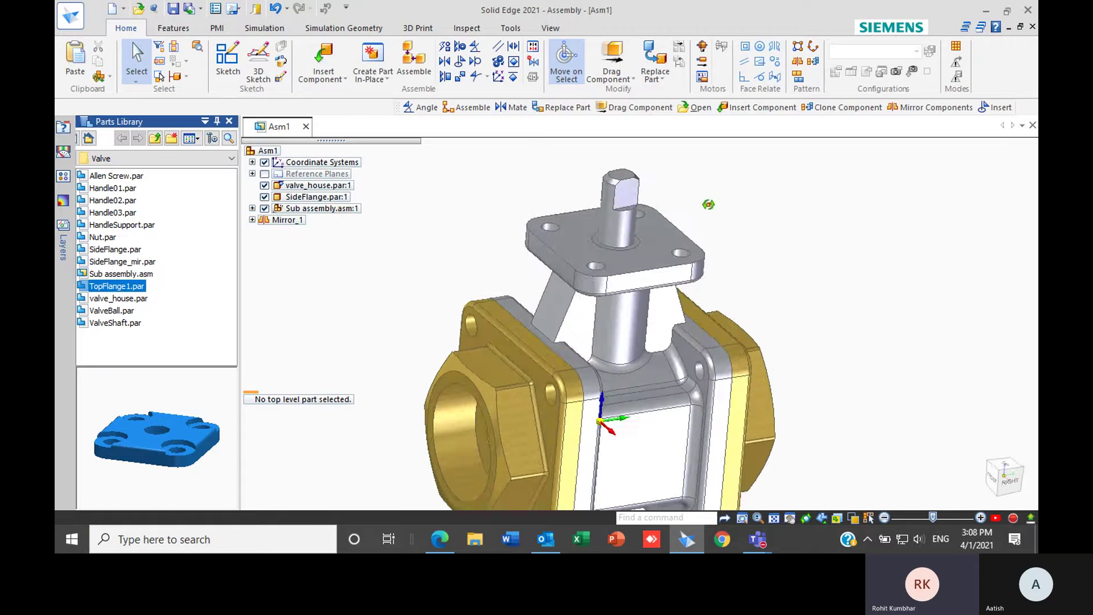
pyautogui.scroll(-3, 624, 245)
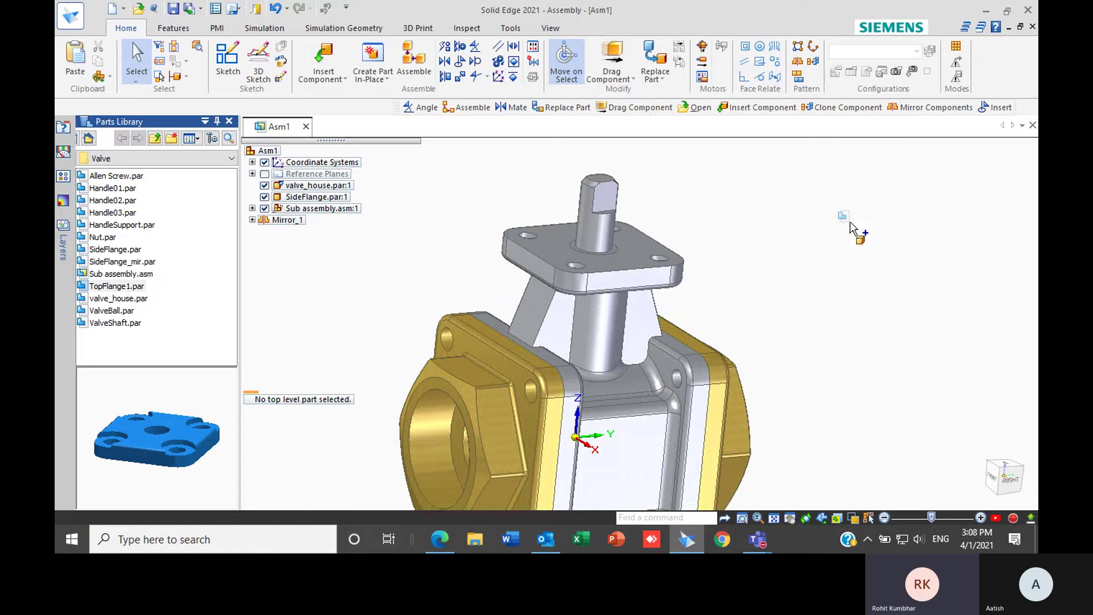
pyautogui.moveTo(117, 287); pyautogui.dragTo(848, 224)
# - Mate the underside of the top flange part with the upper face of the valve housing's top flange at 0.00 mm
pyautogui.moveTo(816, 289); pyautogui.dragTo(799, 203, button='middle')
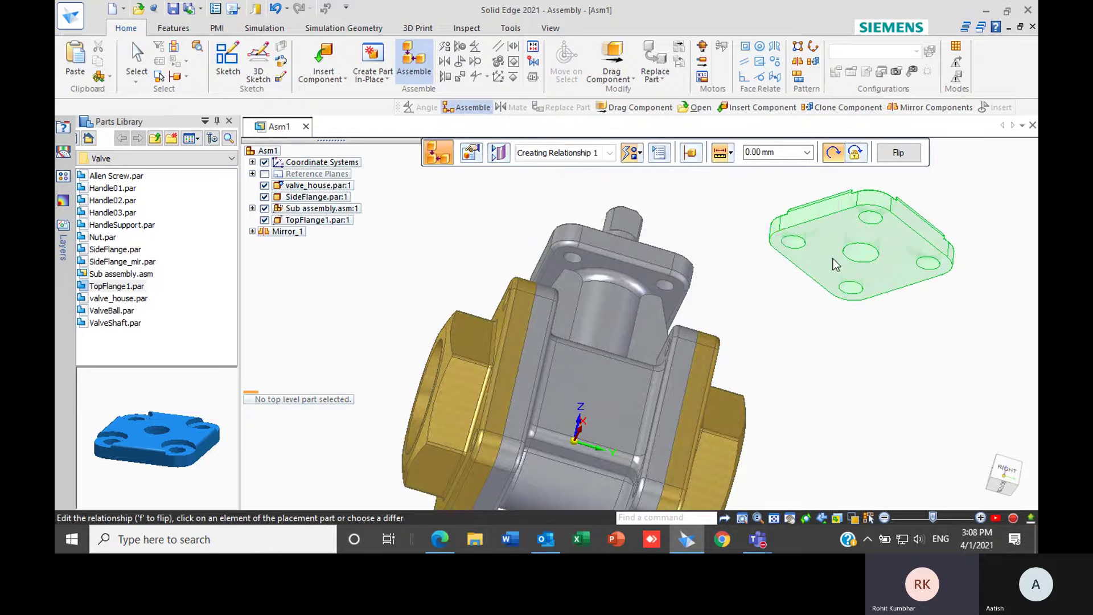
pyautogui.click(886, 241)
pyautogui.moveTo(887, 241); pyautogui.dragTo(735, 254, button='middle')
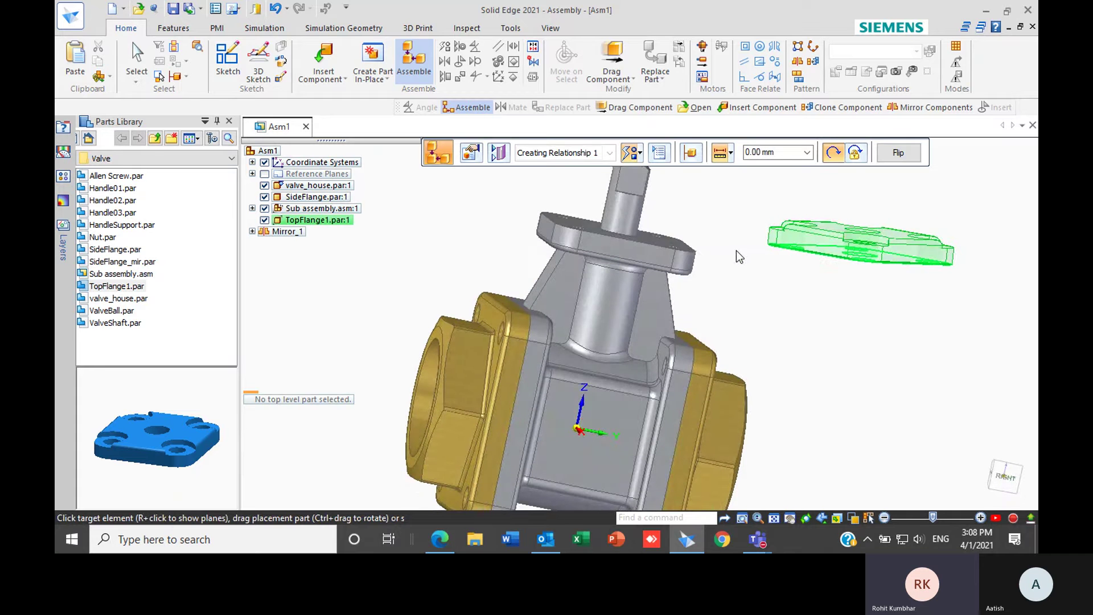
pyautogui.moveTo(736, 251); pyautogui.dragTo(692, 305, button='middle')
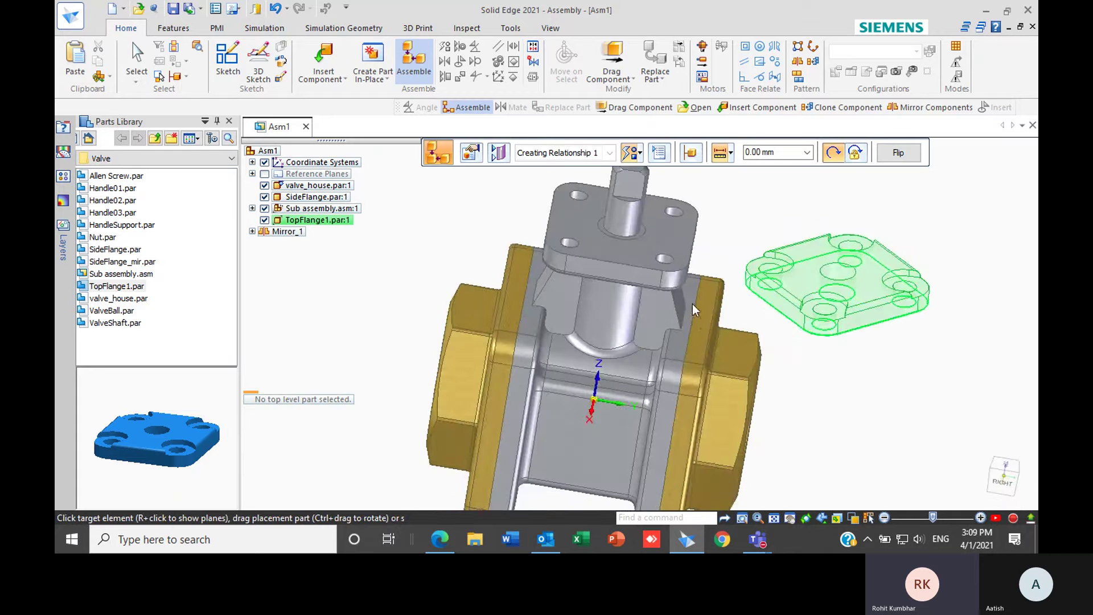
pyautogui.click(638, 248)
pyautogui.moveTo(894, 322); pyautogui.dragTo(795, 305, button='middle')
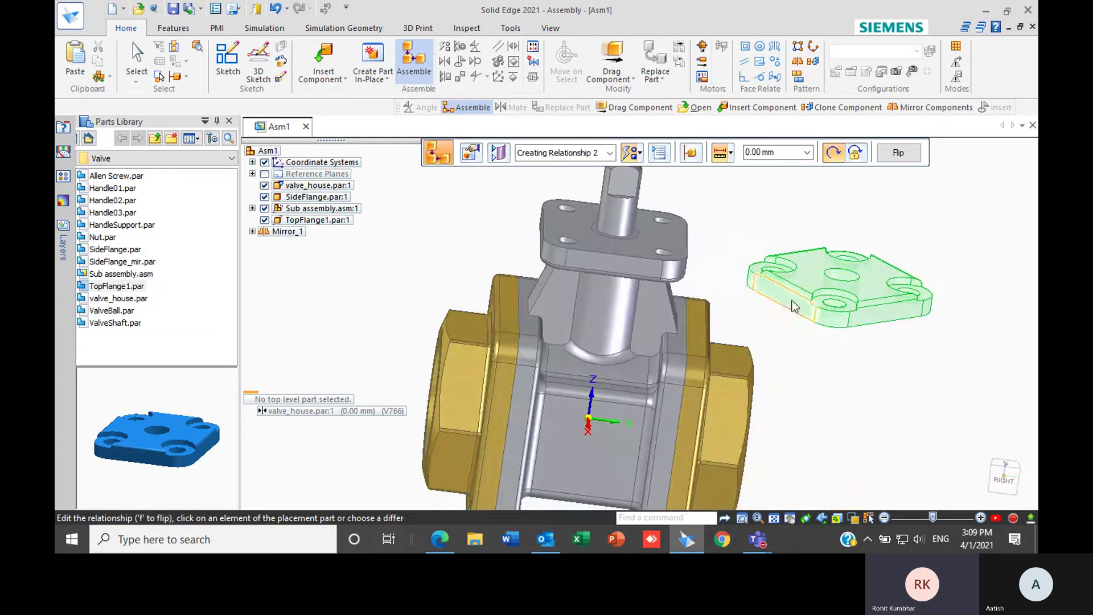
# - Try to align a side face of the top flange part with the housing flange's side face, and undo the part's relationships
pyautogui.click(795, 306)
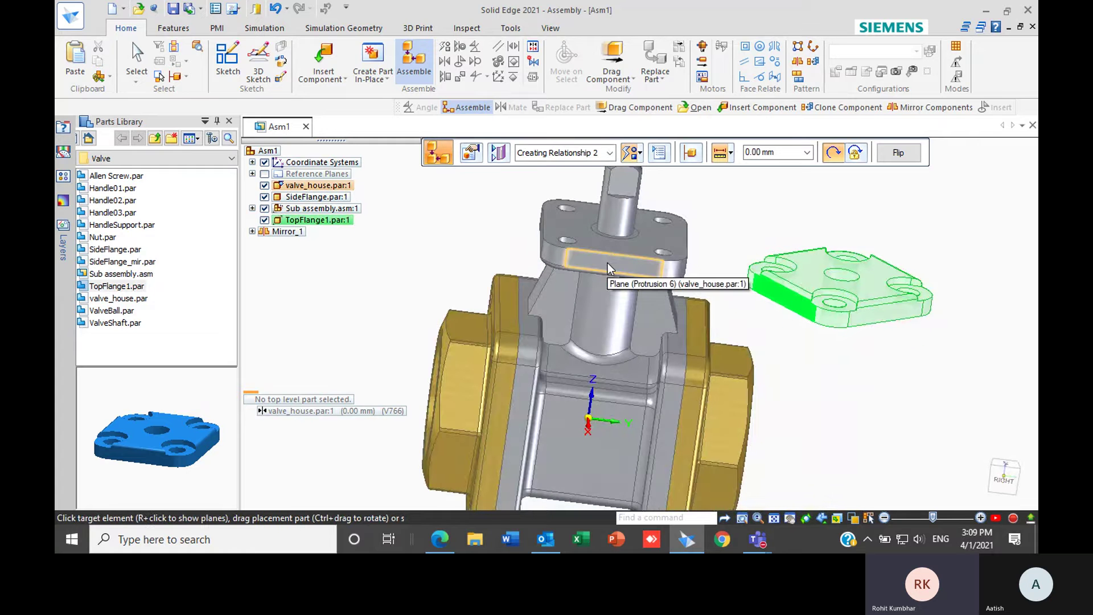
pyautogui.click(607, 263)
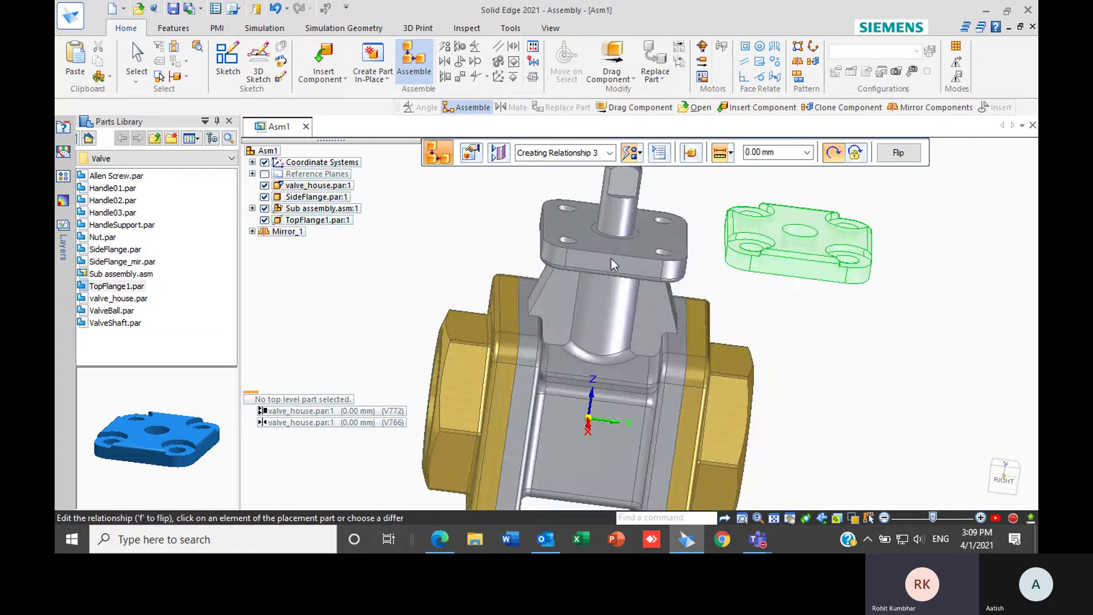
pyautogui.scroll(3, 644, 221)
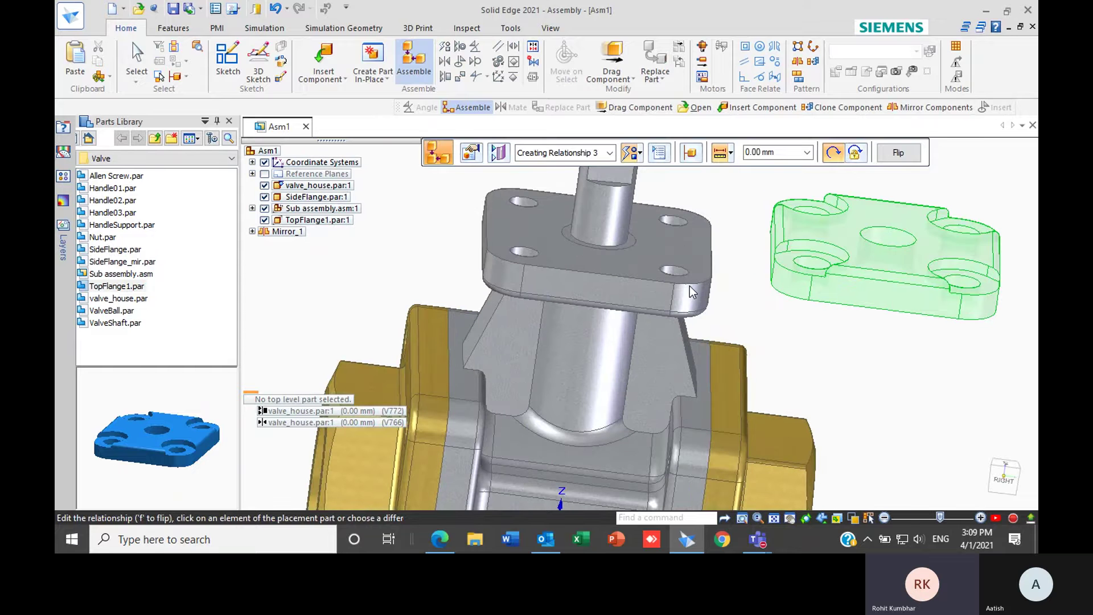
pyautogui.hotkey('ctrl', 'z')
pyautogui.scroll(-3, 706, 295)
pyautogui.scroll(3, 837, 292)
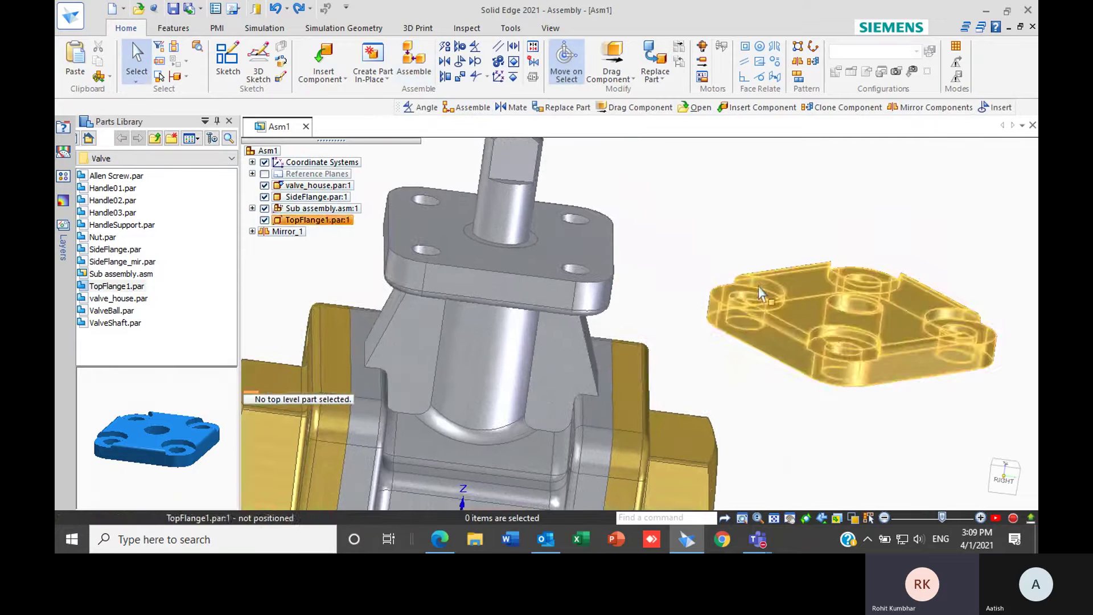
pyautogui.scroll(-2, 760, 293)
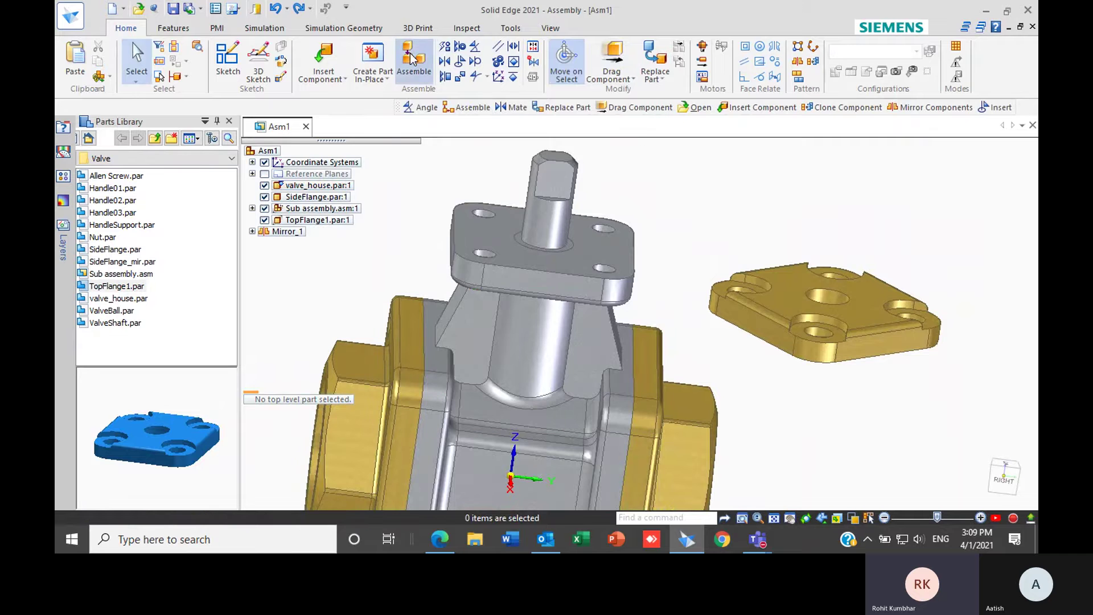
# - Axially align a corner hole of the top flange part with the corresponding corner hole of the valve housing's top flange using Assemble
pyautogui.click(413, 59)
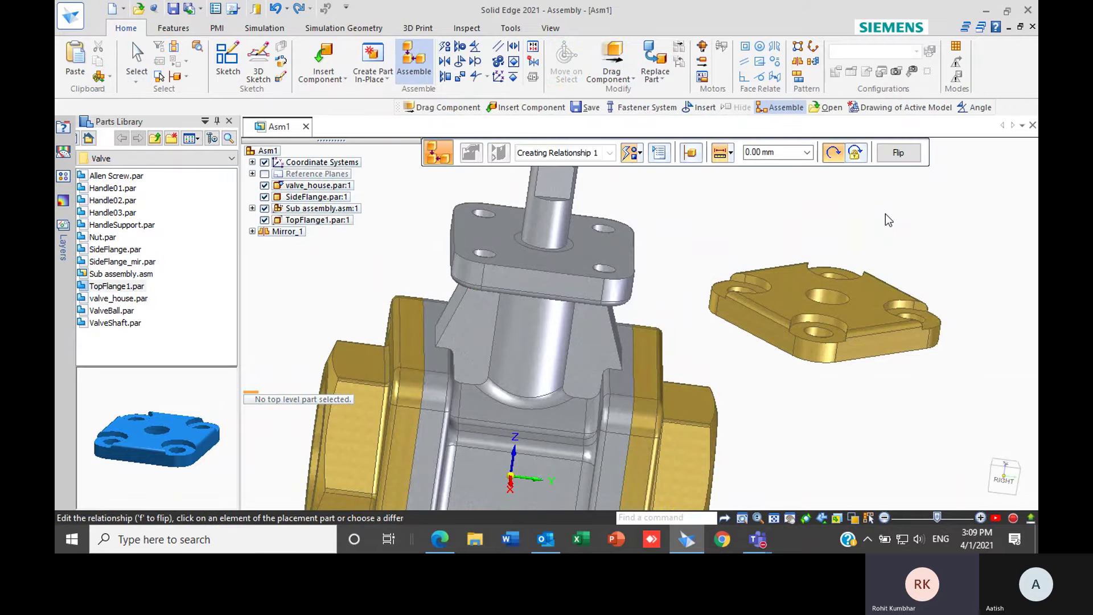
pyautogui.moveTo(886, 213); pyautogui.dragTo(733, 404, button='middle')
pyautogui.click(724, 388)
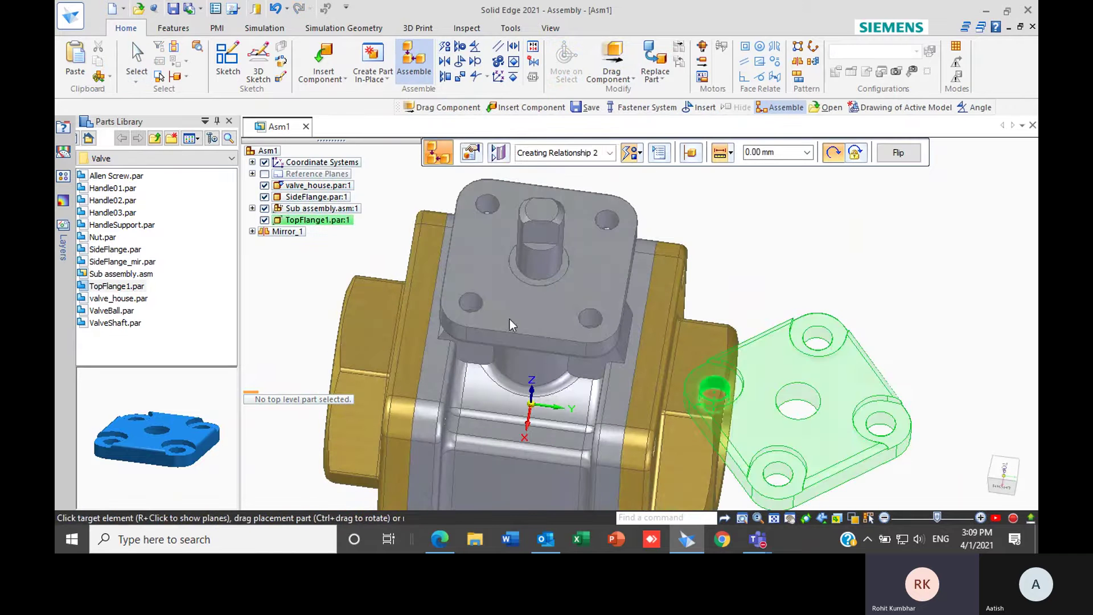
pyautogui.click(473, 298)
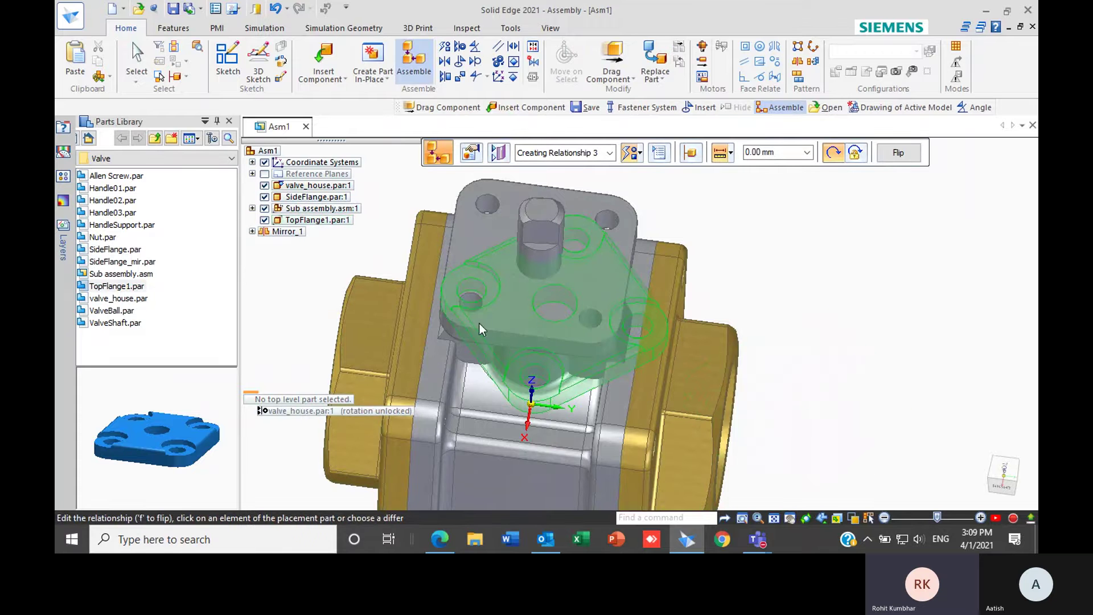
# - Axially align a second hole of the top flange part with another corner hole of the housing flange to fully position it
pyautogui.moveTo(818, 289); pyautogui.dragTo(922, 293, button='middle')
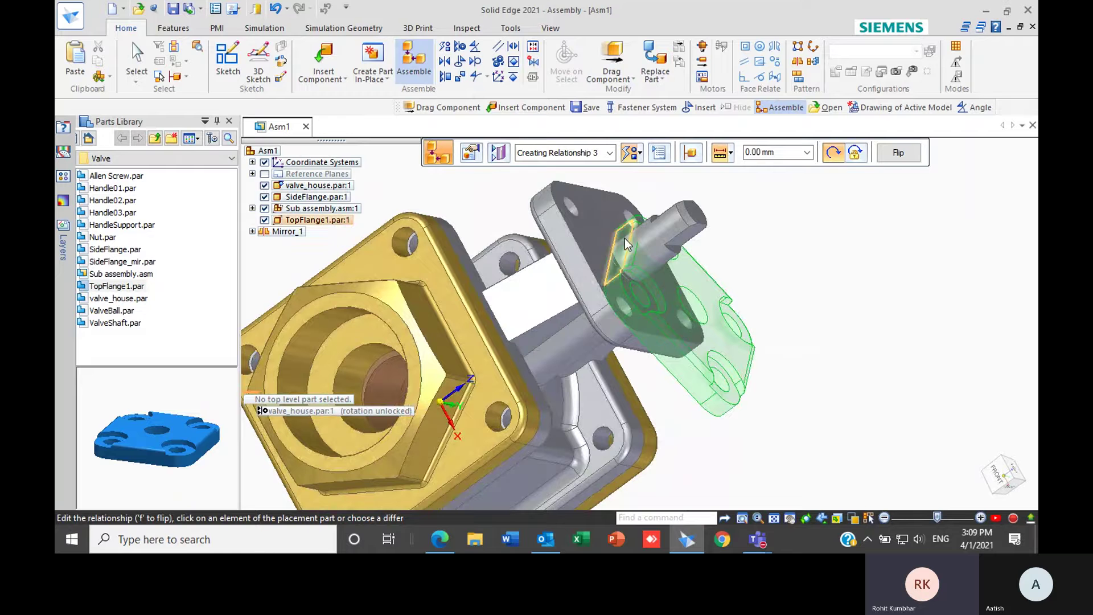
pyautogui.moveTo(870, 236); pyautogui.dragTo(711, 254, button='middle')
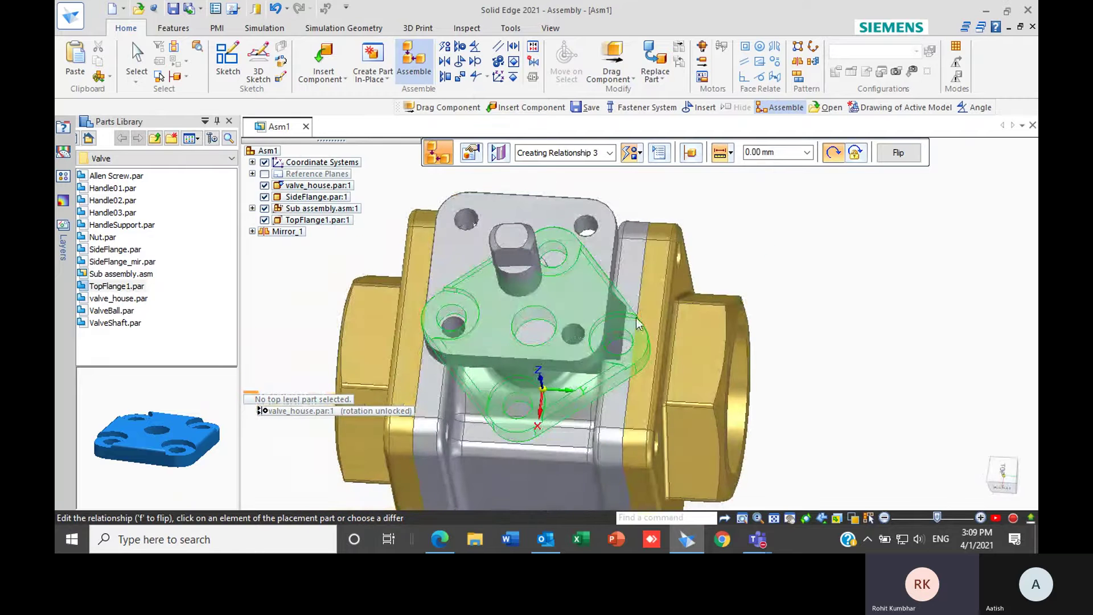
pyautogui.scroll(3, 615, 336)
pyautogui.click(616, 341)
pyautogui.scroll(-2, 638, 261)
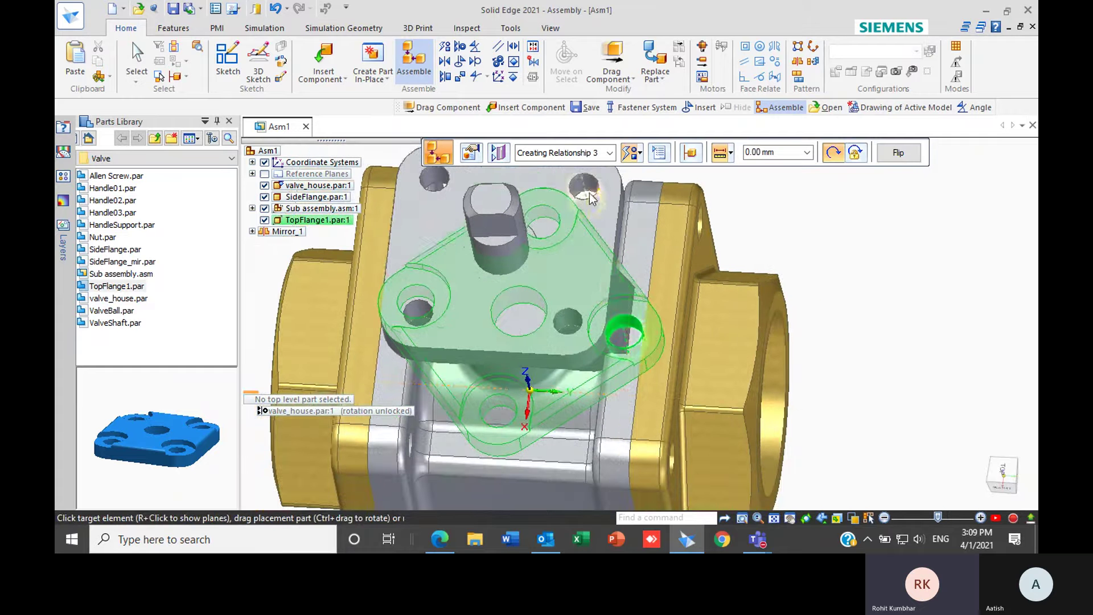
pyautogui.click(591, 189)
pyautogui.scroll(-2, 751, 254)
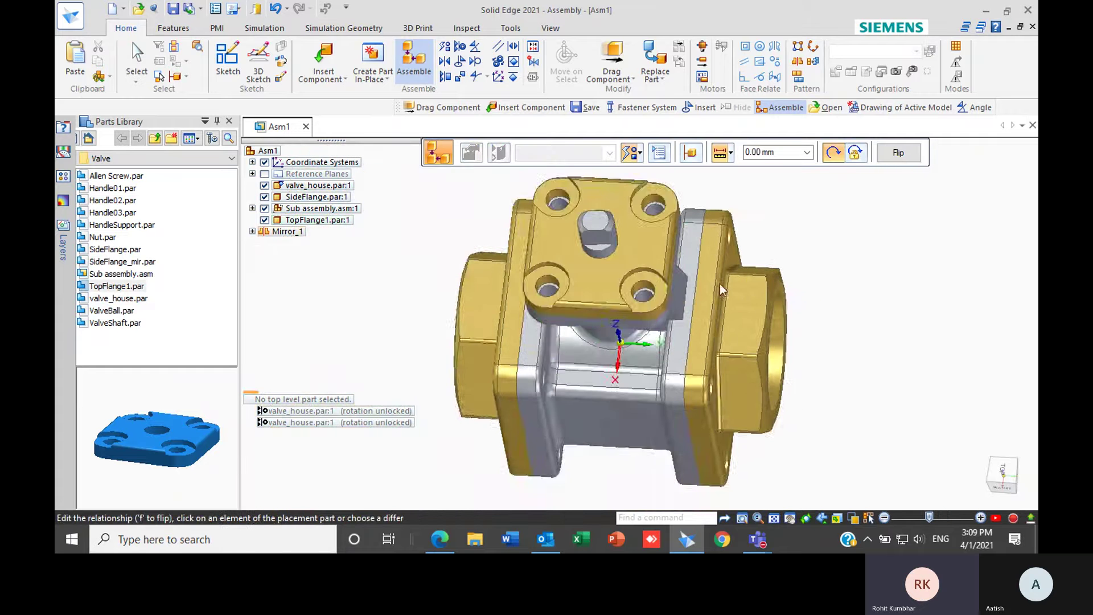
# - Examine how the top flange sits on the housing, and check the positioning status of TopFlange1.par:1
pyautogui.moveTo(721, 284); pyautogui.dragTo(735, 251, button='middle')
pyautogui.moveTo(592, 298); pyautogui.dragTo(553, 292, button='middle')
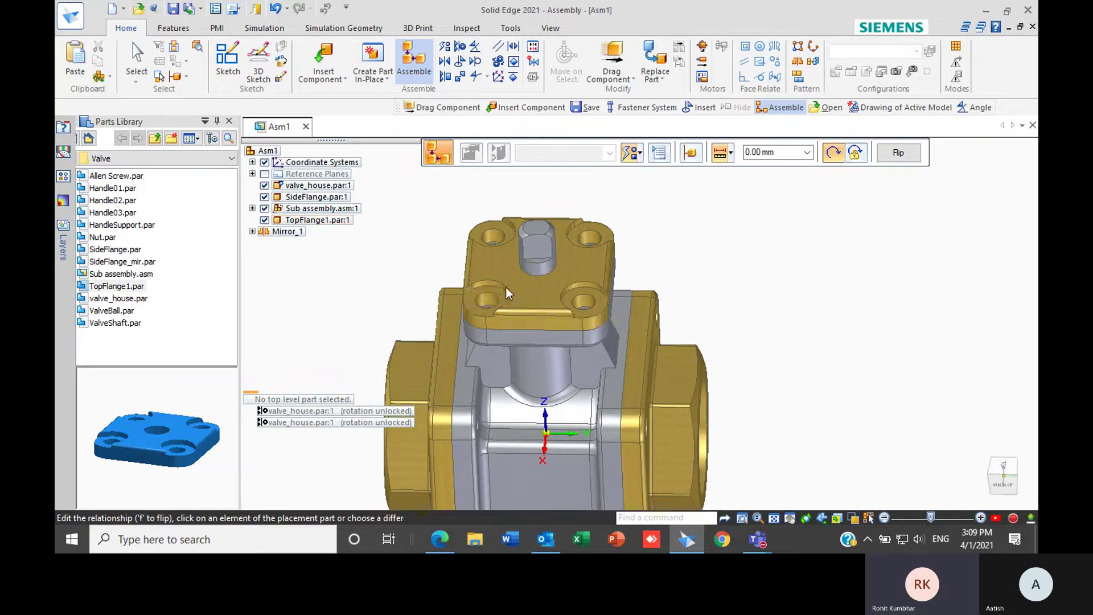
pyautogui.scroll(4, 506, 288)
pyautogui.moveTo(568, 287); pyautogui.dragTo(582, 356, button='middle')
pyautogui.scroll(-3, 572, 376)
pyautogui.moveTo(563, 403); pyautogui.dragTo(549, 436, button='middle')
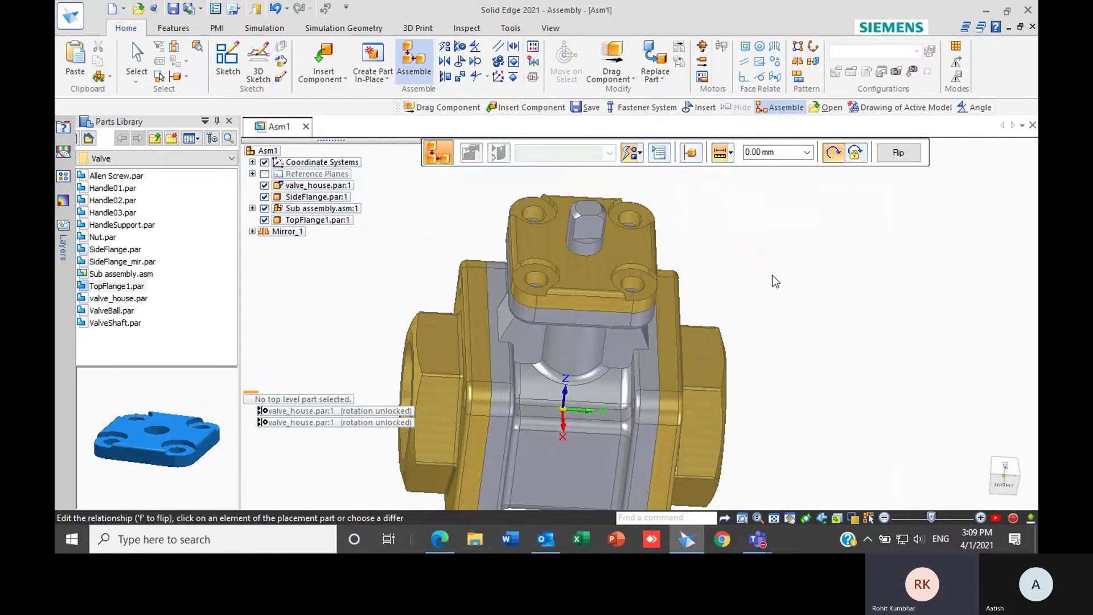
pyautogui.press('Escape')
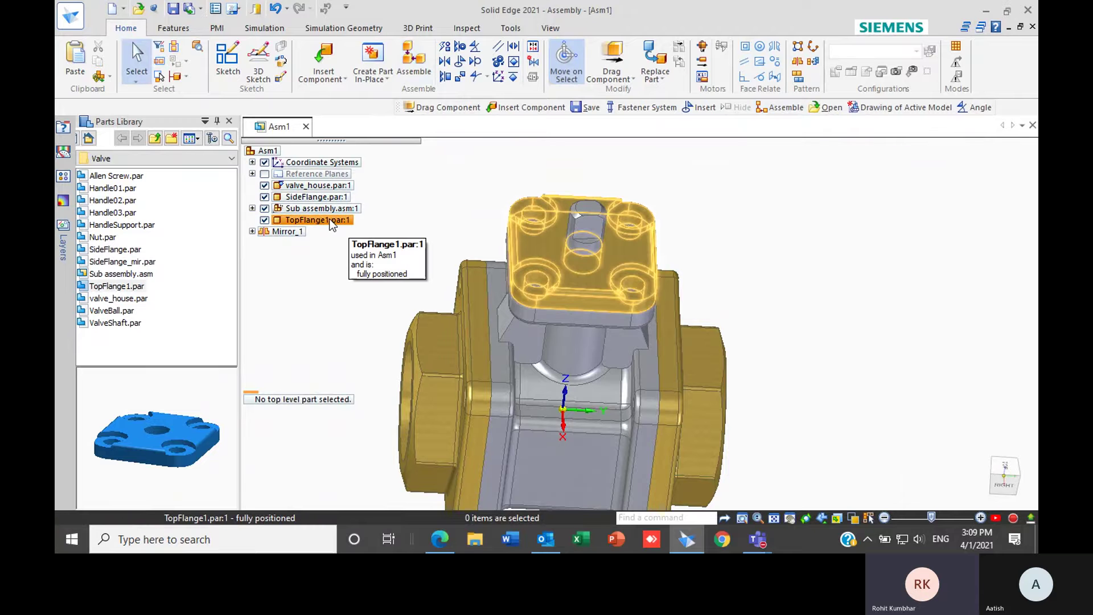
# - Examine the whole valve assembly from all sides, including the side flange openings and the protruding shaft
pyautogui.moveTo(843, 306); pyautogui.dragTo(795, 254, button='middle')
pyautogui.scroll(-2, 783, 308)
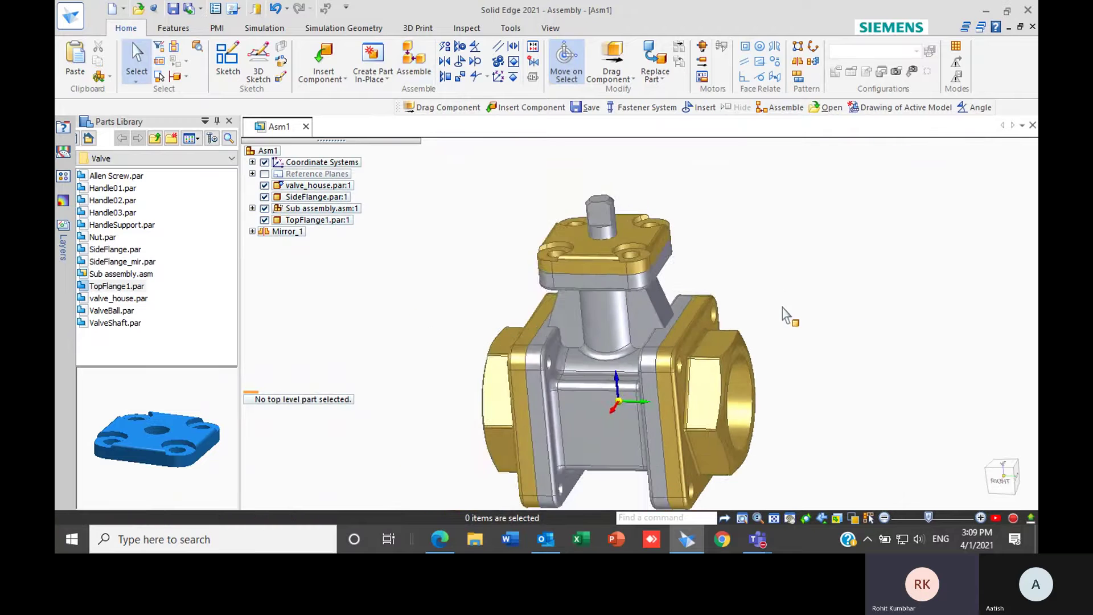
pyautogui.moveTo(760, 349); pyautogui.dragTo(513, 367, button='middle')
pyautogui.moveTo(787, 313); pyautogui.dragTo(859, 306, button='middle')
pyautogui.scroll(1, 860, 312)
pyautogui.moveTo(746, 256); pyautogui.dragTo(602, 251, button='middle')
pyautogui.scroll(-1, 602, 251)
pyautogui.scroll(2, 601, 250)
pyautogui.moveTo(603, 319); pyautogui.dragTo(694, 318, button='middle')
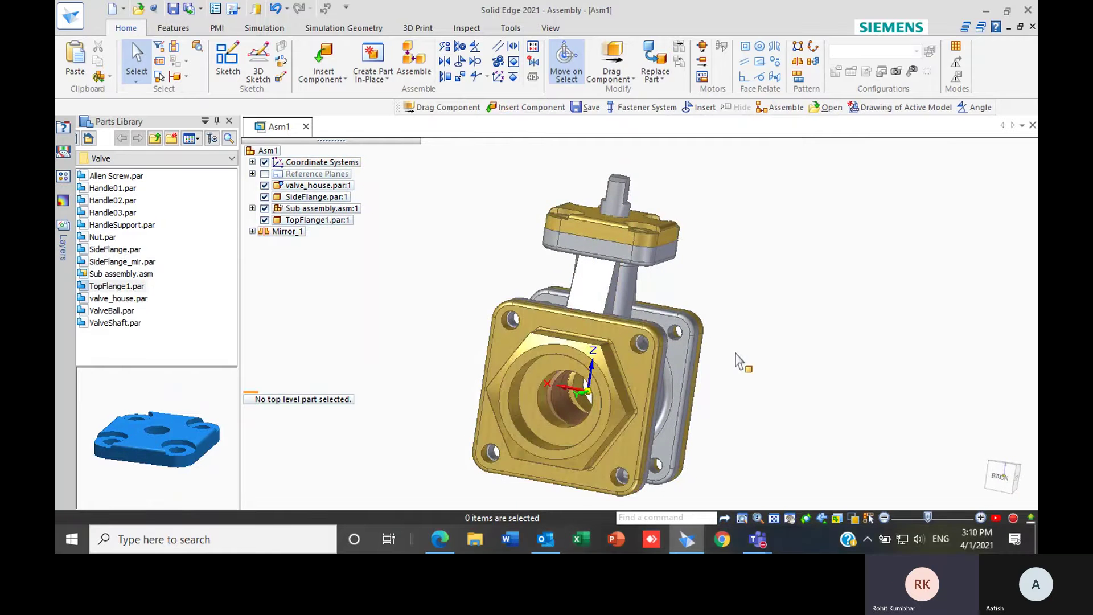
pyautogui.moveTo(834, 318); pyautogui.dragTo(731, 336, button='middle')
# - Place Handle01.par from the Valve parts folder into free space beside the shaft end
pyautogui.click(112, 189)
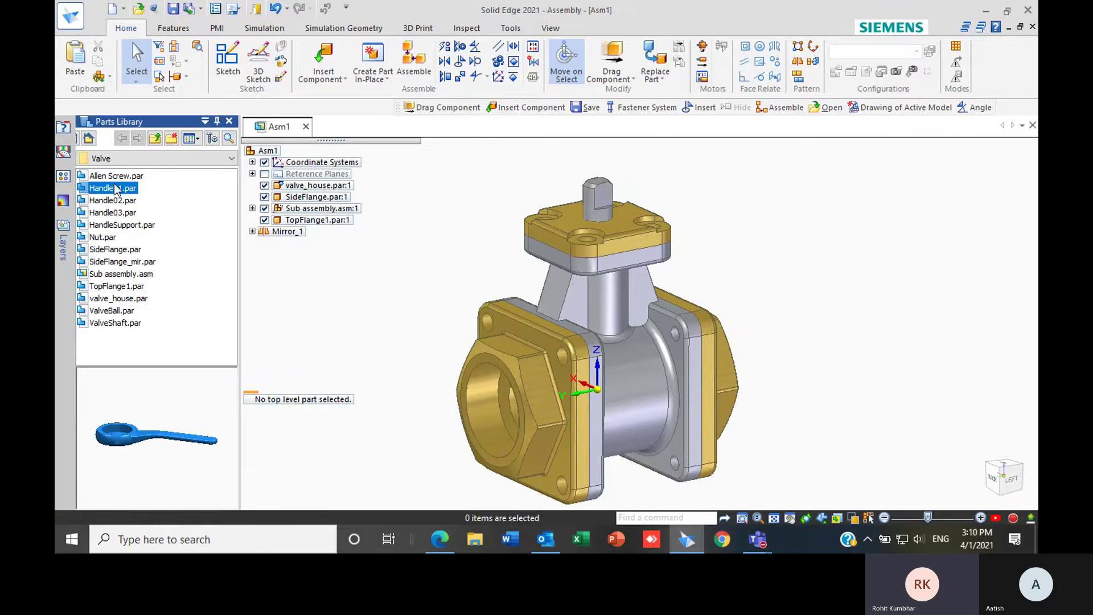
pyautogui.moveTo(498, 293); pyautogui.dragTo(494, 312, button='middle')
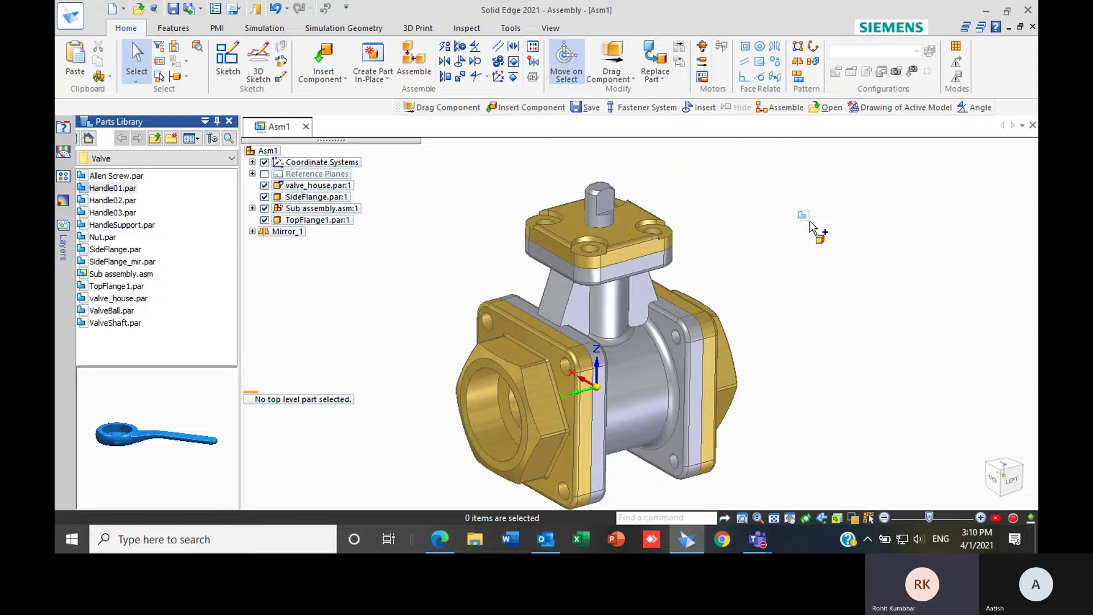
pyautogui.moveTo(113, 188); pyautogui.dragTo(814, 220)
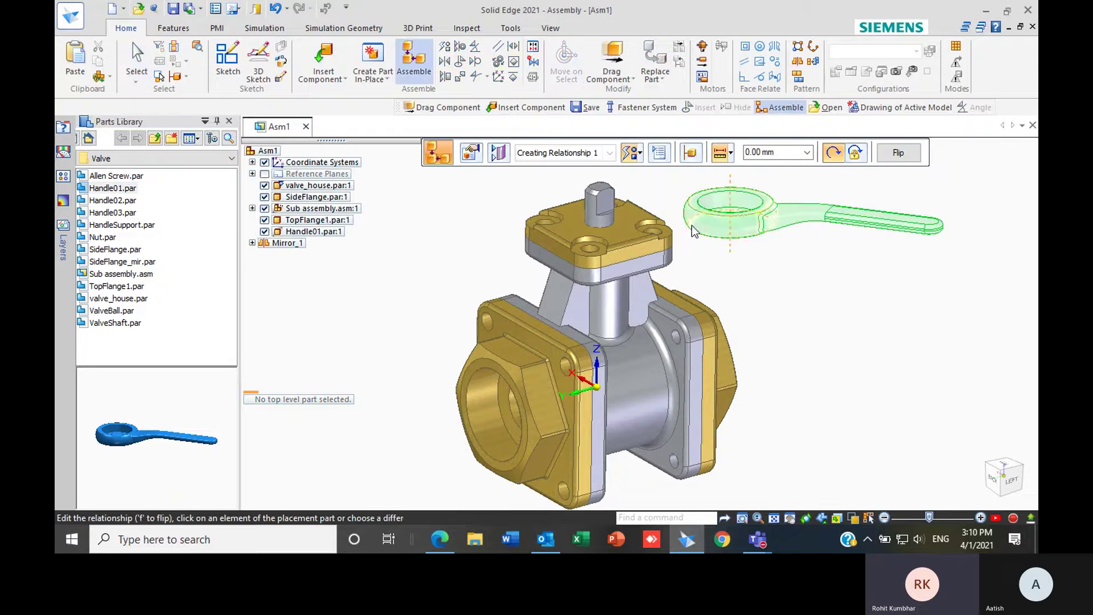
# - Mate the underside of the handle's round head with the cutout shoulder on the valve shaft at 0.00 mm
pyautogui.moveTo(747, 281)
pyautogui.mouseDown(button='middle')
pyautogui.moveTo(571, 268)
pyautogui.moveTo(711, 261)
pyautogui.moveTo(690, 367)
pyautogui.mouseUp(button='middle')
pyautogui.scroll(1, 756, 217)
pyautogui.scroll(3, 741, 222)
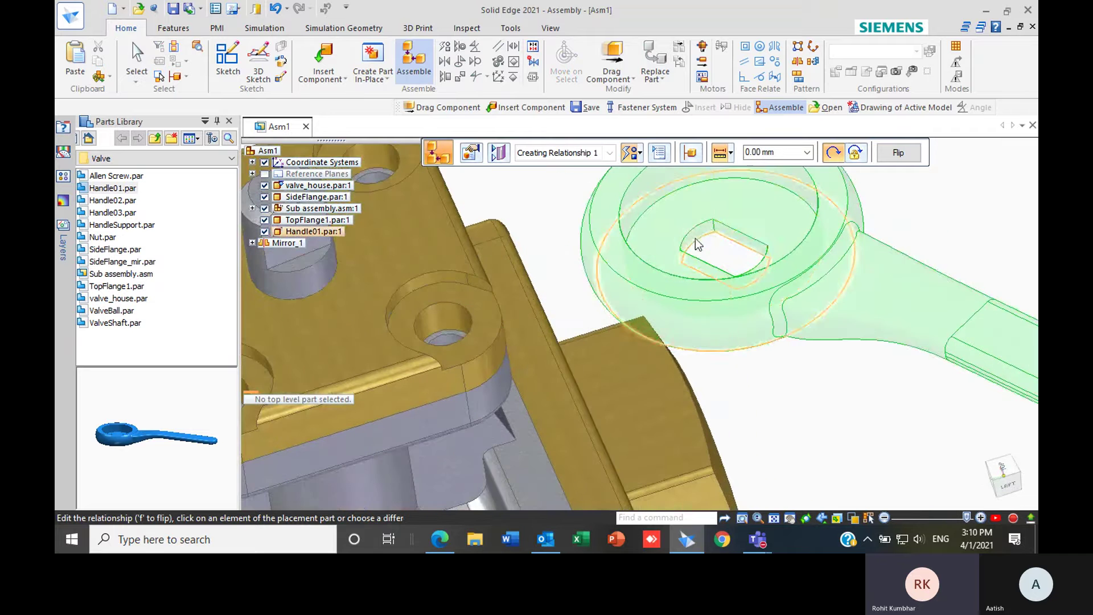
pyautogui.moveTo(735, 253); pyautogui.dragTo(701, 214, button='middle')
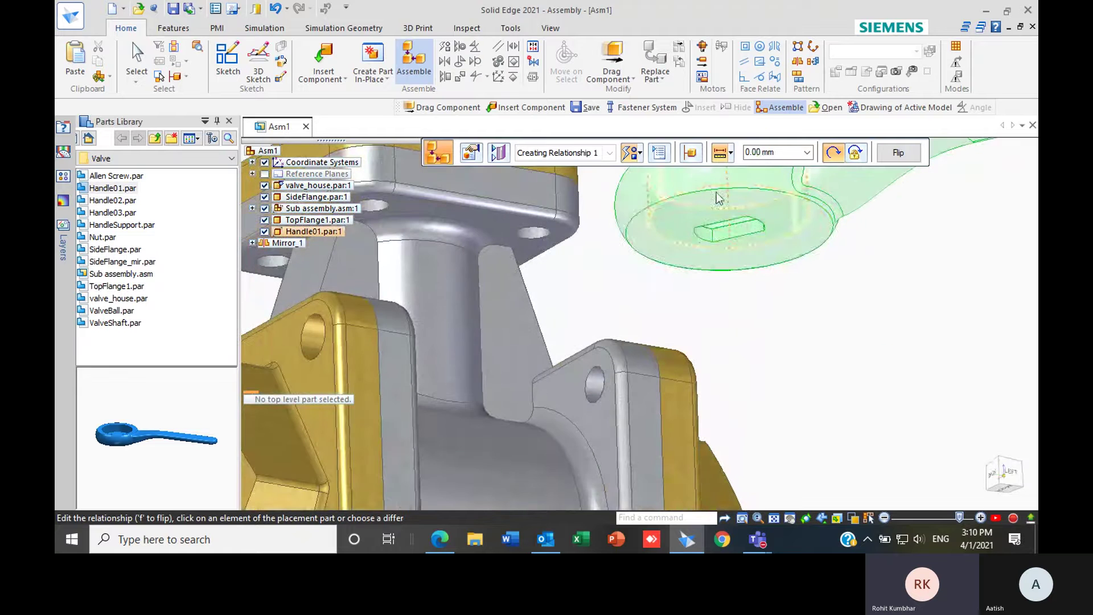
pyautogui.click(683, 216)
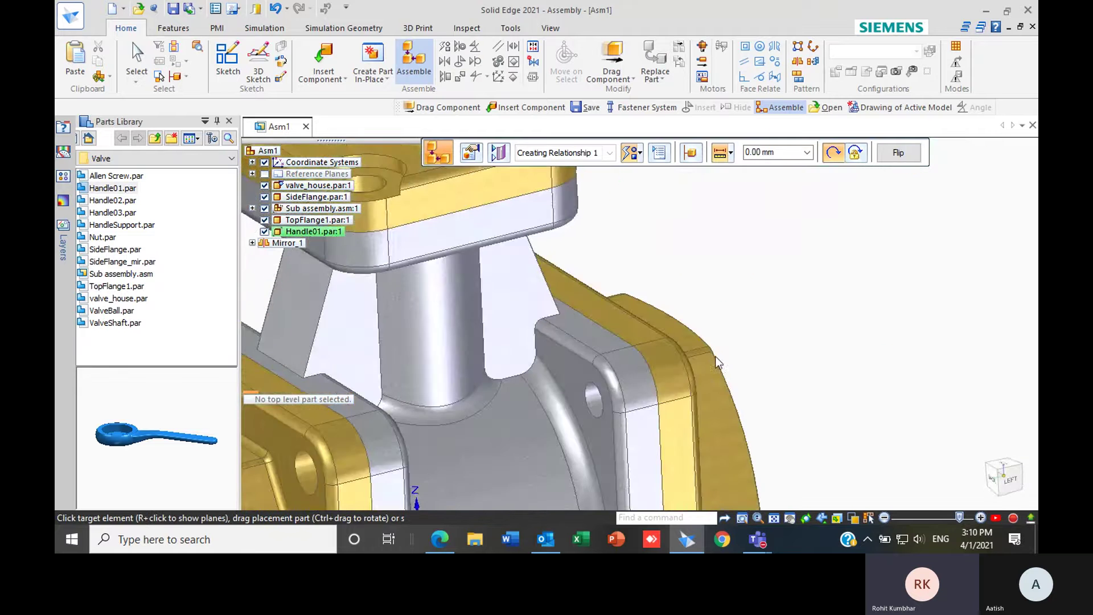
pyautogui.scroll(5, 592, 258)
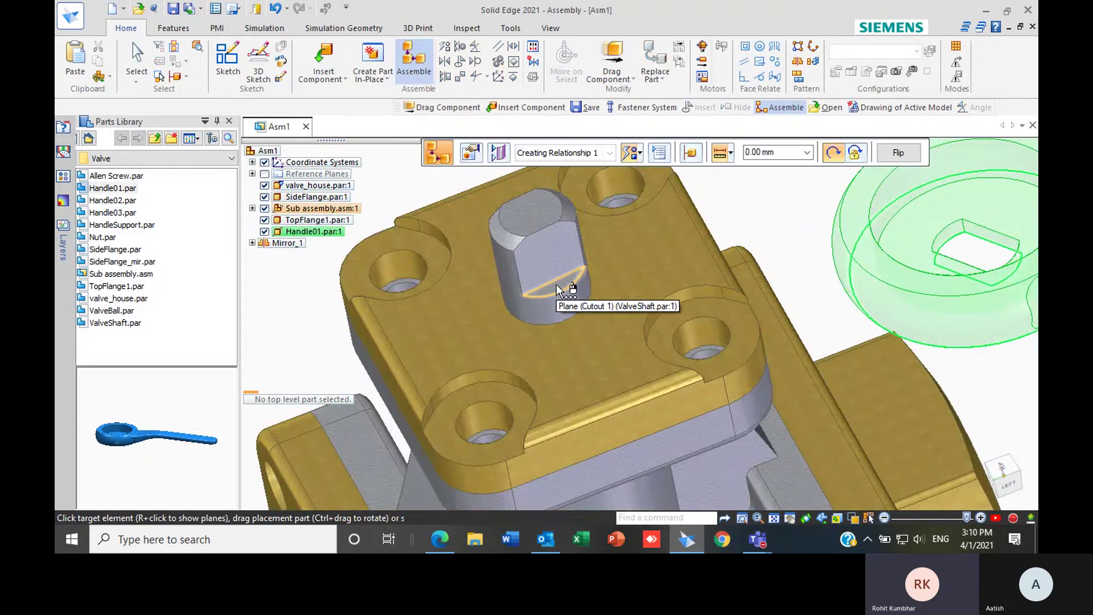
pyautogui.click(558, 290)
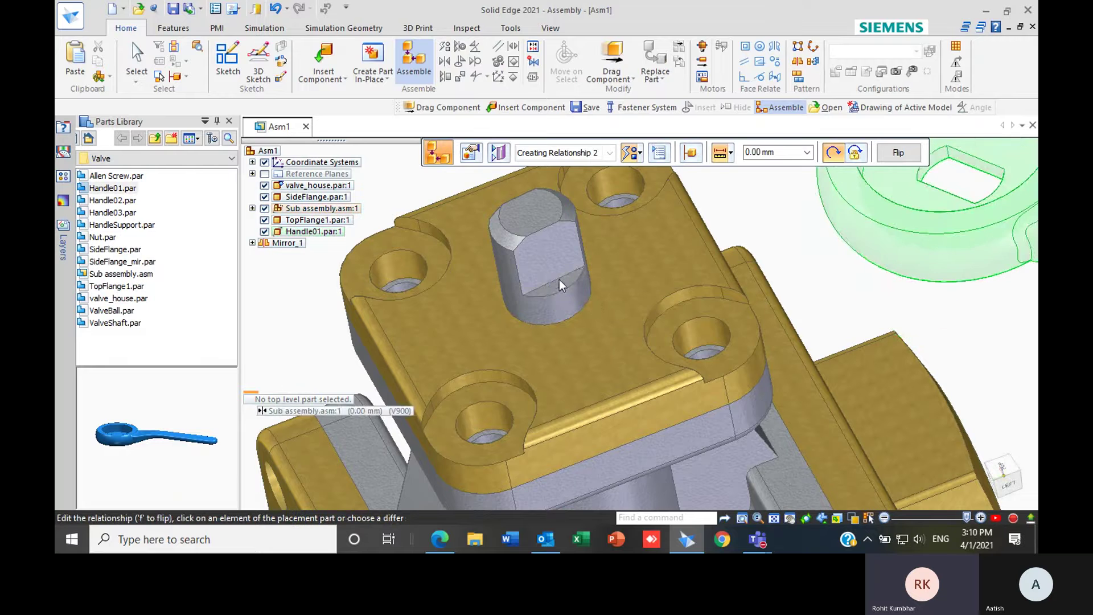
# - Mate a flat side face of the handle's slot with the flat face of the valve shaft at 0.00 mm
pyautogui.moveTo(722, 311); pyautogui.dragTo(578, 365, button='middle')
pyautogui.scroll(3, 727, 319)
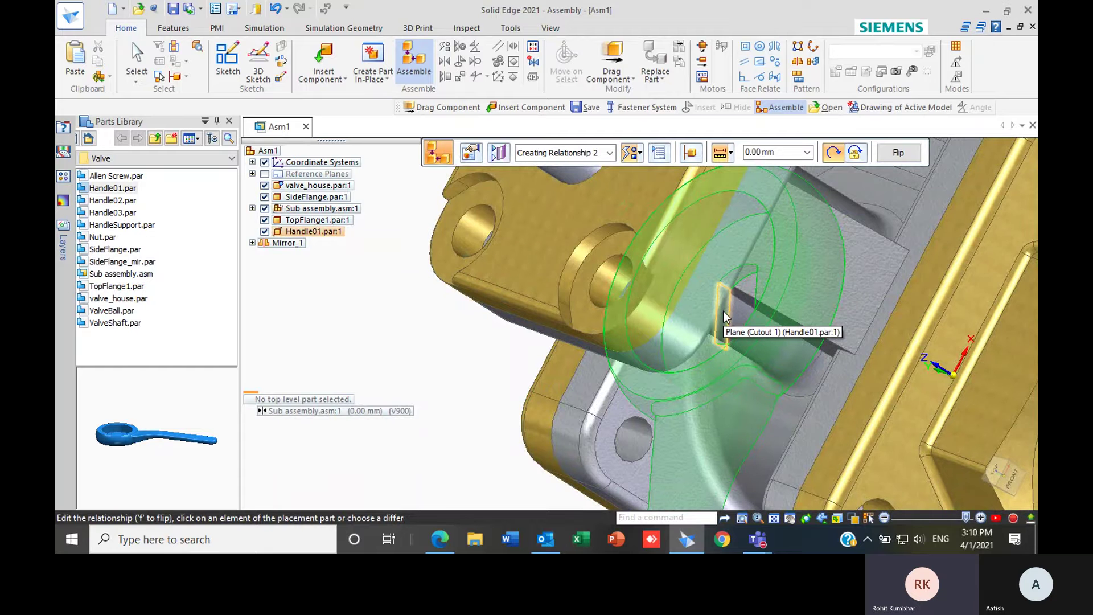
pyautogui.click(724, 312)
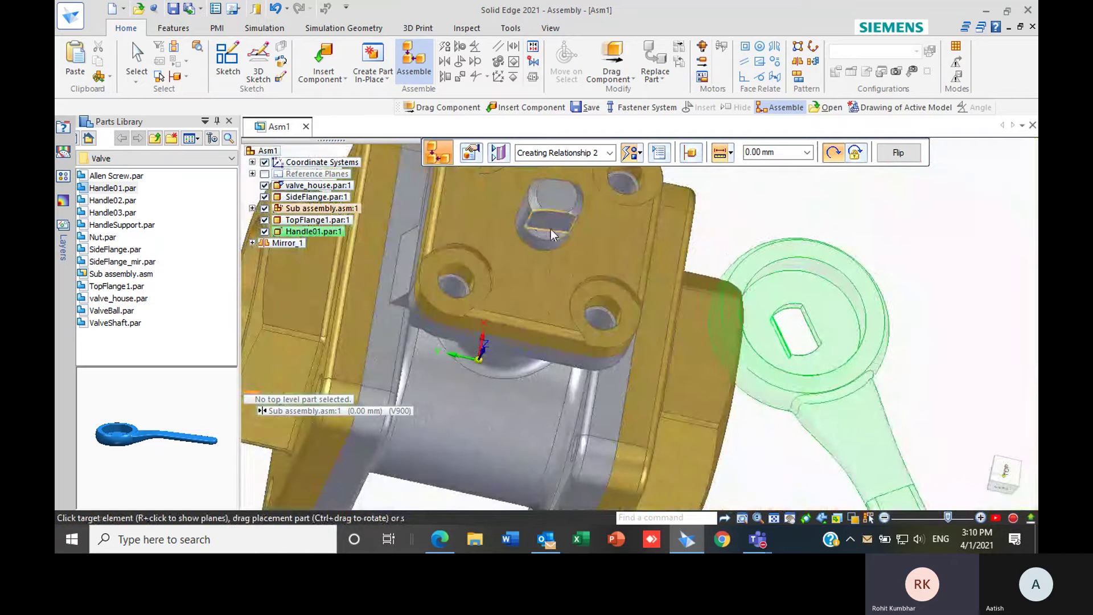
pyautogui.click(546, 223)
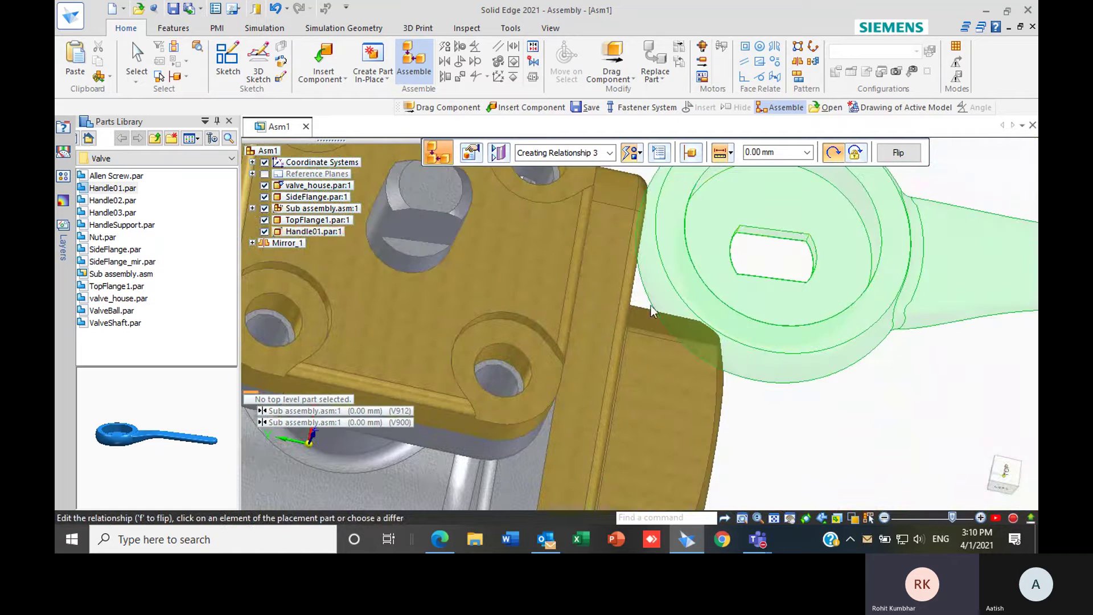
# - Axially align the rounded end of the handle's slot with the cylindrical face of the valve shaft
pyautogui.scroll(-2, 669, 397)
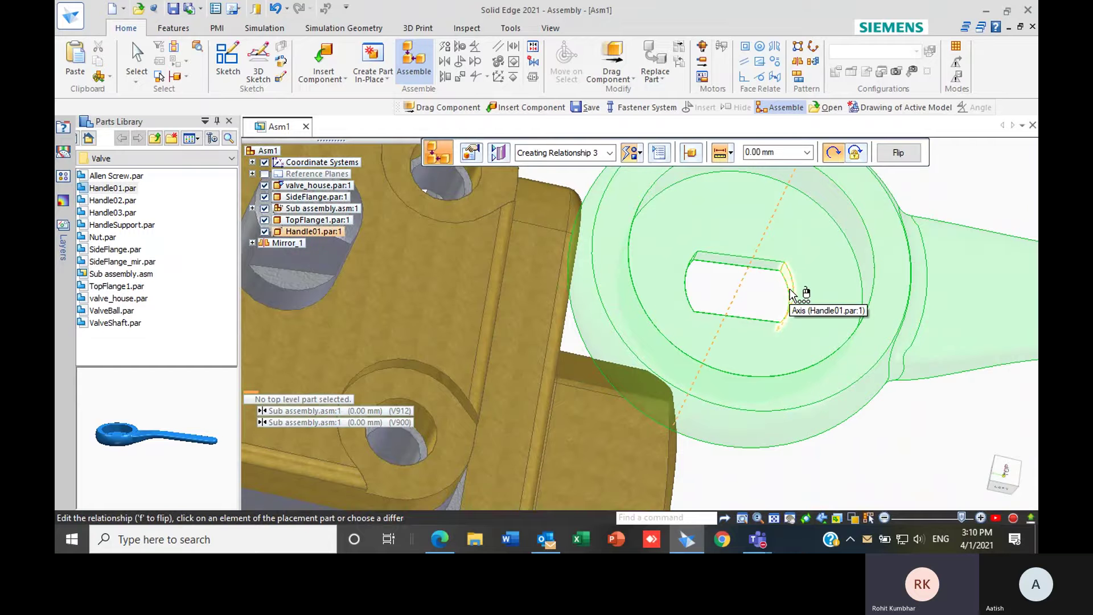
pyautogui.click(791, 295)
pyautogui.scroll(-3, 630, 268)
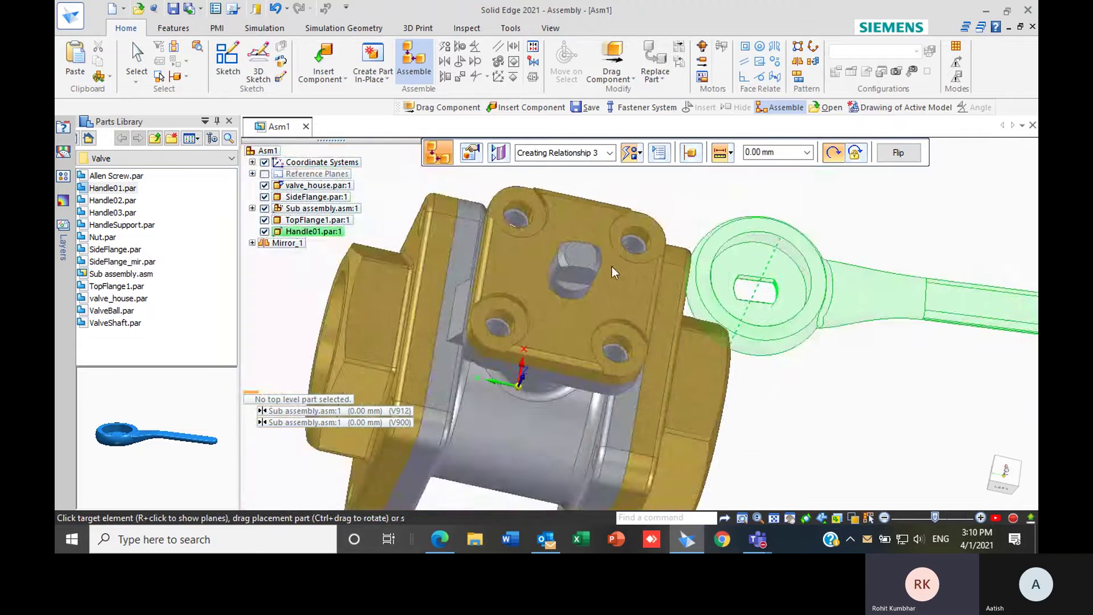
pyautogui.scroll(4, 571, 269)
pyautogui.scroll(-1, 647, 277)
pyautogui.scroll(1, 612, 275)
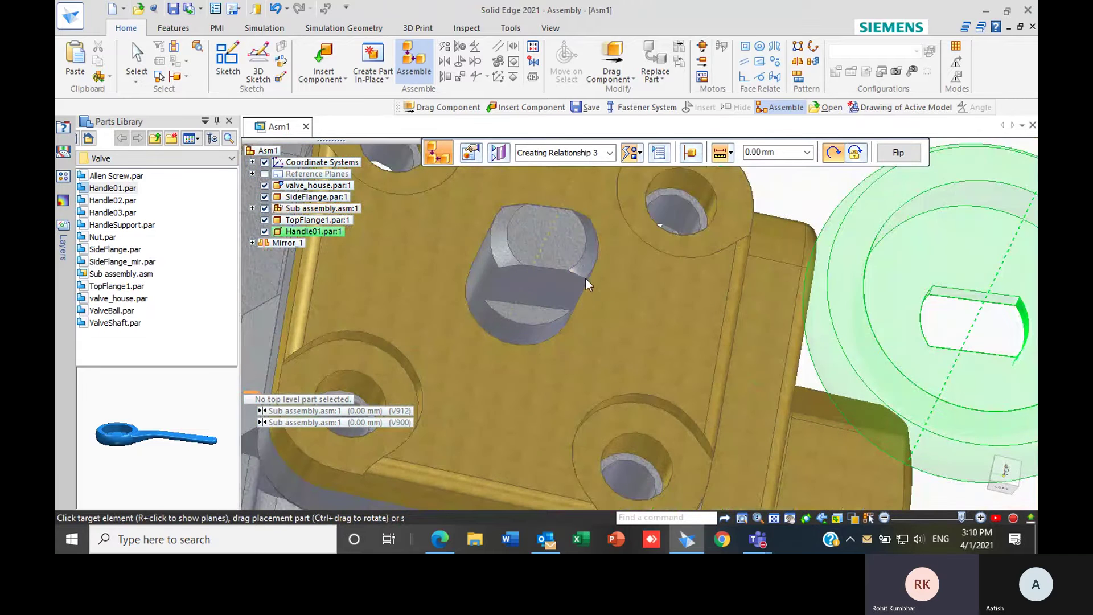
pyautogui.scroll(2, 598, 285)
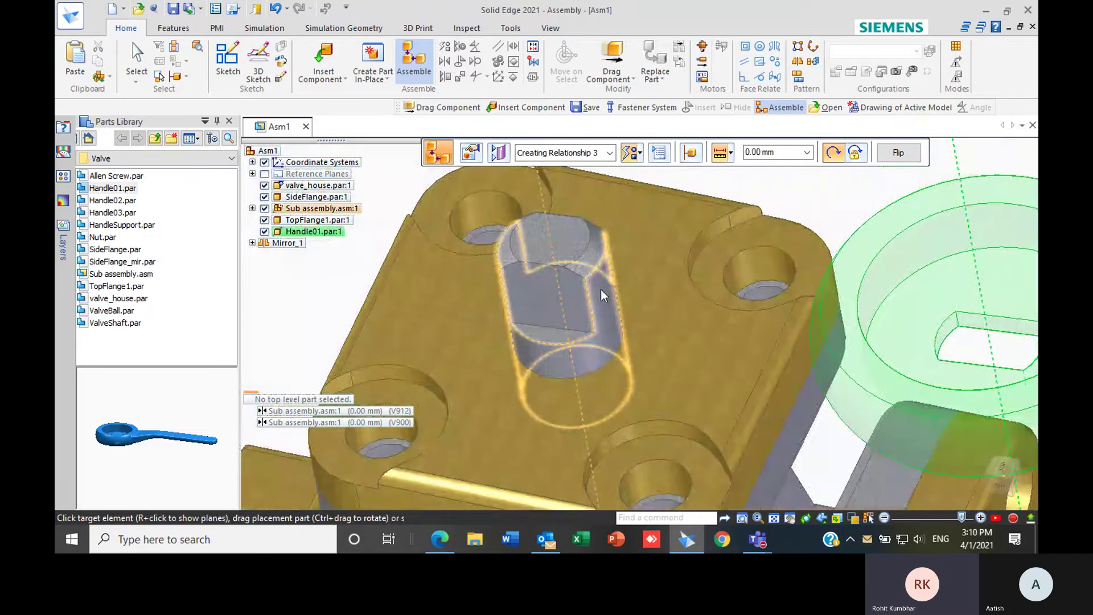
pyautogui.click(601, 289)
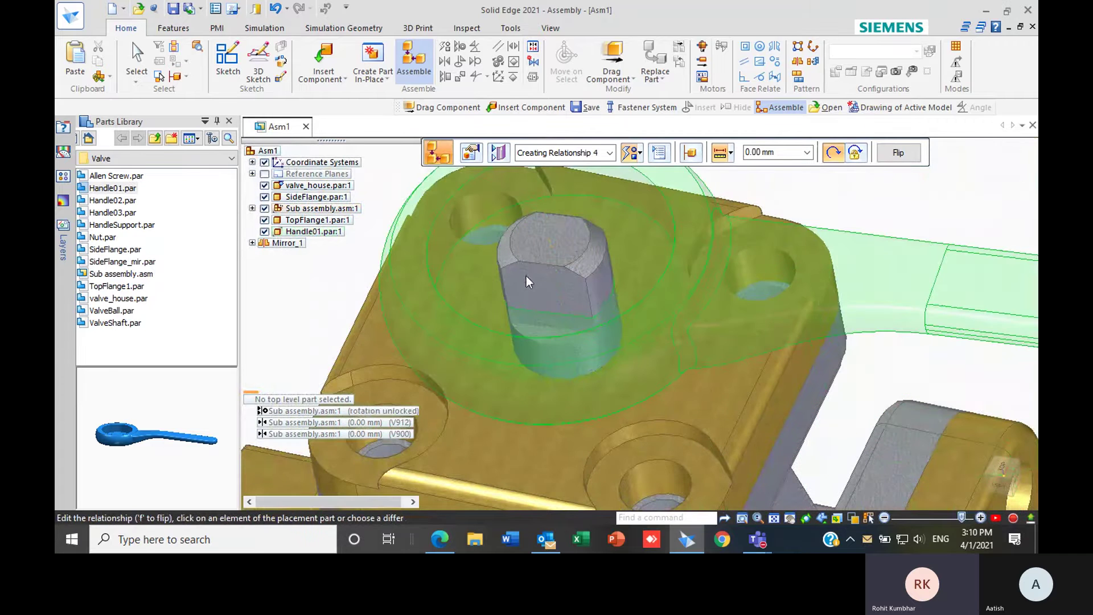
# - Leave the Assemble command and examine how the handle sits on the shaft from the side and from above
pyautogui.scroll(-3, 553, 273)
pyautogui.moveTo(559, 286); pyautogui.dragTo(660, 259, button='middle')
pyautogui.rightClick(843, 216)
pyautogui.scroll(2, 842, 216)
pyautogui.scroll(-4, 661, 259)
pyautogui.moveTo(703, 313); pyautogui.dragTo(802, 202, button='middle')
pyautogui.scroll(4, 689, 228)
pyautogui.moveTo(688, 222)
pyautogui.mouseDown(button='middle')
pyautogui.moveTo(715, 176)
pyautogui.moveTo(676, 237)
pyautogui.mouseUp(button='middle')
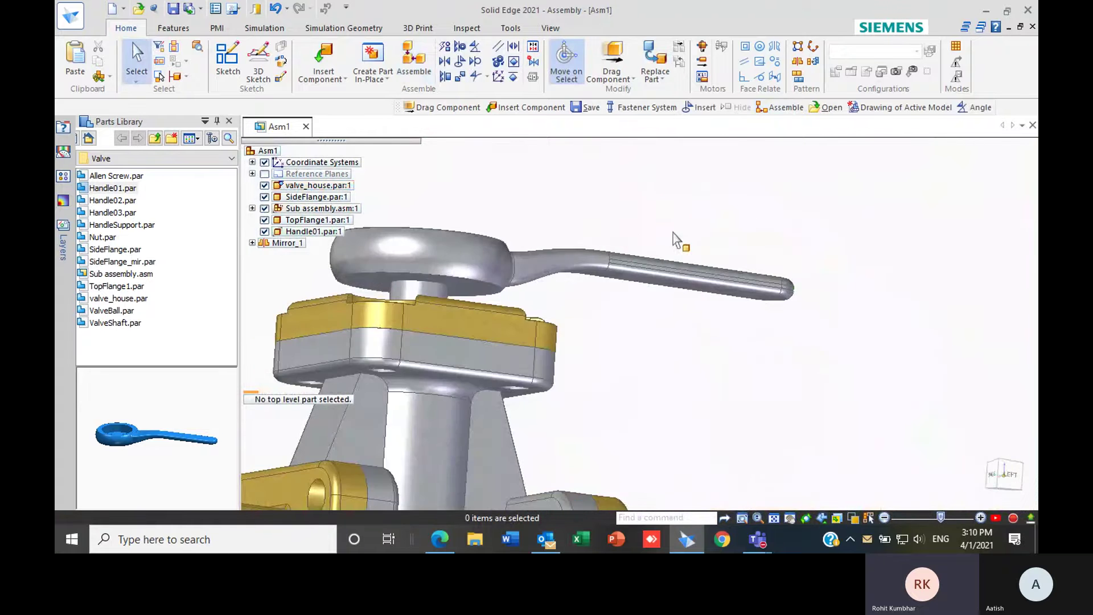
pyautogui.scroll(-3, 627, 273)
pyautogui.moveTo(627, 273); pyautogui.dragTo(546, 285, button='middle')
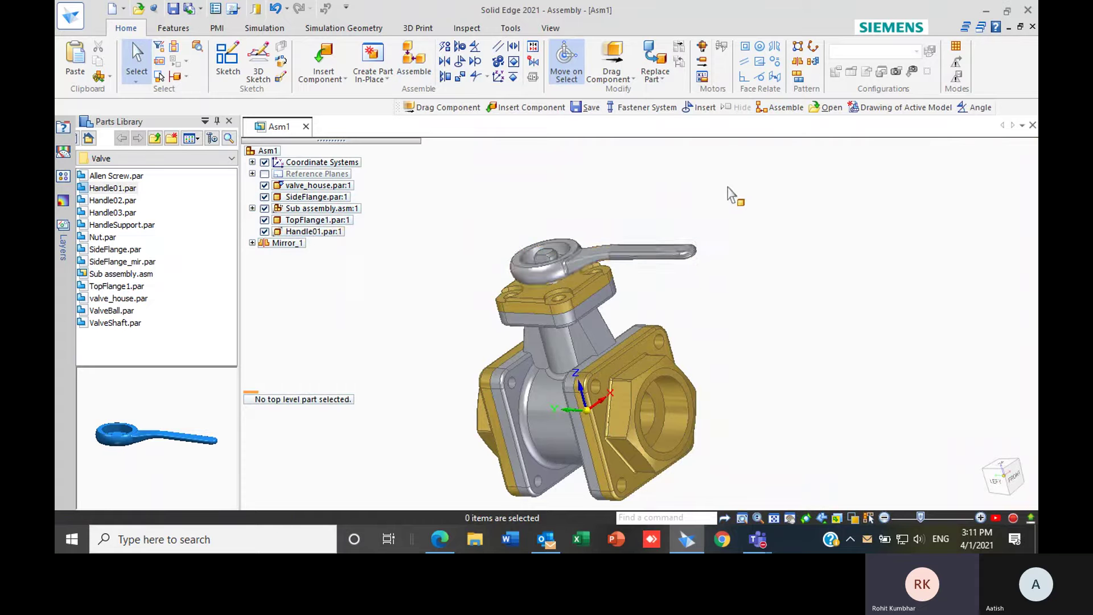
# - Swing the handle around the valve shaft toward the opposite side of the valve with Drag Component, using no analysis
pyautogui.hotkey('ctrl', 'l')
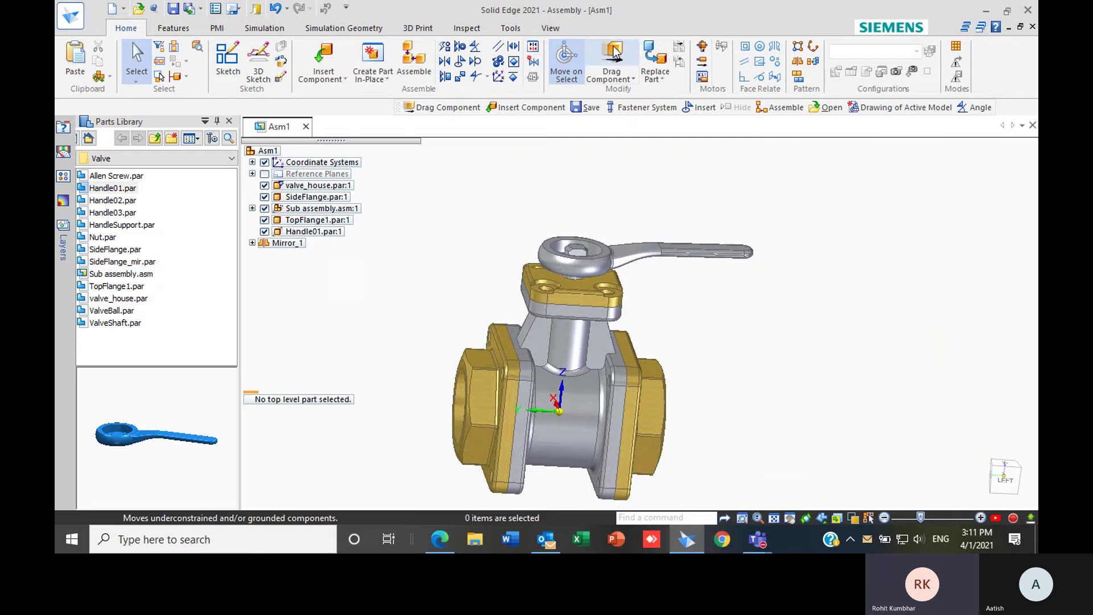
pyautogui.click(615, 53)
pyautogui.click(675, 180)
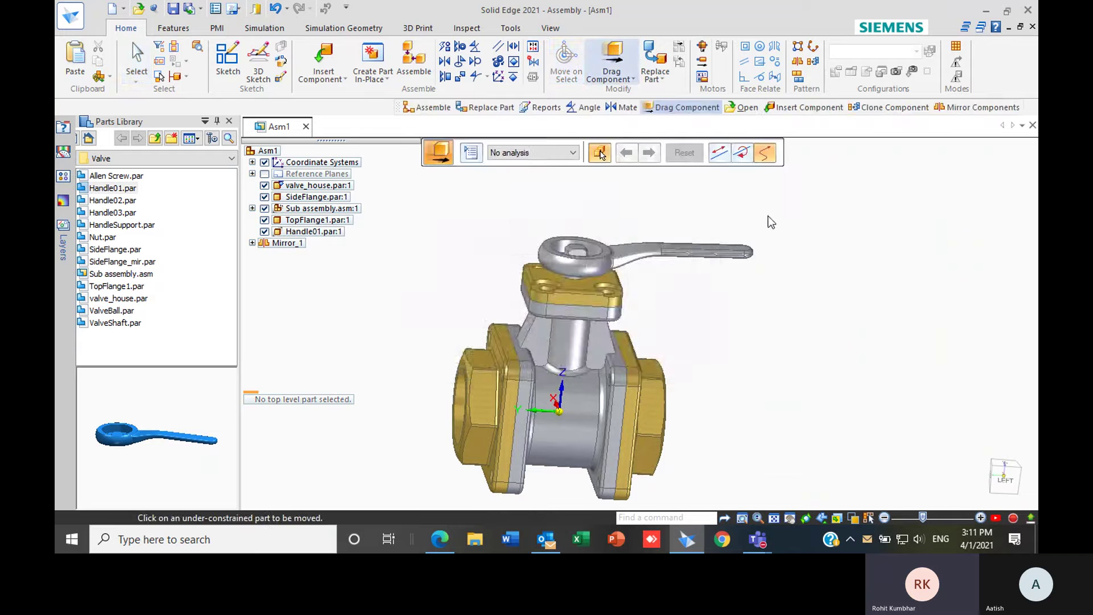
pyautogui.hotkey('ctrl', 'f')
pyautogui.click(573, 262)
pyautogui.moveTo(573, 262); pyautogui.dragTo(456, 311)
pyautogui.moveTo(549, 294); pyautogui.dragTo(485, 312)
pyautogui.moveTo(773, 305)
pyautogui.mouseDown(button='middle')
pyautogui.moveTo(899, 308)
pyautogui.moveTo(770, 307)
pyautogui.mouseUp(button='middle')
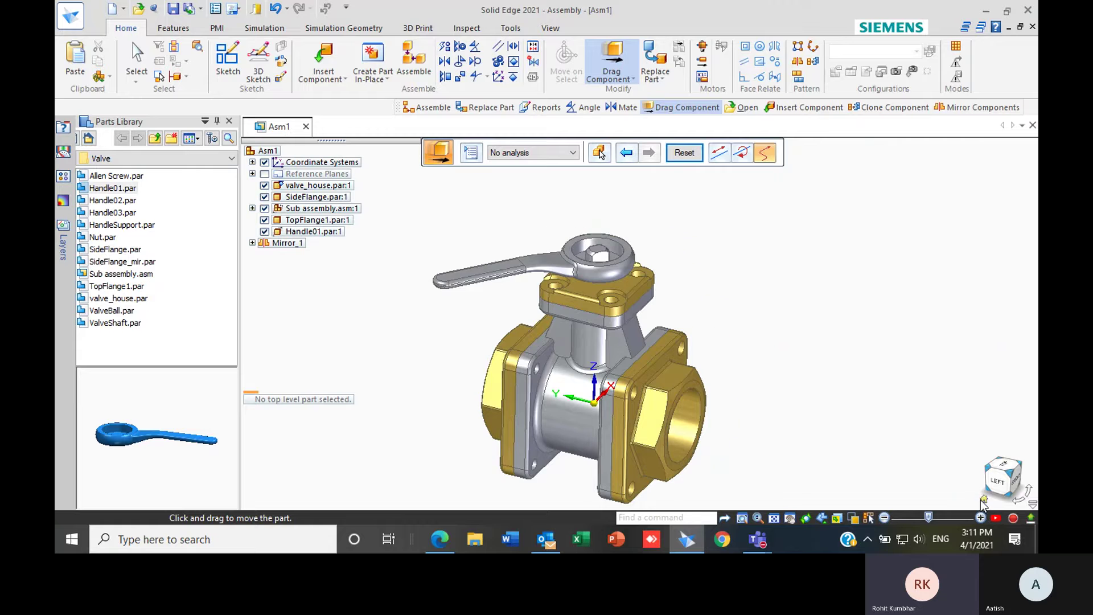
pyautogui.click(983, 501)
pyautogui.press('Escape')
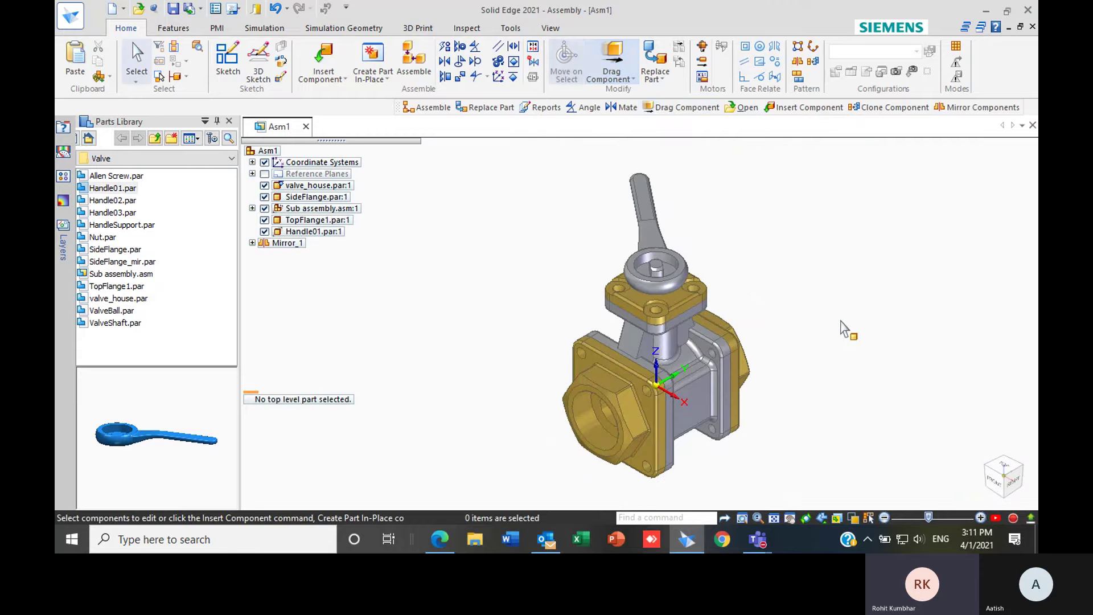
# - Place Allen Screw.par from the Valve parts folder into the assembly beside the side flange
pyautogui.scroll(3, 719, 309)
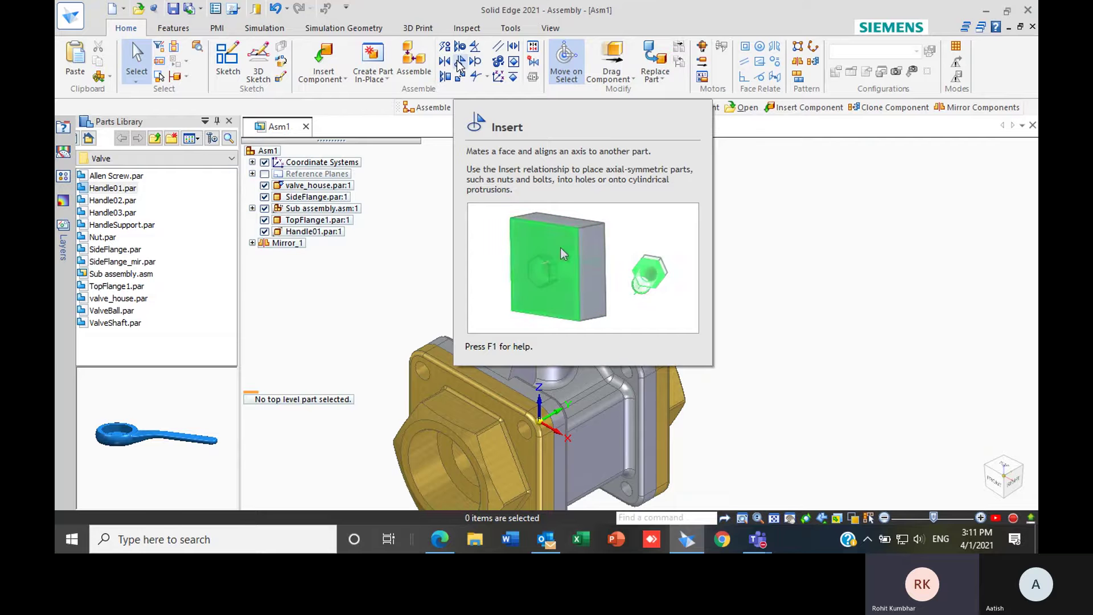
pyautogui.scroll(-2, 749, 197)
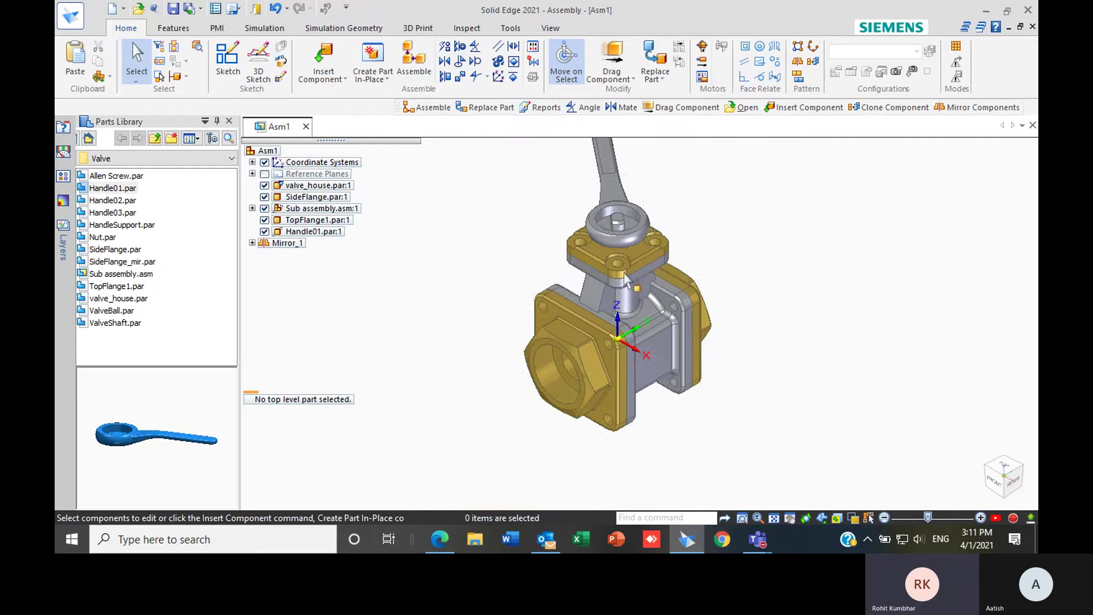
pyautogui.scroll(3, 617, 266)
pyautogui.scroll(-2, 615, 269)
pyautogui.scroll(2, 541, 260)
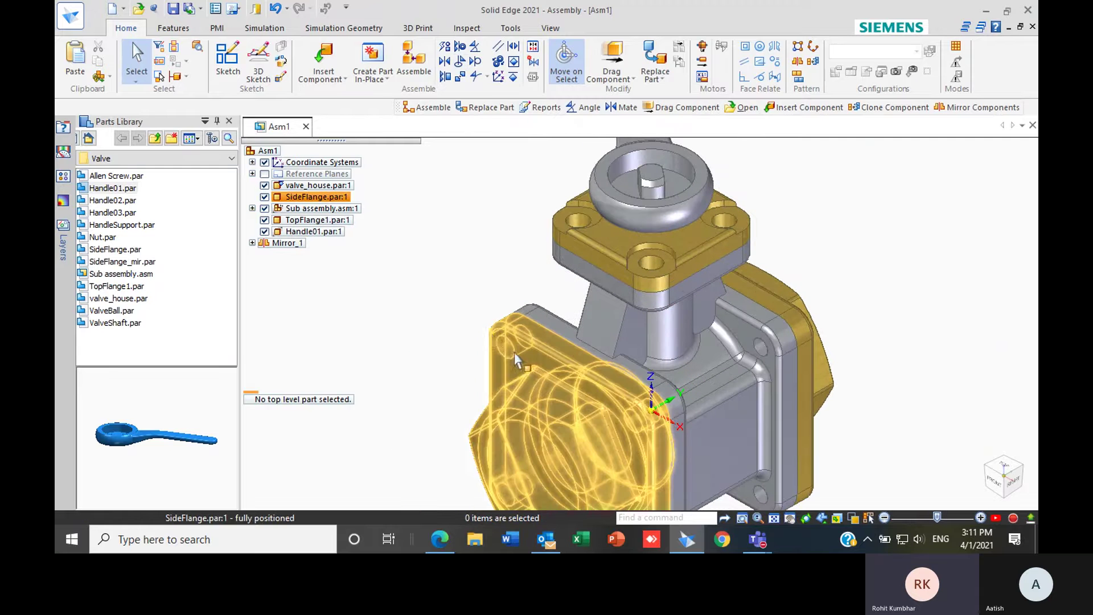
pyautogui.scroll(-2, 495, 240)
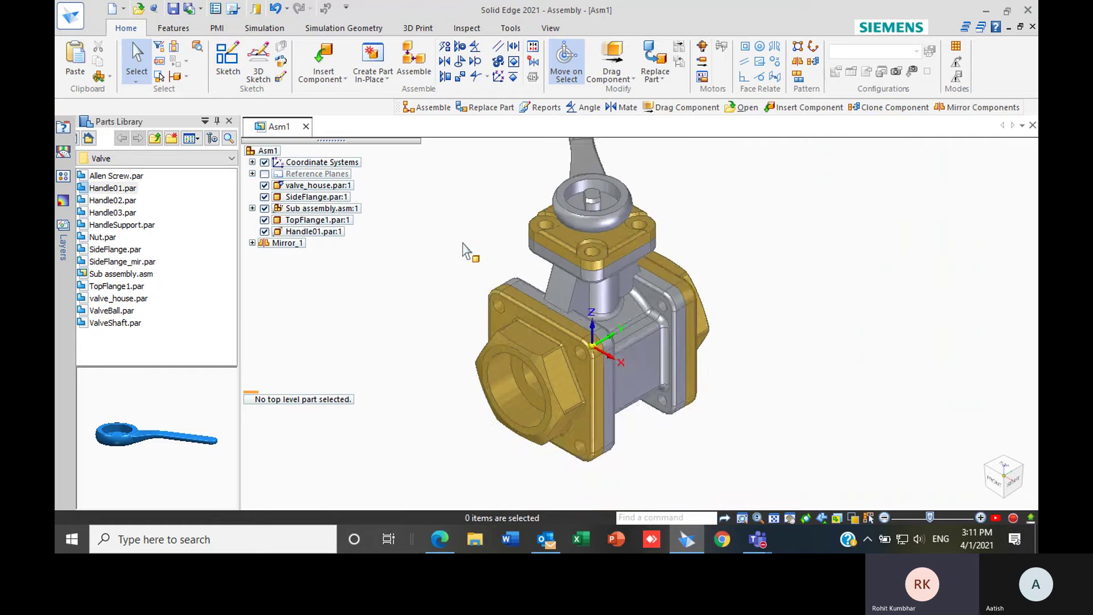
pyautogui.scroll(2, 464, 249)
pyautogui.click(118, 177)
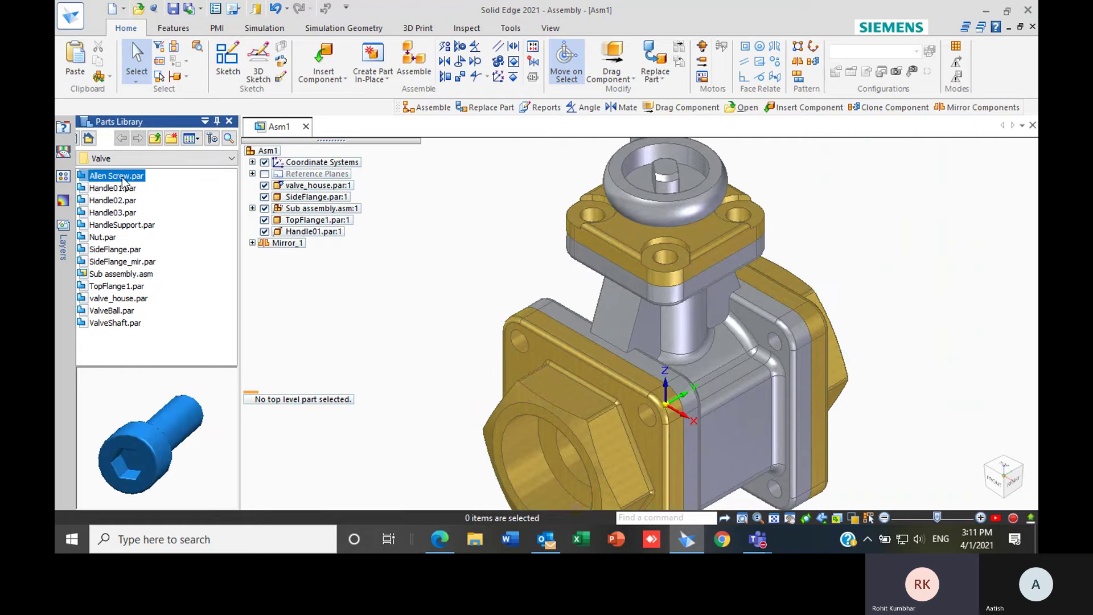
pyautogui.moveTo(122, 179); pyautogui.dragTo(433, 361)
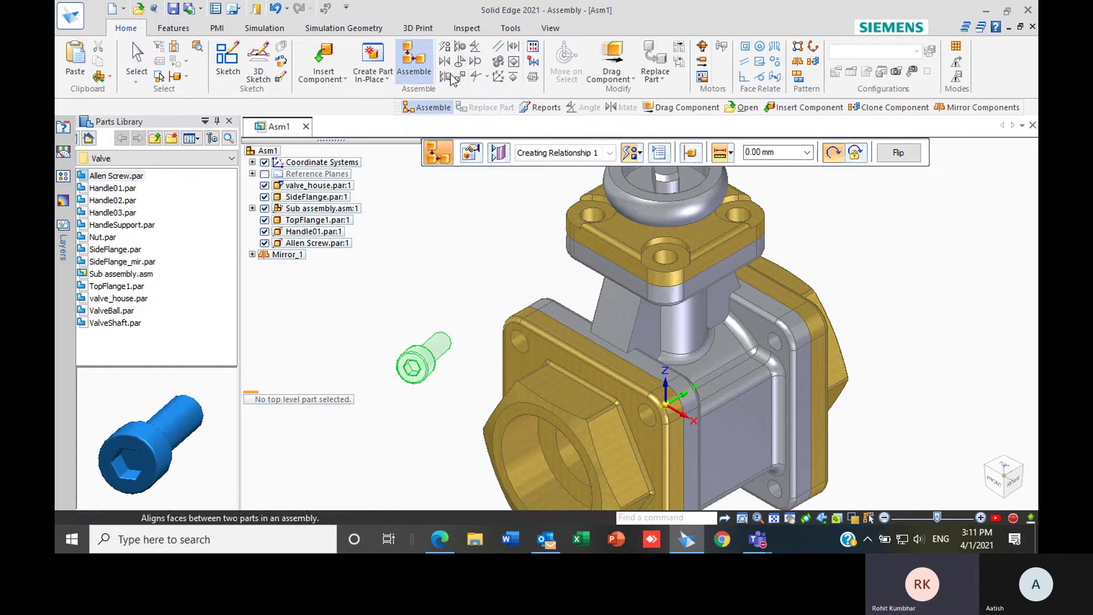
# - Start an Insert relationship and align the Allen screw's shank axis with the side flange's upper corner hole
pyautogui.click(640, 154)
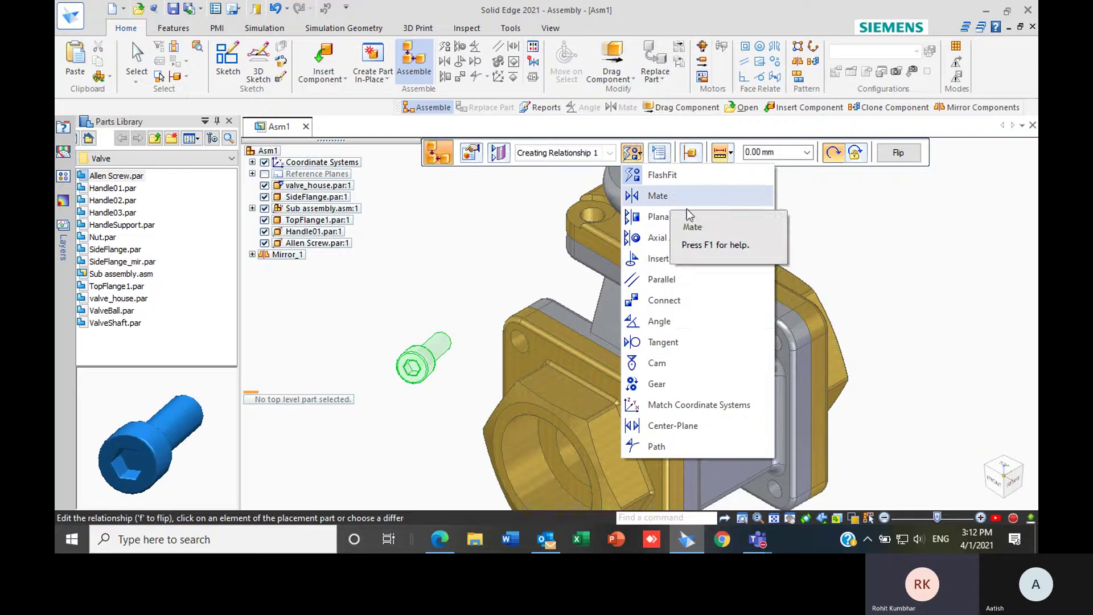
pyautogui.click(656, 260)
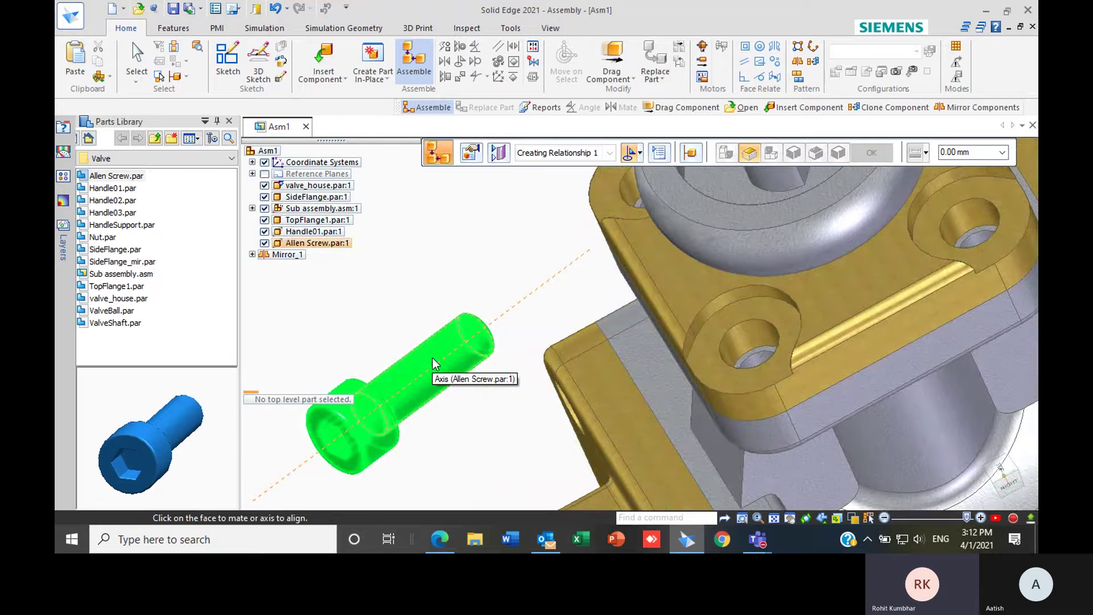
pyautogui.click(433, 358)
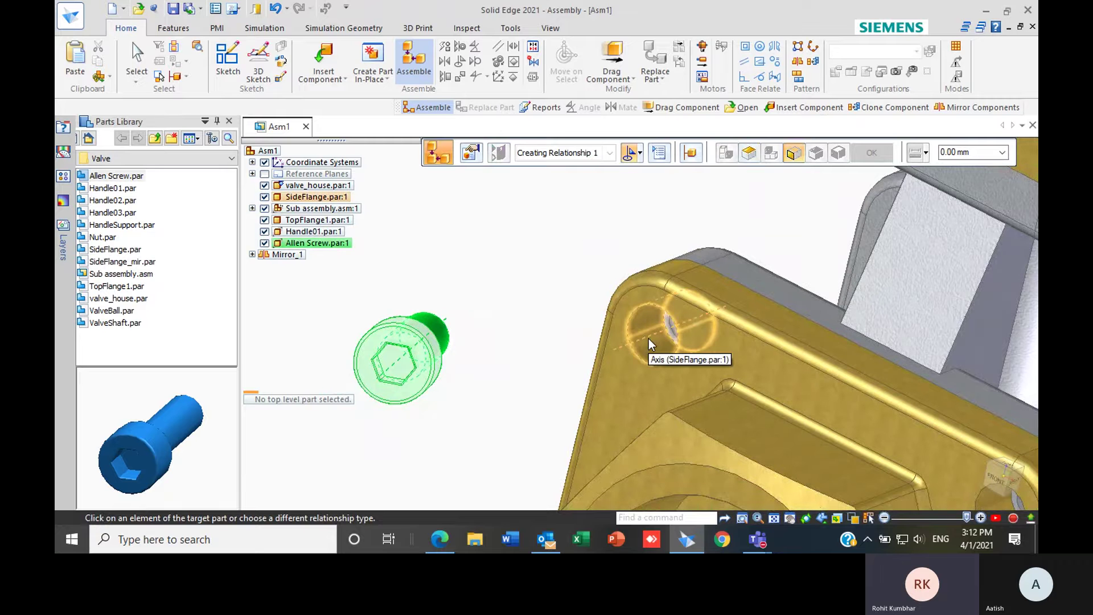
pyautogui.click(647, 338)
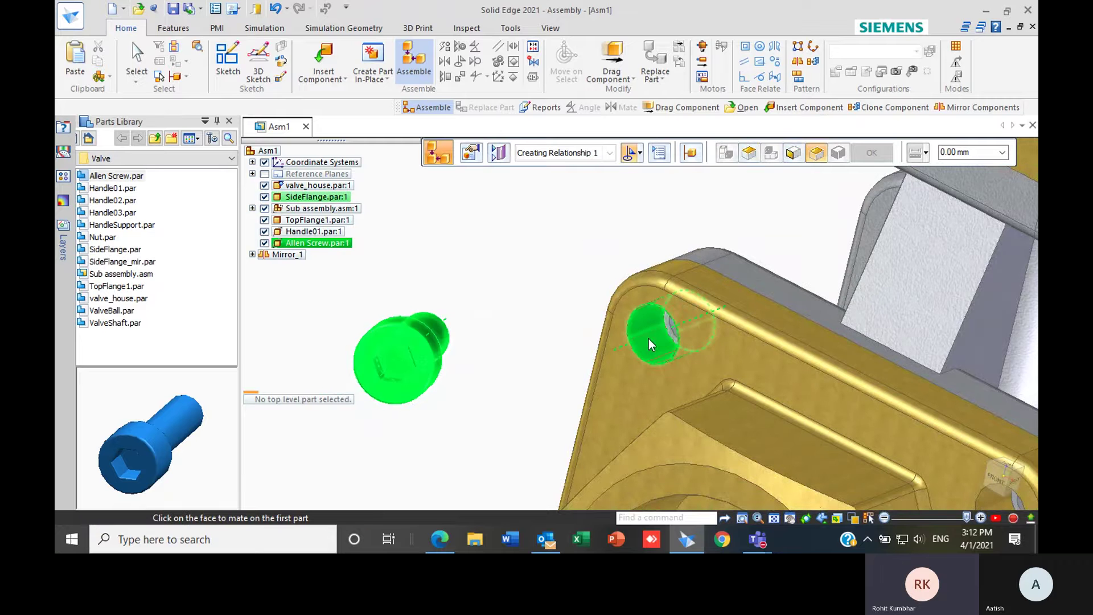
# - Mate the underside of the Allen screw's head with the outer face of the side flange at 0.00 mm
pyautogui.scroll(-2, 480, 286)
pyautogui.moveTo(481, 286); pyautogui.dragTo(375, 279, button='middle')
pyautogui.scroll(-3, 547, 215)
pyautogui.scroll(6, 609, 214)
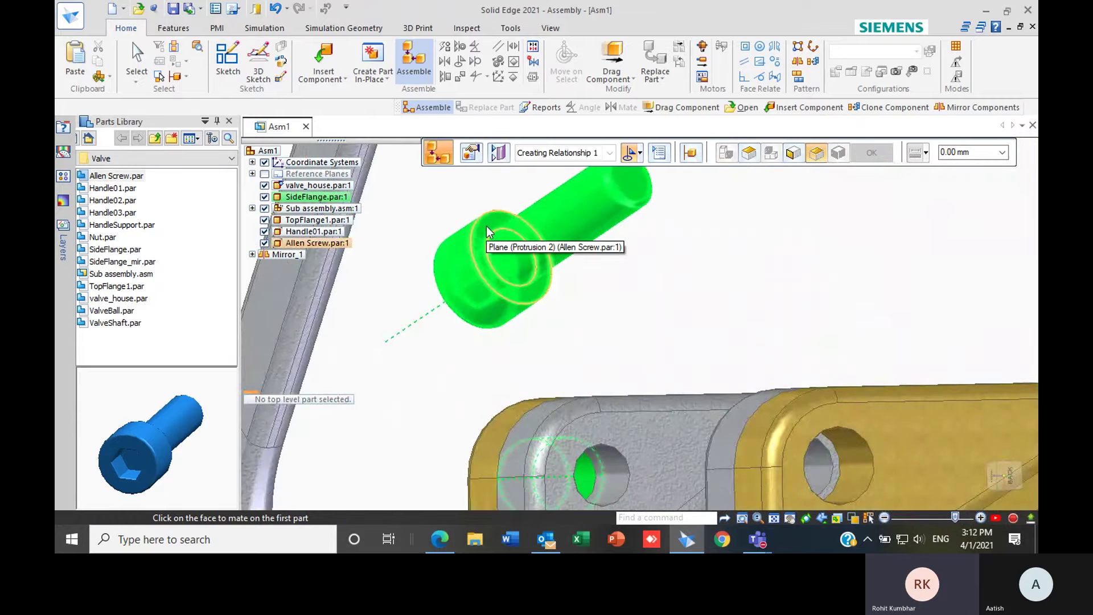
pyautogui.click(486, 227)
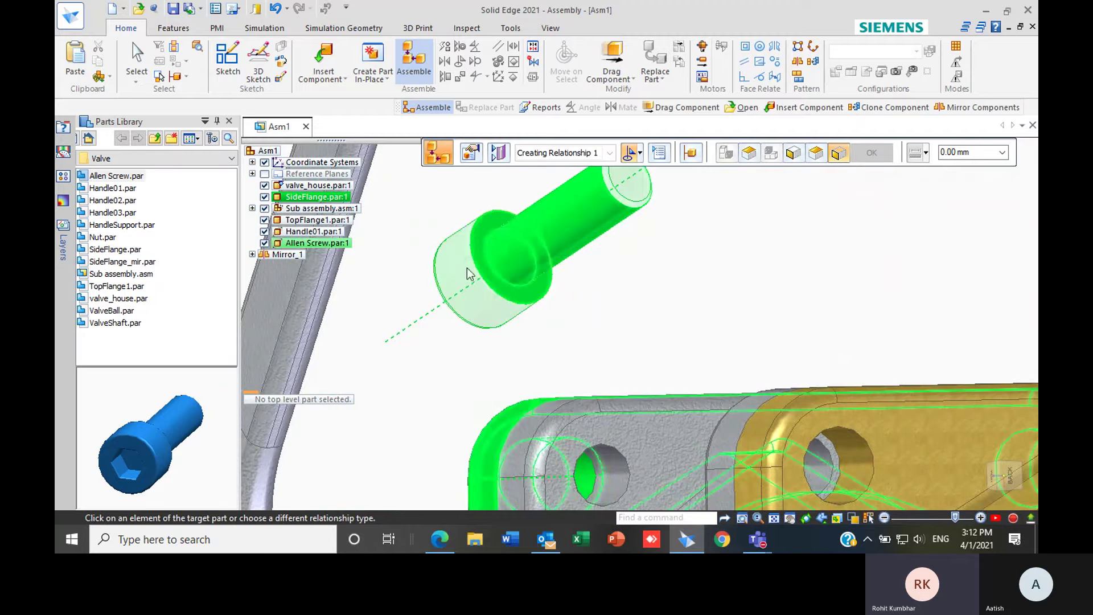
pyautogui.moveTo(566, 317); pyautogui.dragTo(544, 408, button='middle')
pyautogui.click(579, 403)
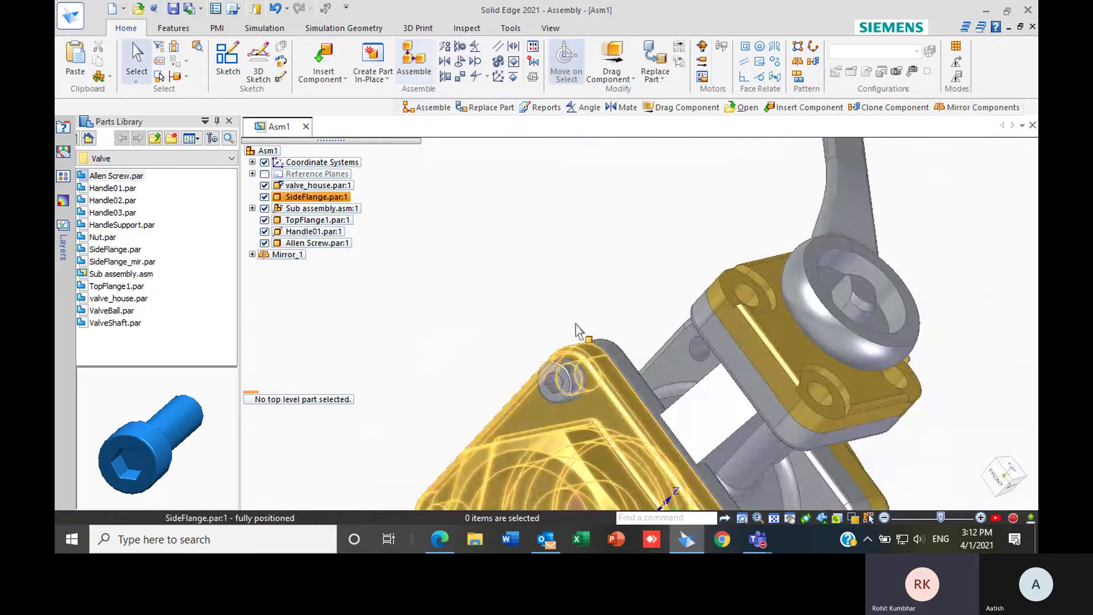
# - Examine how the Allen screw sits in the side flange and housing holes from several angles, including the remaining empty holes
pyautogui.scroll(-3, 595, 380)
pyautogui.scroll(3, 569, 369)
pyautogui.moveTo(540, 312); pyautogui.dragTo(478, 265, button='middle')
pyautogui.scroll(4, 554, 335)
pyautogui.scroll(-4, 554, 334)
pyautogui.moveTo(553, 335); pyautogui.dragTo(578, 372, button='middle')
pyautogui.scroll(3, 579, 379)
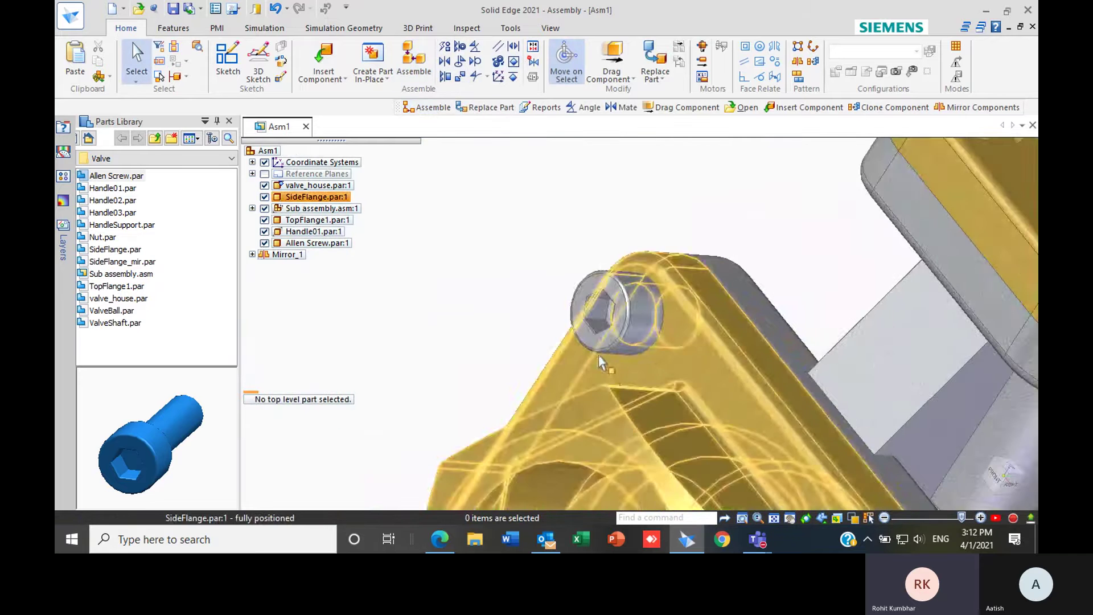
pyautogui.scroll(-3, 579, 378)
pyautogui.scroll(2, 592, 364)
pyautogui.scroll(-5, 500, 313)
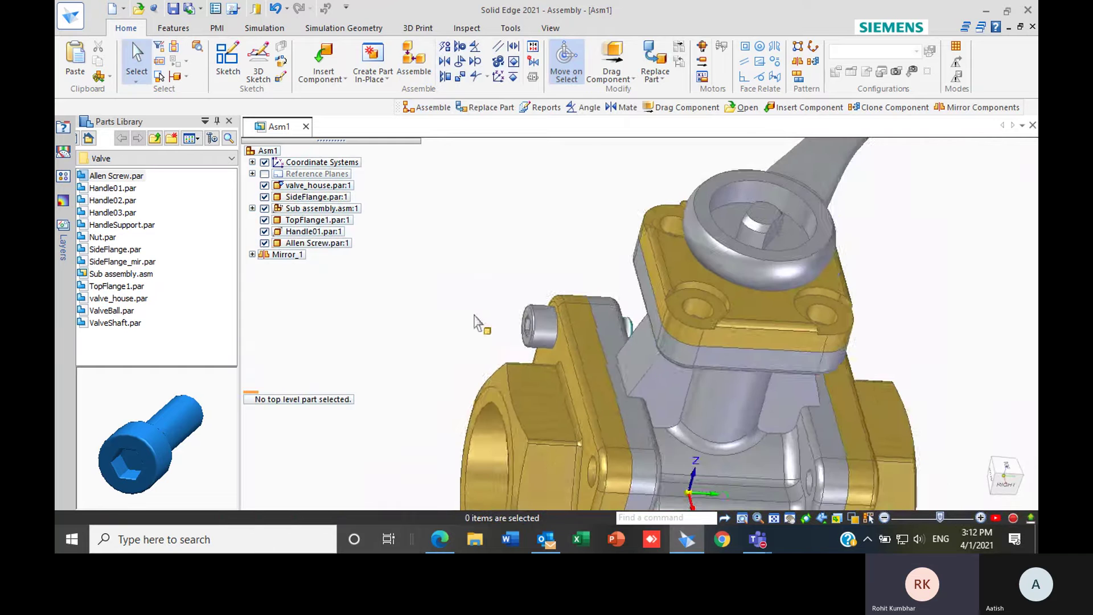
pyautogui.moveTo(635, 322); pyautogui.dragTo(657, 385, button='middle')
pyautogui.scroll(4, 558, 347)
pyautogui.scroll(-5, 560, 345)
pyautogui.scroll(4, 757, 382)
pyautogui.moveTo(749, 382); pyautogui.dragTo(716, 359, button='middle')
pyautogui.scroll(-3, 716, 359)
pyautogui.scroll(5, 527, 367)
pyautogui.scroll(-5, 527, 372)
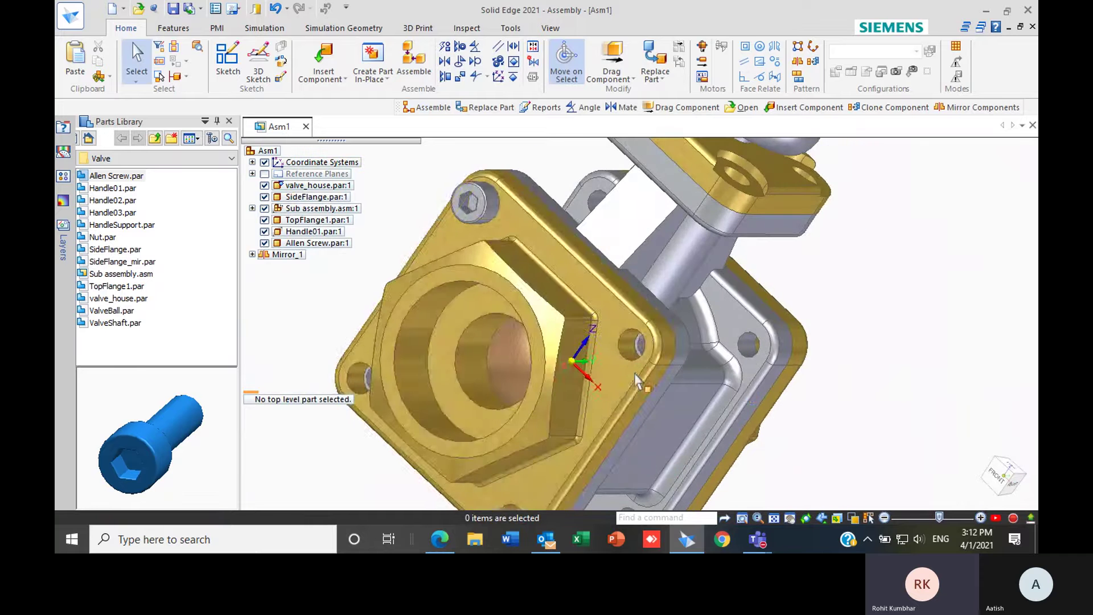
pyautogui.moveTo(841, 367); pyautogui.dragTo(741, 333, button='middle')
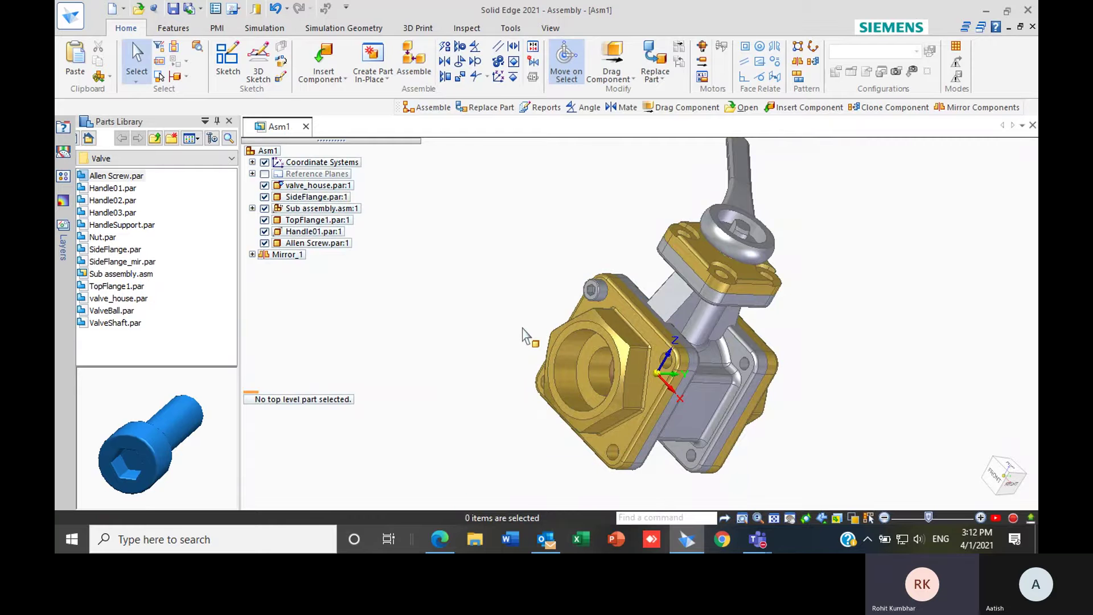
pyautogui.moveTo(614, 330); pyautogui.dragTo(637, 339, button='middle')
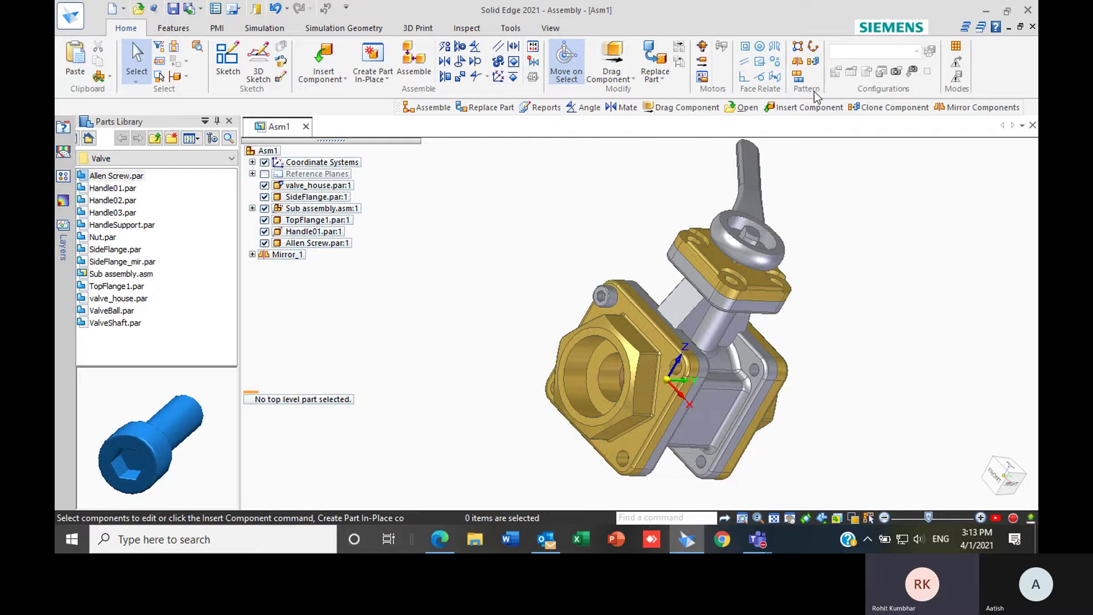
# - Start a component pattern and accept the placed Allen screw as the item to pattern
pyautogui.click(799, 48)
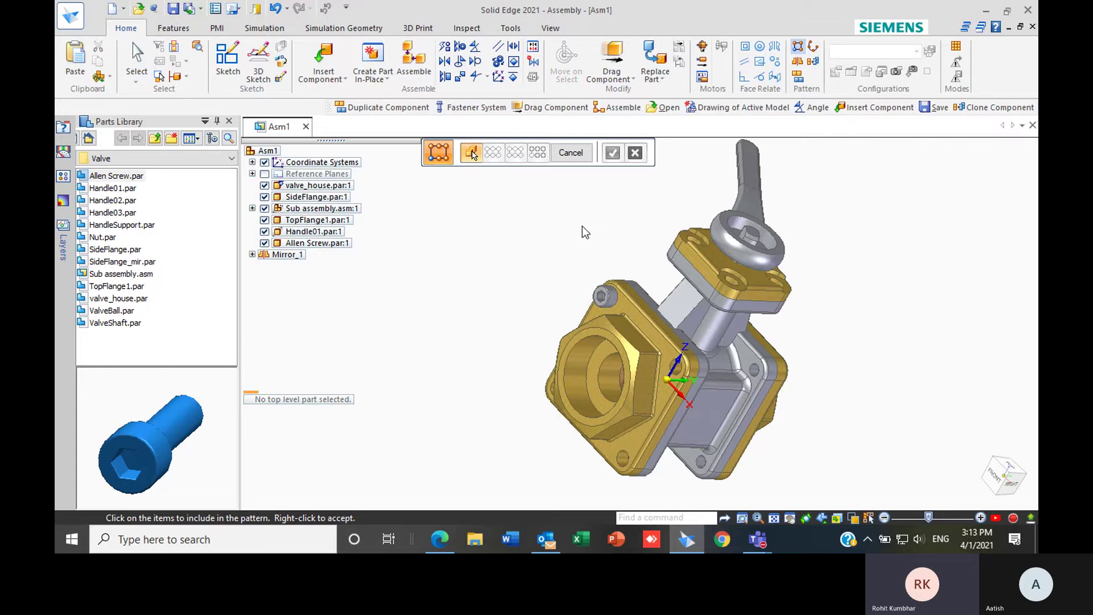
pyautogui.scroll(3, 603, 268)
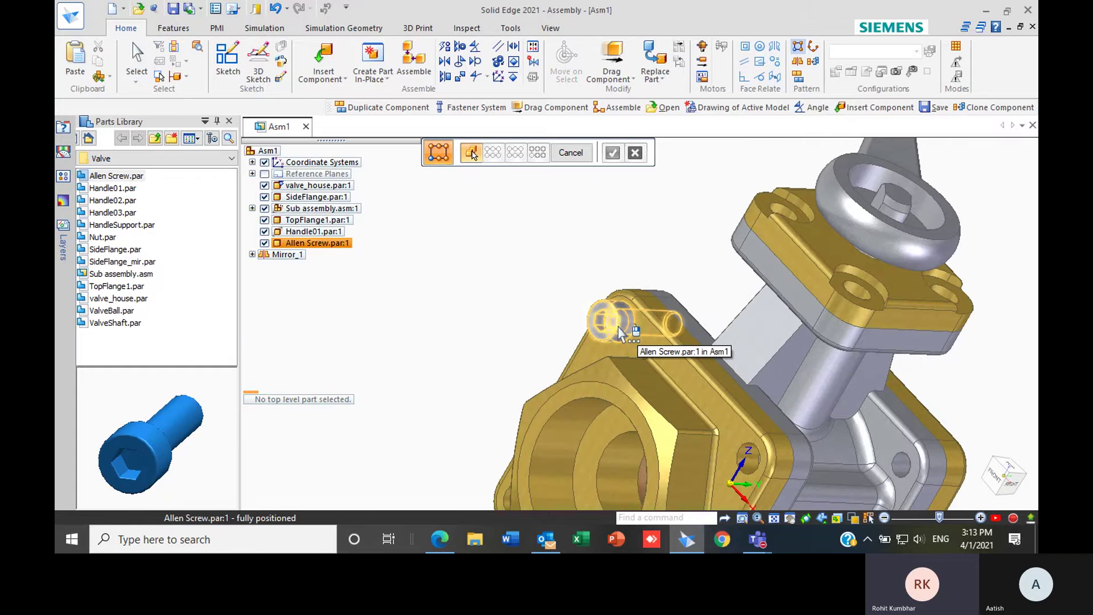
pyautogui.click(617, 326)
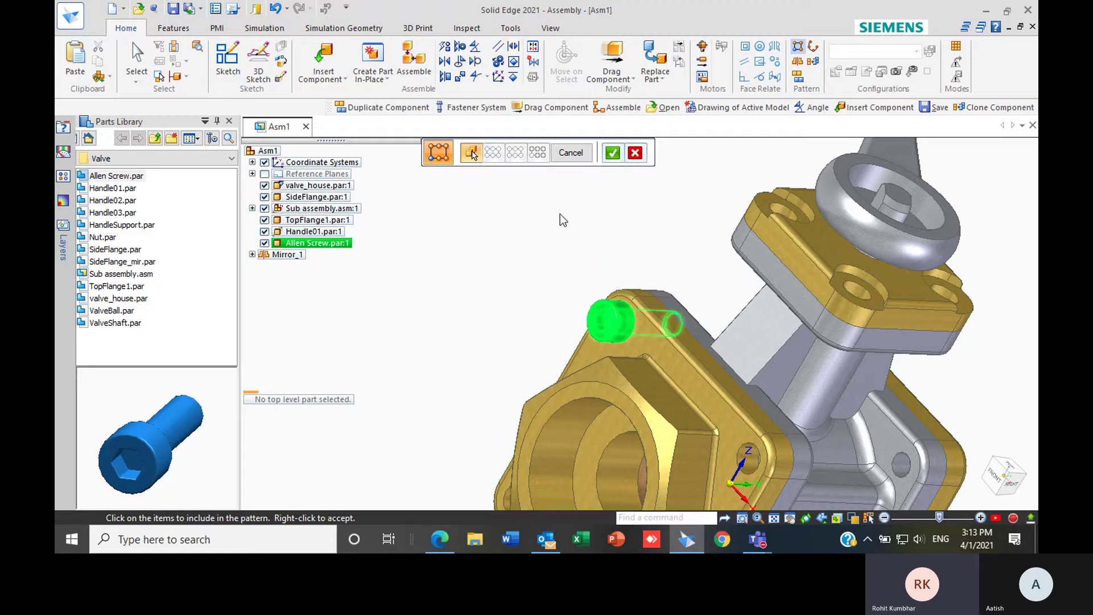
pyautogui.scroll(-2, 578, 216)
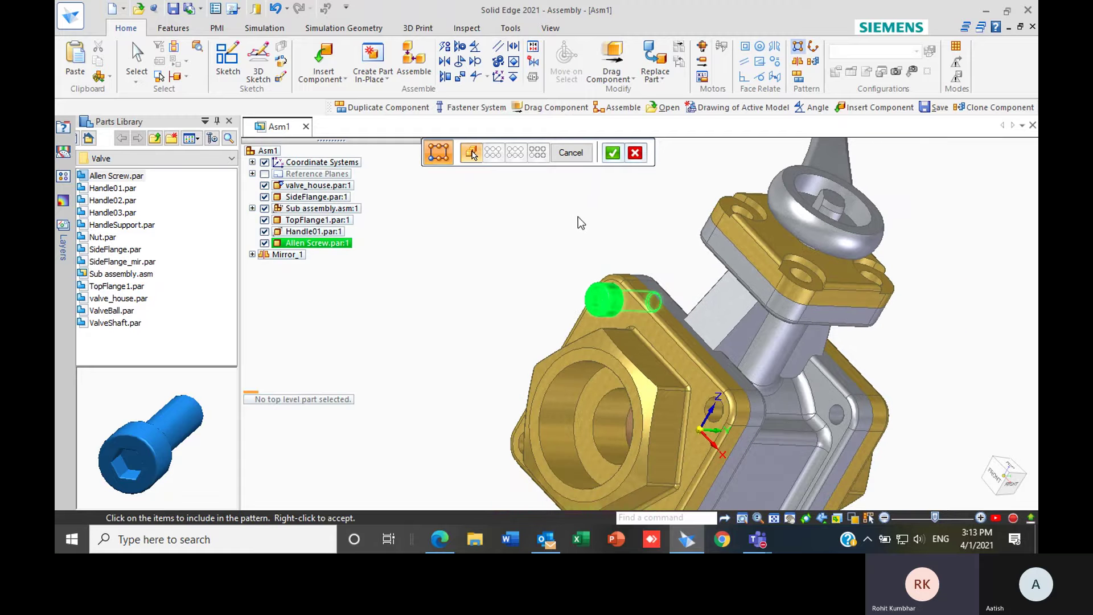
pyautogui.click(613, 153)
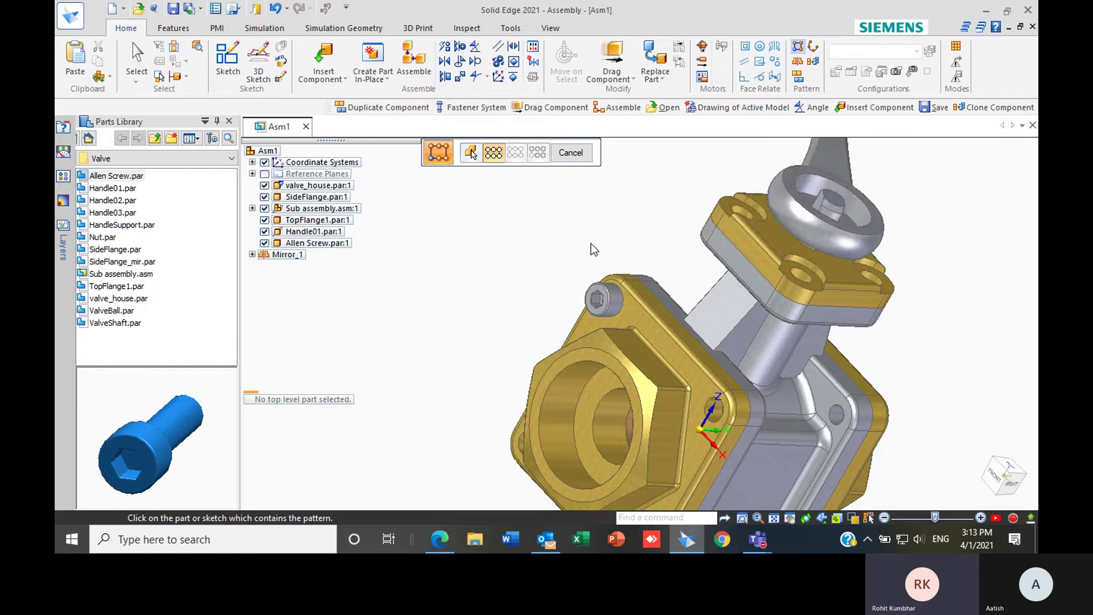
# - Choose the side flange as the part containing the pattern and select its user-defined corner-hole pattern
pyautogui.scroll(-2, 592, 243)
pyautogui.scroll(2, 494, 282)
pyautogui.scroll(-2, 597, 294)
pyautogui.scroll(2, 673, 307)
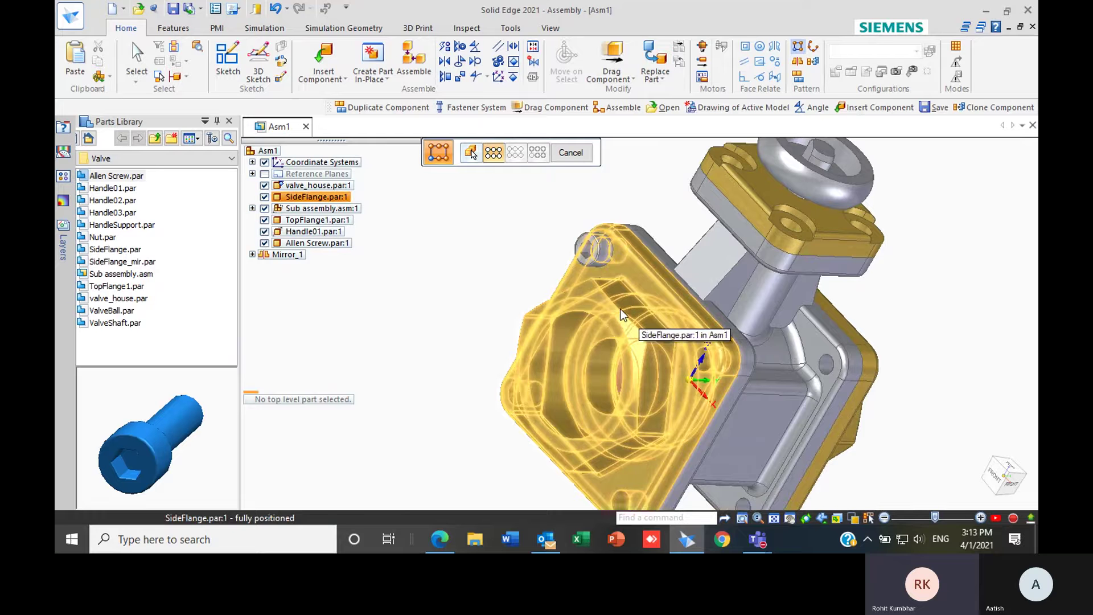
pyautogui.click(624, 315)
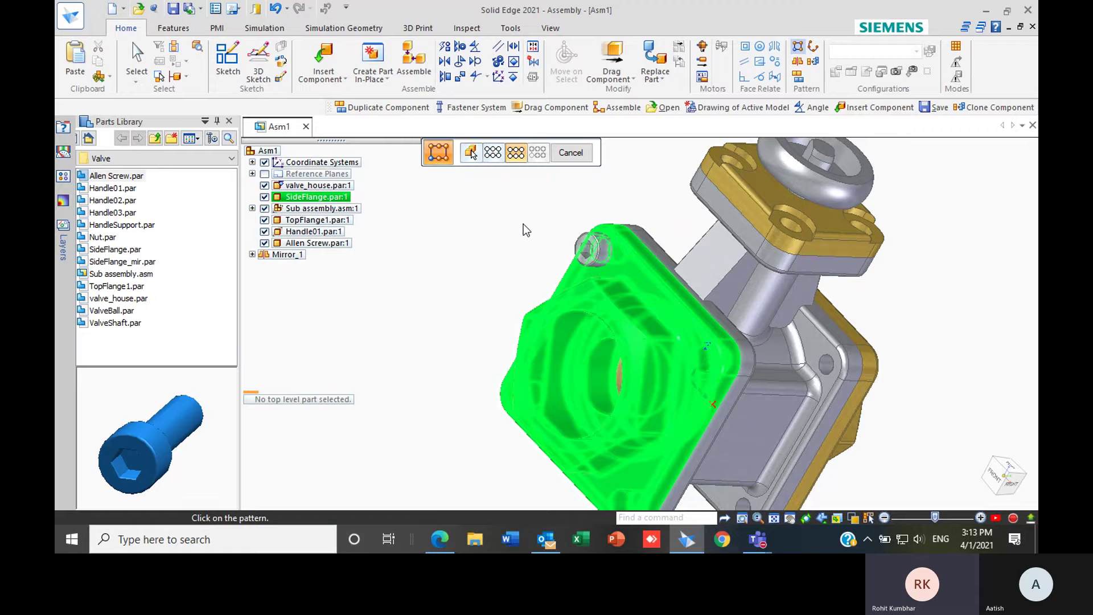
pyautogui.scroll(2, 565, 229)
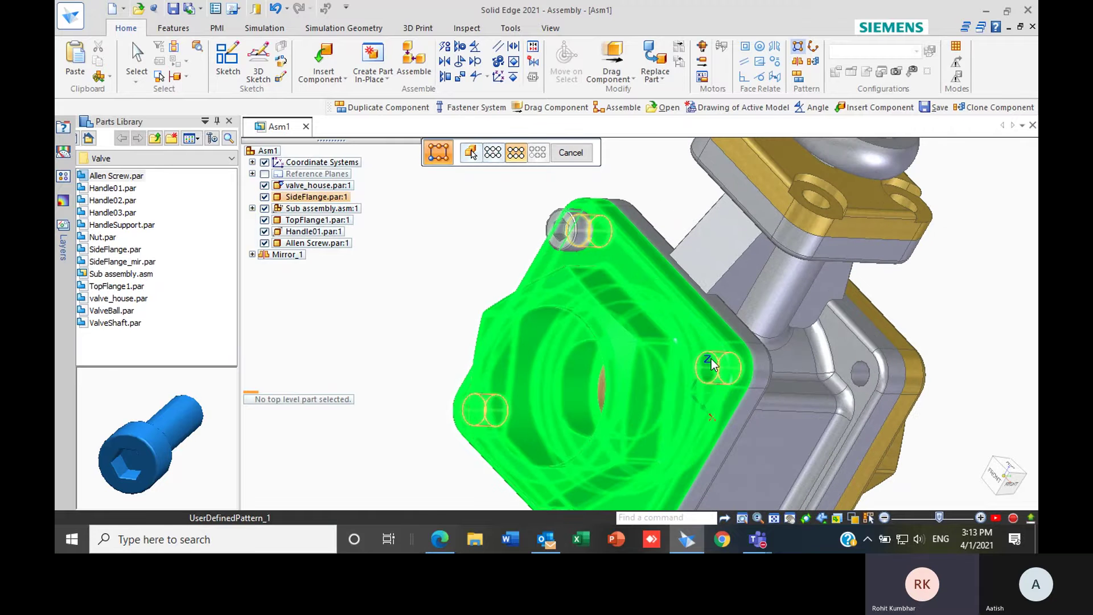
pyautogui.scroll(-3, 583, 207)
pyautogui.scroll(1, 623, 262)
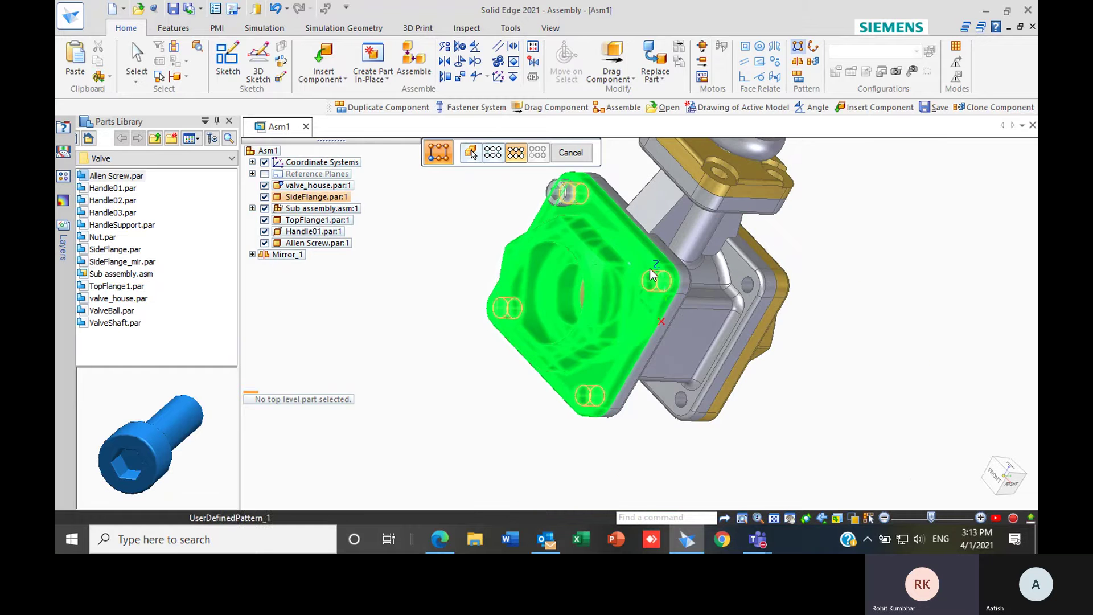
pyautogui.scroll(2, 644, 273)
pyautogui.scroll(-1, 650, 280)
pyautogui.moveTo(672, 291); pyautogui.dragTo(741, 282, button='middle')
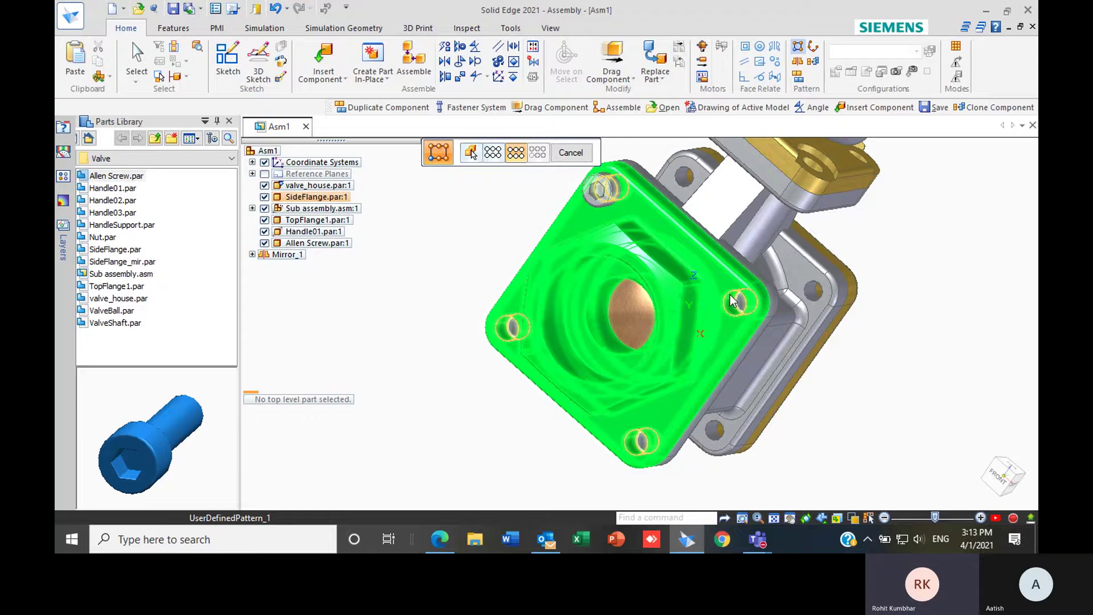
pyautogui.click(733, 301)
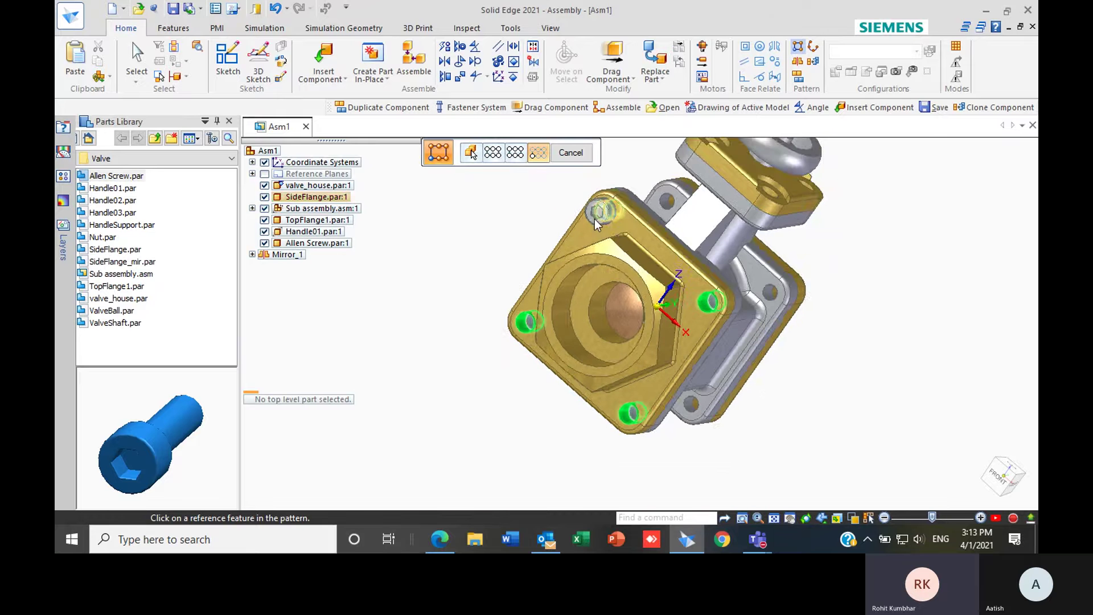
# - Use the hole that holds the placed Allen screw as the pattern's reference feature and finish the screw pattern on the side flange
pyautogui.scroll(2, 638, 285)
pyautogui.scroll(2, 634, 280)
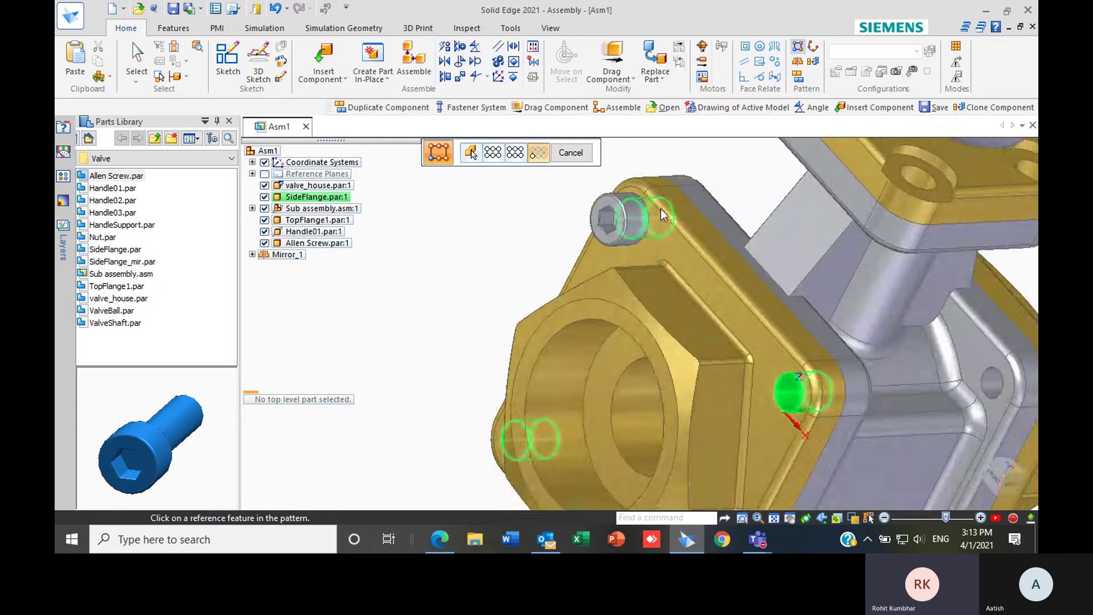
pyautogui.scroll(1, 654, 207)
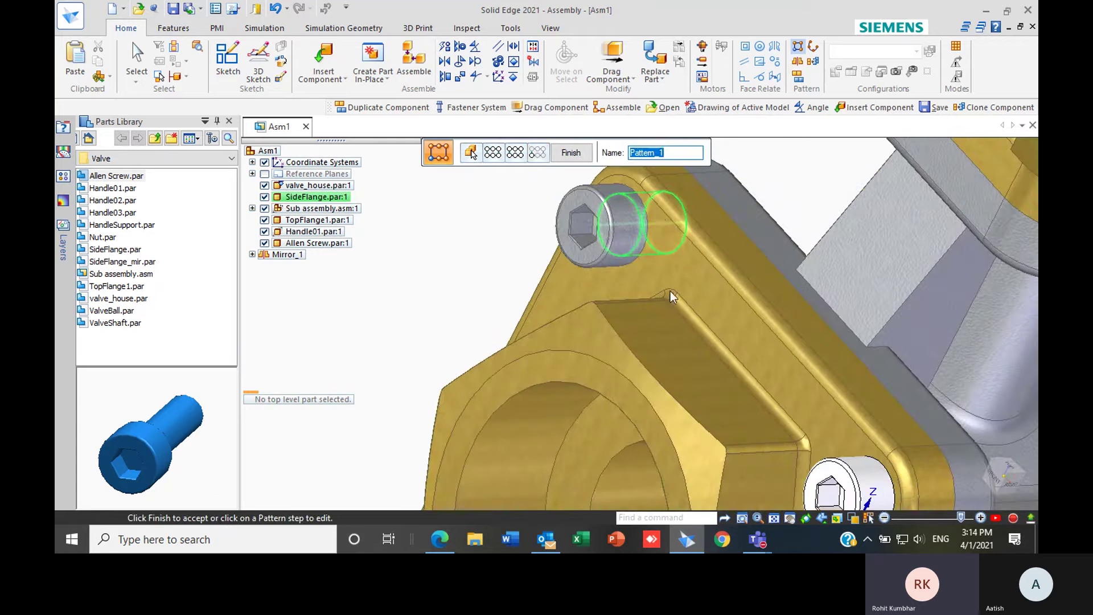
pyautogui.scroll(-5, 671, 292)
pyautogui.moveTo(656, 468); pyautogui.dragTo(685, 350, button='middle')
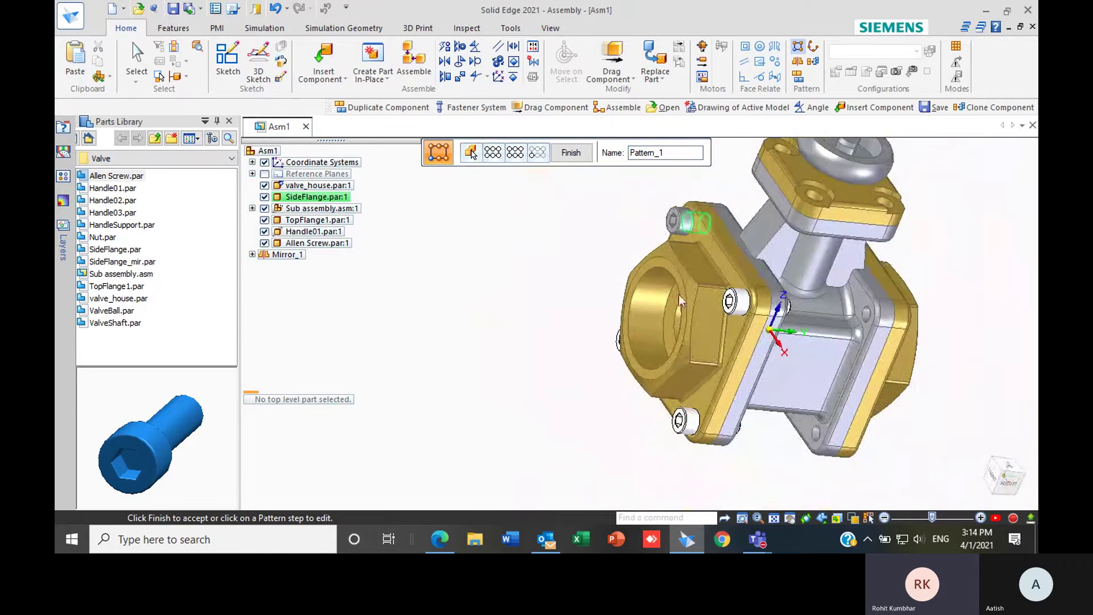
pyautogui.scroll(2, 679, 240)
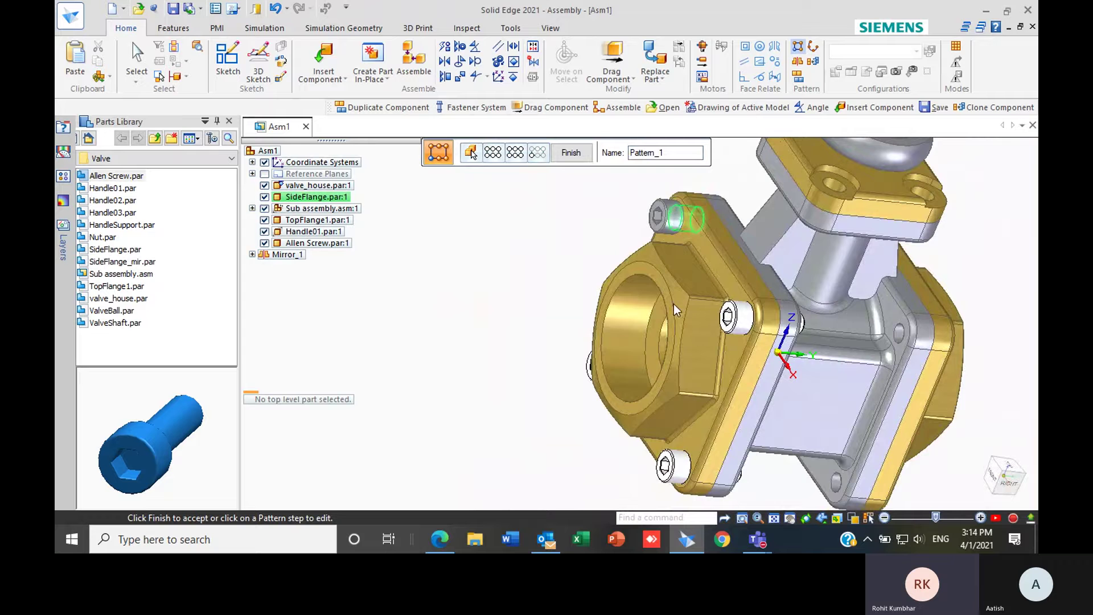
pyautogui.scroll(1, 677, 299)
pyautogui.moveTo(676, 299); pyautogui.dragTo(636, 272, button='middle')
pyautogui.scroll(-2, 665, 330)
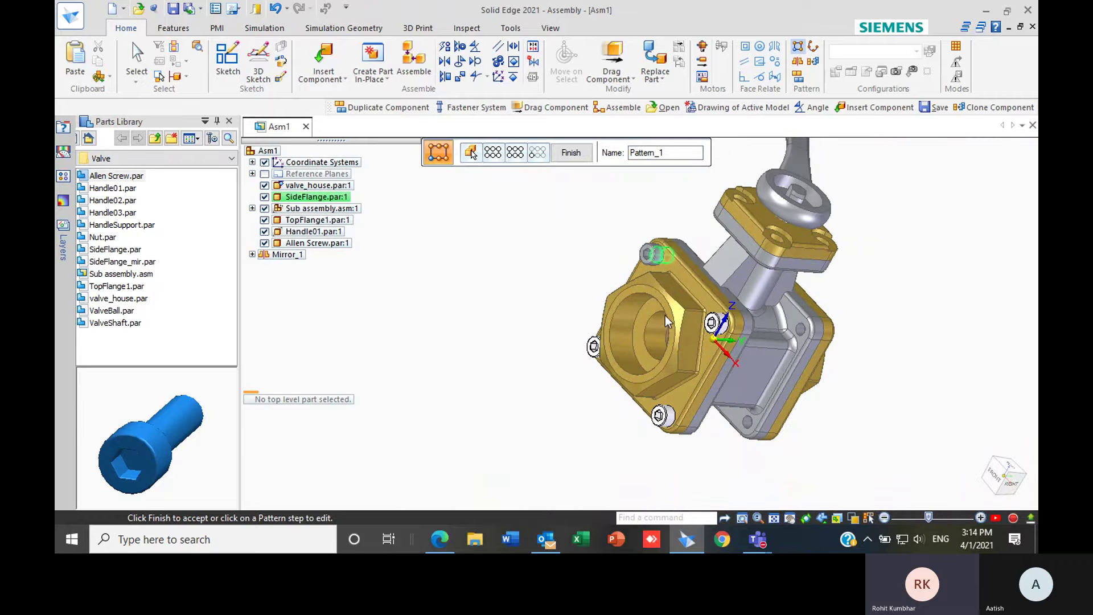
pyautogui.click(568, 155)
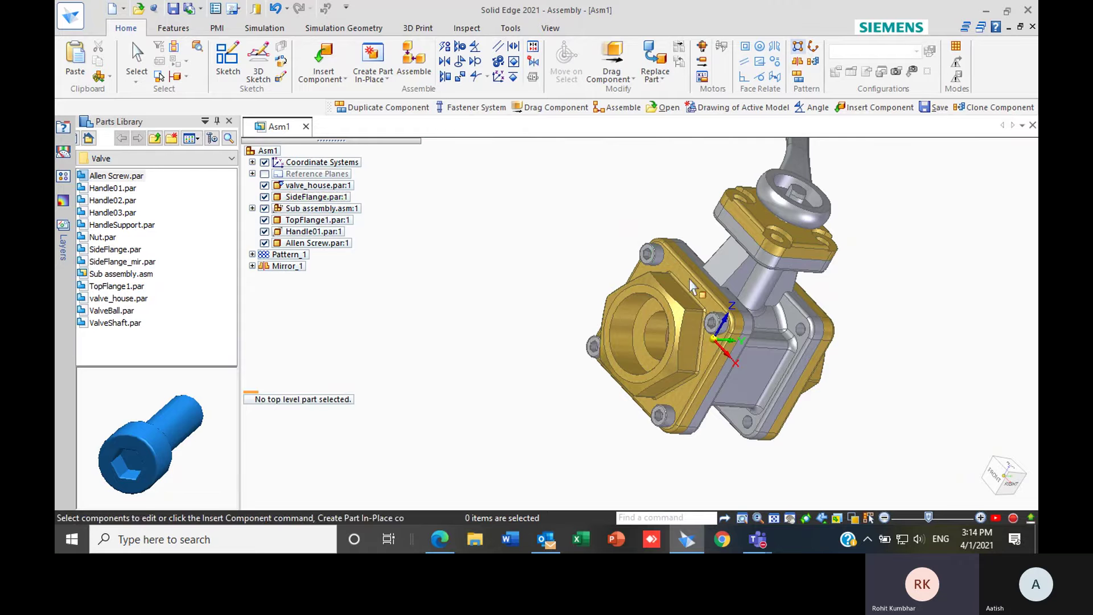
# - Examine the patterned Allen screws on the side flange and the empty holes of the mirrored side flange from several angles
pyautogui.scroll(3, 655, 256)
pyautogui.scroll(-2, 675, 286)
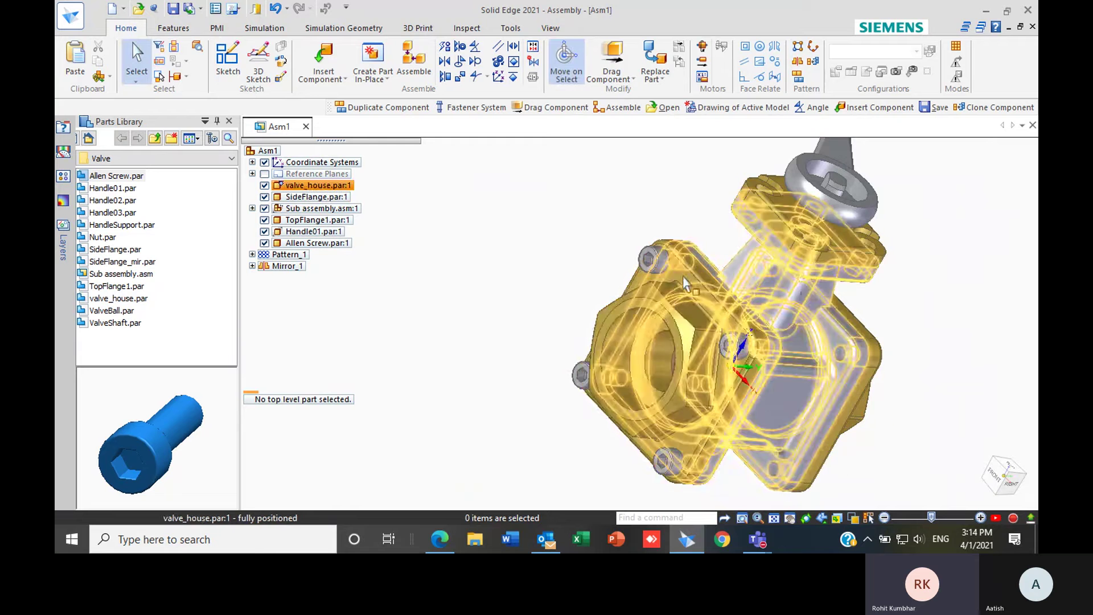
pyautogui.moveTo(803, 289); pyautogui.dragTo(634, 262, button='middle')
pyautogui.scroll(-3, 567, 306)
pyautogui.scroll(2, 860, 293)
pyautogui.scroll(1, 686, 329)
pyautogui.scroll(-2, 688, 331)
pyautogui.scroll(1, 544, 274)
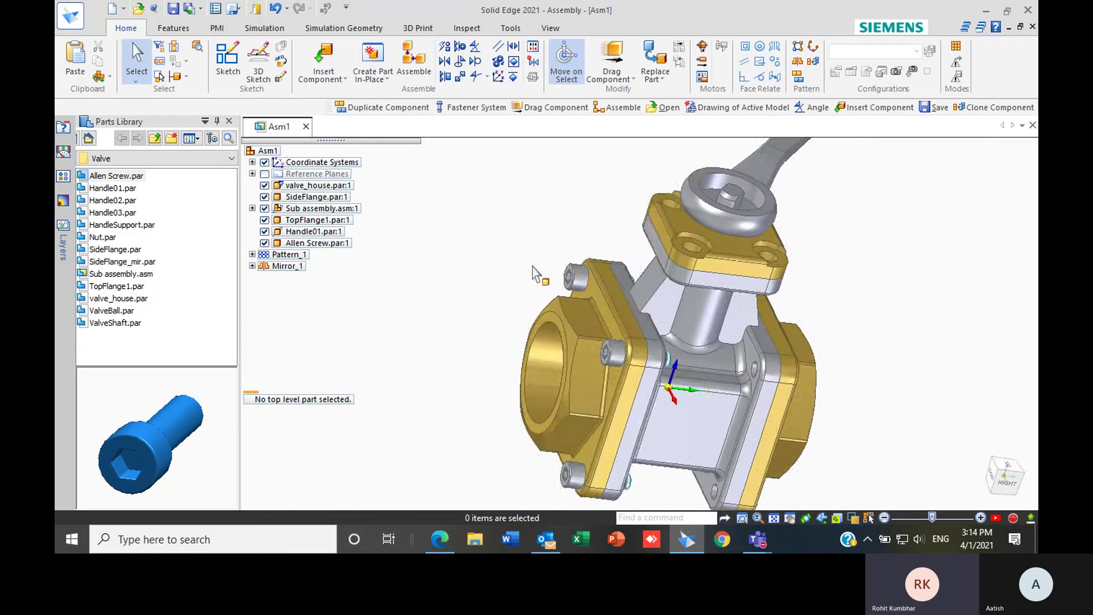
pyautogui.scroll(-1, 559, 268)
pyautogui.moveTo(803, 347); pyautogui.dragTo(632, 290, button='middle')
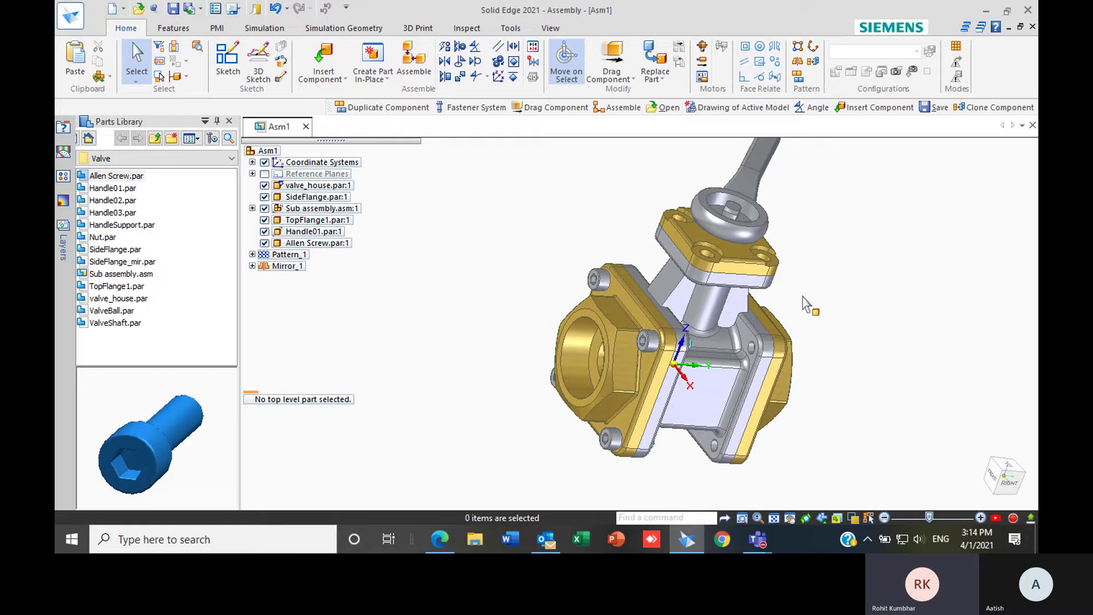
pyautogui.hotkey('ctrl', 'i')
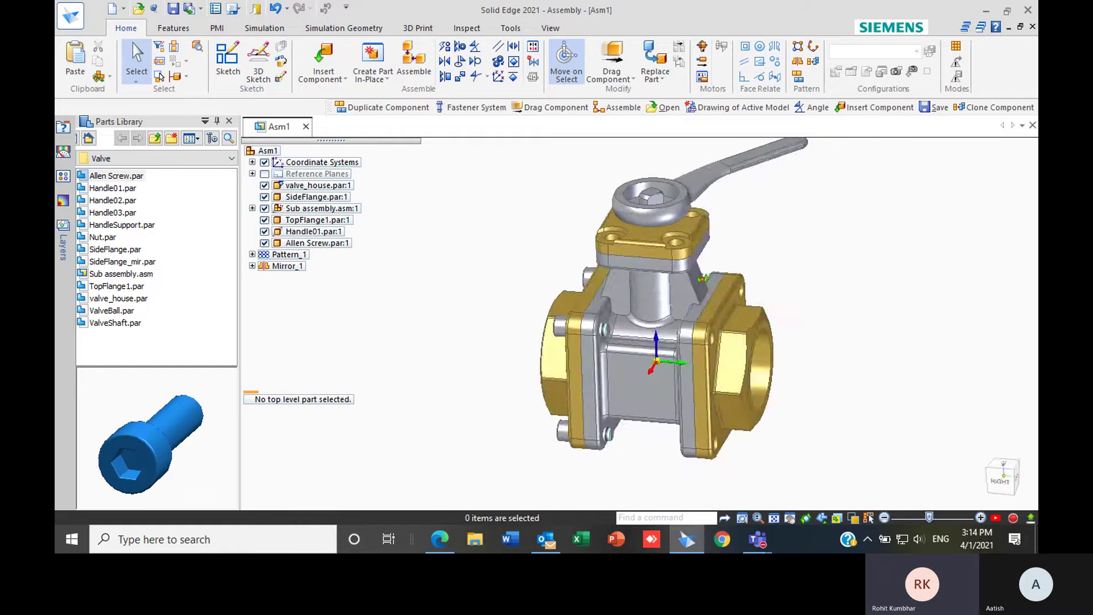
pyautogui.moveTo(685, 341); pyautogui.dragTo(791, 320, button='middle')
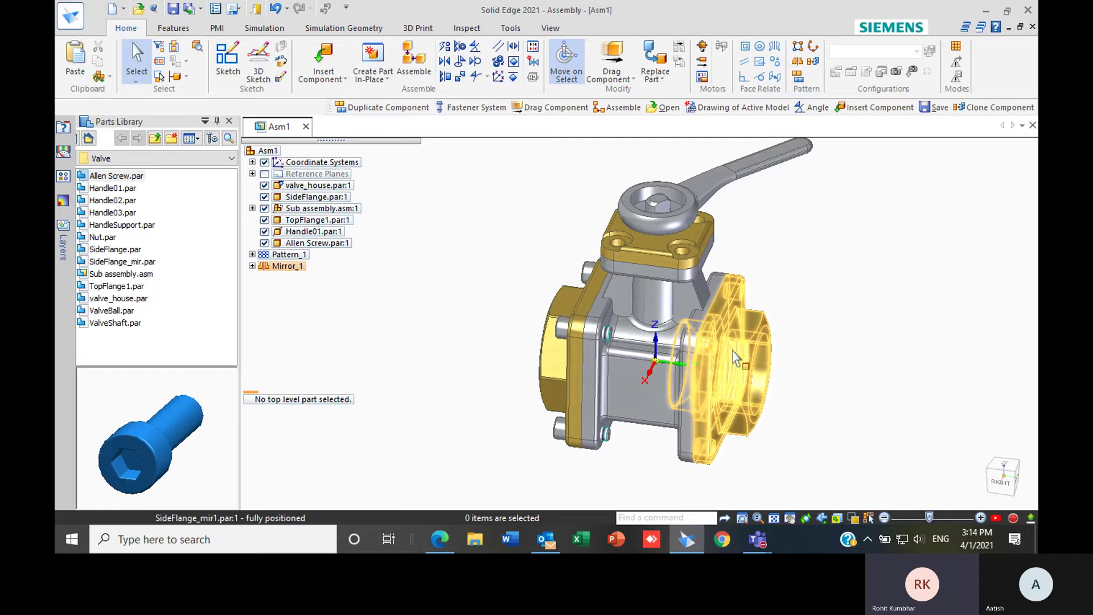
pyautogui.scroll(-1, 783, 310)
pyautogui.scroll(3, 681, 294)
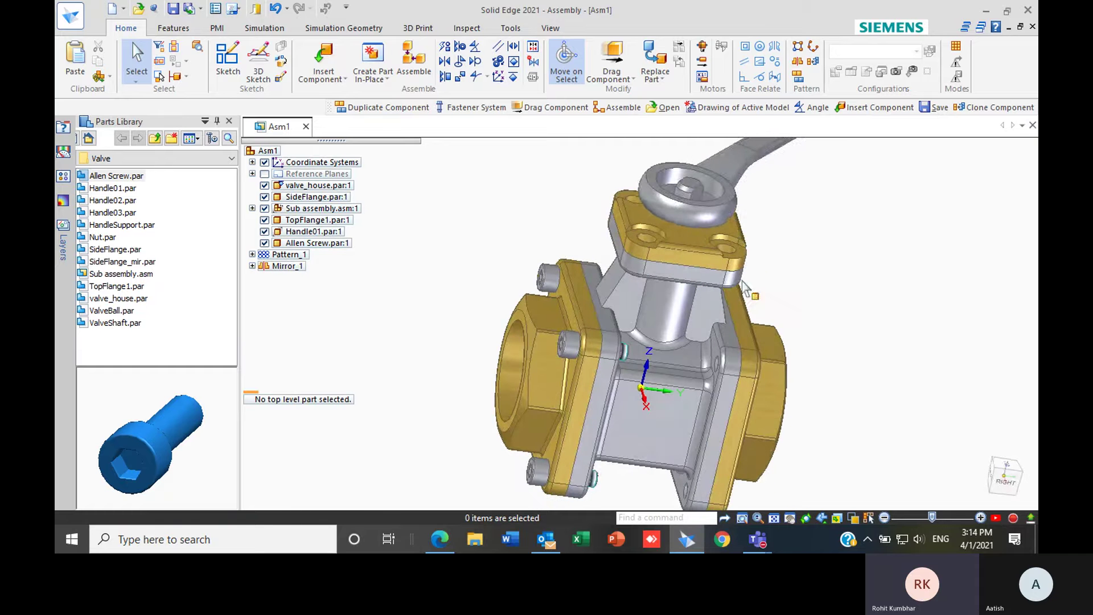
# - Start Duplicate Component and accept all four Allen screws on the side flange as the components to duplicate
pyautogui.click(800, 83)
pyautogui.scroll(-2, 822, 268)
pyautogui.scroll(2, 822, 269)
pyautogui.moveTo(831, 280); pyautogui.dragTo(893, 305, button='middle')
pyautogui.scroll(-3, 894, 299)
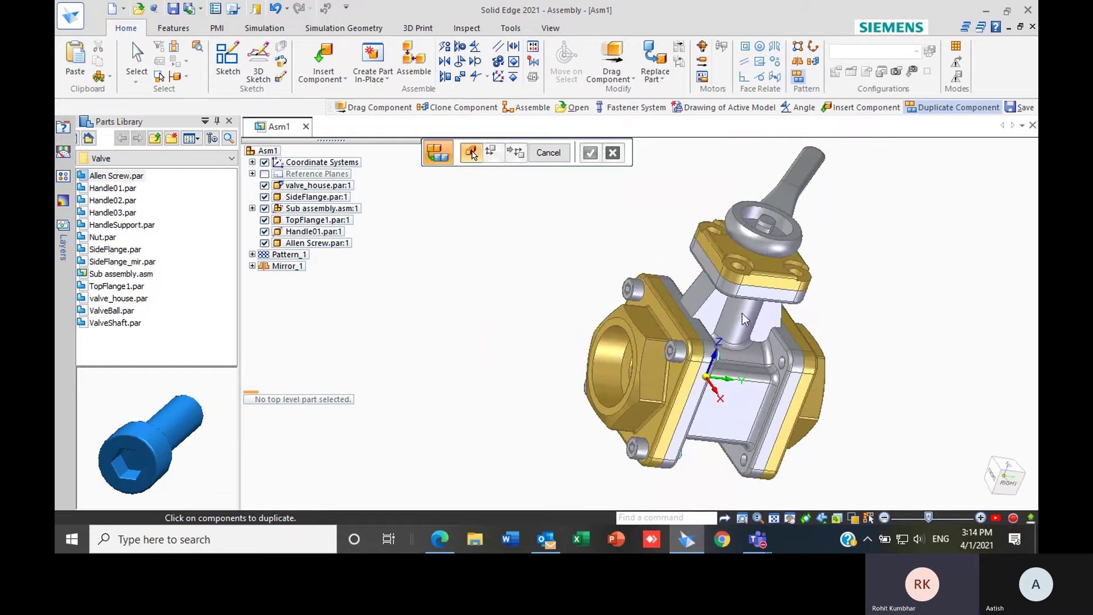
pyautogui.click(632, 292)
pyautogui.moveTo(637, 236); pyautogui.dragTo(712, 356, button='middle')
pyautogui.click(720, 374)
pyautogui.click(592, 393)
pyautogui.click(661, 463)
pyautogui.moveTo(843, 410); pyautogui.dragTo(837, 296, button='middle')
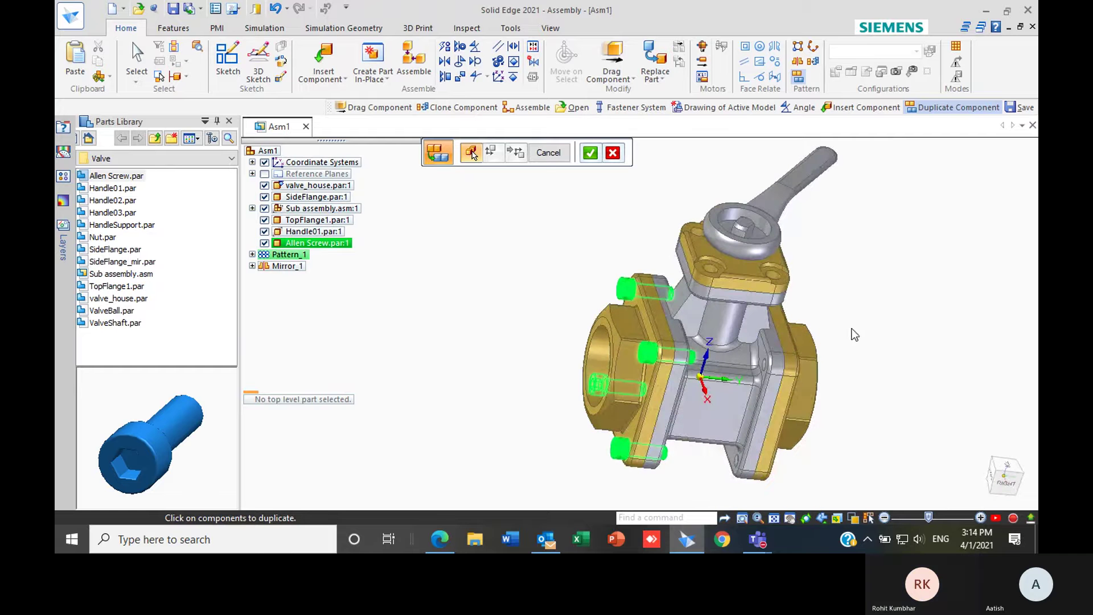
pyautogui.click(589, 154)
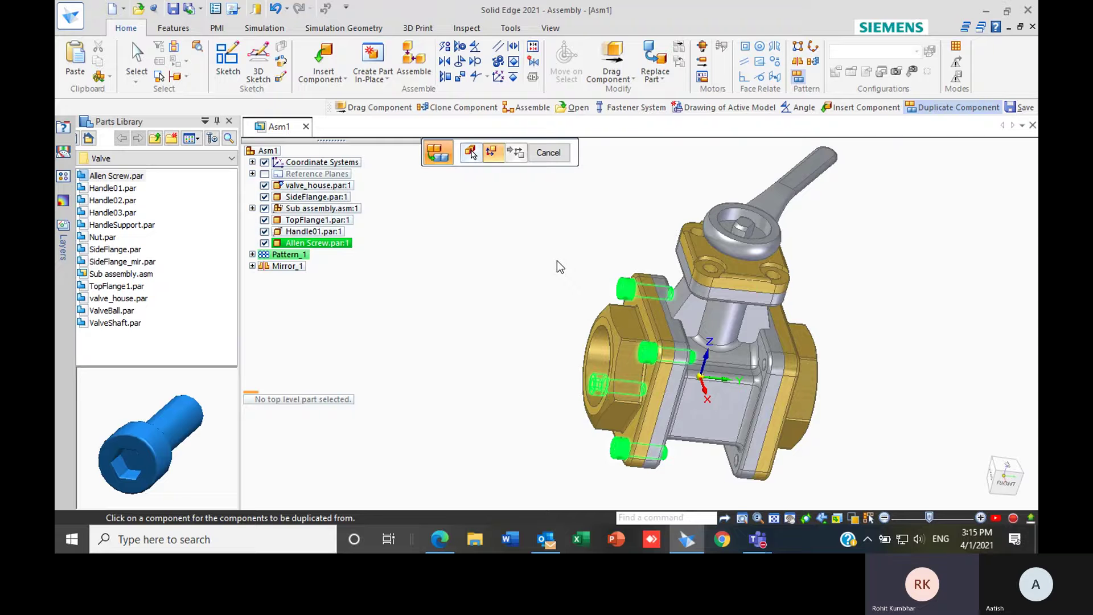
# - Duplicate the screws from the side flange onto the mirrored side flange and accept that location
pyautogui.click(624, 334)
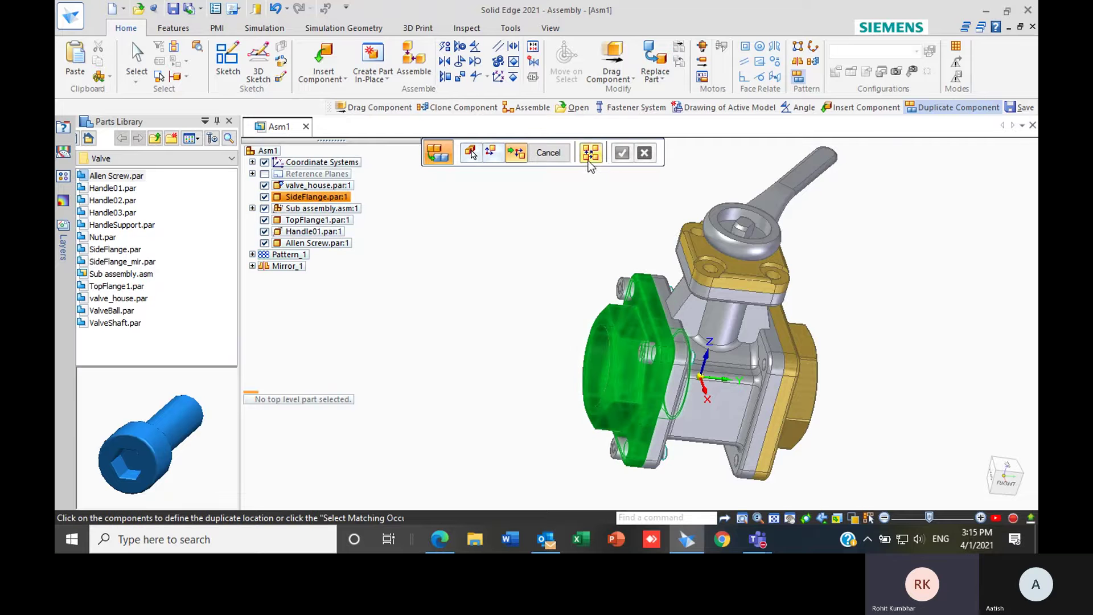
pyautogui.moveTo(818, 267); pyautogui.dragTo(564, 196, button='middle')
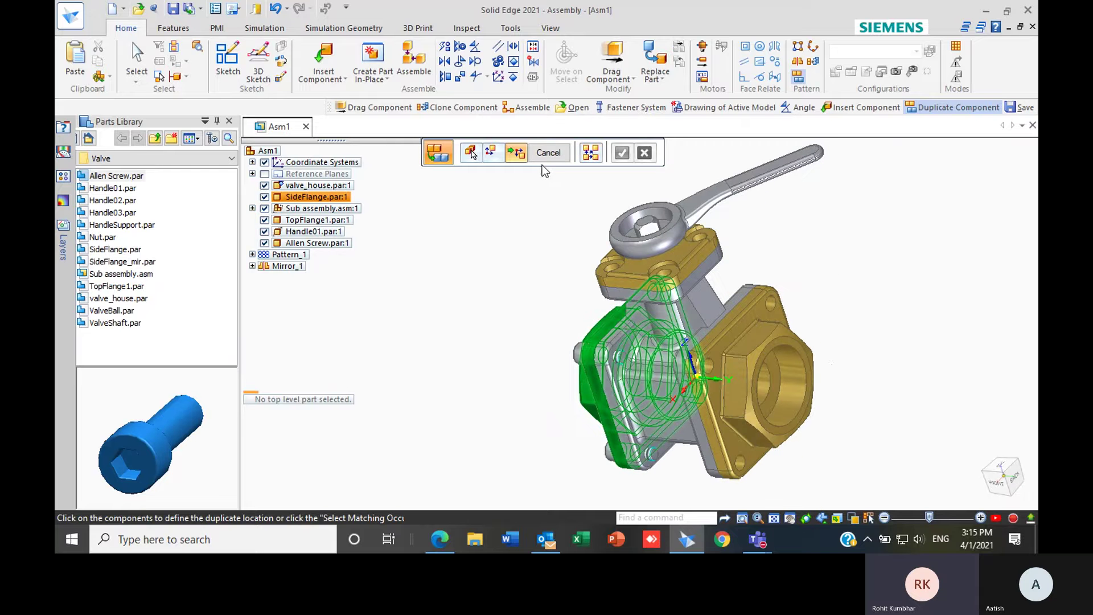
pyautogui.click(768, 351)
pyautogui.moveTo(858, 320); pyautogui.dragTo(854, 216, button='middle')
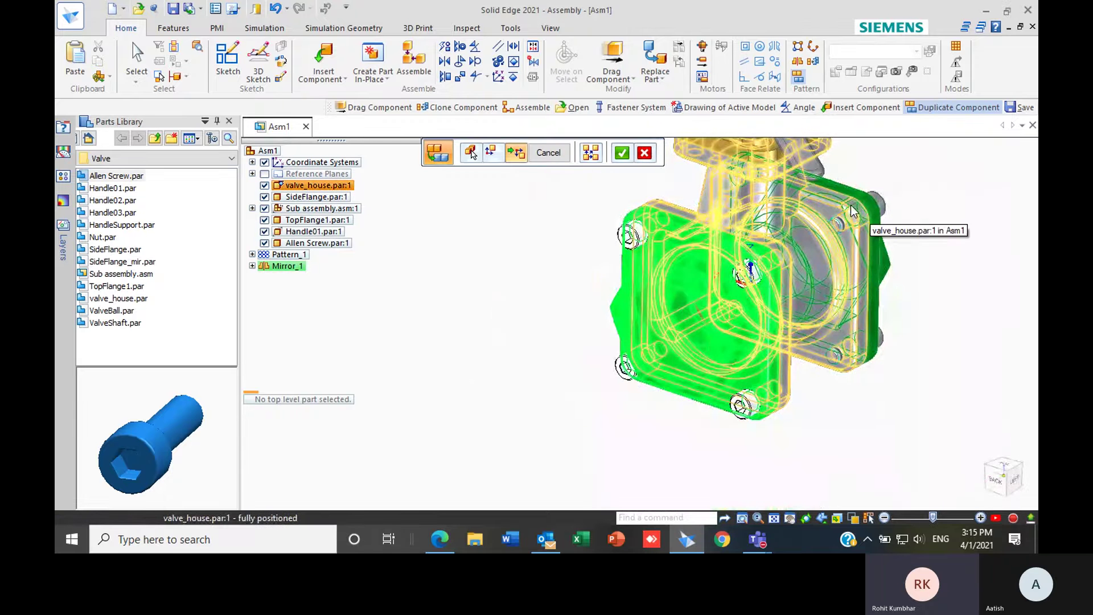
pyautogui.scroll(-3, 681, 433)
pyautogui.scroll(3, 756, 325)
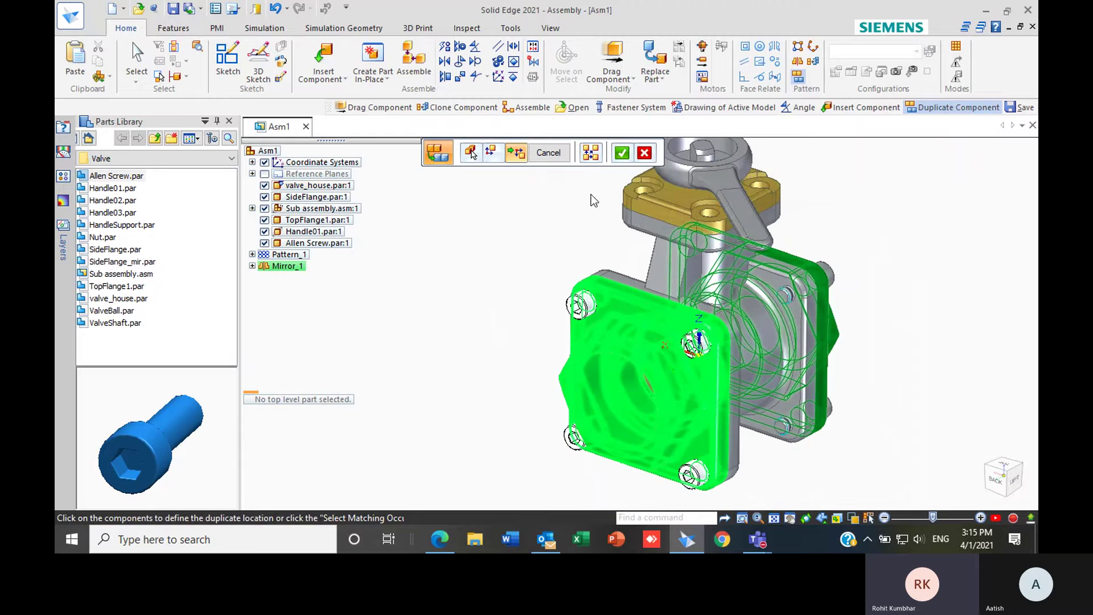
pyautogui.click(622, 155)
# - Check the duplicated screws on both side flanges and finish the duplicate pattern
pyautogui.scroll(5, 632, 346)
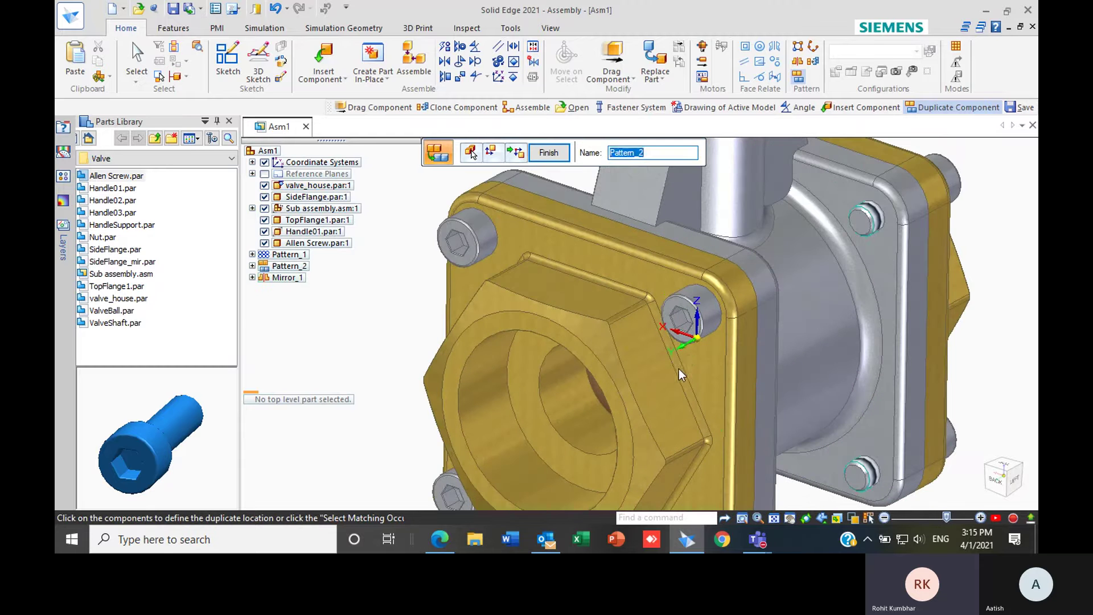
pyautogui.scroll(-5, 809, 393)
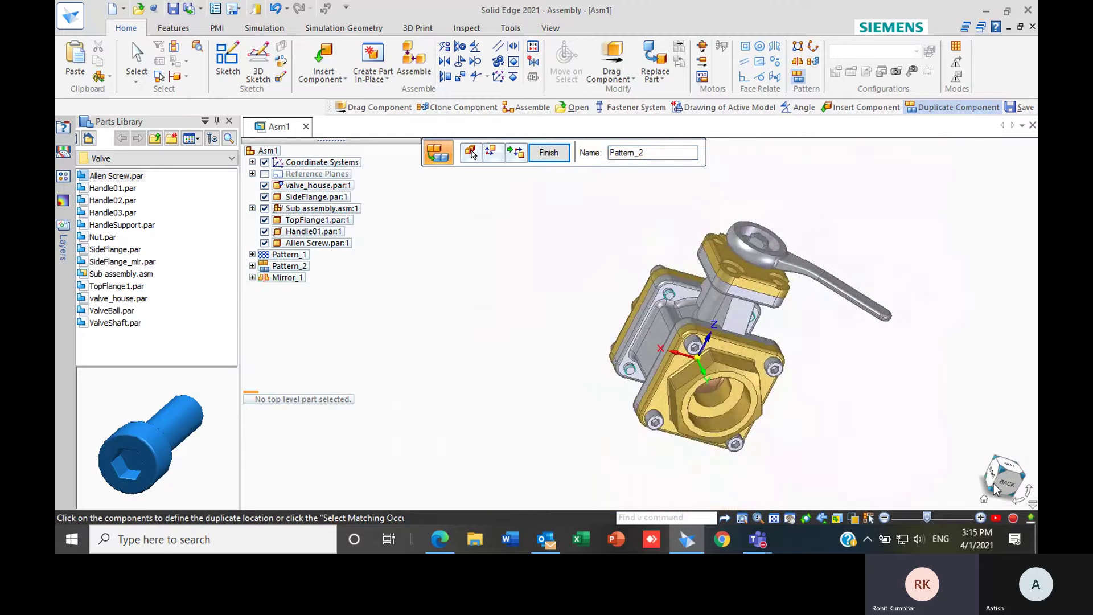
pyautogui.click(991, 504)
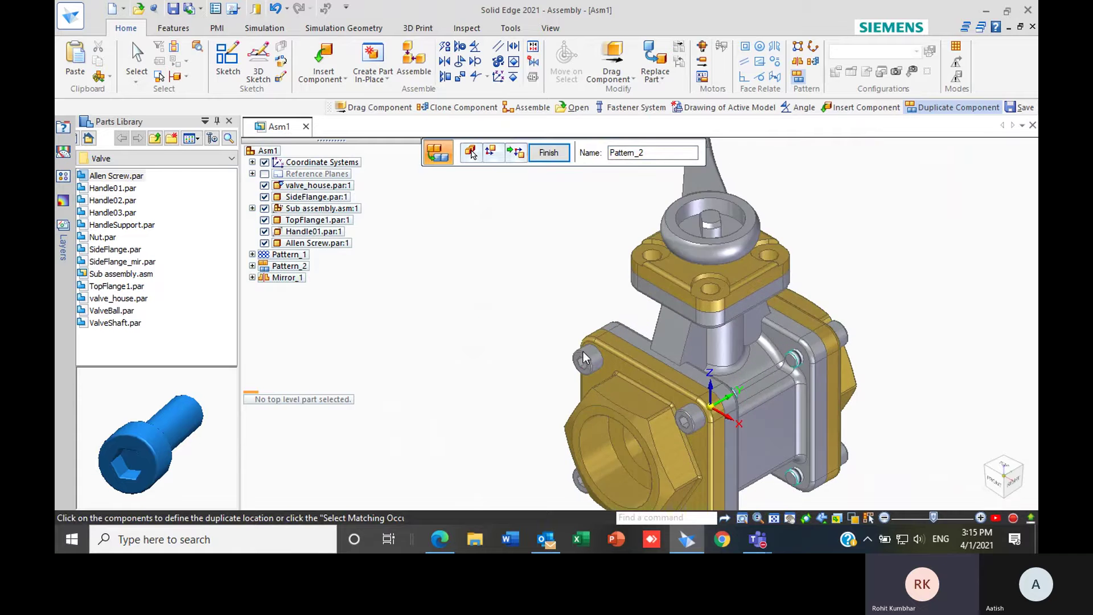
pyautogui.scroll(5, 582, 359)
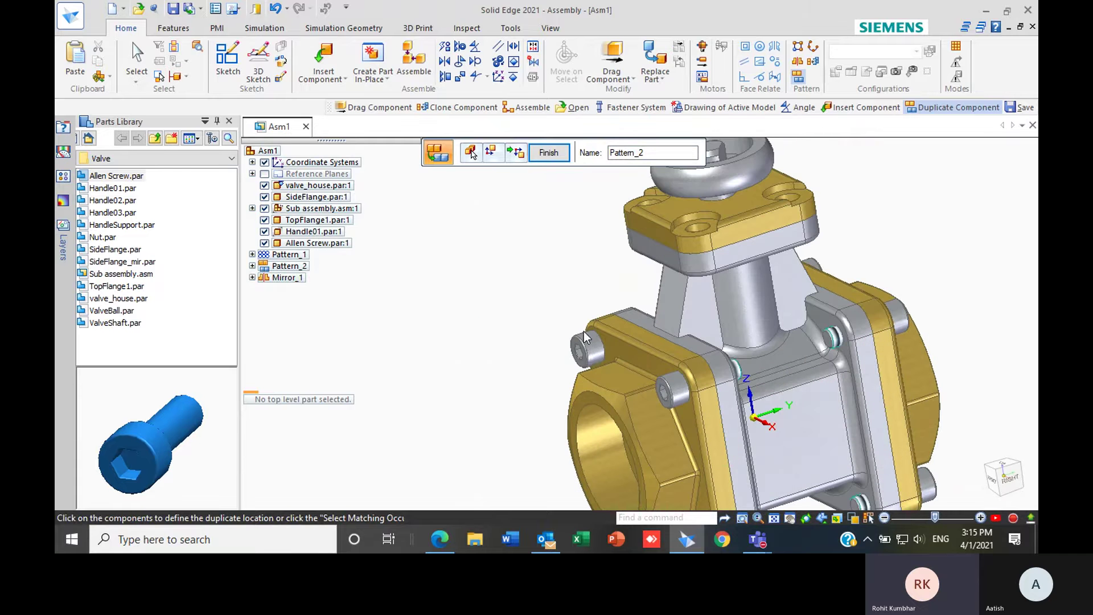
pyautogui.scroll(-3, 583, 331)
pyautogui.click(549, 153)
pyautogui.scroll(2, 571, 289)
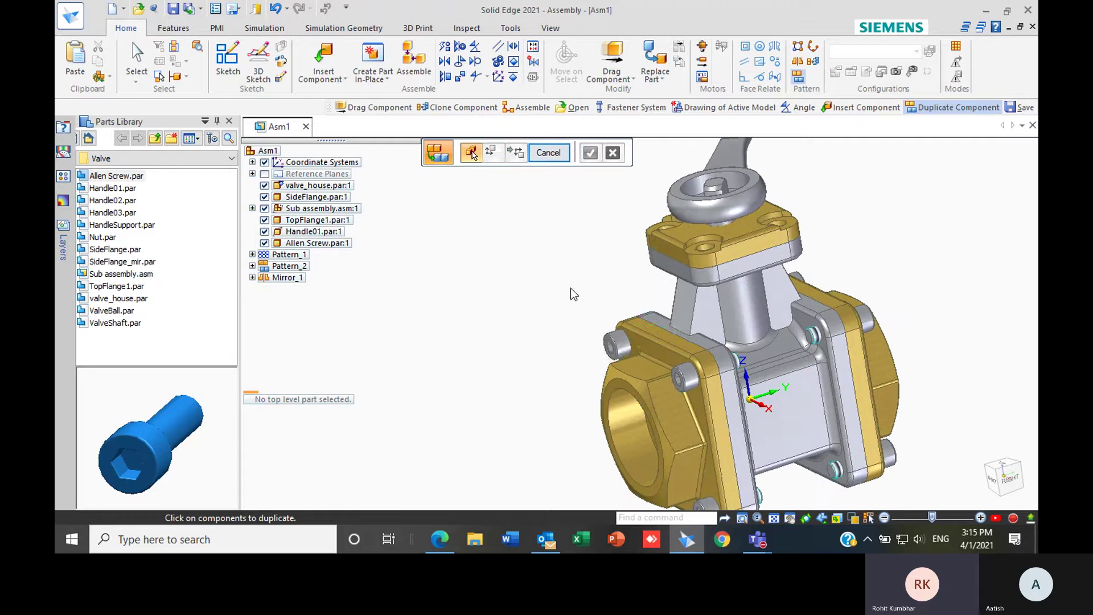
pyautogui.click(620, 351)
pyautogui.scroll(-2, 572, 276)
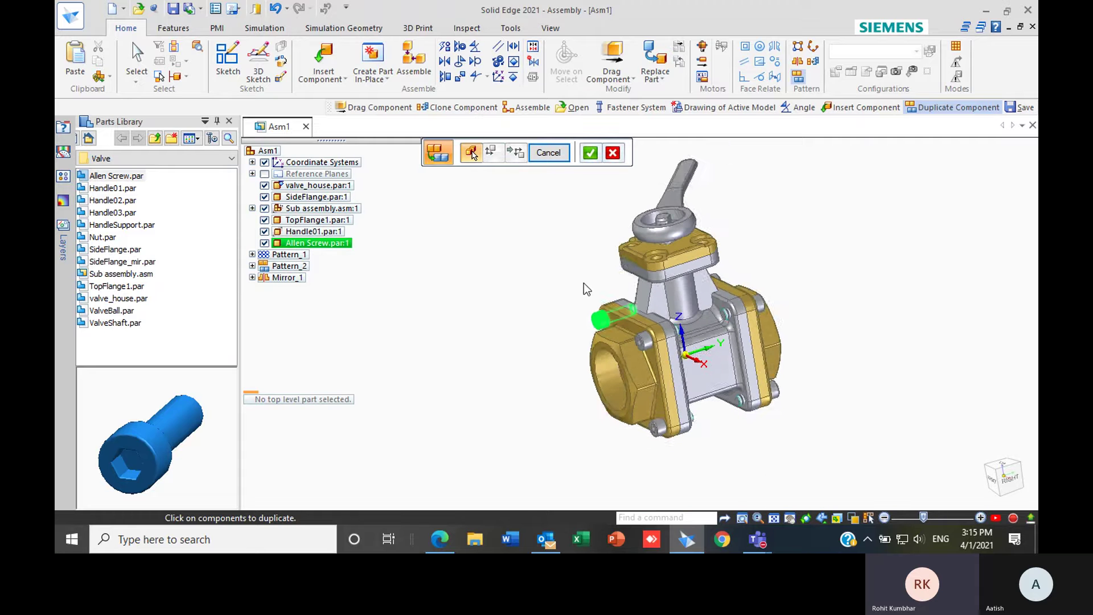
pyautogui.moveTo(583, 283); pyautogui.dragTo(630, 297, button='middle')
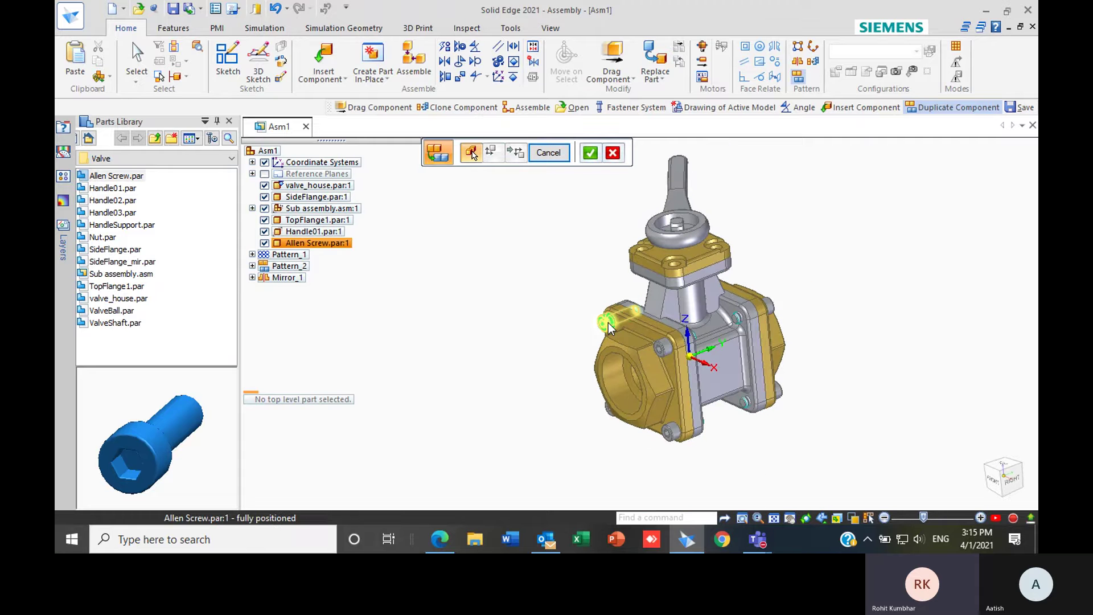
pyautogui.click(613, 152)
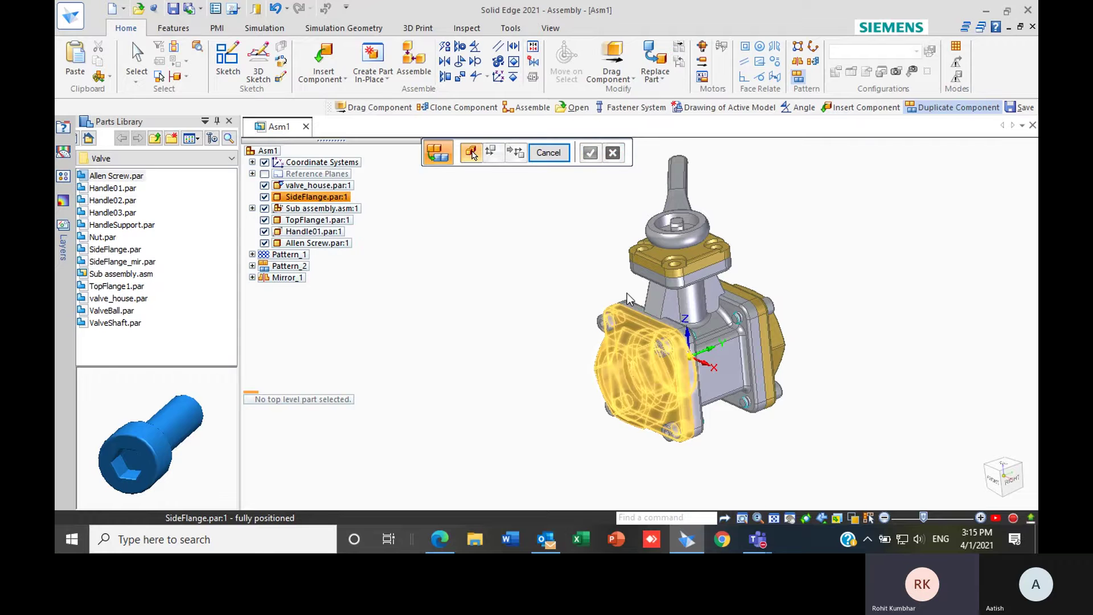
pyautogui.click(604, 310)
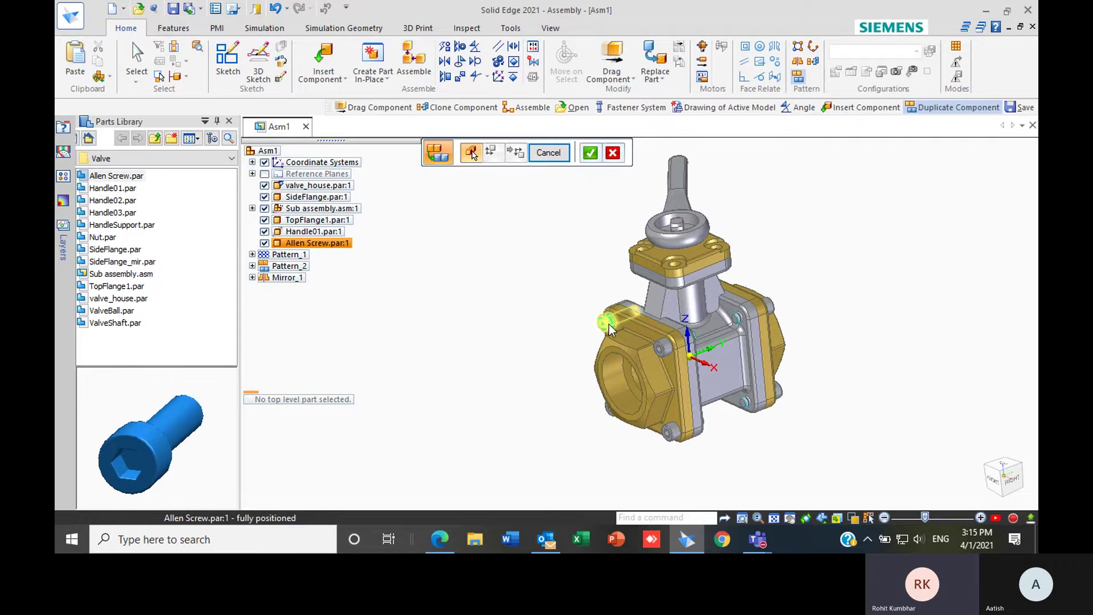
pyautogui.click(549, 153)
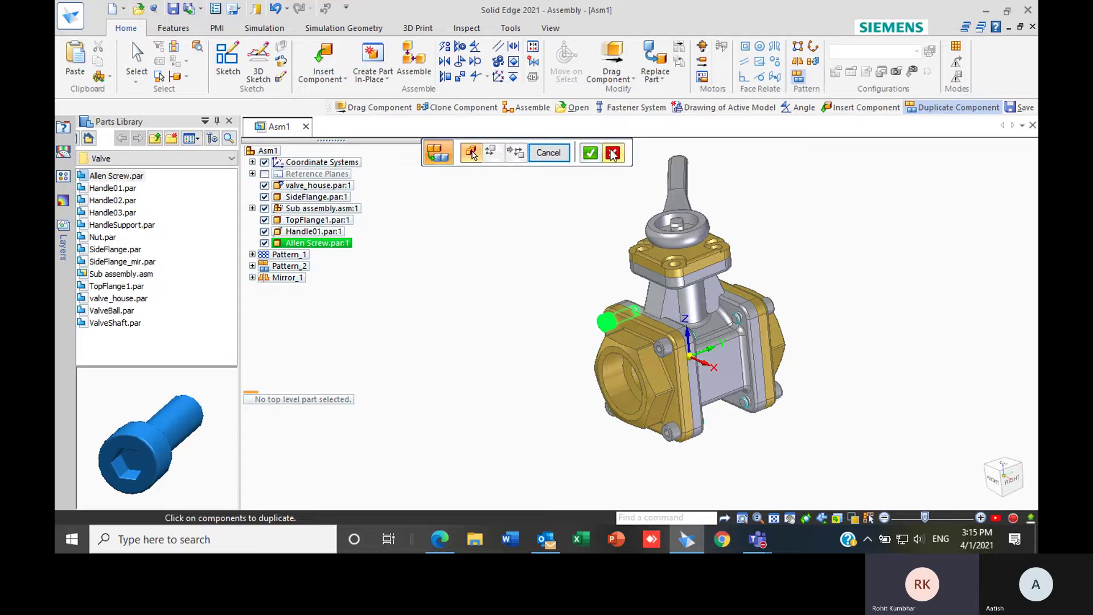
pyautogui.click(612, 57)
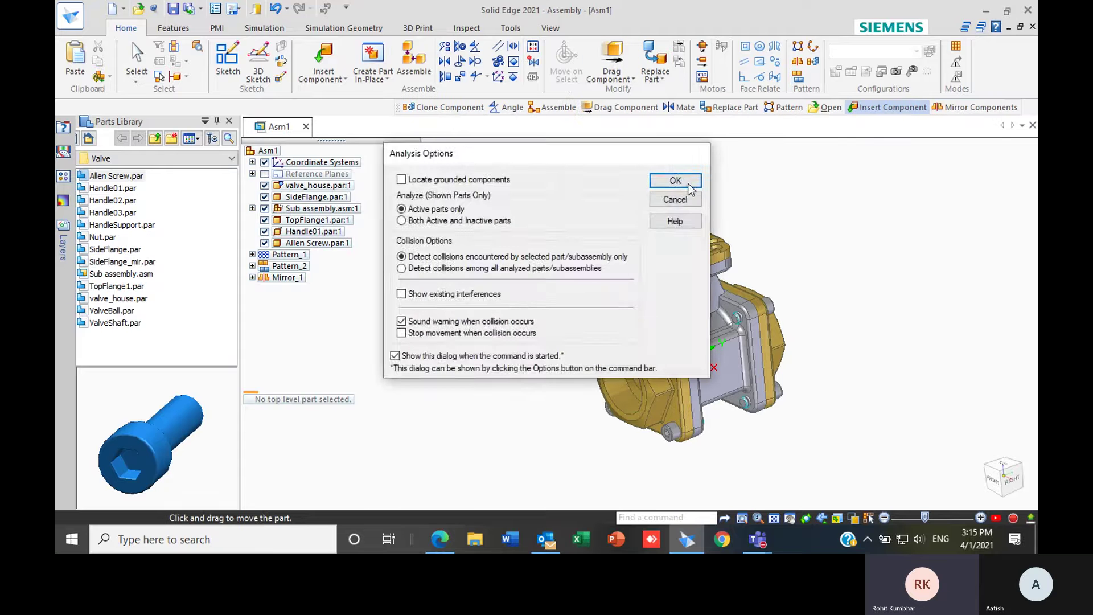
pyautogui.click(675, 181)
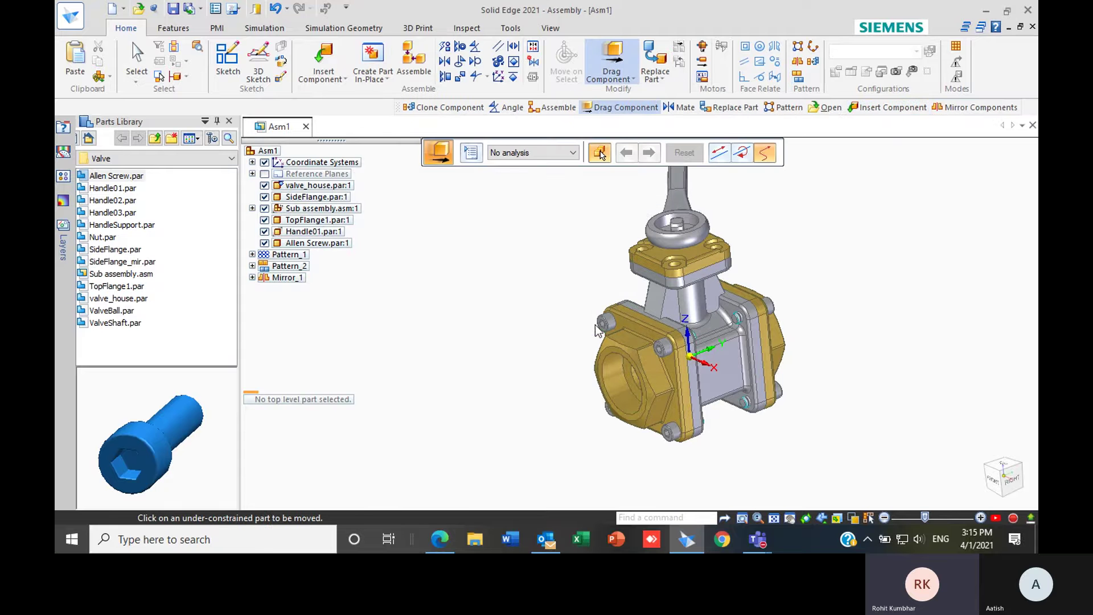
pyautogui.scroll(5, 610, 326)
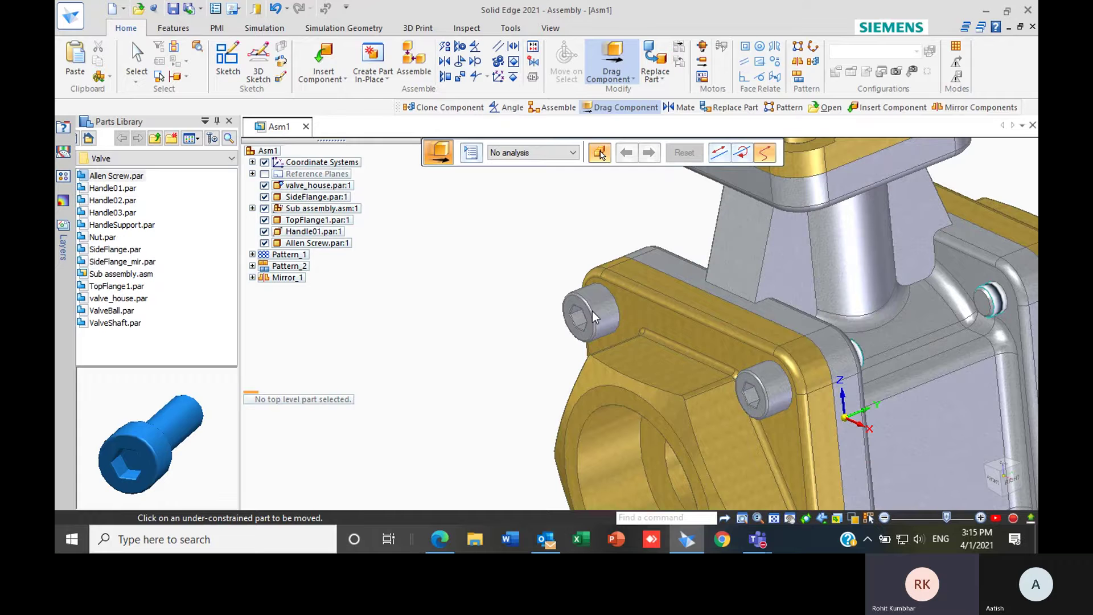
pyautogui.scroll(-5, 638, 241)
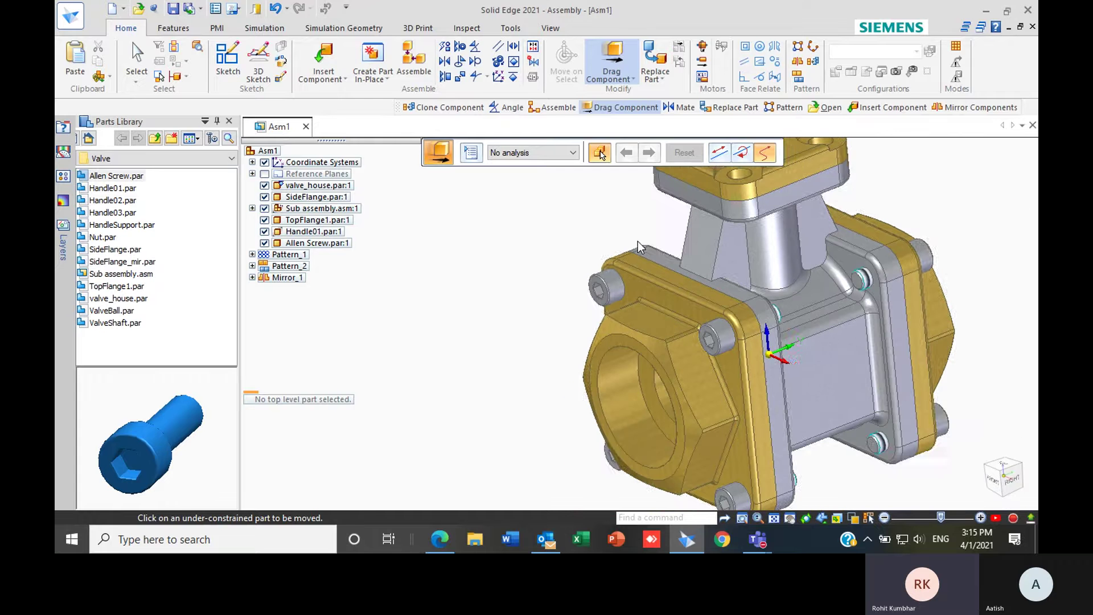
pyautogui.press('Escape')
pyautogui.click(612, 56)
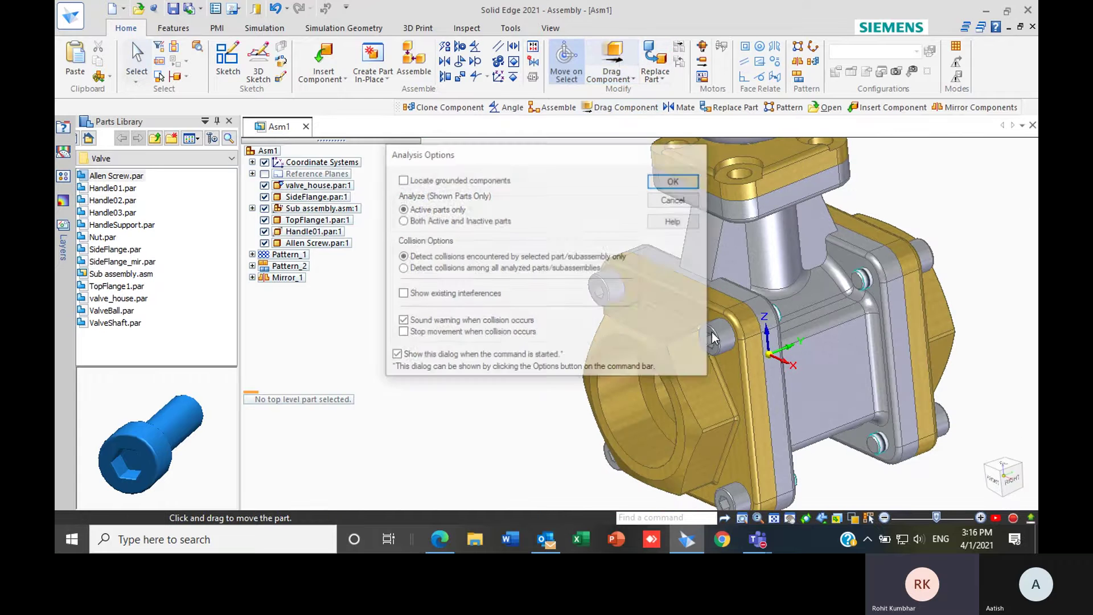
pyautogui.click(675, 181)
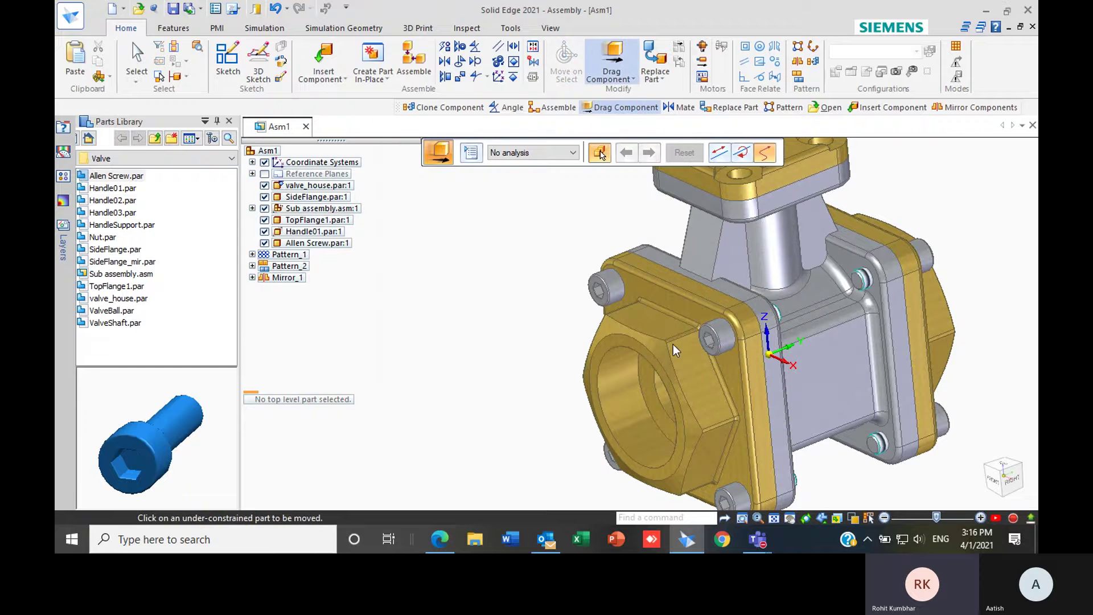
pyautogui.scroll(-3, 584, 400)
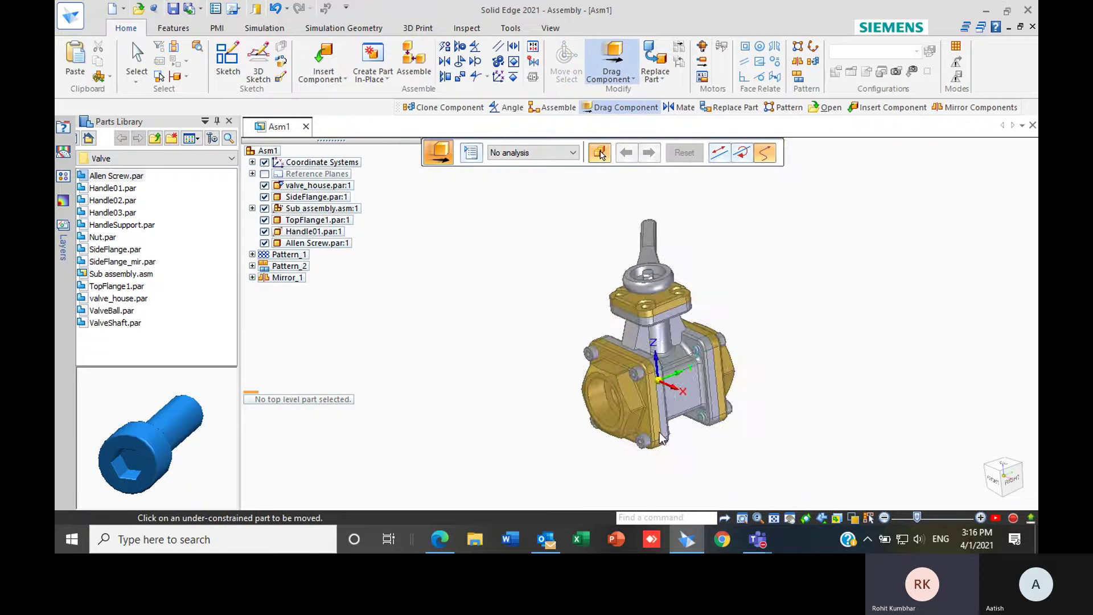
pyautogui.scroll(4, 644, 439)
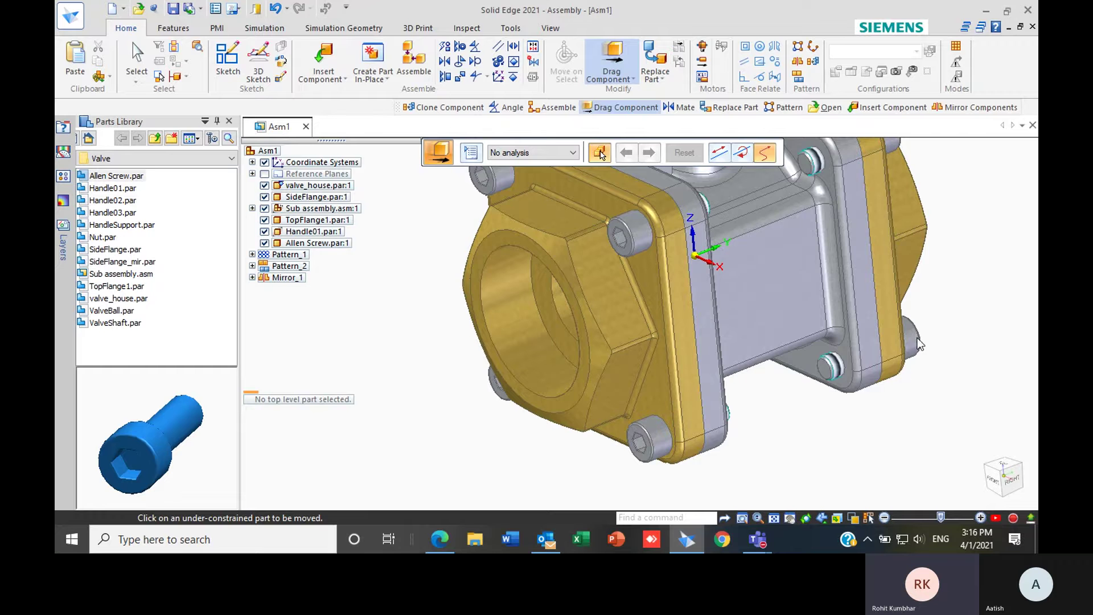
pyautogui.scroll(-3, 709, 411)
pyautogui.scroll(3, 589, 324)
pyautogui.scroll(-1, 589, 323)
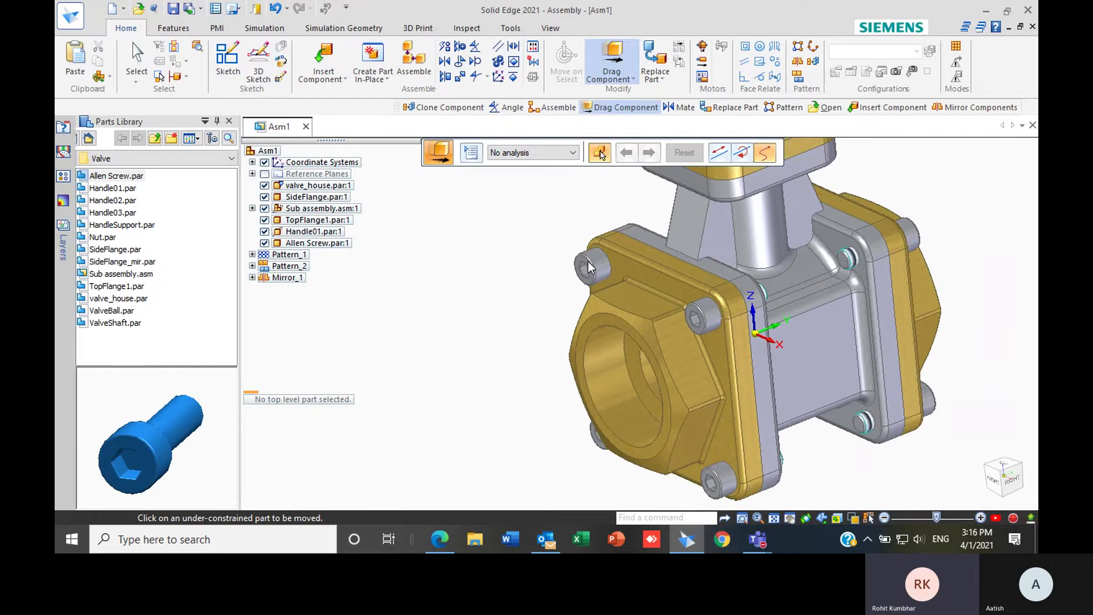
pyautogui.press('Escape')
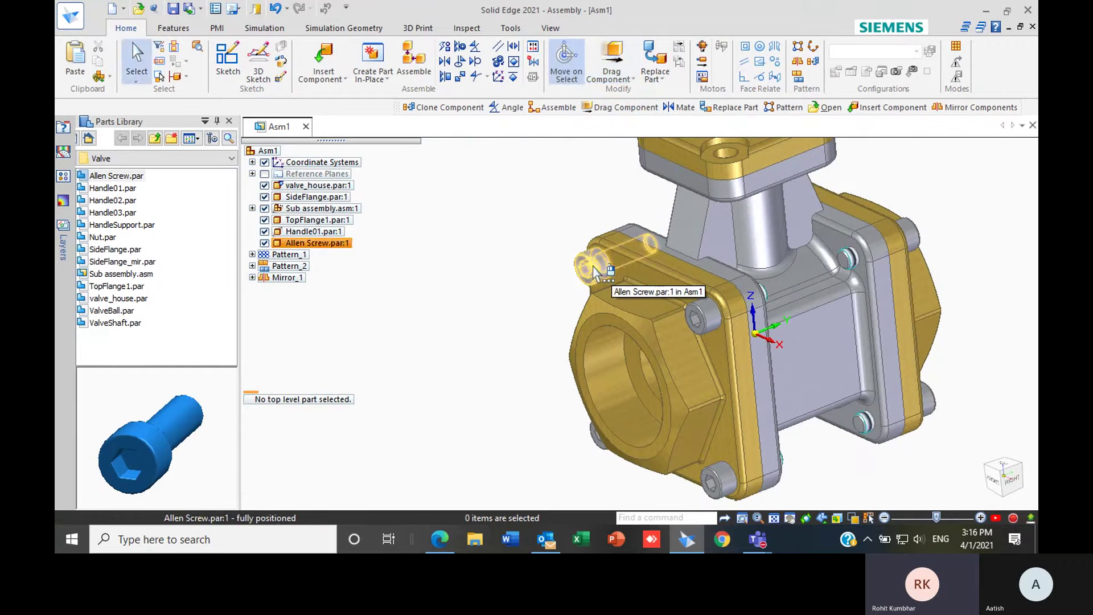
# - Examine the assembly relationships of the Allen screw and the valve housing, and enlarge the relationship list to show all entries
pyautogui.click(600, 275)
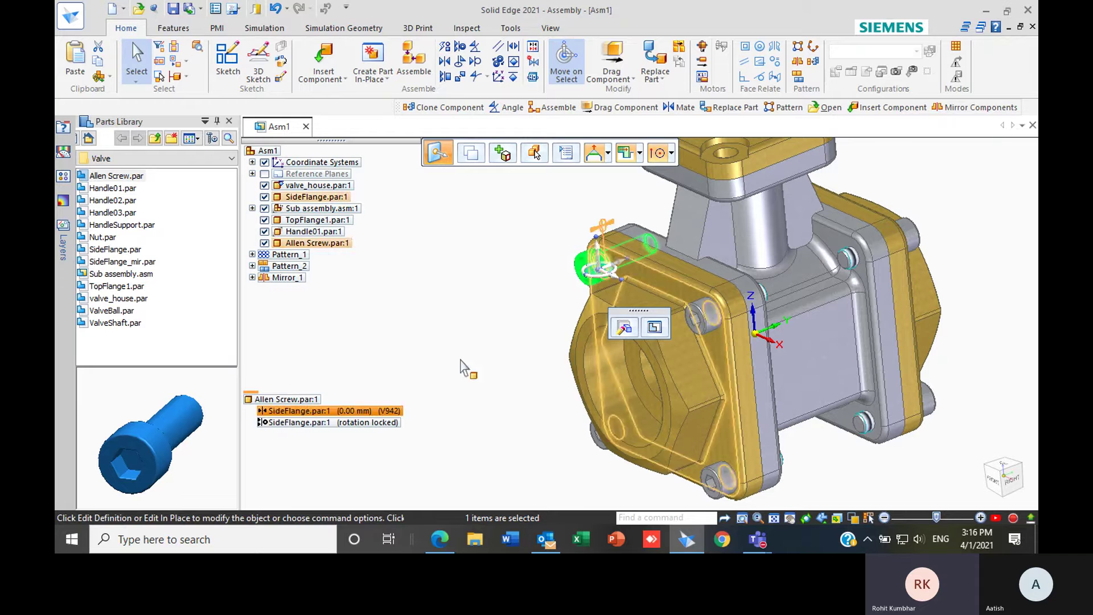
pyautogui.click(380, 318)
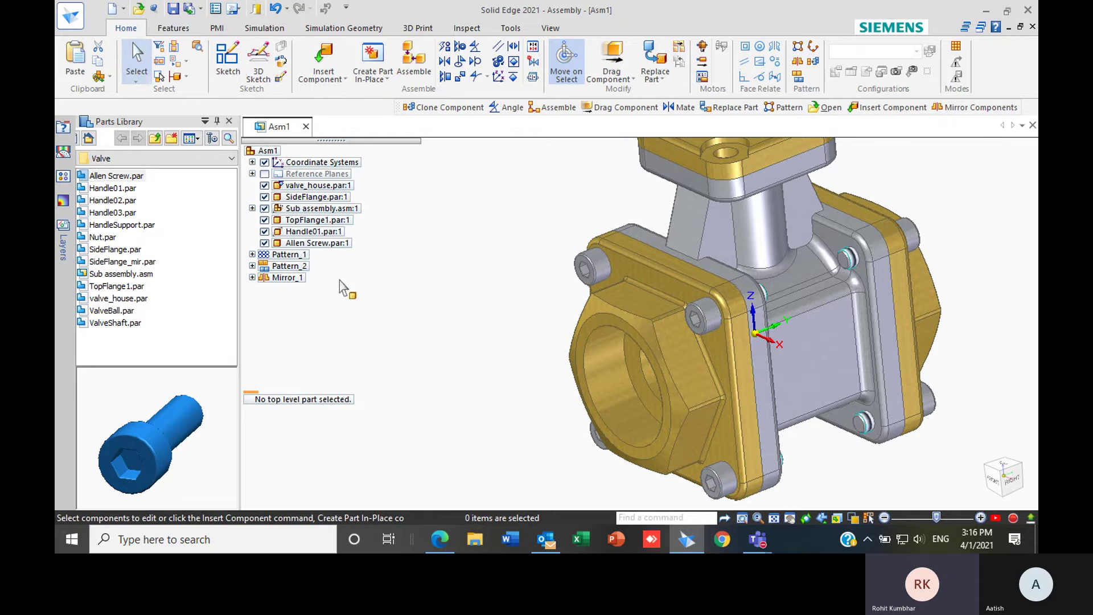
pyautogui.click(308, 186)
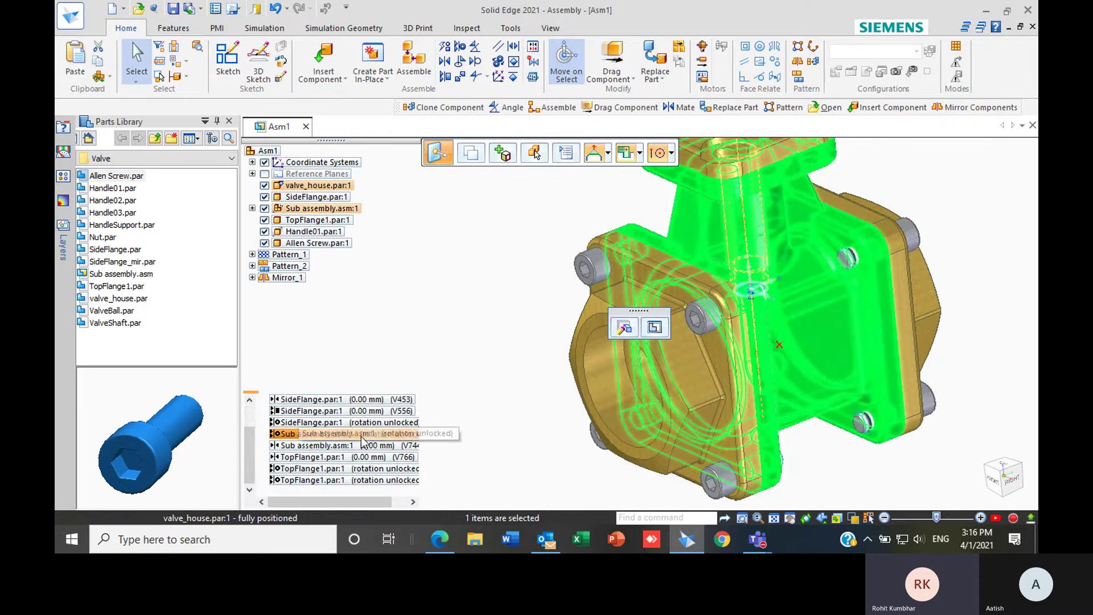
pyautogui.scroll(1, 345, 437)
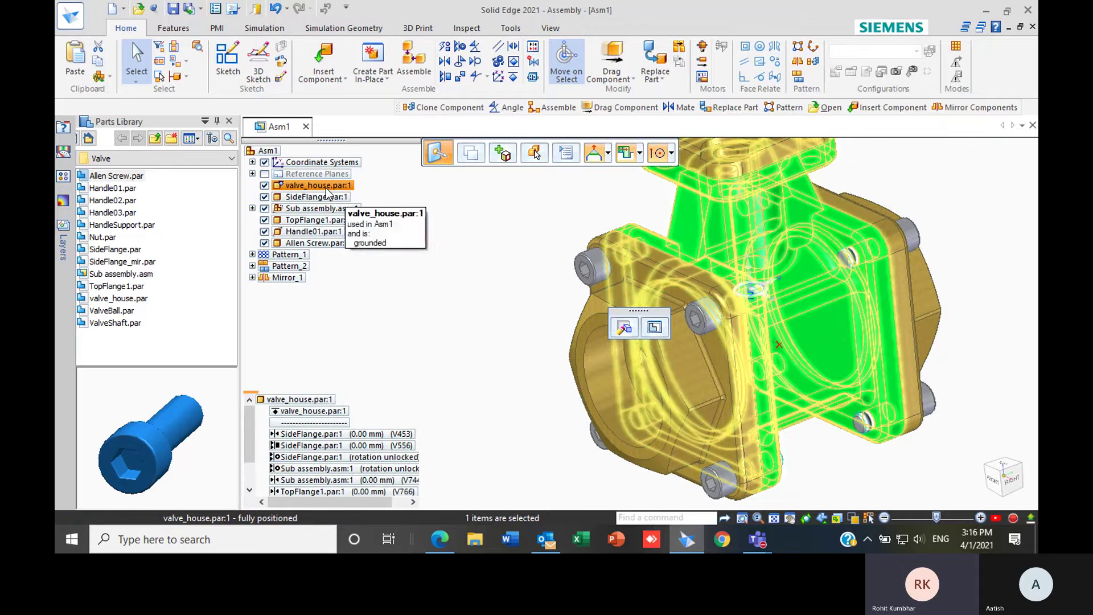
pyautogui.scroll(-1, 328, 429)
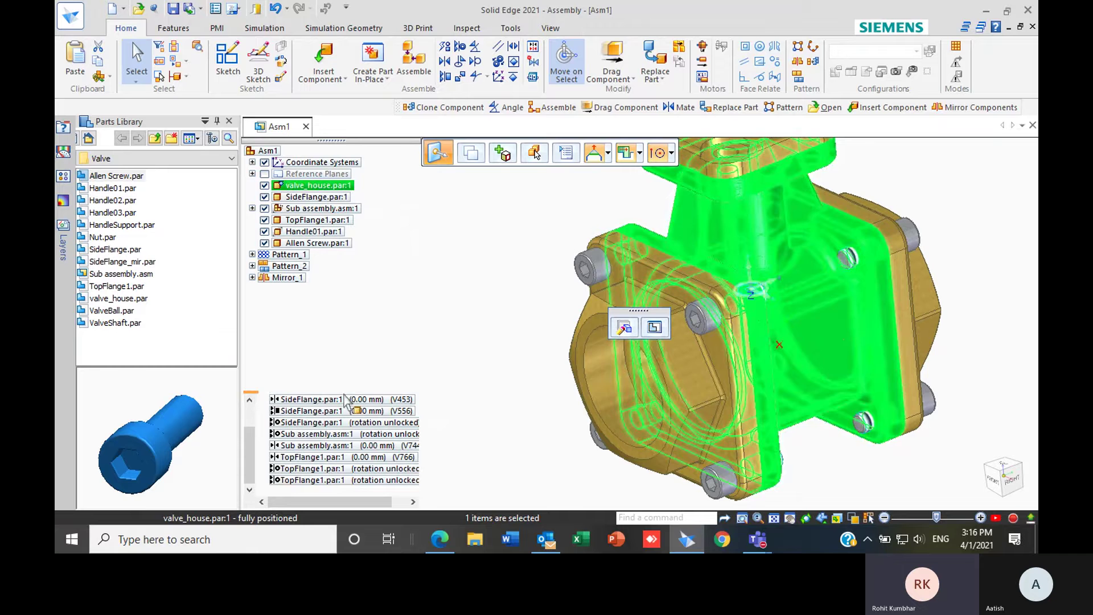
pyautogui.scroll(-2, 343, 393)
pyautogui.scroll(2, 312, 397)
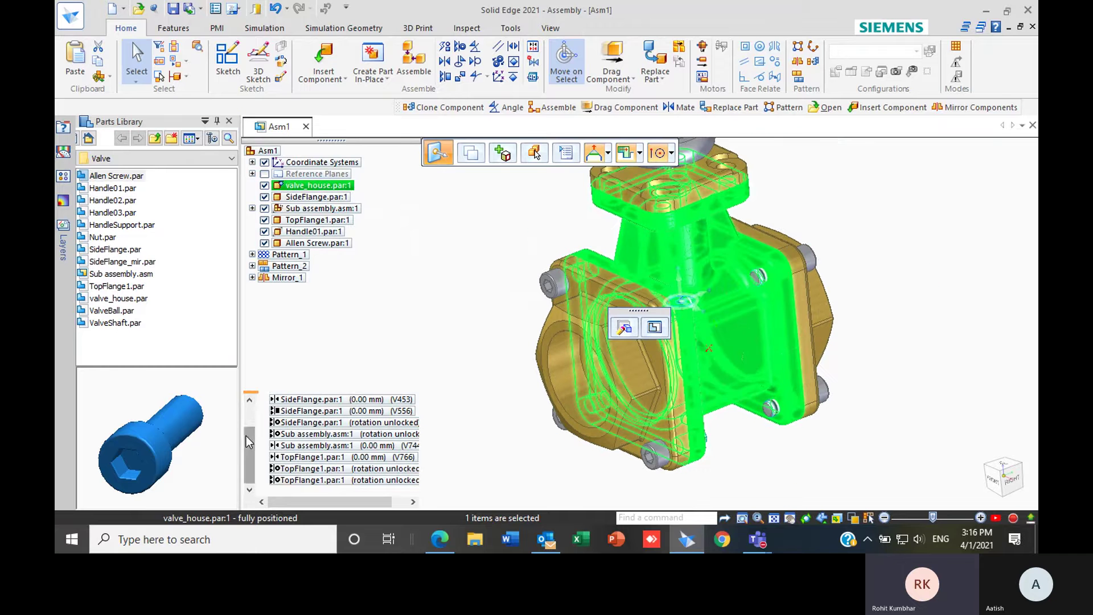
pyautogui.scroll(1, 307, 432)
pyautogui.moveTo(250, 390); pyautogui.dragTo(254, 357)
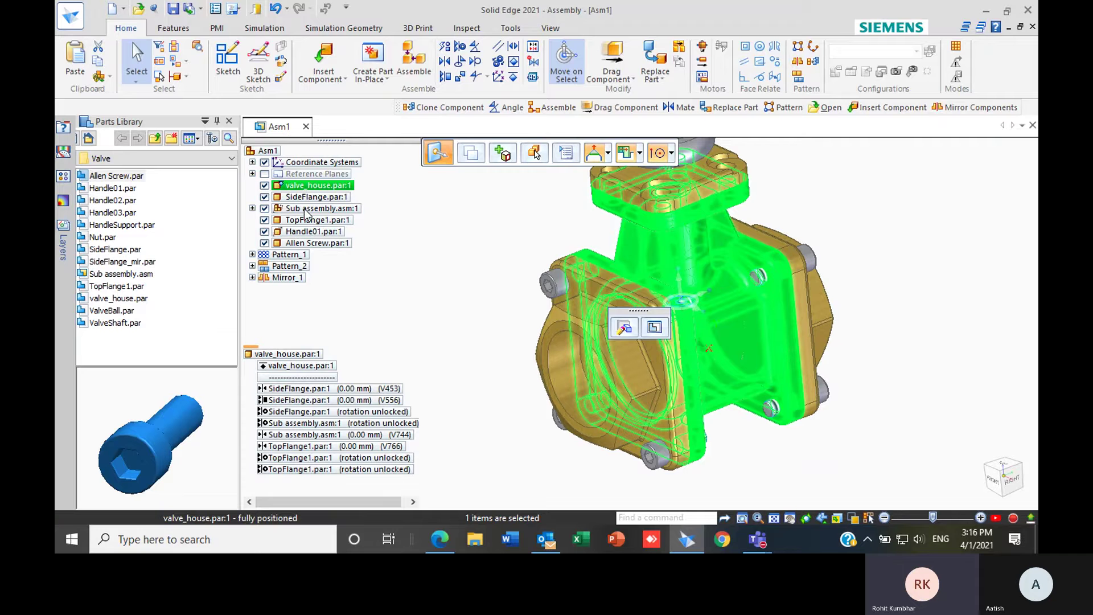
# - Delete both relationships between the original Allen screw and the side flange, leaving the screw free
pyautogui.click(319, 242)
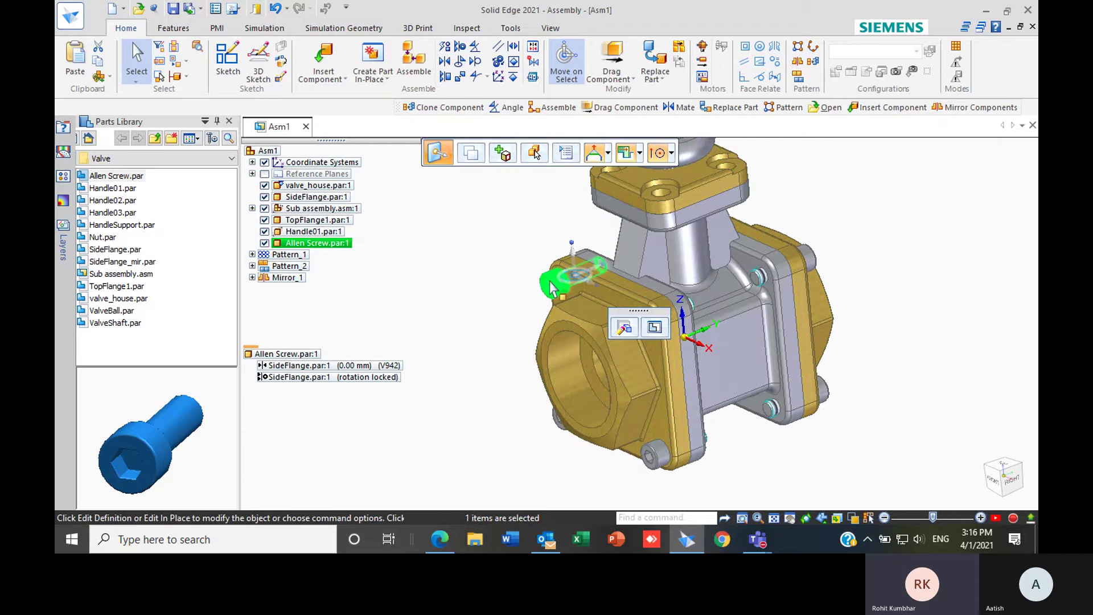
pyautogui.click(318, 365)
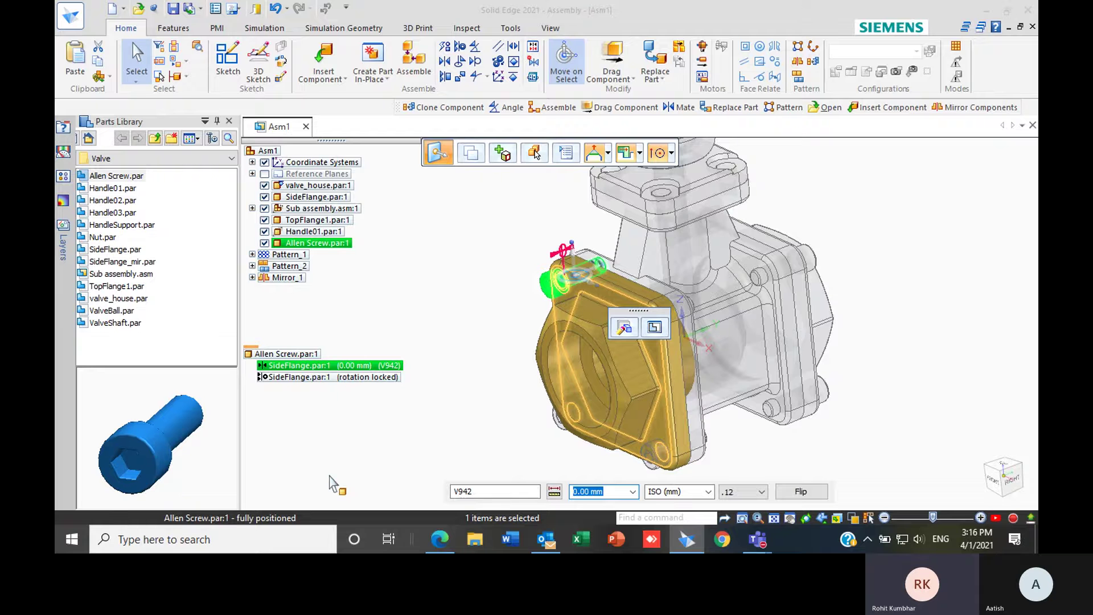
pyautogui.keyDown('shift'); pyautogui.click(357, 375); pyautogui.keyUp('shift')
pyautogui.press('Delete')
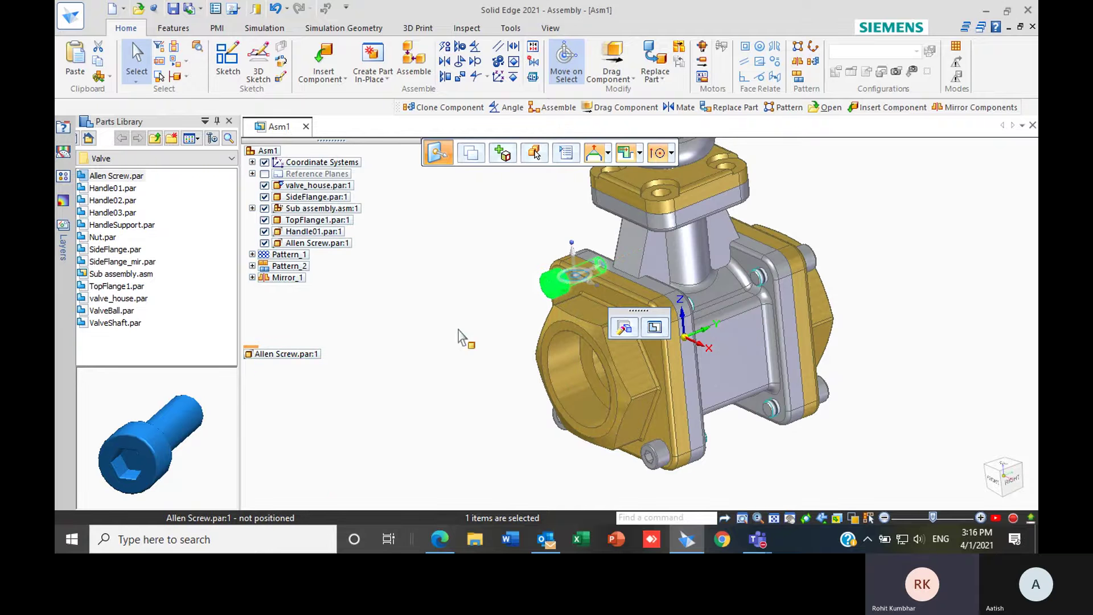
pyautogui.scroll(2, 655, 360)
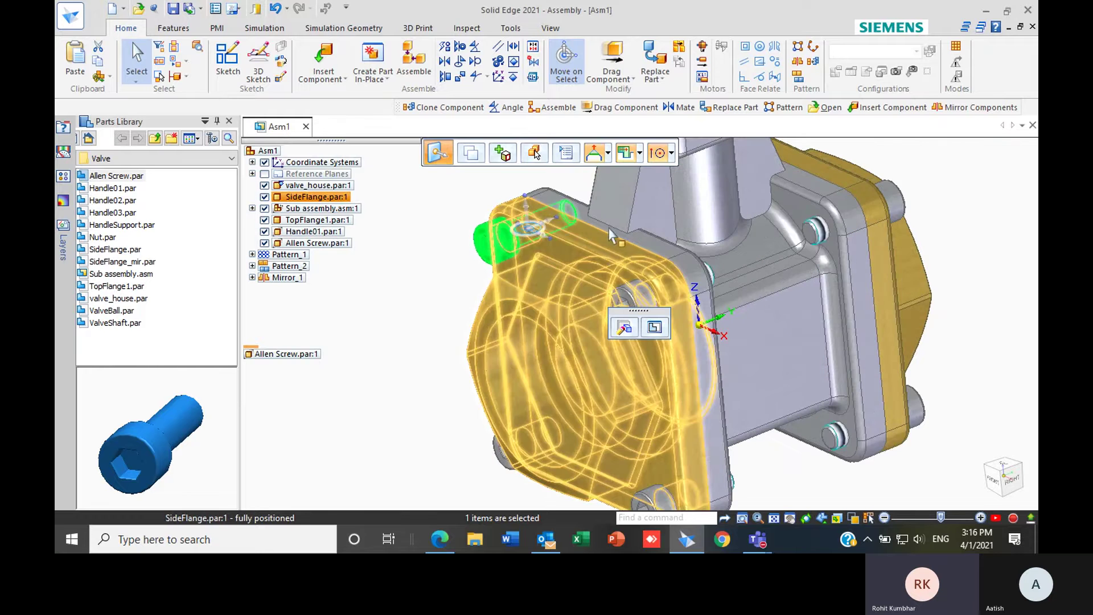
pyautogui.click(400, 307)
# - Start Drag Component with the default analysis options and pull the original Allen screw out of its side flange hole
pyautogui.scroll(-2, 461, 309)
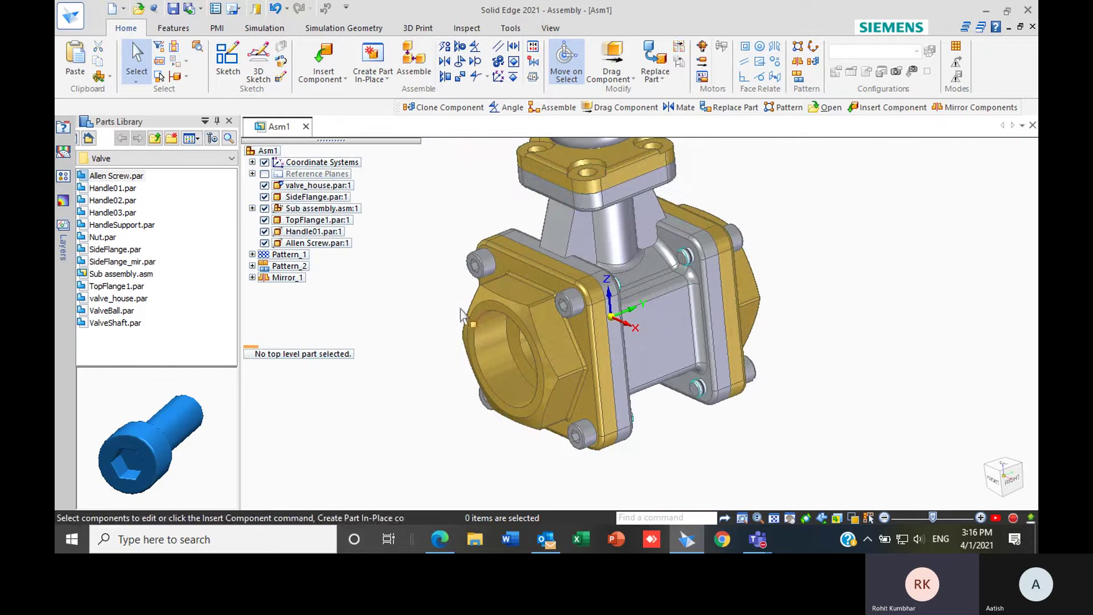
pyautogui.click(623, 53)
pyautogui.click(666, 178)
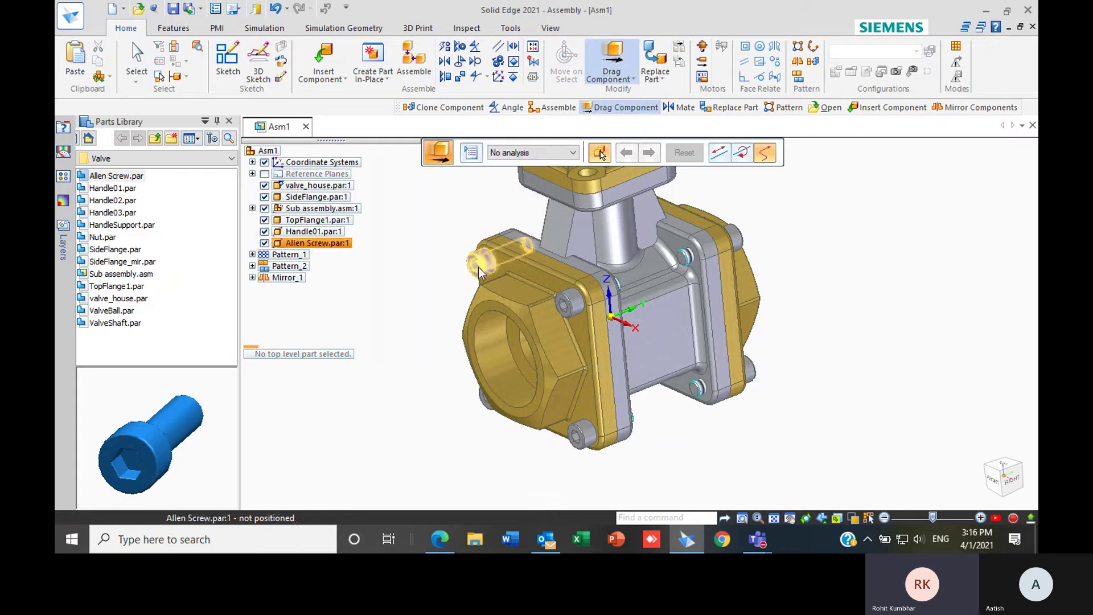
pyautogui.moveTo(487, 268); pyautogui.dragTo(412, 288)
pyautogui.moveTo(545, 353); pyautogui.dragTo(685, 316, button='middle')
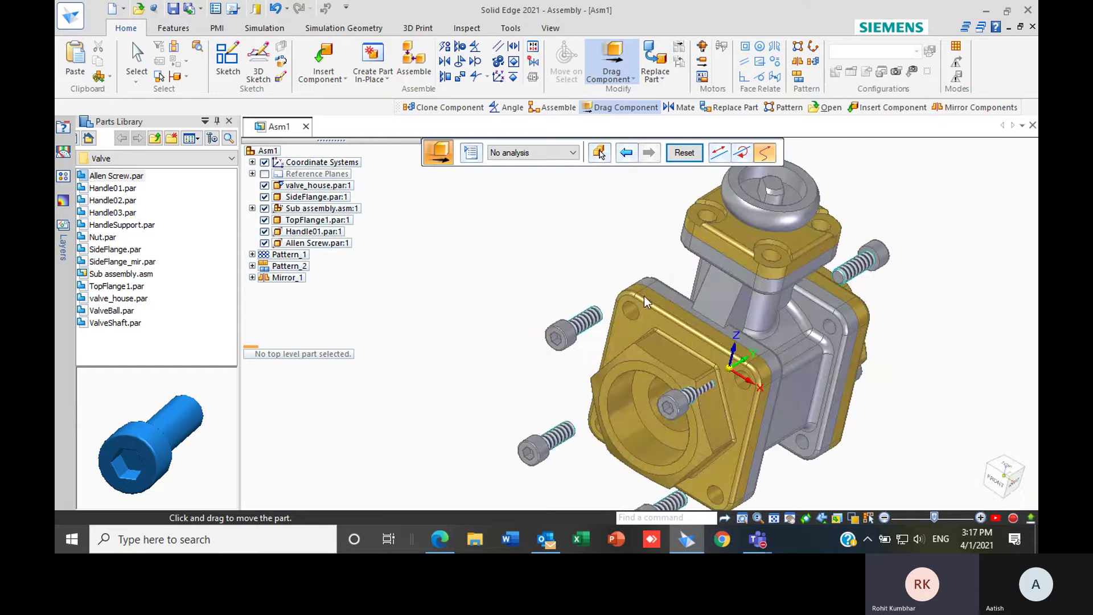
# - Try to axially align the Allen screw's shank with the side flange's upper corner hole, leaving rotation unlocked
pyautogui.scroll(3, 650, 317)
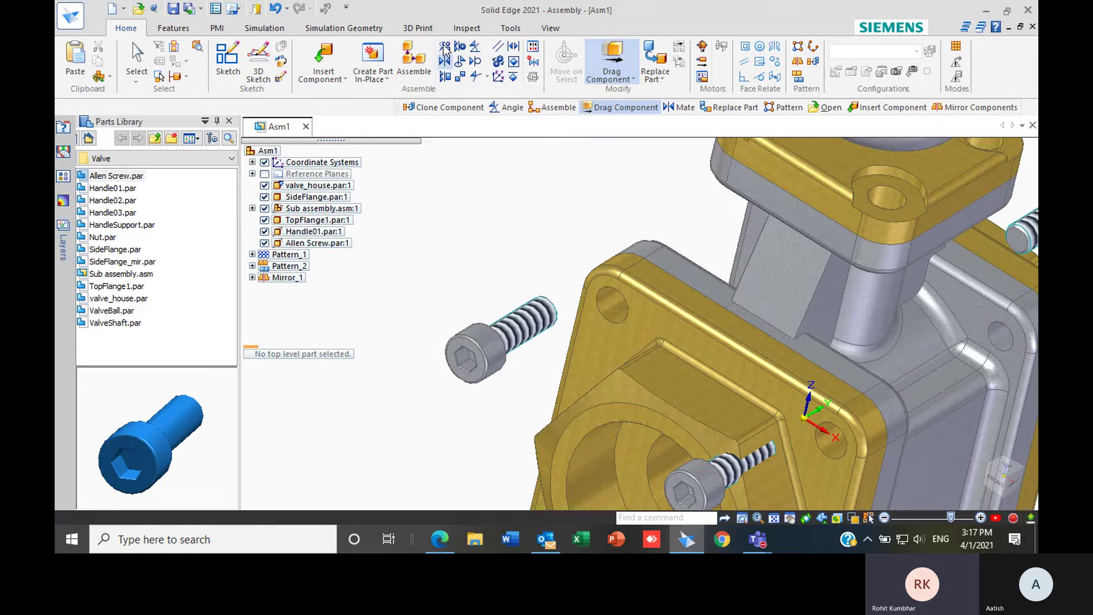
pyautogui.click(460, 46)
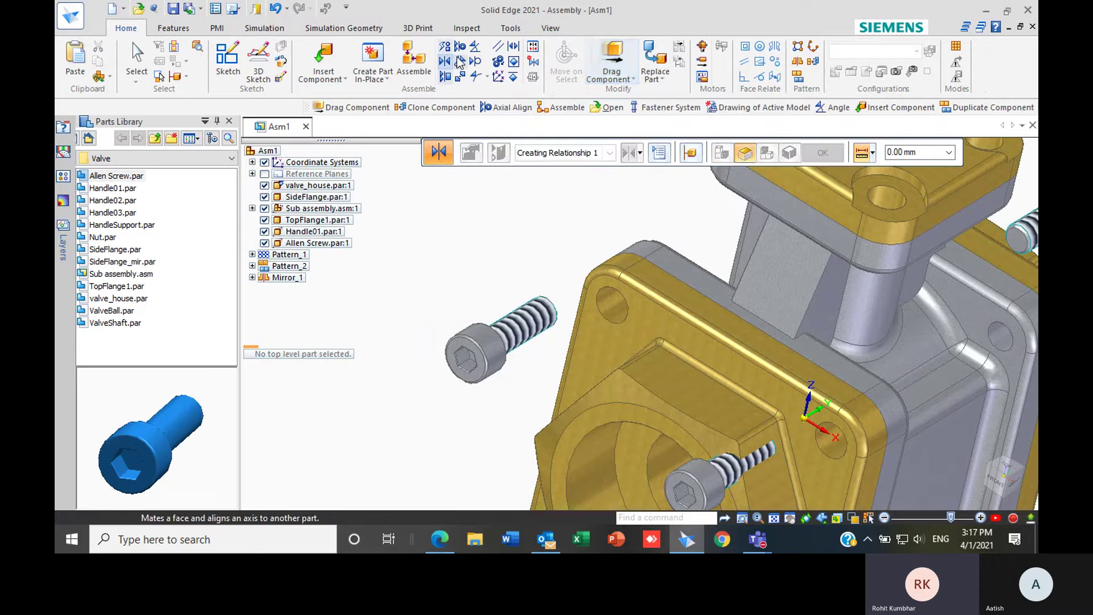
pyautogui.click(527, 316)
pyautogui.click(609, 310)
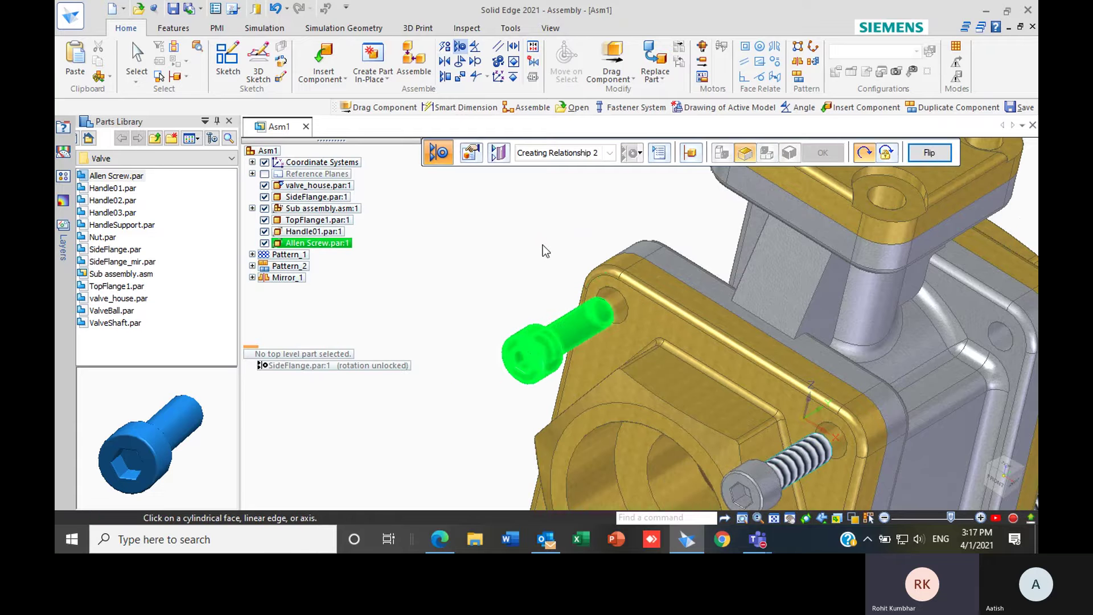
pyautogui.press('Escape')
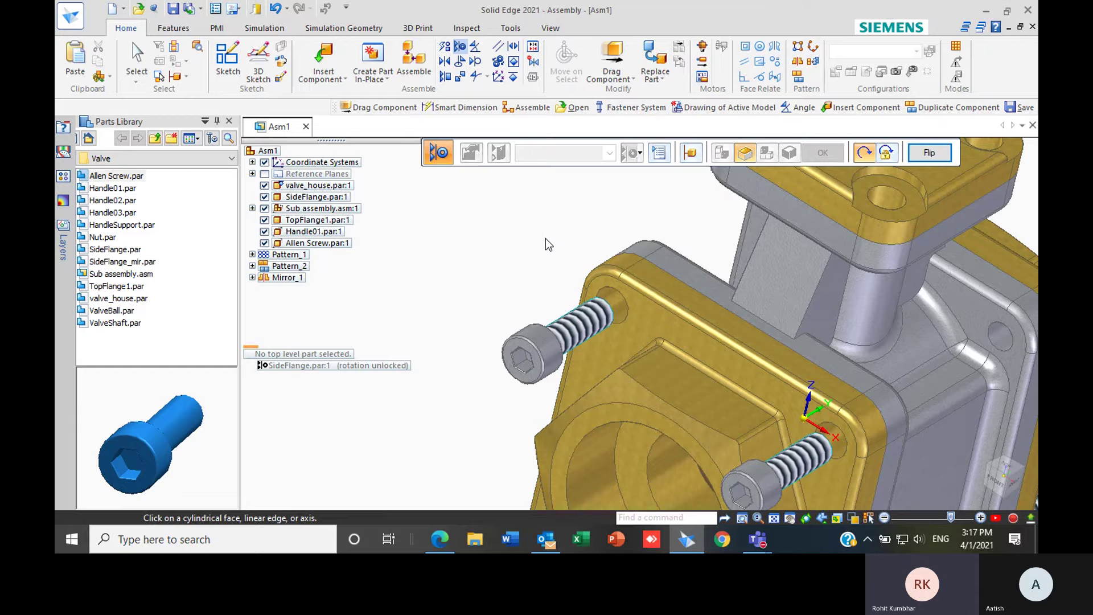
pyautogui.press('Escape')
# - Use Drag Component with the default analysis options to move the original Allen screw well away from the side flange
pyautogui.scroll(-5, 525, 290)
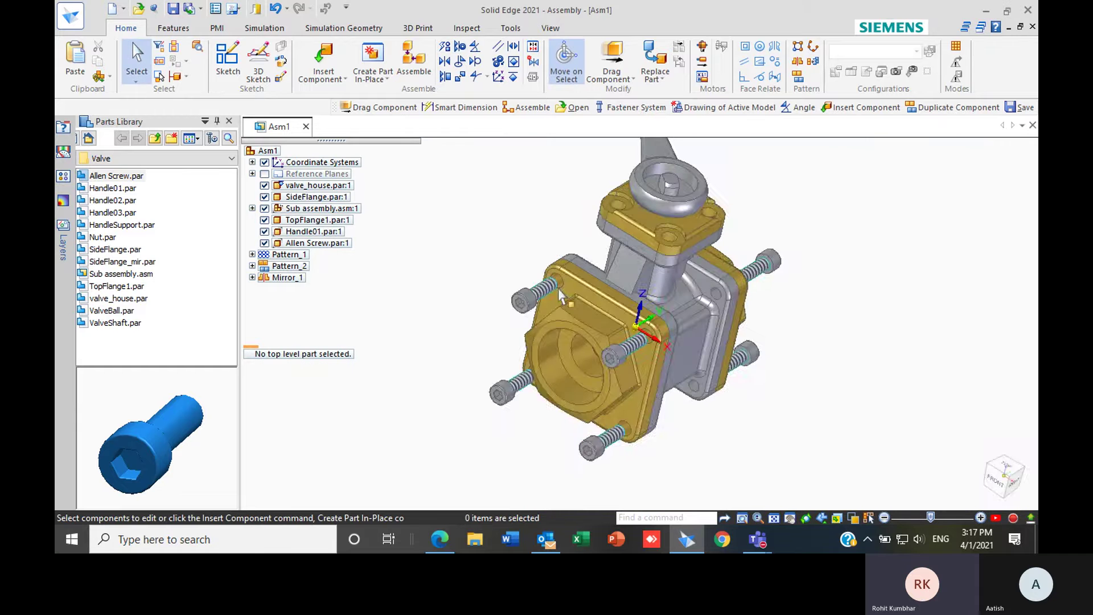
pyautogui.moveTo(592, 309); pyautogui.dragTo(482, 313, button='middle')
pyautogui.scroll(4, 551, 296)
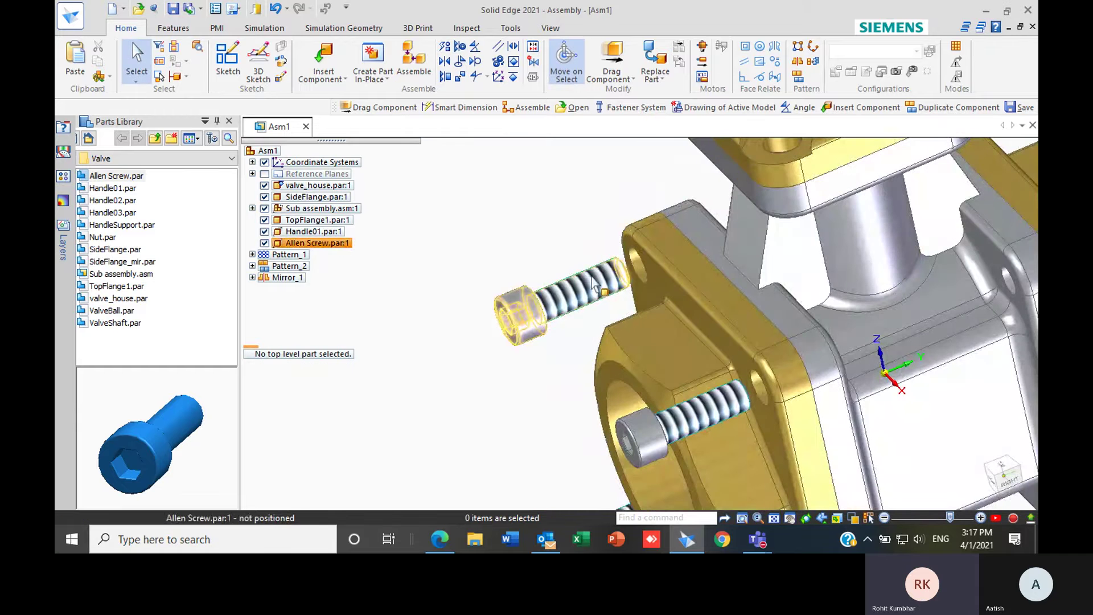
pyautogui.scroll(-3, 576, 279)
pyautogui.click(567, 284)
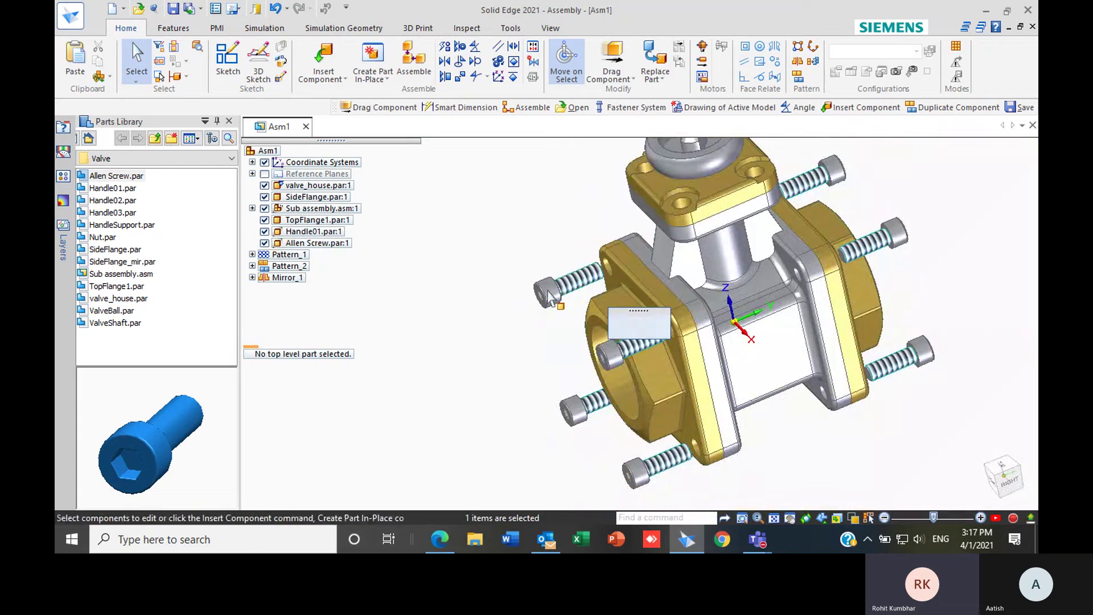
pyautogui.click(553, 236)
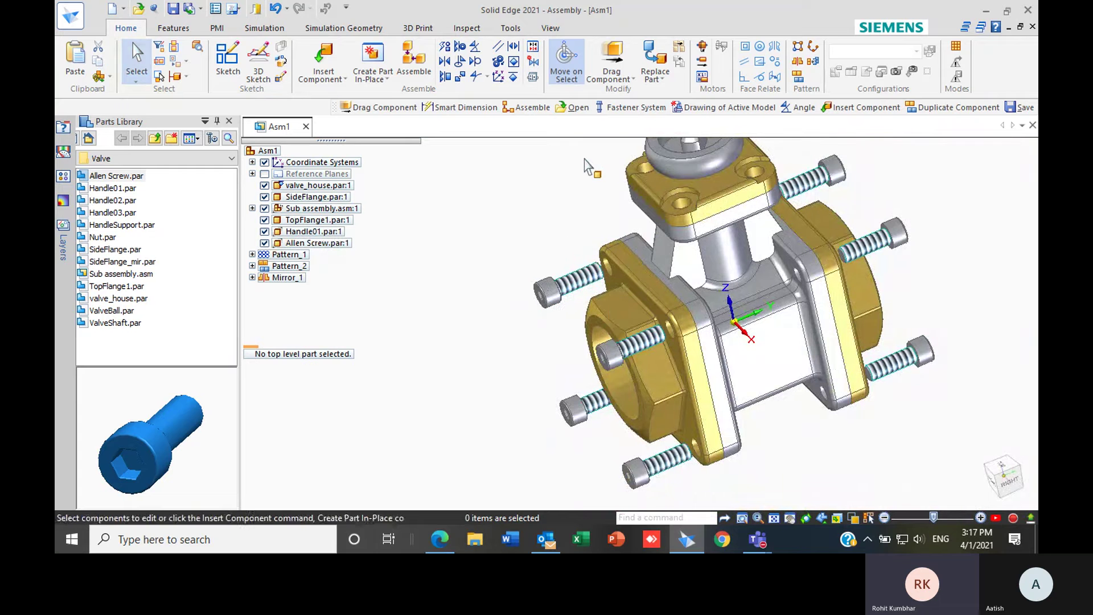
pyautogui.click(605, 82)
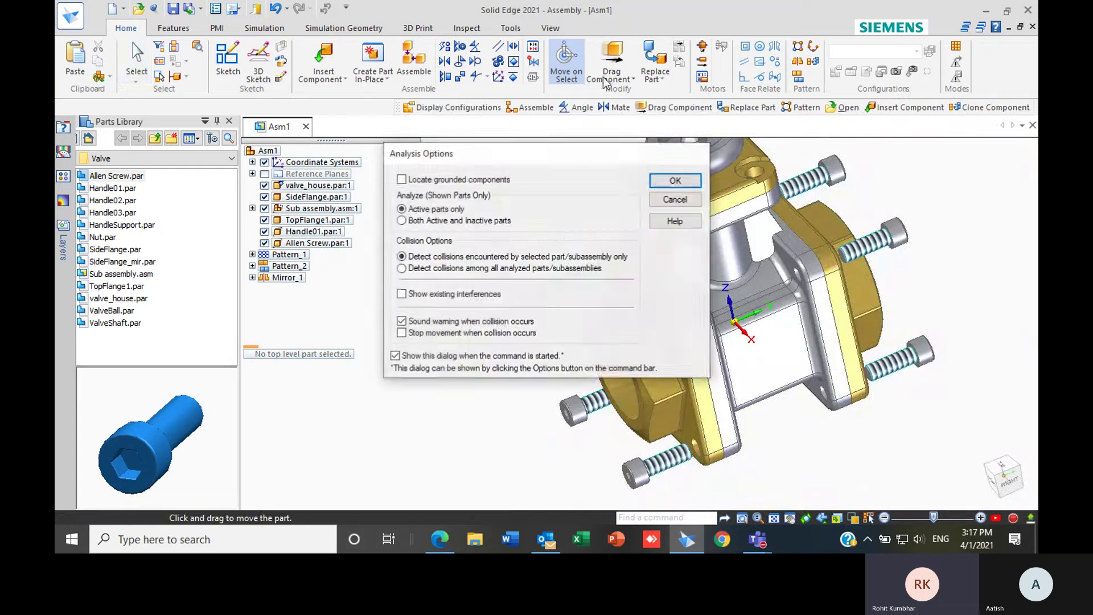
pyautogui.click(675, 180)
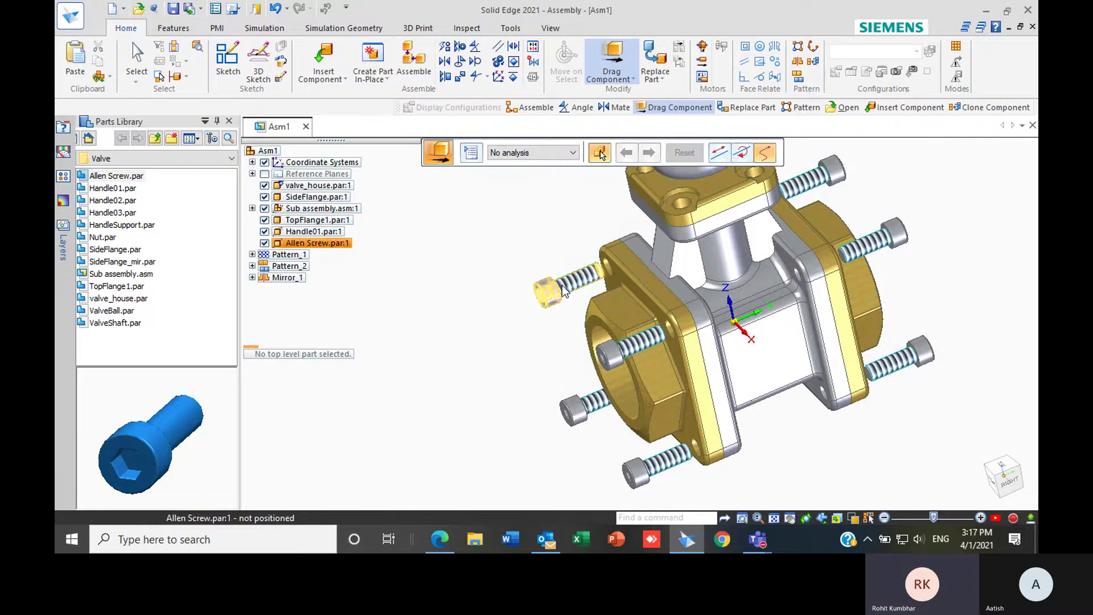
pyautogui.moveTo(569, 269); pyautogui.dragTo(440, 332)
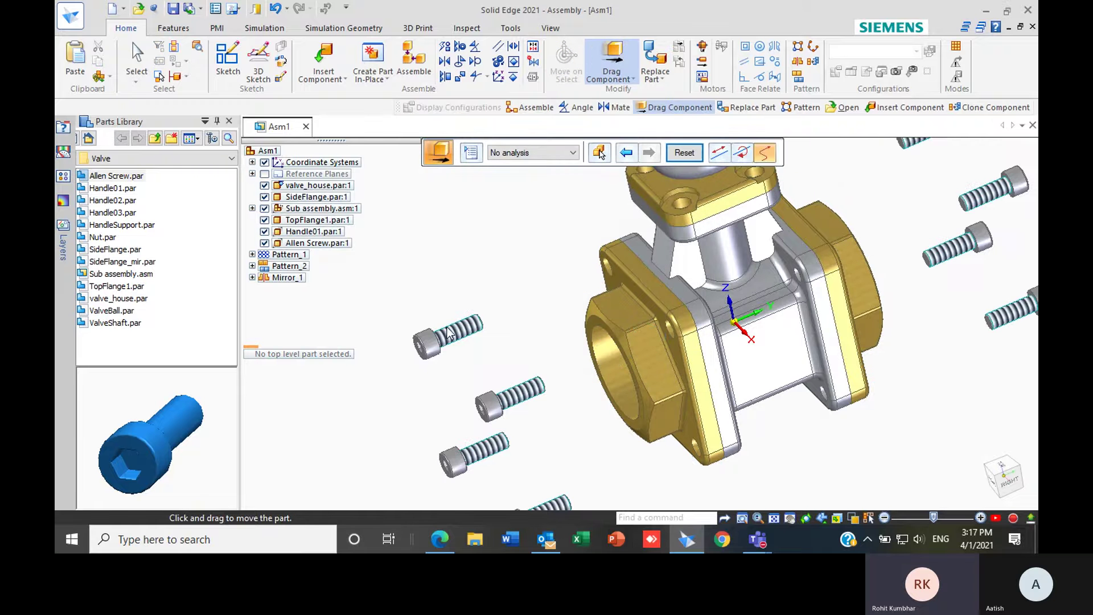
# - Move the original Allen screw back closer to the side flange with free movement and inspect the top flange
pyautogui.scroll(-3, 595, 340)
pyautogui.moveTo(595, 340); pyautogui.dragTo(607, 356, button='middle')
pyautogui.scroll(3, 607, 356)
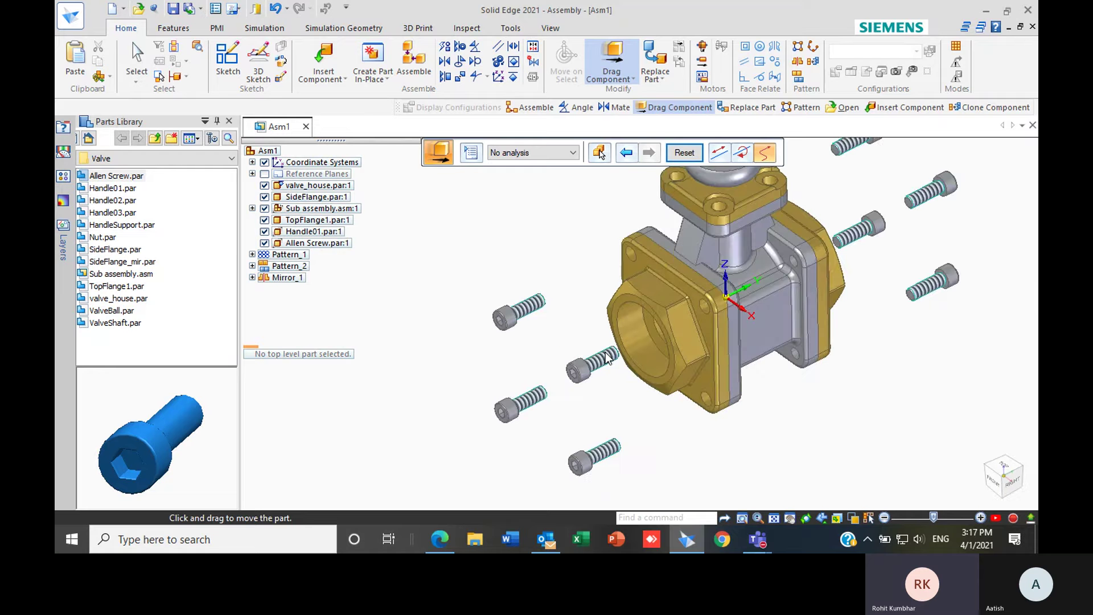
pyautogui.scroll(-3, 703, 423)
pyautogui.moveTo(703, 423); pyautogui.dragTo(591, 333, button='middle')
pyautogui.moveTo(580, 340); pyautogui.dragTo(624, 356)
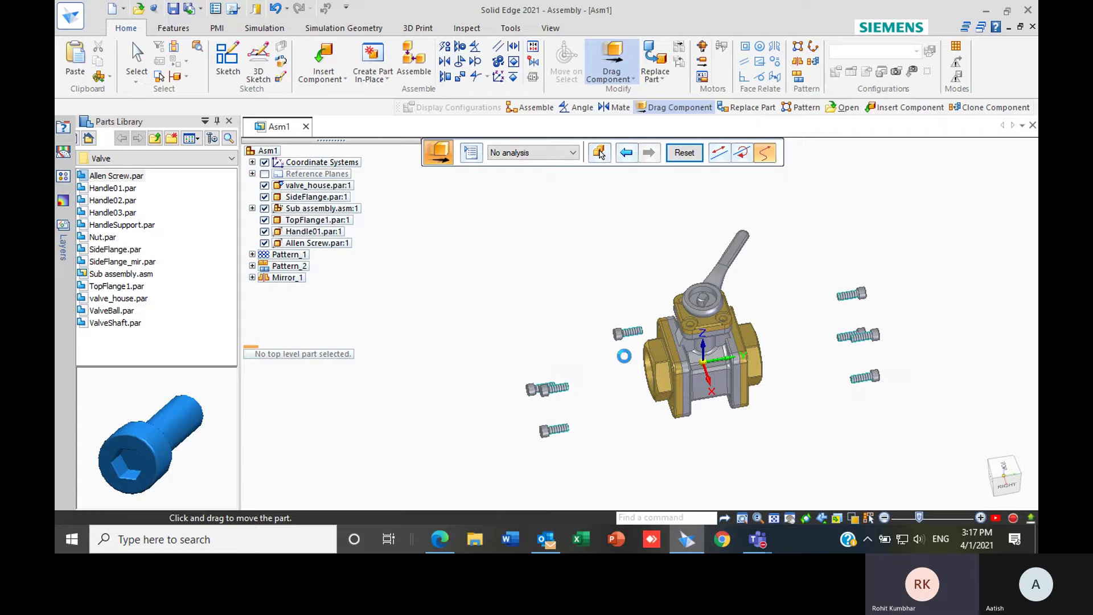
pyautogui.scroll(4, 654, 321)
pyautogui.moveTo(654, 321); pyautogui.dragTo(586, 288, button='middle')
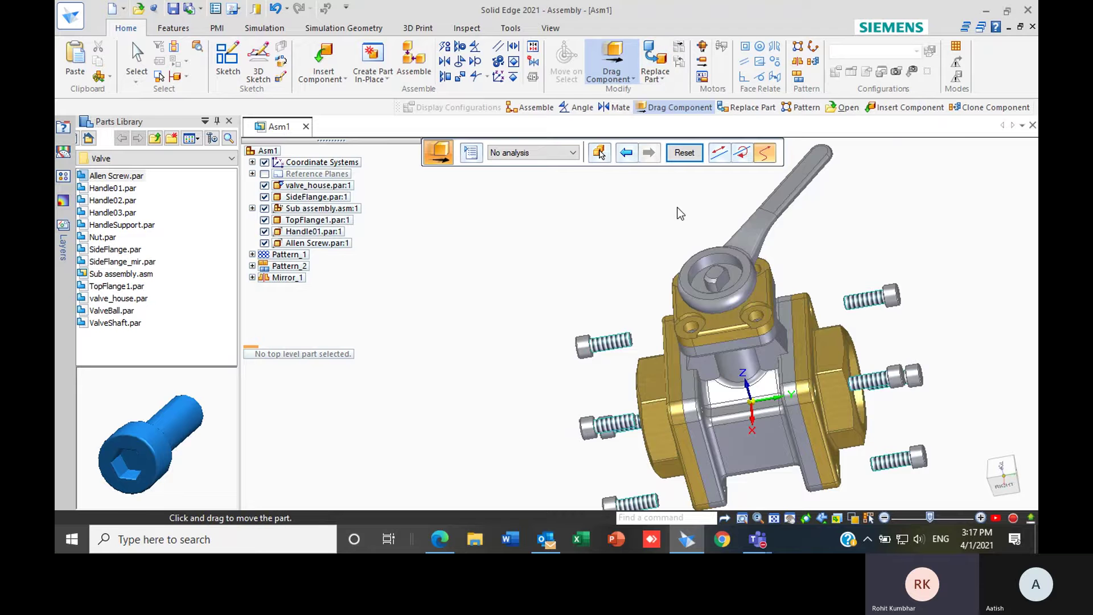
pyautogui.scroll(3, 666, 199)
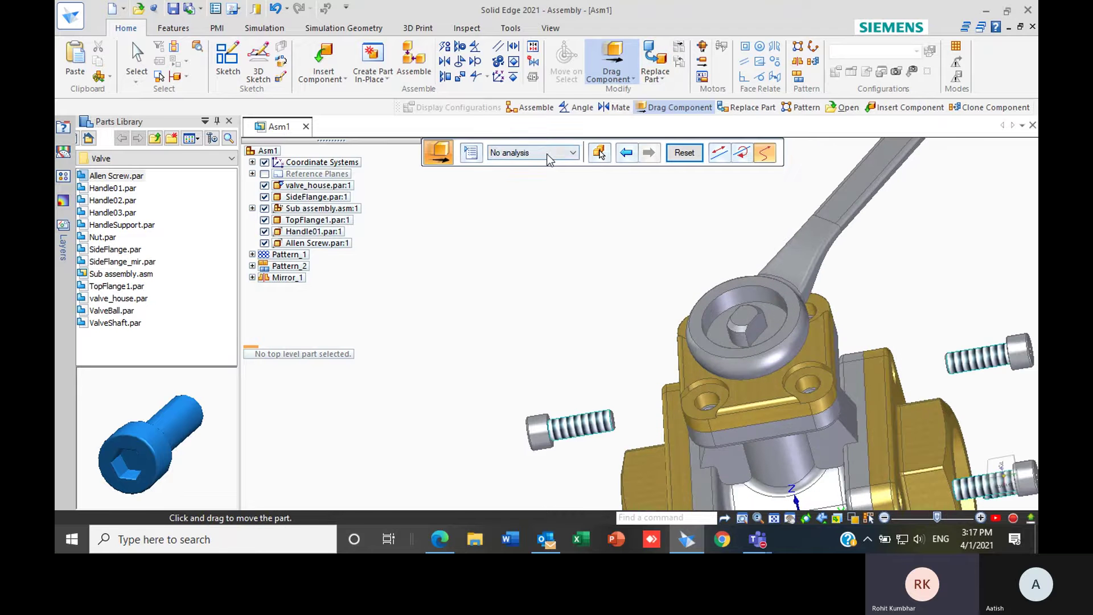
# - Mate the original Allen screw's head to the side flange's outer face with a 0.00 mm offset and restore the isometric view
pyautogui.click(445, 63)
pyautogui.moveTo(601, 422); pyautogui.dragTo(661, 423, button='middle')
pyautogui.click(571, 406)
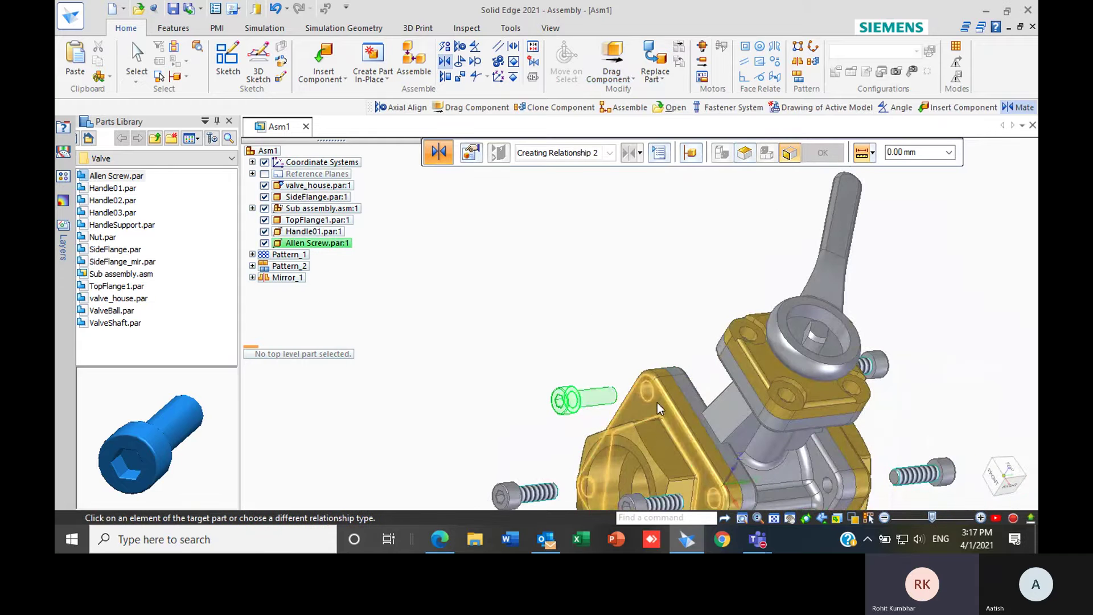
pyautogui.click(657, 402)
pyautogui.press('Escape')
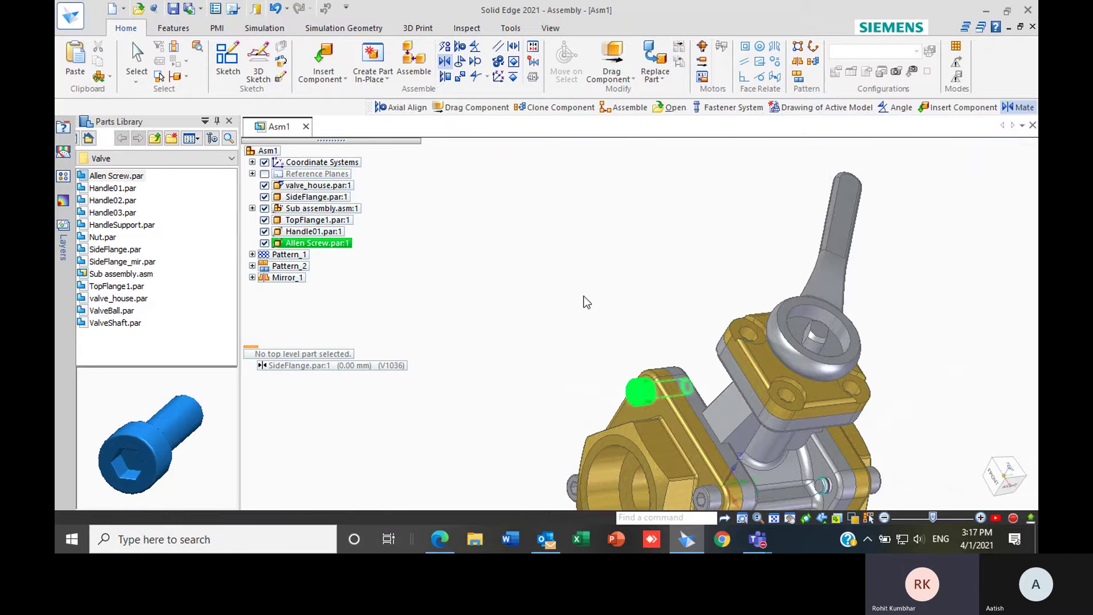
pyautogui.scroll(3, 679, 415)
pyautogui.scroll(-6, 679, 415)
pyautogui.moveTo(680, 416); pyautogui.dragTo(693, 377, button='middle')
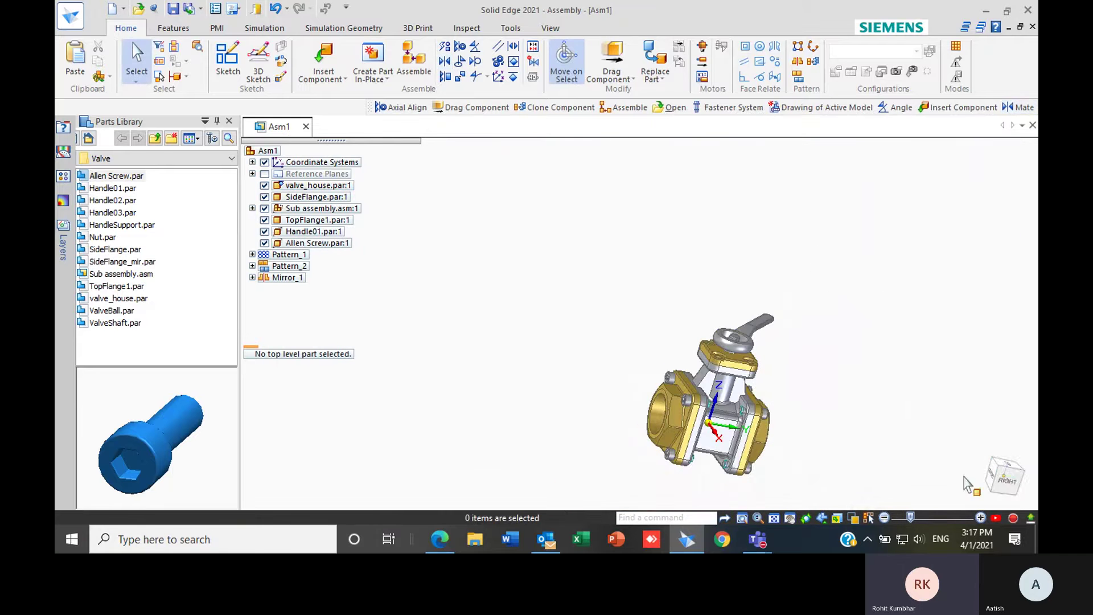
pyautogui.click(984, 500)
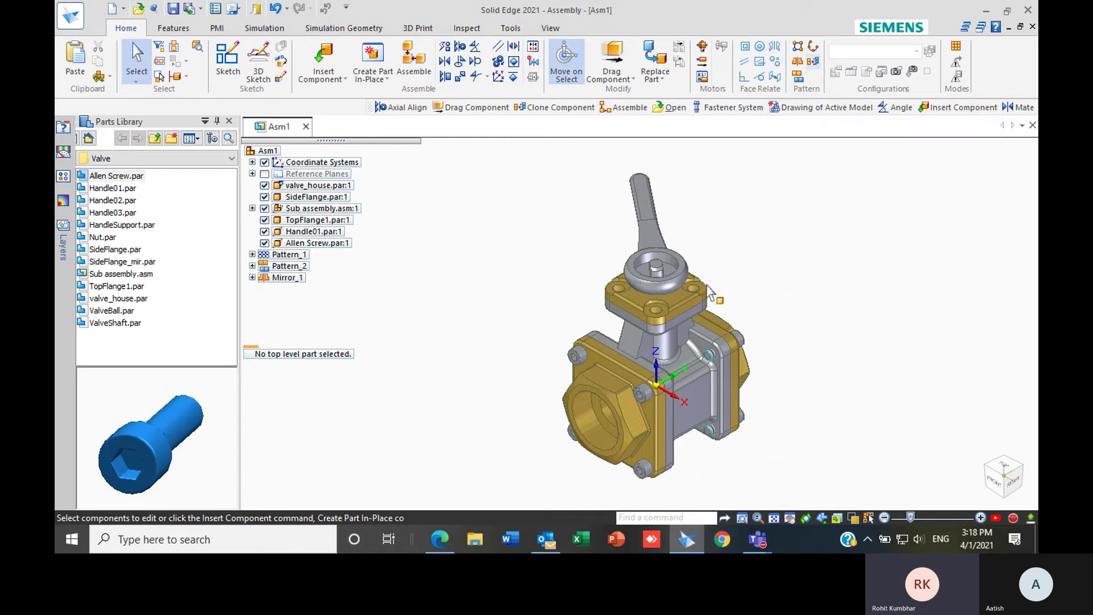
# - Start Clone Component and choose the original Allen screw in the side flange as the component to clone
pyautogui.click(799, 79)
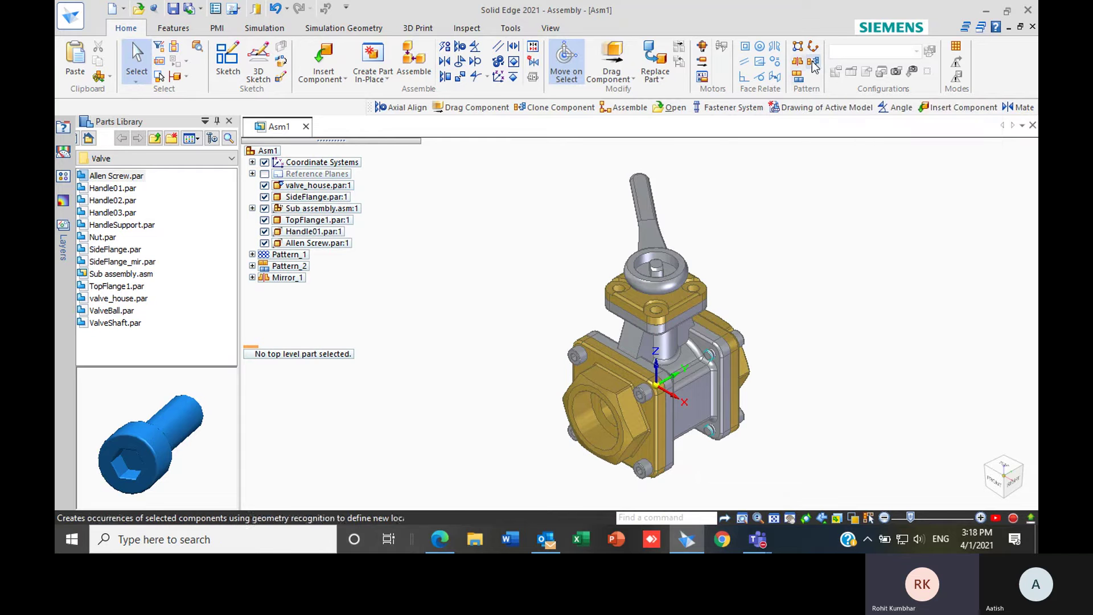
pyautogui.scroll(3, 631, 331)
pyautogui.scroll(2, 631, 332)
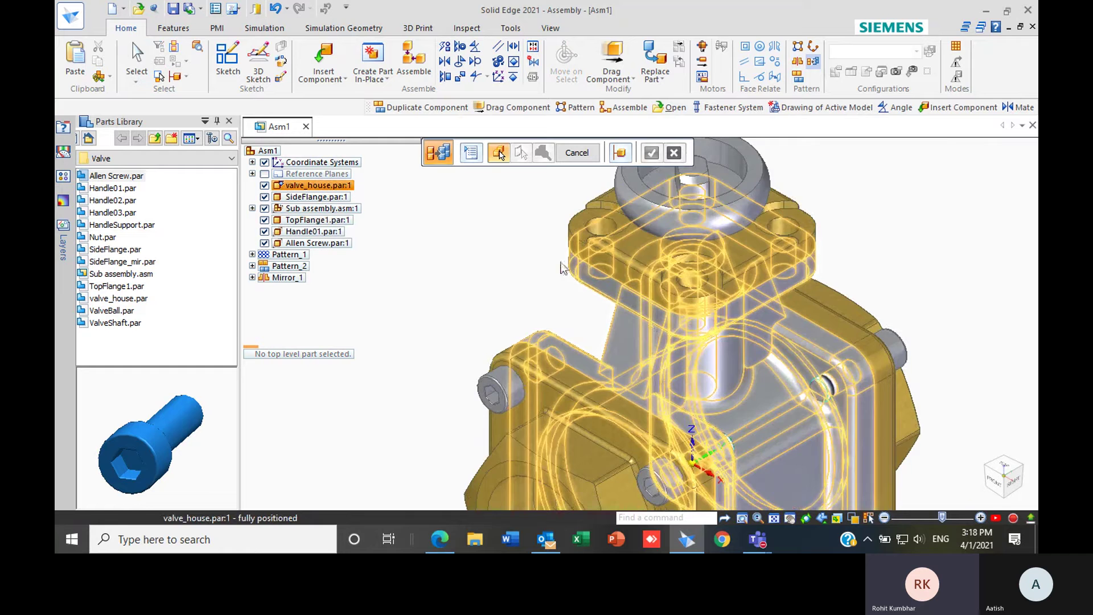
pyautogui.hotkey('ctrl', 'f')
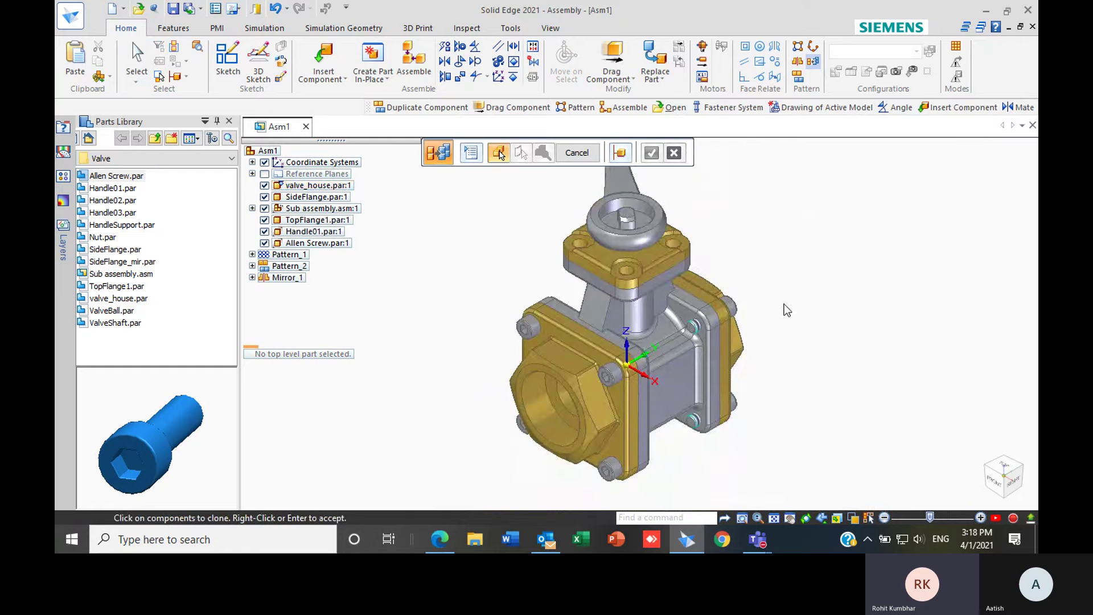
pyautogui.scroll(4, 554, 321)
pyautogui.scroll(-4, 580, 274)
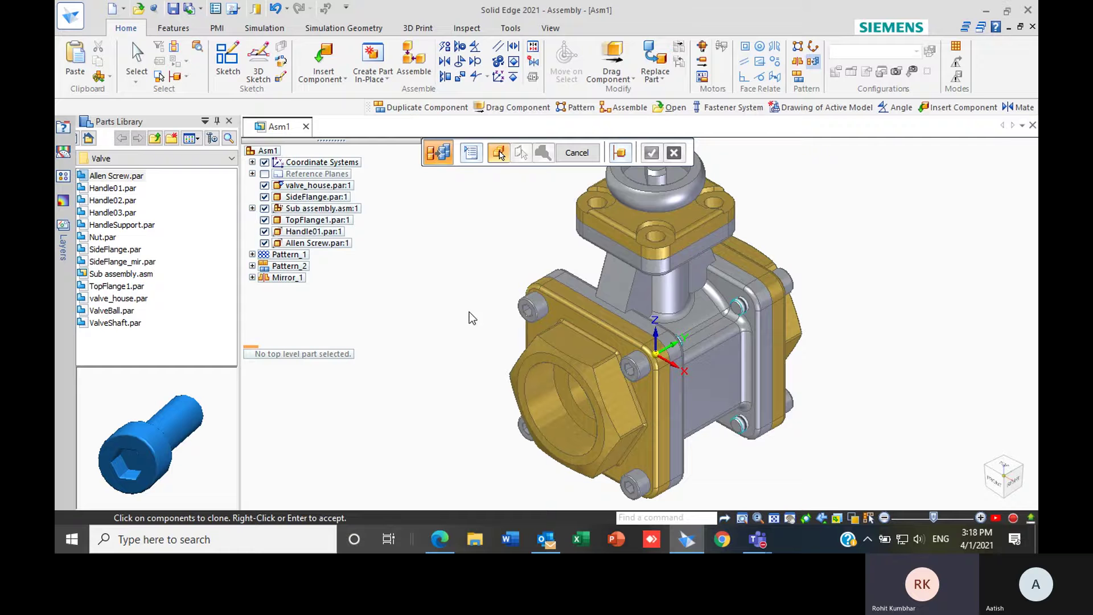
pyautogui.click(534, 317)
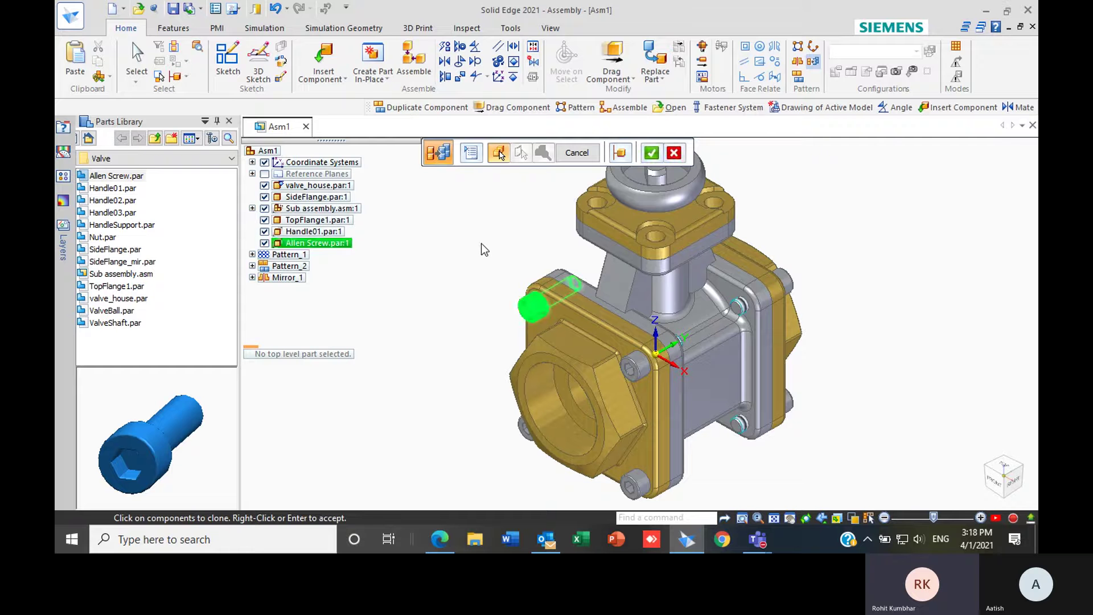
pyautogui.scroll(2, 480, 232)
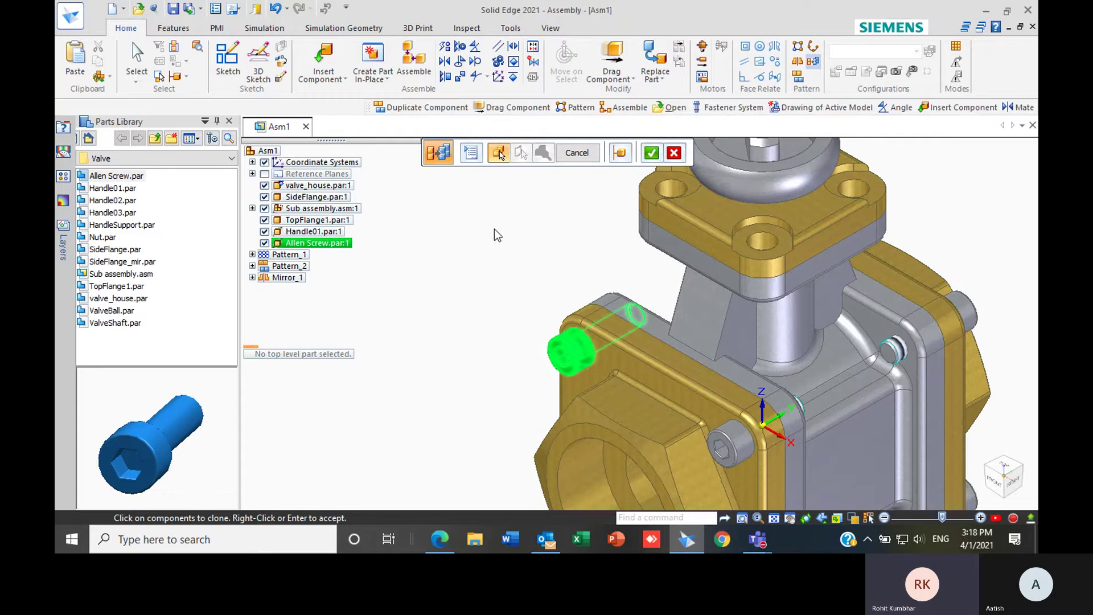
pyautogui.rightClick(502, 245)
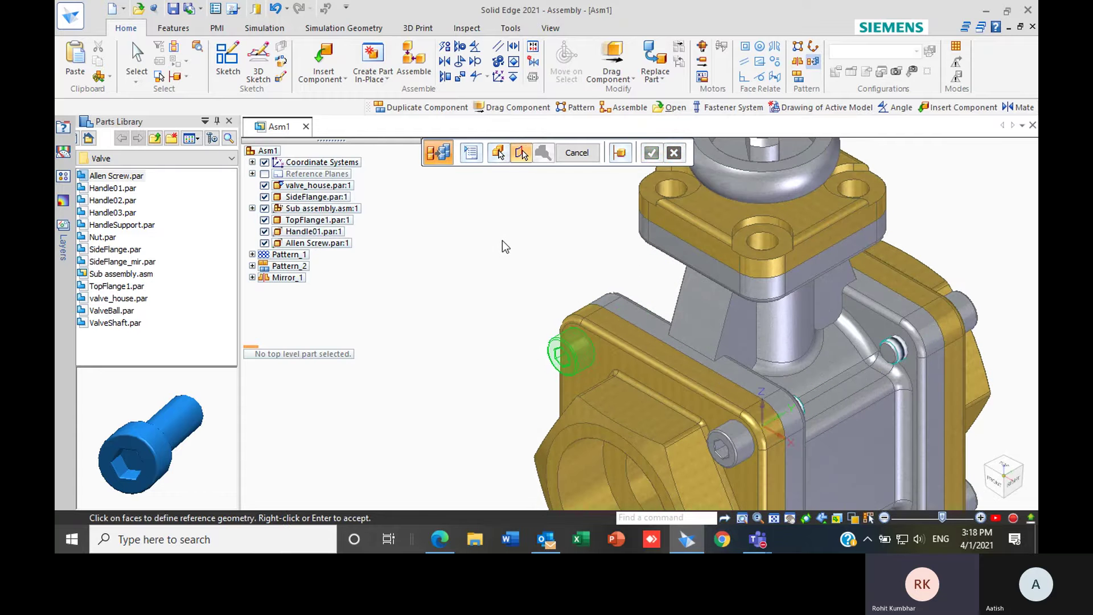
# - Define the side flange's hole face around the original Allen screw as the clone's reference geometry
pyautogui.scroll(2, 521, 307)
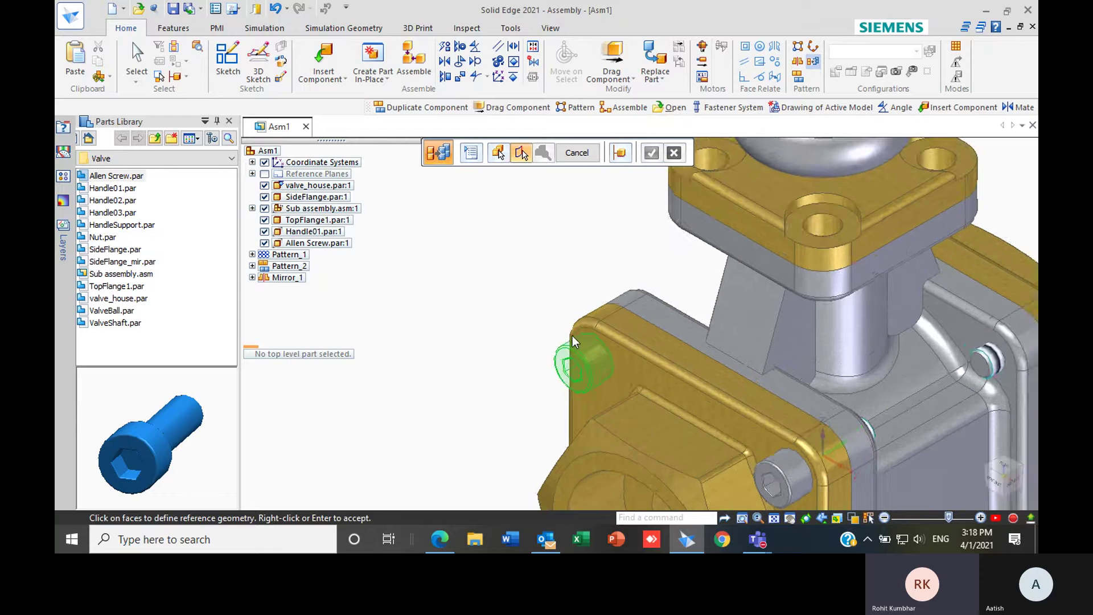
pyautogui.scroll(2, 597, 360)
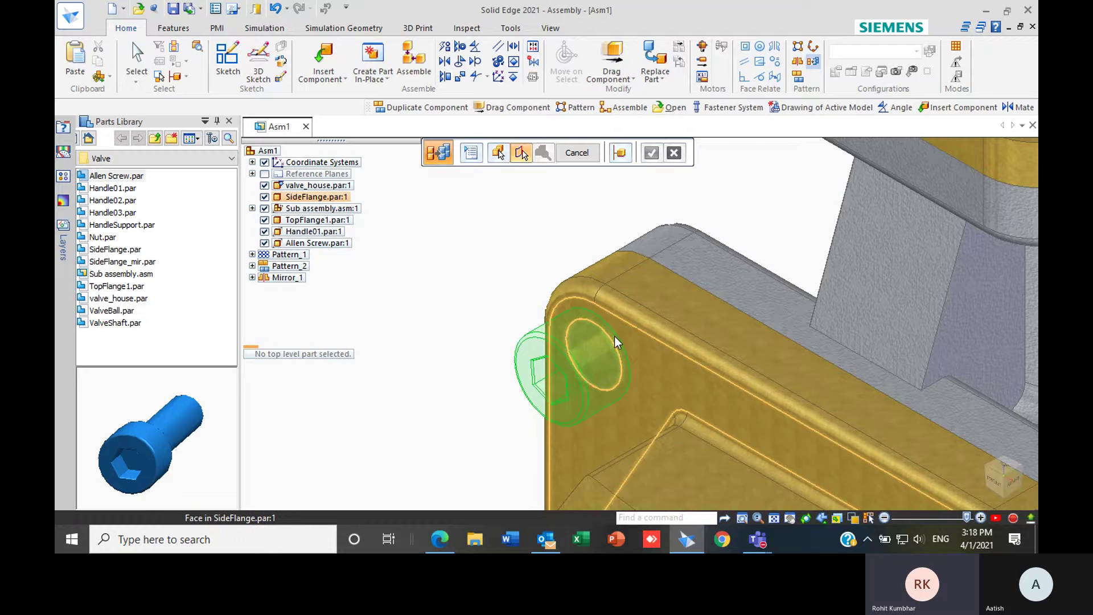
pyautogui.click(607, 351)
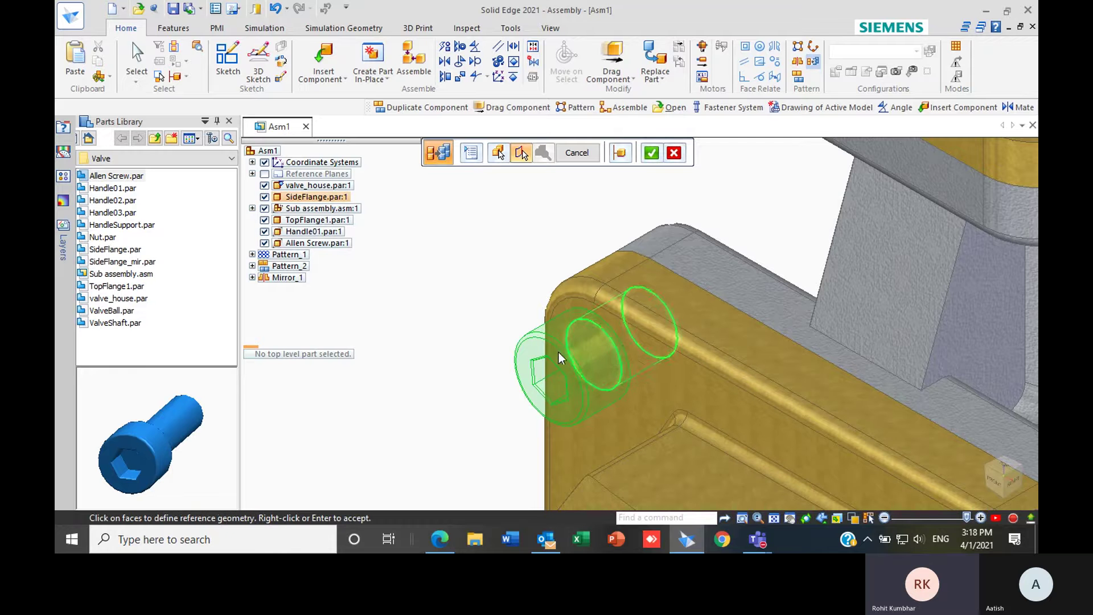
pyautogui.scroll(-3, 452, 360)
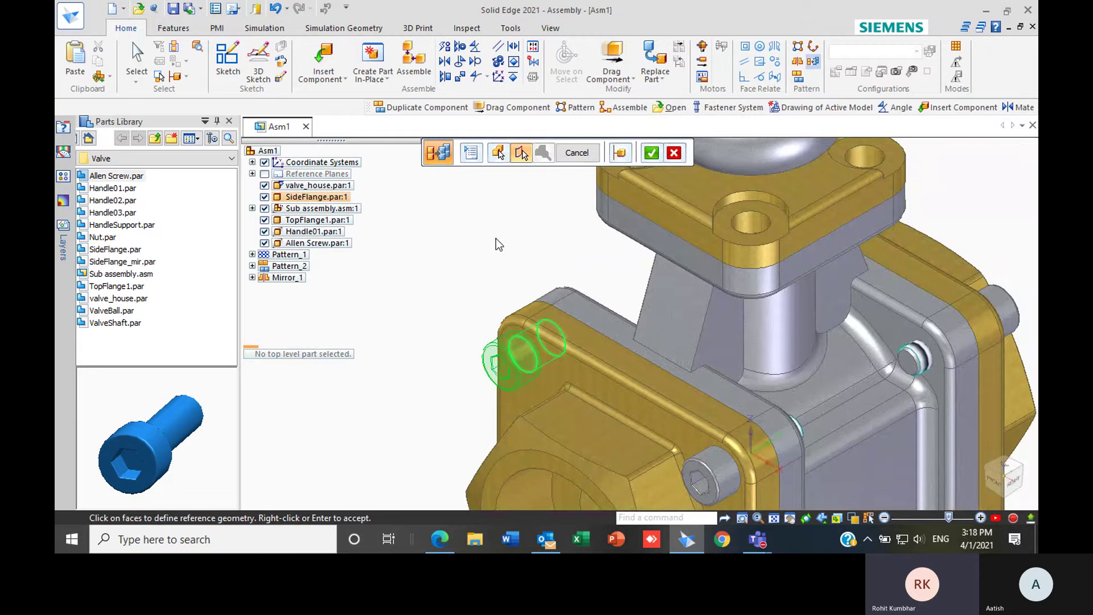
pyautogui.rightClick(499, 245)
# - Set TopFlange1 as the target component and accept it to place Allen screw clones in its holes
pyautogui.moveTo(588, 255); pyautogui.dragTo(521, 313, button='middle')
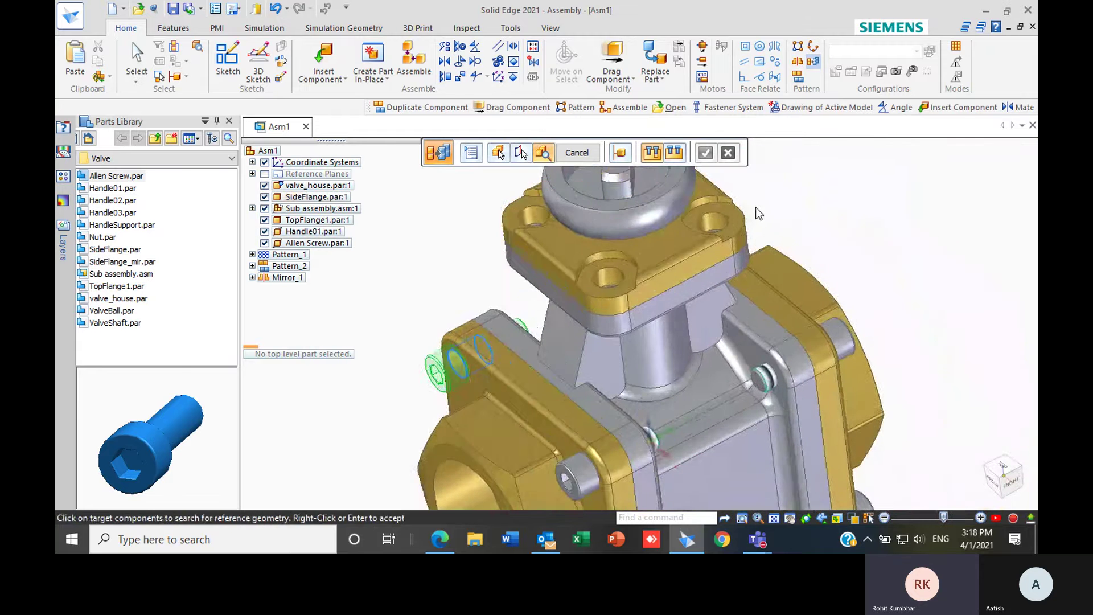
pyautogui.scroll(-3, 671, 250)
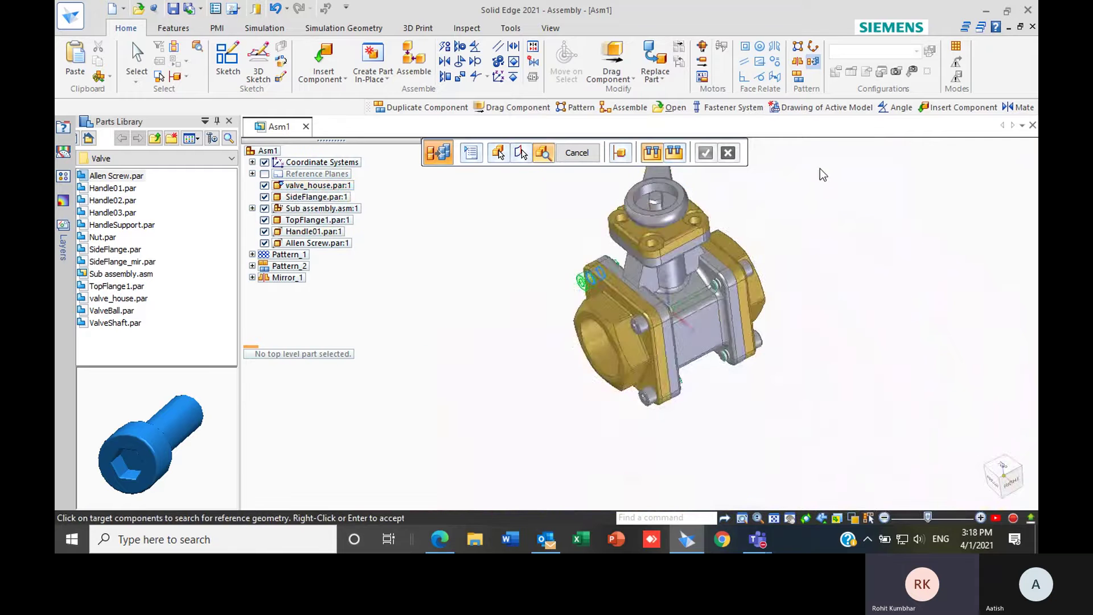
pyautogui.scroll(2, 816, 169)
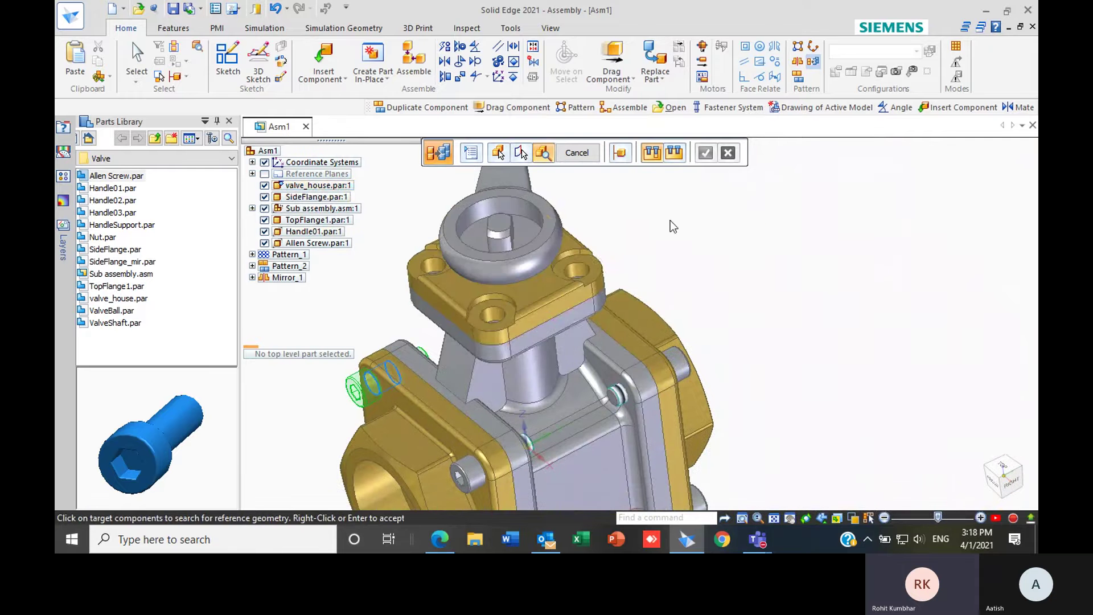
pyautogui.click(547, 286)
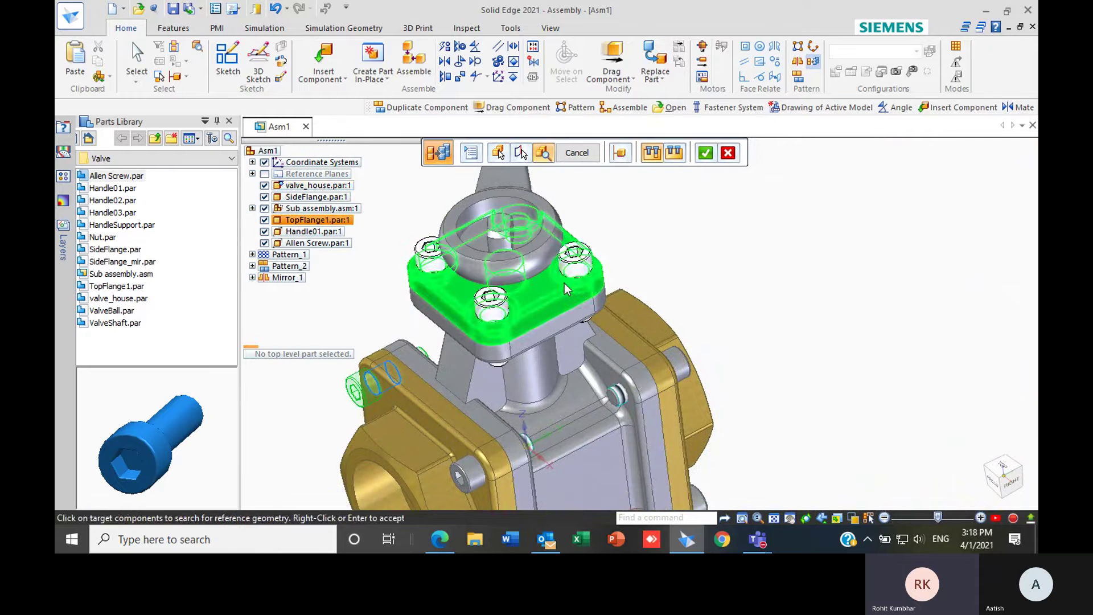
pyautogui.click(705, 152)
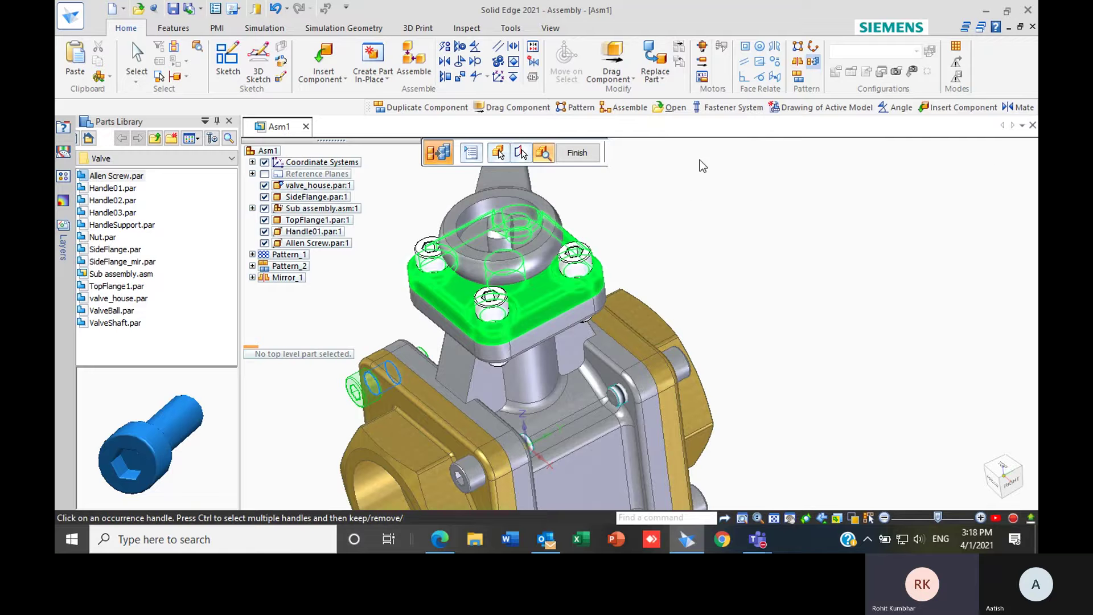
pyautogui.click(577, 152)
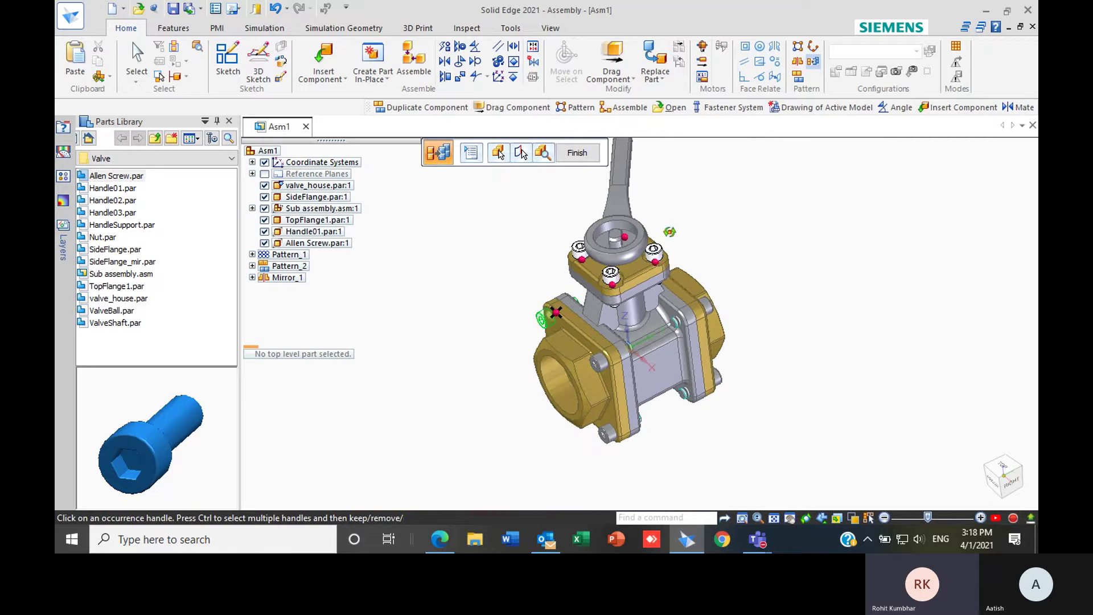
# - Exclude the cloned screw at the top flange's front corner hole and restore it
pyautogui.scroll(3, 565, 291)
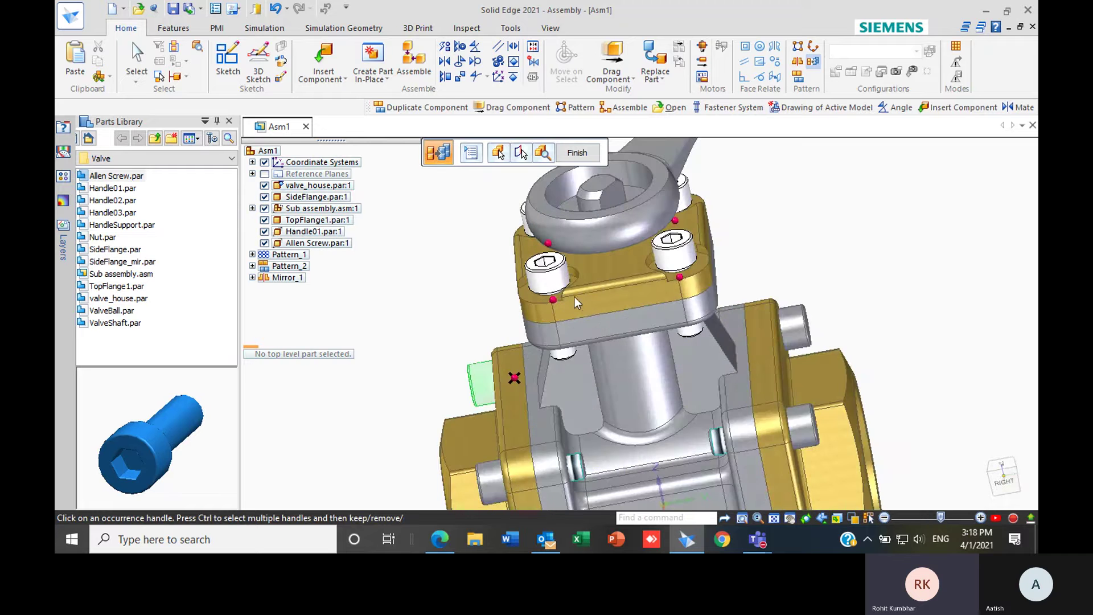
pyautogui.scroll(1, 565, 299)
pyautogui.scroll(-1, 589, 312)
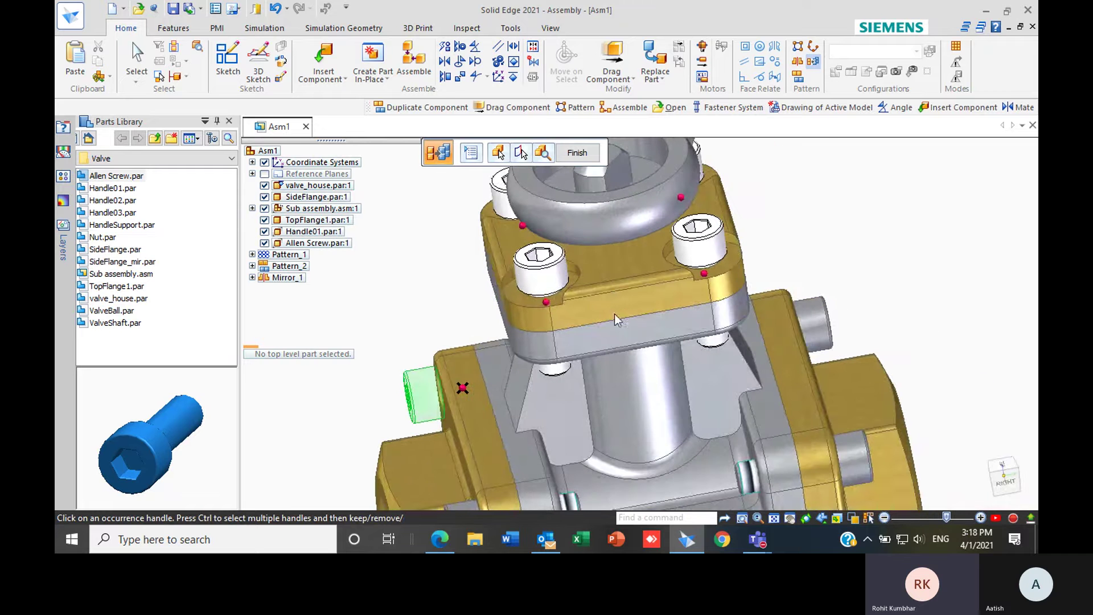
pyautogui.click(545, 302)
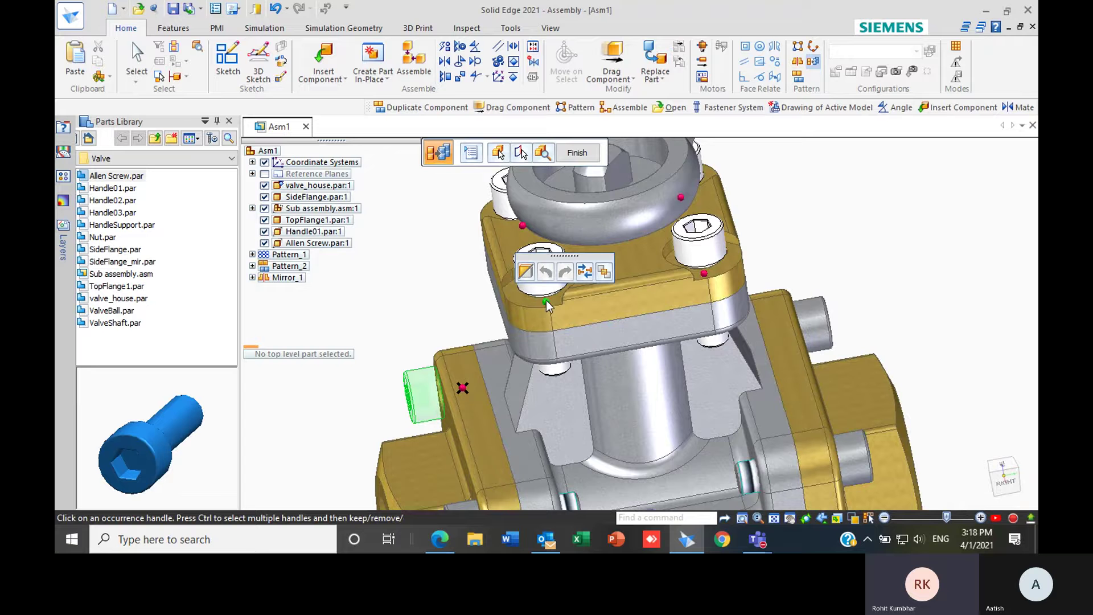
pyautogui.click(525, 274)
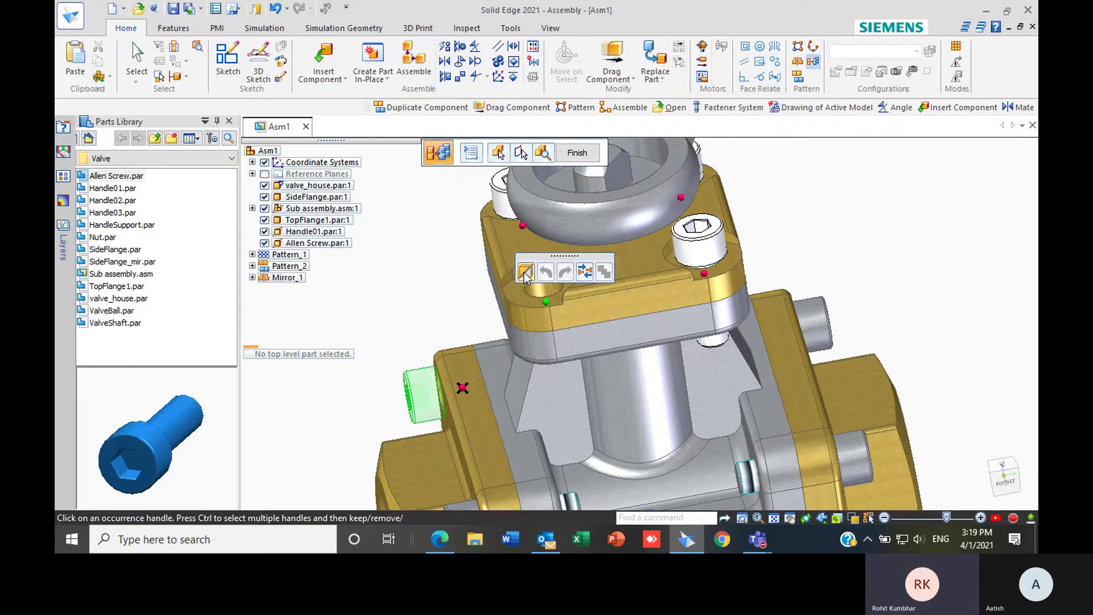
pyautogui.click(524, 275)
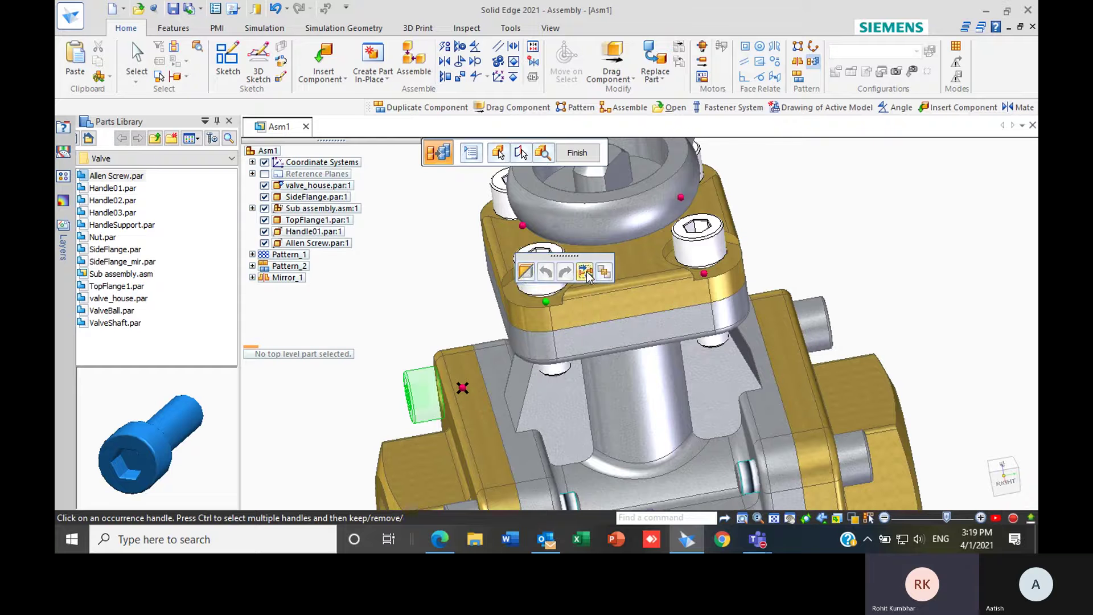
# - Flip the front corner clone upside down and back, and toggle its exclusion off and on again
pyautogui.moveTo(589, 279); pyautogui.dragTo(538, 255, button='middle')
pyautogui.moveTo(565, 262); pyautogui.dragTo(648, 272)
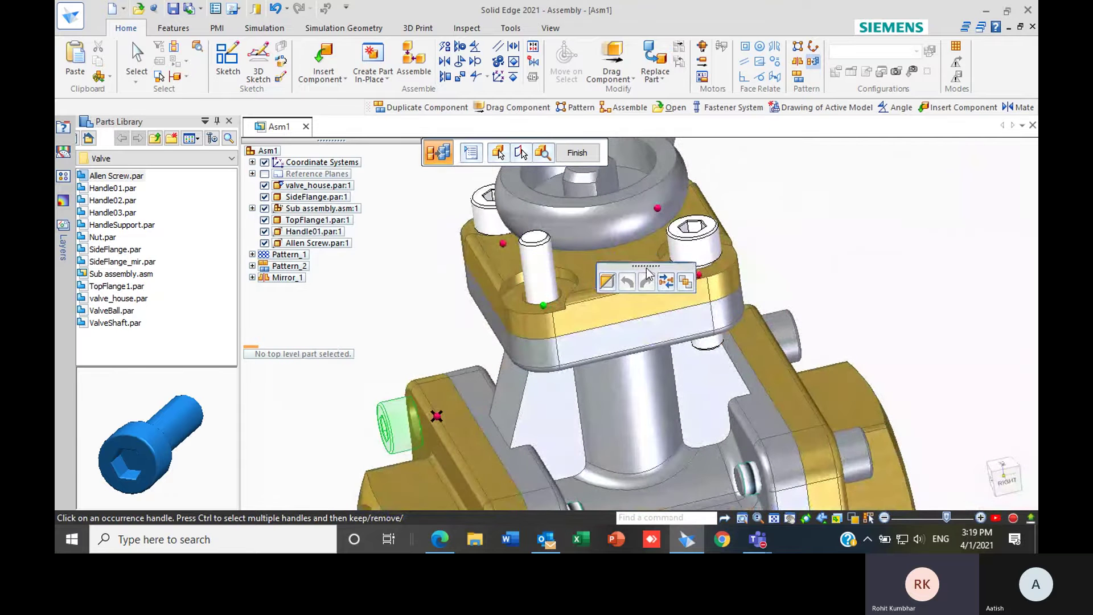
pyautogui.click(667, 282)
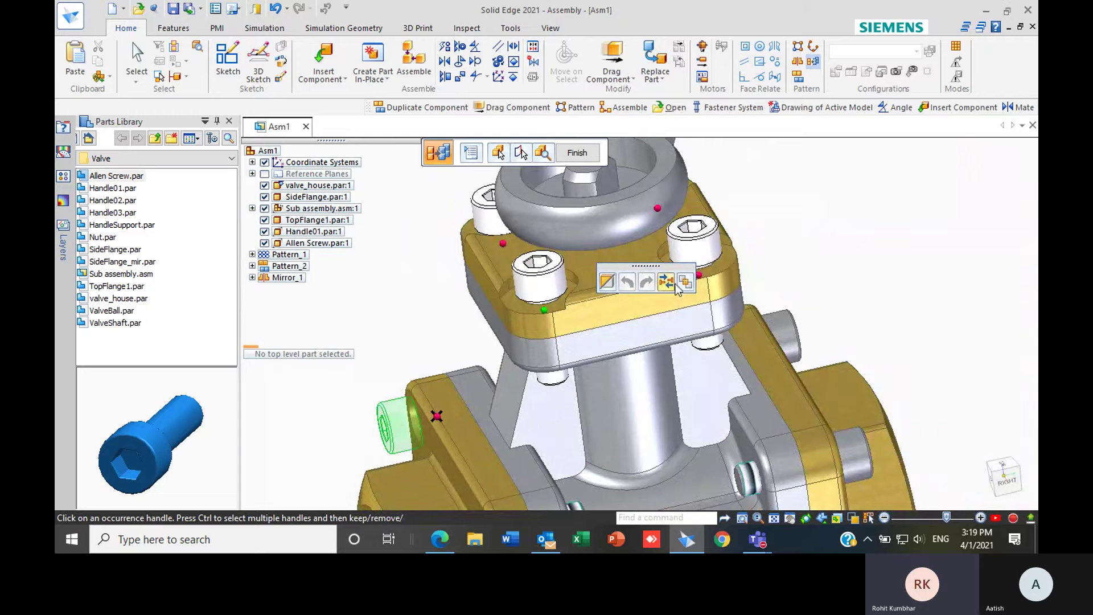
pyautogui.click(608, 281)
pyautogui.click(608, 281)
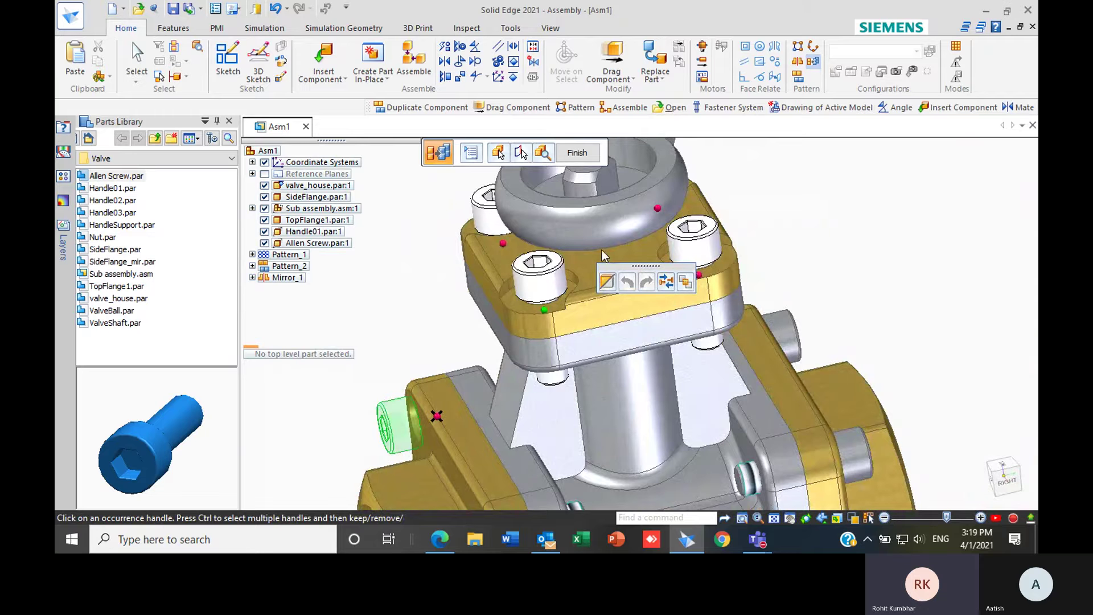
# - Finish the Clone Component operation and inspect the Allen screws on the top flange
pyautogui.click(574, 155)
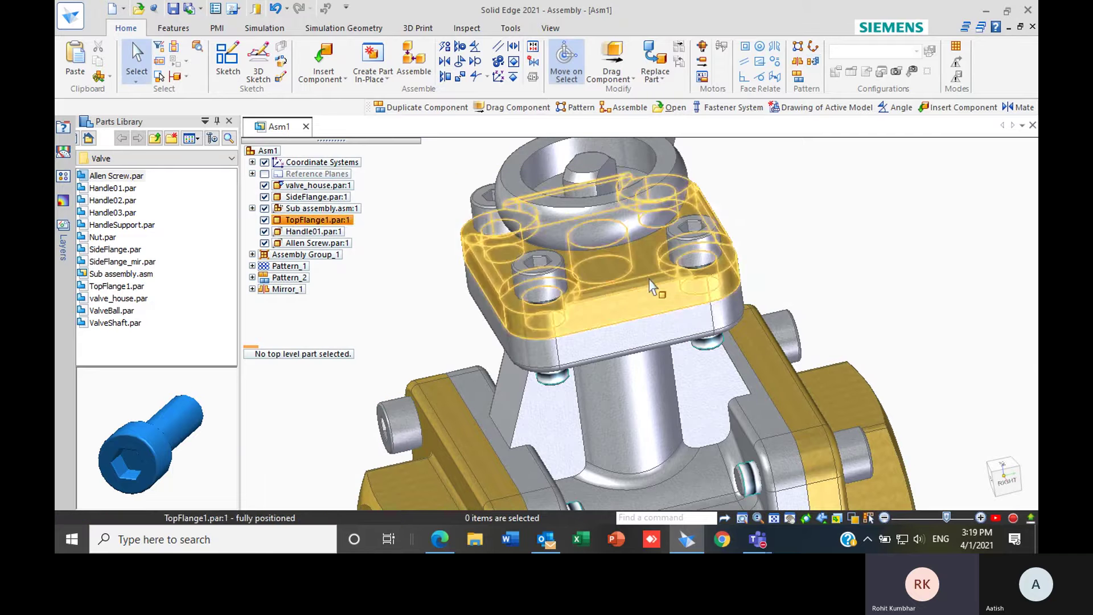
pyautogui.scroll(-5, 724, 269)
pyautogui.scroll(5, 723, 269)
pyautogui.moveTo(593, 305); pyautogui.dragTo(471, 310, button='middle')
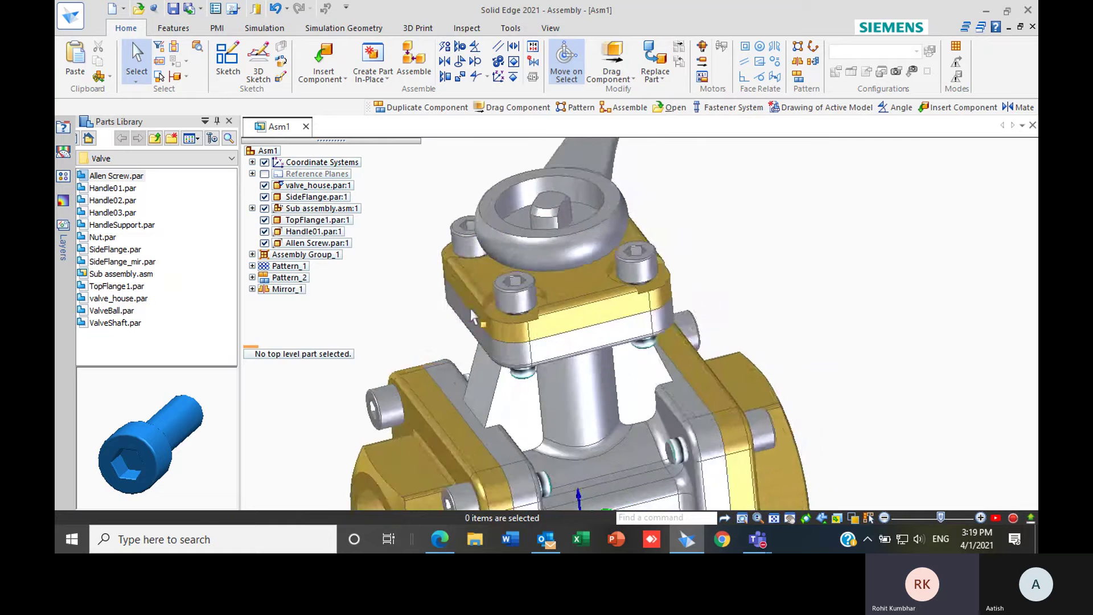
pyautogui.scroll(-2, 627, 359)
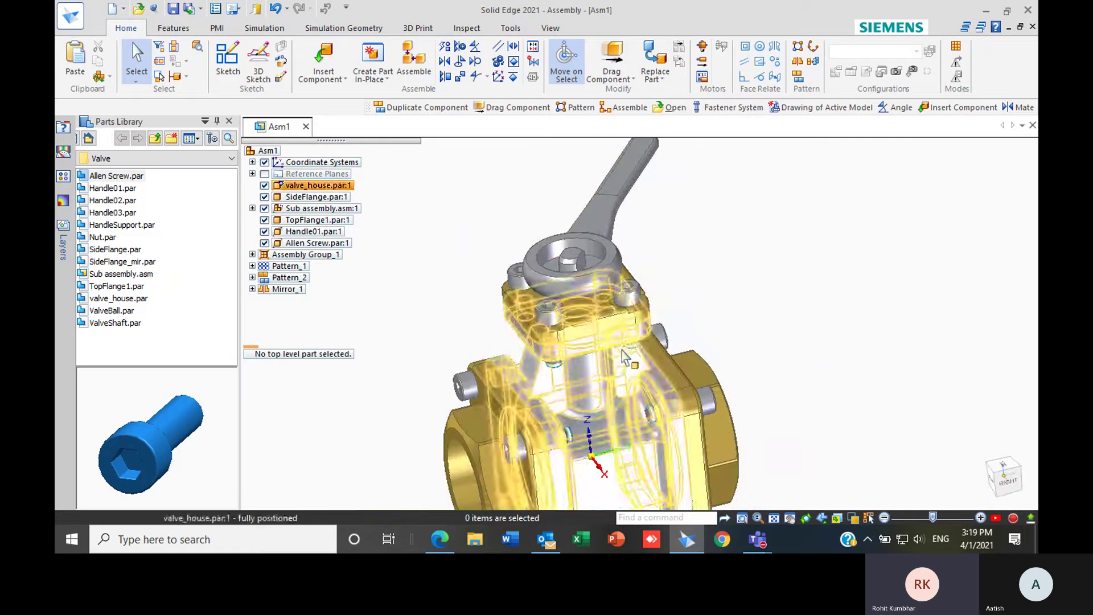
# - Try to move the cloned Allen screw at the top flange's front corner upward using Drag Component with the default analysis options
pyautogui.click(553, 316)
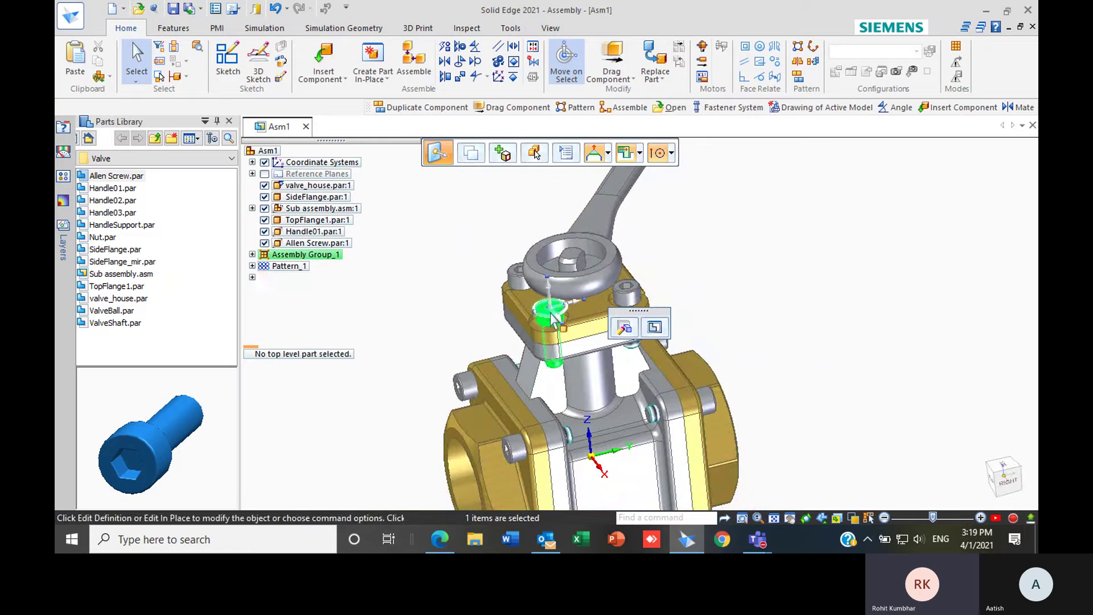
pyautogui.click(612, 57)
pyautogui.click(673, 181)
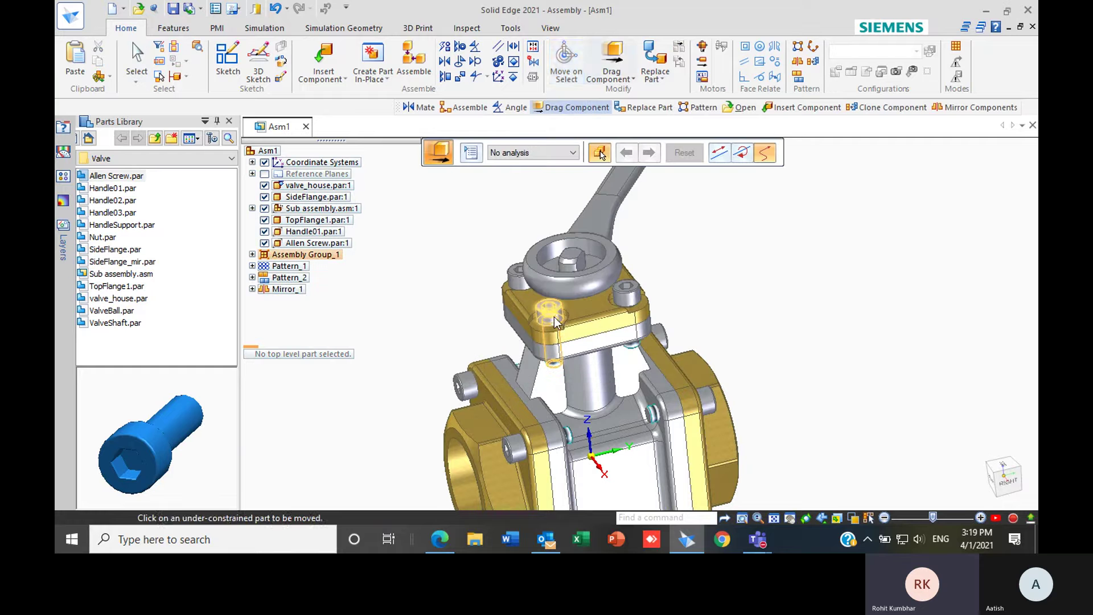
pyautogui.moveTo(552, 263); pyautogui.dragTo(548, 242)
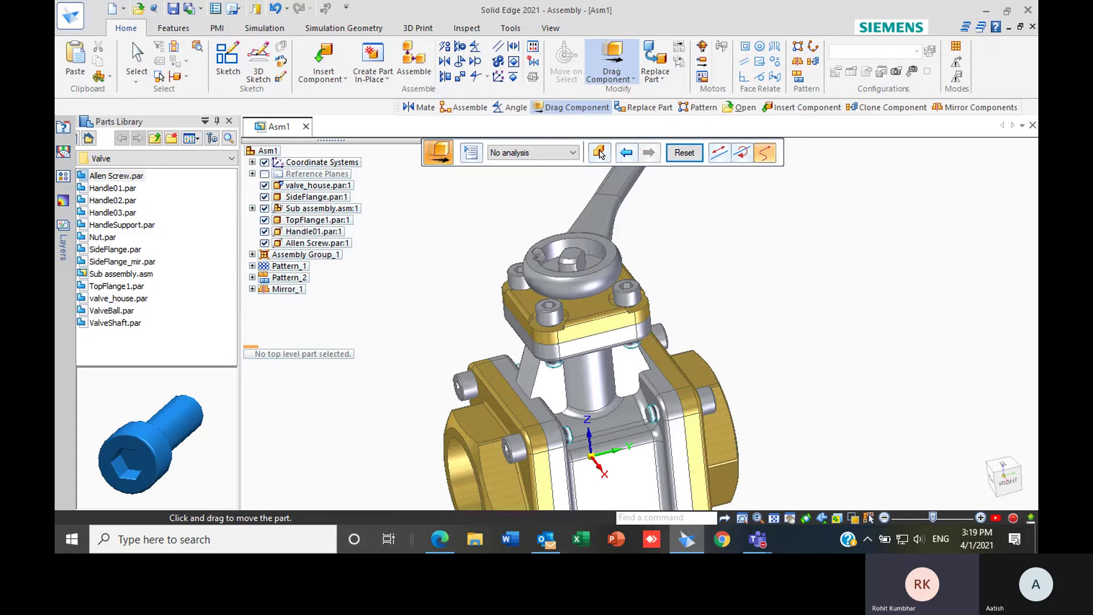
# - Leave Drag Component and examine the cloned screws on the top flange and the relationships of the side flange's Allen screw
pyautogui.scroll(10, 558, 329)
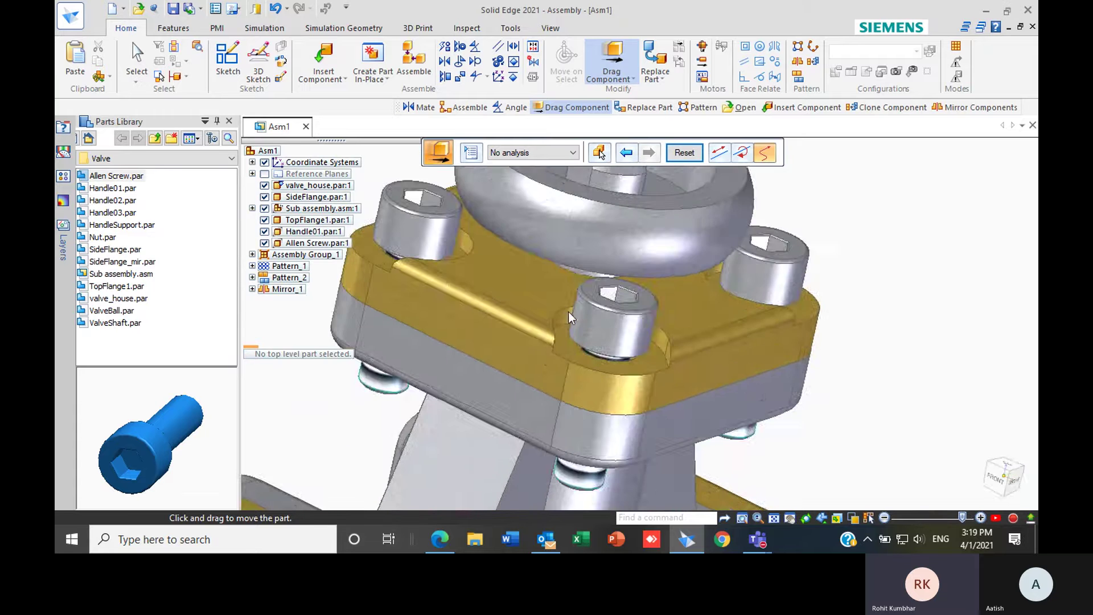
pyautogui.scroll(-5, 669, 336)
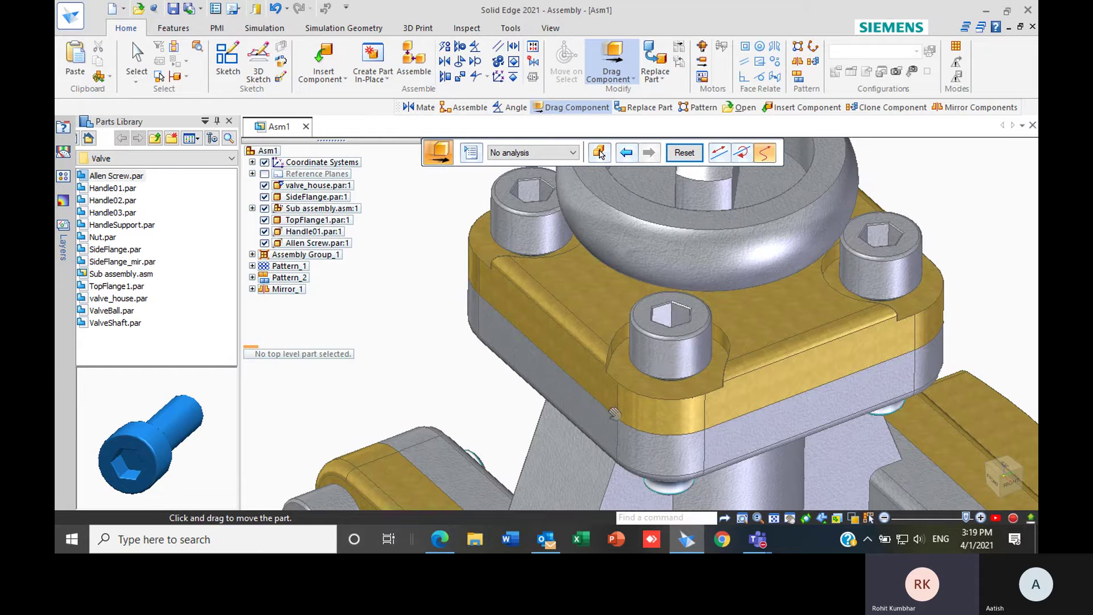
pyautogui.press('Escape')
pyautogui.scroll(-4, 595, 289)
pyautogui.scroll(1, 684, 343)
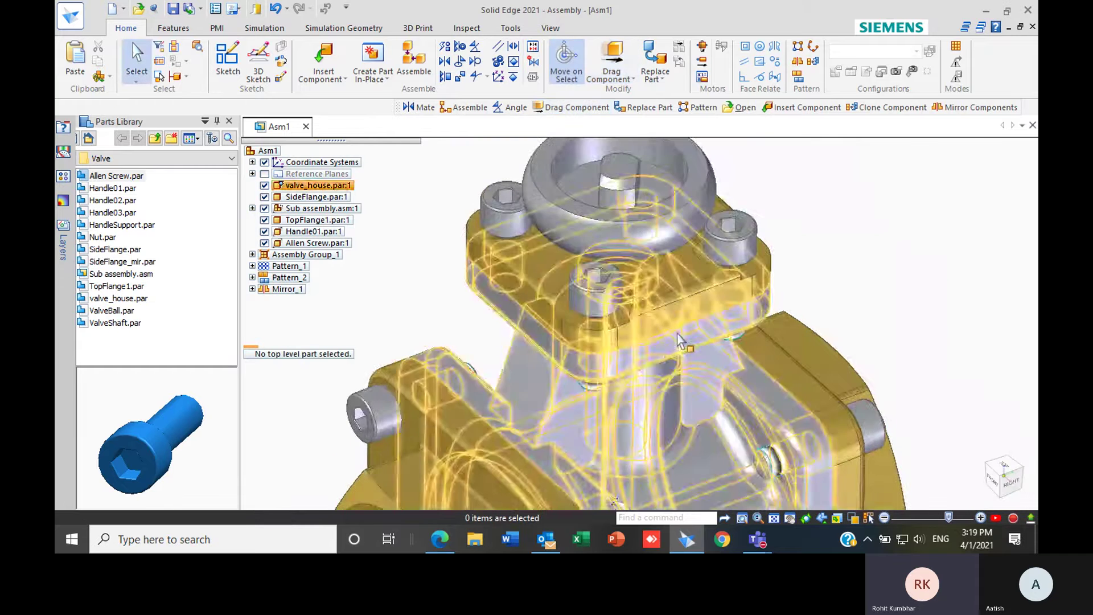
pyautogui.scroll(-2, 684, 343)
pyautogui.moveTo(670, 357); pyautogui.dragTo(569, 387, button='middle')
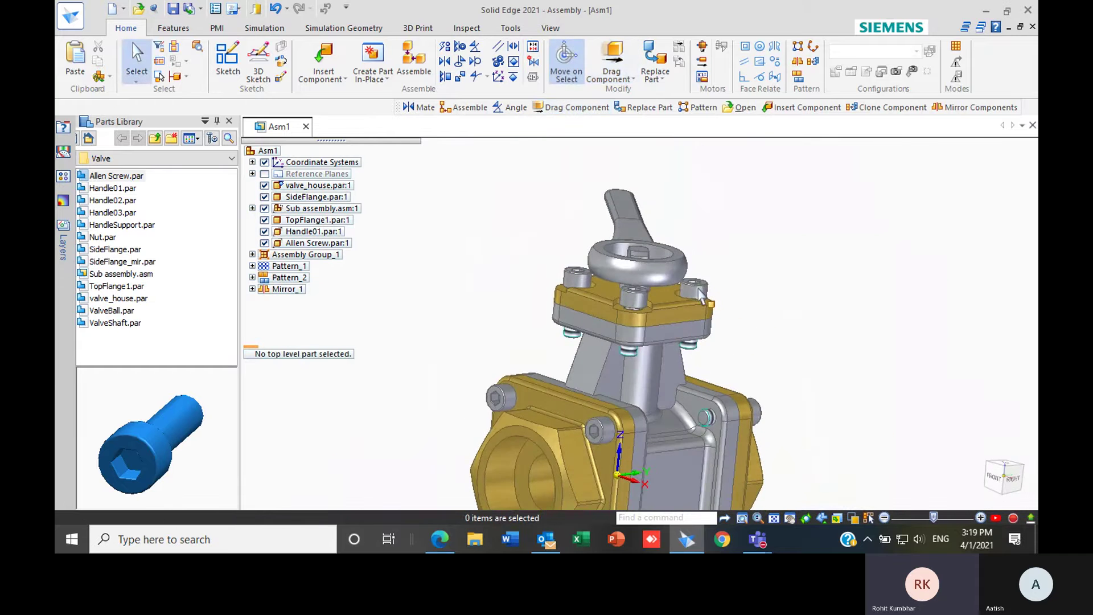
pyautogui.click(500, 400)
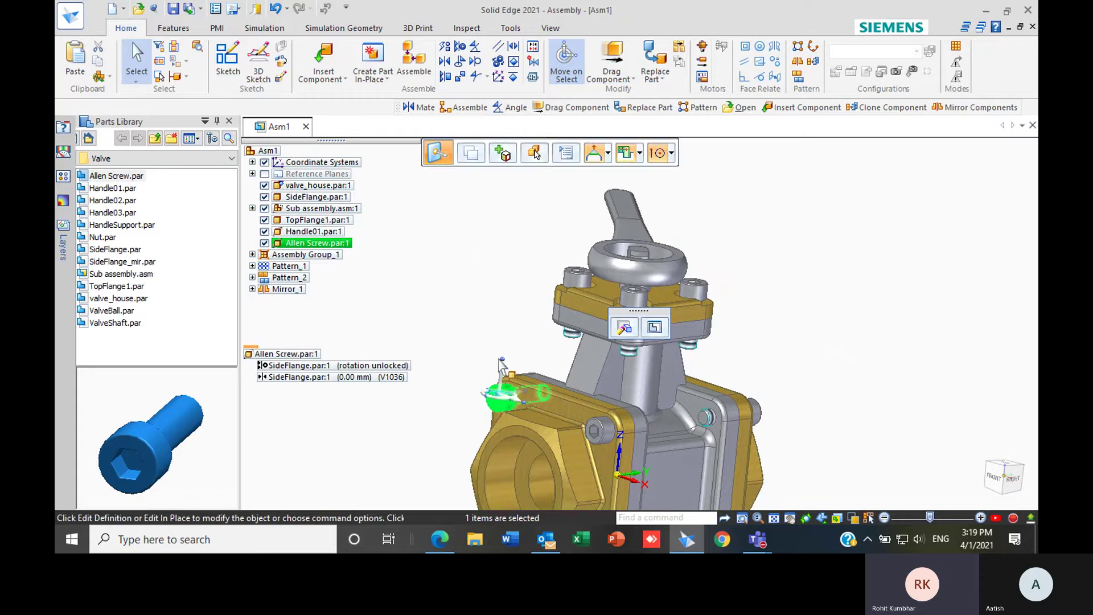
pyautogui.press('Escape')
pyautogui.click(615, 59)
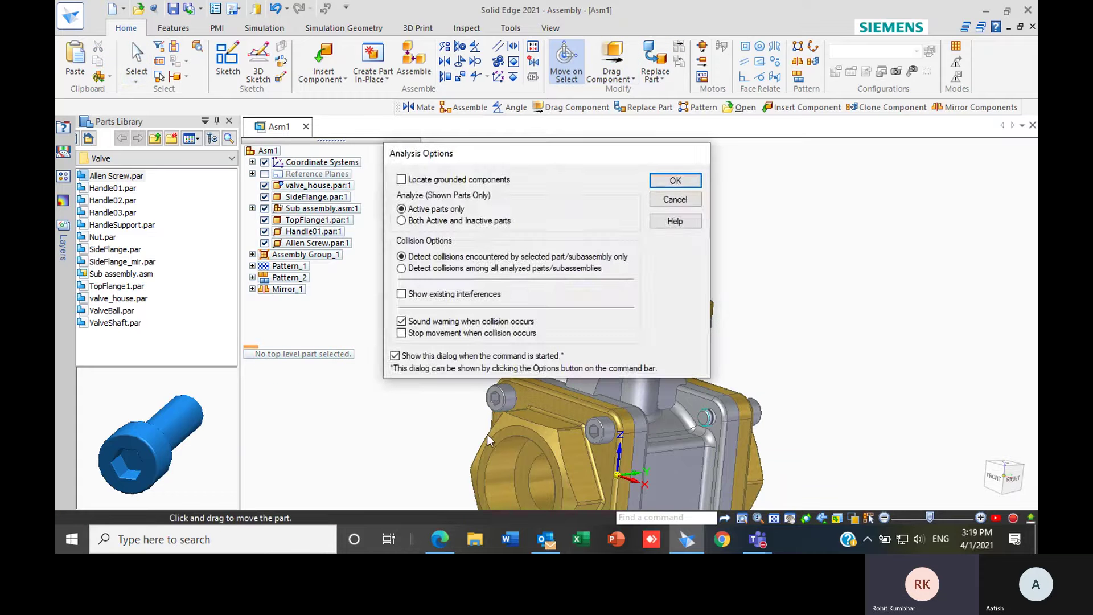
pyautogui.click(675, 180)
pyautogui.scroll(5, 582, 373)
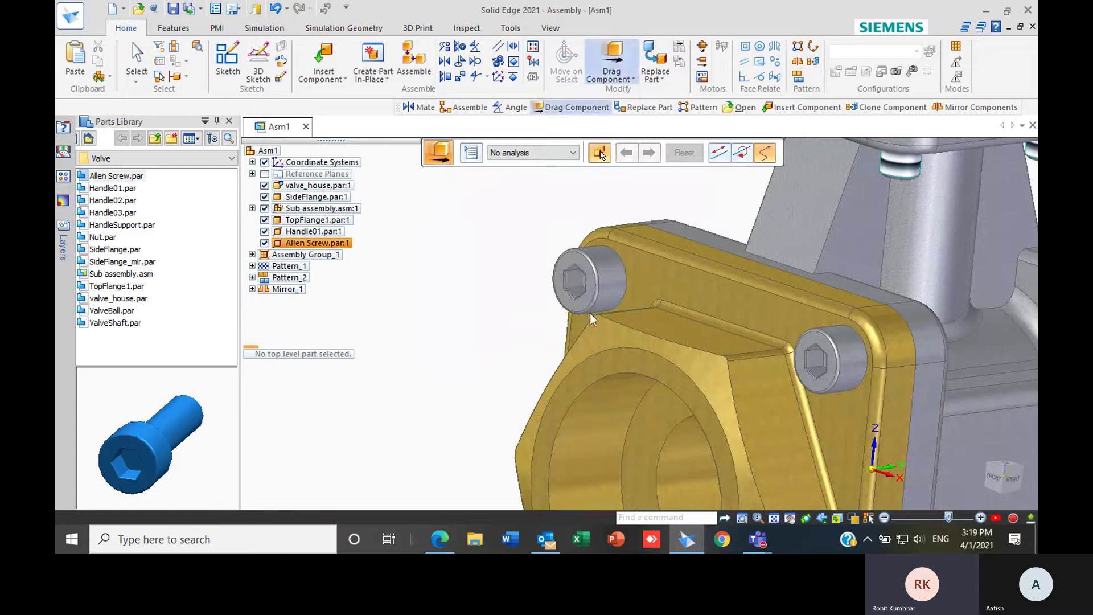
pyautogui.press('Escape')
pyautogui.scroll(-5, 461, 411)
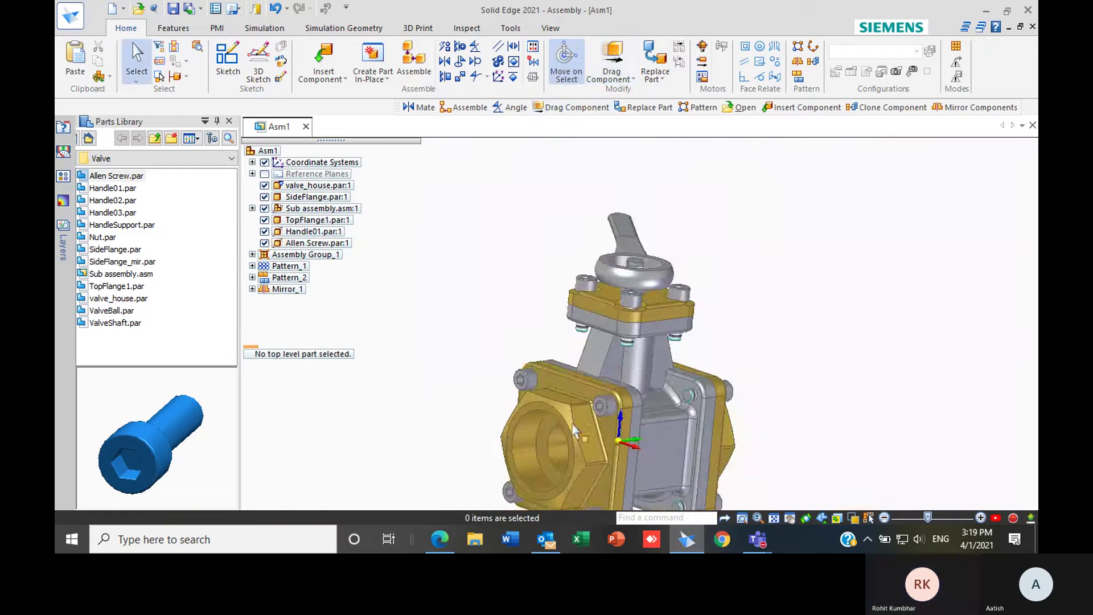
pyautogui.scroll(3, 744, 307)
pyautogui.scroll(-3, 744, 306)
# - Delete the 1.50 mm mate relationship to the top flange from the cloned Allen screw at its front corner
pyautogui.click(599, 336)
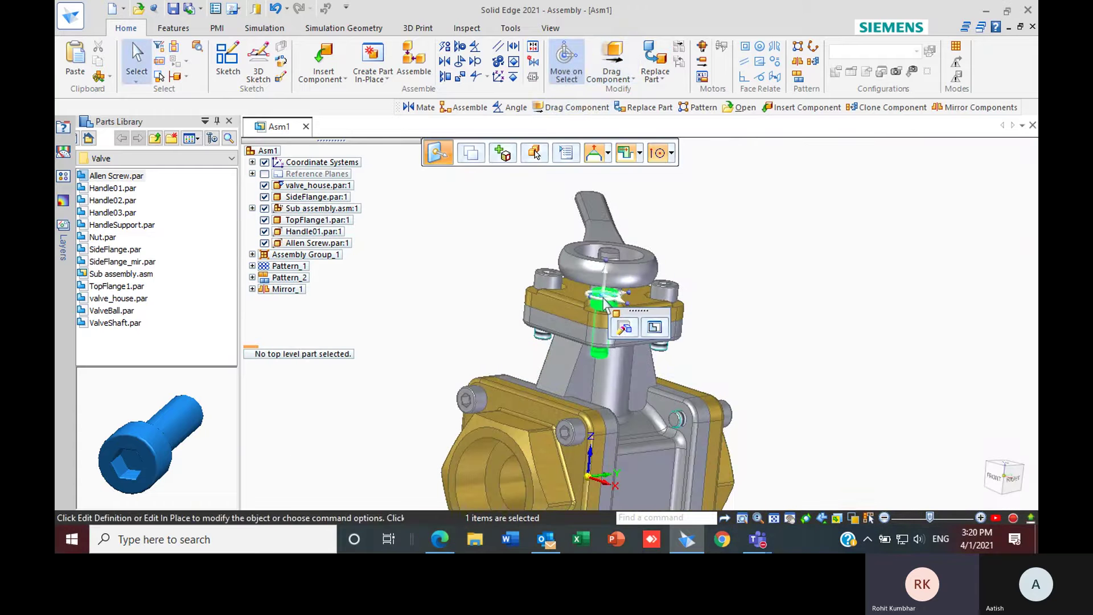
pyautogui.click(331, 377)
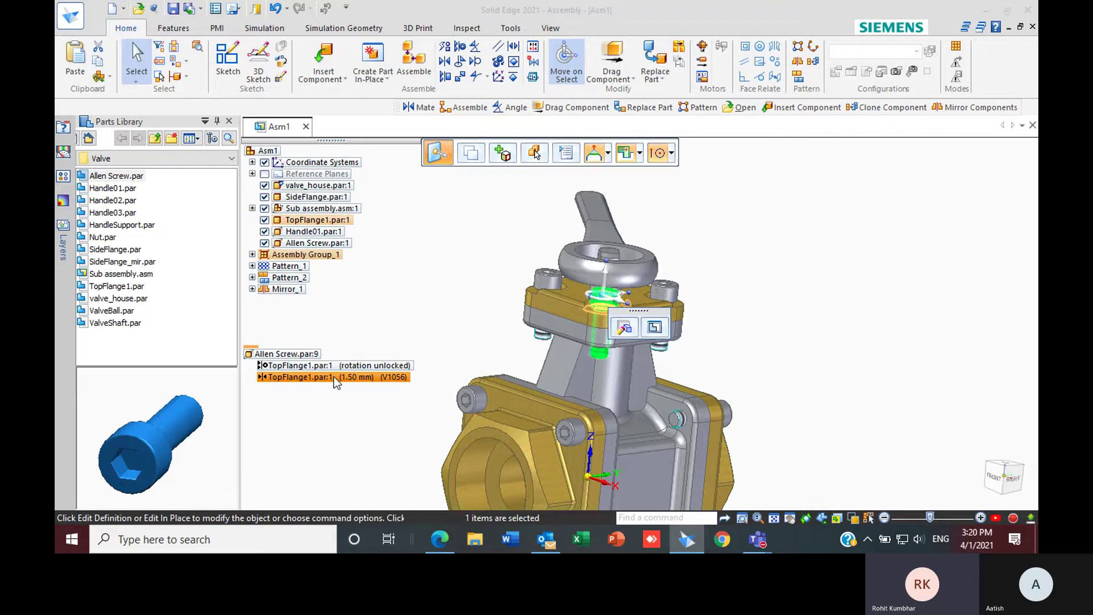
pyautogui.click(334, 377)
pyautogui.press('Delete')
pyautogui.click(748, 298)
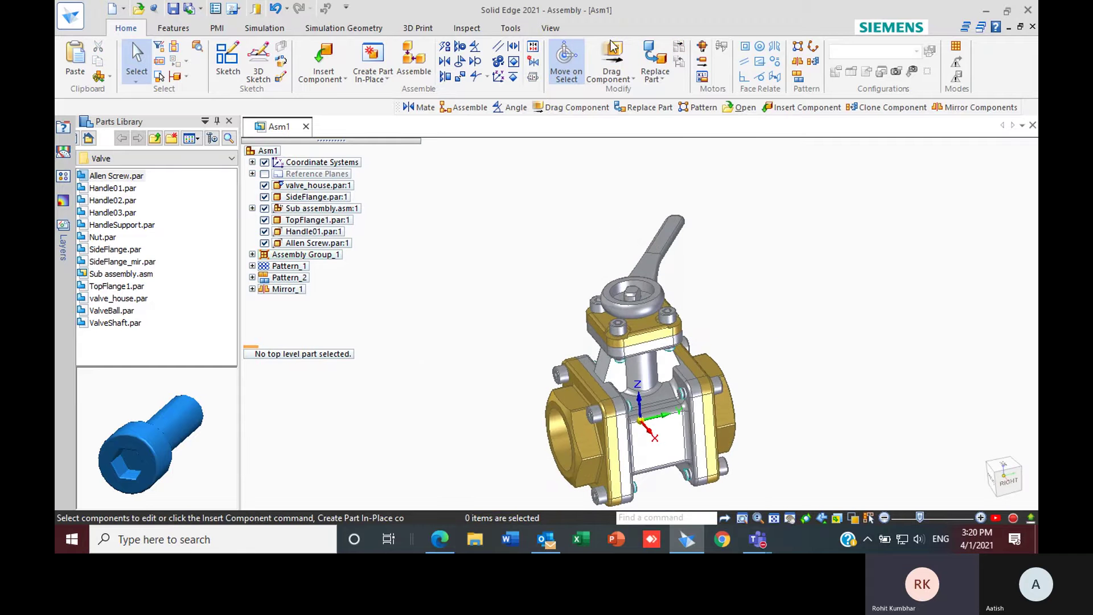
# - Pull the front corner Allen screw upward out of the top flange using Drag Component with default analysis options, and undo the move
pyautogui.click(615, 65)
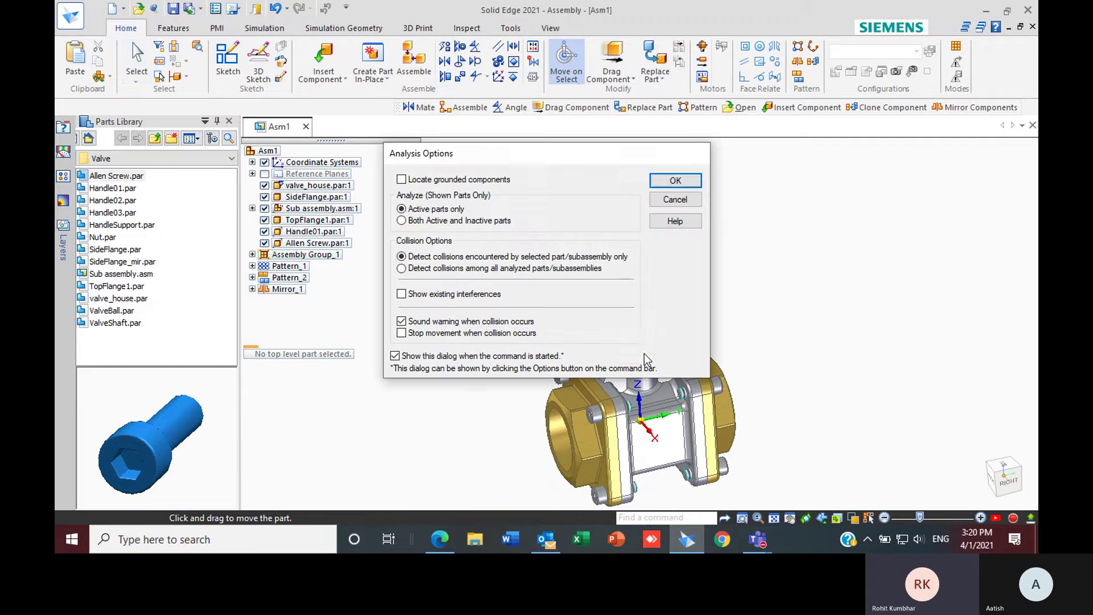
pyautogui.click(674, 180)
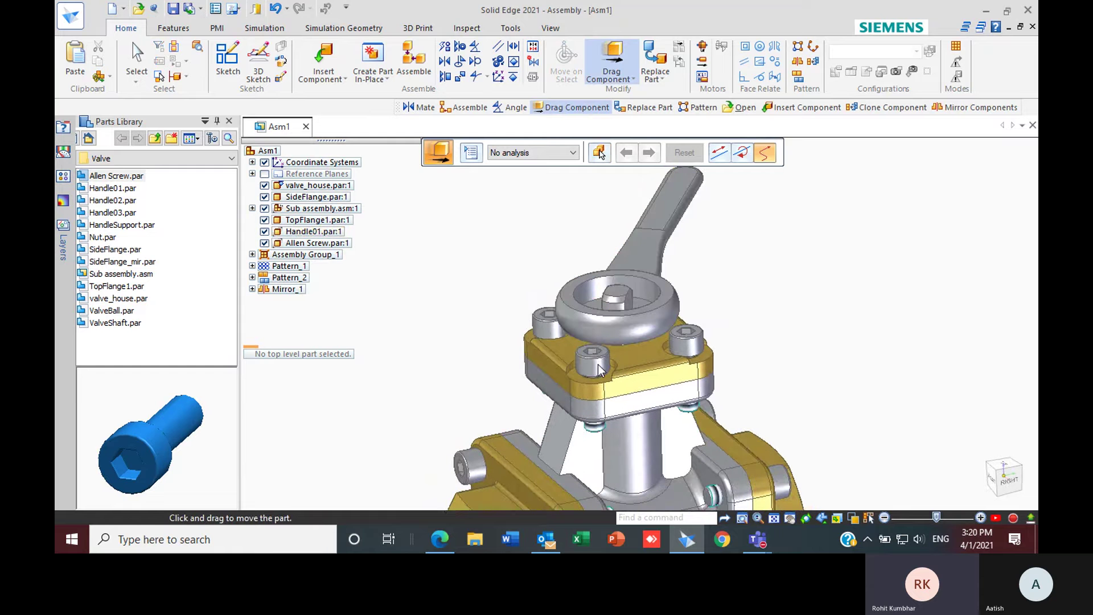
pyautogui.moveTo(596, 366); pyautogui.dragTo(594, 340)
pyautogui.moveTo(644, 319); pyautogui.dragTo(711, 322, button='middle')
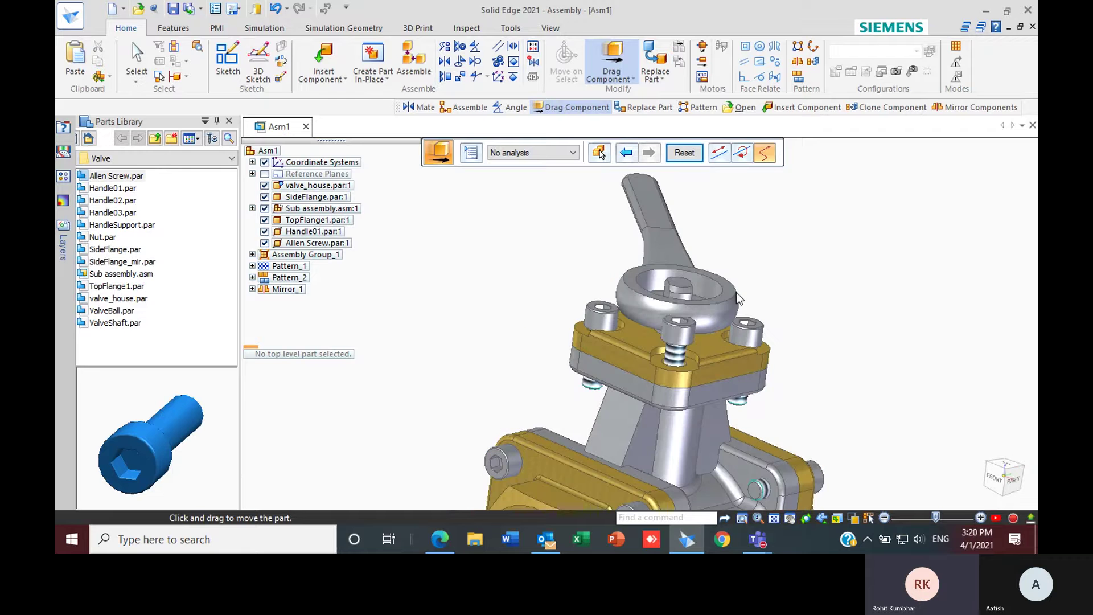
pyautogui.scroll(-3, 484, 436)
pyautogui.scroll(2, 483, 435)
pyautogui.scroll(-2, 484, 436)
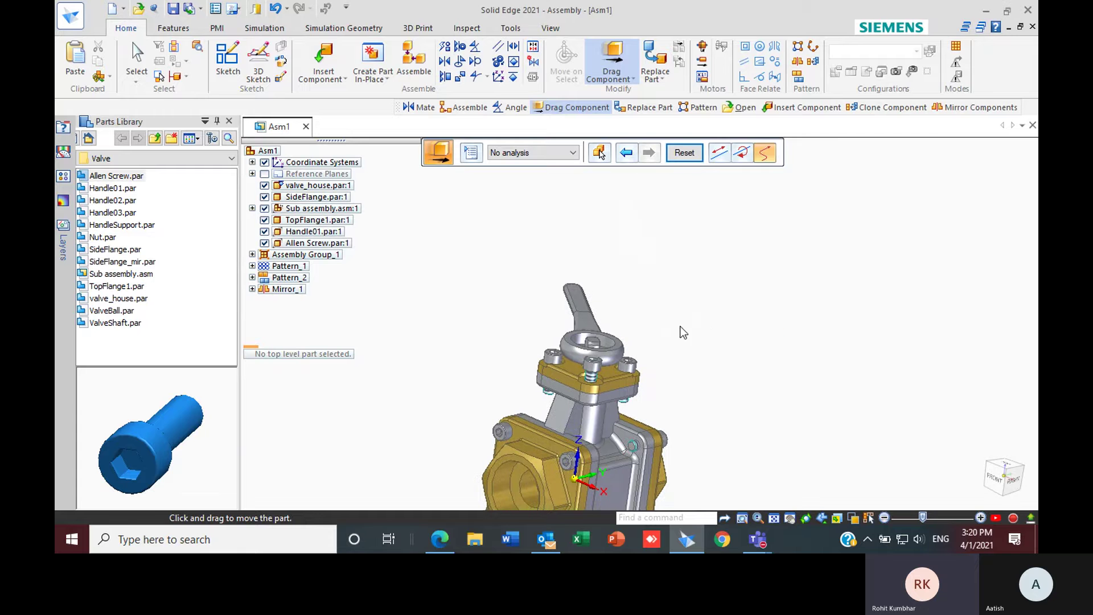
pyautogui.press('Escape')
pyautogui.hotkey('ctrl', 'z')
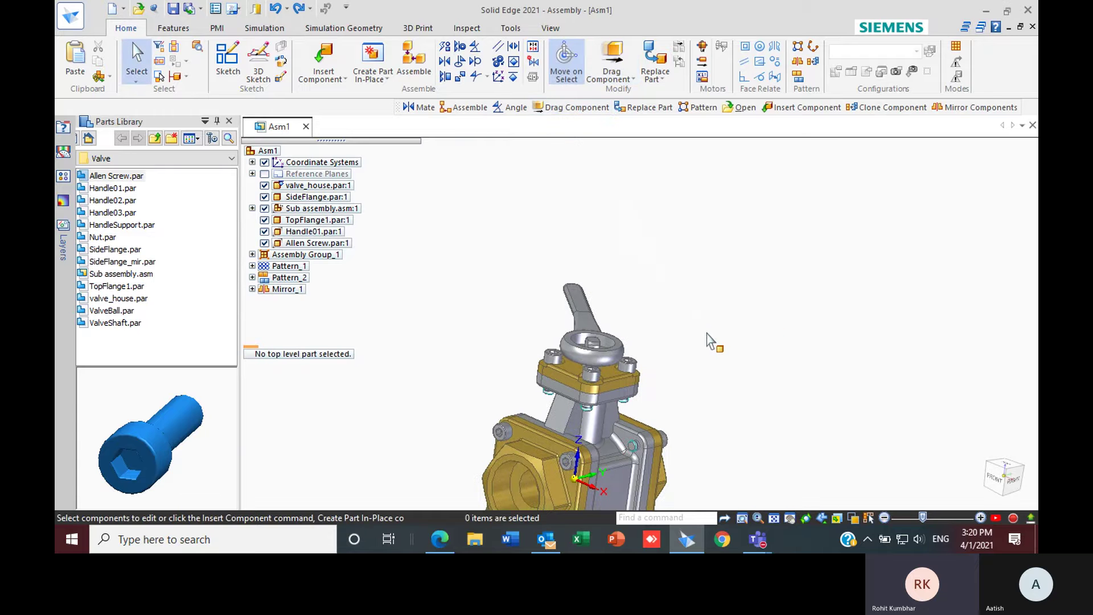
# - Examine the valve assembly from several sides, covering the handle and the Allen screws on the top and side flanges
pyautogui.moveTo(710, 332); pyautogui.dragTo(618, 366, button='middle')
pyautogui.scroll(-4, 618, 368)
pyautogui.scroll(3, 528, 447)
pyautogui.moveTo(535, 437); pyautogui.dragTo(638, 401, button='middle')
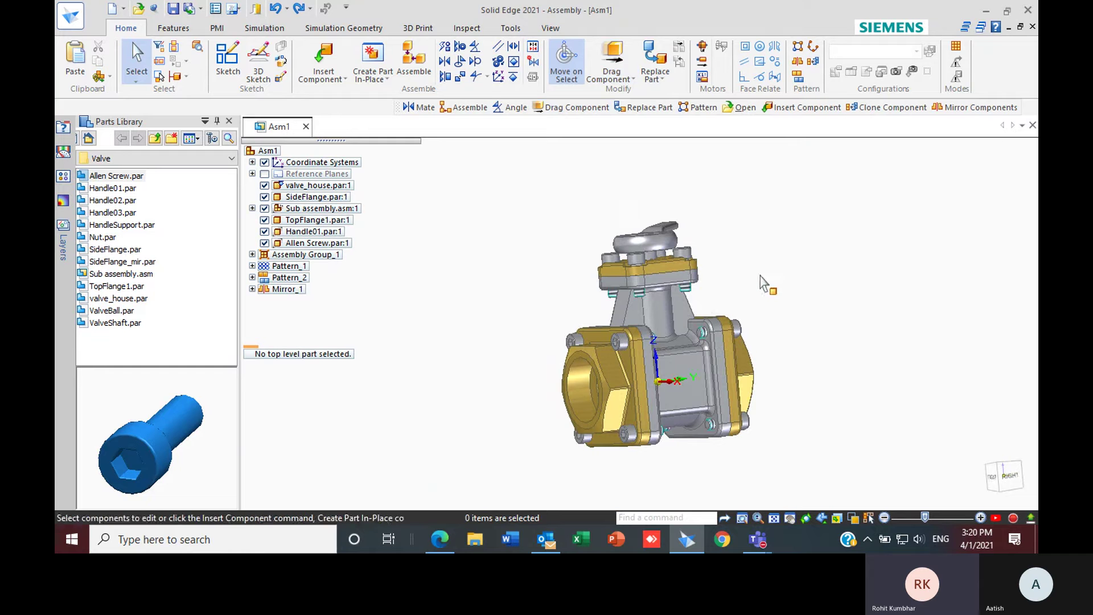
pyautogui.moveTo(818, 249); pyautogui.dragTo(683, 250, button='middle')
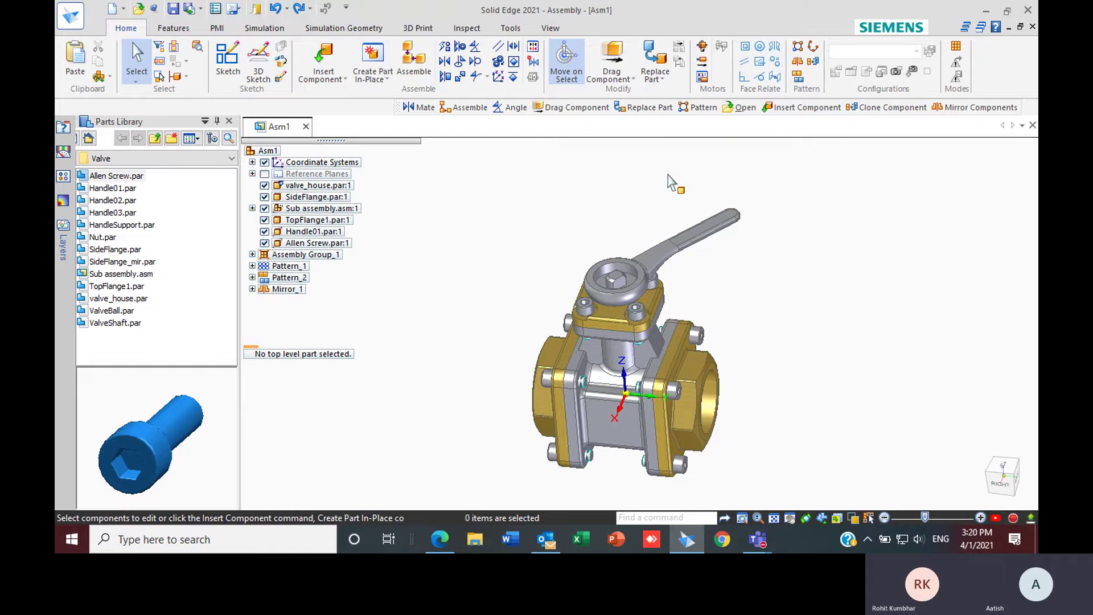
pyautogui.scroll(3, 620, 286)
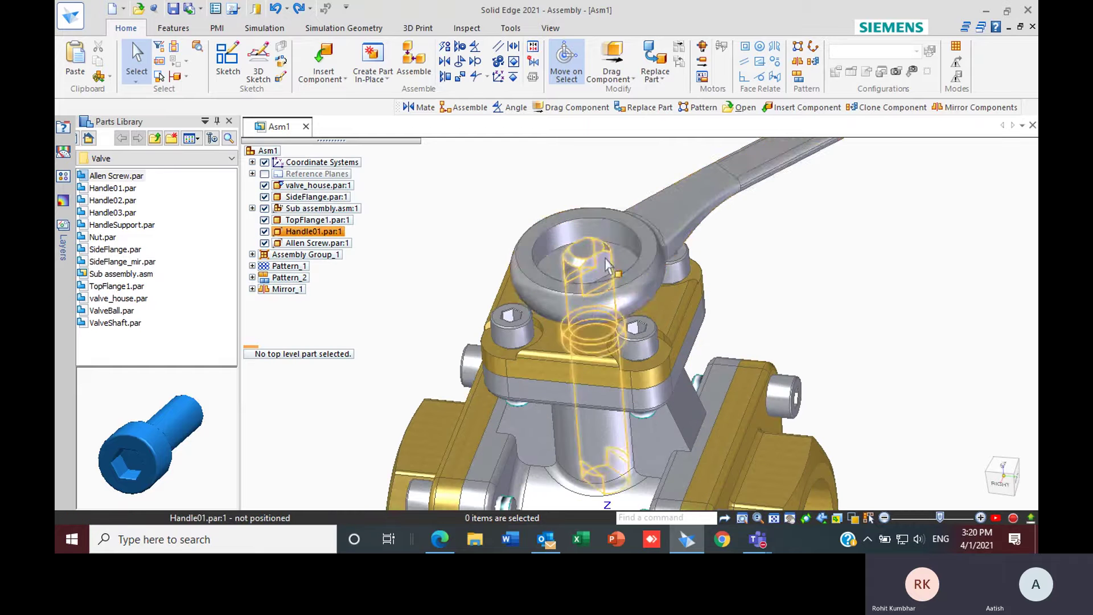
pyautogui.scroll(-3, 612, 283)
pyautogui.scroll(4, 552, 344)
pyautogui.moveTo(567, 332); pyautogui.dragTo(640, 322, button='middle')
pyautogui.scroll(-3, 732, 349)
pyautogui.scroll(4, 623, 500)
pyautogui.scroll(-2, 623, 500)
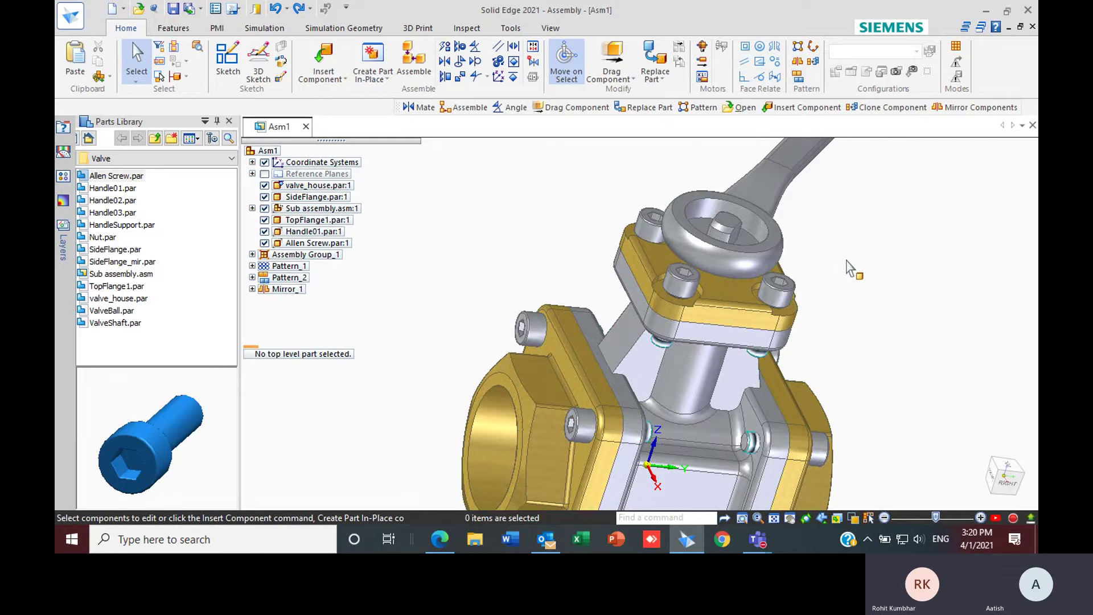
pyautogui.scroll(-3, 865, 273)
pyautogui.moveTo(875, 267); pyautogui.dragTo(810, 247, button='middle')
pyautogui.scroll(5, 784, 273)
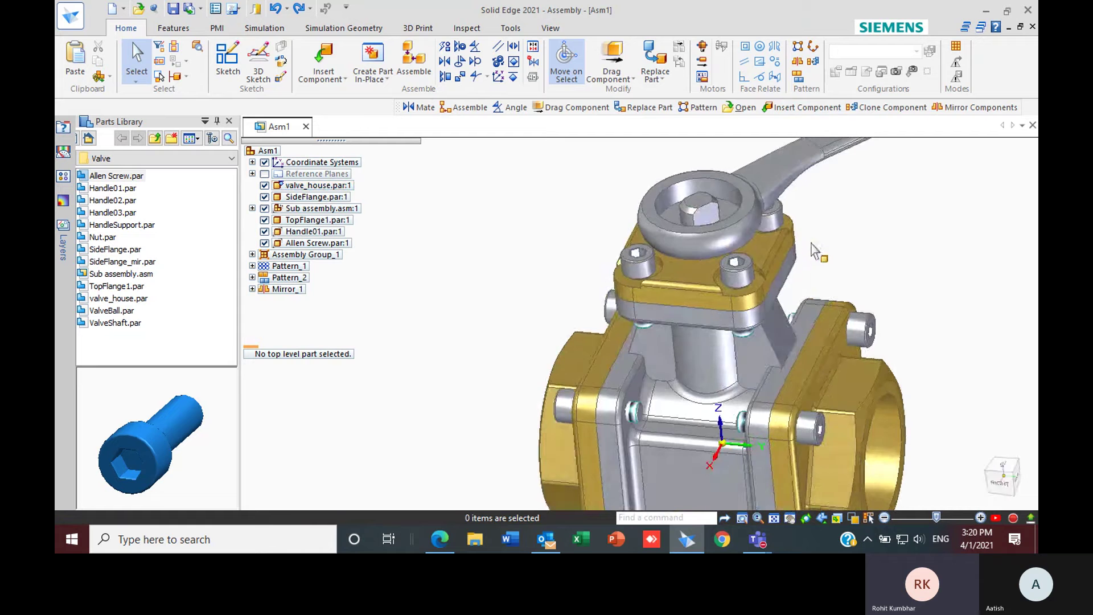
pyautogui.scroll(-4, 592, 332)
pyautogui.scroll(5, 593, 336)
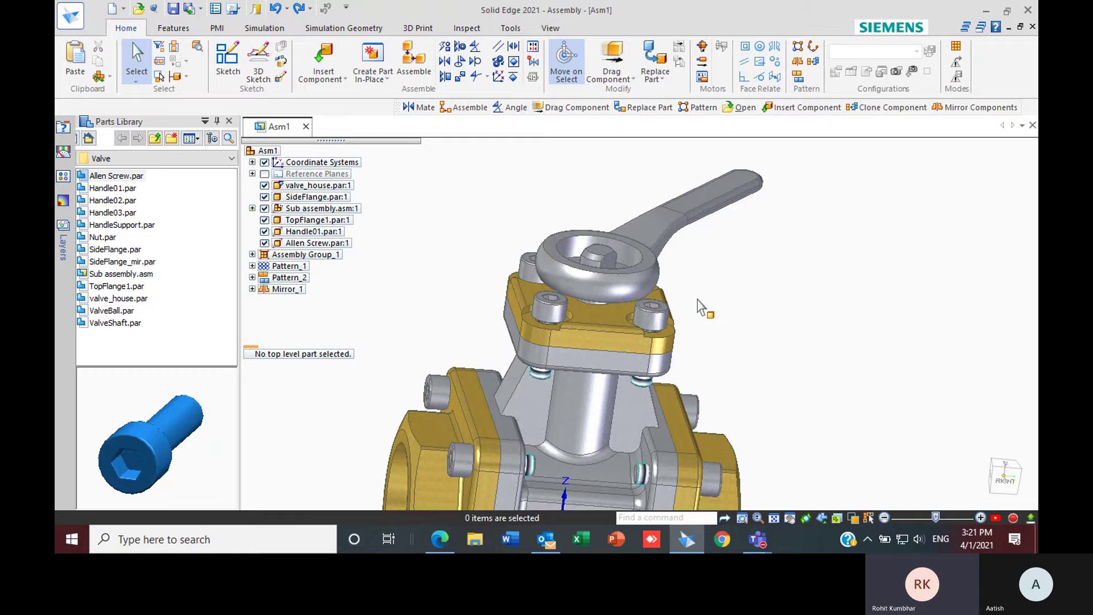
# - Check the relationships of the cloned Allen screw at the corner next to the front one and review the whole valve
pyautogui.click(661, 311)
pyautogui.click(625, 326)
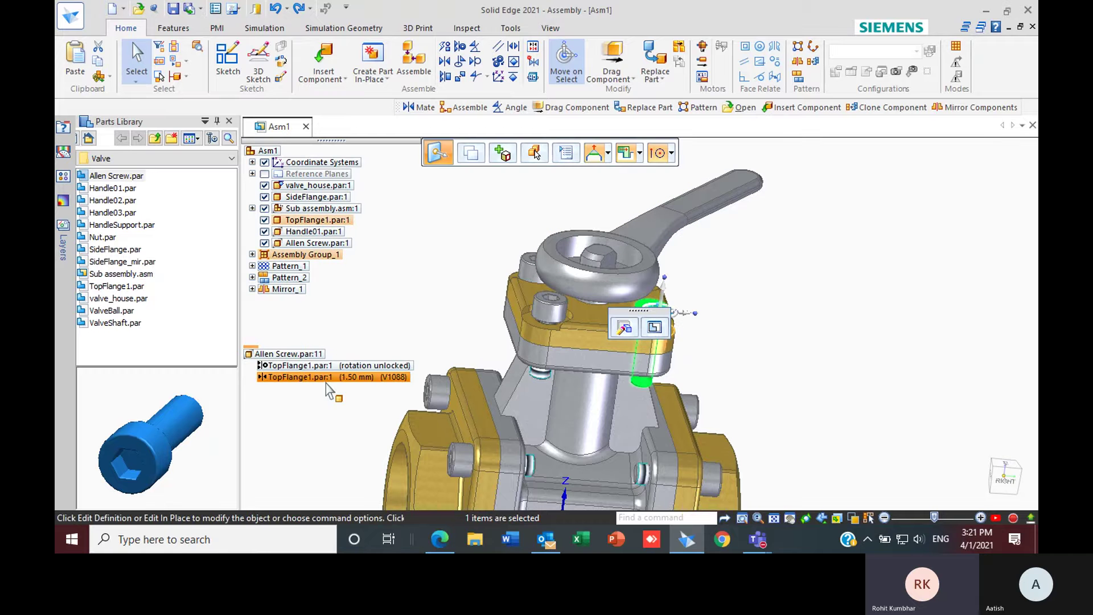
pyautogui.click(762, 304)
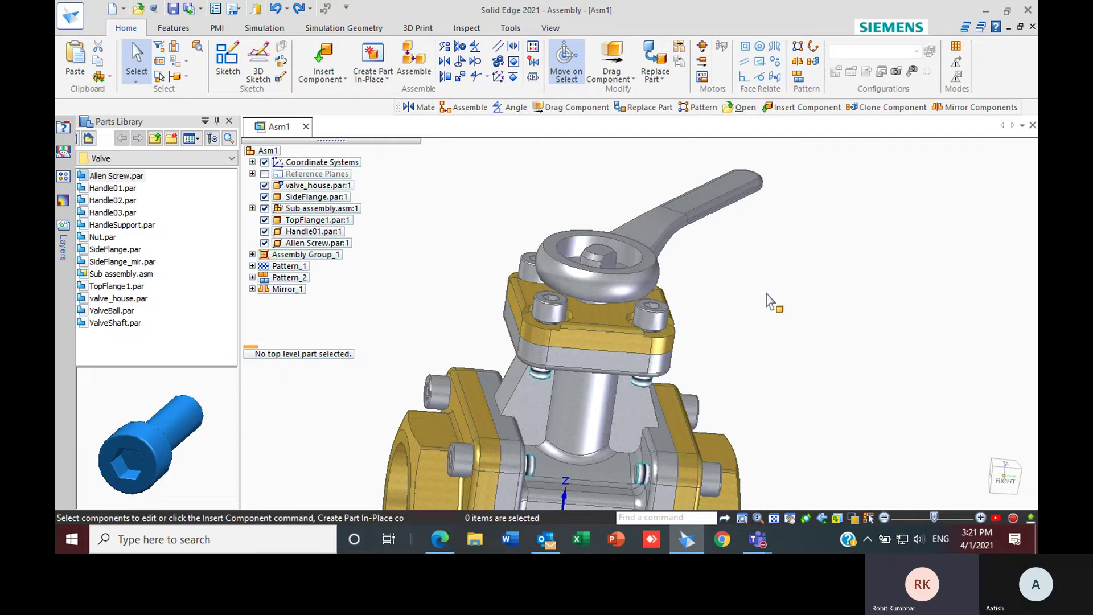
pyautogui.moveTo(762, 304); pyautogui.dragTo(797, 367, button='middle')
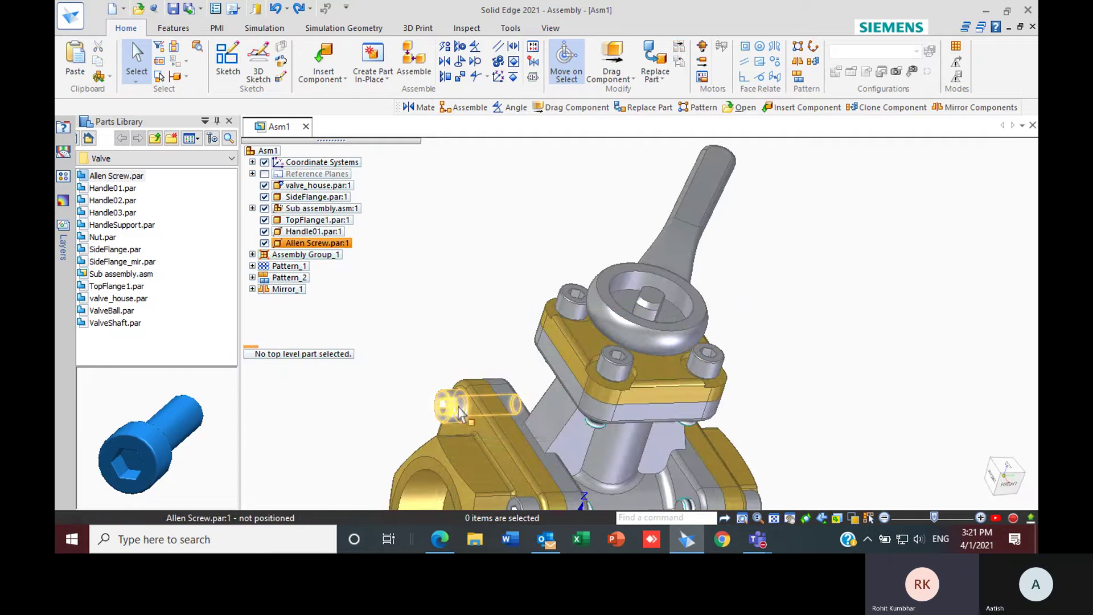
pyautogui.scroll(-3, 466, 404)
pyautogui.scroll(2, 480, 398)
pyautogui.scroll(-2, 482, 398)
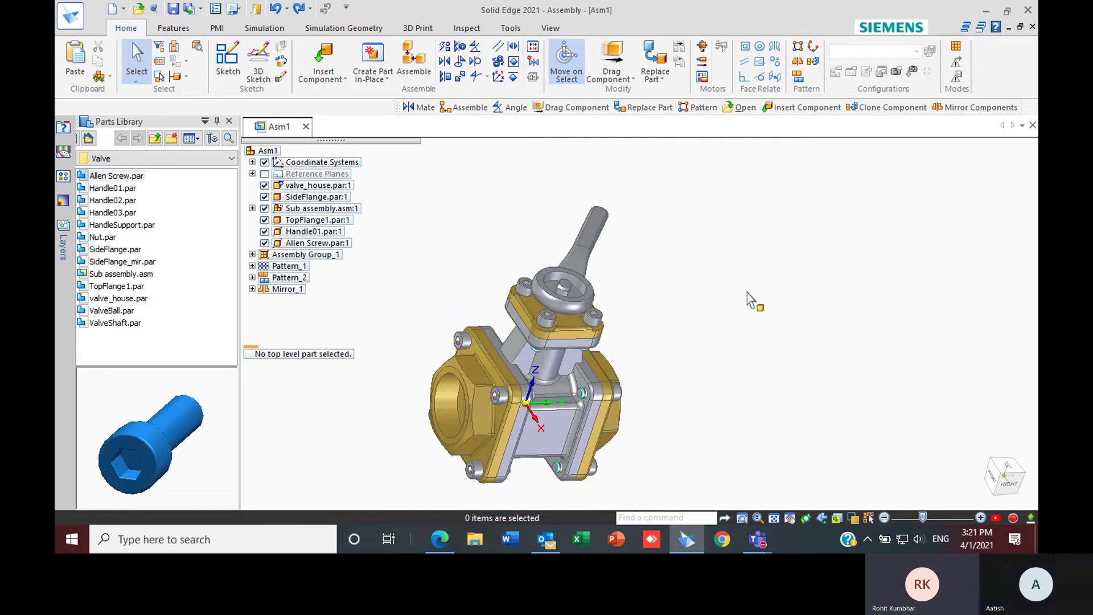
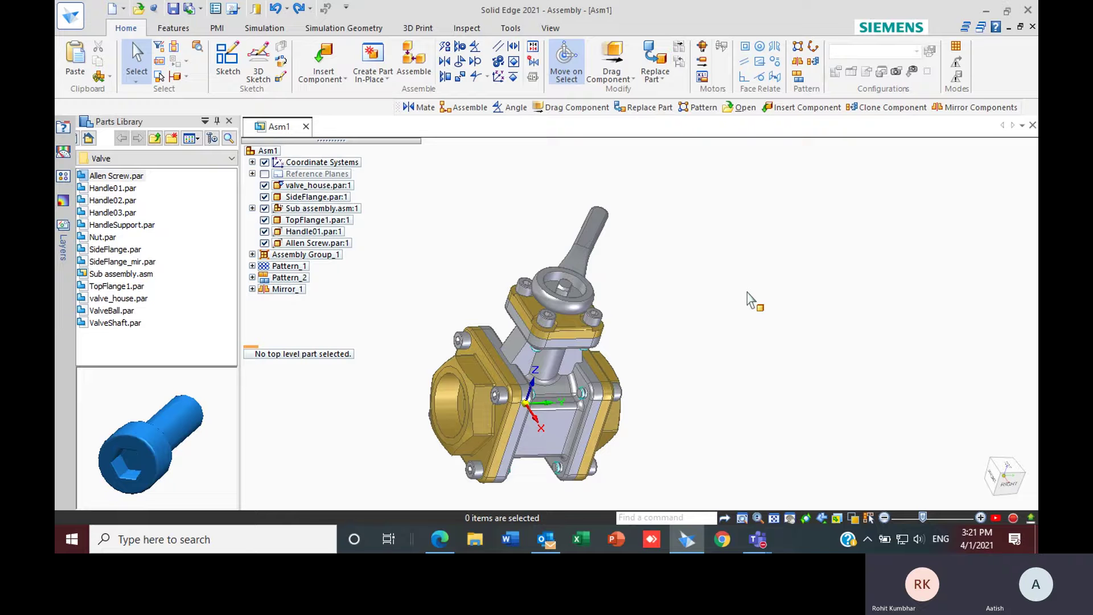
pyautogui.scroll(-2, 660, 232)
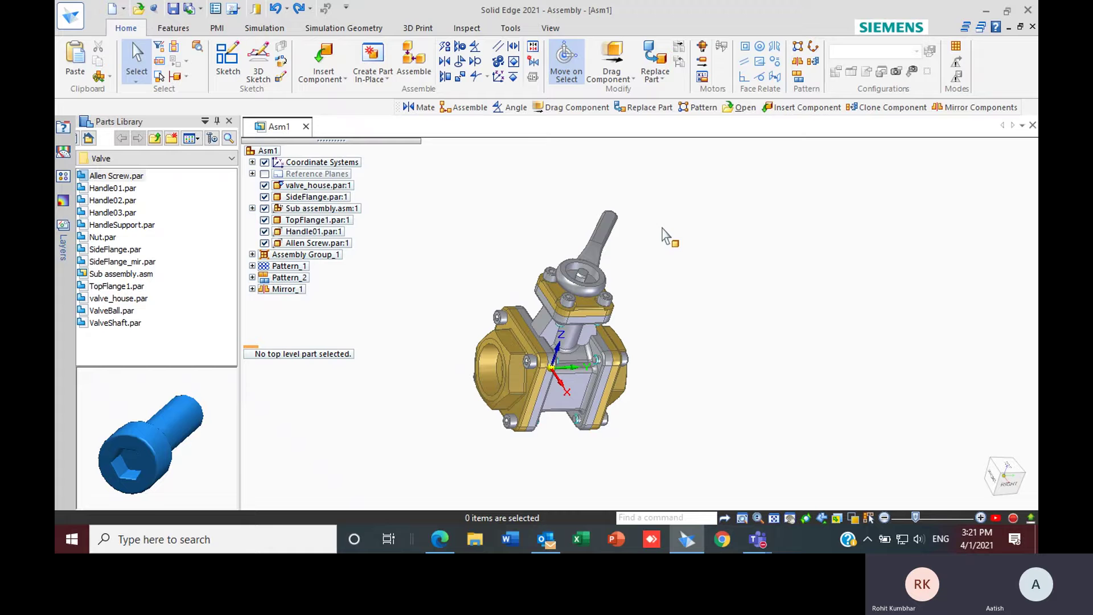
pyautogui.moveTo(676, 302); pyautogui.dragTo(578, 273, button='middle')
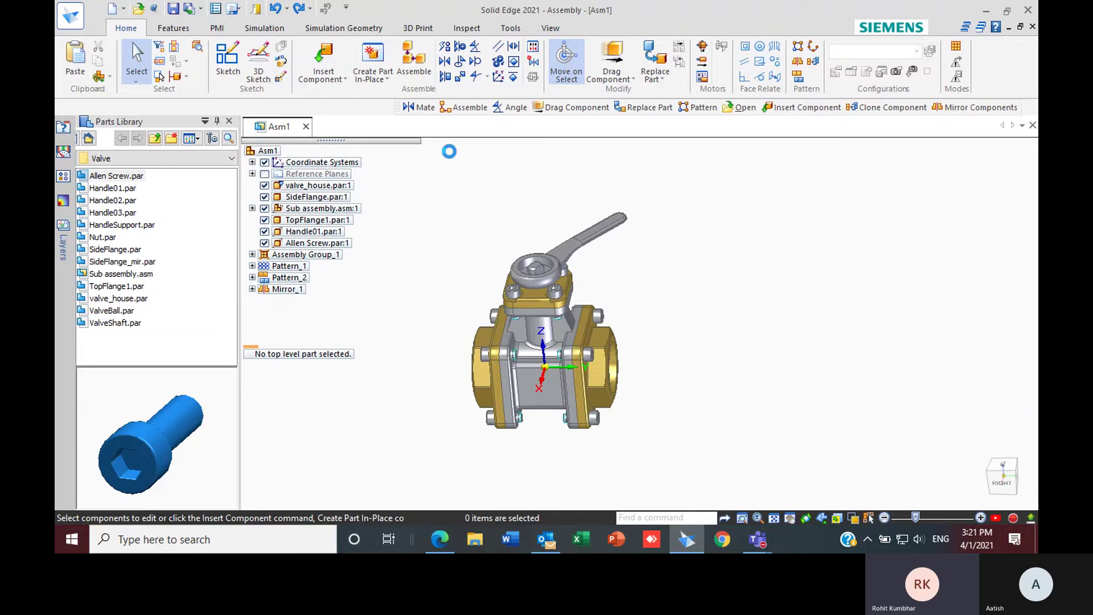
# - Create a new assembly and place J connector.par from the Advanced parts folder as its first component
pyautogui.click(659, 387)
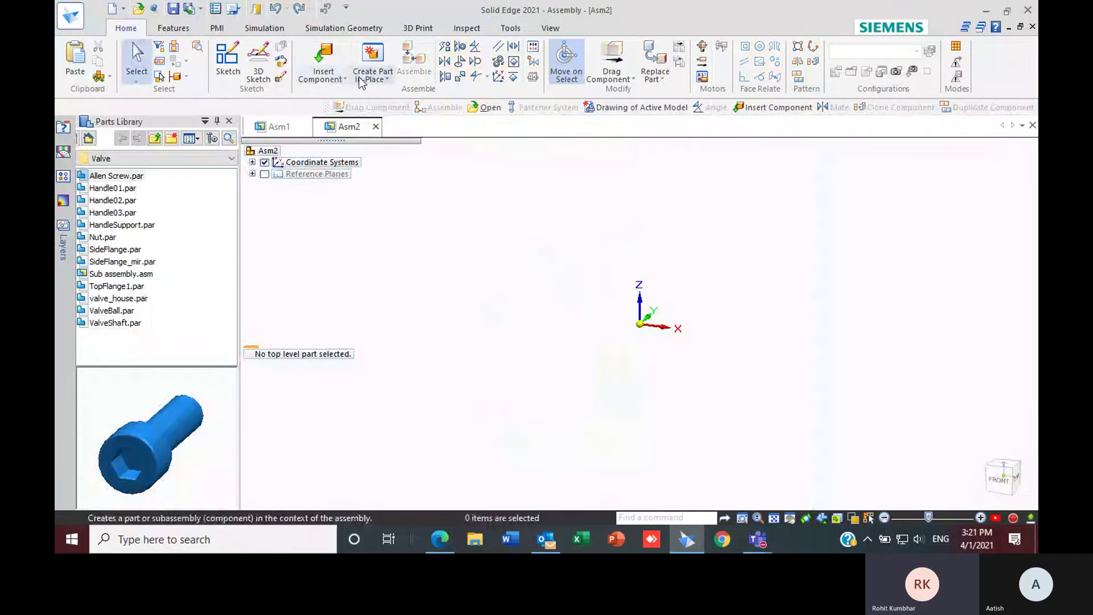
pyautogui.click(332, 54)
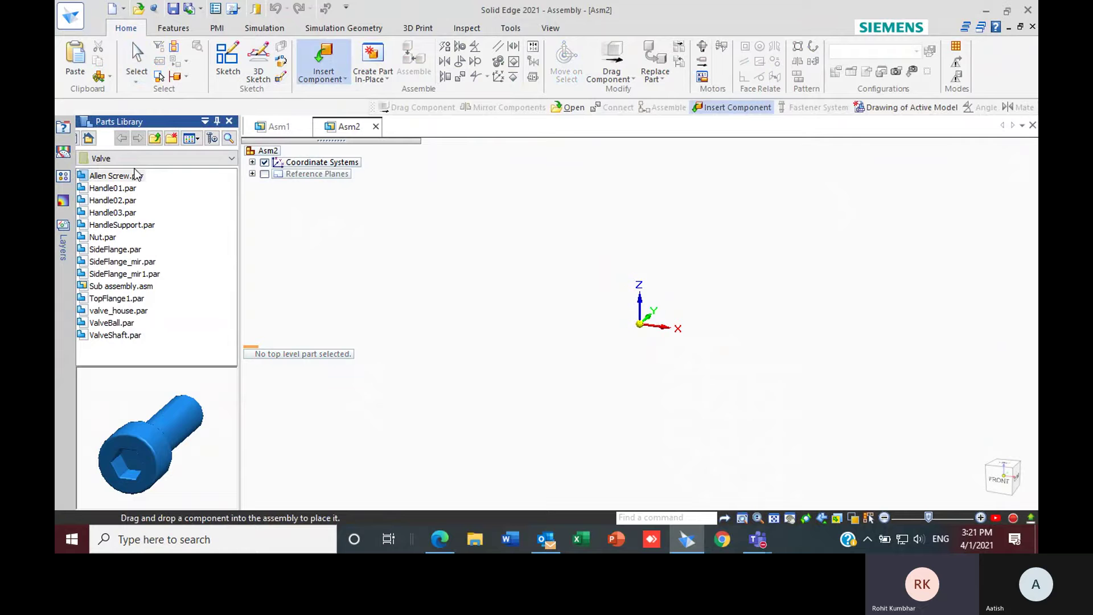
pyautogui.click(155, 138)
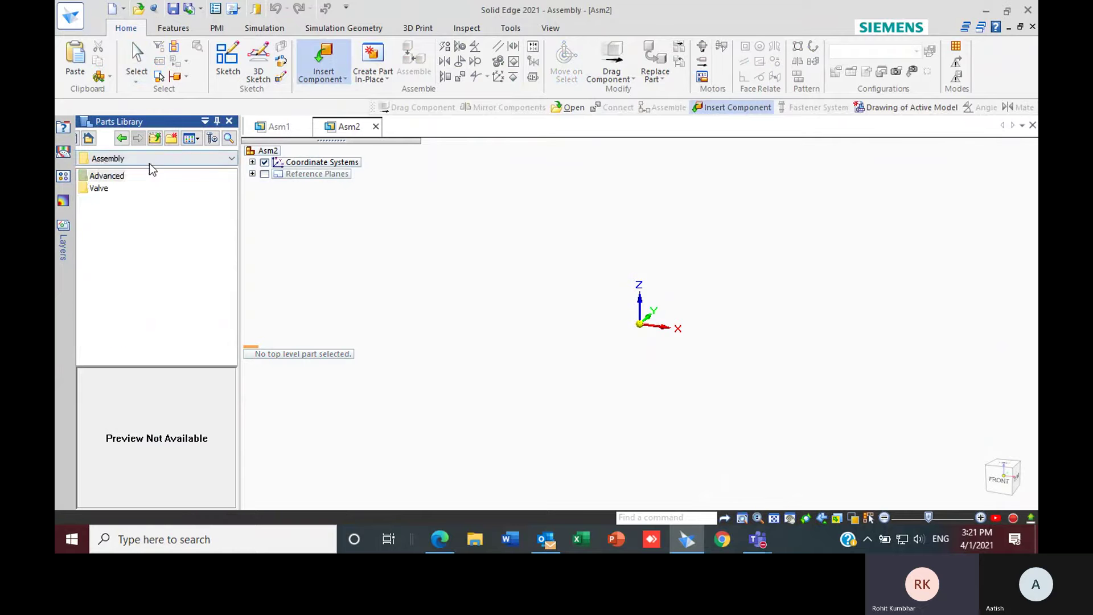
pyautogui.doubleClick(122, 177)
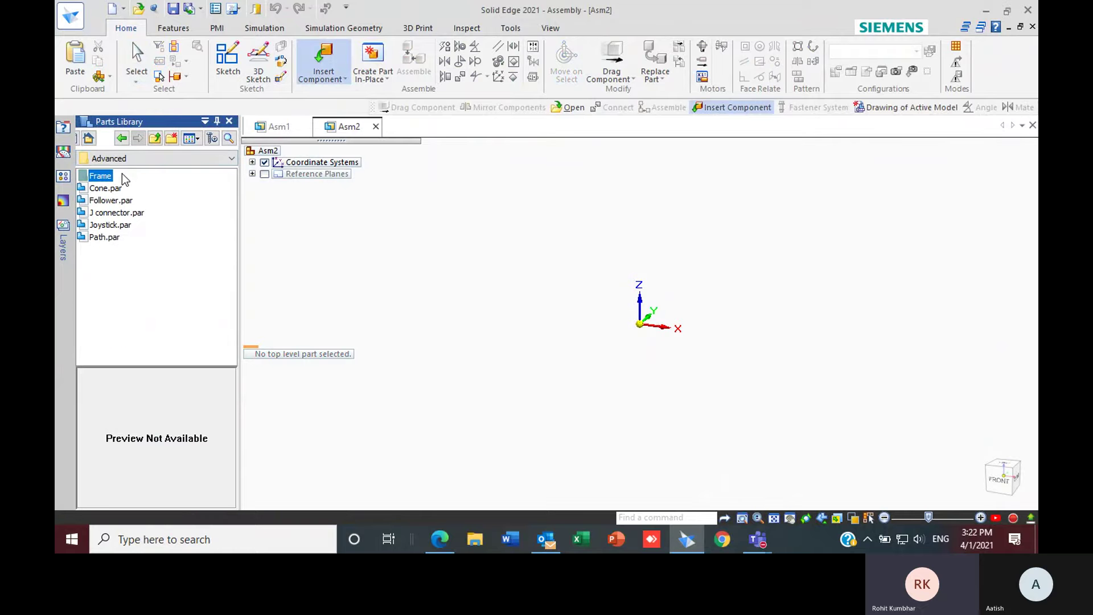
pyautogui.click(116, 213)
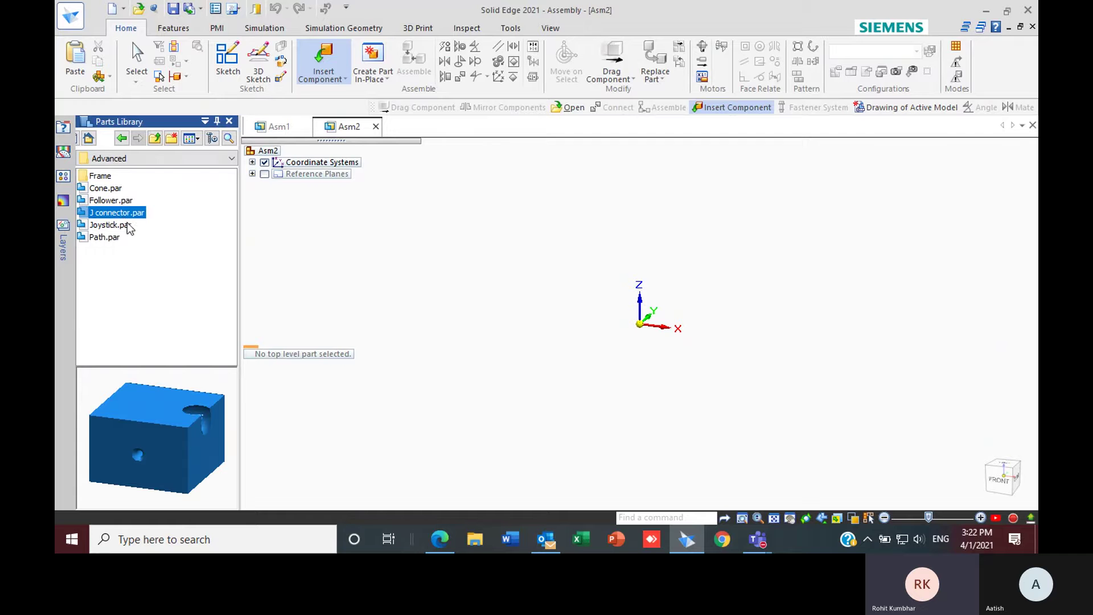
pyautogui.moveTo(121, 214); pyautogui.dragTo(658, 325)
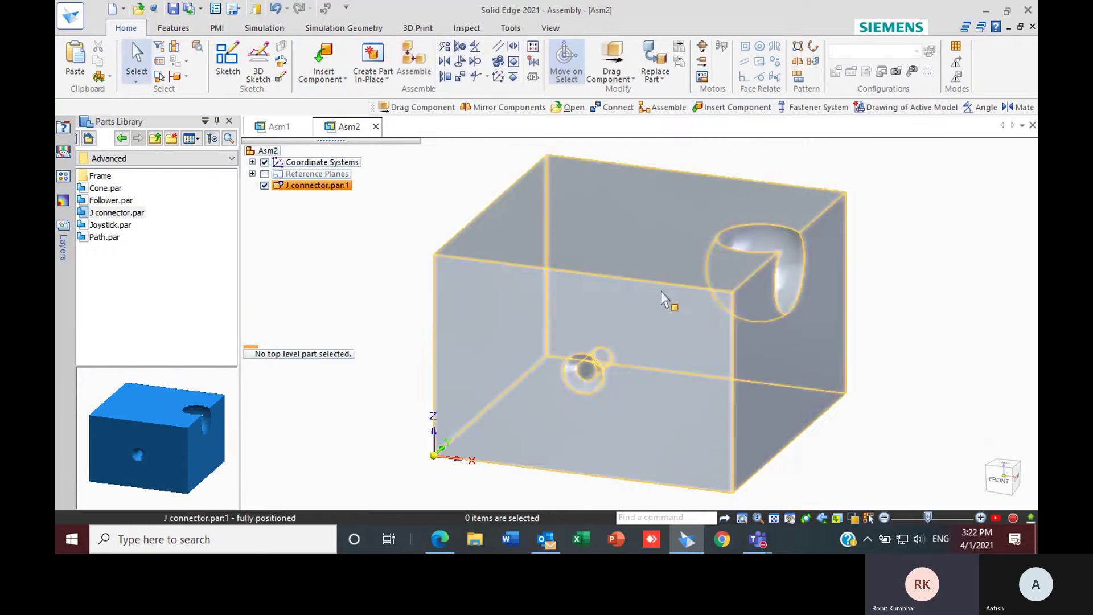
# - Place Joystick.par from the Advanced parts folder beside the J connector block, on the side of its corner socket
pyautogui.moveTo(930, 375); pyautogui.dragTo(569, 319, button='middle')
pyautogui.click(110, 225)
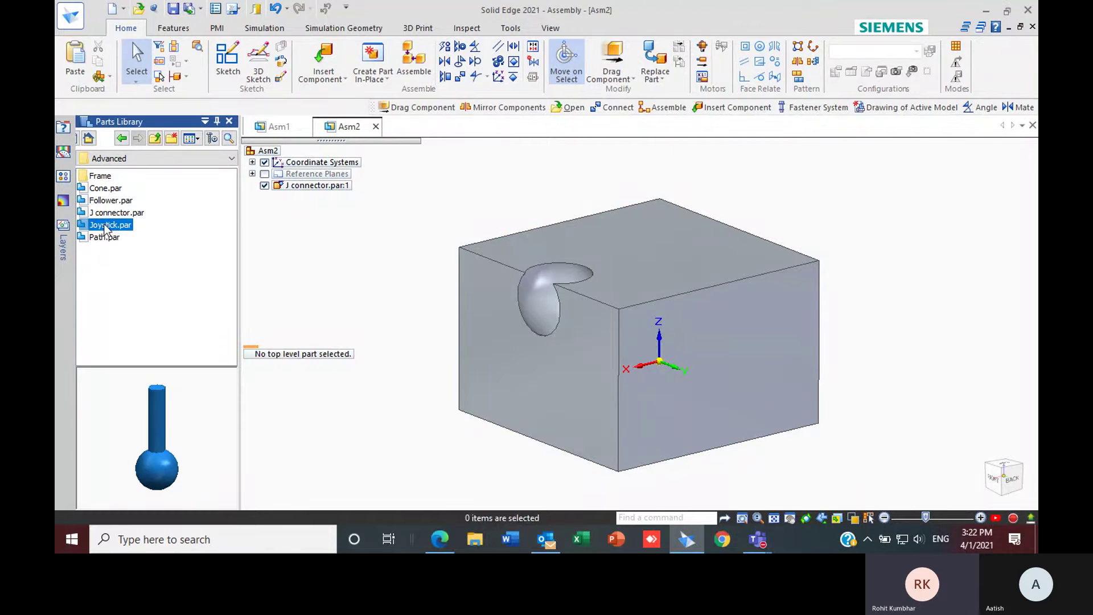
pyautogui.moveTo(110, 225); pyautogui.dragTo(607, 337)
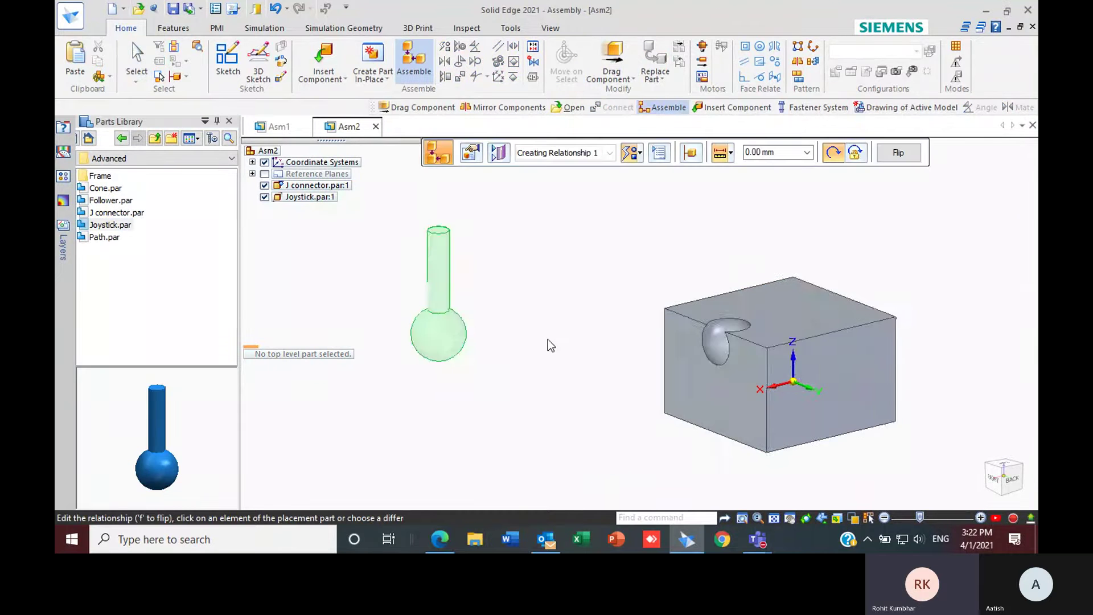
pyautogui.scroll(3, 547, 339)
pyautogui.scroll(-4, 562, 340)
pyautogui.scroll(4, 806, 339)
pyautogui.scroll(-3, 627, 319)
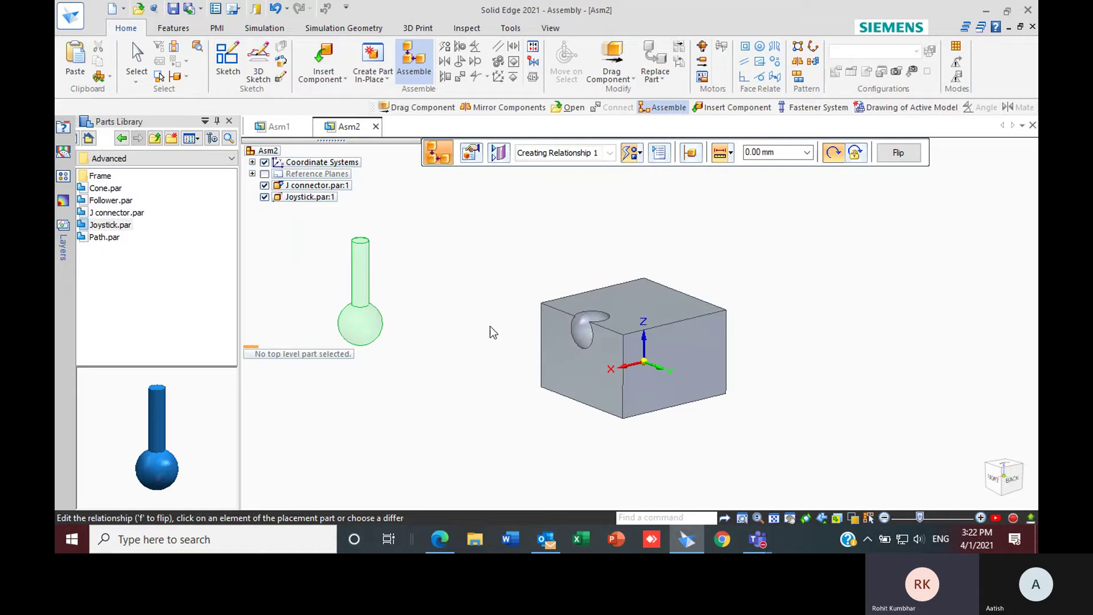
pyautogui.scroll(2, 476, 330)
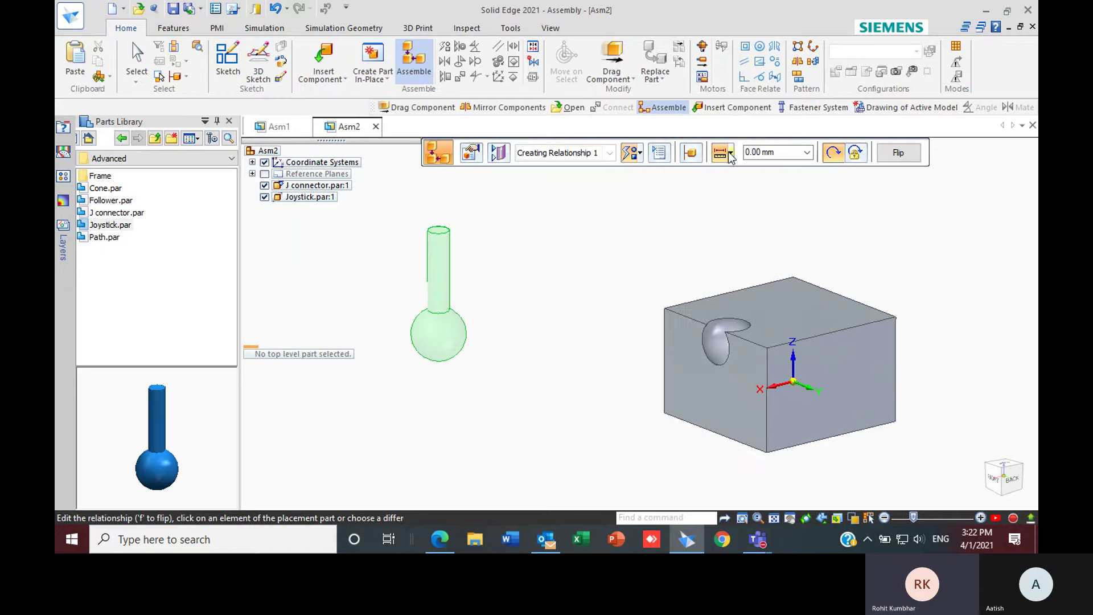
# - Assemble the joystick with a Connect relationship between its ball's center point and the center of the J connector's spherical socket
pyautogui.click(633, 153)
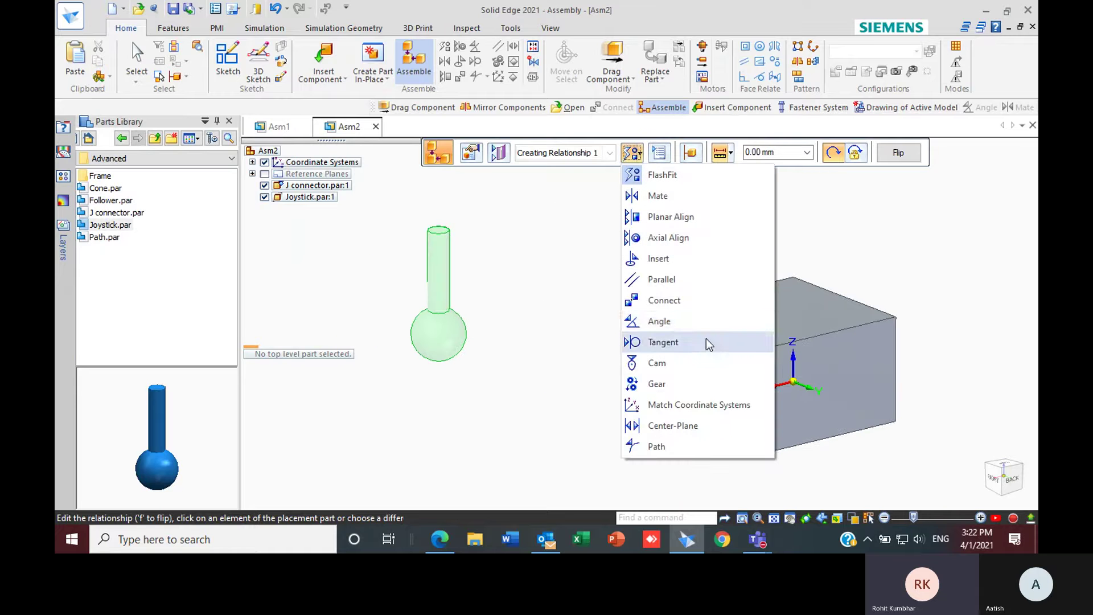
pyautogui.click(687, 301)
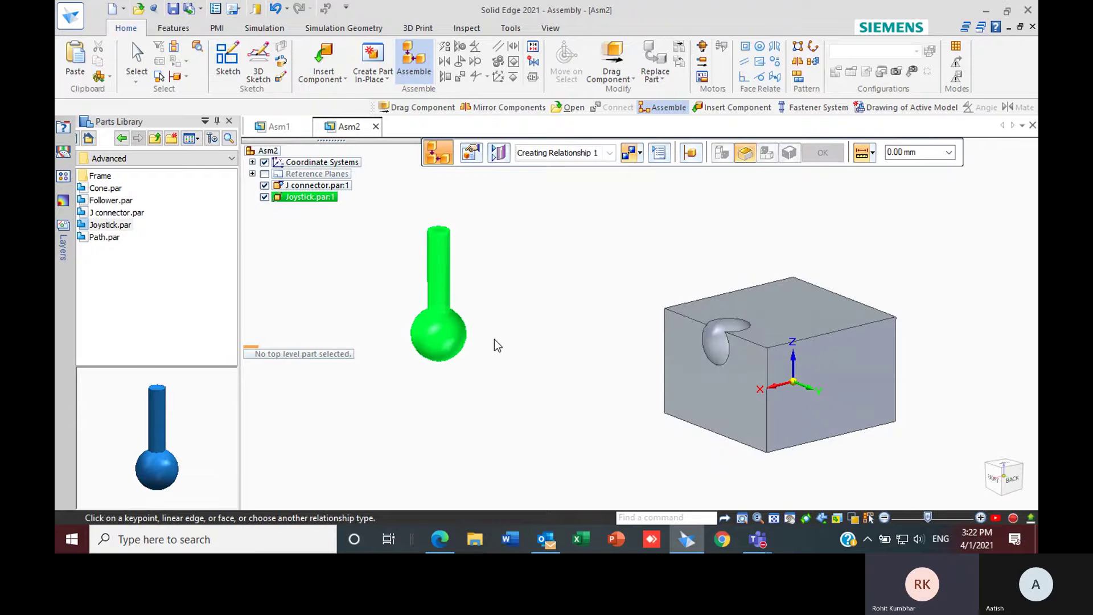
pyautogui.click(439, 336)
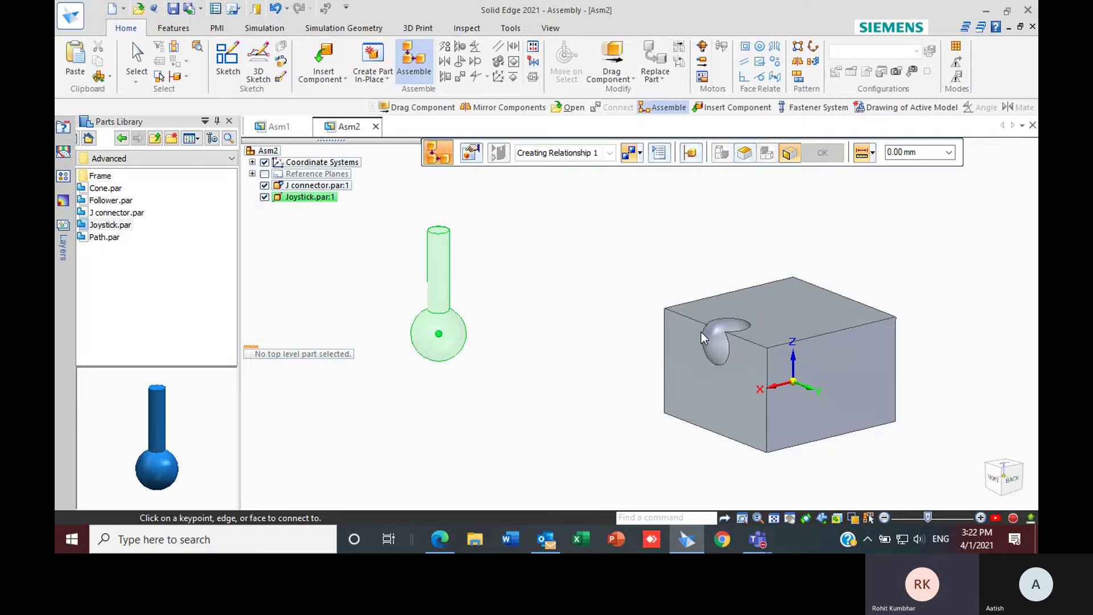
pyautogui.click(713, 341)
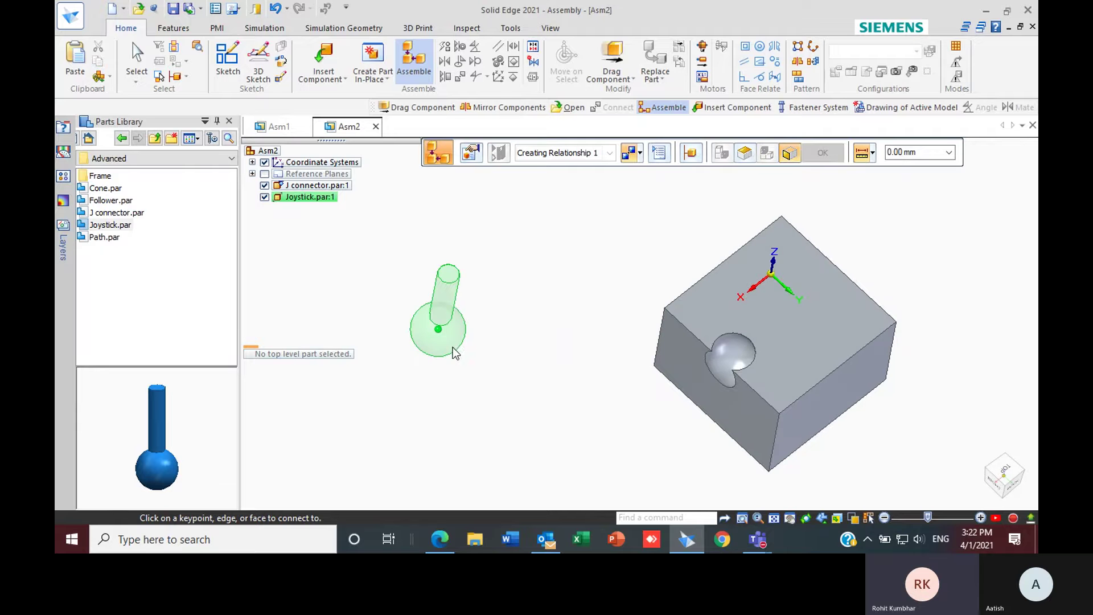
pyautogui.click(733, 360)
pyautogui.moveTo(617, 410); pyautogui.dragTo(537, 369, button='middle')
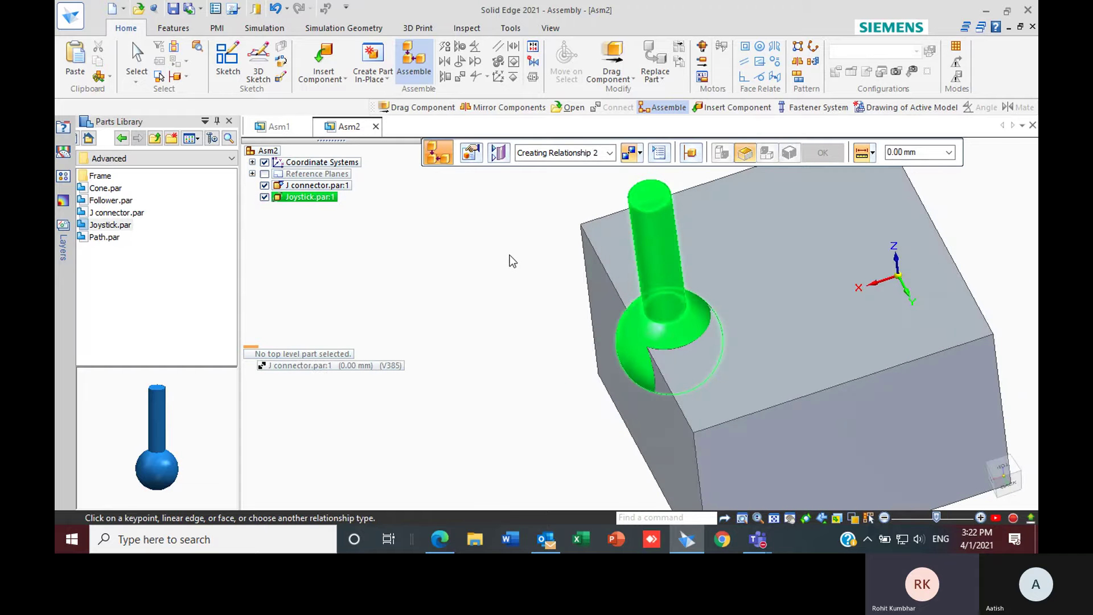
pyautogui.press('Escape')
# - Swing the joystick's stem from above the block down toward its side face using Drag Component with No analysis
pyautogui.moveTo(505, 279); pyautogui.dragTo(642, 293, button='middle')
pyautogui.click(611, 53)
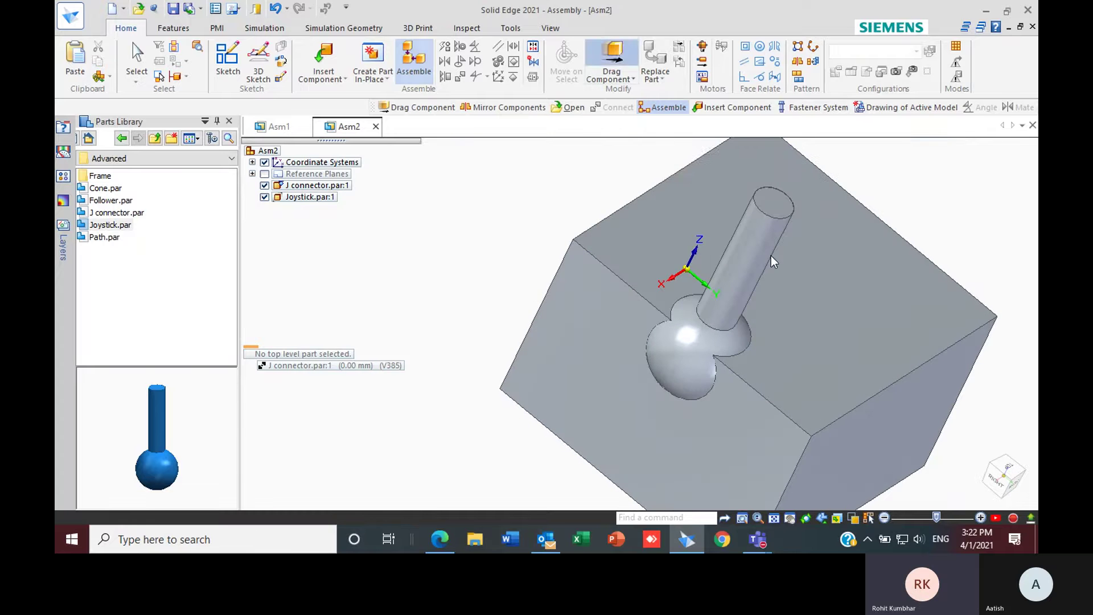
pyautogui.click(676, 181)
pyautogui.moveTo(760, 215); pyautogui.dragTo(494, 451)
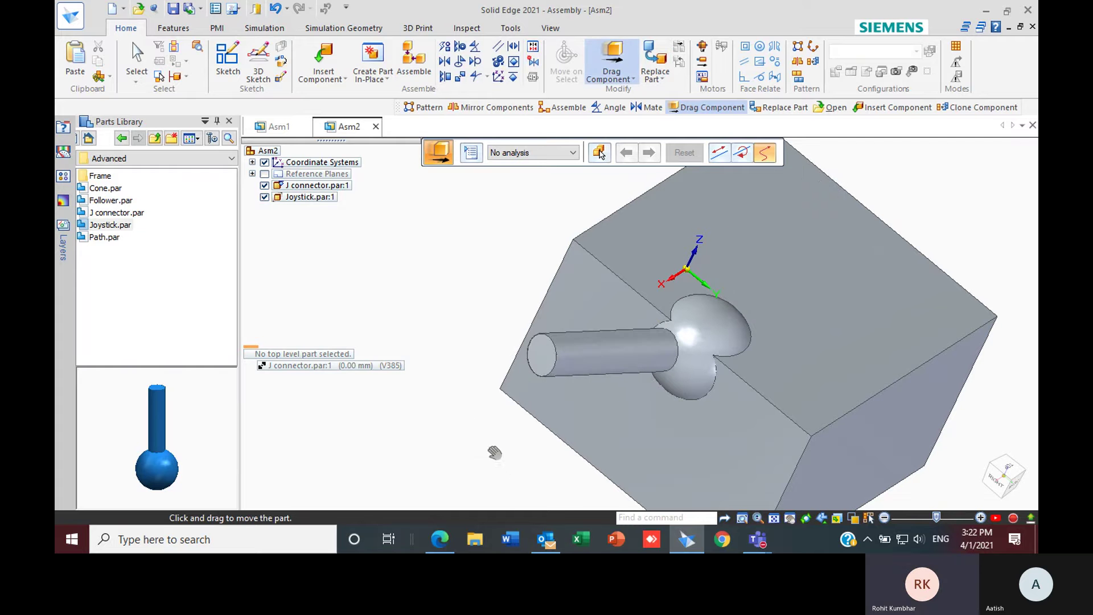
# - Switch the drag analysis to Detect collisions and rotate the joystick within the J connector's socket
pyautogui.click(551, 155)
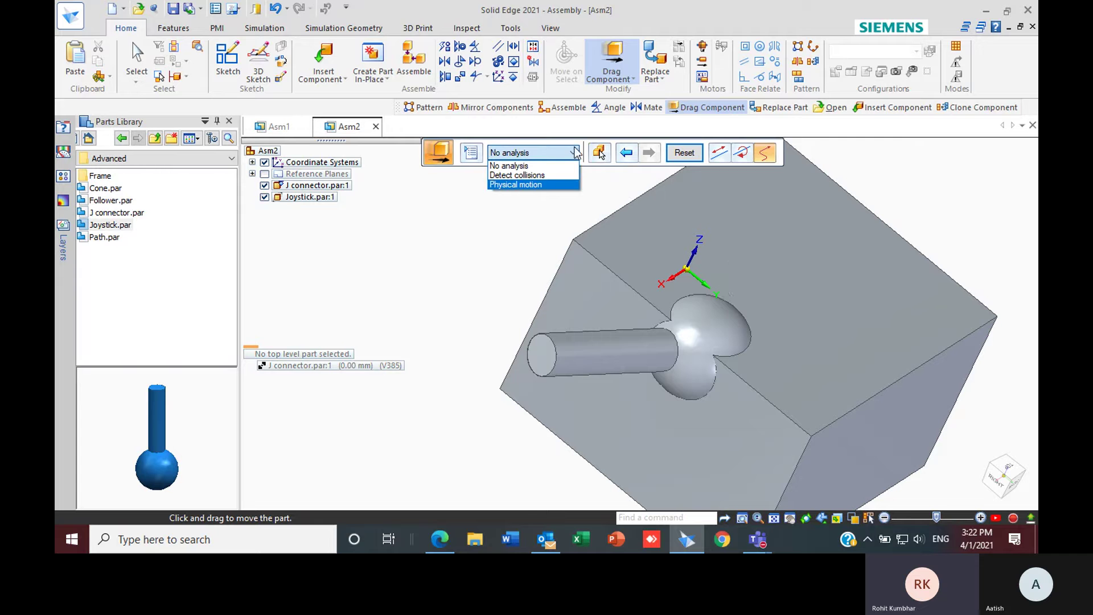
pyautogui.click(539, 176)
pyautogui.moveTo(691, 323)
pyautogui.mouseDown()
pyautogui.moveTo(795, 322)
pyautogui.moveTo(598, 399)
pyautogui.moveTo(765, 323)
pyautogui.moveTo(820, 310)
pyautogui.moveTo(661, 219)
pyautogui.moveTo(538, 366)
pyautogui.moveTo(598, 449)
pyautogui.moveTo(669, 331)
pyautogui.moveTo(775, 313)
pyautogui.moveTo(728, 228)
pyautogui.moveTo(655, 205)
pyautogui.moveTo(736, 319)
pyautogui.moveTo(654, 364)
pyautogui.moveTo(700, 342)
pyautogui.moveTo(734, 250)
pyautogui.moveTo(701, 312)
pyautogui.mouseUp()
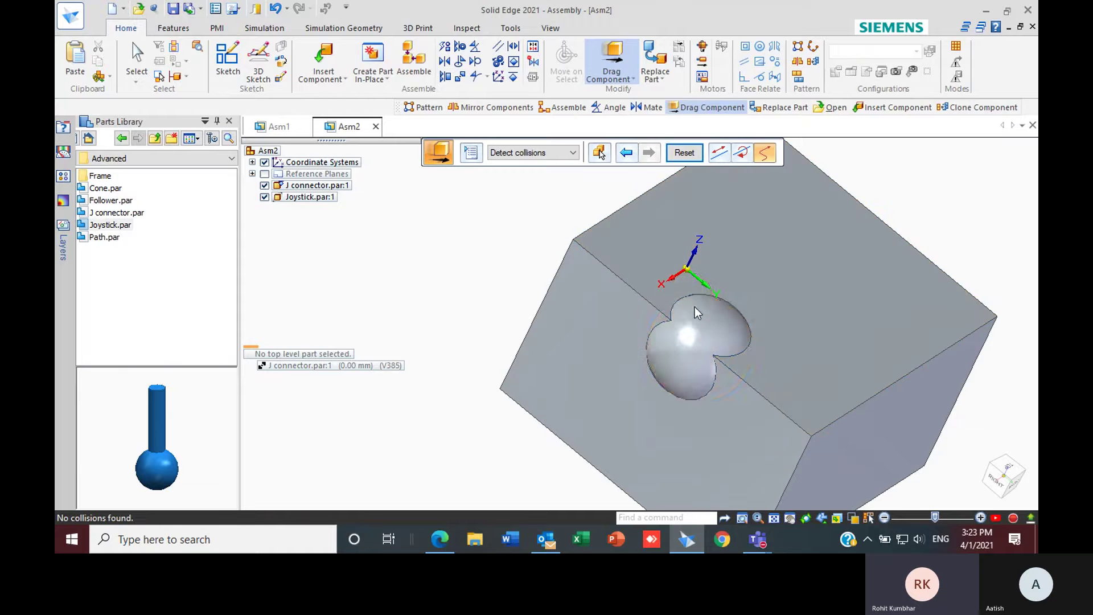
pyautogui.moveTo(730, 326); pyautogui.dragTo(635, 393, button='middle')
pyautogui.moveTo(728, 320); pyautogui.dragTo(639, 391)
pyautogui.moveTo(639, 391); pyautogui.dragTo(722, 350, button='middle')
pyautogui.moveTo(722, 350); pyautogui.dragTo(704, 336)
# - Move the joystick in its socket using Physical motion, and set the drag analysis back to No analysis
pyautogui.click(521, 153)
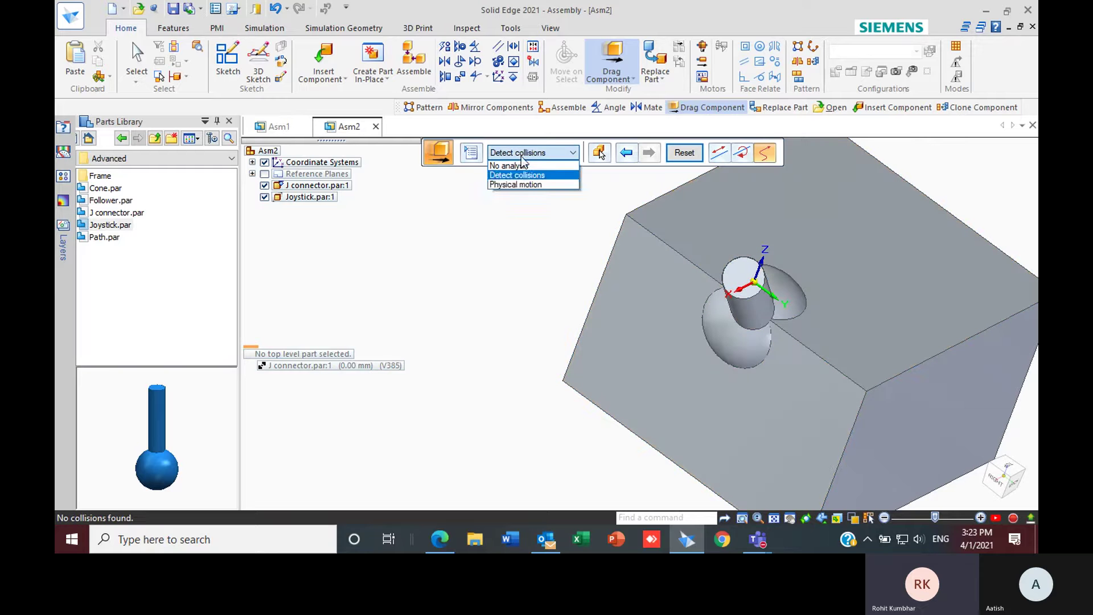
pyautogui.click(532, 193)
pyautogui.moveTo(801, 308); pyautogui.dragTo(700, 393)
pyautogui.click(527, 153)
pyautogui.click(526, 162)
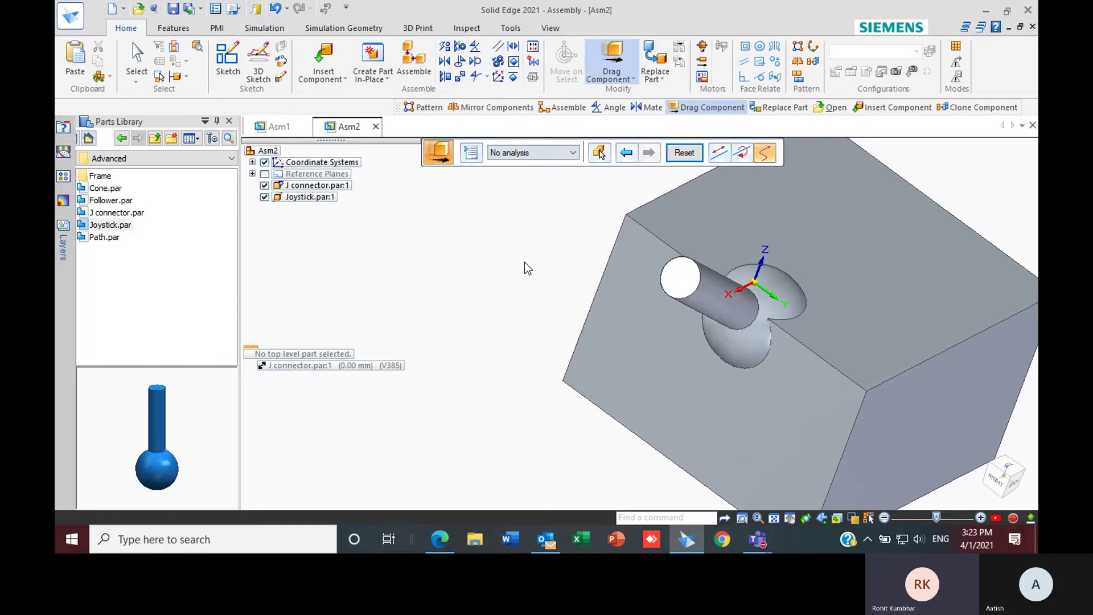
# - Review the Connect relationship's description and examine the conical hole in the J connector's front face, ending in an isometric view
pyautogui.scroll(-3, 524, 266)
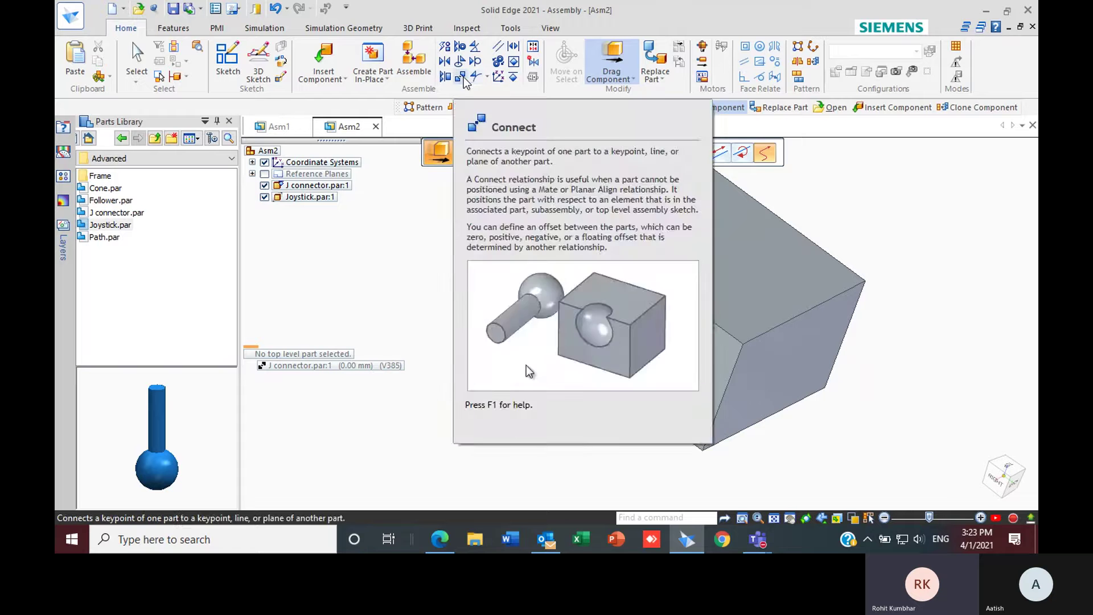
pyautogui.moveTo(1035, 372); pyautogui.dragTo(737, 326, button='middle')
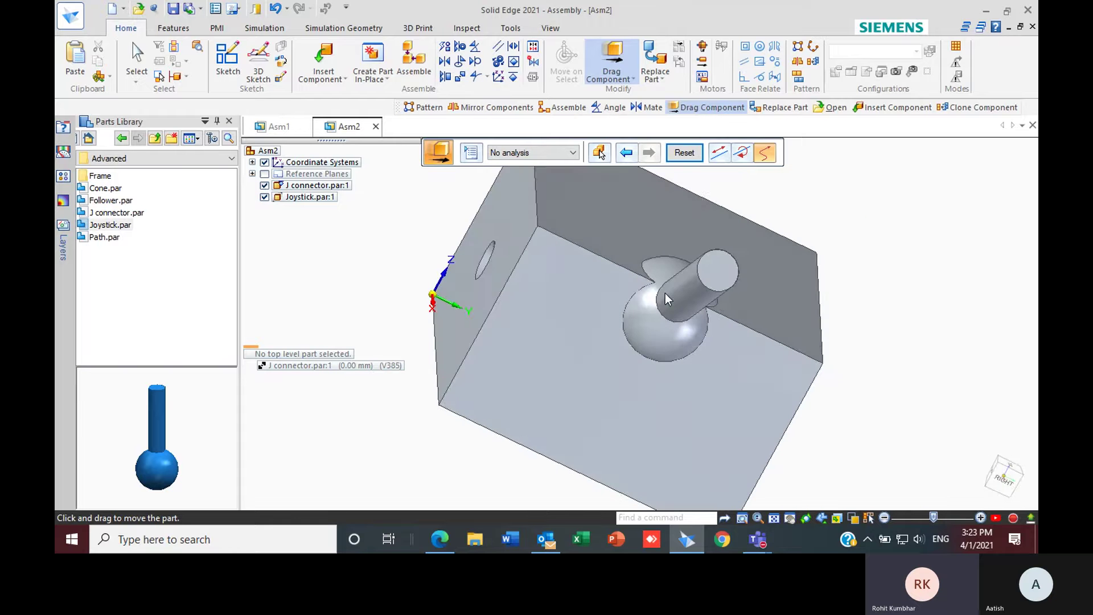
pyautogui.scroll(-3, 711, 346)
pyautogui.moveTo(531, 296); pyautogui.dragTo(618, 355, button='middle')
pyautogui.scroll(5, 579, 289)
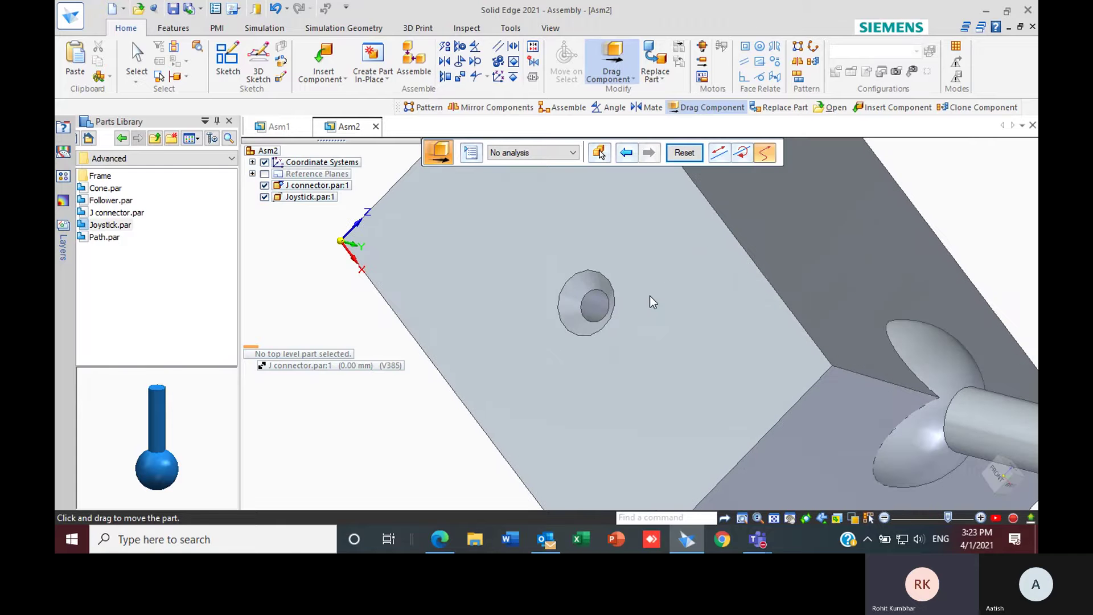
pyautogui.moveTo(600, 276); pyautogui.dragTo(646, 263, button='middle')
pyautogui.moveTo(612, 311); pyautogui.dragTo(615, 312, button='middle')
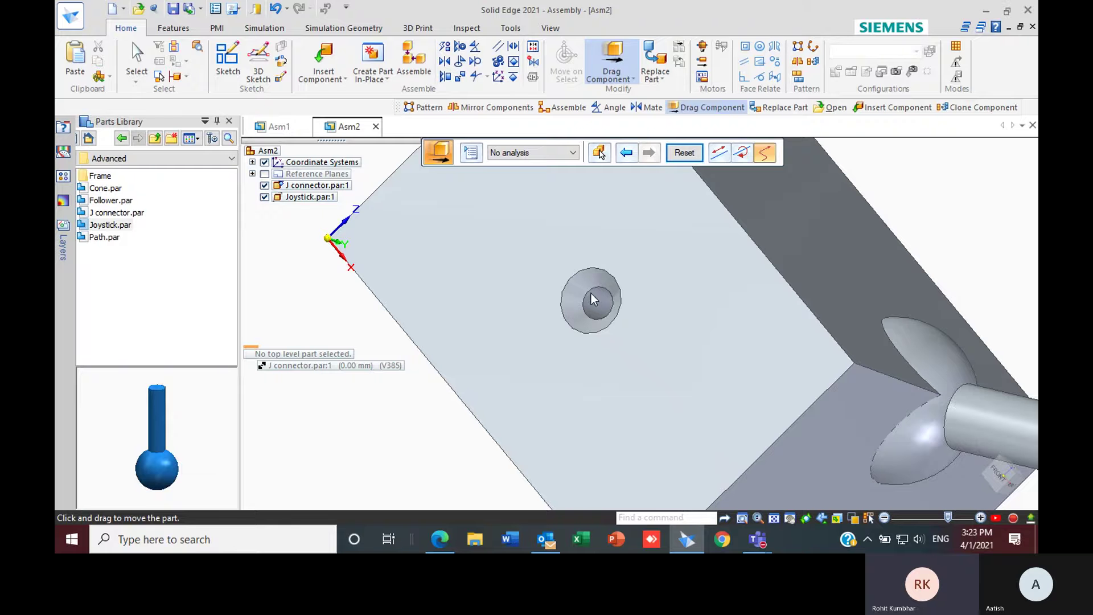
pyautogui.scroll(-3, 625, 329)
pyautogui.moveTo(626, 332); pyautogui.dragTo(589, 324, button='middle')
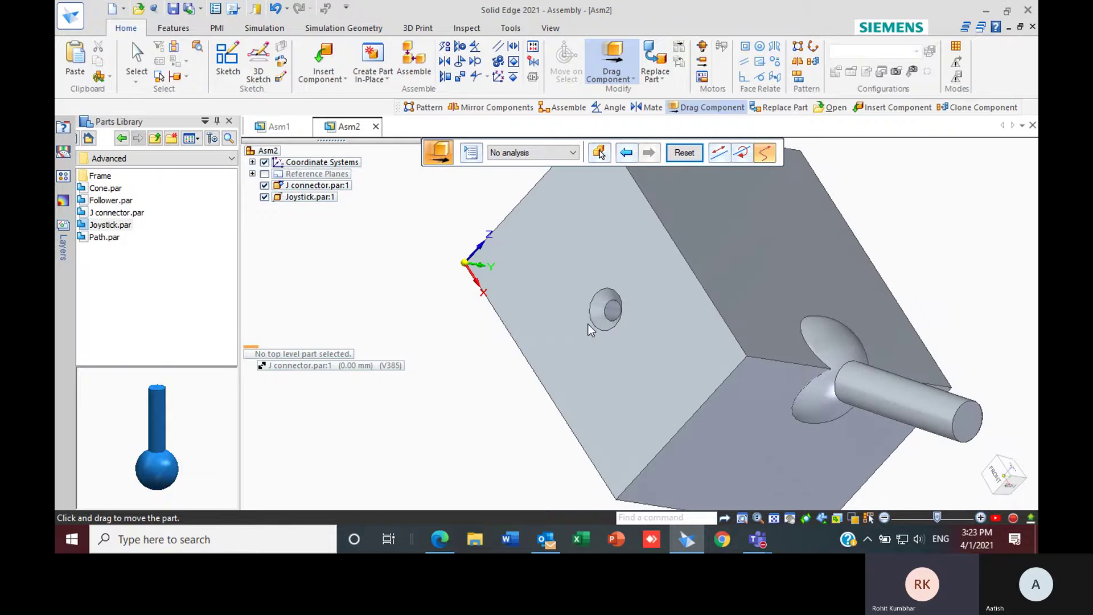
pyautogui.scroll(2, 602, 307)
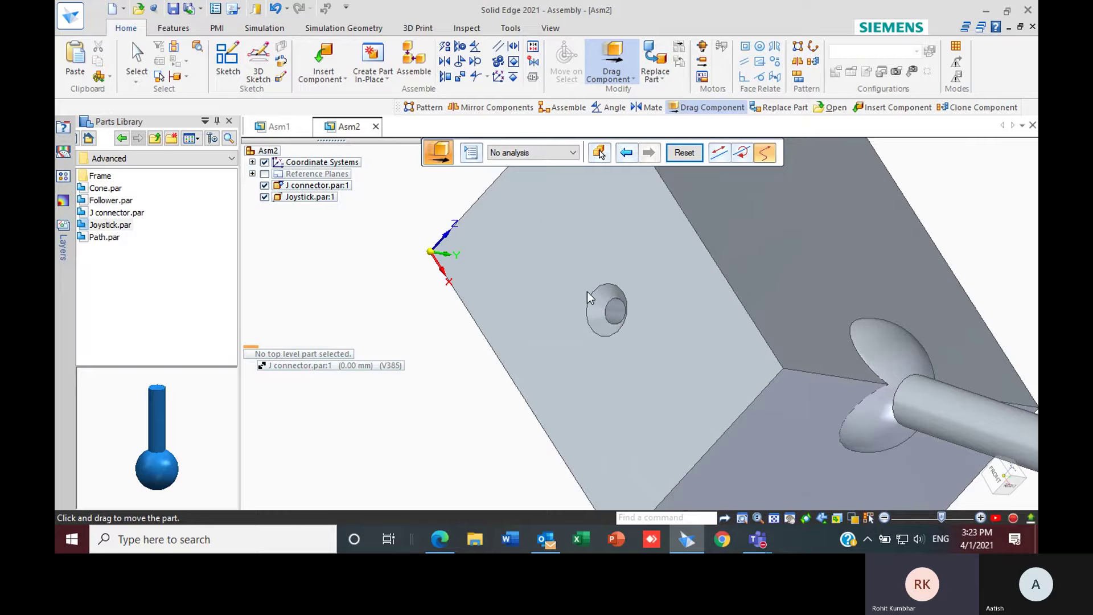
pyautogui.scroll(-2, 586, 292)
pyautogui.click(989, 501)
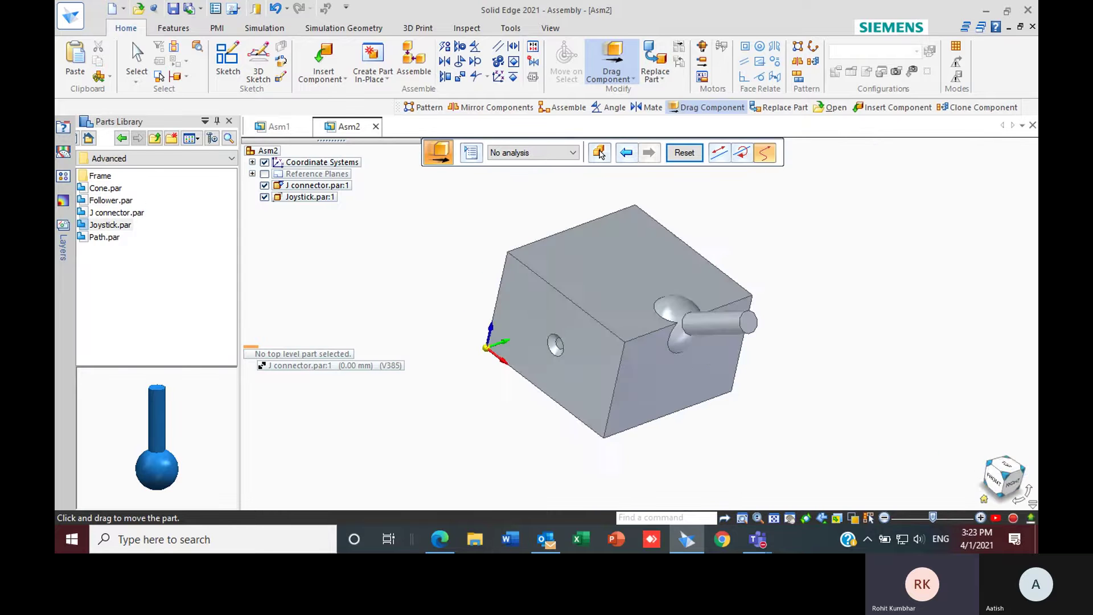
# - Place Cone.par from the Advanced parts folder beside the J connector, near the face with the conical hole
pyautogui.click(93, 192)
pyautogui.moveTo(92, 189); pyautogui.dragTo(440, 404)
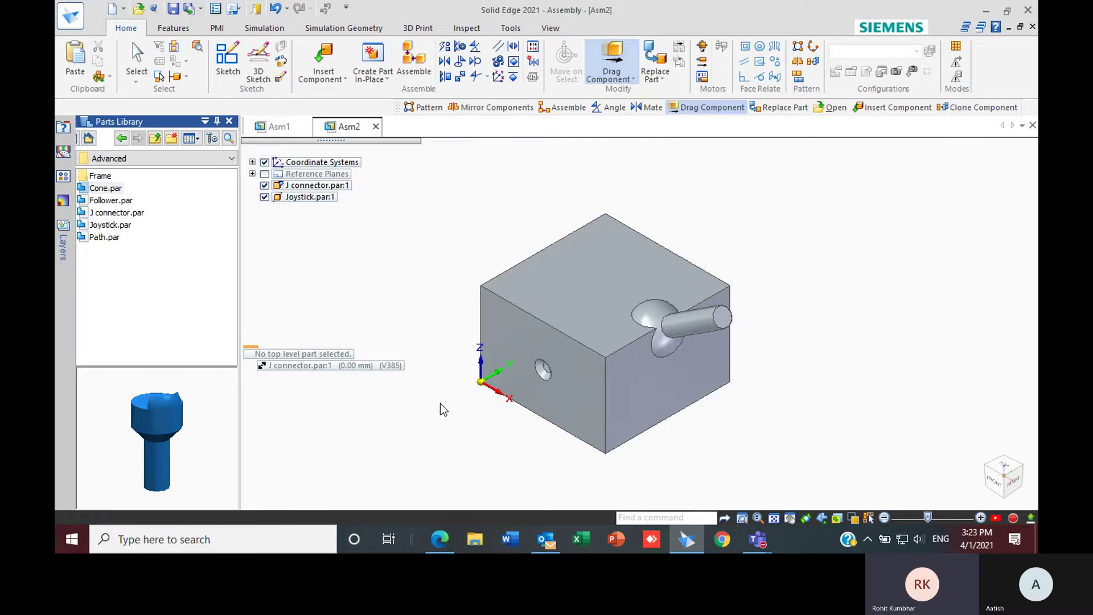
pyautogui.scroll(4, 459, 399)
pyautogui.scroll(-3, 432, 346)
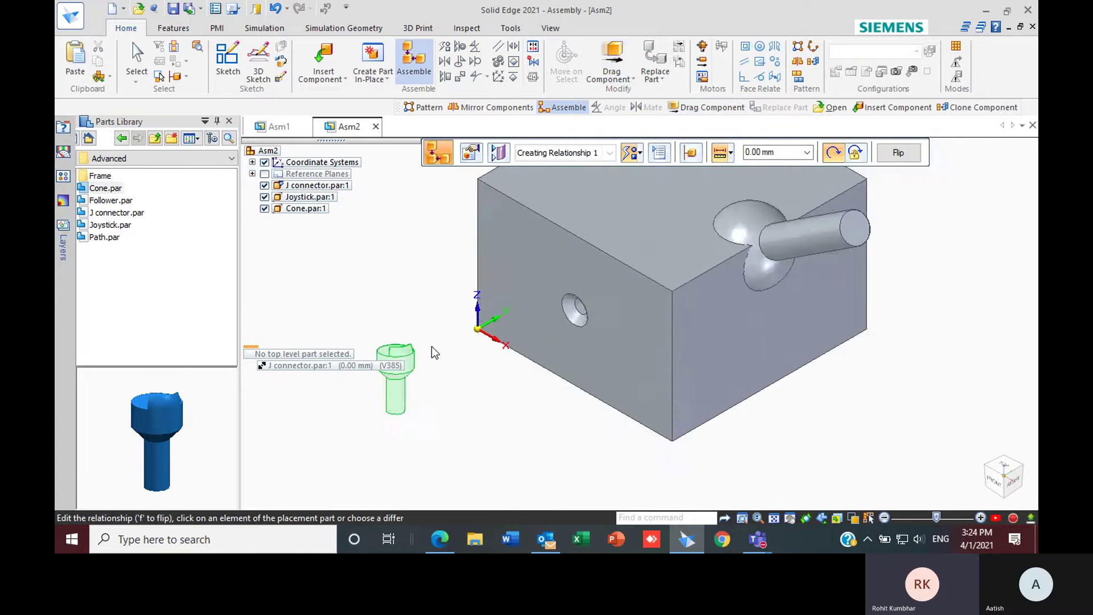
pyautogui.scroll(4, 426, 376)
pyautogui.scroll(-3, 452, 366)
pyautogui.scroll(3, 399, 284)
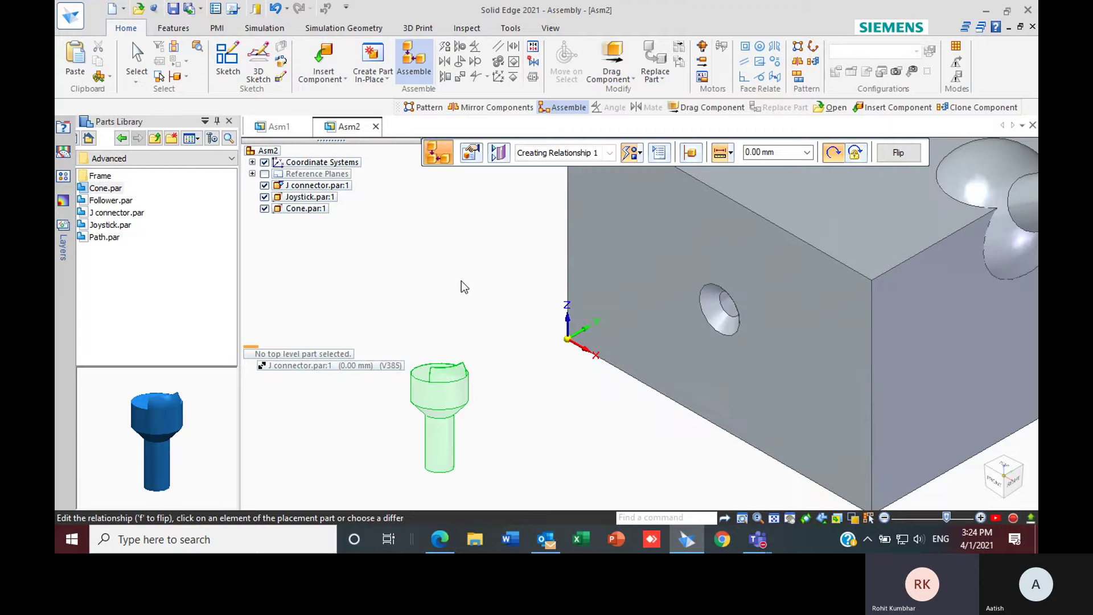
# - Start a Connect relationship for positioning the cone part in the J connector's conical hole
pyautogui.click(640, 154)
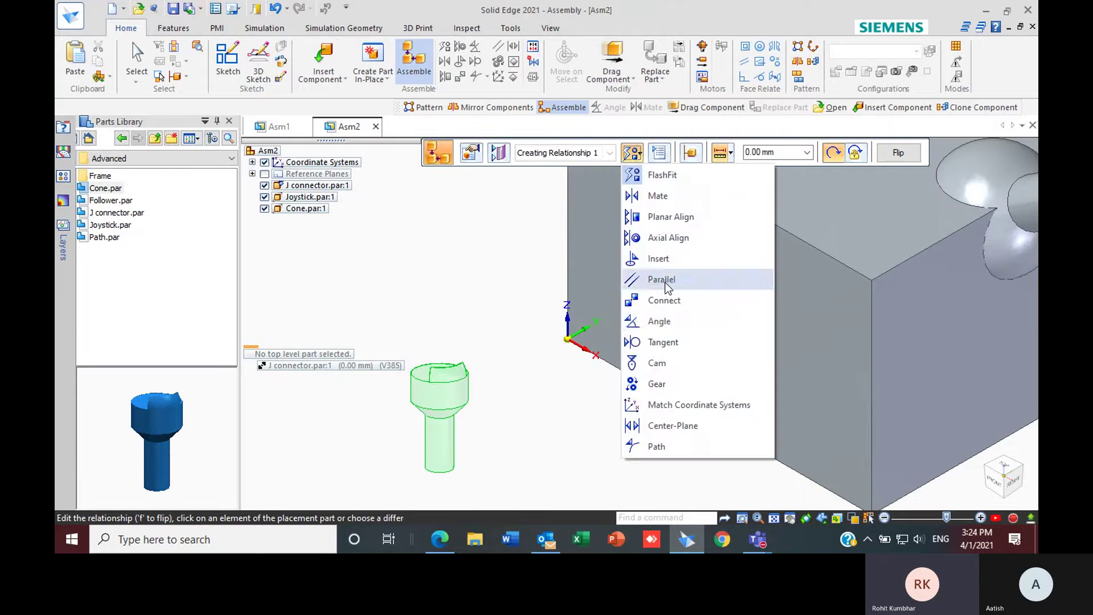
pyautogui.click(669, 313)
pyautogui.moveTo(442, 409); pyautogui.dragTo(502, 401, button='middle')
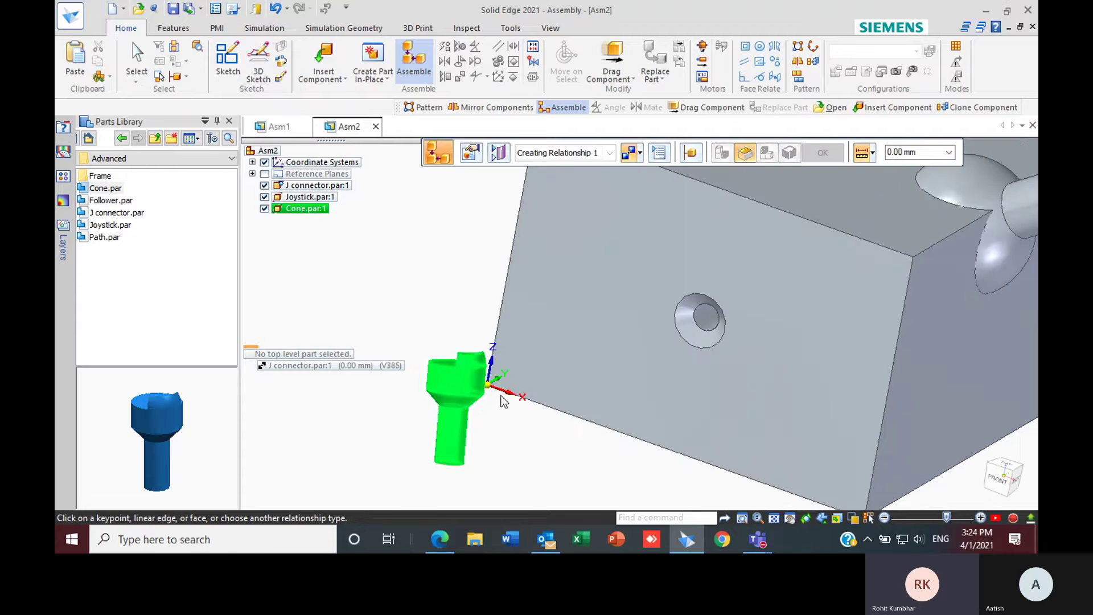
# - Try to connect the cone's keypoints to the countersunk hole in the J connector's front face with a 0.00 mm offset
pyautogui.click(456, 405)
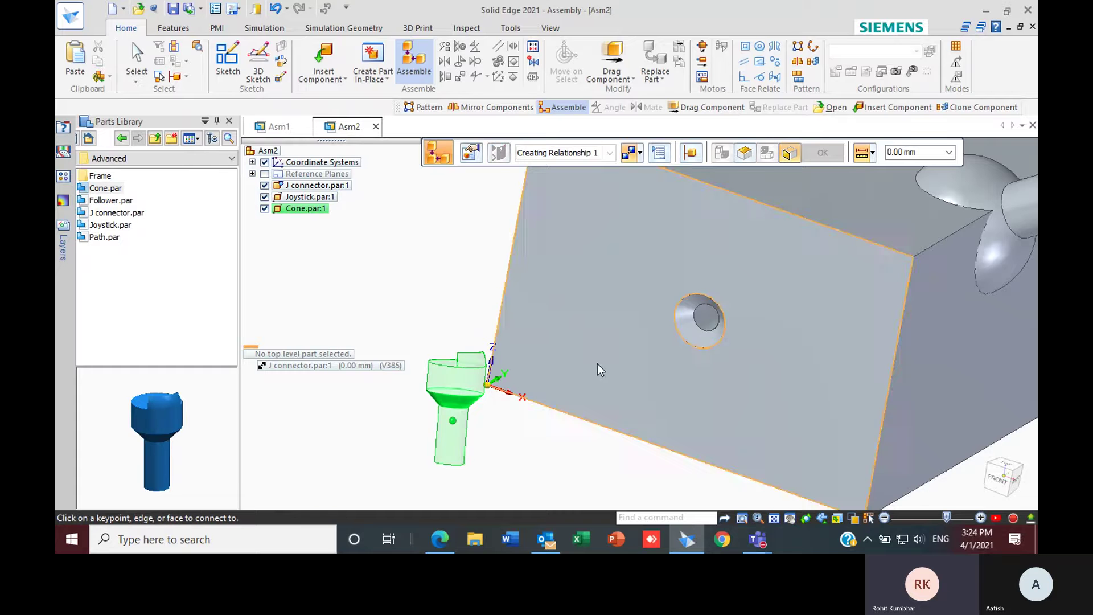
pyautogui.click(687, 322)
pyautogui.moveTo(683, 236); pyautogui.dragTo(729, 182, button='middle')
pyautogui.click(691, 338)
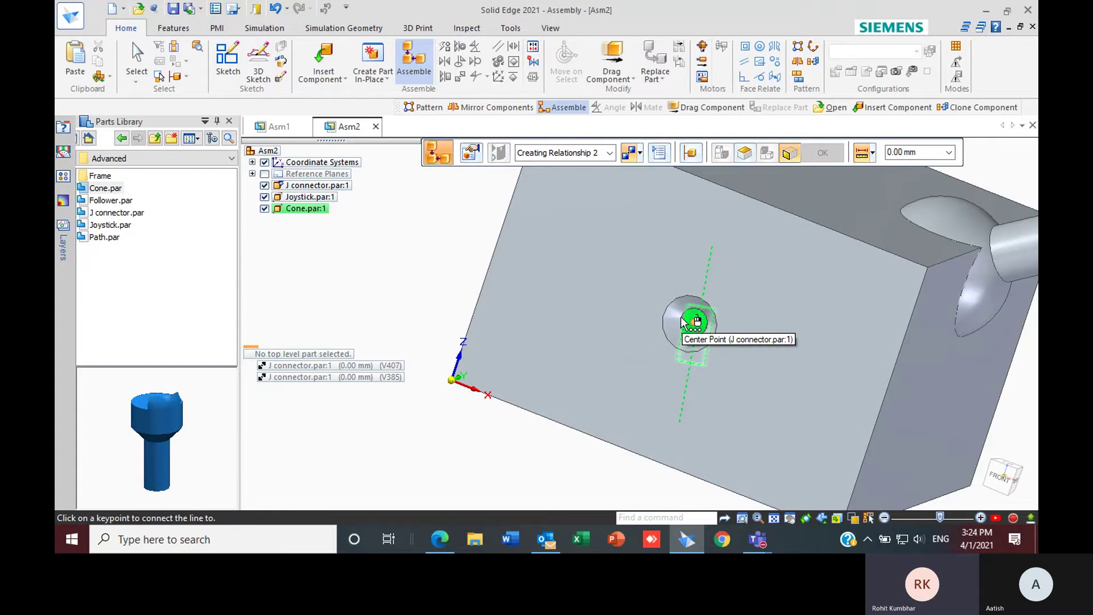
pyautogui.scroll(5, 682, 321)
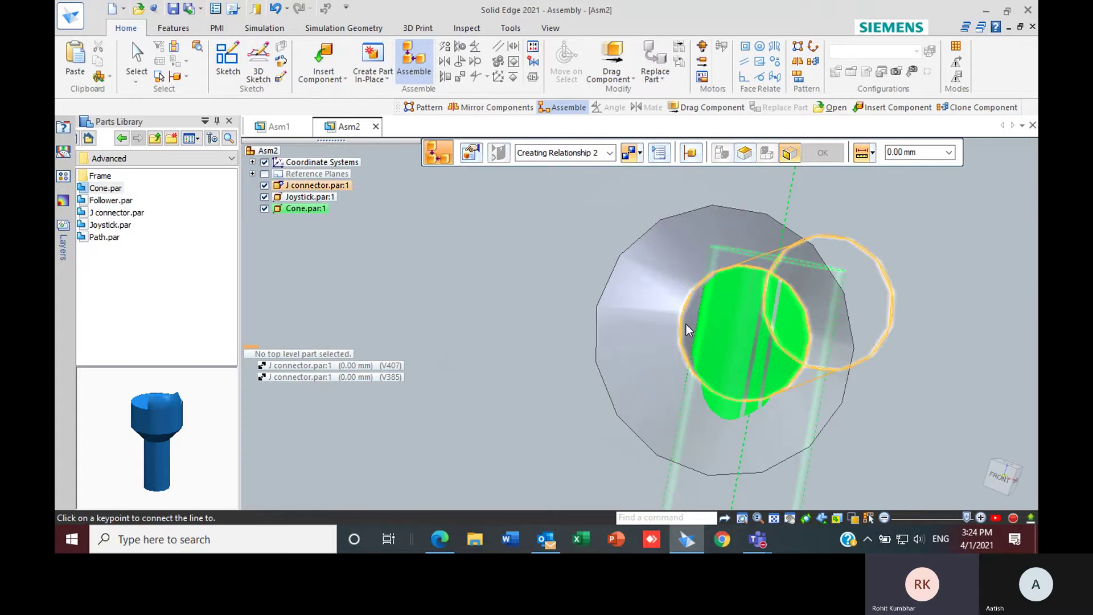
pyautogui.click(686, 324)
pyautogui.click(686, 217)
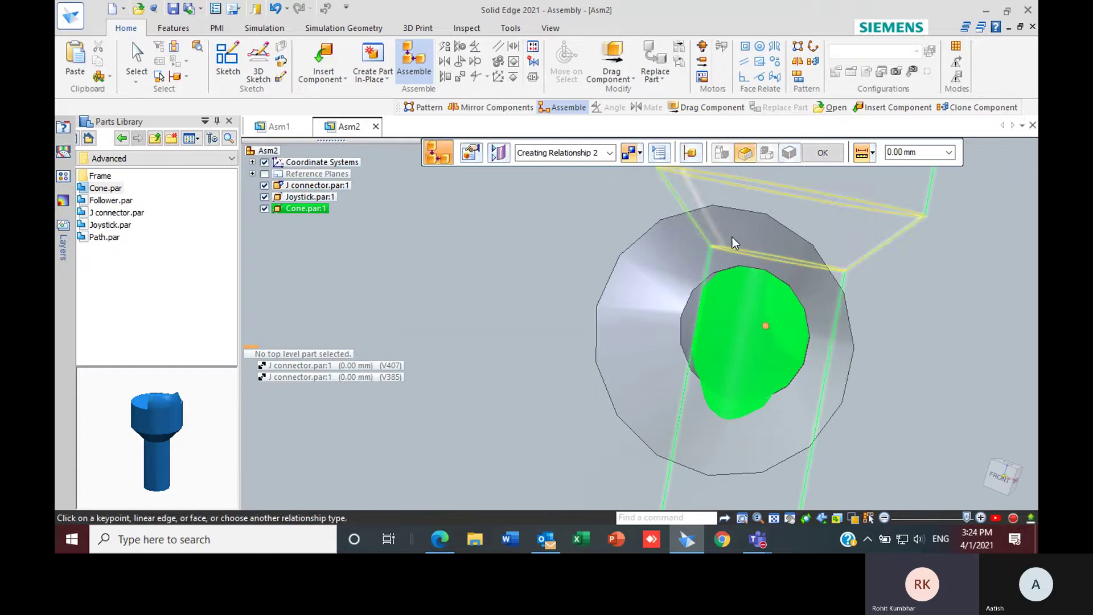
pyautogui.press('Escape')
# - Axially align the cone's shank with the countersunk hole in the J connector, rotation unlocked, and flip it so the shank faces the hole
pyautogui.scroll(5, 623, 302)
pyautogui.scroll(-3, 624, 304)
pyautogui.scroll(2, 623, 305)
pyautogui.scroll(-2, 626, 308)
pyautogui.scroll(2, 431, 306)
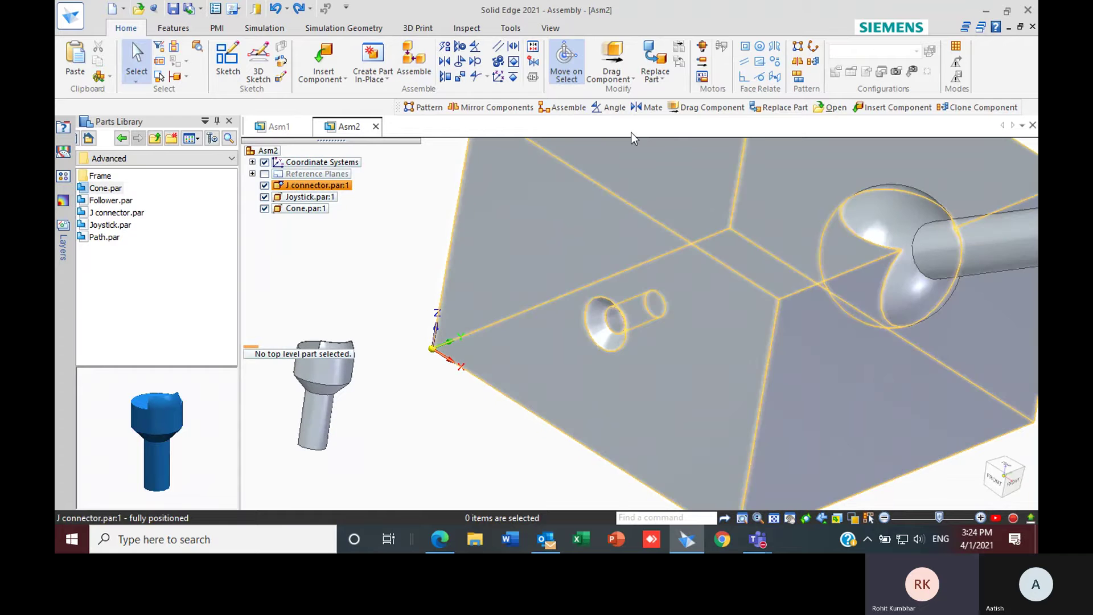
pyautogui.click(460, 47)
pyautogui.click(317, 415)
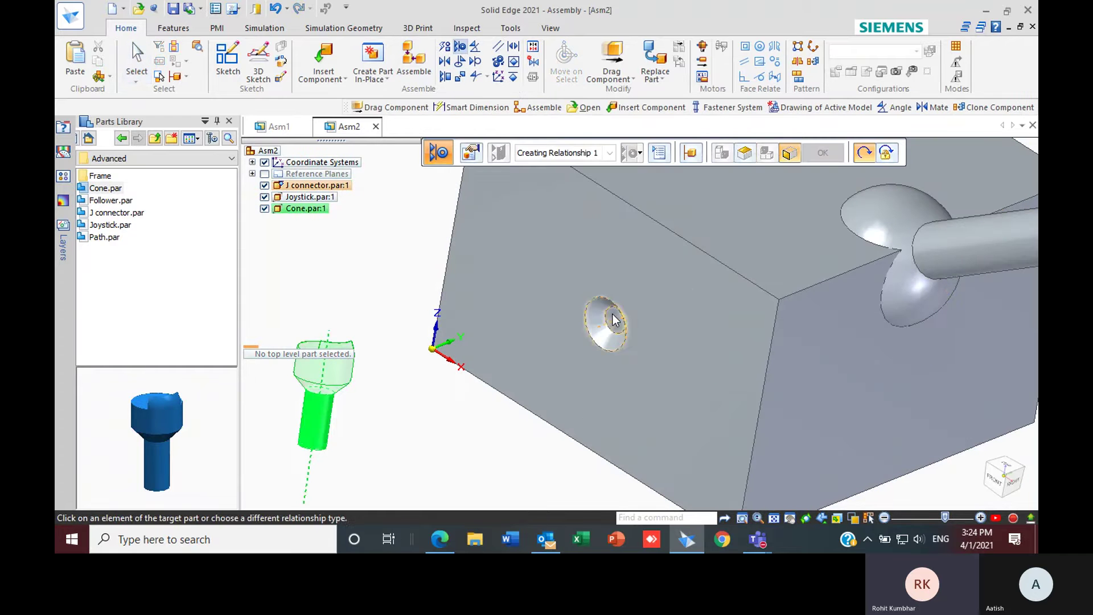
pyautogui.click(615, 321)
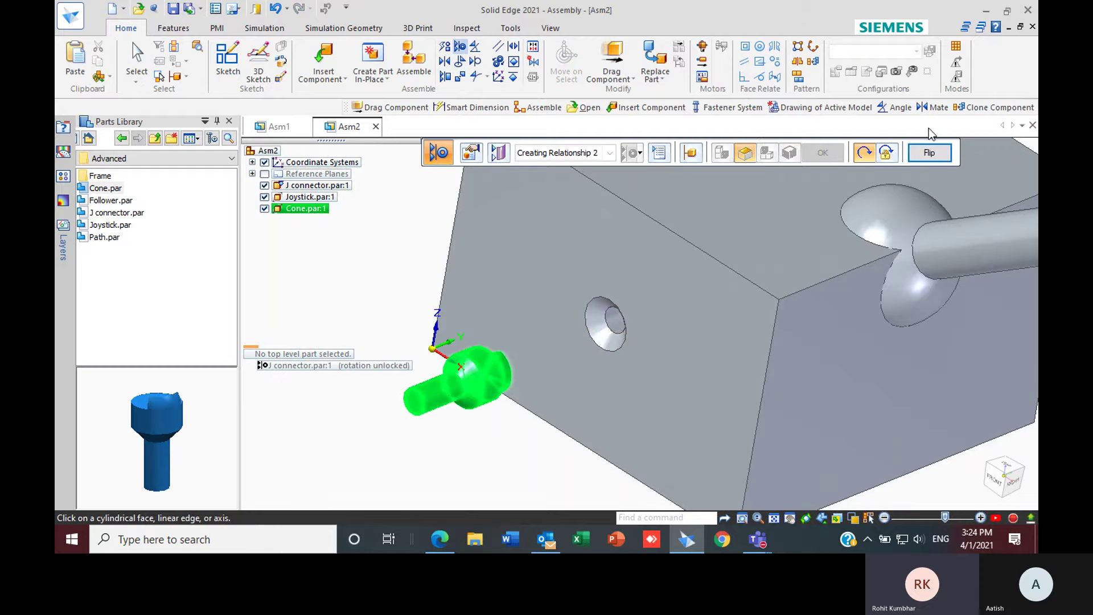
pyautogui.click(920, 154)
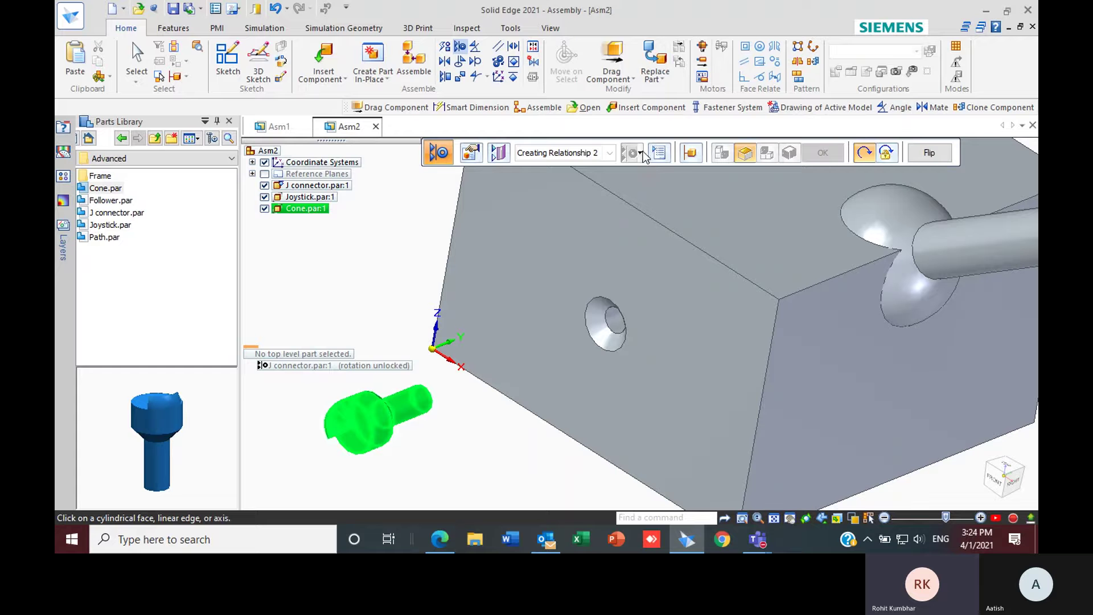
pyautogui.press('Escape')
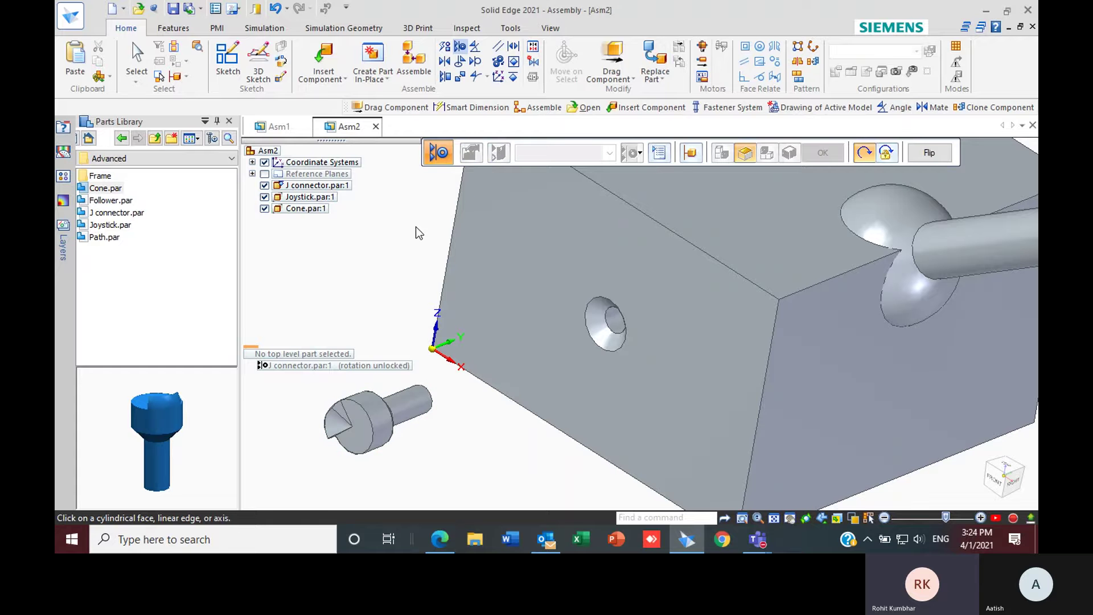
# - Connect the keypoint of the cone's tapered face to the J connector's countersink with a 0.00 mm offset
pyautogui.click(460, 76)
pyautogui.scroll(1, 409, 386)
pyautogui.moveTo(508, 373); pyautogui.dragTo(627, 367, button='middle')
pyautogui.scroll(-3, 627, 367)
pyautogui.scroll(3, 437, 392)
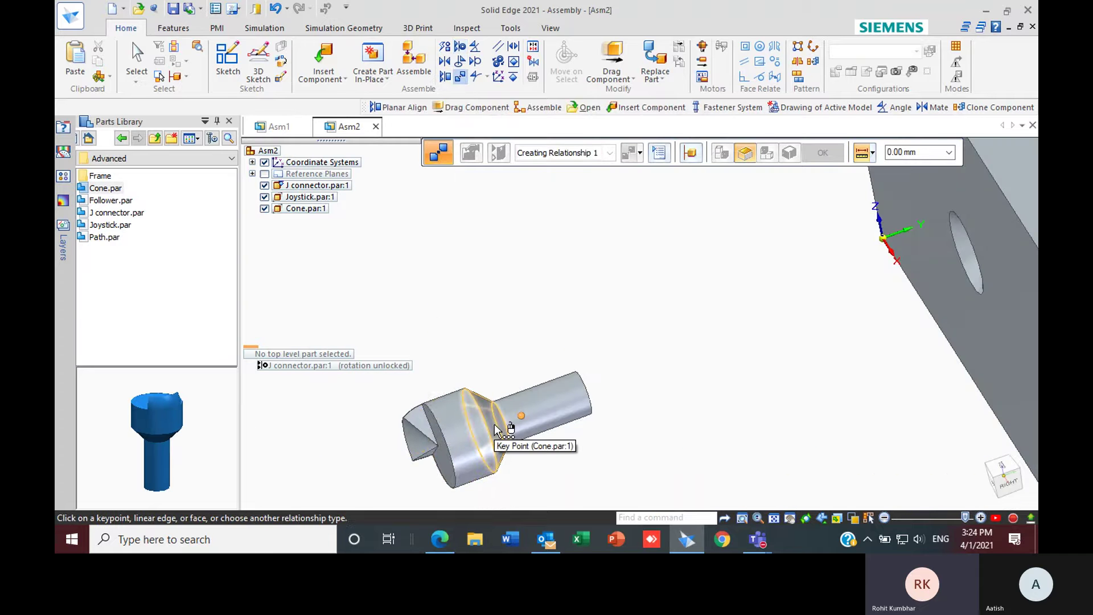
pyautogui.click(494, 430)
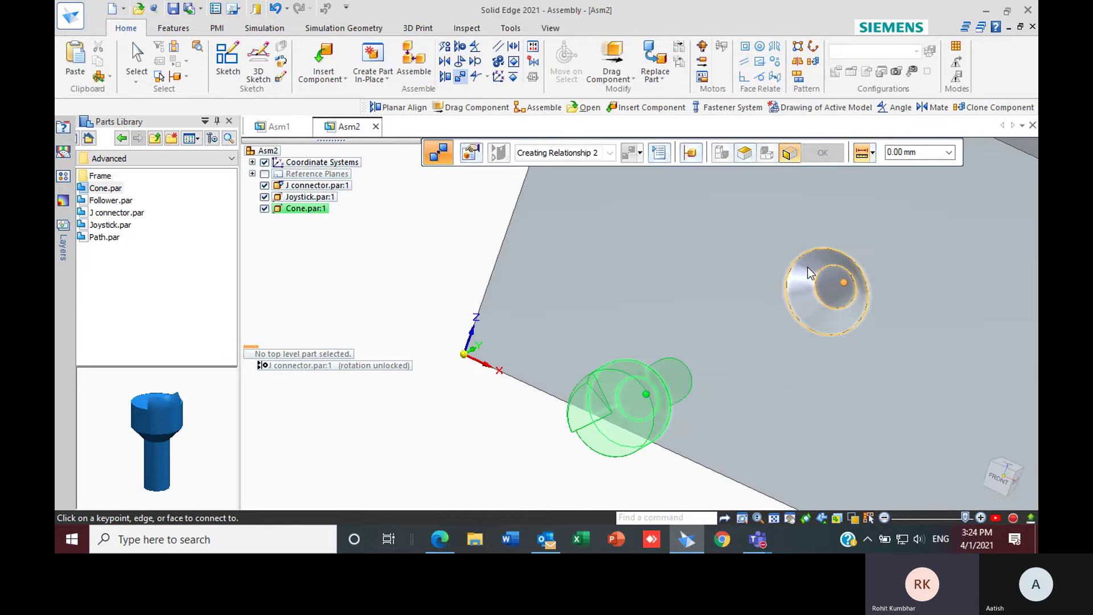
pyautogui.click(808, 276)
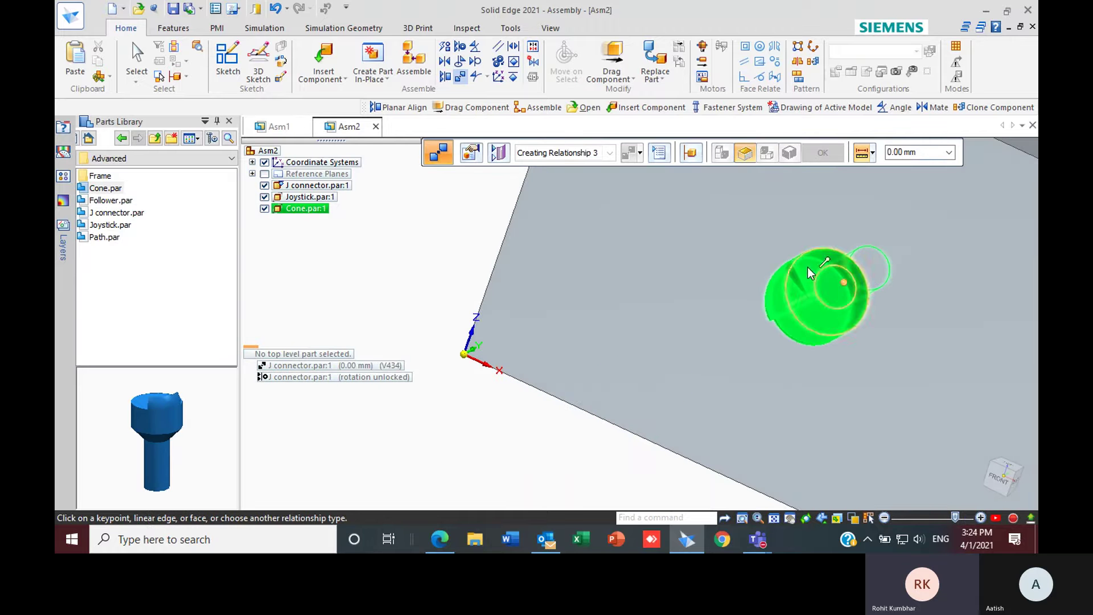
pyautogui.click(373, 268)
# - Start Drag Component with the default analysis options and rotate the seated cone about its hole to test its motion
pyautogui.scroll(-3, 491, 309)
pyautogui.moveTo(771, 353); pyautogui.dragTo(776, 284, button='middle')
pyautogui.scroll(2, 713, 310)
pyautogui.scroll(2, 683, 270)
pyautogui.moveTo(683, 270); pyautogui.dragTo(765, 285, button='middle')
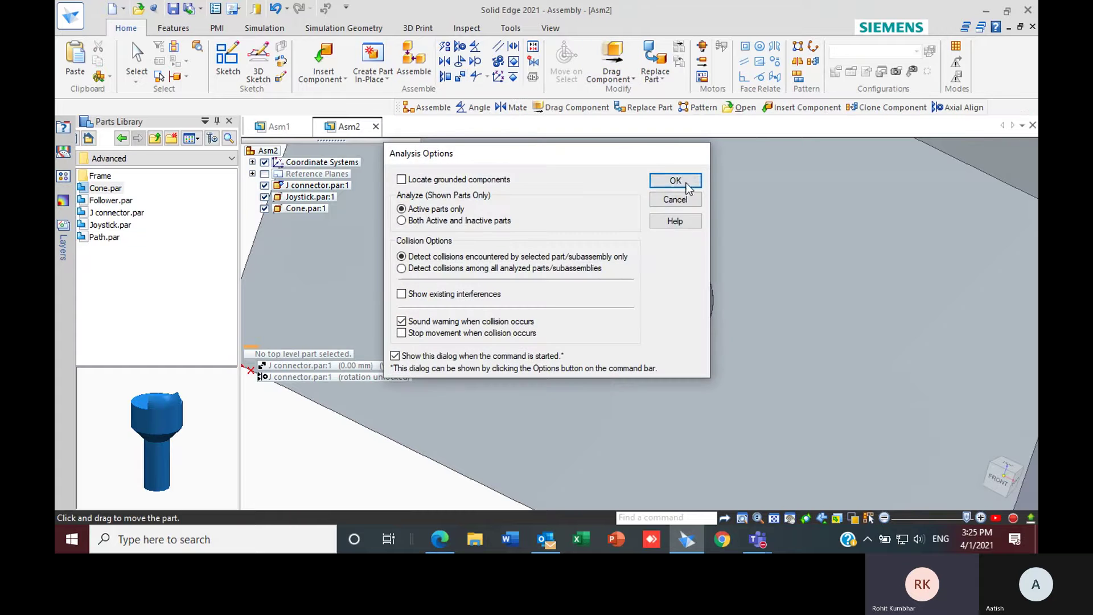
pyautogui.click(670, 183)
pyautogui.click(658, 245)
pyautogui.moveTo(726, 359); pyautogui.dragTo(554, 359)
pyautogui.moveTo(706, 337); pyautogui.dragTo(665, 309, button='middle')
pyautogui.moveTo(666, 311); pyautogui.dragTo(667, 288)
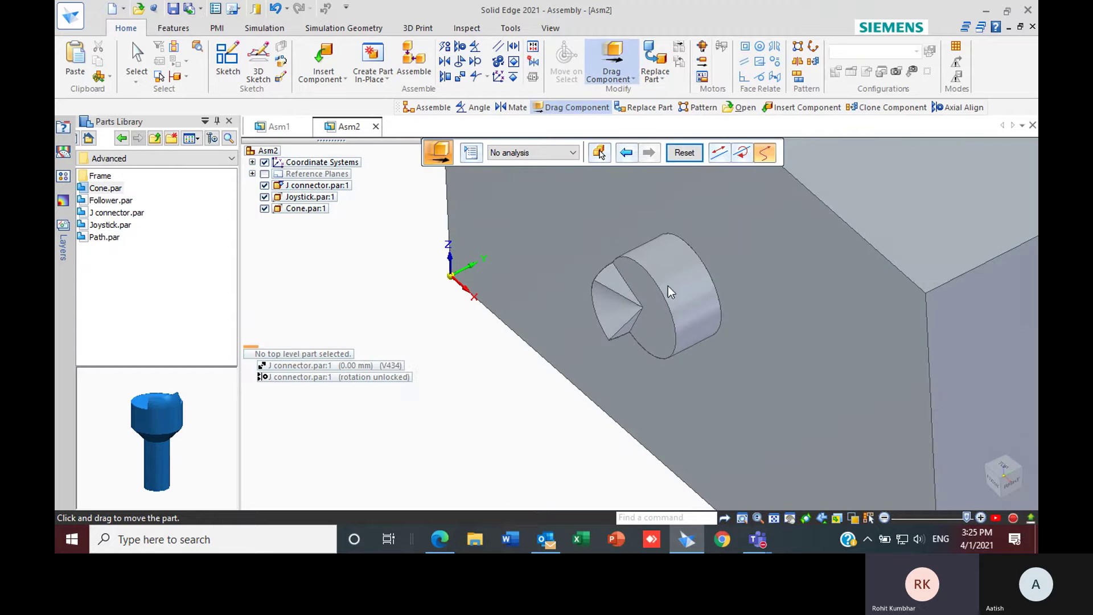
pyautogui.scroll(2, 581, 297)
pyautogui.scroll(-6, 570, 311)
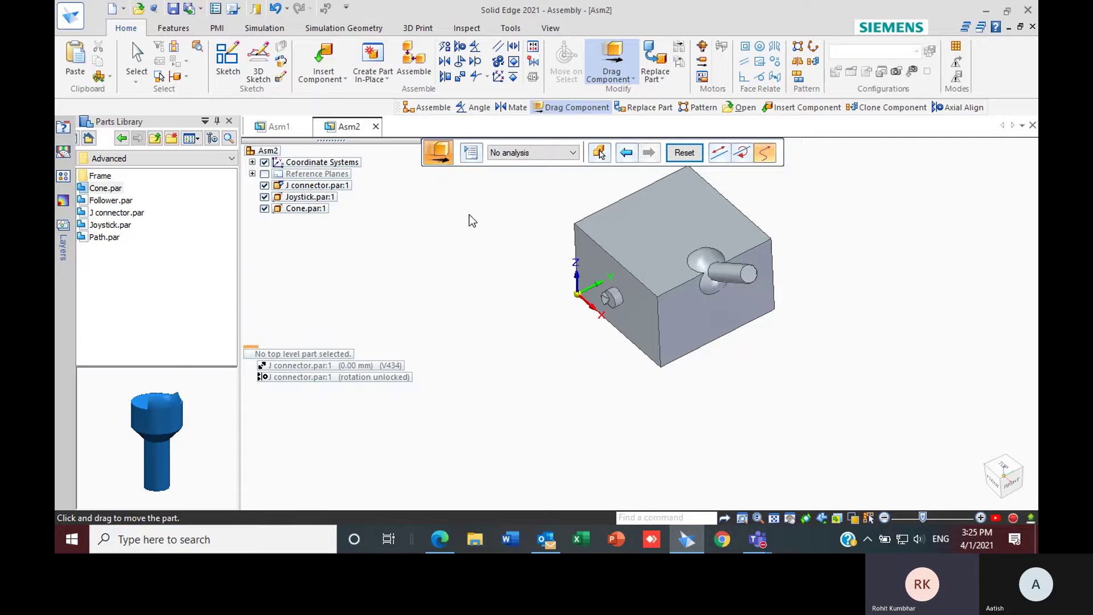
# - Switch to the Asm1 valve assembly and examine its handle, top flange and ball opening from several sides
pyautogui.click(279, 127)
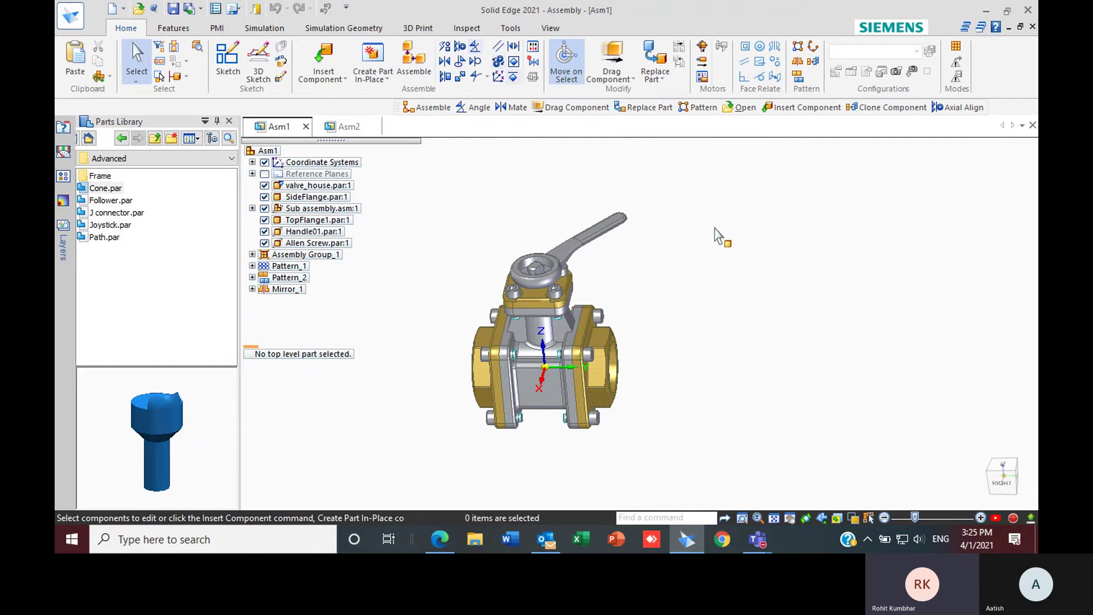
pyautogui.scroll(3, 573, 322)
pyautogui.scroll(-3, 745, 330)
pyautogui.moveTo(719, 320); pyautogui.dragTo(541, 353, button='middle')
pyautogui.scroll(3, 599, 331)
pyautogui.moveTo(599, 331); pyautogui.dragTo(586, 411, button='middle')
pyautogui.scroll(-5, 649, 325)
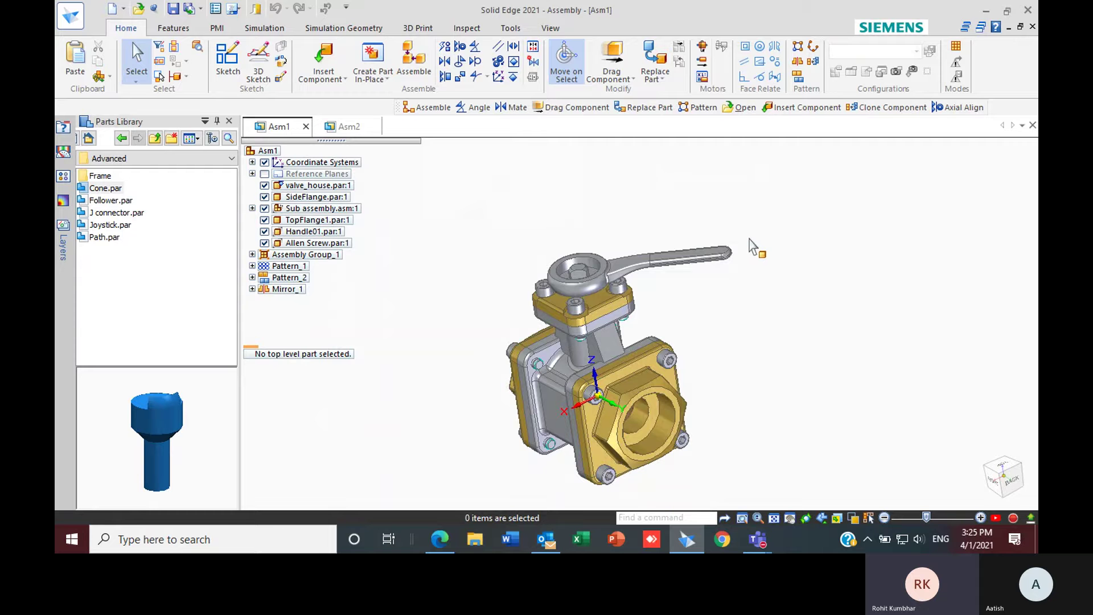
pyautogui.scroll(3, 786, 378)
pyautogui.moveTo(786, 378); pyautogui.dragTo(620, 396, button='middle')
pyautogui.scroll(-4, 661, 371)
pyautogui.scroll(4, 676, 384)
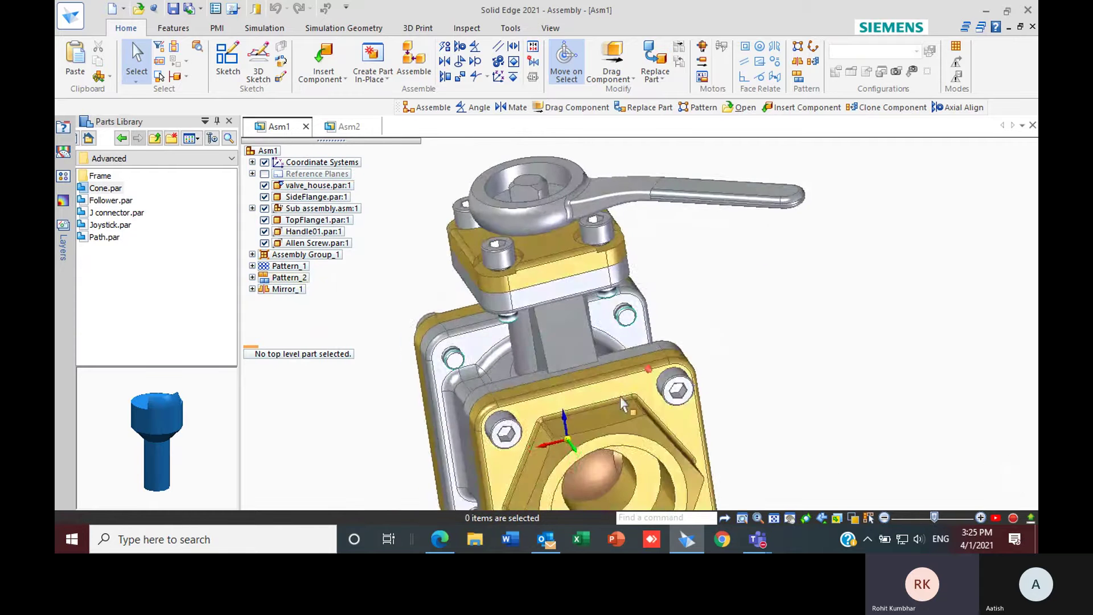
pyautogui.scroll(-2, 627, 245)
pyautogui.moveTo(655, 440); pyautogui.dragTo(615, 402, button='middle')
pyautogui.moveTo(752, 261); pyautogui.dragTo(775, 293, button='middle')
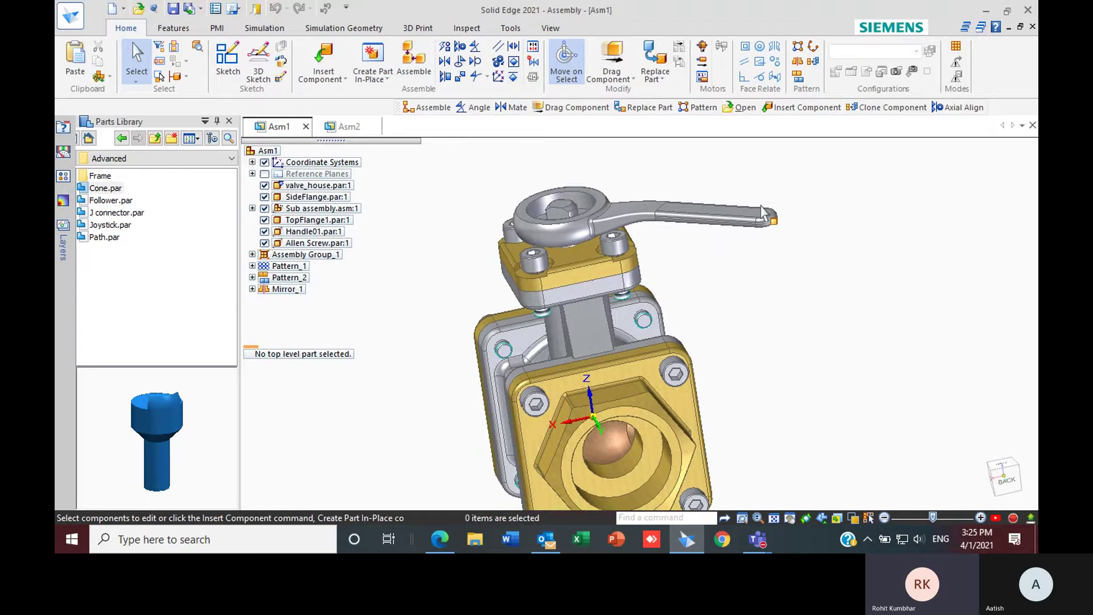
# - Start an Angle relationship between the flat face on the stem head inside the handle ring and the side face of the top flange
pyautogui.click(474, 47)
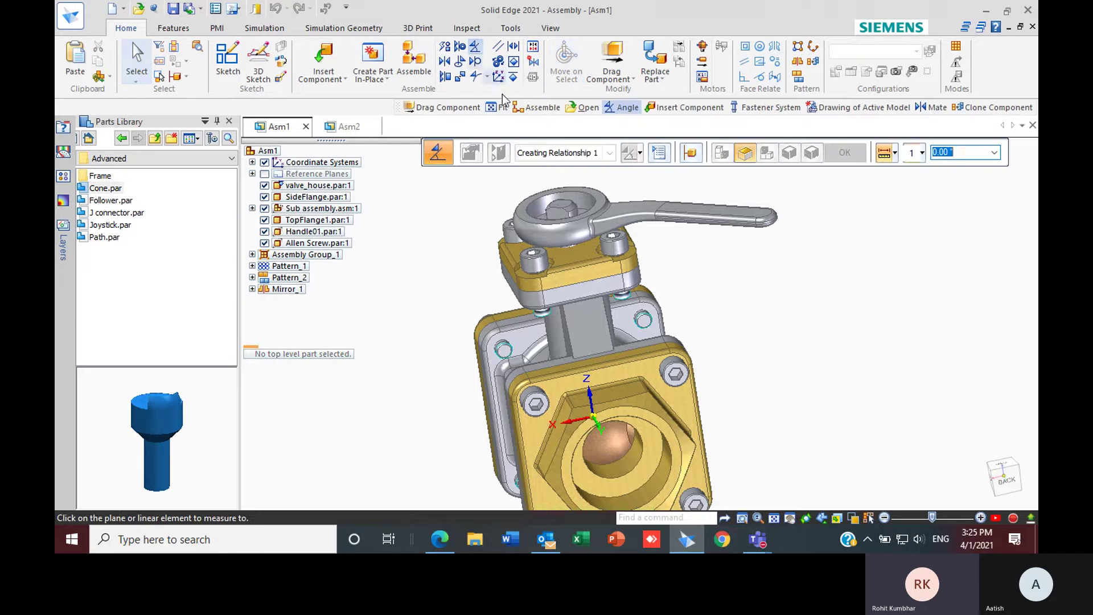
pyautogui.scroll(-4, 743, 303)
pyautogui.moveTo(735, 293); pyautogui.dragTo(759, 322, button='middle')
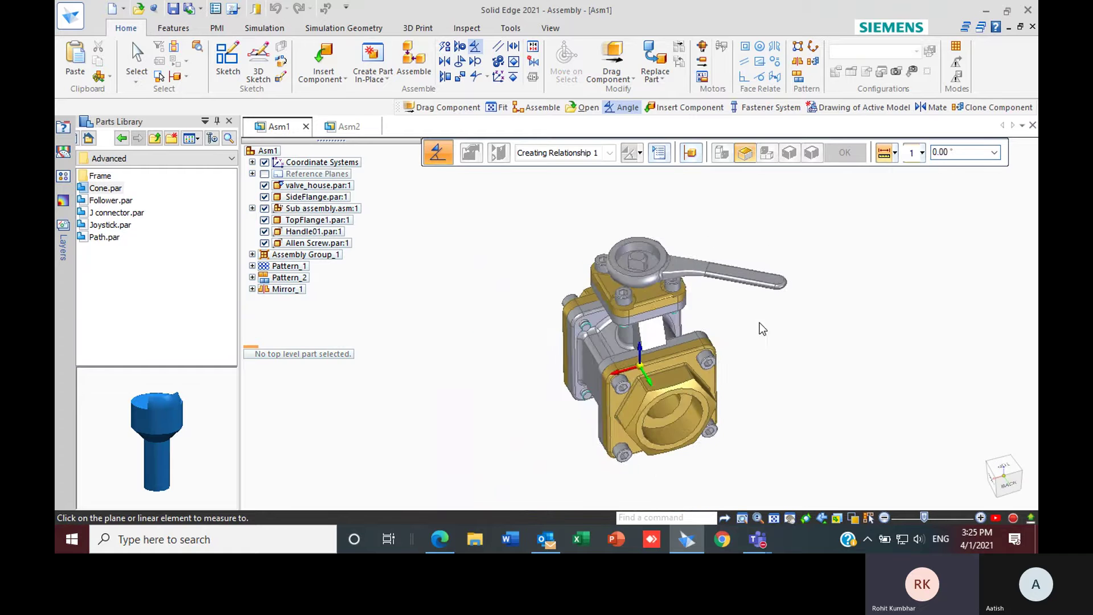
pyautogui.scroll(4, 644, 283)
pyautogui.moveTo(644, 284); pyautogui.dragTo(808, 319, button='middle')
pyautogui.scroll(2, 718, 292)
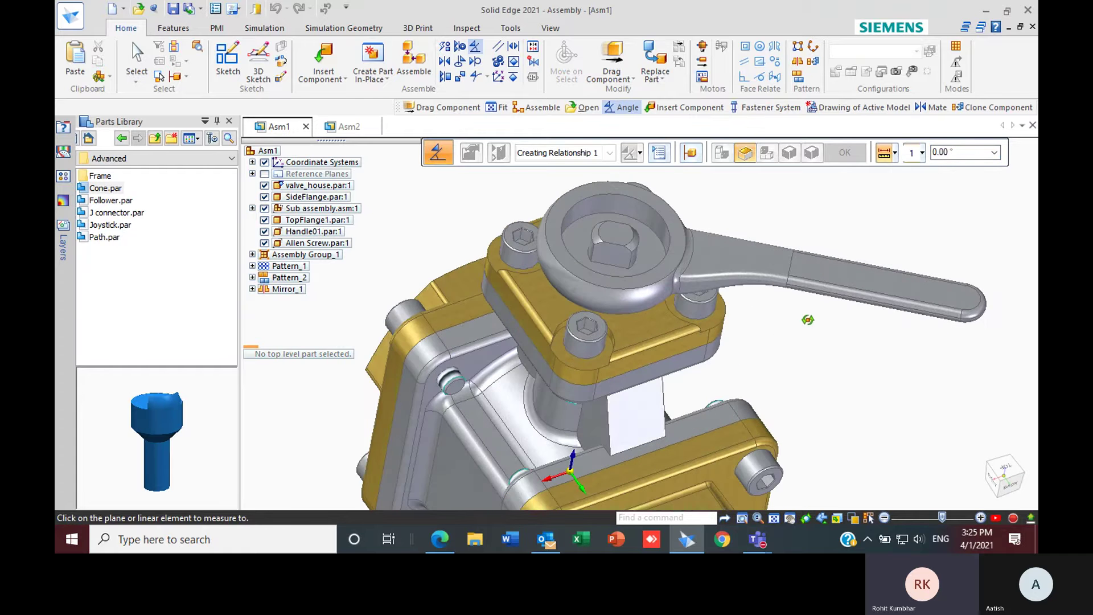
pyautogui.scroll(-3, 792, 317)
pyautogui.scroll(3, 692, 316)
pyautogui.scroll(2, 692, 315)
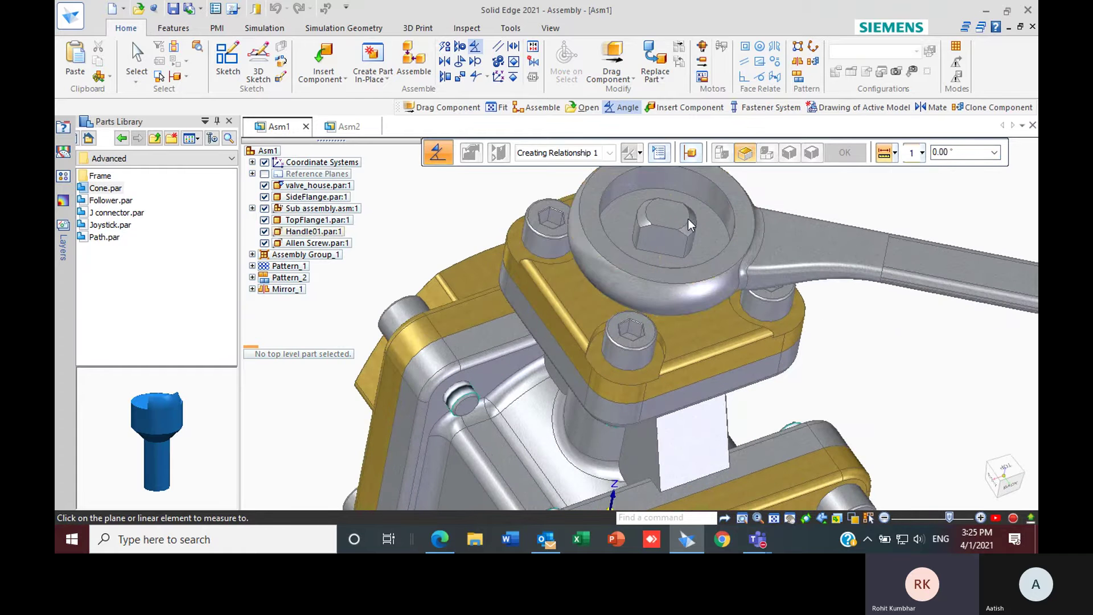
pyautogui.click(657, 234)
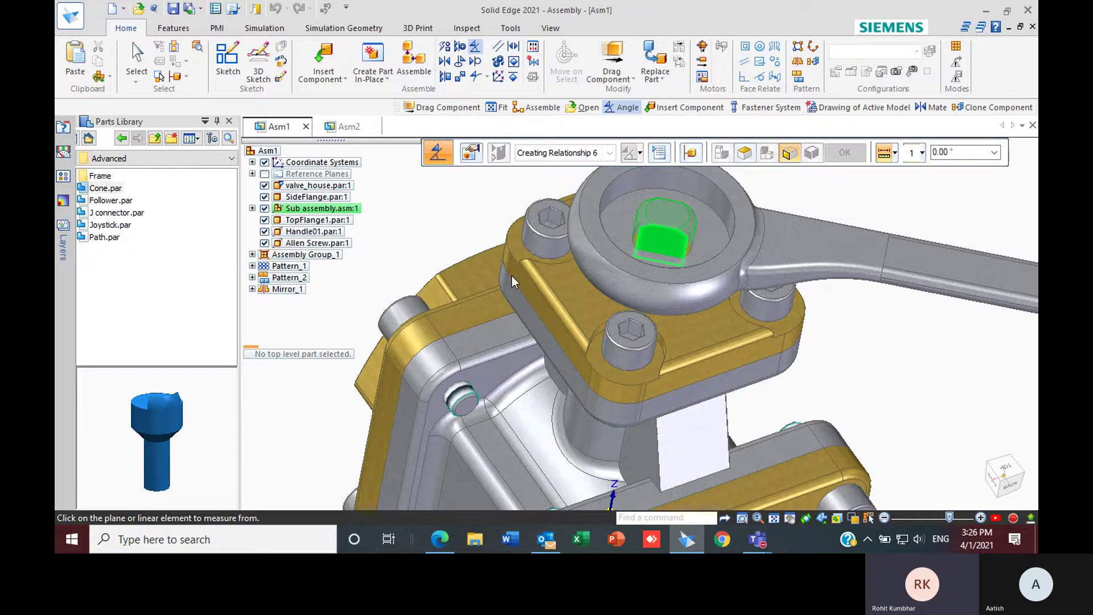
pyautogui.click(540, 305)
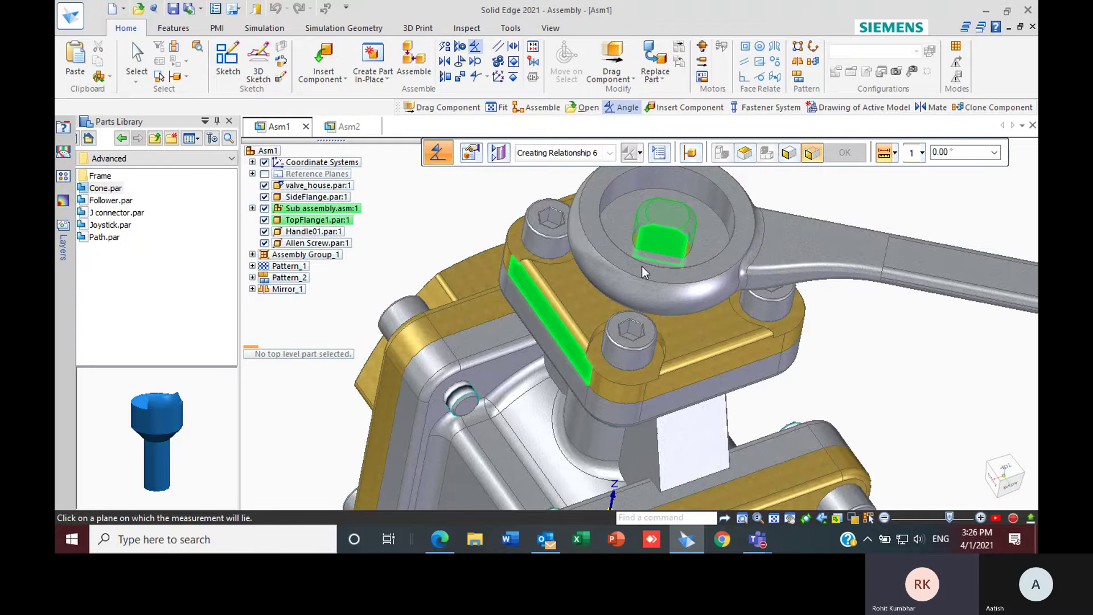
# - Set the angle to a range from 0° to 90° and measure it in the plane of the top flange's central cylinder
pyautogui.scroll(4, 640, 282)
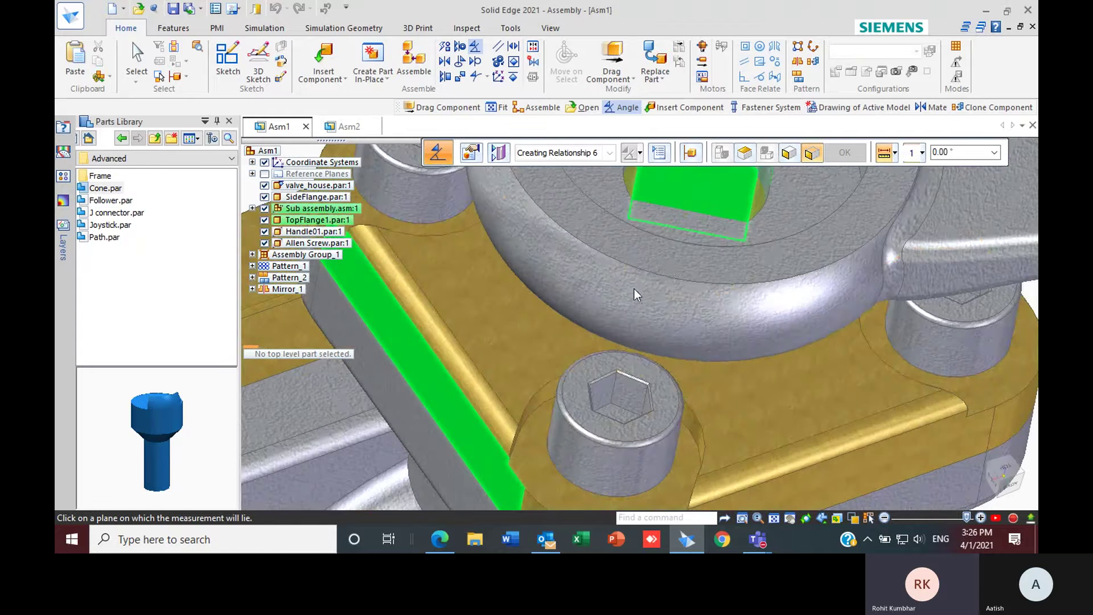
pyautogui.scroll(-4, 644, 275)
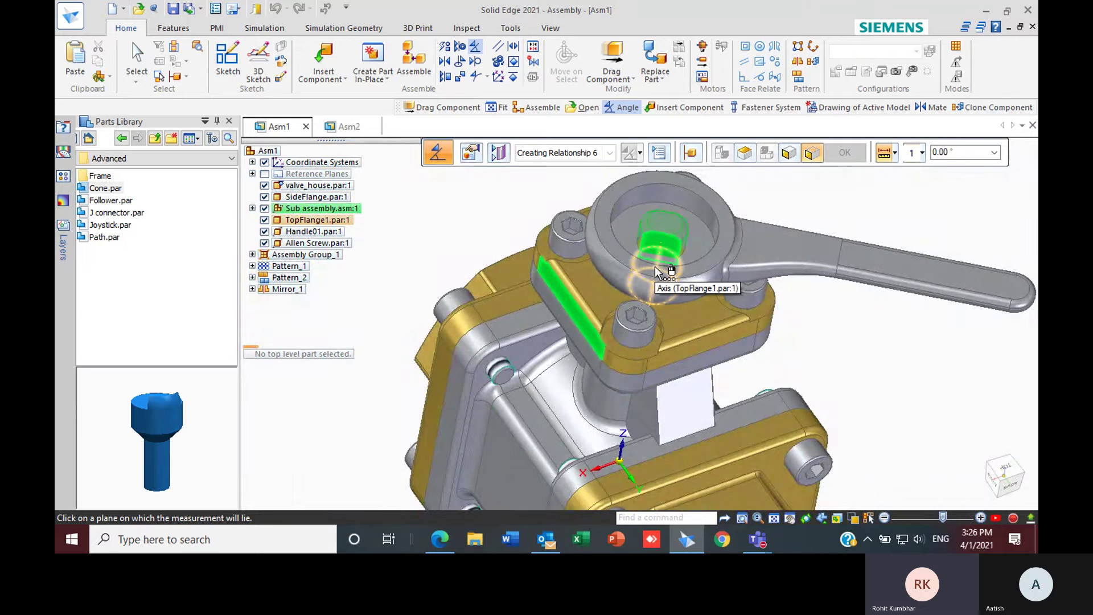
pyautogui.click(896, 153)
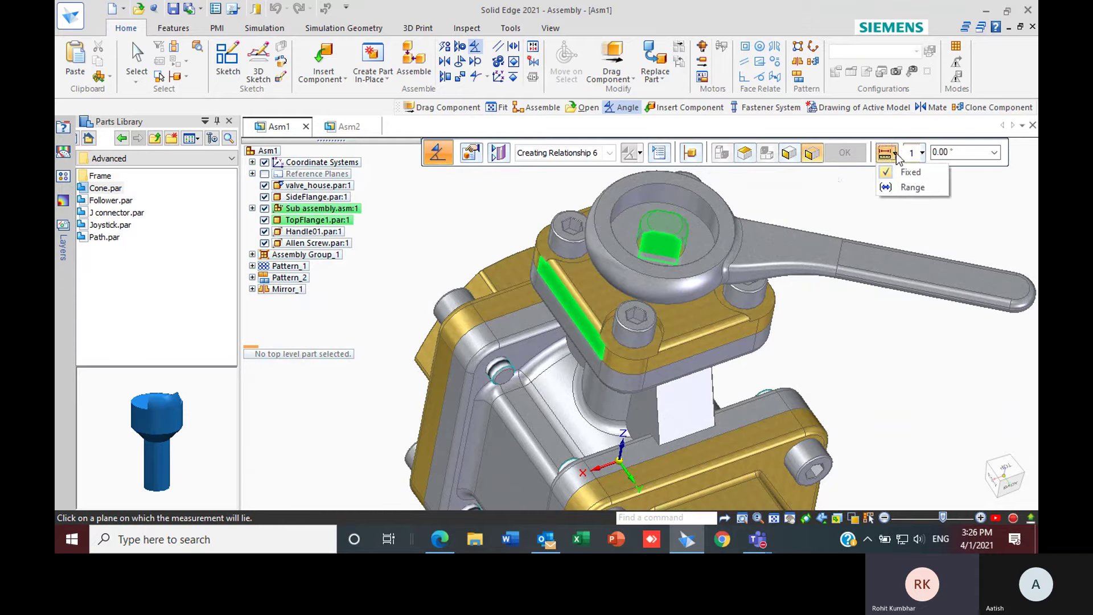
pyautogui.click(873, 142)
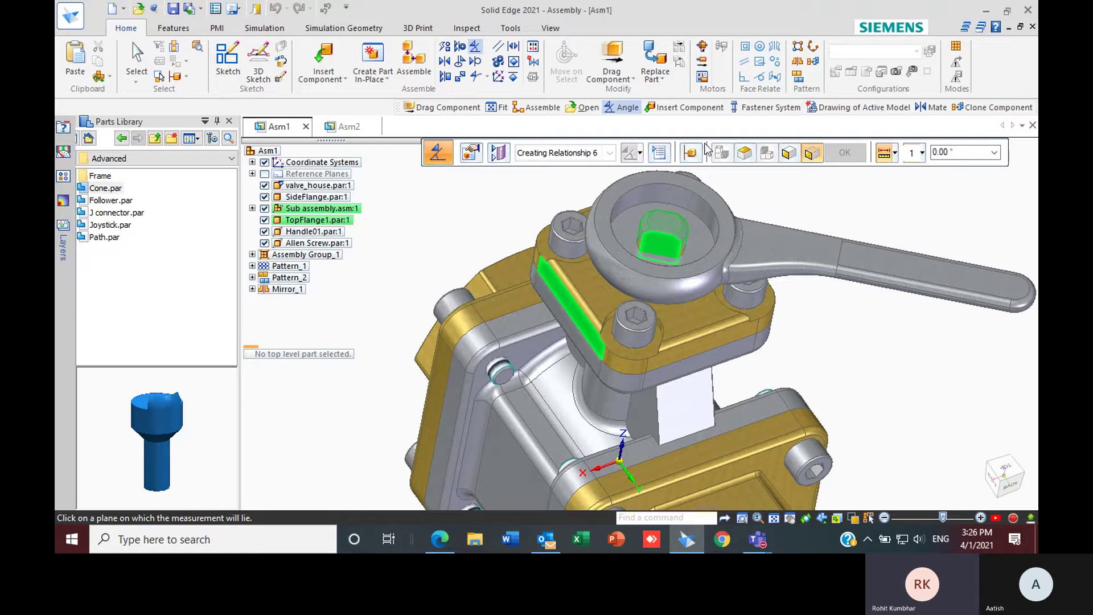
pyautogui.moveTo(706, 149); pyautogui.dragTo(578, 152)
pyautogui.click(767, 154)
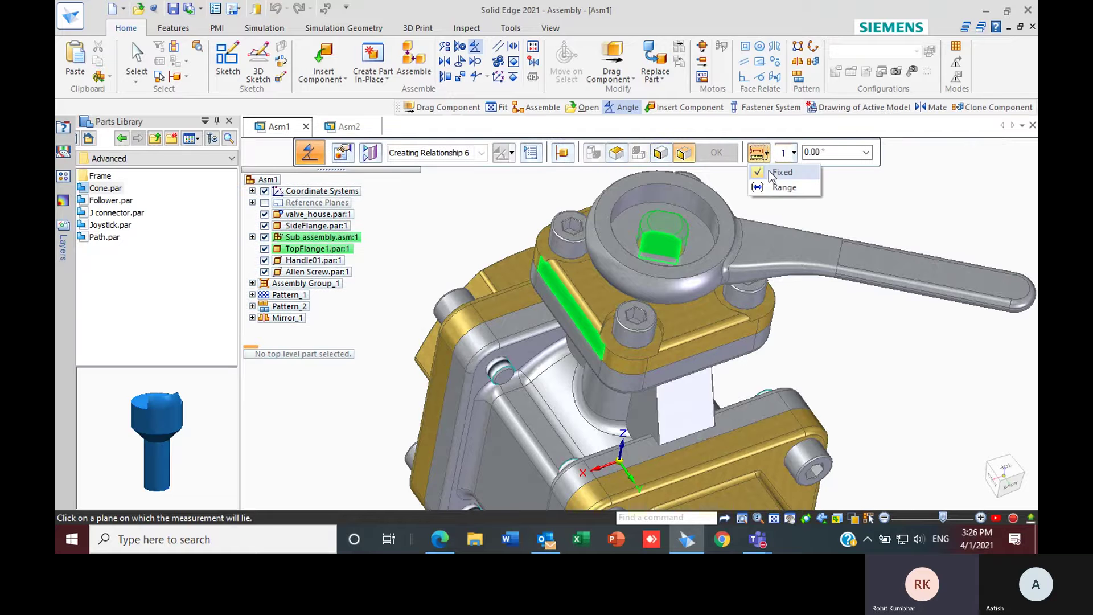
pyautogui.click(782, 187)
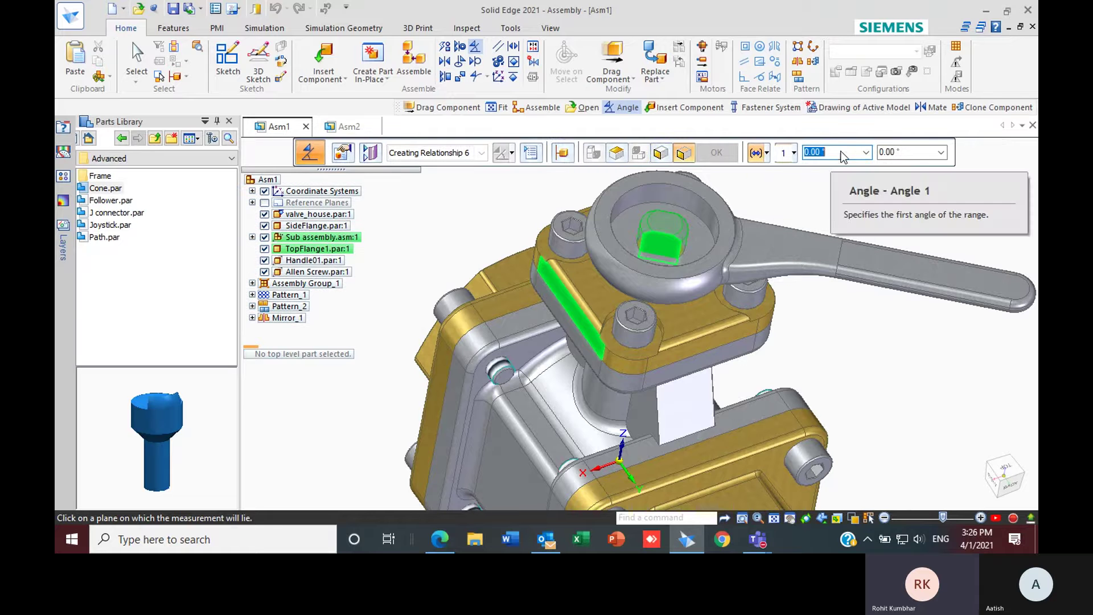
pyautogui.click(940, 153)
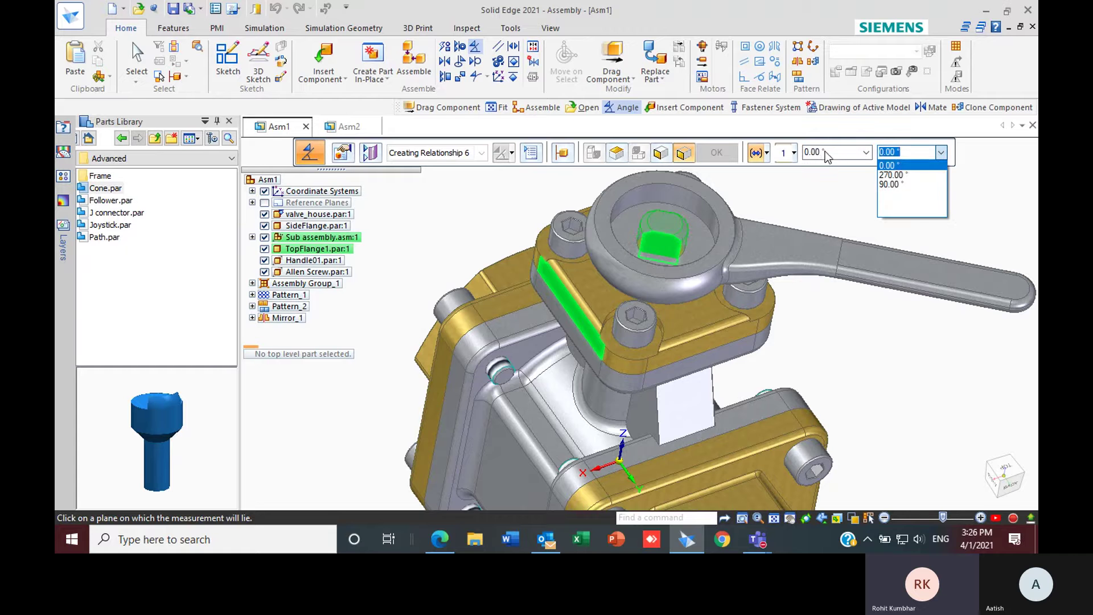
pyautogui.click(905, 184)
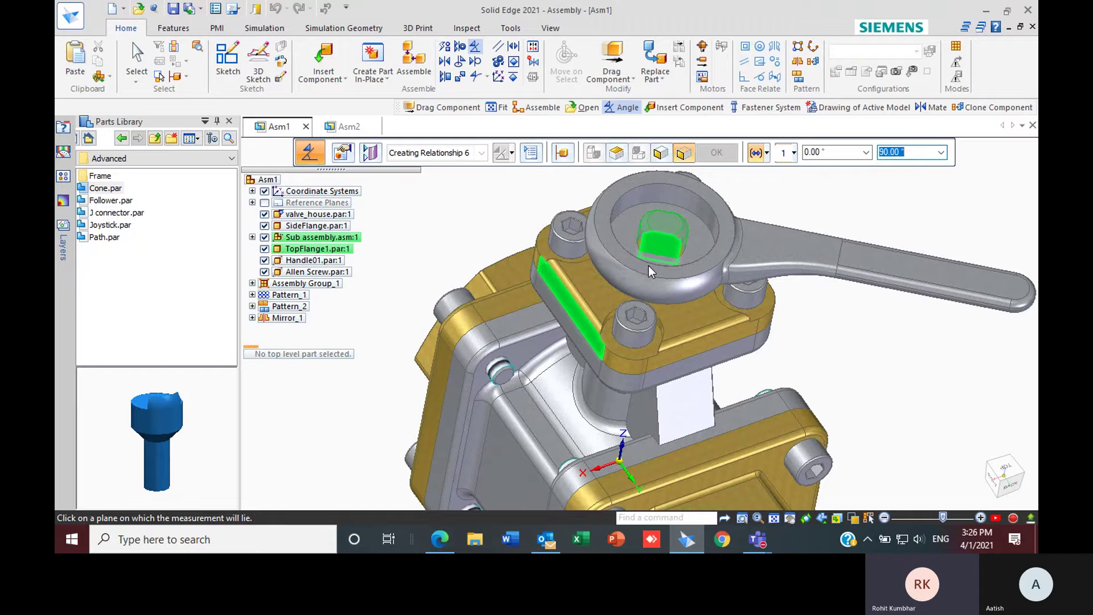
pyautogui.scroll(4, 643, 265)
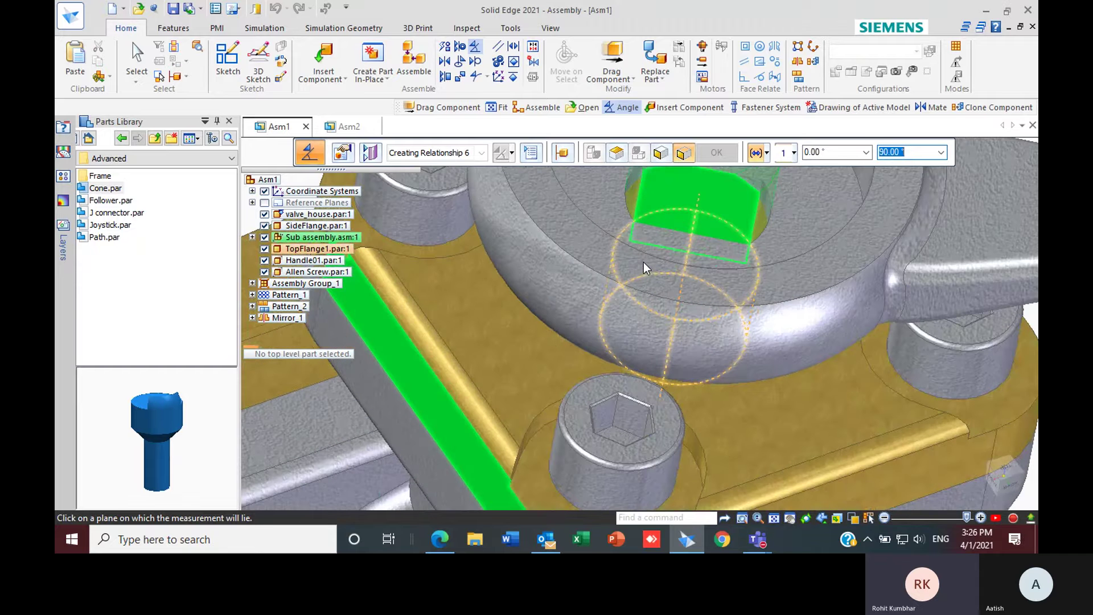
pyautogui.click(644, 262)
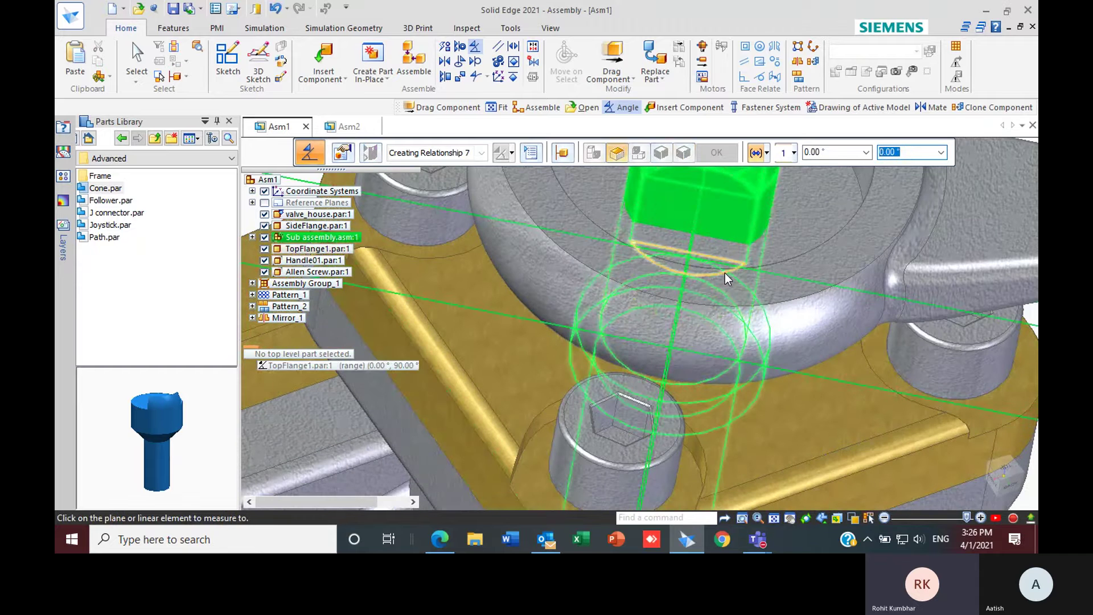
pyautogui.scroll(-5, 723, 267)
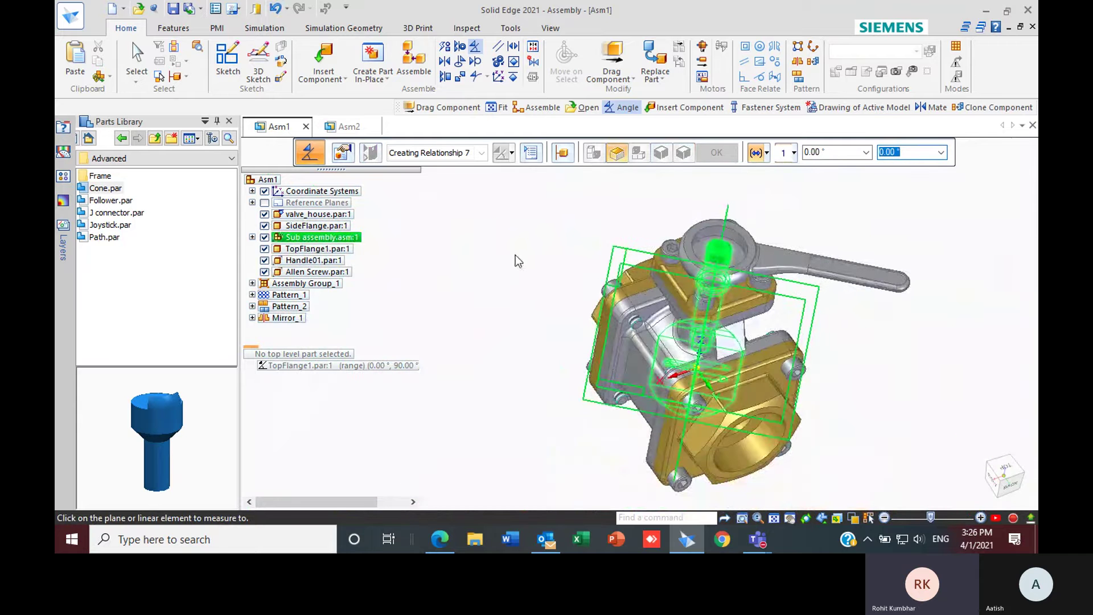
pyautogui.scroll(2, 775, 287)
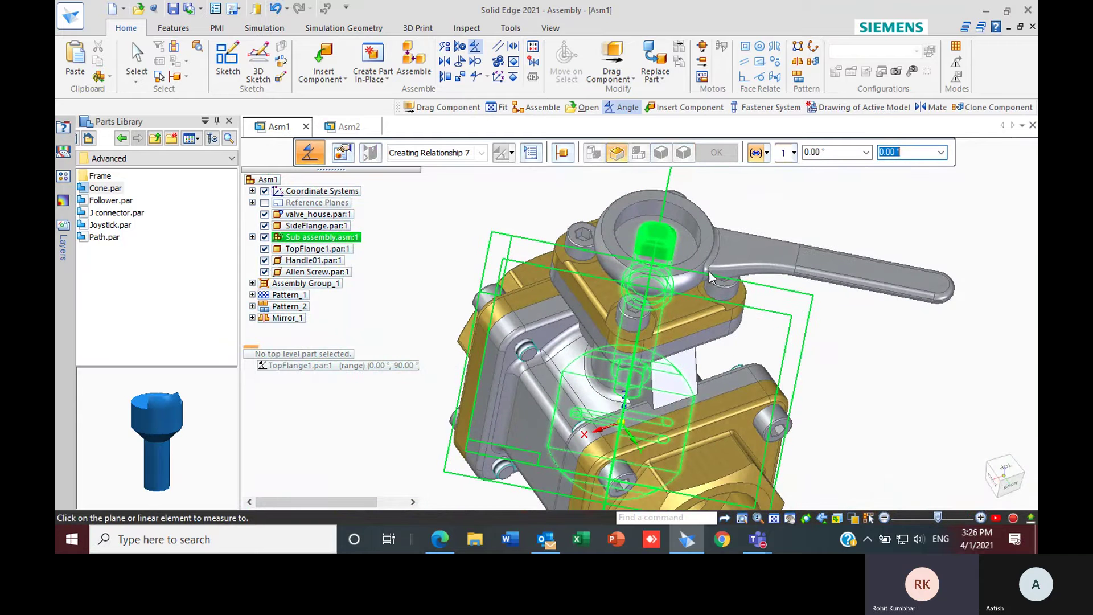
pyautogui.scroll(4, 712, 270)
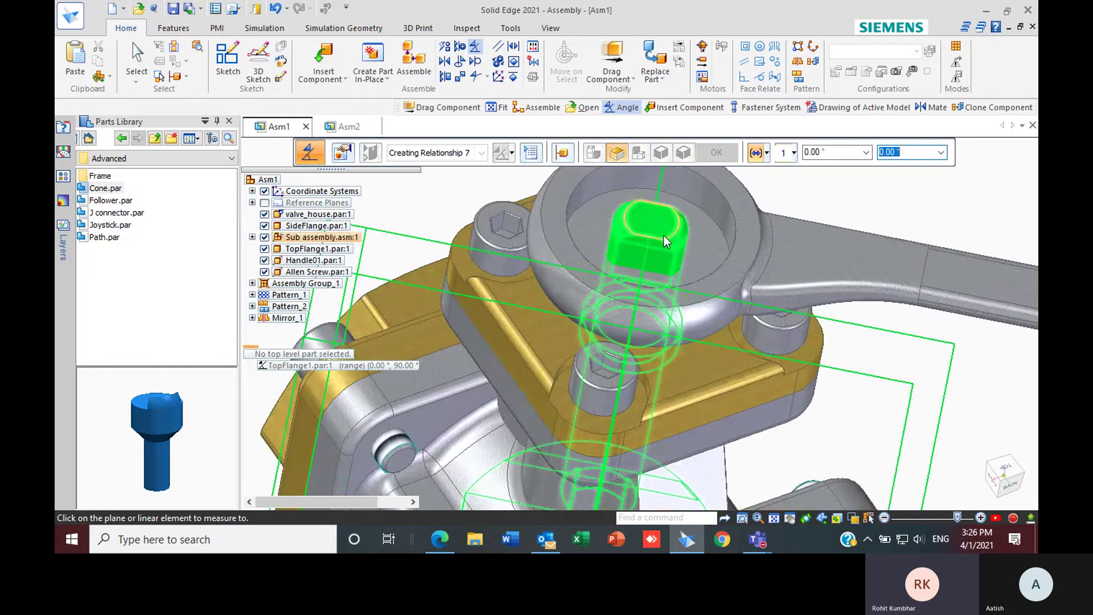
pyautogui.scroll(-6, 723, 274)
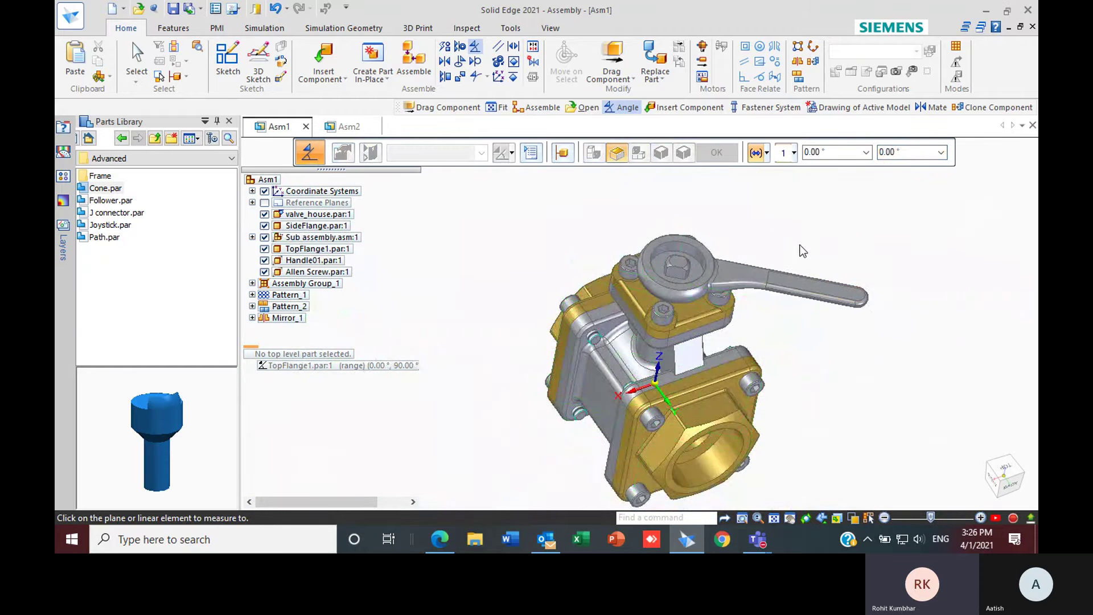
pyautogui.click(811, 292)
pyautogui.press('F1')
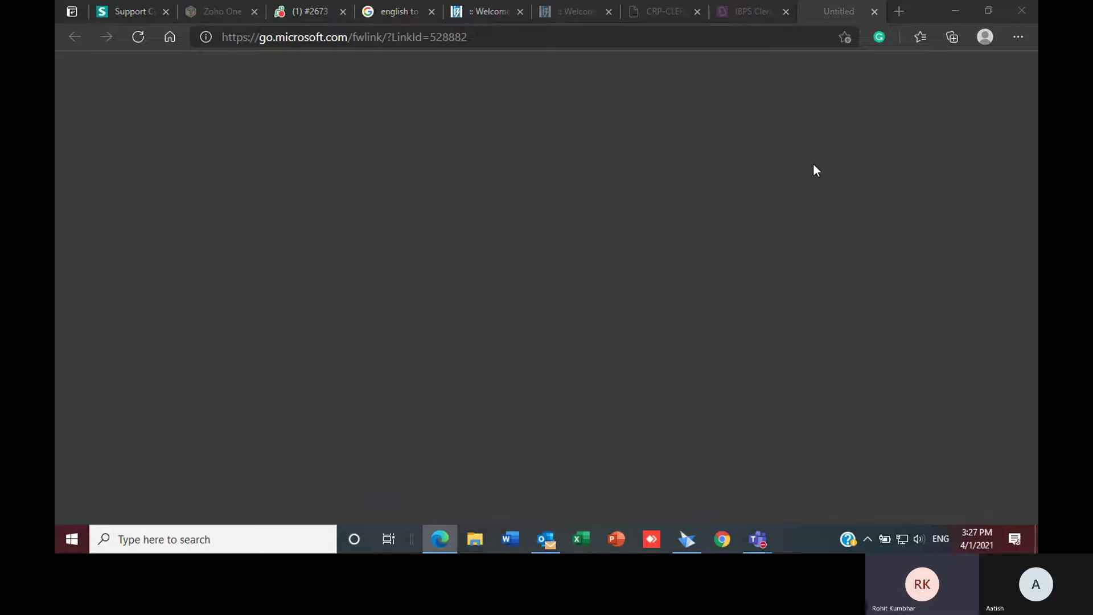
pyautogui.hotkey('alt', 'Tab')
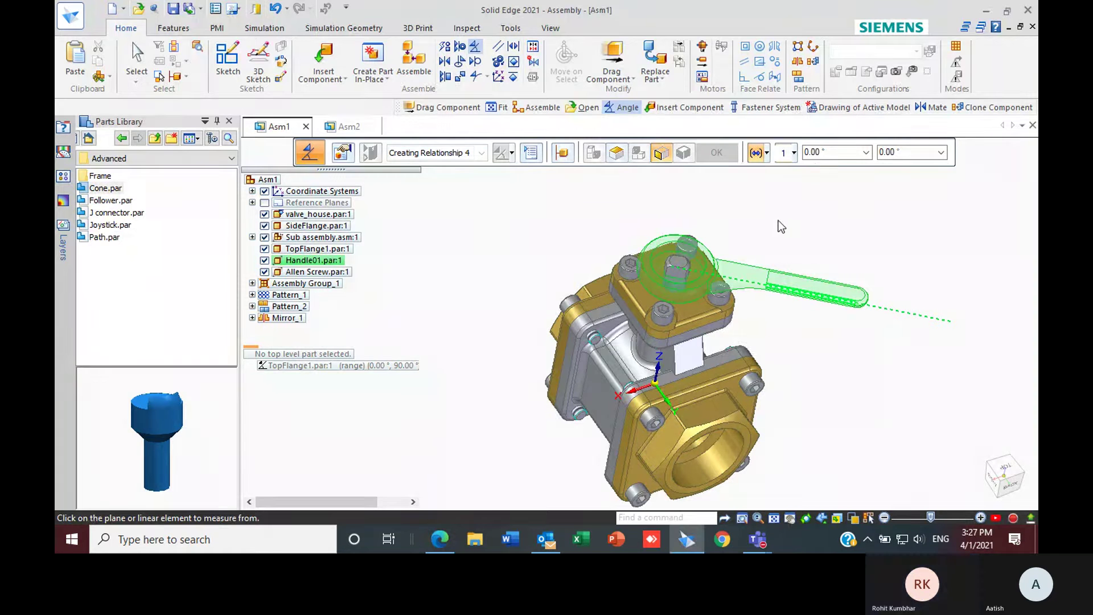
pyautogui.press('Escape')
# - Start Drag Component with the default analysis options and swing the handle around the stem to test its motion
pyautogui.click(614, 55)
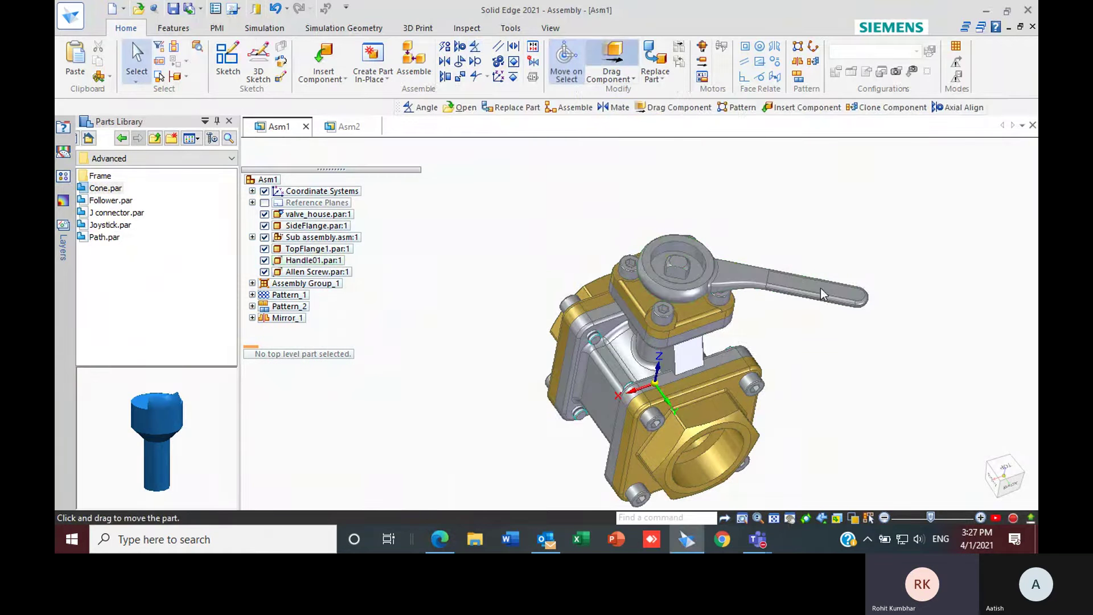
pyautogui.click(668, 182)
pyautogui.click(807, 282)
pyautogui.moveTo(807, 282); pyautogui.dragTo(712, 204)
pyautogui.scroll(4, 837, 255)
pyautogui.scroll(-3, 801, 282)
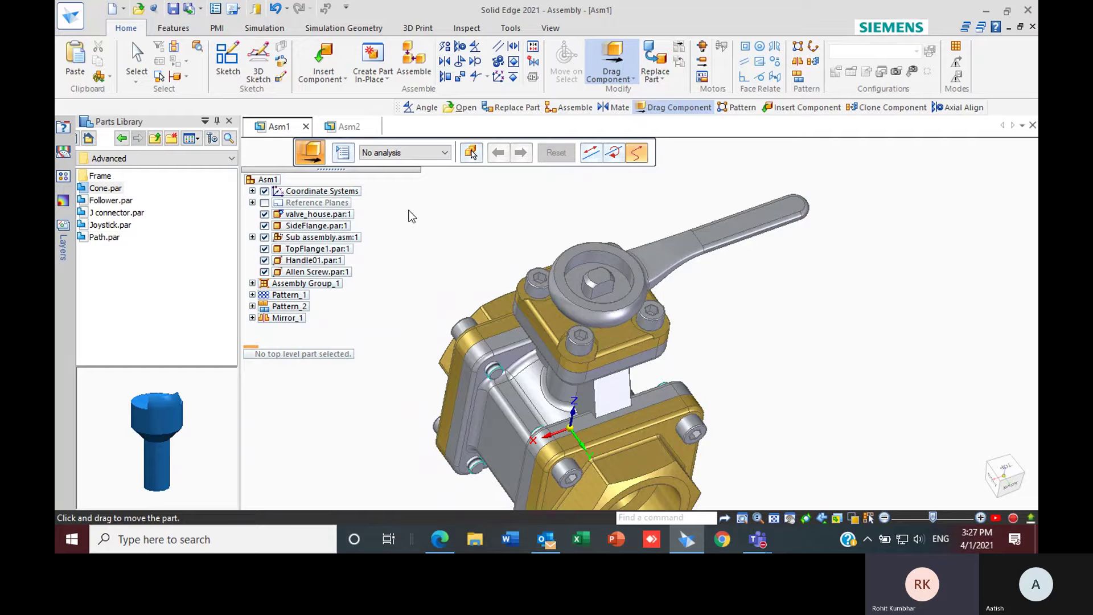
pyautogui.press('Escape')
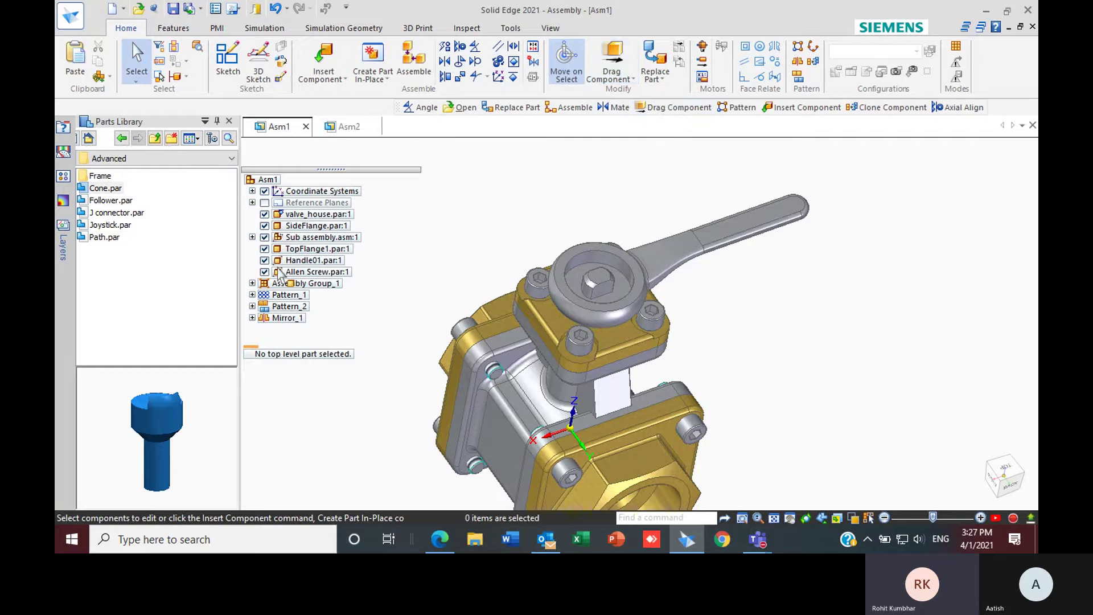
# - Delete the 0° to 90° ranged angle relationship between the top flange and the valve stem subassembly
pyautogui.click(308, 260)
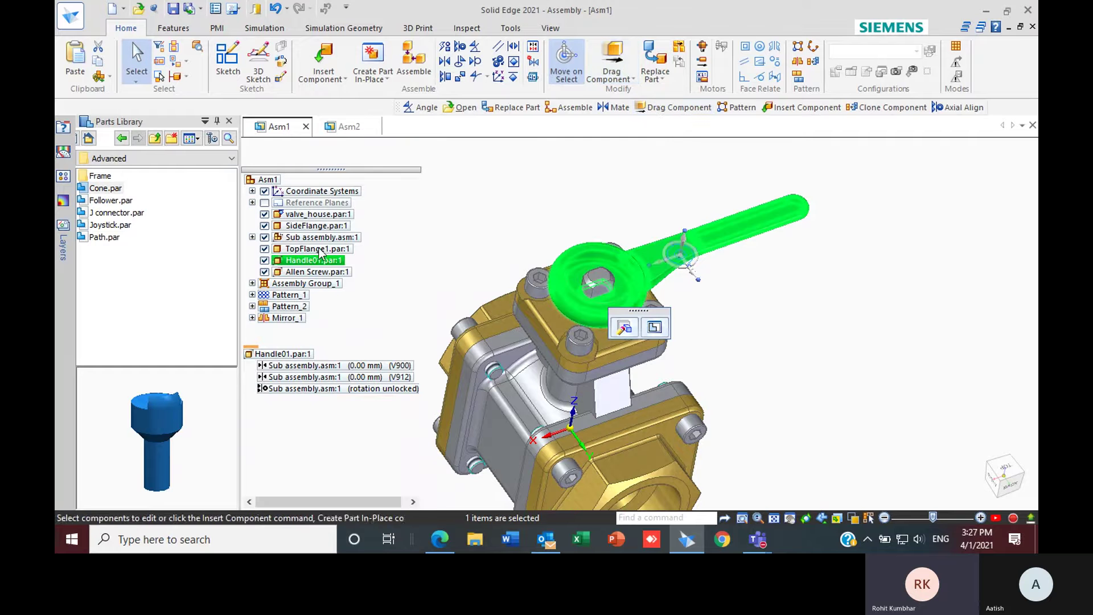
pyautogui.click(334, 251)
pyautogui.click(352, 400)
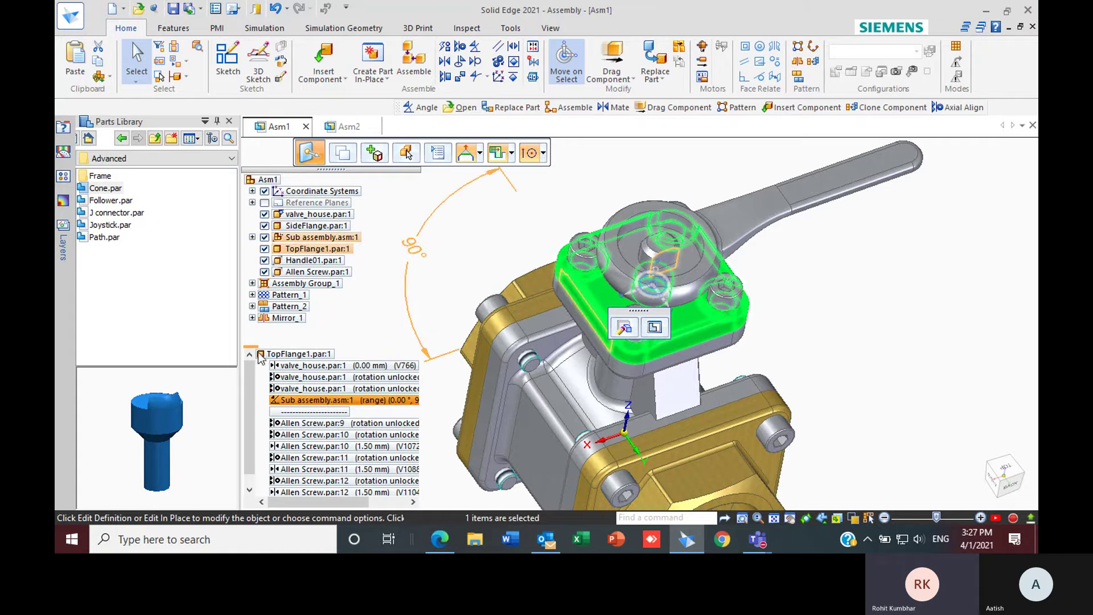
pyautogui.press('Escape')
pyautogui.moveTo(250, 345); pyautogui.dragTo(250, 329)
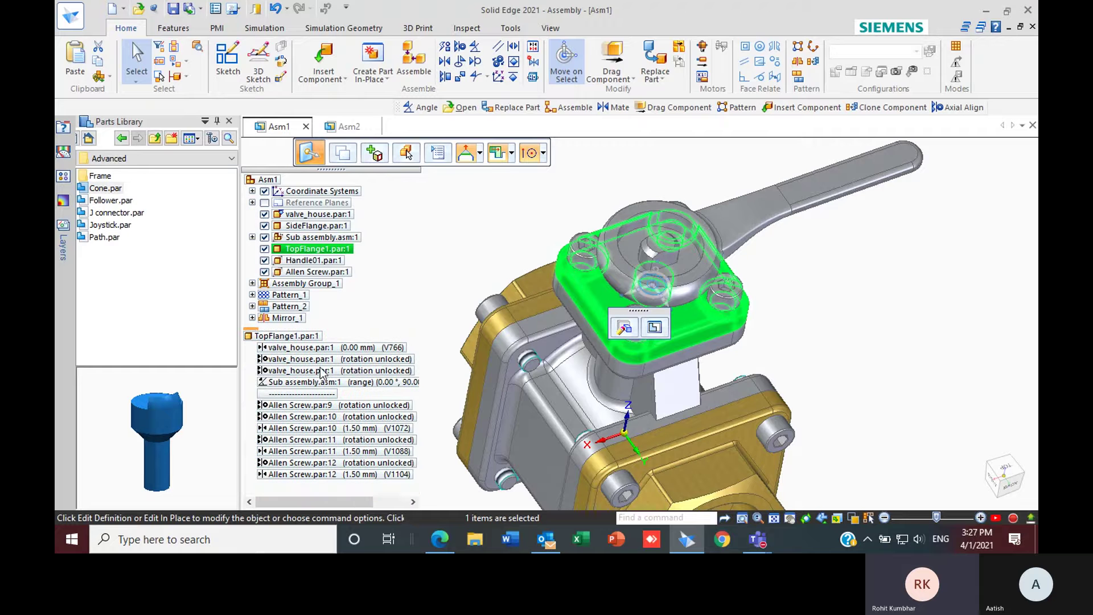
pyautogui.click(320, 386)
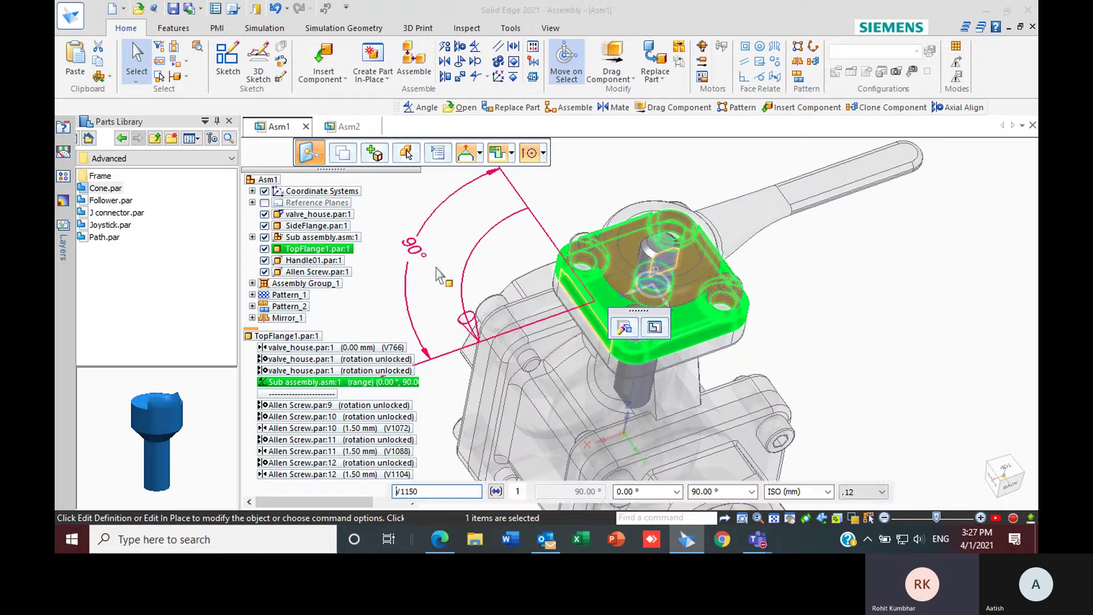
pyautogui.press('Escape')
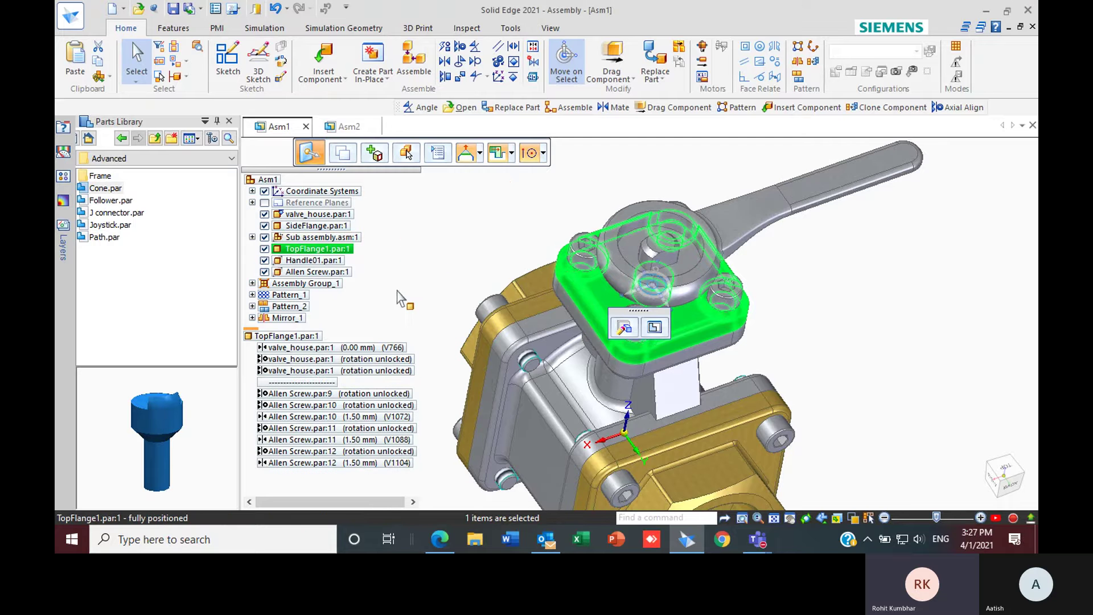
pyautogui.press('Escape')
pyautogui.moveTo(915, 298); pyautogui.dragTo(832, 336, button='middle')
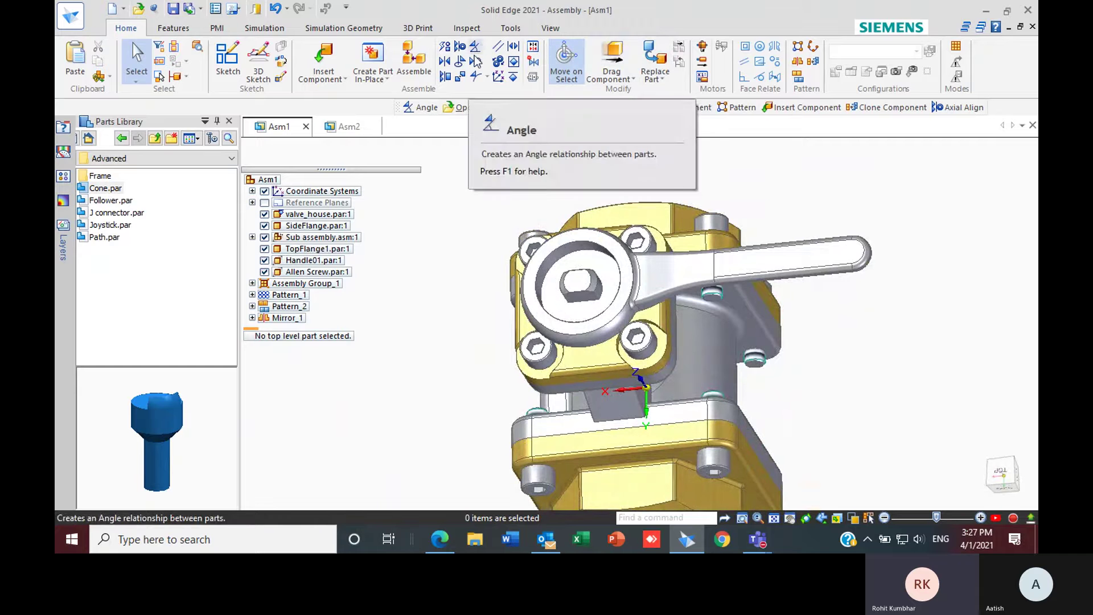
pyautogui.click(612, 54)
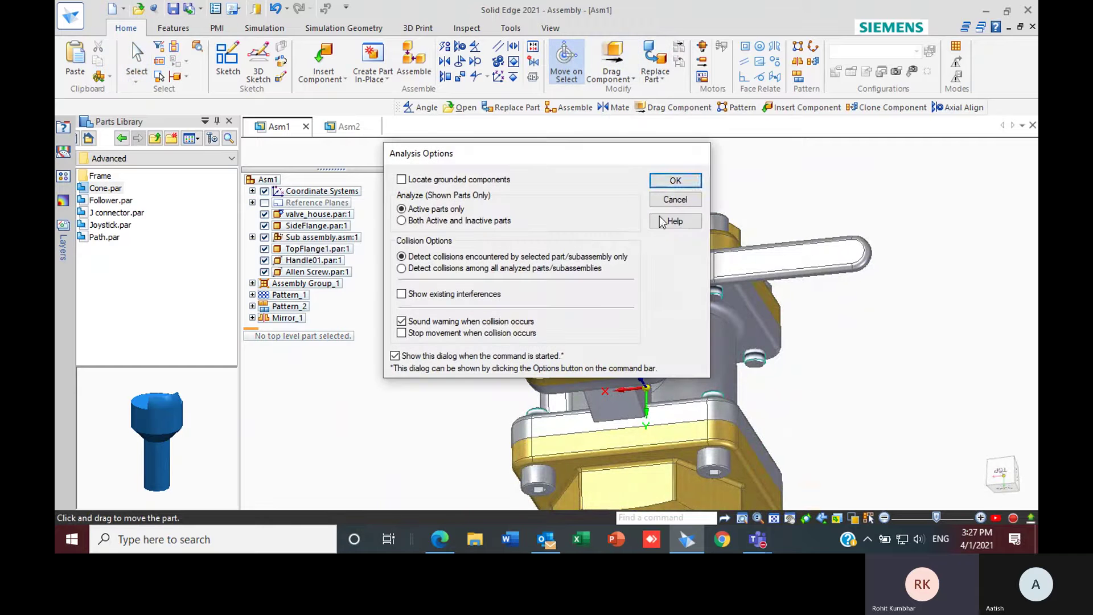
pyautogui.click(666, 181)
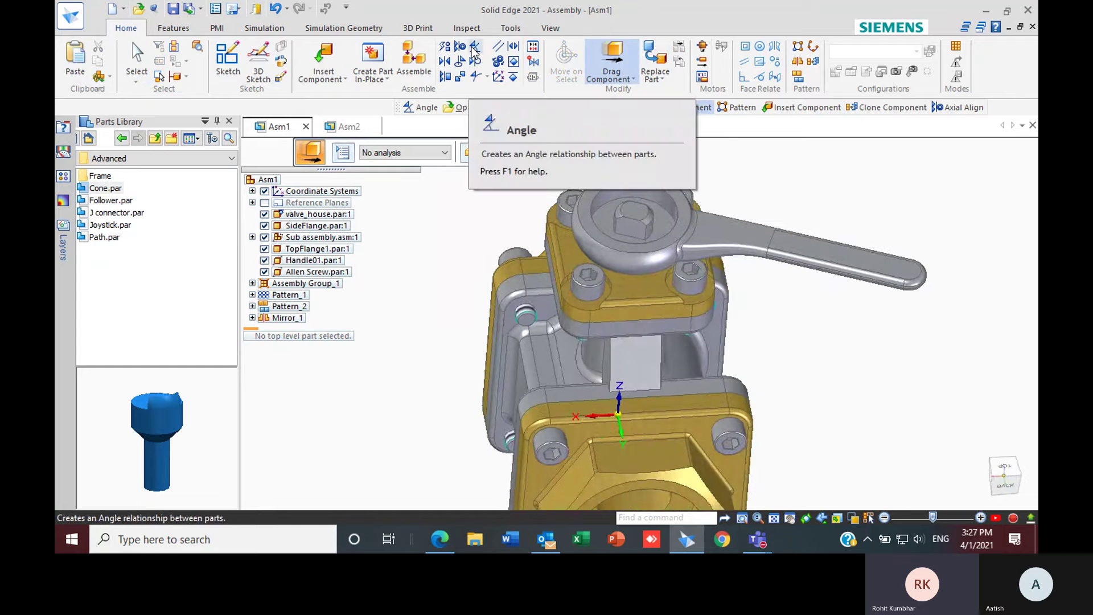
# - Start an Angle relationship from the flat cutout face on the stem head inside the handle ring
pyautogui.click(514, 62)
pyautogui.scroll(2, 725, 216)
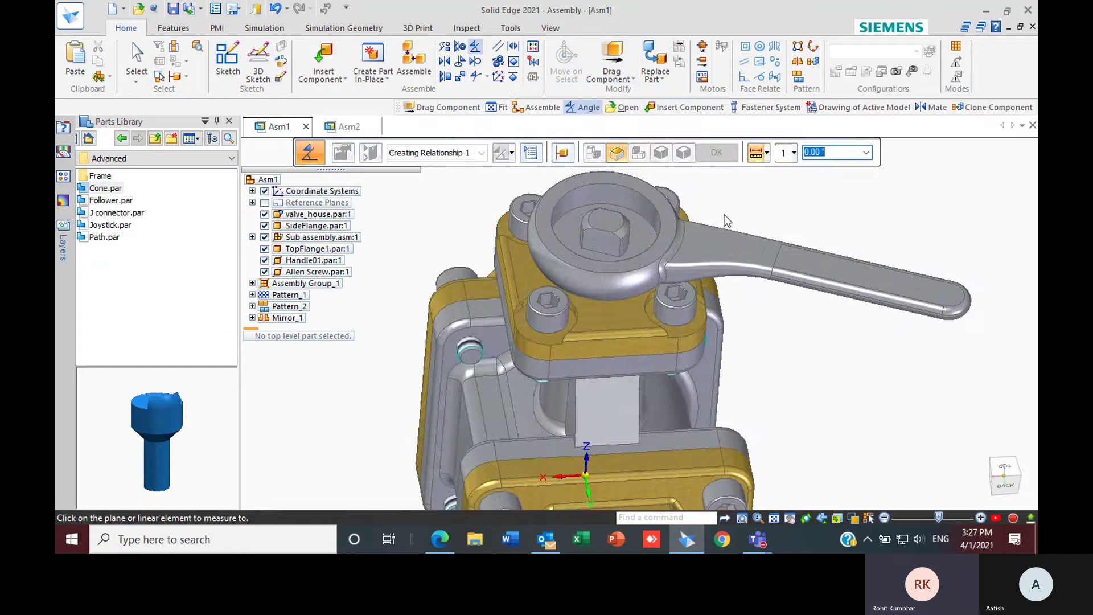
pyautogui.scroll(2, 752, 219)
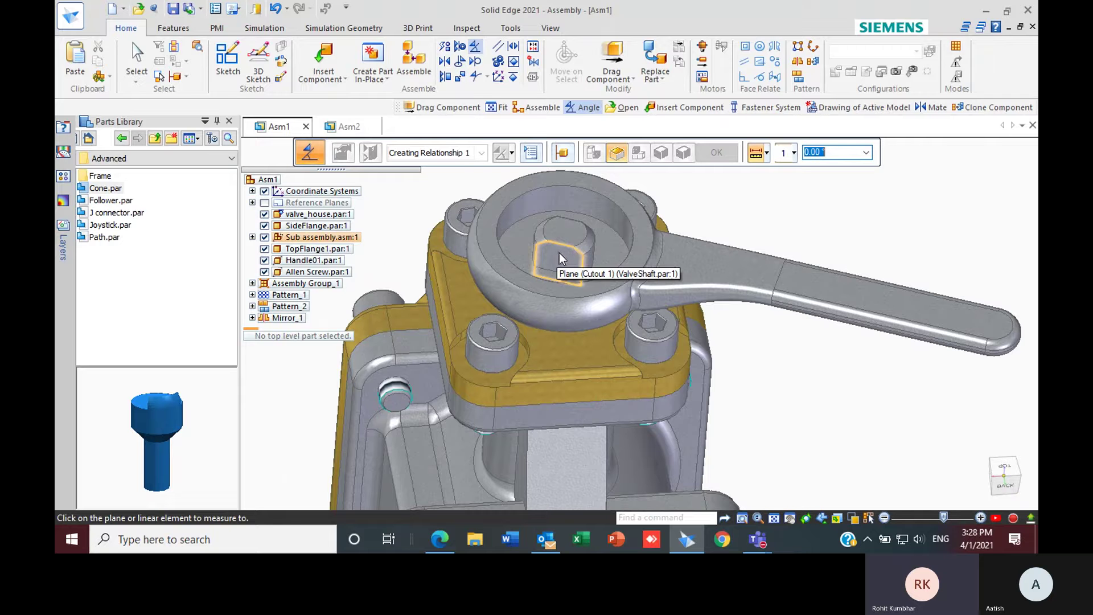
pyautogui.moveTo(562, 252); pyautogui.dragTo(559, 252, button='middle')
pyautogui.click(560, 252)
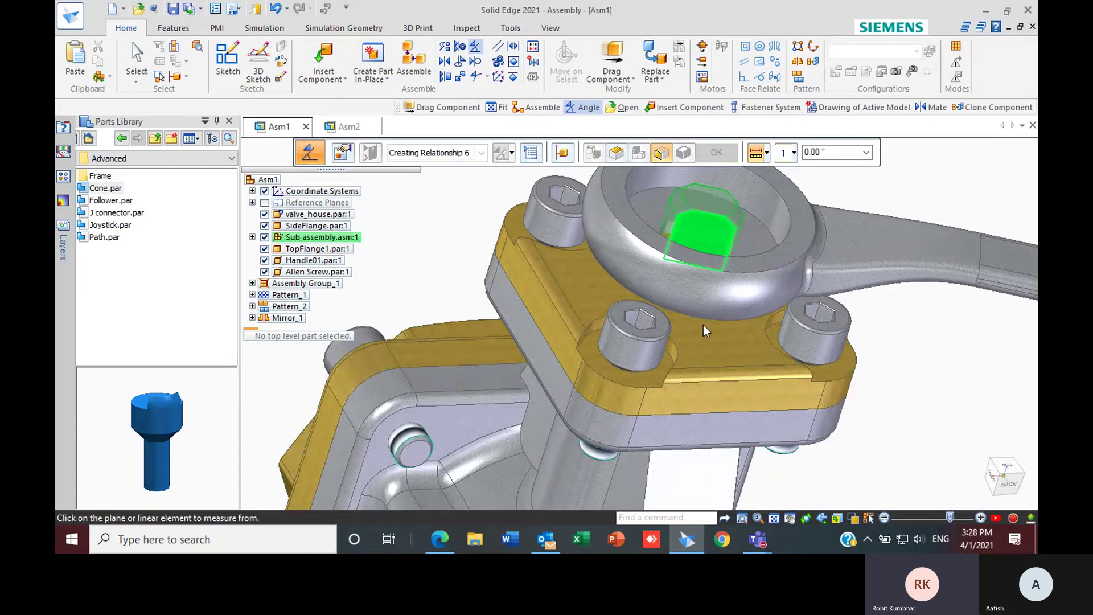
# - Change the angle from a fixed value to a range from 0° to 90°
pyautogui.click(767, 153)
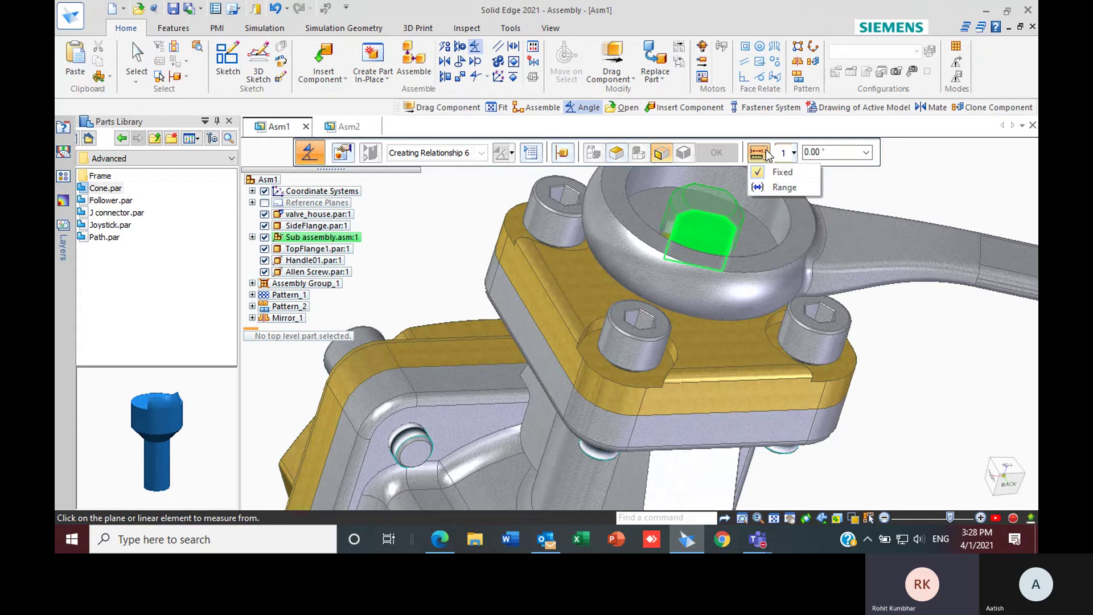
pyautogui.click(776, 188)
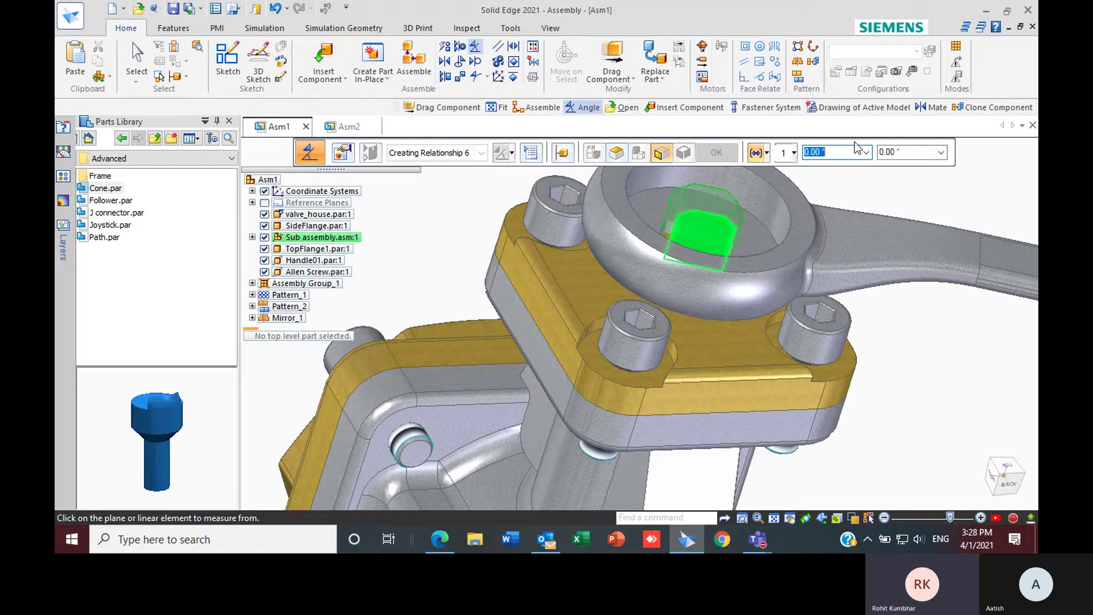
pyautogui.click(941, 152)
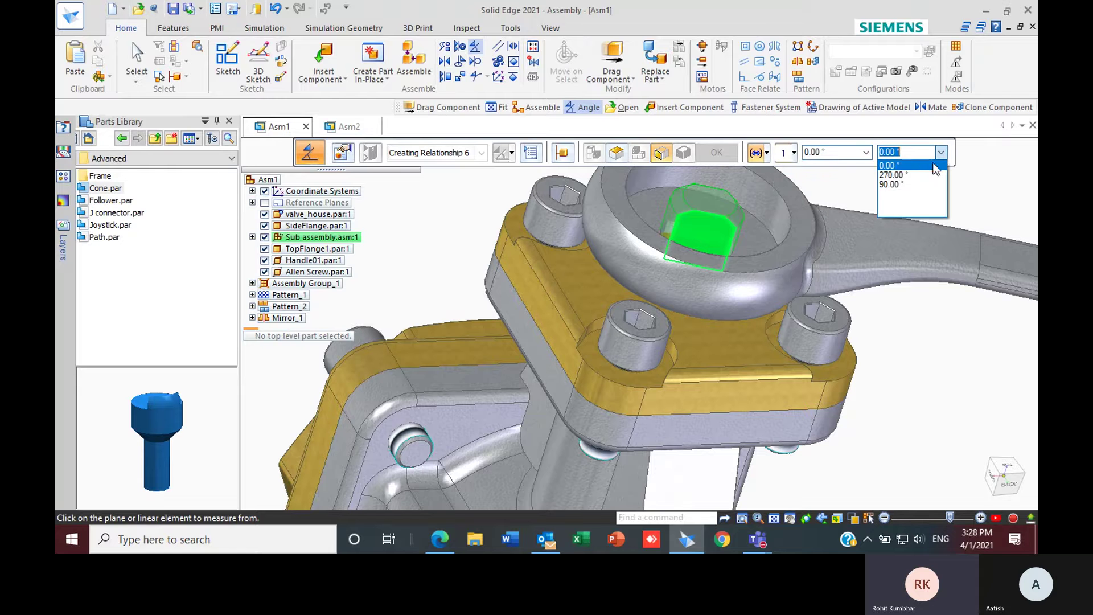
pyautogui.click(898, 185)
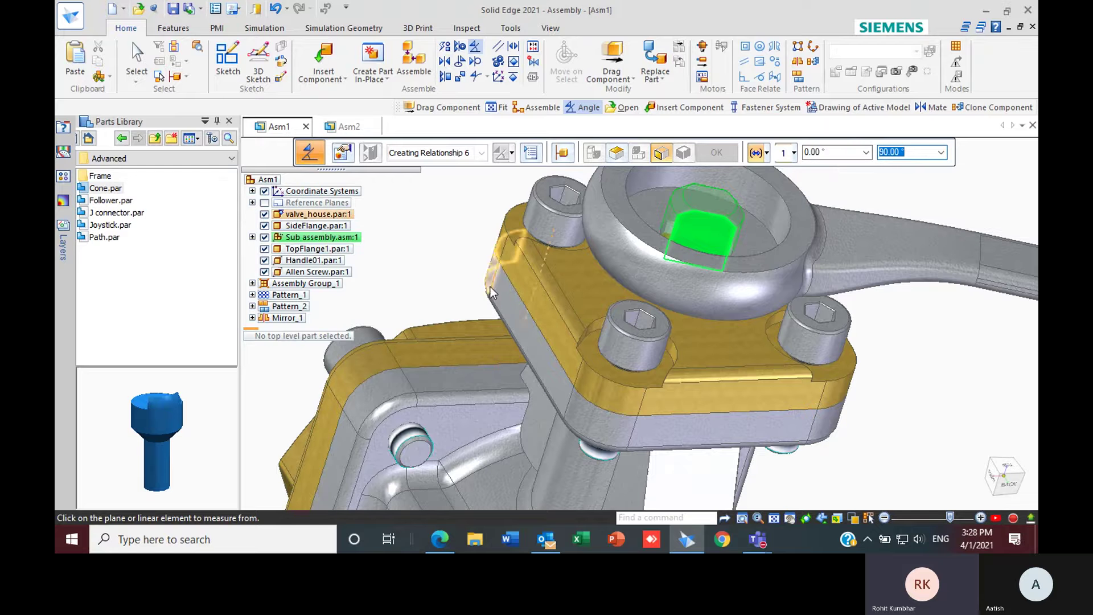
# - Reference the ranged angle to the top flange's side face and its central cylinder, and complete the relationship
pyautogui.click(535, 294)
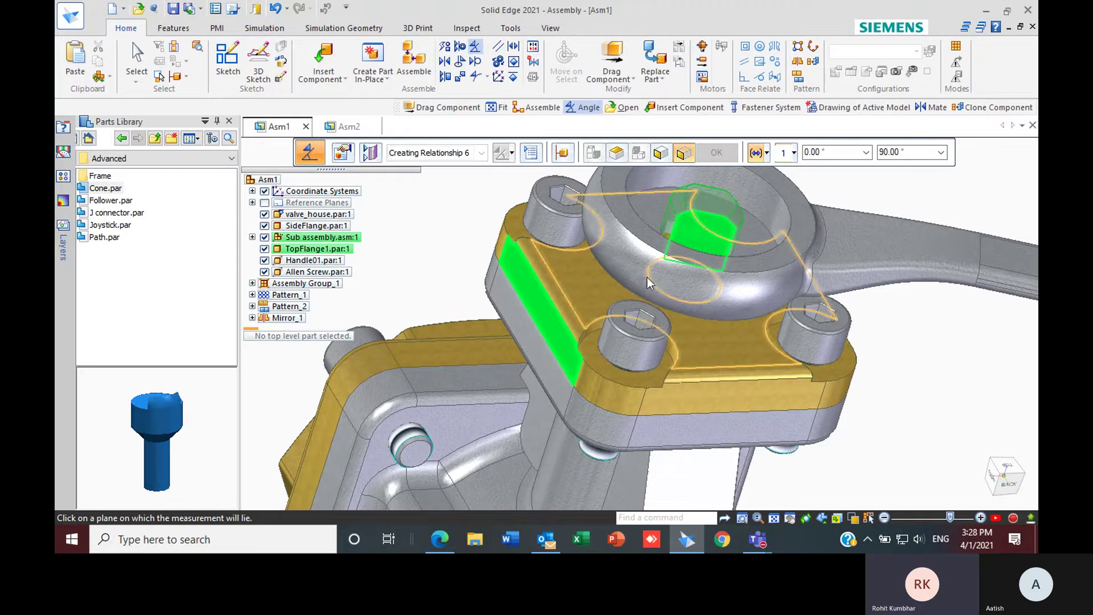
pyautogui.moveTo(726, 275); pyautogui.dragTo(676, 275, button='middle')
pyautogui.scroll(3, 675, 273)
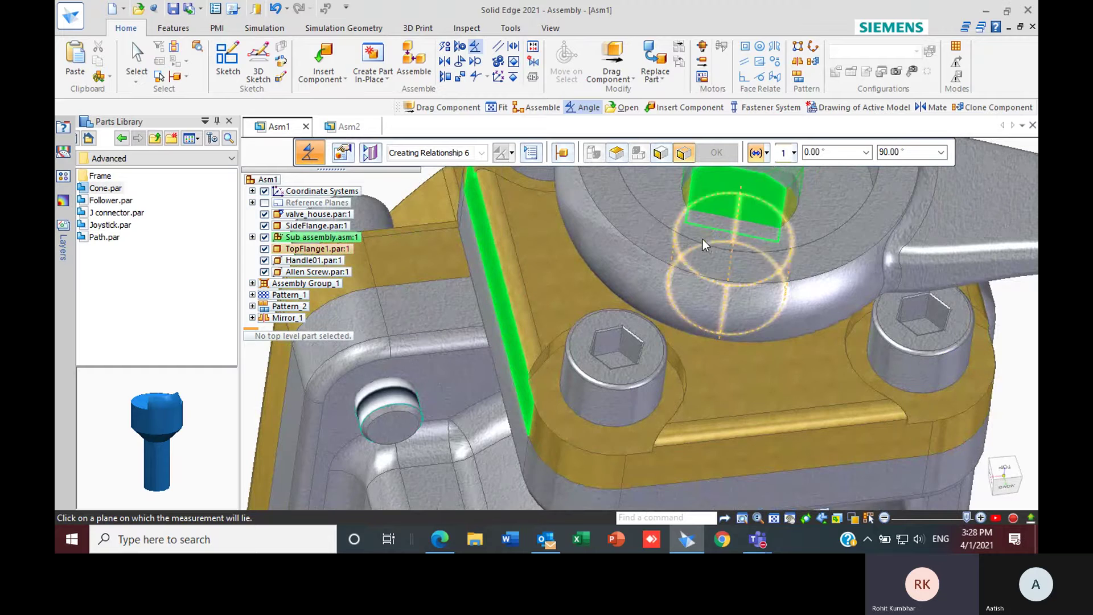
pyautogui.click(703, 240)
pyautogui.scroll(-5, 609, 279)
pyautogui.press('Return')
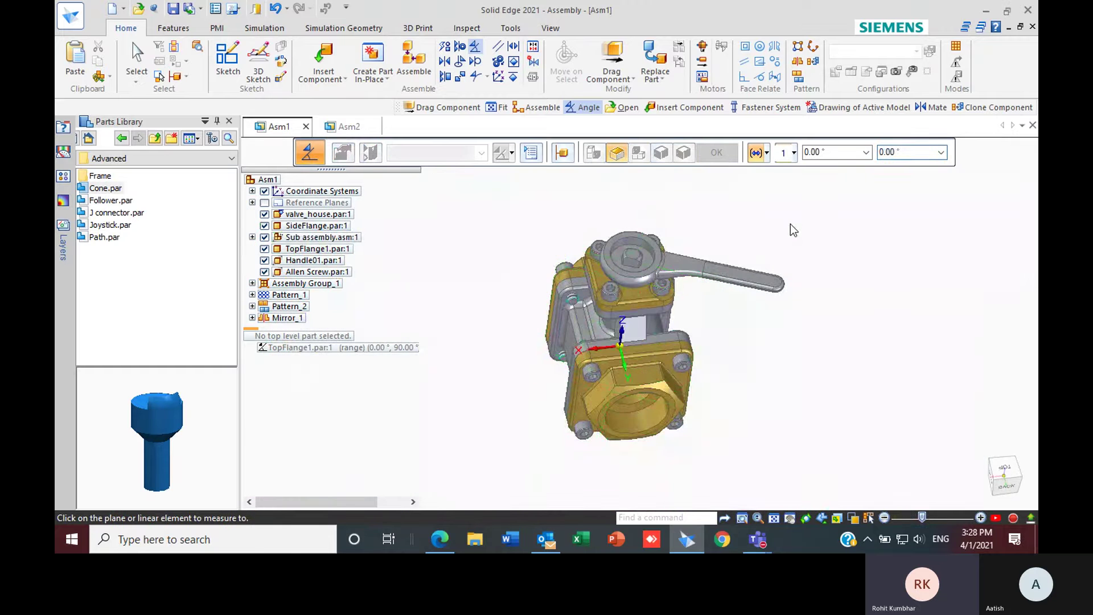
pyautogui.press('Escape')
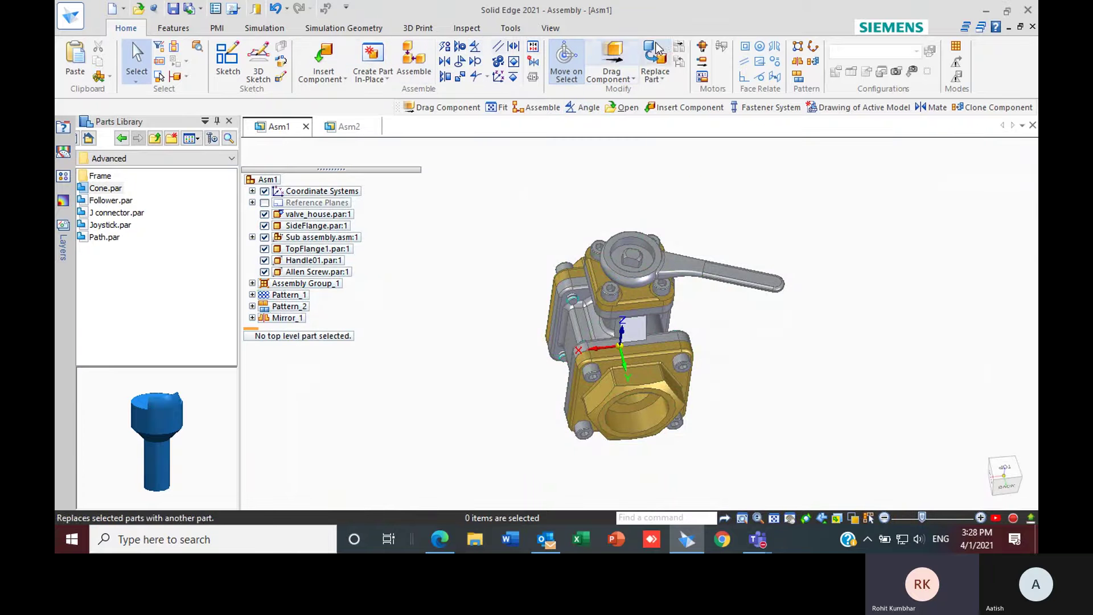
# - Start Drag Component with the default analysis options and swing the handle back and forth to test its limited rotation from several sides
pyautogui.click(614, 63)
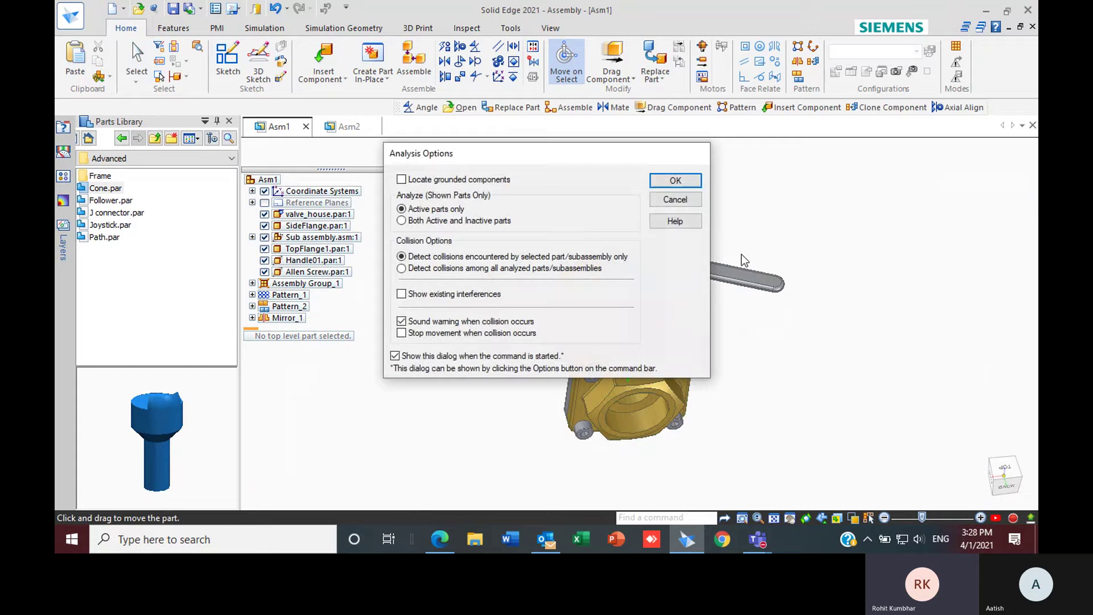
pyautogui.click(675, 180)
pyautogui.moveTo(733, 313); pyautogui.dragTo(577, 453)
pyautogui.scroll(-5, 639, 361)
pyautogui.moveTo(639, 361); pyautogui.dragTo(595, 275, button='middle')
pyautogui.moveTo(592, 308); pyautogui.dragTo(593, 349)
pyautogui.scroll(3, 604, 425)
pyautogui.moveTo(579, 215); pyautogui.dragTo(746, 214)
pyautogui.moveTo(734, 259); pyautogui.dragTo(789, 421, button='middle')
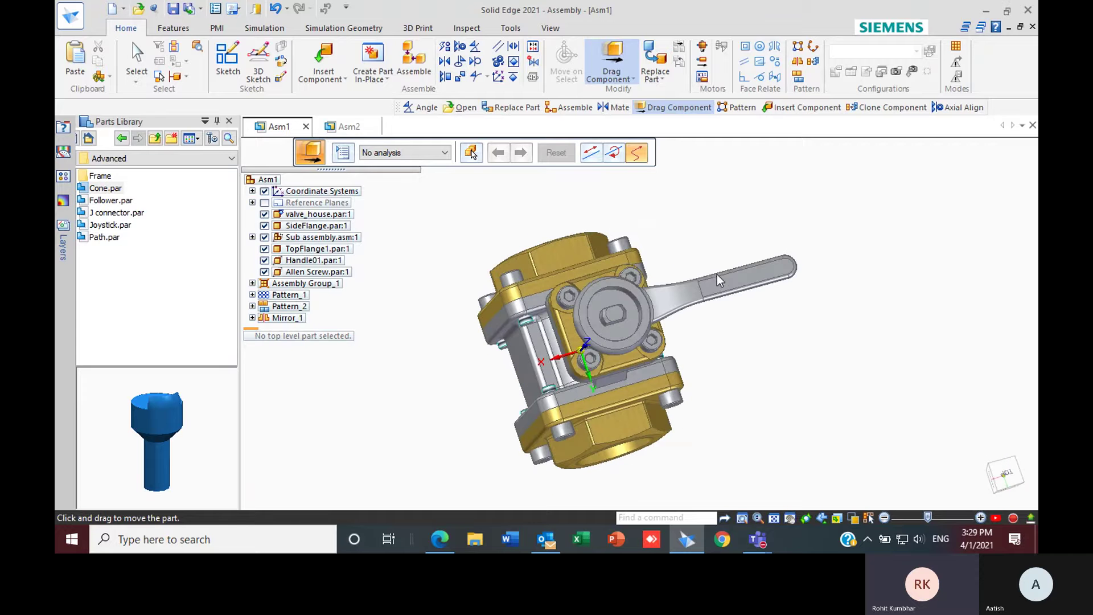
pyautogui.moveTo(733, 280); pyautogui.dragTo(664, 229)
pyautogui.moveTo(734, 402); pyautogui.dragTo(768, 390, button='middle')
pyautogui.scroll(-1, 683, 342)
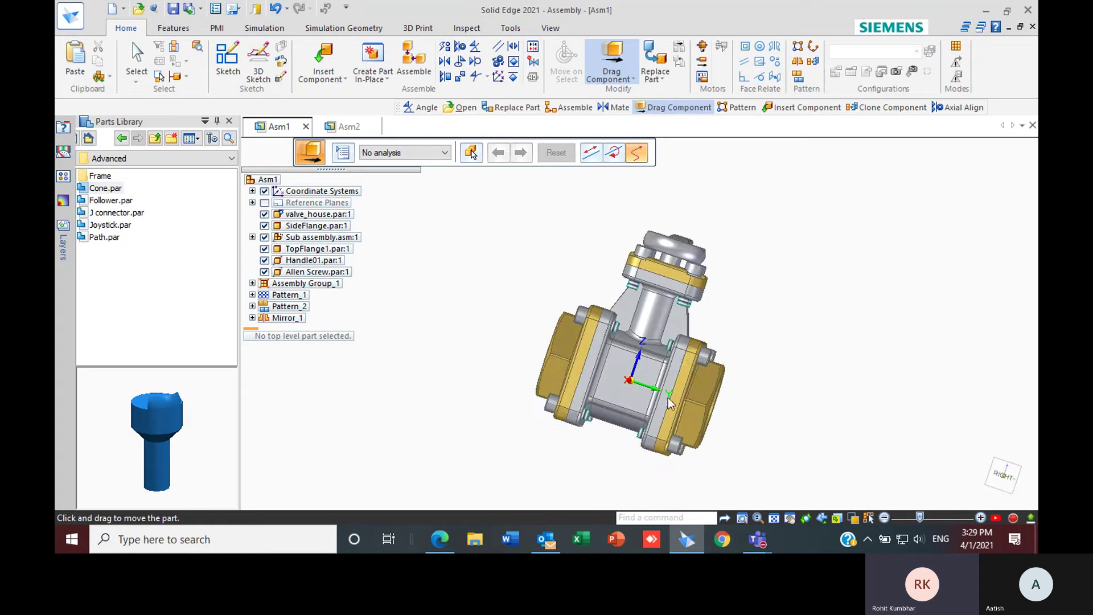
pyautogui.moveTo(676, 377); pyautogui.dragTo(672, 408, button='middle')
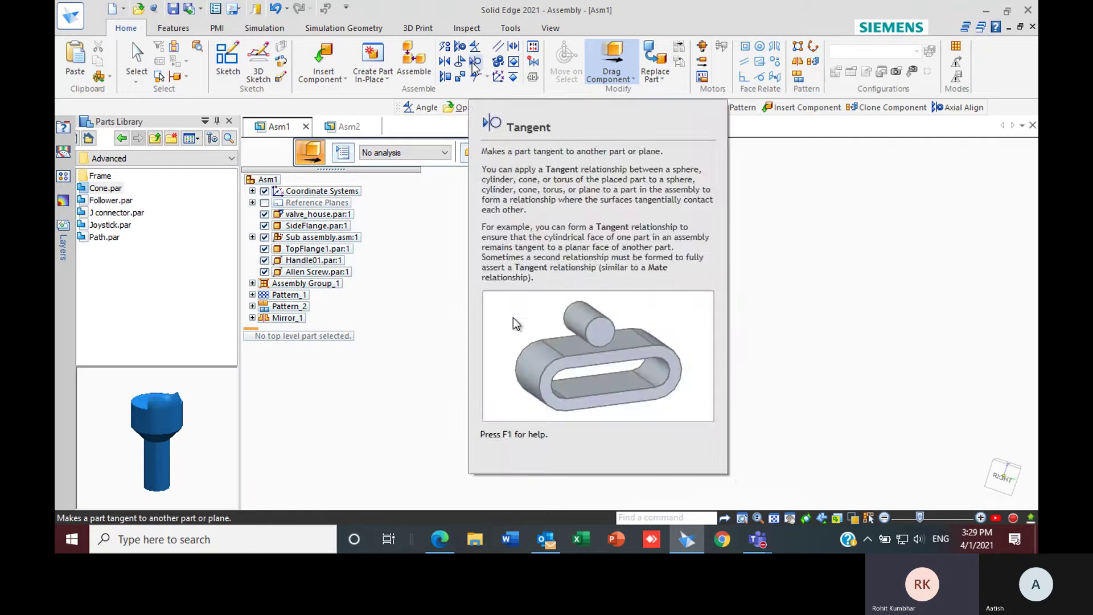
# - End Drag Component and change the Allen screw's mate offset to the side flange from fixed to float
pyautogui.scroll(3, 549, 314)
pyautogui.scroll(-3, 564, 328)
pyautogui.scroll(5, 593, 348)
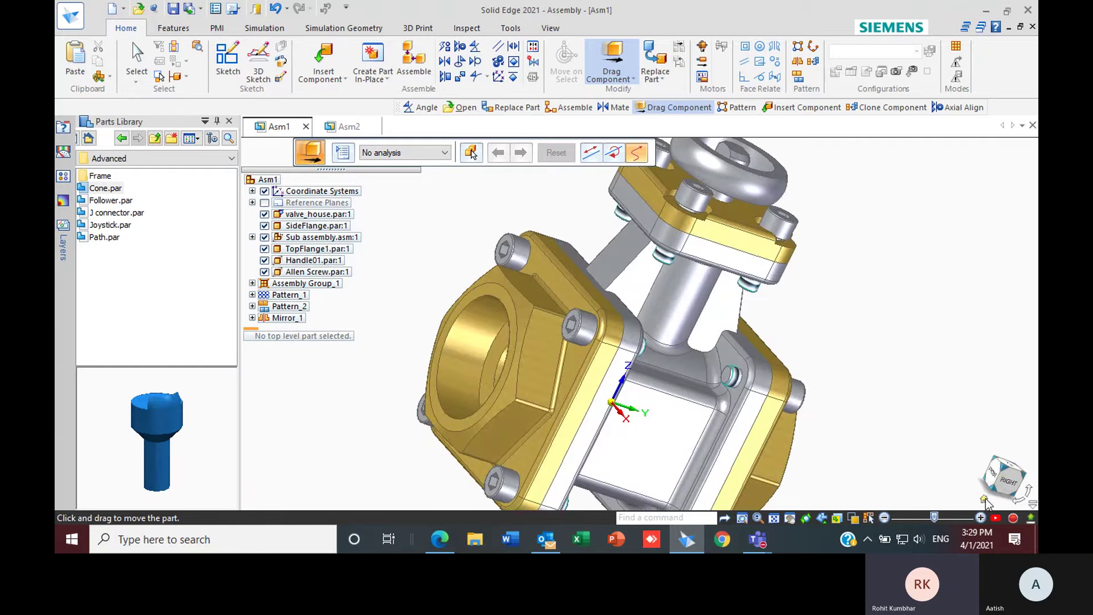
pyautogui.click(985, 500)
pyautogui.scroll(5, 658, 401)
pyautogui.scroll(2, 642, 357)
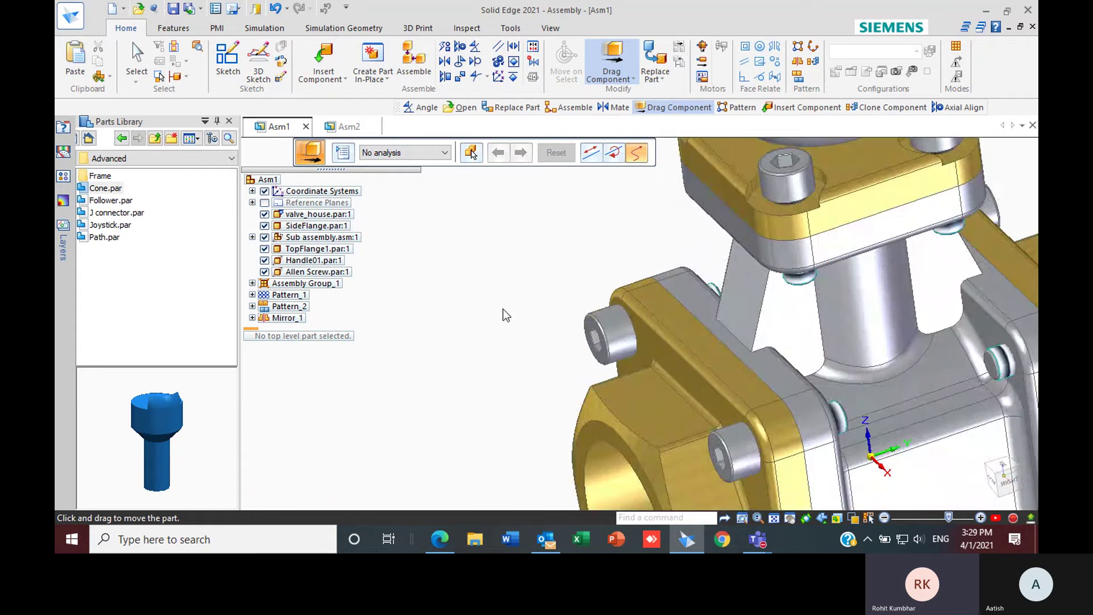
pyautogui.press('Escape')
pyautogui.click(317, 272)
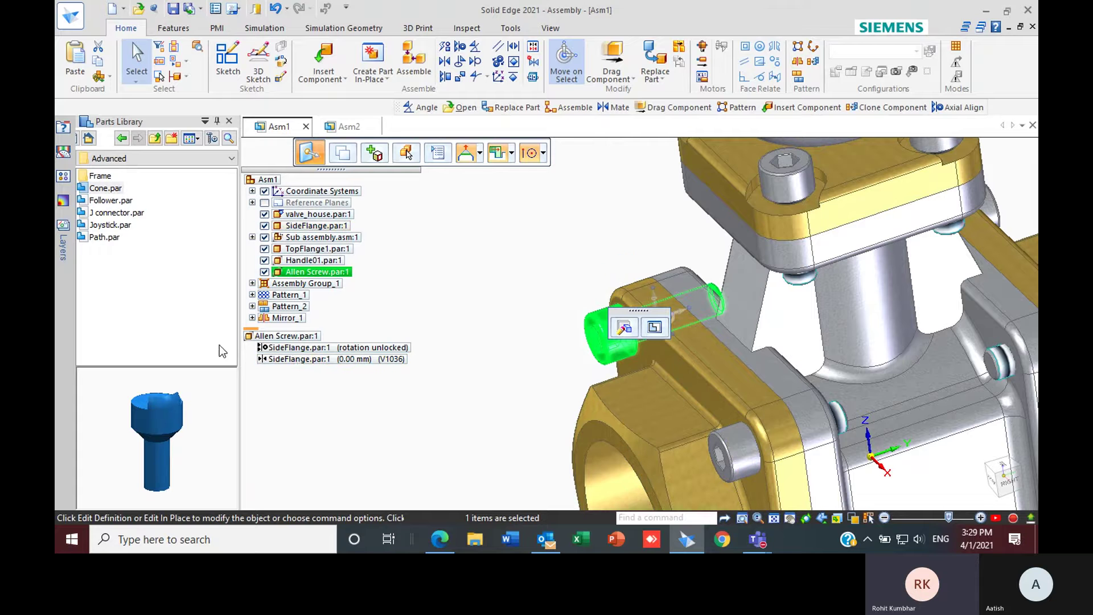
pyautogui.click(300, 360)
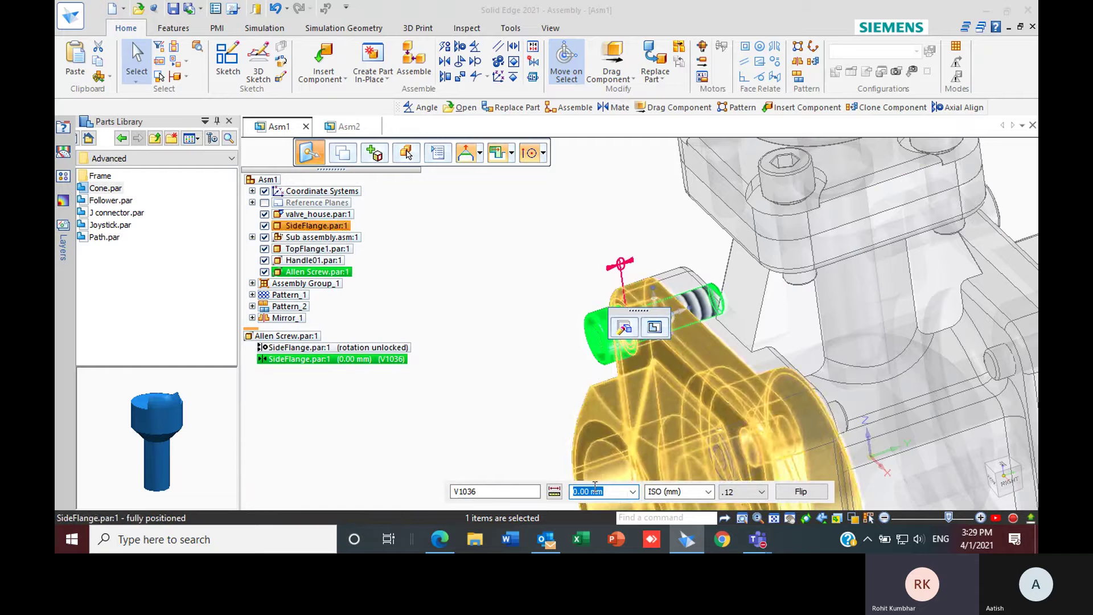
pyautogui.scroll(-5, 571, 374)
pyautogui.moveTo(542, 410); pyautogui.dragTo(567, 360, button='middle')
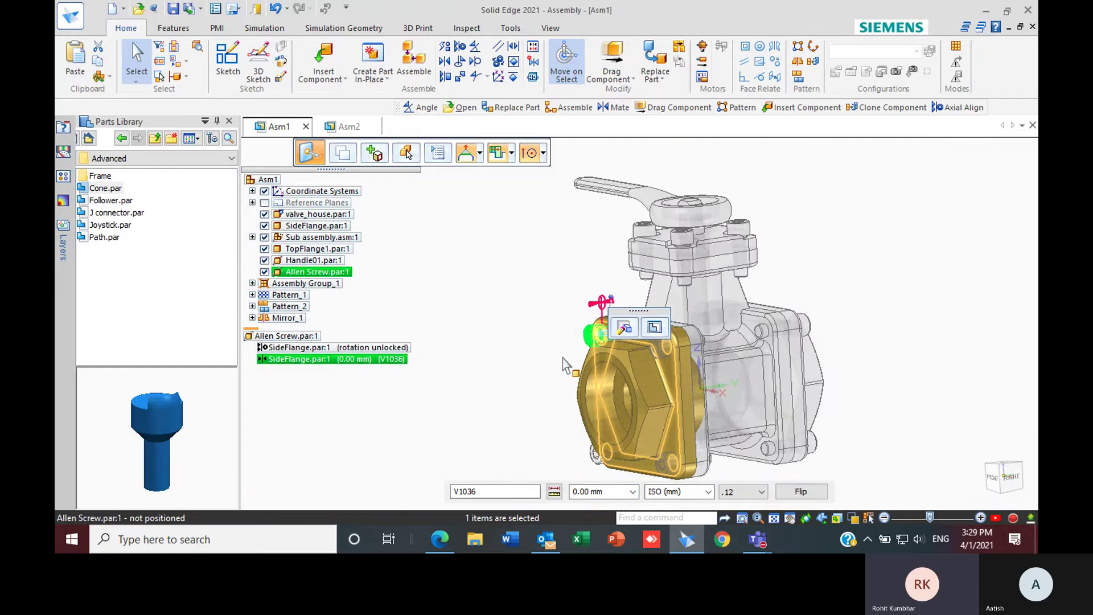
pyautogui.click(555, 492)
pyautogui.click(554, 492)
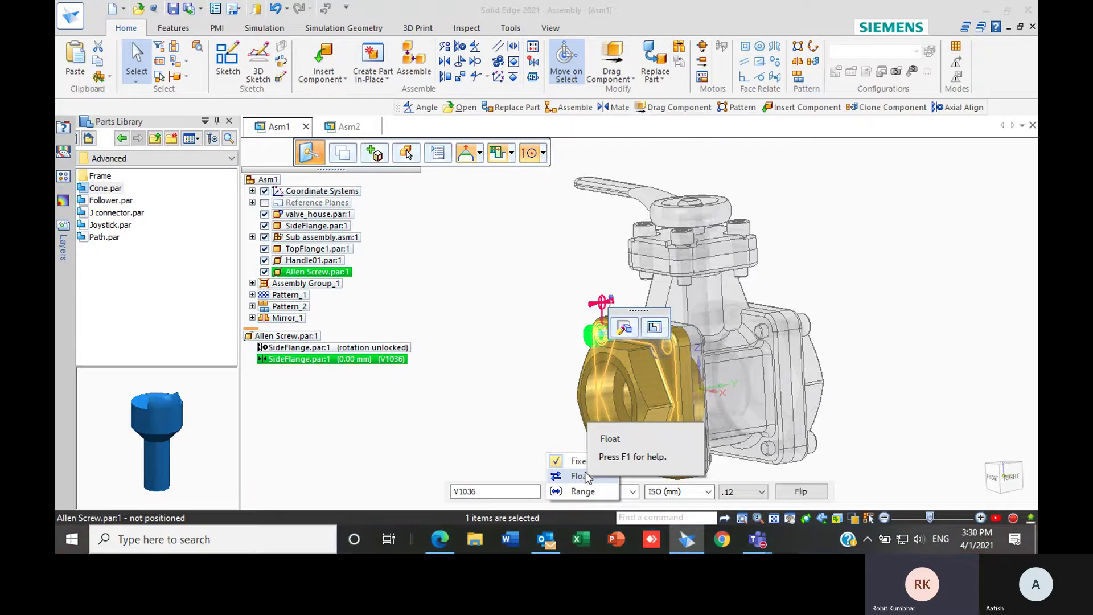
pyautogui.click(588, 477)
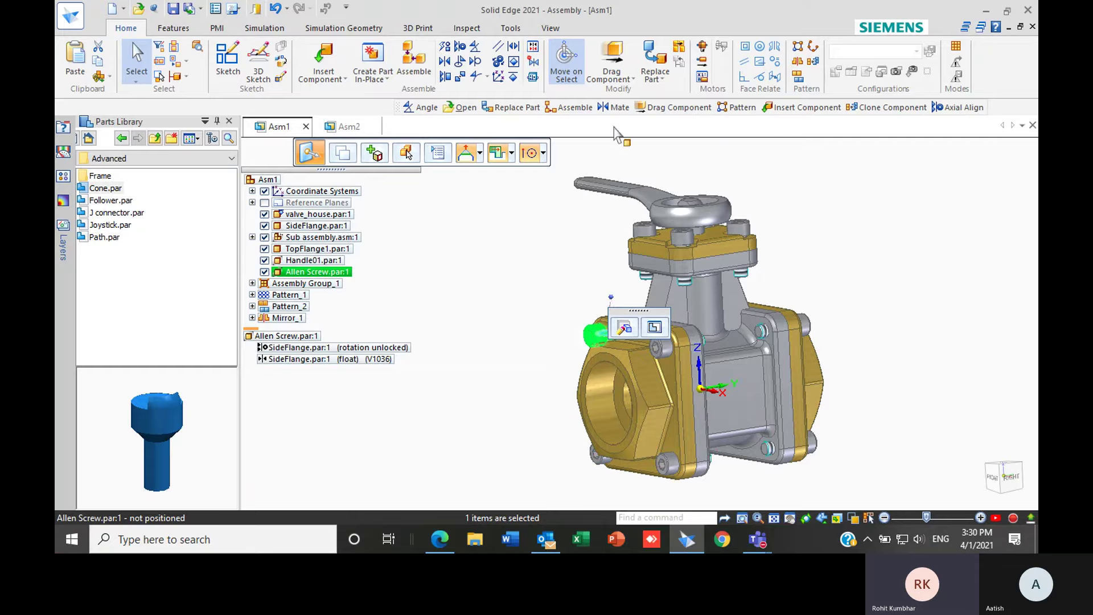
# - Use Drag Component with the default analysis options to pull the Allen screw about 79 mm out of the side flange
pyautogui.click(607, 53)
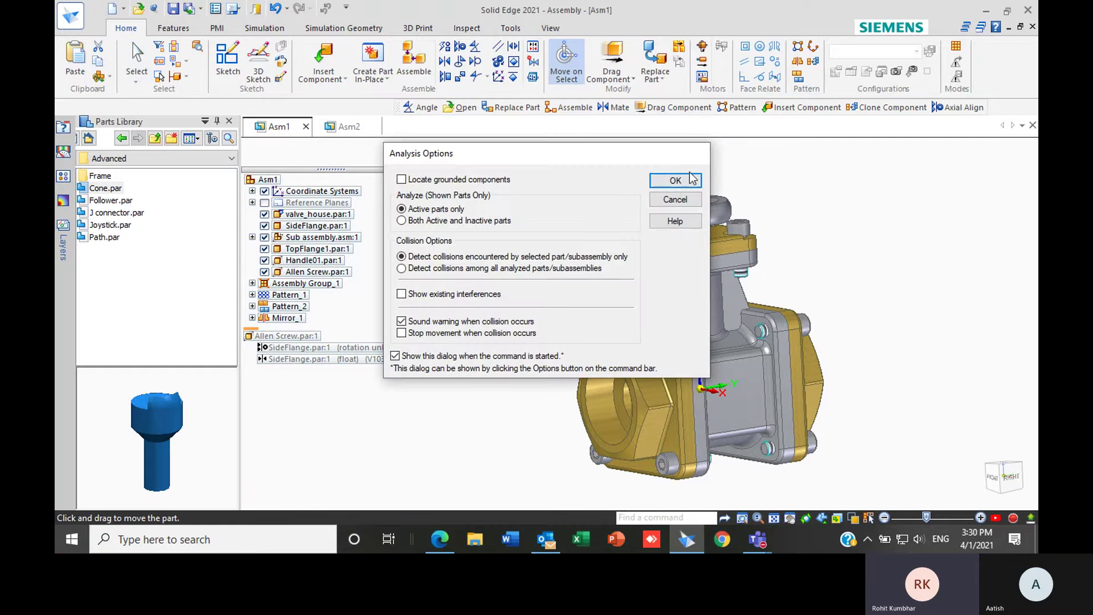
pyautogui.click(675, 181)
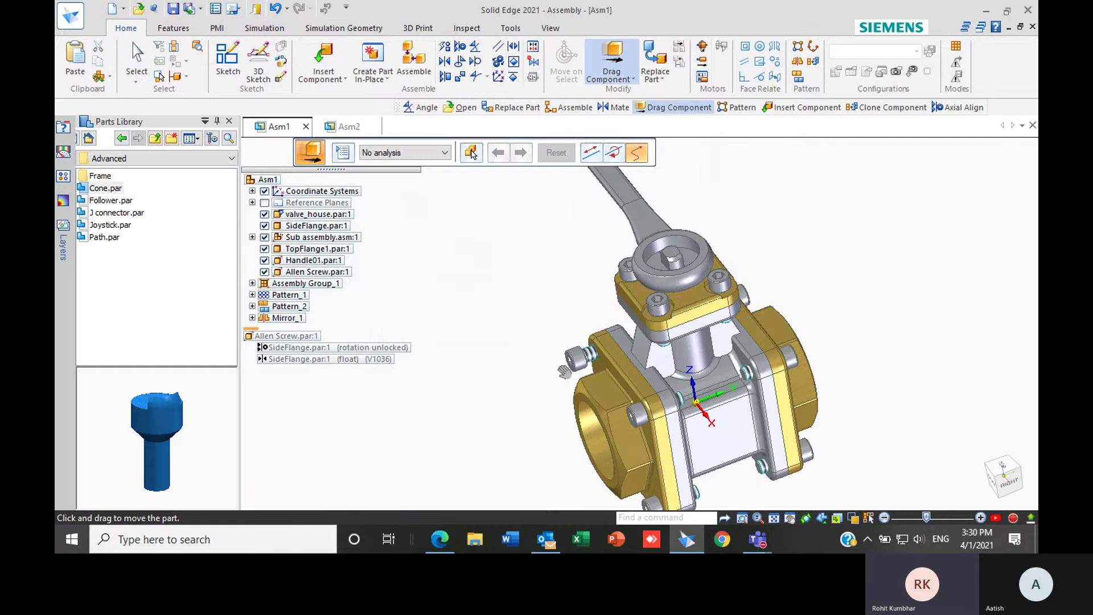
pyautogui.moveTo(456, 450); pyautogui.dragTo(541, 381)
pyautogui.scroll(-3, 553, 370)
pyautogui.moveTo(541, 370); pyautogui.dragTo(565, 317, button='middle')
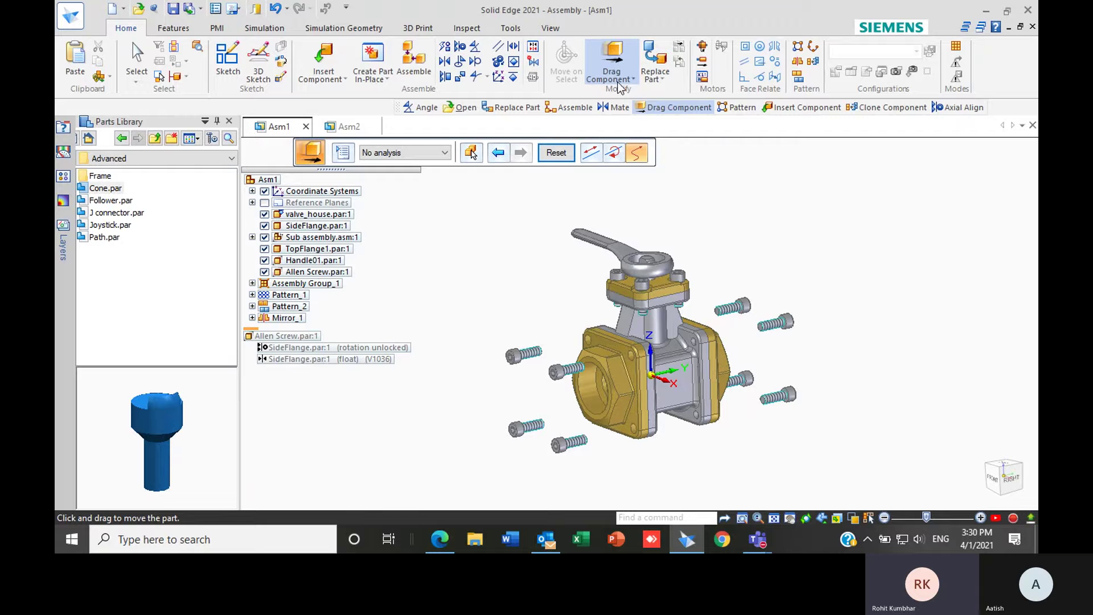
pyautogui.press('Escape')
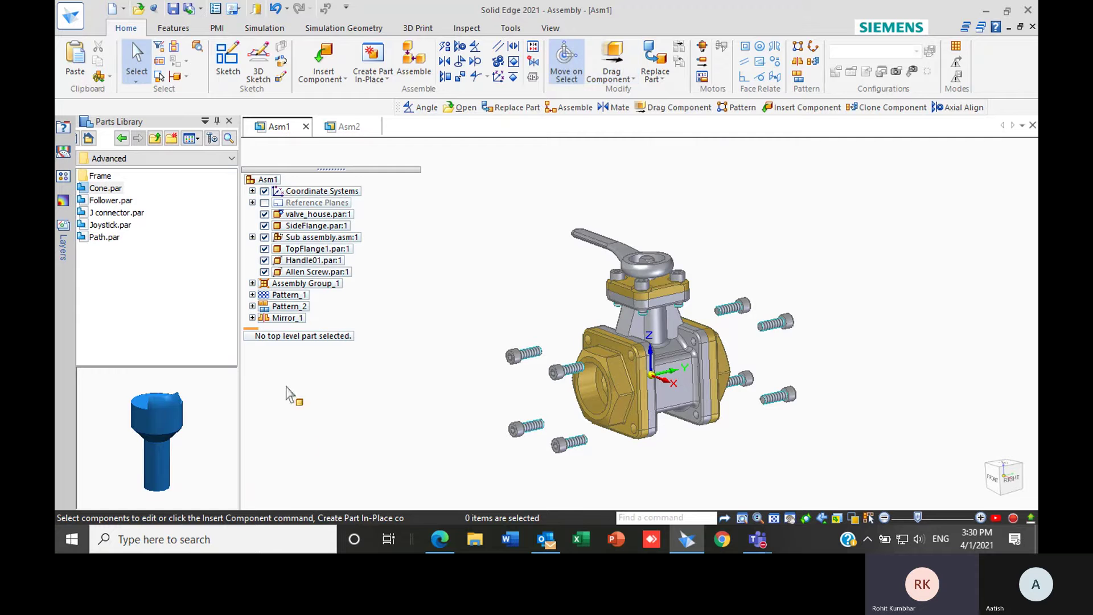
# - Change the Allen screw's mate offset from float to range and try limits of 20 mm and 100 mm
pyautogui.click(298, 272)
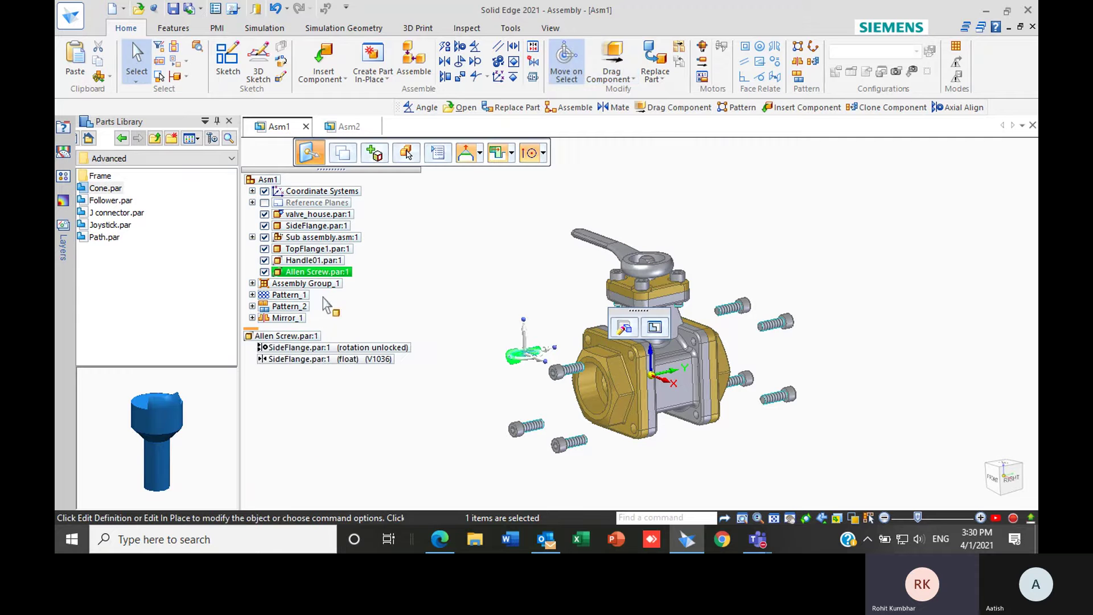
pyautogui.click(323, 360)
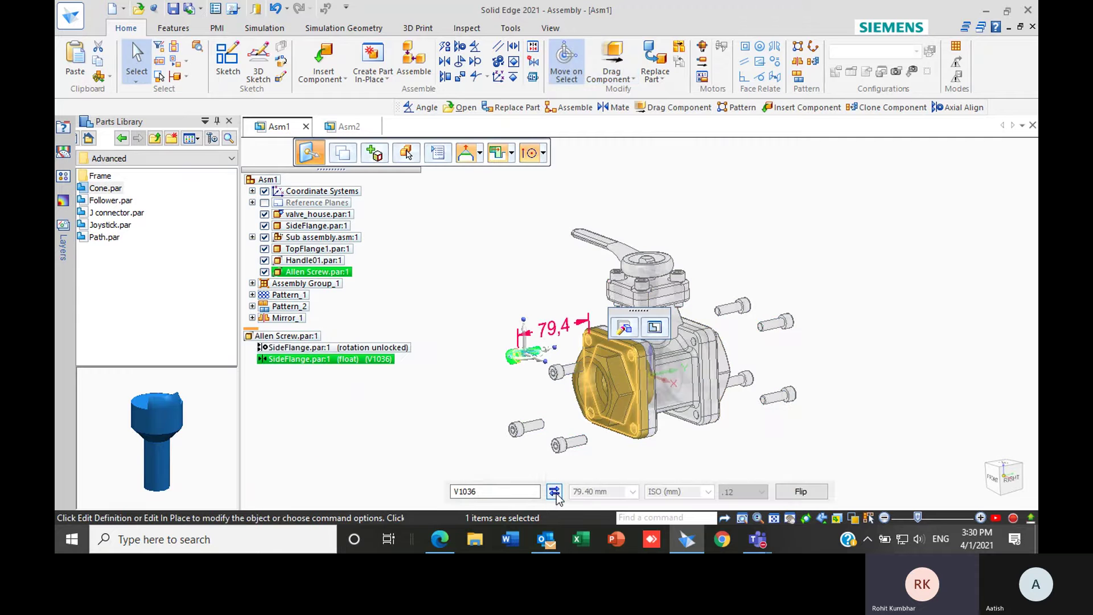
pyautogui.click(555, 493)
pyautogui.click(569, 492)
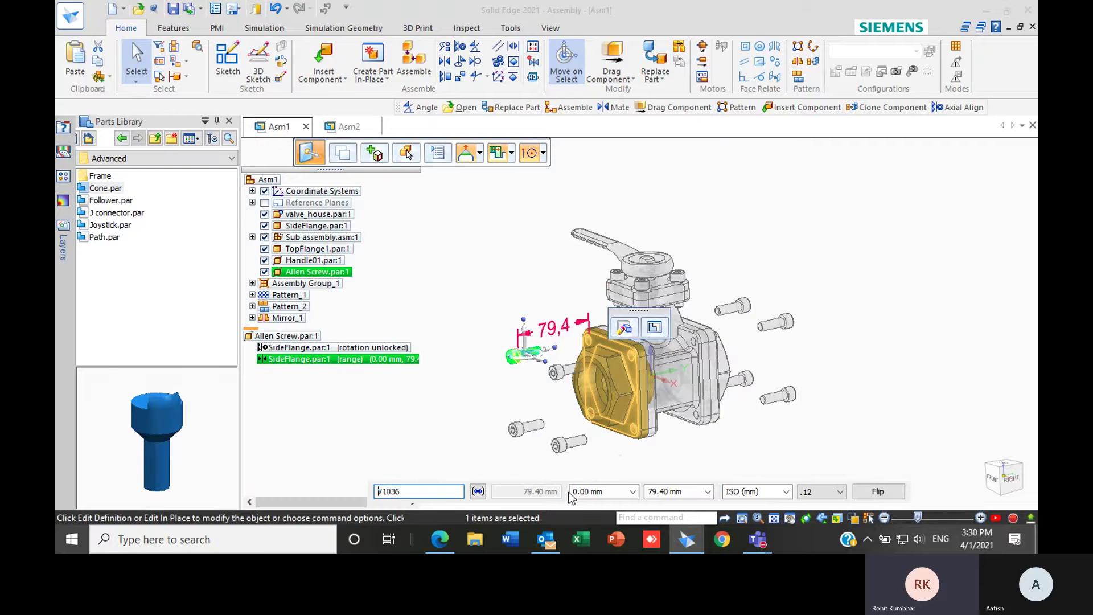
pyautogui.click(633, 492)
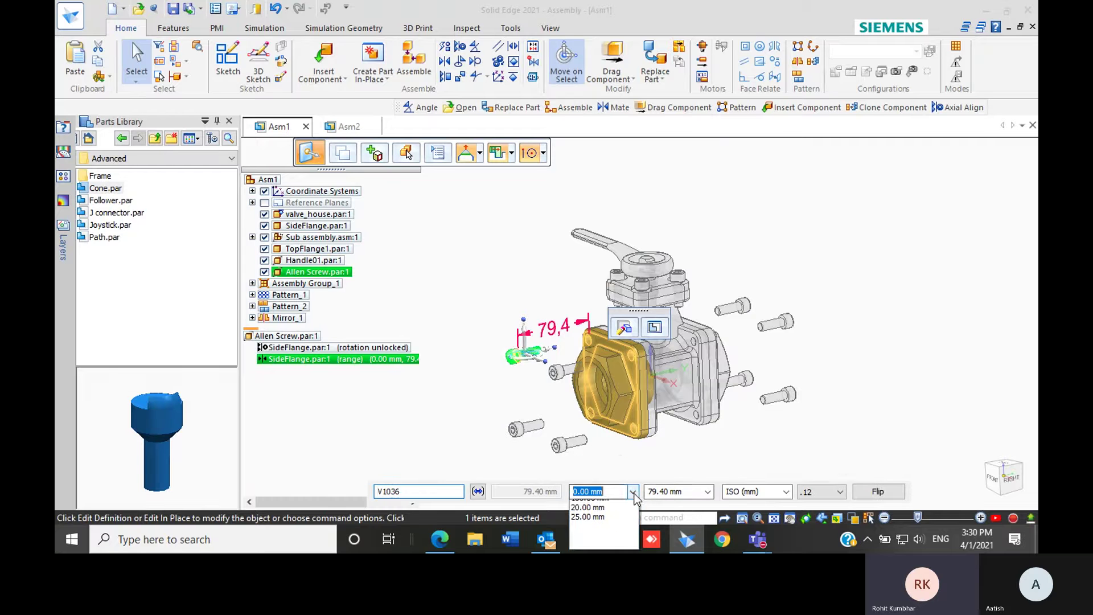
pyautogui.click(596, 524)
pyautogui.click(700, 492)
pyautogui.click(709, 492)
pyautogui.click(690, 517)
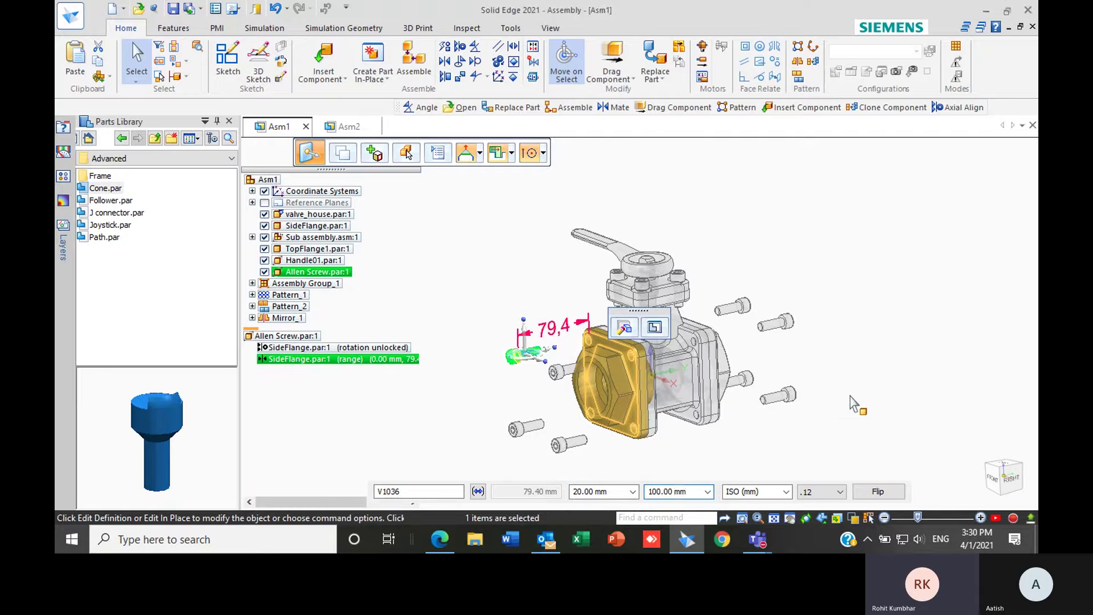
pyautogui.rightClick(838, 407)
pyautogui.click(731, 426)
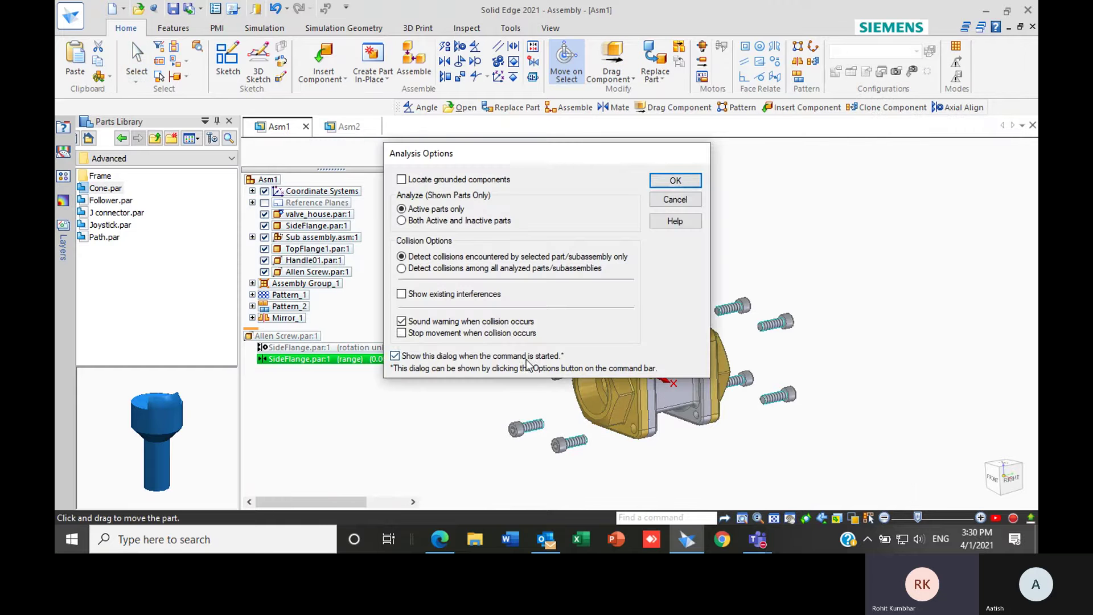
# - Run Drag Component with the default analysis options and test the Allen screw's ranged travel along its axis
pyautogui.click(675, 181)
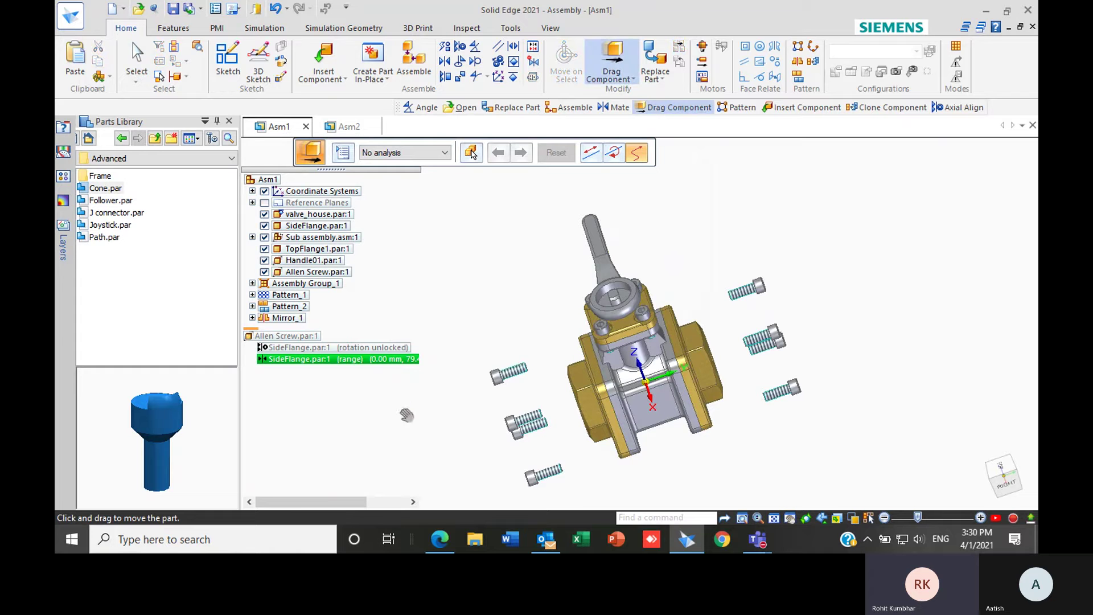
pyautogui.moveTo(509, 374); pyautogui.dragTo(438, 419)
pyautogui.moveTo(498, 386); pyautogui.dragTo(556, 343, button='middle')
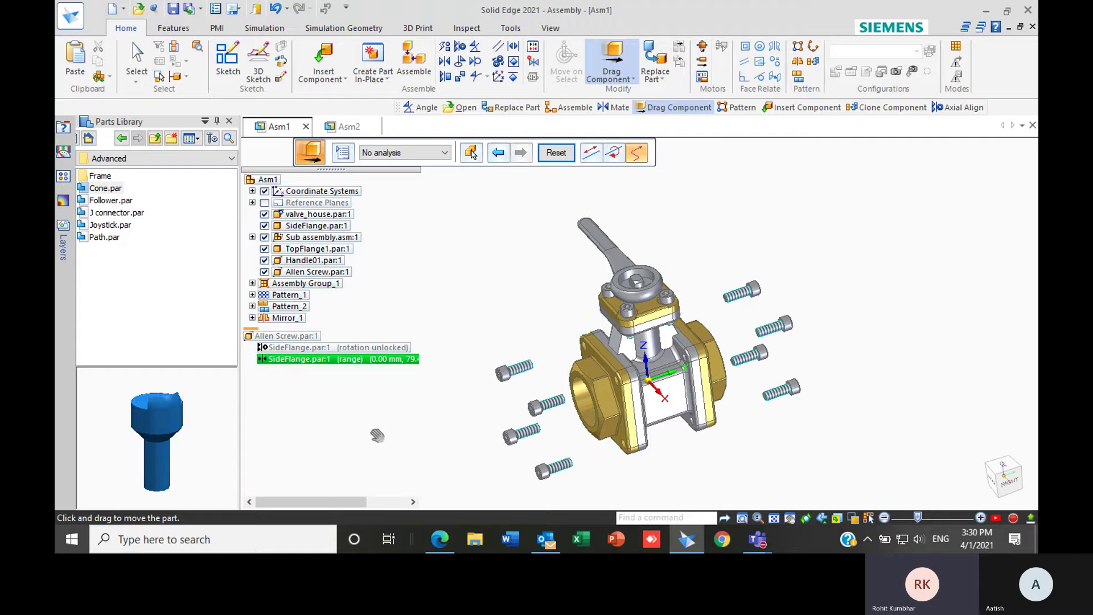
pyautogui.moveTo(498, 387); pyautogui.dragTo(584, 355)
pyautogui.press('Escape')
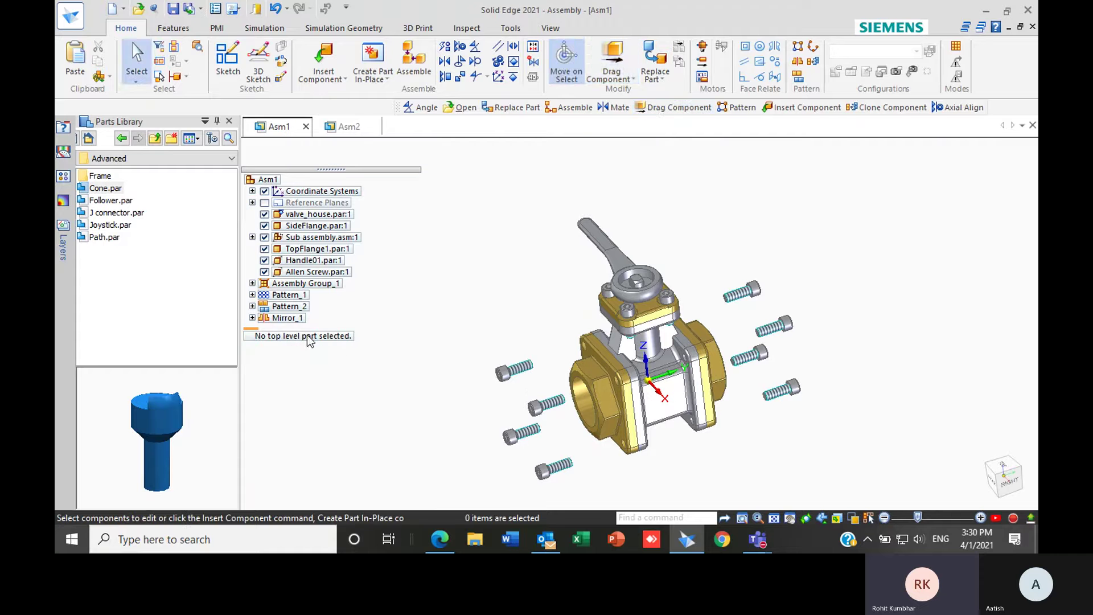
# - Reopen the Allen screw's ranged mate and try to set its maximum offset to 100 mm
pyautogui.click(302, 272)
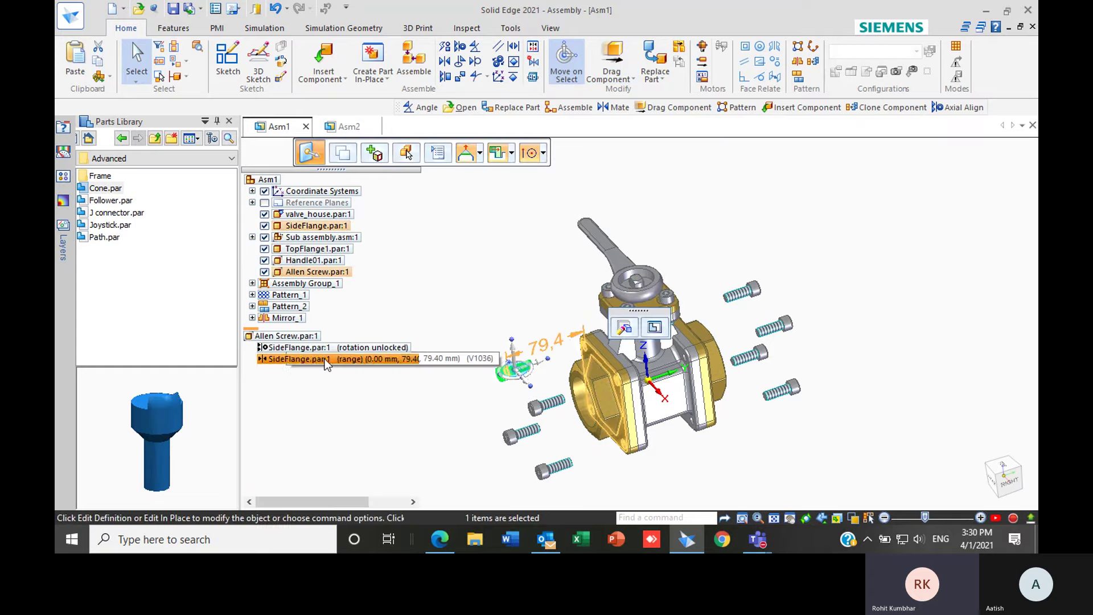
pyautogui.click(299, 359)
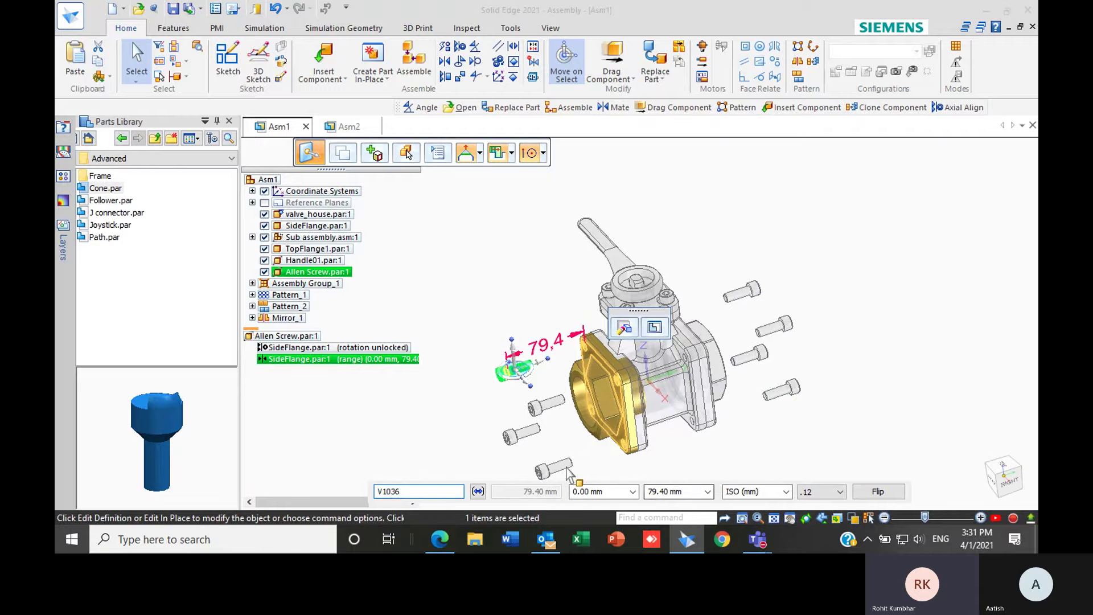
pyautogui.click(704, 493)
pyautogui.click(707, 493)
pyautogui.click(664, 514)
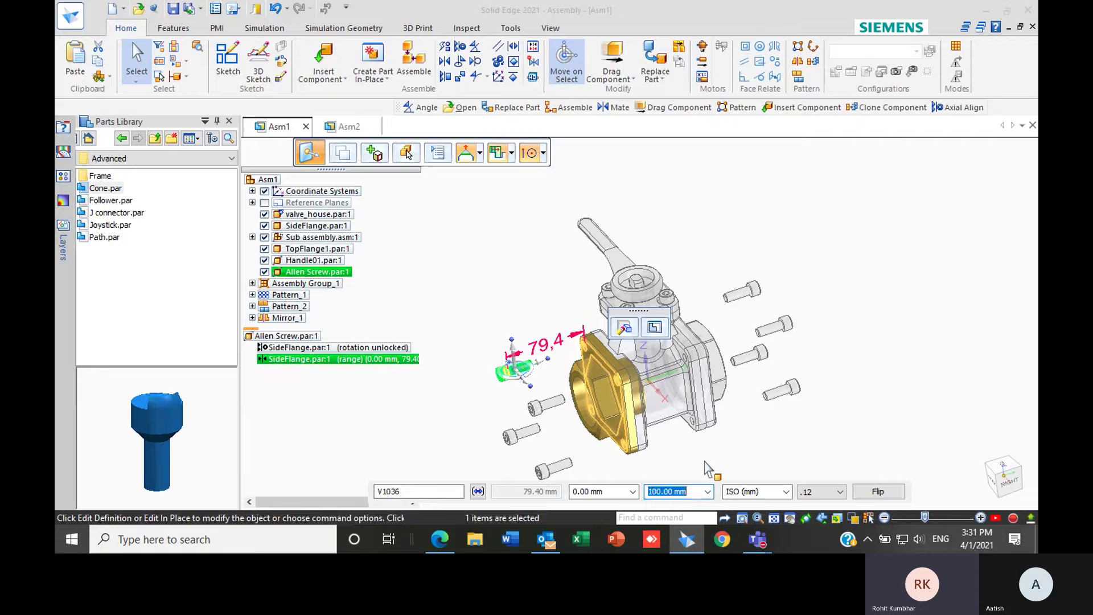
pyautogui.rightClick(707, 460)
pyautogui.click(689, 460)
# - Use Drag Component with the default analysis options to push the Allen screw back into the side flange
pyautogui.click(690, 460)
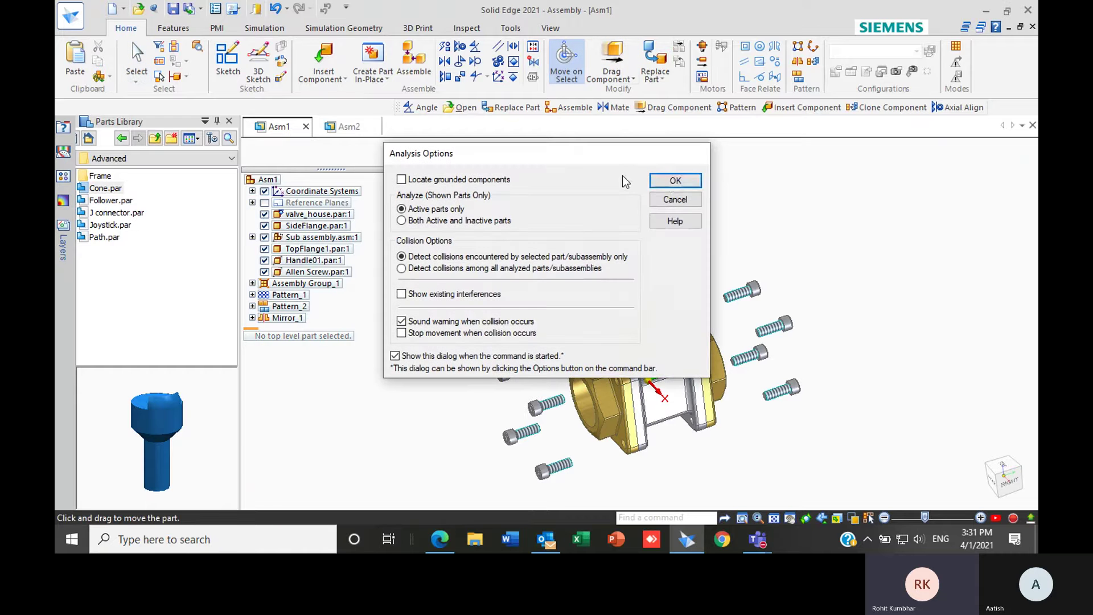
pyautogui.click(675, 181)
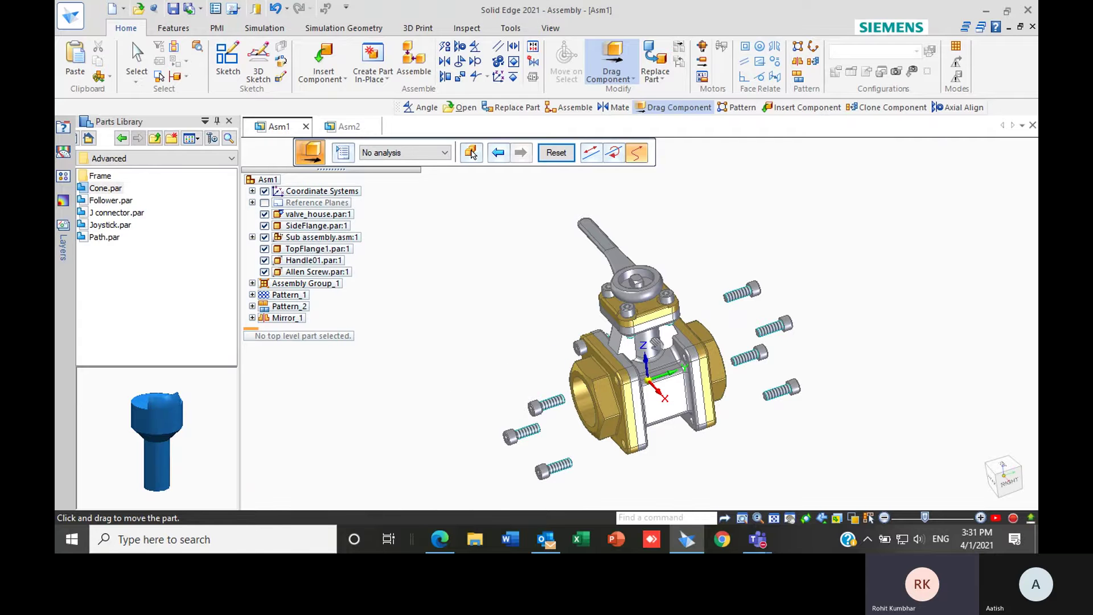
pyautogui.press('Escape')
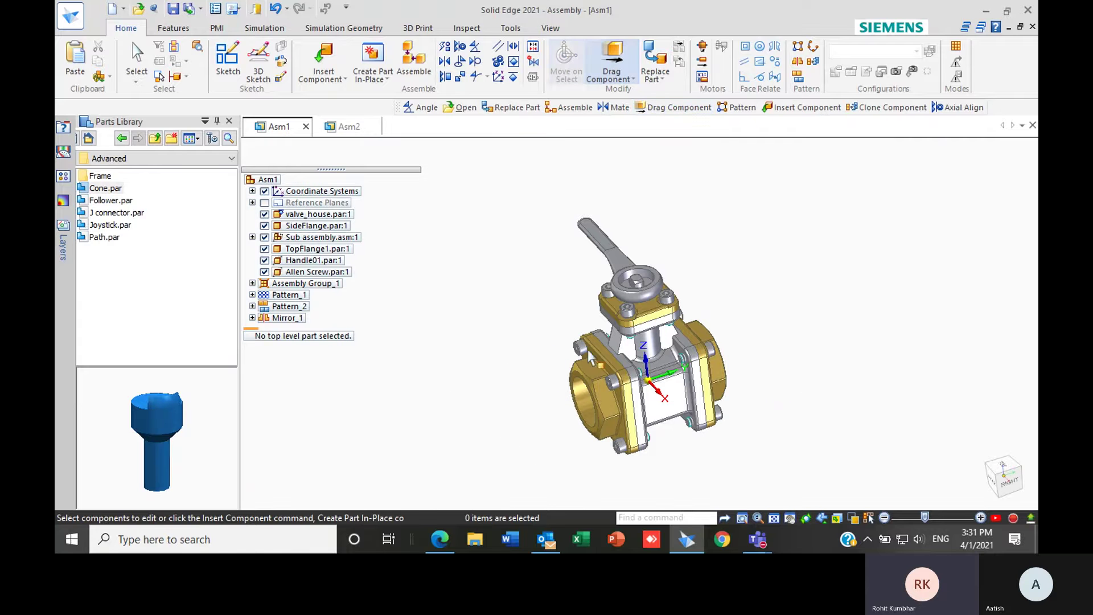
# - Change the Allen screw's mate to the side flange back to a fixed offset of 0.00 mm and clear the selection
pyautogui.click(318, 272)
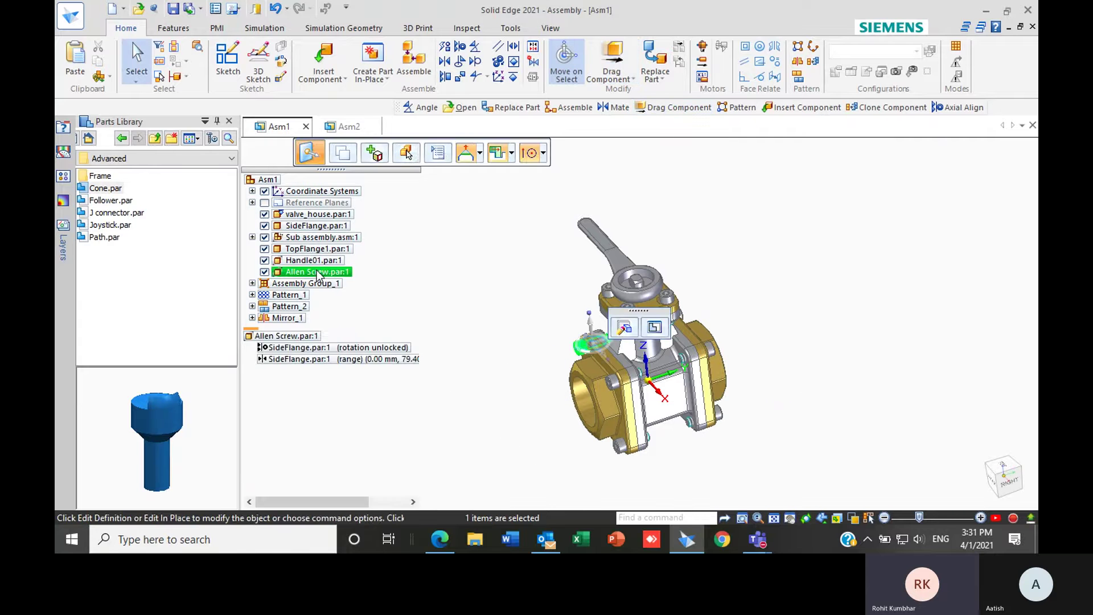
pyautogui.click(322, 359)
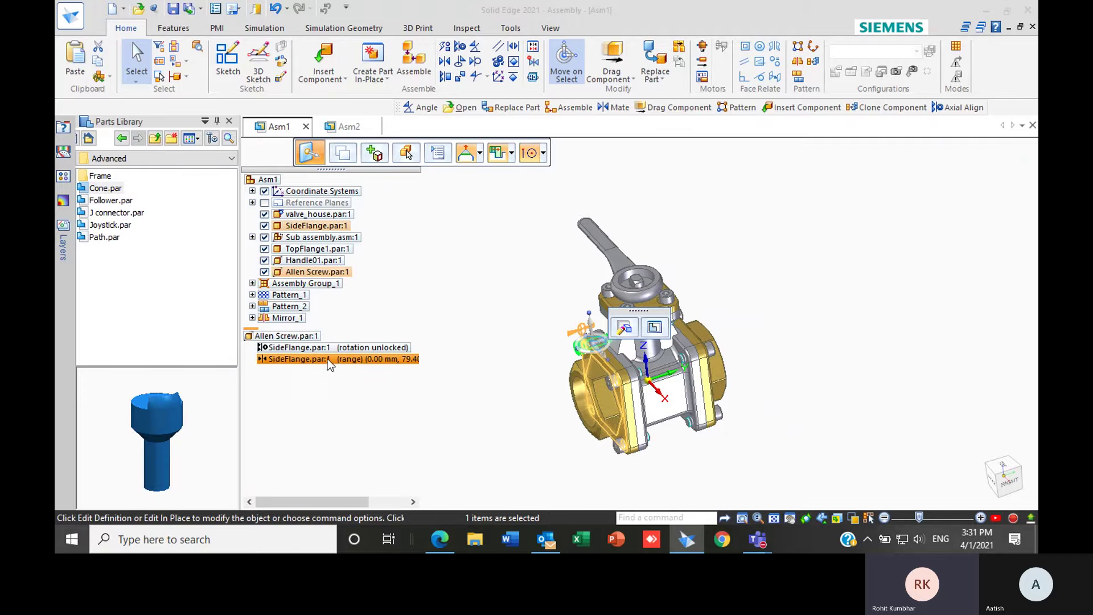
pyautogui.click(322, 359)
pyautogui.click(478, 491)
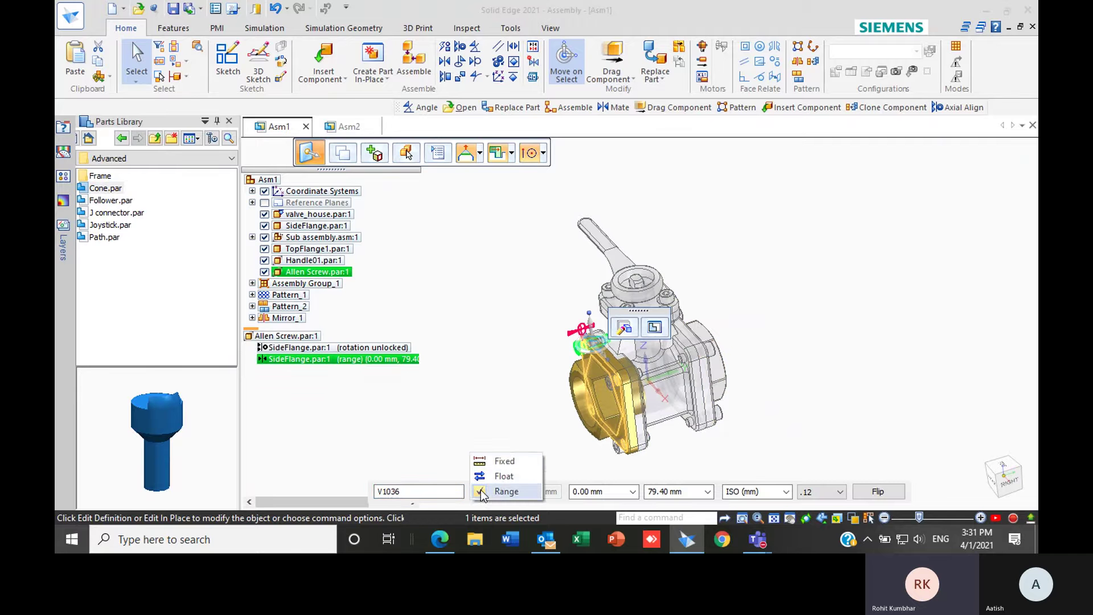
pyautogui.click(501, 457)
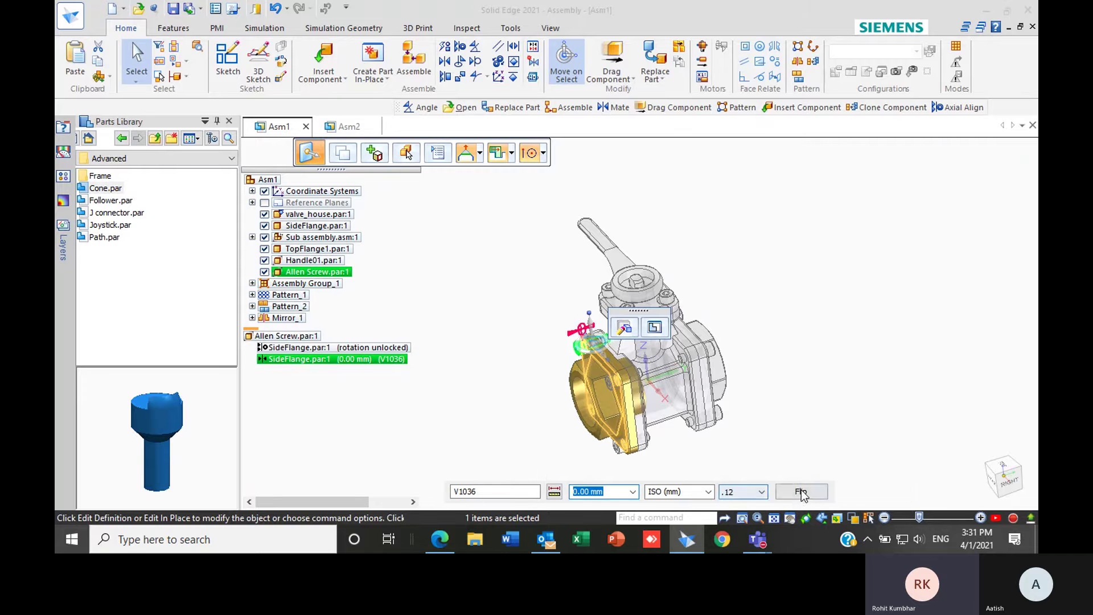
pyautogui.rightClick(447, 422)
pyautogui.click(450, 444)
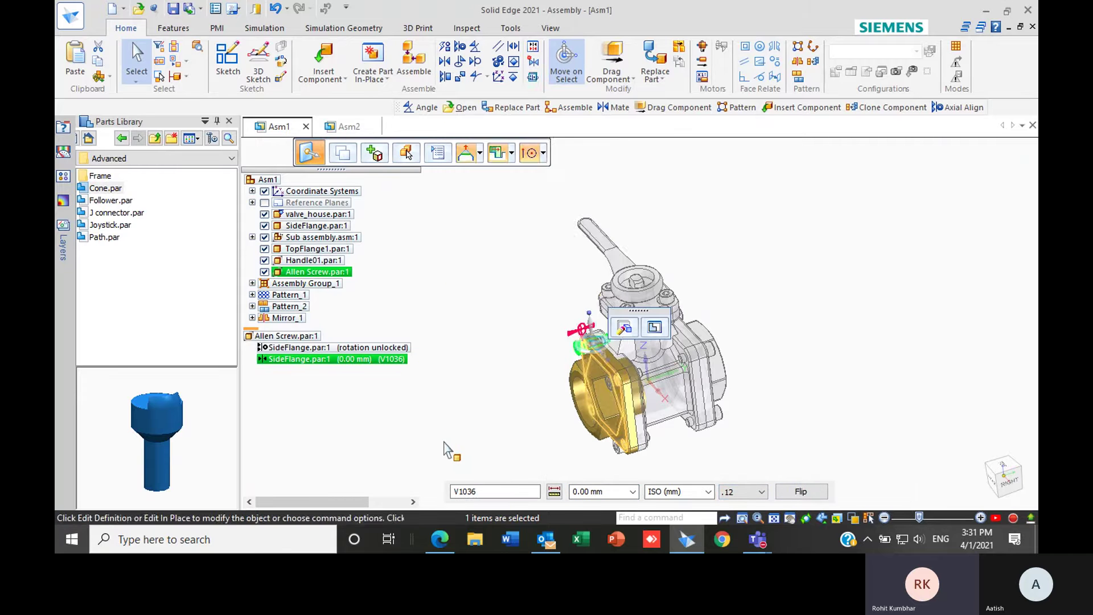
pyautogui.click(308, 274)
pyautogui.click(473, 303)
pyautogui.moveTo(474, 304); pyautogui.dragTo(516, 318, button='middle')
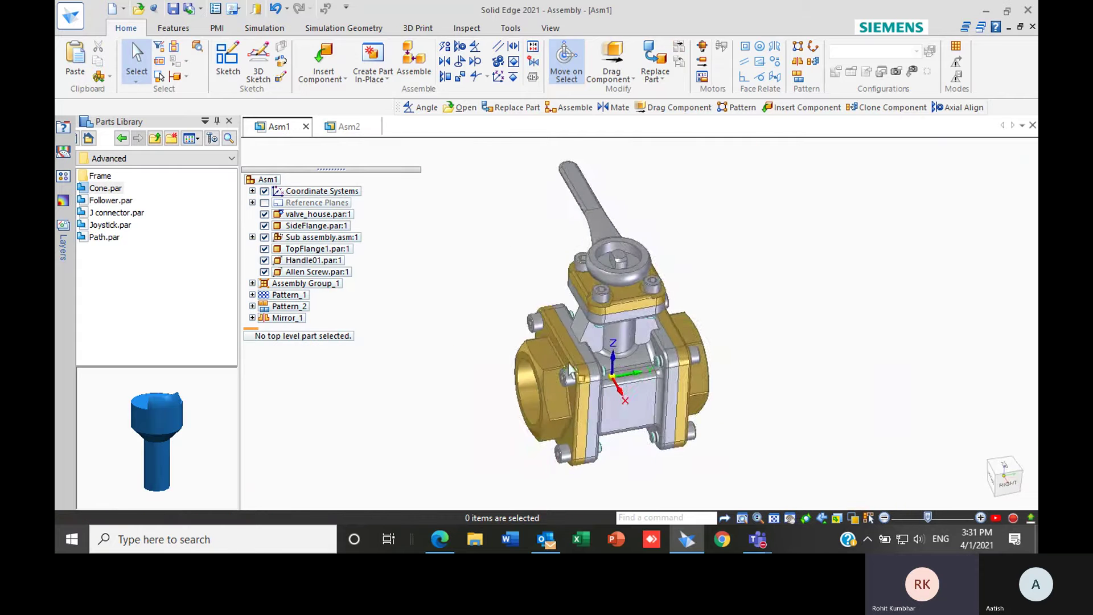
pyautogui.scroll(3, 524, 318)
pyautogui.scroll(-2, 525, 320)
pyautogui.scroll(2, 530, 323)
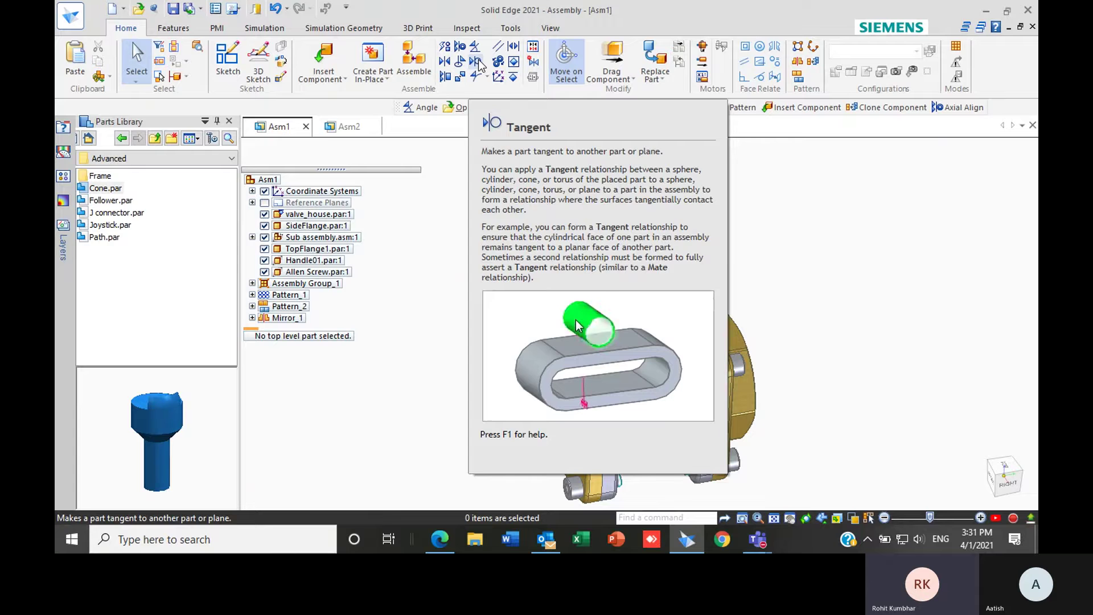
# - Switch to the Asm2 assembly containing the J connector, joystick and cone
pyautogui.click(349, 126)
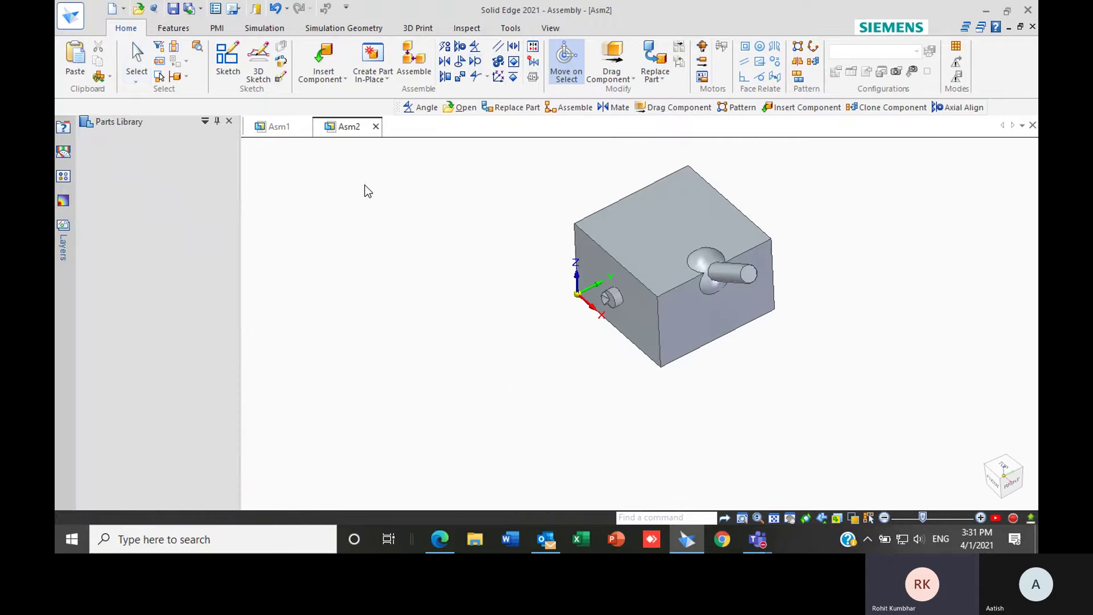
pyautogui.scroll(3, 450, 292)
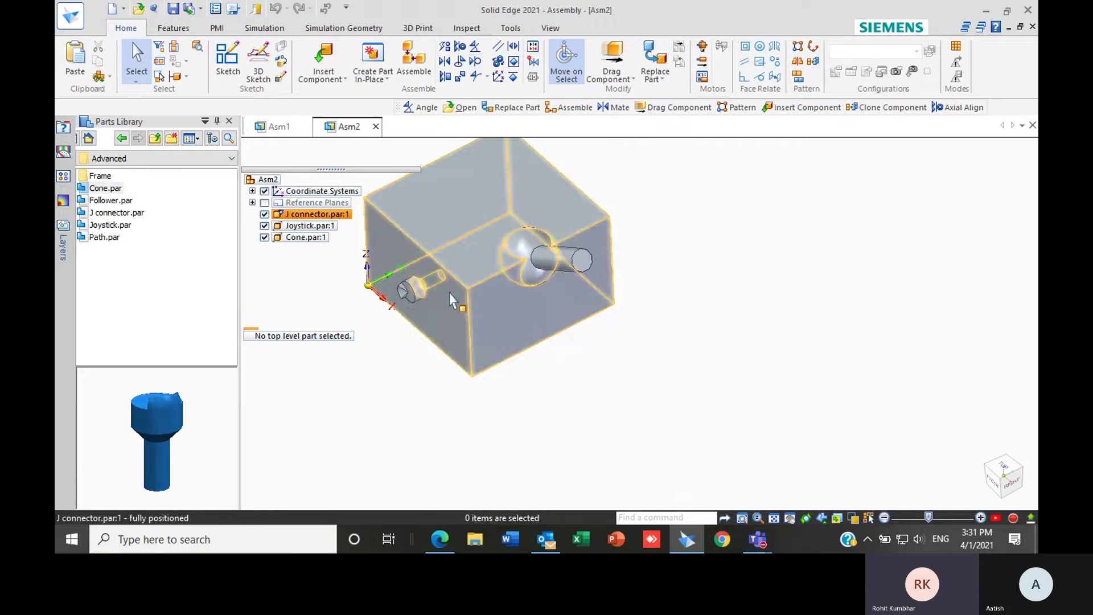
# - Delete the joystick's existing relationship to the J connector
pyautogui.click(310, 226)
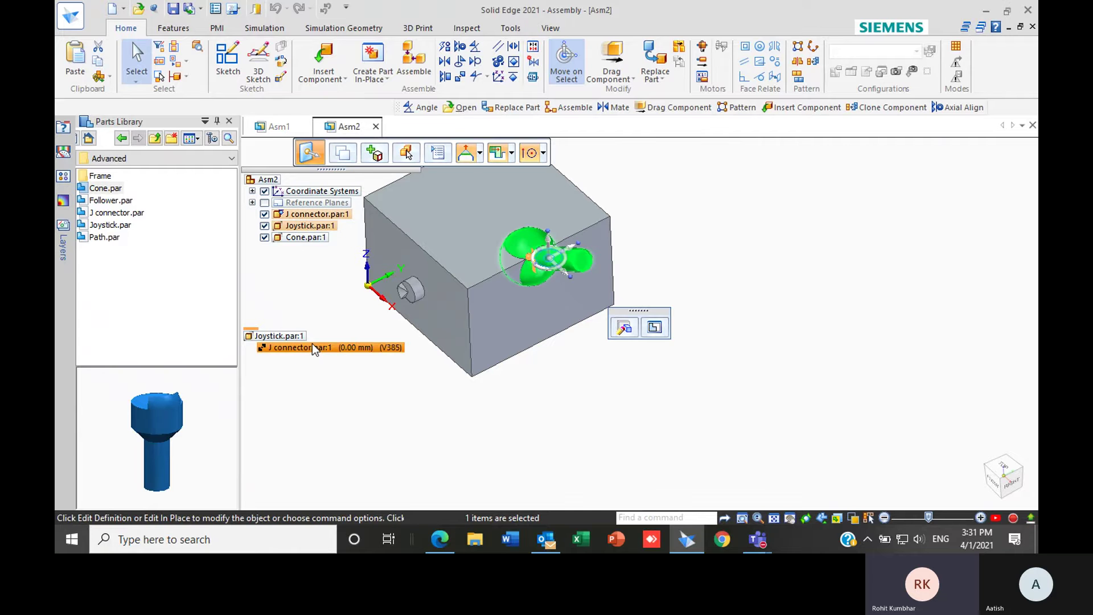
pyautogui.click(316, 347)
pyautogui.press('Delete')
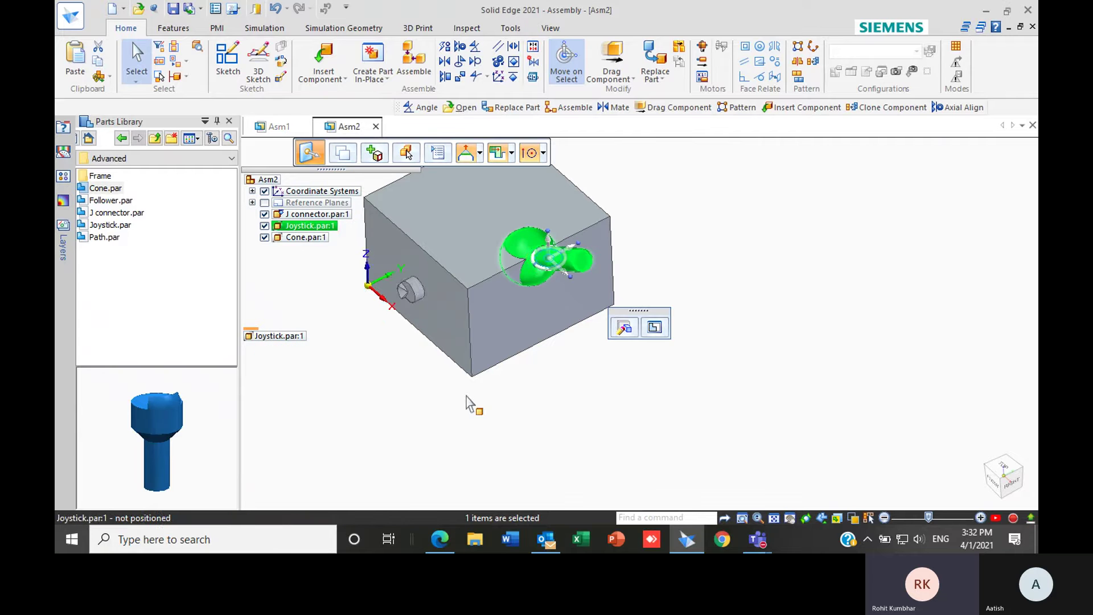
# - Use Drag Component with the default analysis options to pull the joystick out of the J connector's spherical socket
pyautogui.scroll(-3, 470, 398)
pyautogui.click(612, 60)
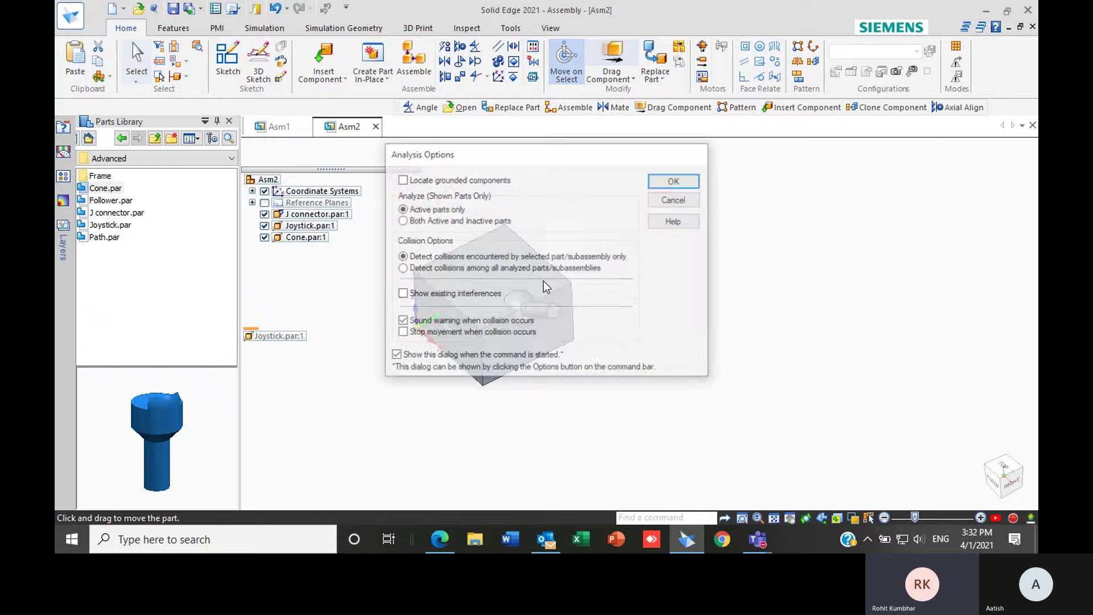
pyautogui.click(675, 181)
pyautogui.moveTo(524, 279); pyautogui.dragTo(632, 262)
pyautogui.moveTo(731, 306); pyautogui.dragTo(680, 304, button='middle')
pyautogui.scroll(3, 617, 342)
pyautogui.scroll(5, 621, 310)
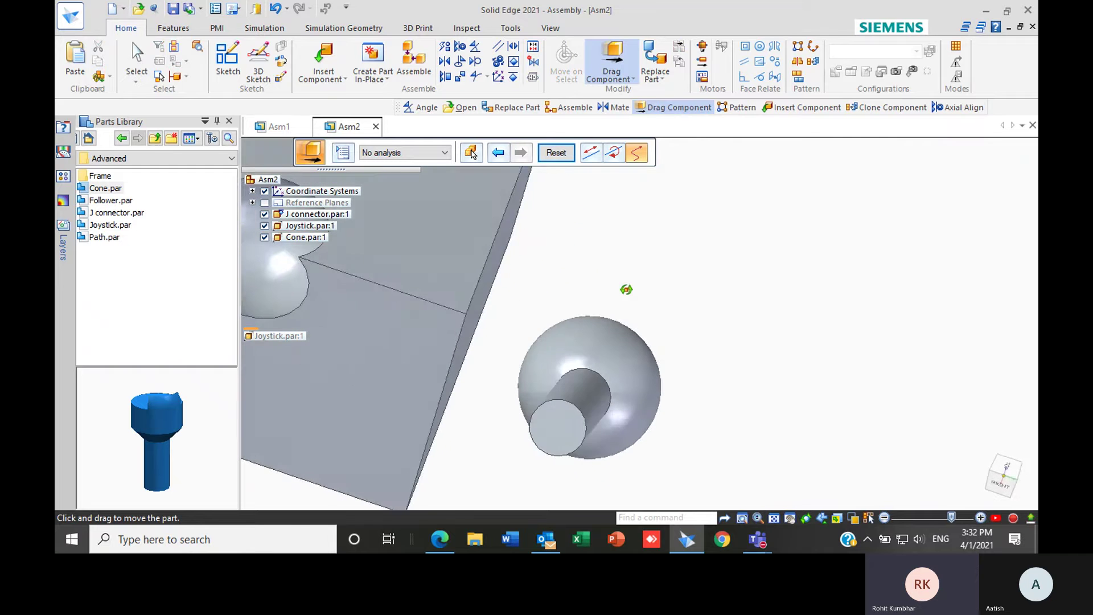
pyautogui.scroll(-5, 627, 320)
pyautogui.moveTo(667, 310); pyautogui.dragTo(614, 312, button='middle')
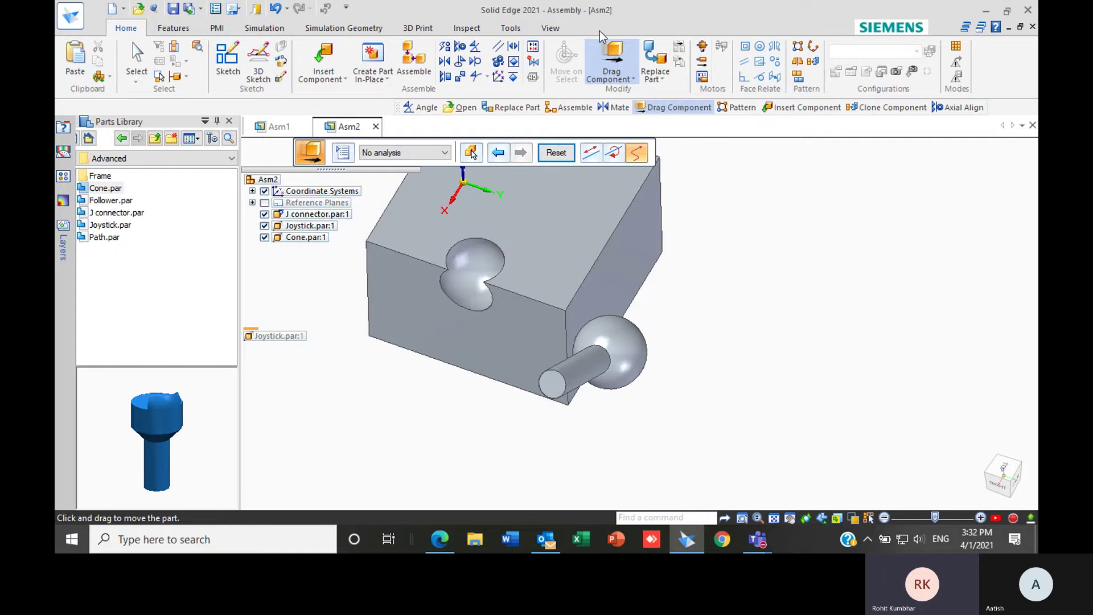
# - Apply a Tangent relationship with a 0.00 mm offset between the joystick's ball and the J connector's adjacent side face
pyautogui.click(476, 62)
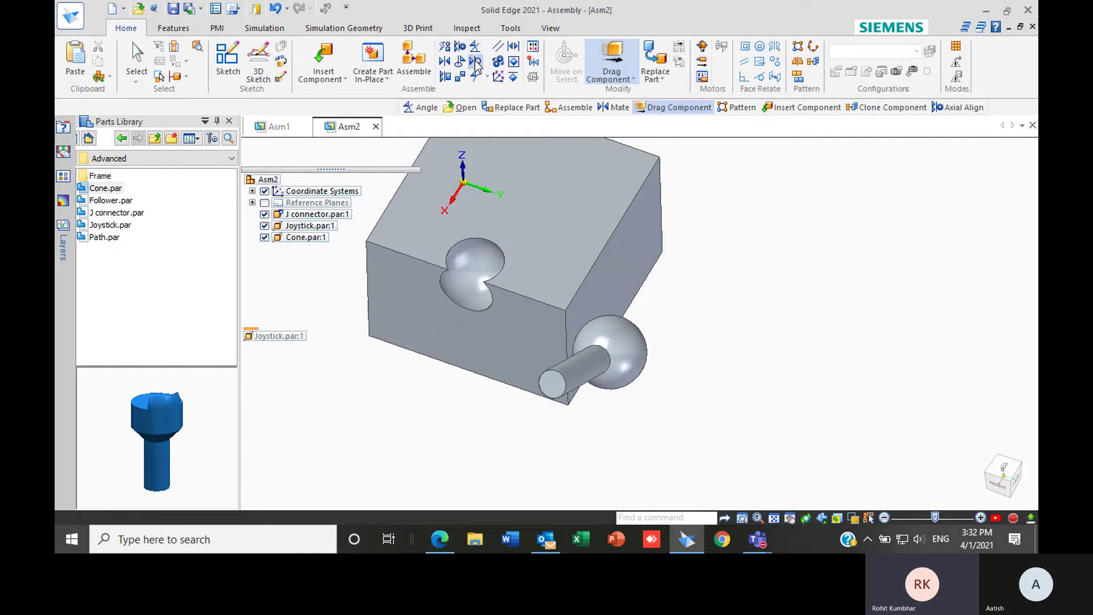
pyautogui.scroll(3, 605, 228)
pyautogui.scroll(-3, 727, 364)
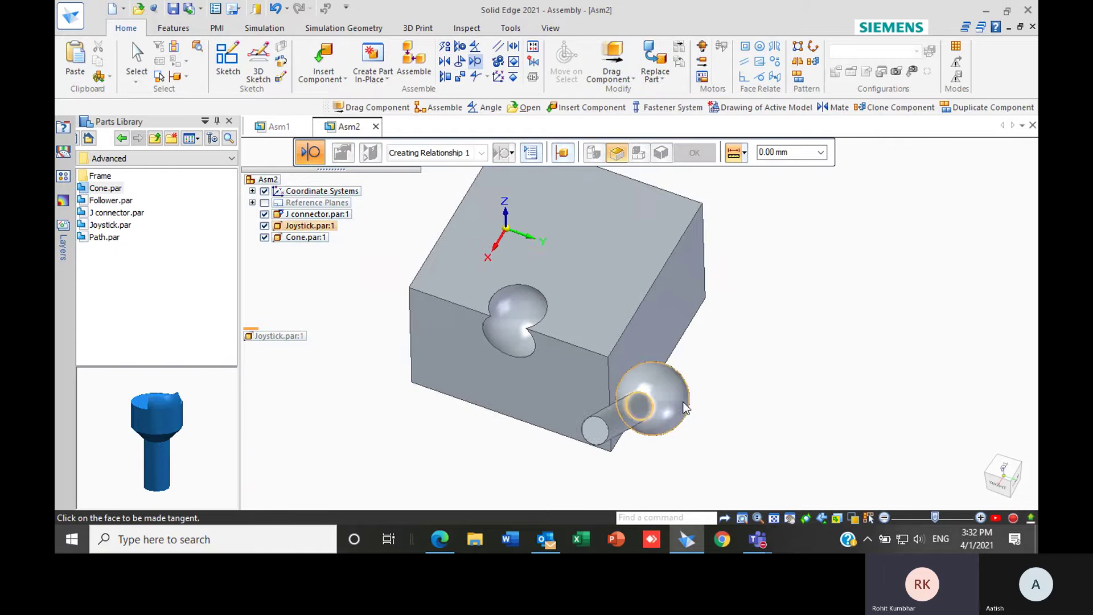
pyautogui.scroll(3, 685, 408)
pyautogui.click(679, 399)
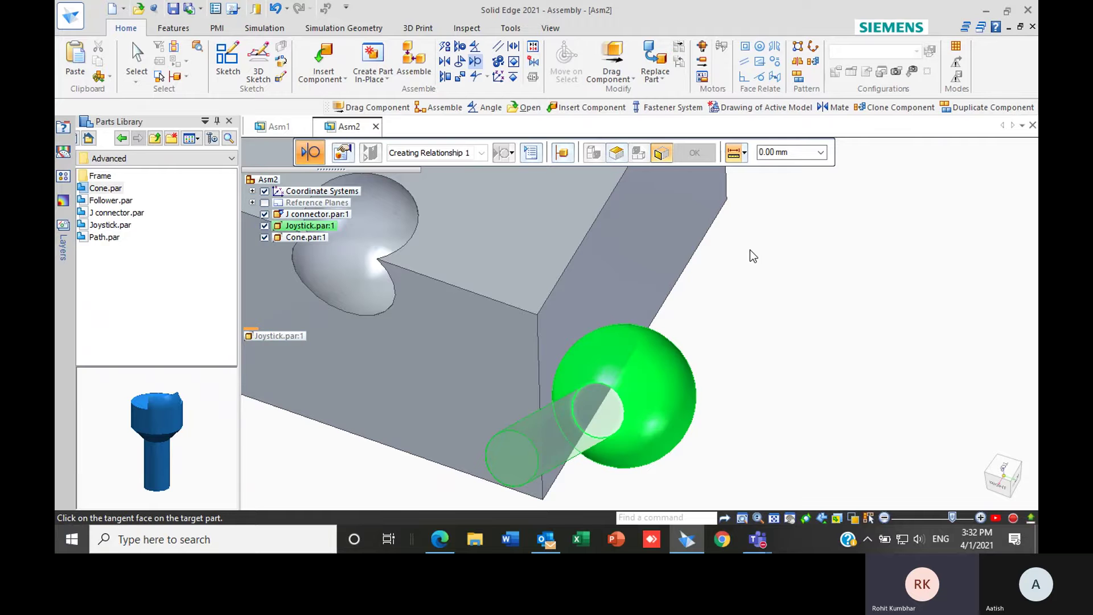
pyautogui.click(621, 234)
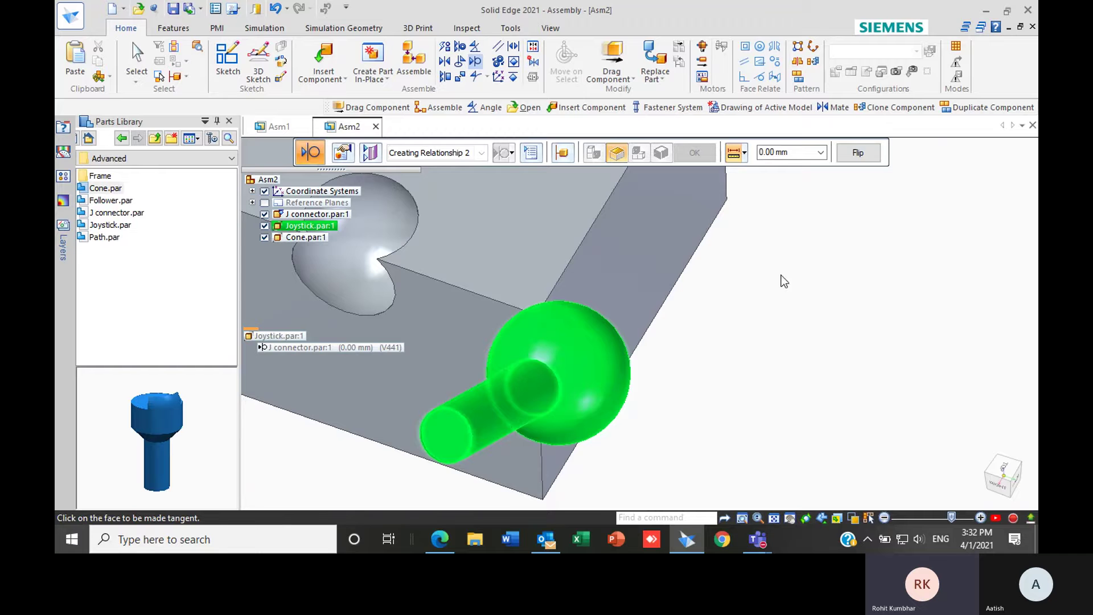
pyautogui.moveTo(753, 313); pyautogui.dragTo(728, 298, button='middle')
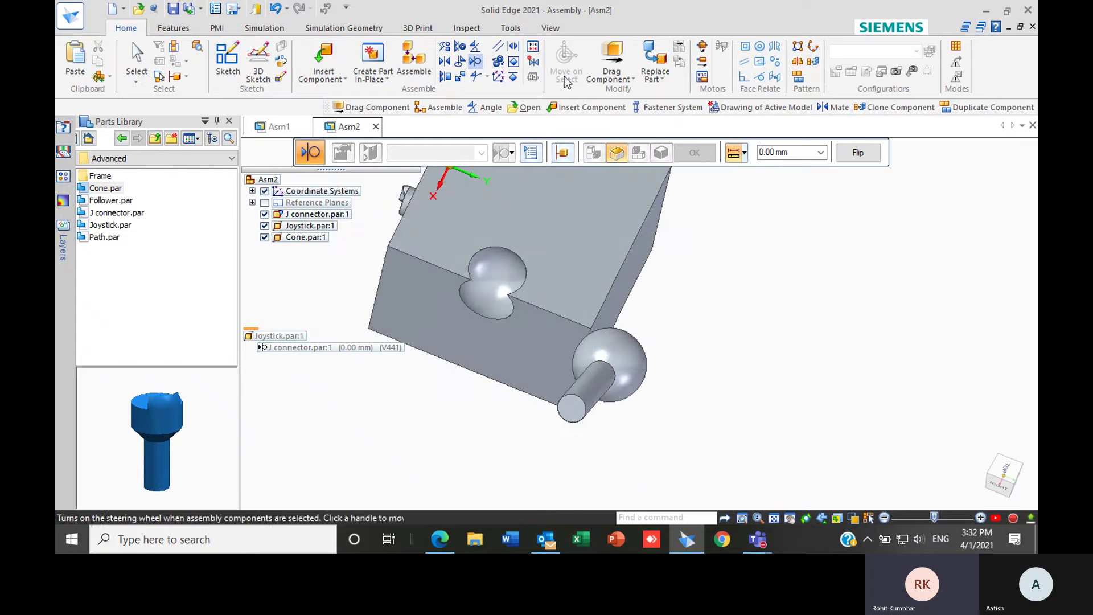
# - Use Drag Component with the default analysis options to test how the tangent joystick moves against the J connector
pyautogui.click(612, 57)
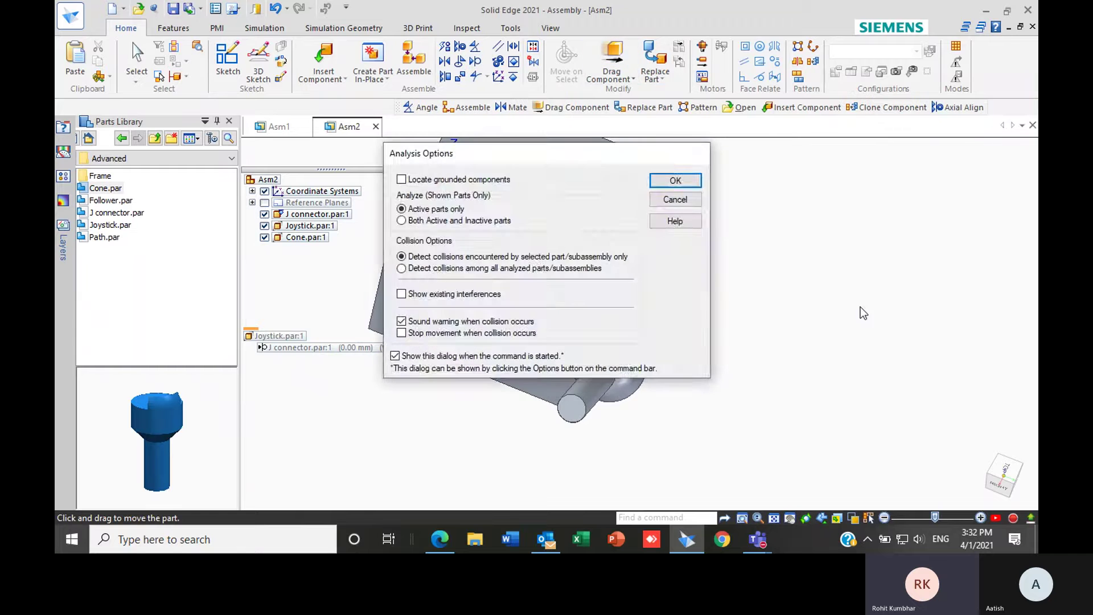
pyautogui.click(676, 181)
pyautogui.moveTo(893, 258); pyautogui.dragTo(686, 275, button='middle')
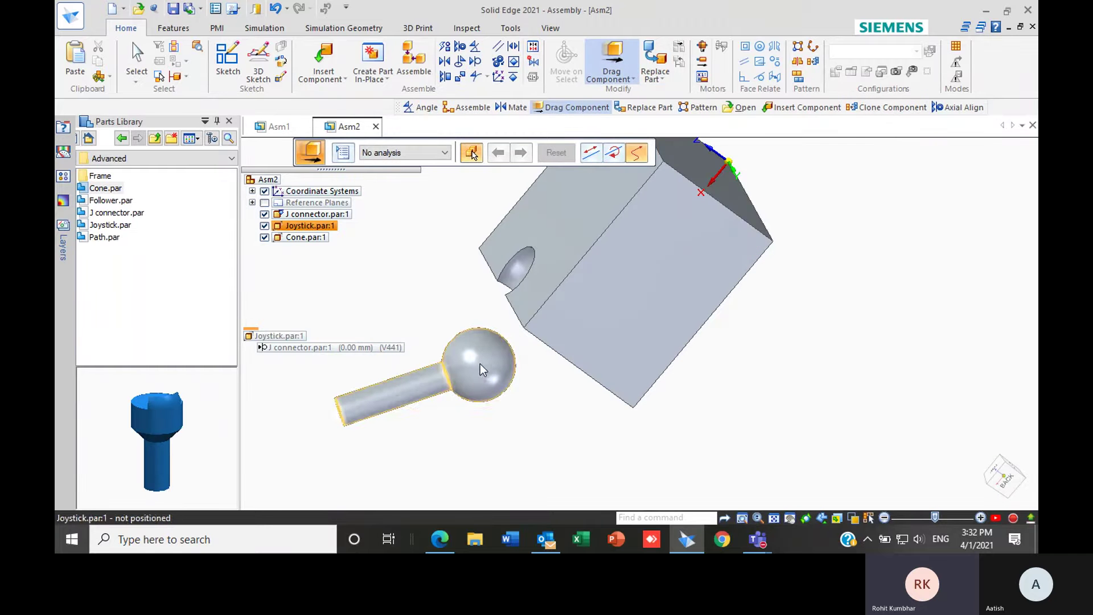
pyautogui.moveTo(479, 358); pyautogui.dragTo(455, 423)
pyautogui.moveTo(647, 376); pyautogui.dragTo(702, 368, button='middle')
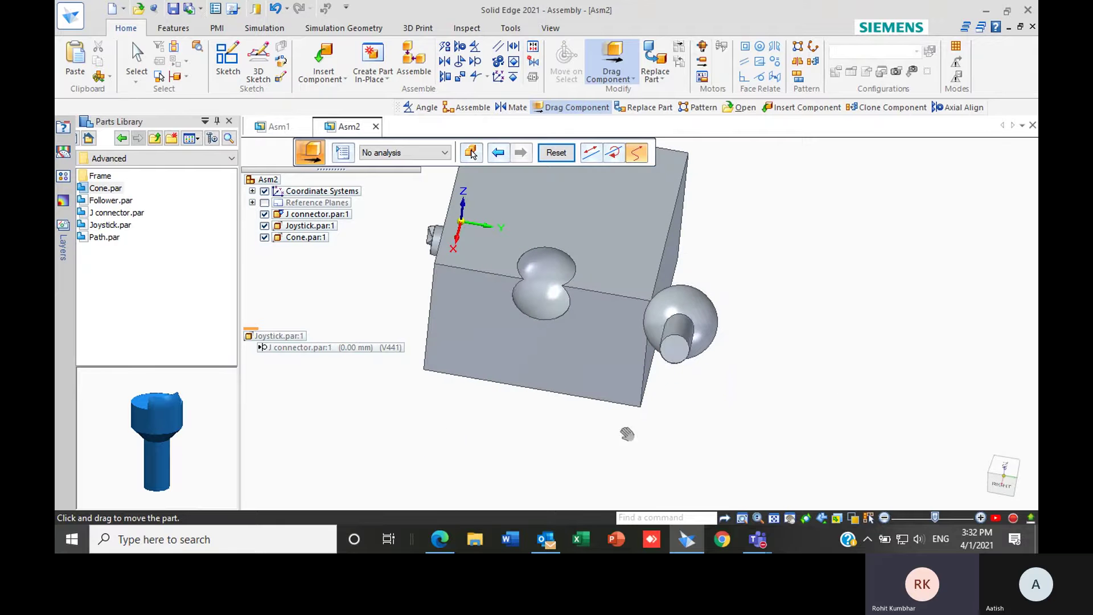
pyautogui.moveTo(733, 178); pyautogui.dragTo(564, 423)
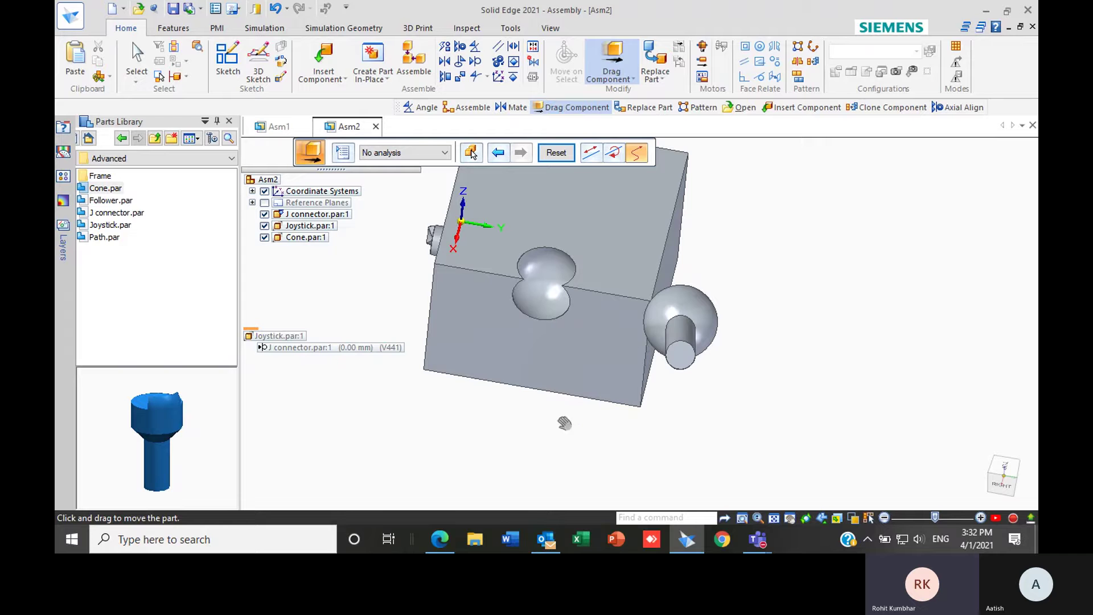
pyautogui.press('Escape')
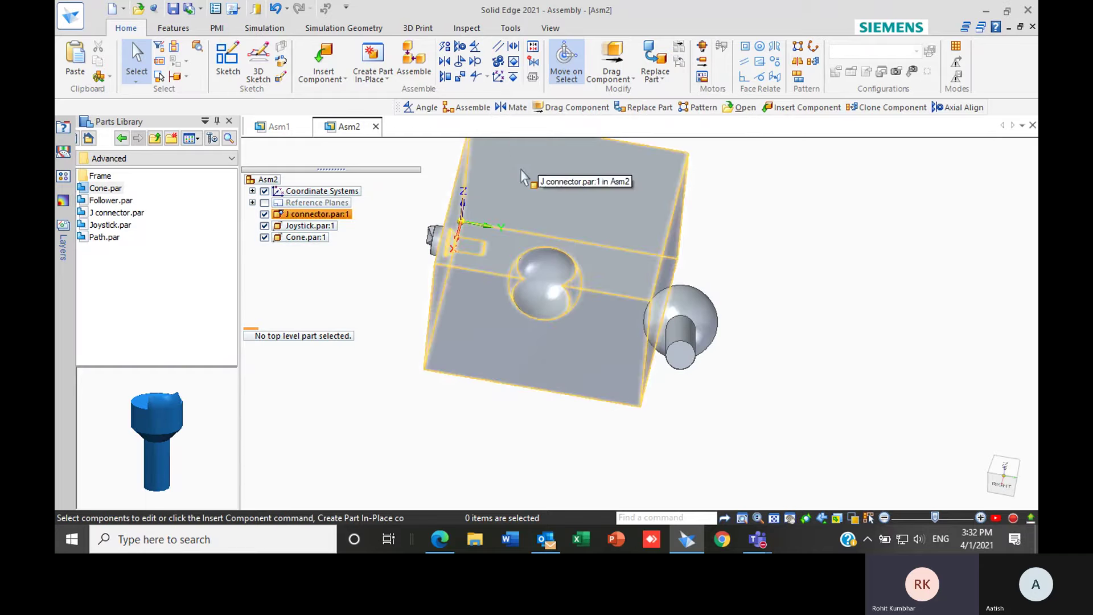
# - Delete the cone from the assembly
pyautogui.moveTo(716, 277); pyautogui.dragTo(795, 290, button='middle')
pyautogui.scroll(-2, 785, 302)
pyautogui.scroll(2, 534, 256)
pyautogui.scroll(2, 534, 263)
pyautogui.click(537, 277)
pyautogui.press('Delete')
pyautogui.scroll(-2, 512, 353)
pyautogui.scroll(1, 712, 376)
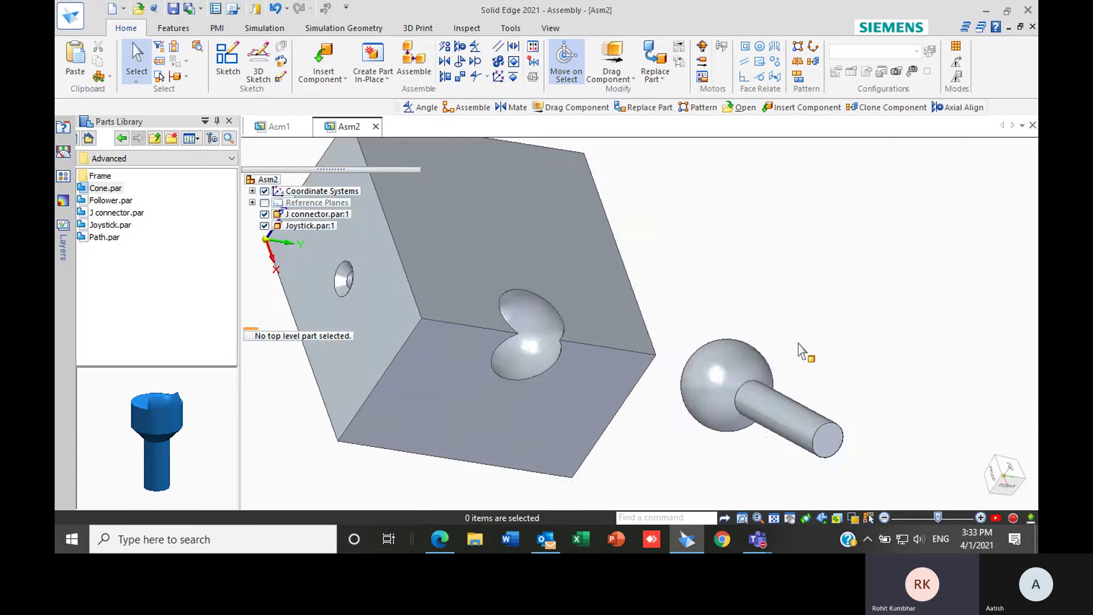
# - Examine the joystick's occurrence properties and file properties, closing each dialog without changes
pyautogui.scroll(-1, 732, 390)
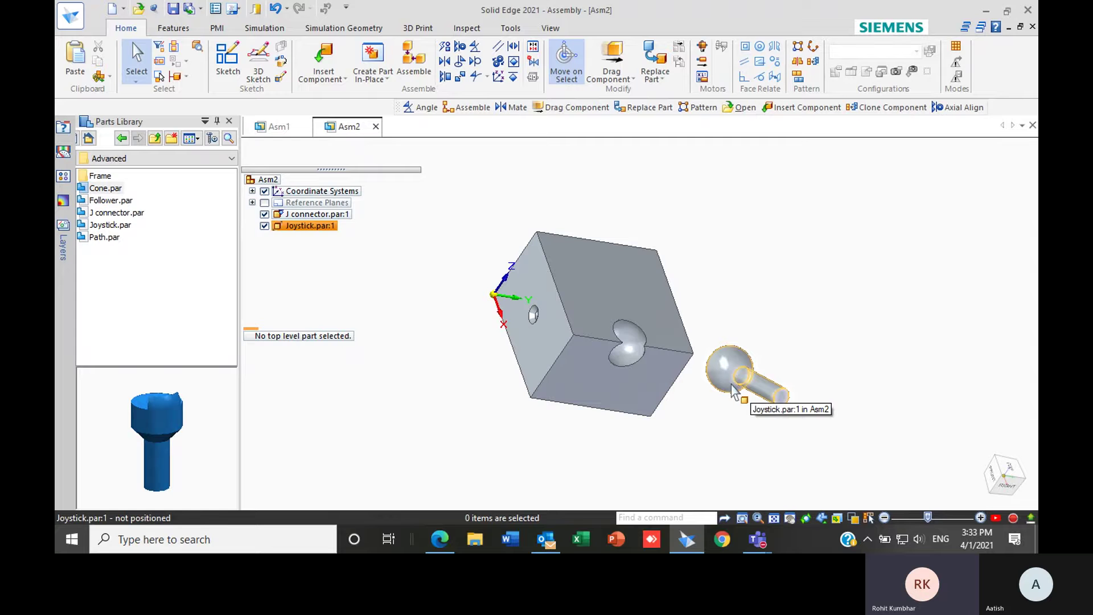
pyautogui.scroll(4, 740, 397)
pyautogui.scroll(-3, 742, 398)
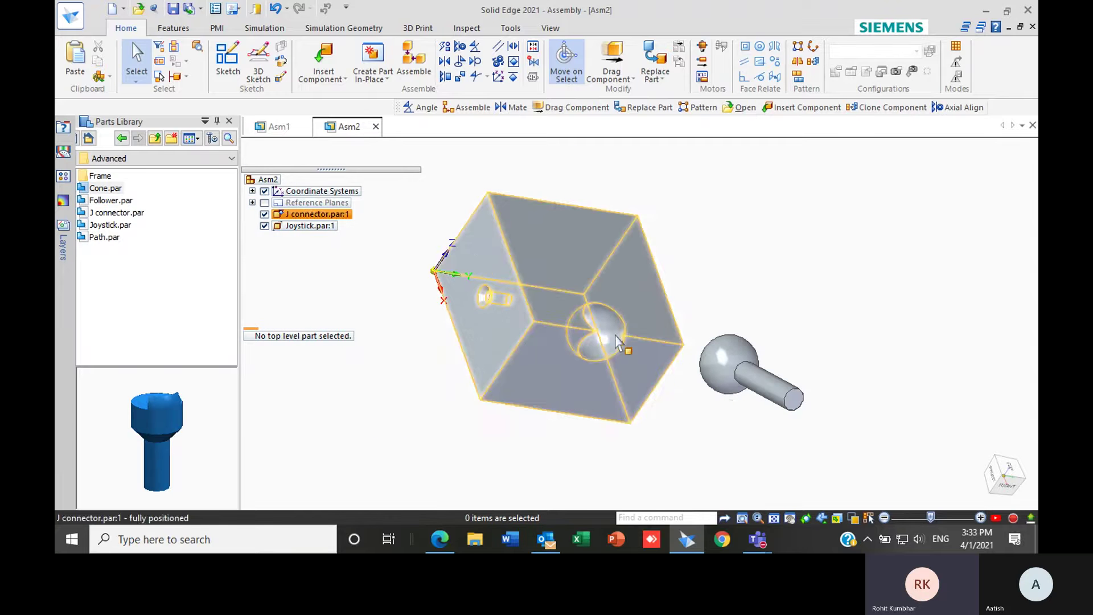
pyautogui.moveTo(611, 326); pyautogui.dragTo(597, 271, button='middle')
pyautogui.rightClick(723, 348)
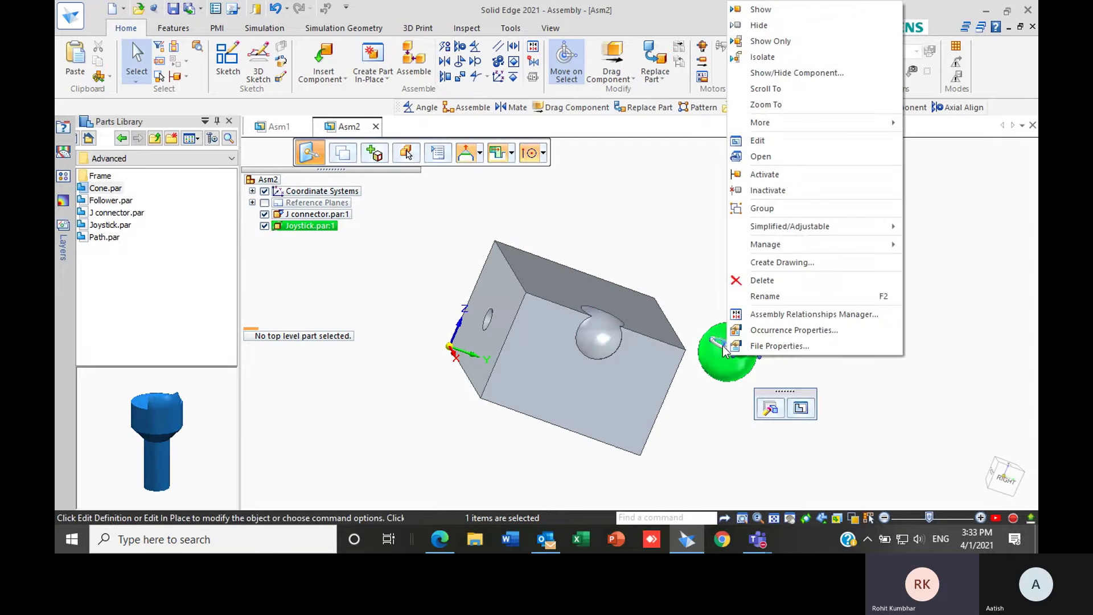
pyautogui.click(784, 332)
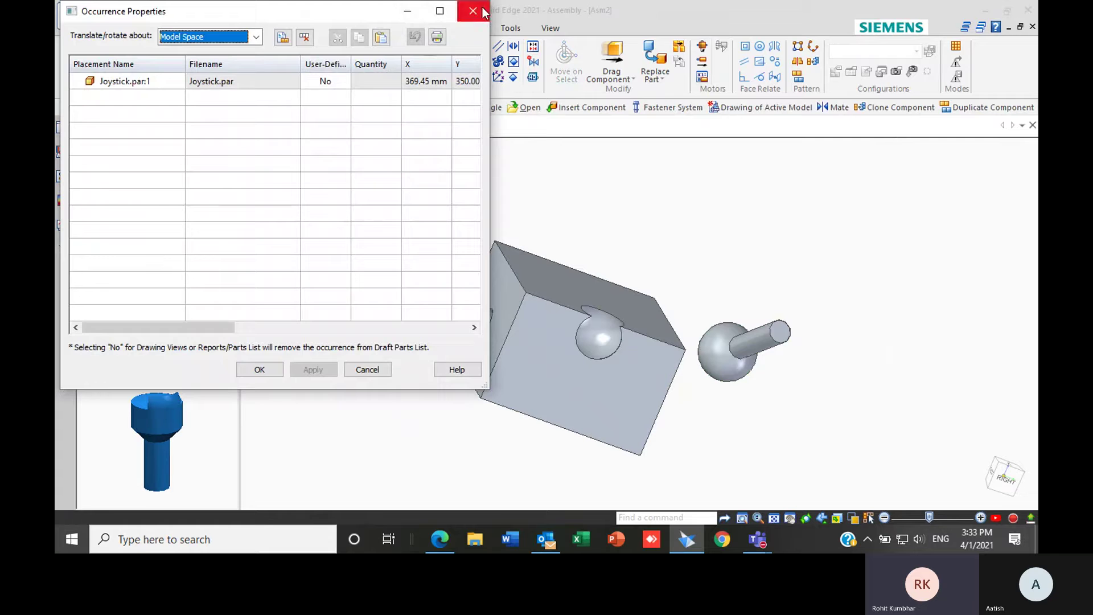
pyautogui.click(483, 8)
pyautogui.click(731, 351)
pyautogui.rightClick(728, 361)
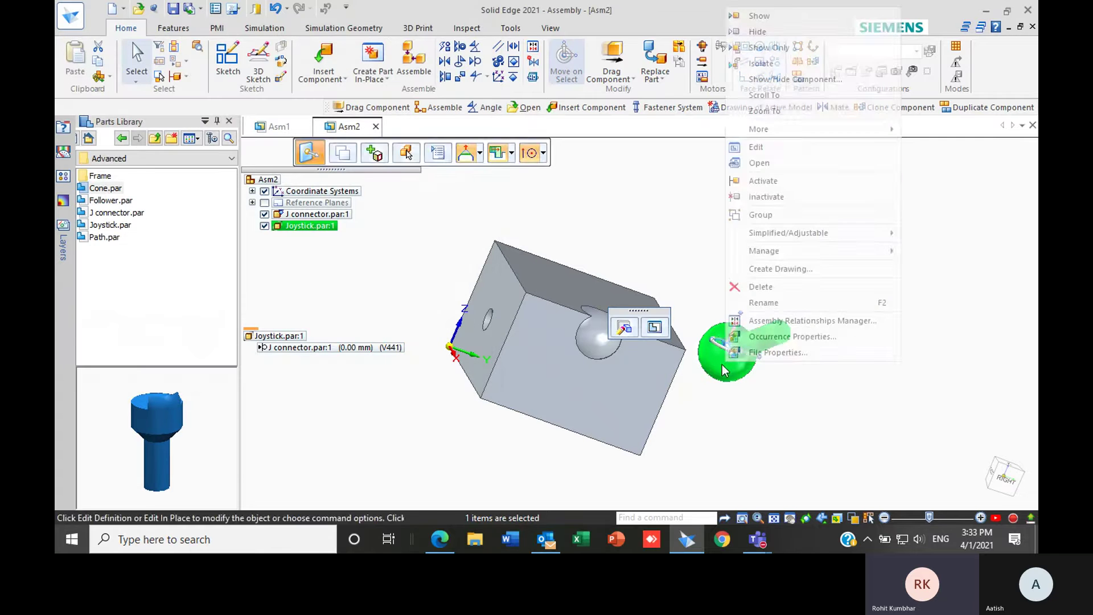
pyautogui.click(757, 354)
pyautogui.click(353, 16)
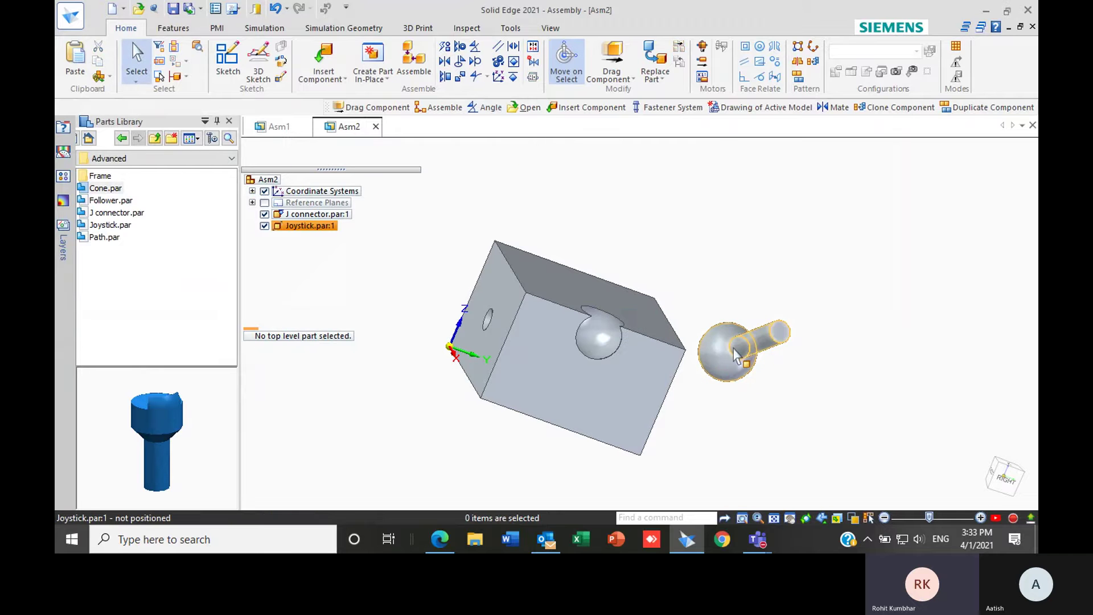
# - Review the joystick in the Assembly Relationships Manager, close it, and delete the tangent relationship to the J connector
pyautogui.click(726, 353)
pyautogui.rightClick(719, 354)
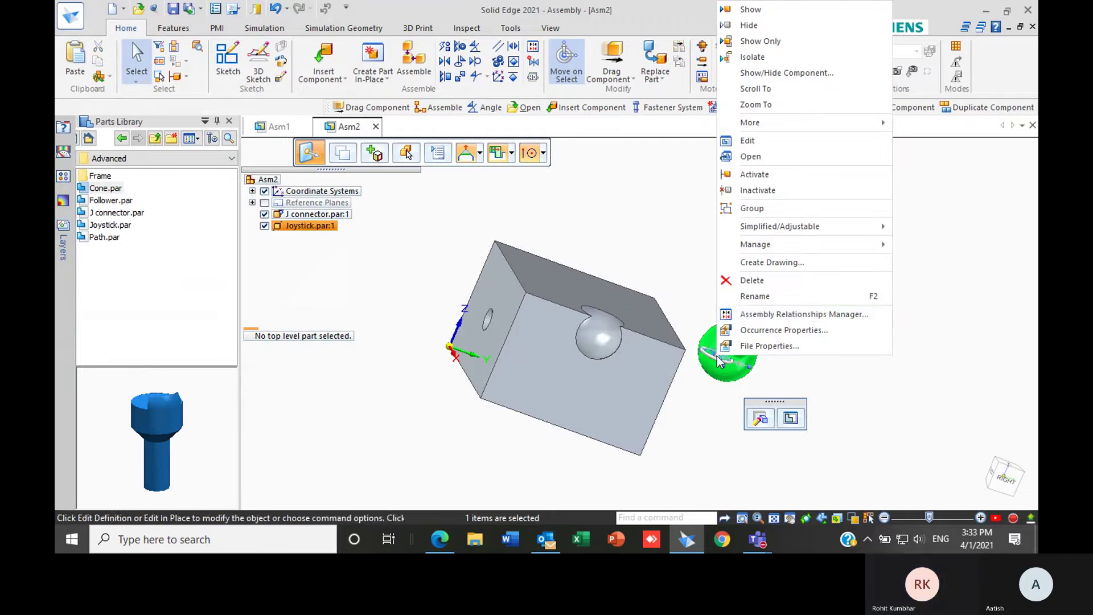
pyautogui.click(779, 315)
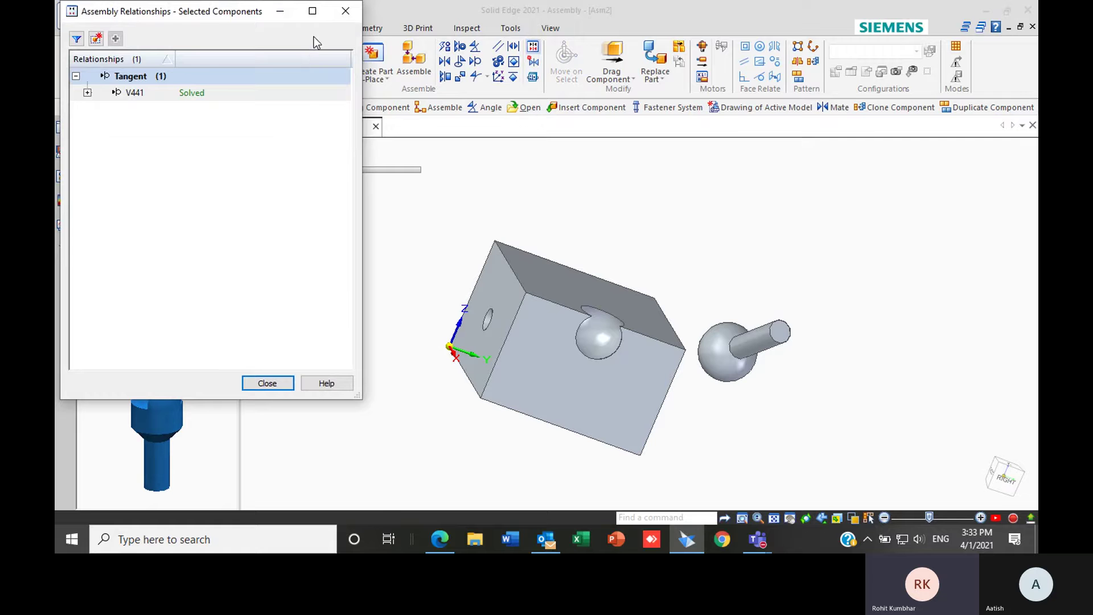
pyautogui.click(344, 12)
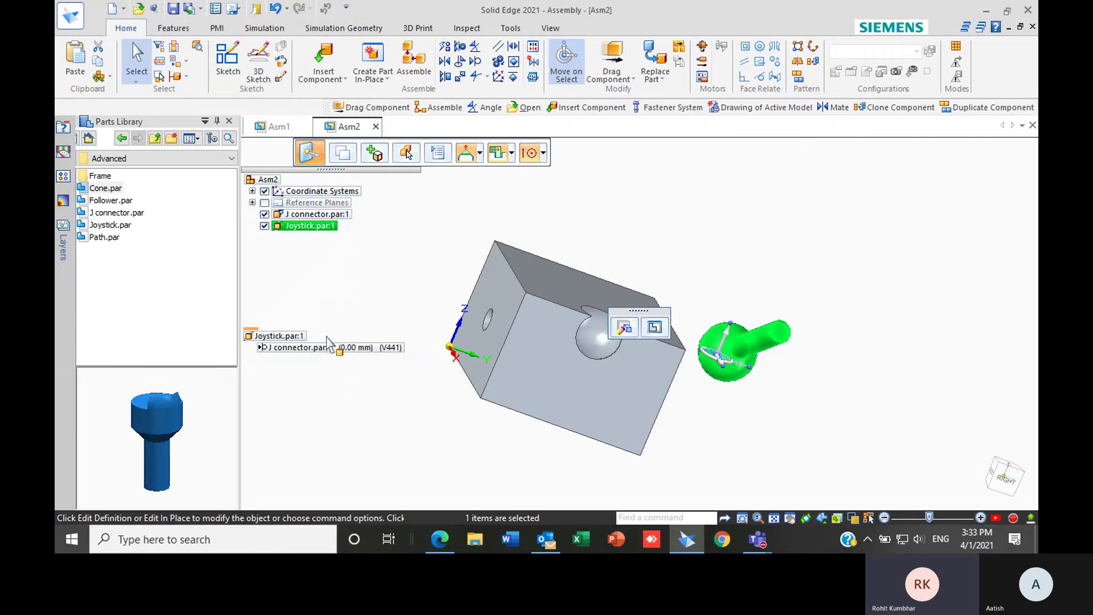
pyautogui.click(302, 347)
pyautogui.press('Delete')
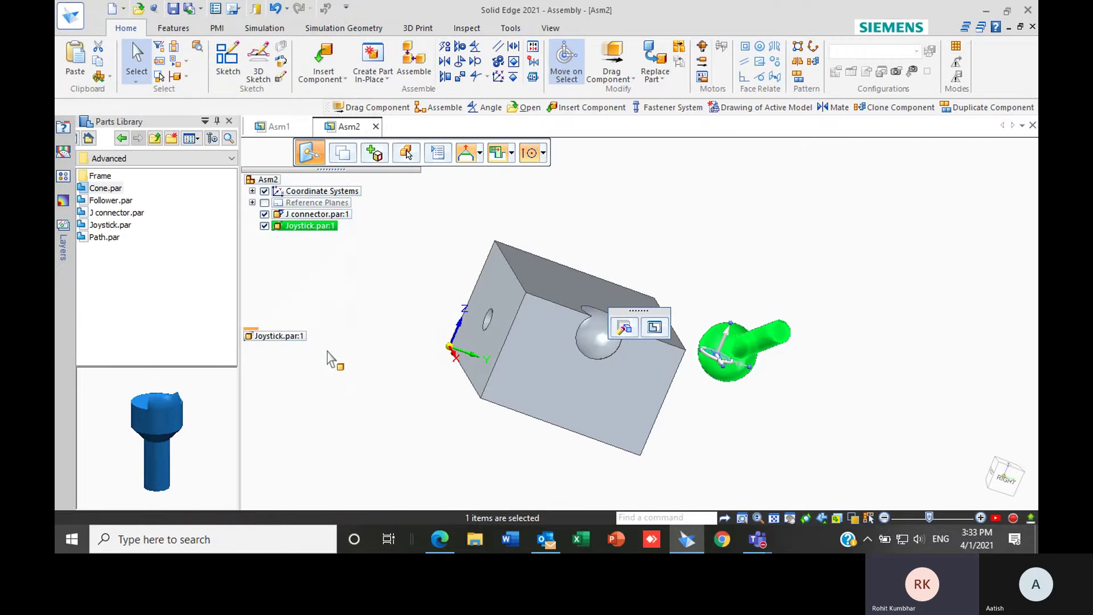
pyautogui.click(739, 348)
pyautogui.rightClick(738, 346)
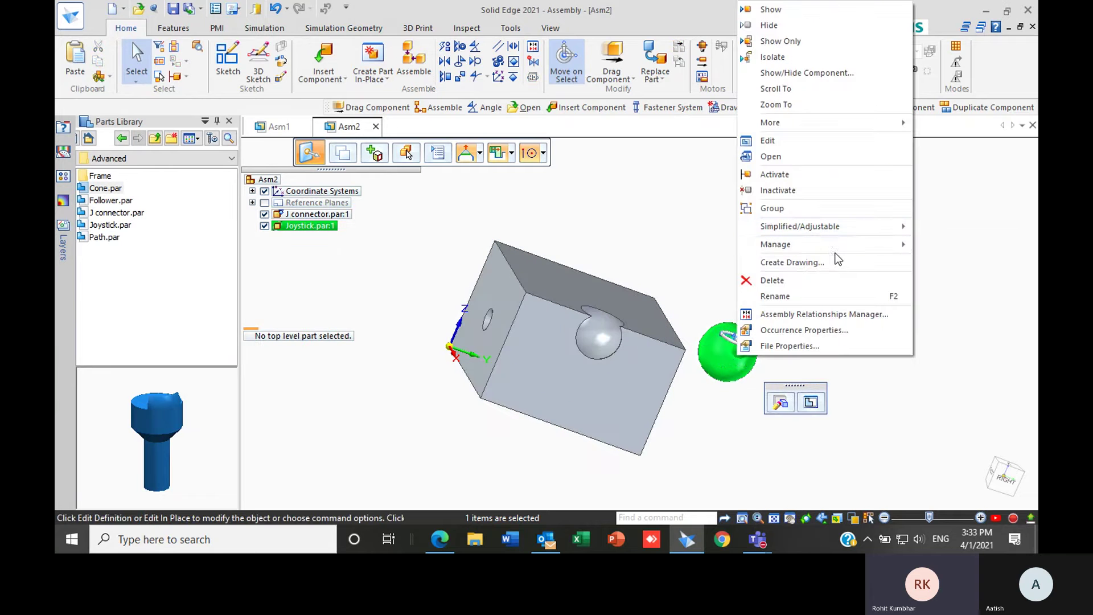
pyautogui.moveTo(837, 250)
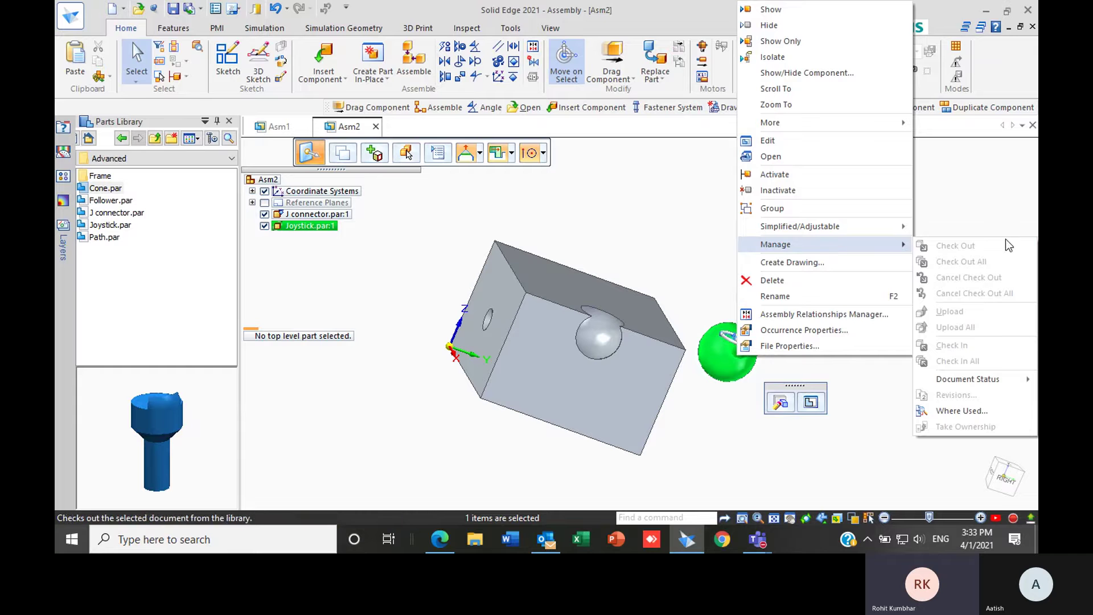
pyautogui.moveTo(962, 383)
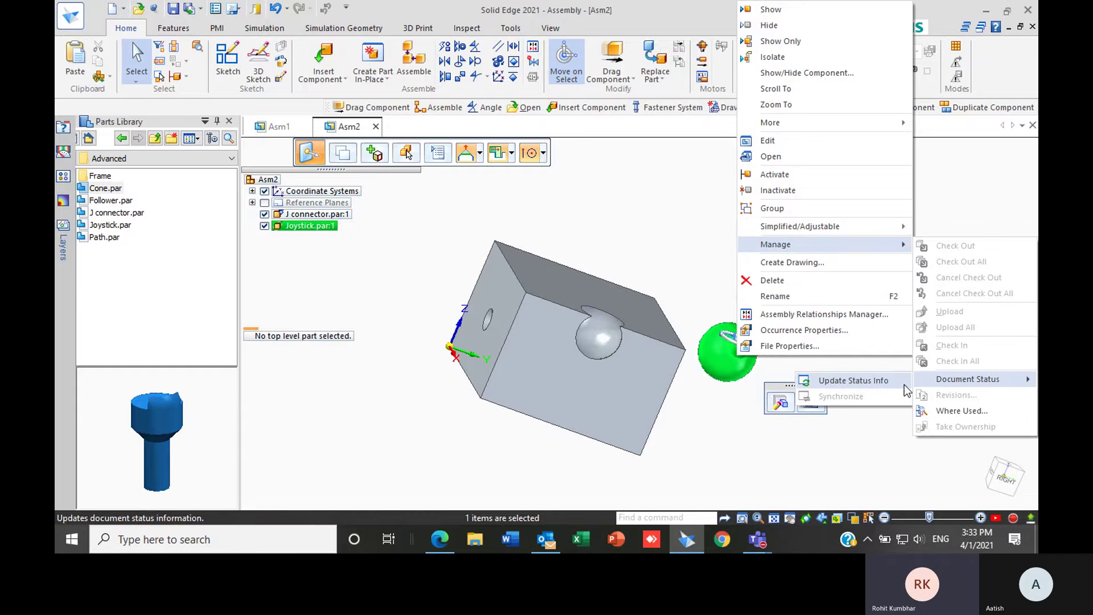
pyautogui.click(855, 446)
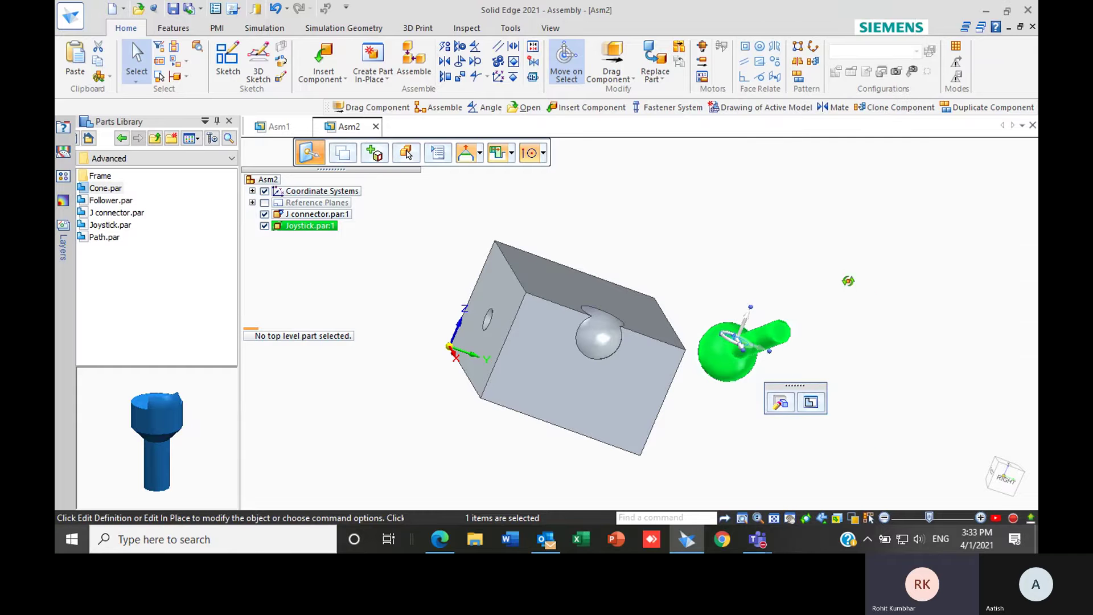
pyautogui.moveTo(870, 280); pyautogui.dragTo(780, 223, button='middle')
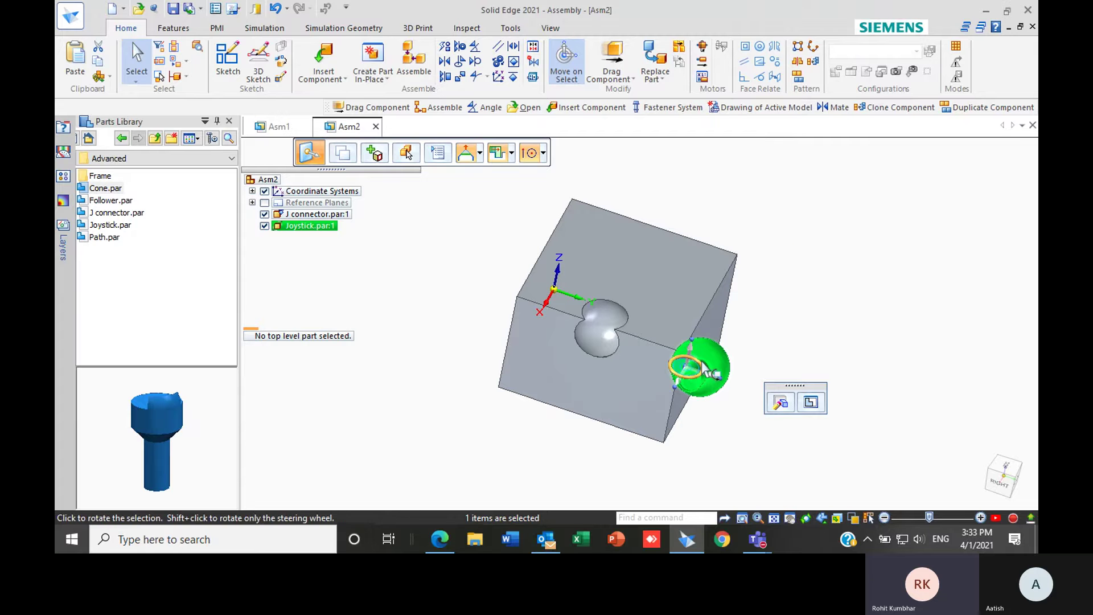
# - Try to edit the joystick within the assembly, declining to save the assembly
pyautogui.click(752, 356)
pyautogui.click(706, 361)
pyautogui.rightClick(717, 356)
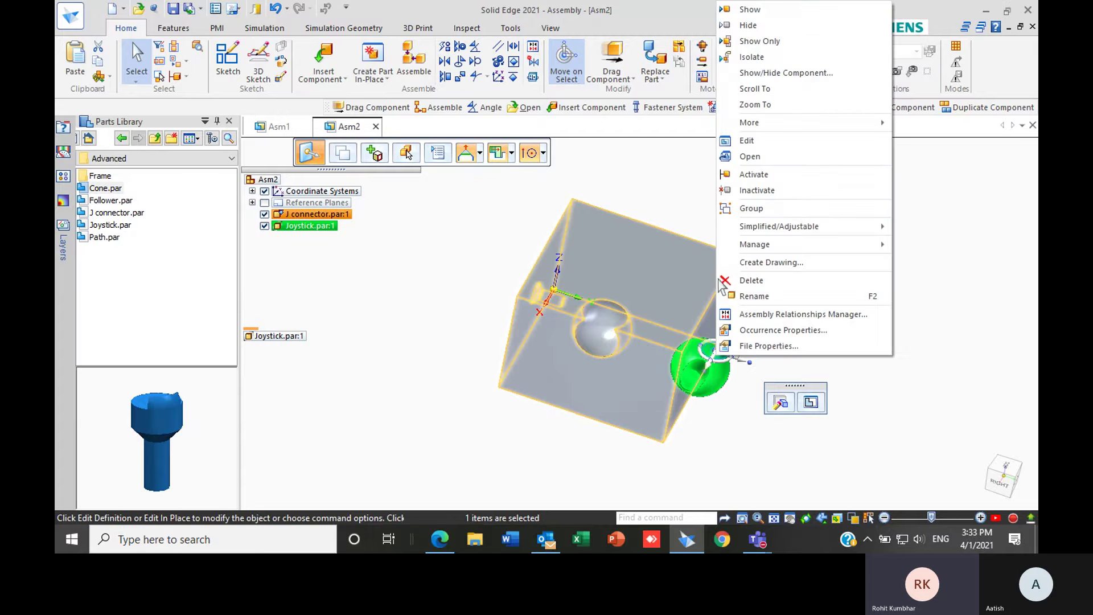
pyautogui.click(791, 140)
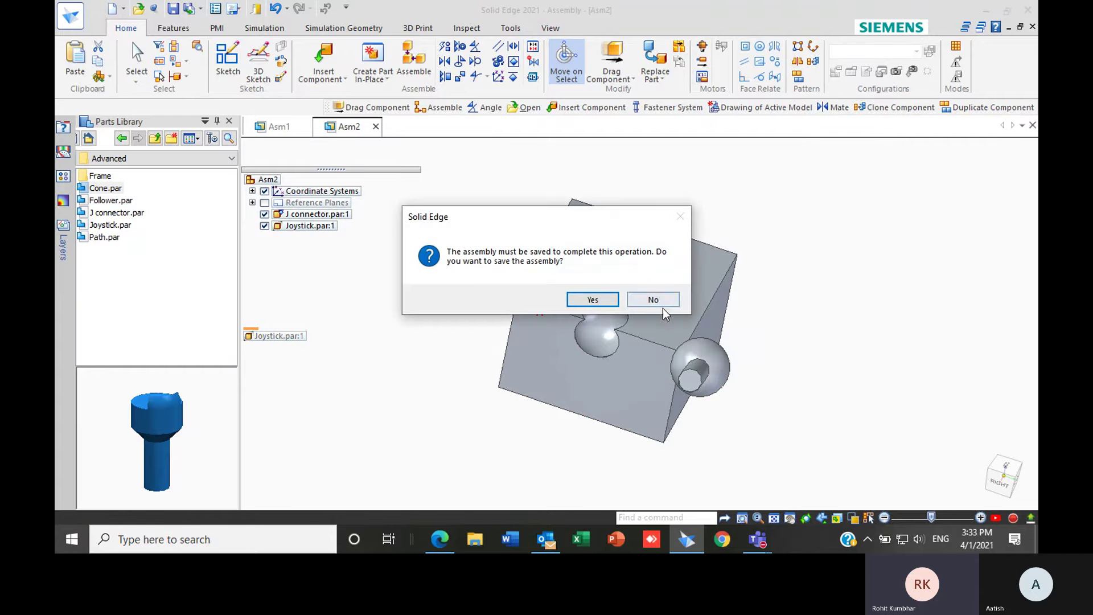
pyautogui.click(653, 299)
# - Examine the Where Used search for the joystick and close it without running it
pyautogui.click(706, 360)
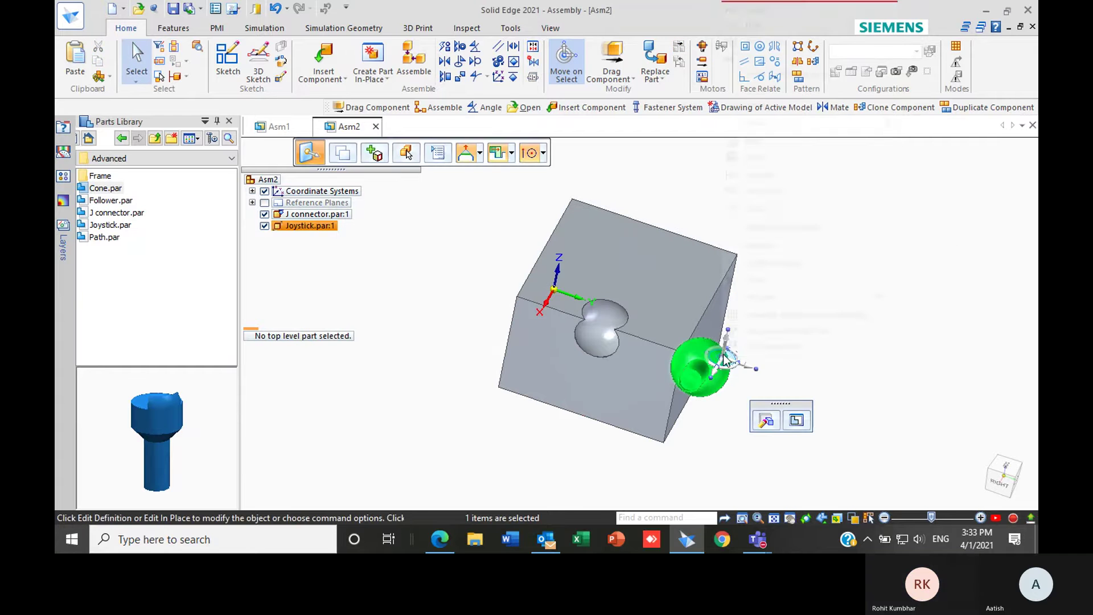
pyautogui.rightClick(722, 357)
pyautogui.moveTo(809, 227)
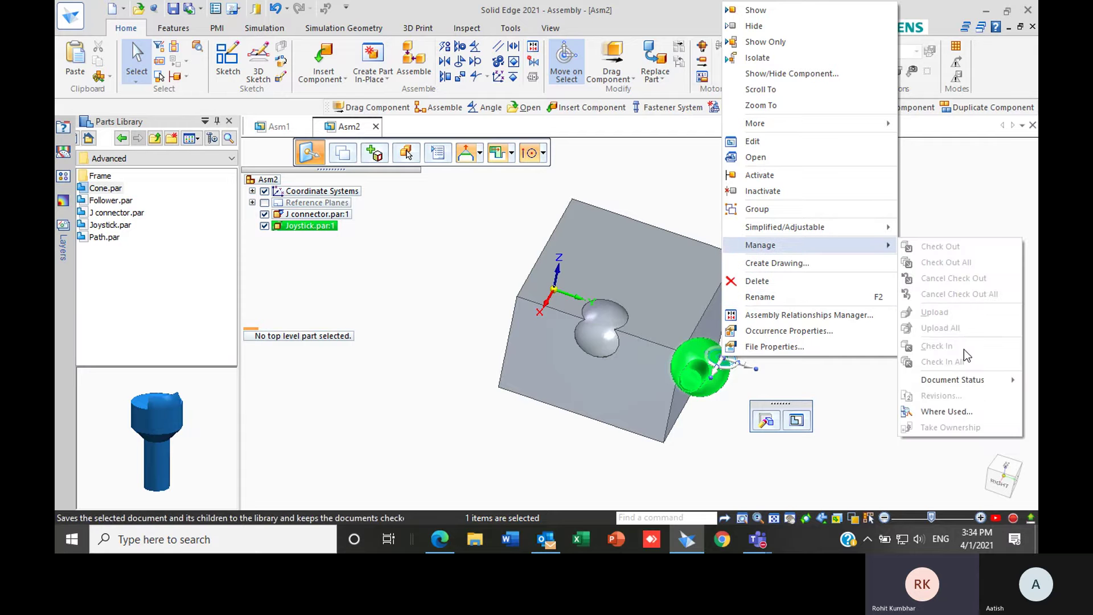
pyautogui.click(945, 411)
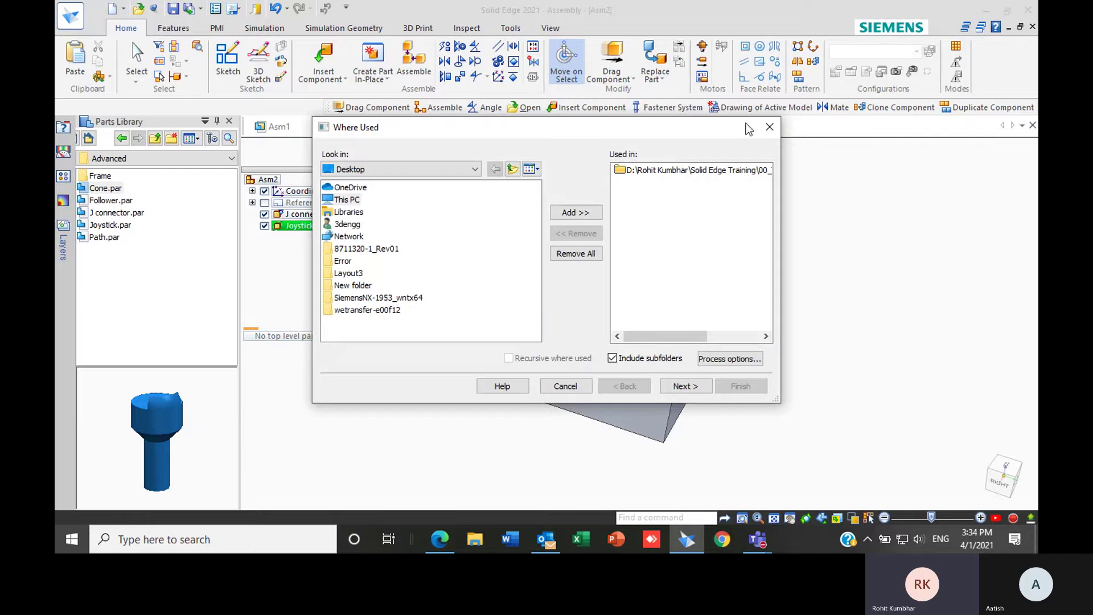
pyautogui.click(768, 128)
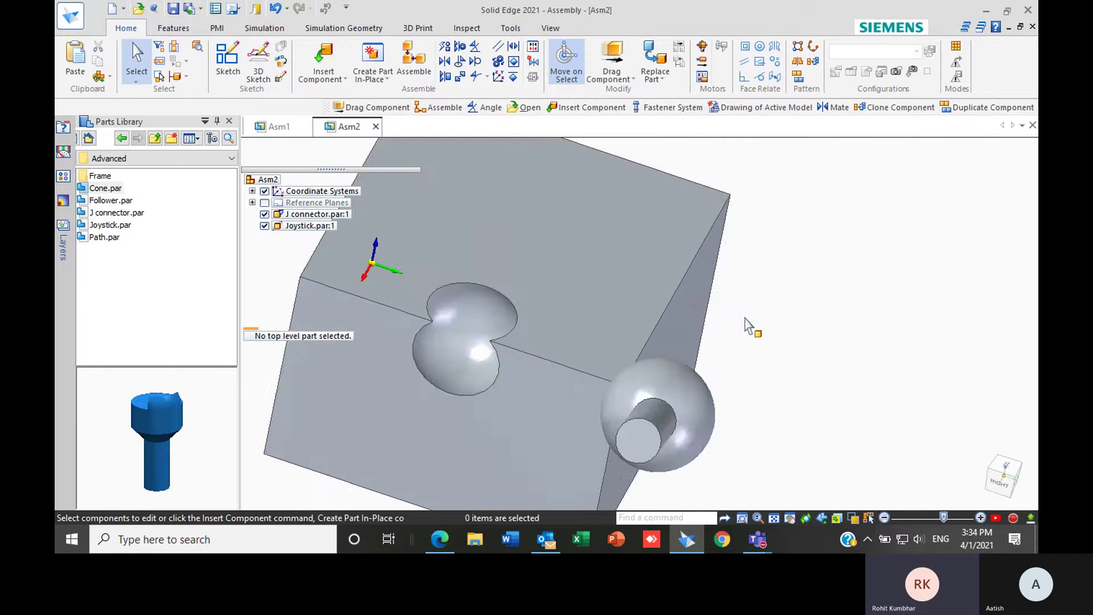
# - Examine the Show/Hide Component settings of the joystick and close them without changes
pyautogui.scroll(5, 757, 333)
pyautogui.click(629, 357)
pyautogui.rightClick(629, 357)
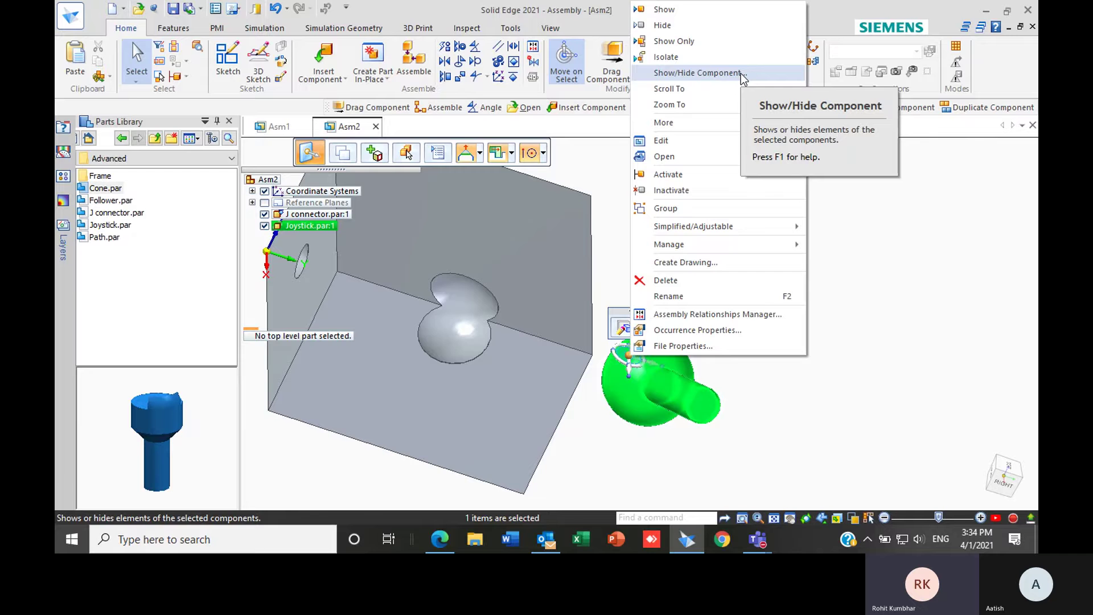
pyautogui.click(740, 74)
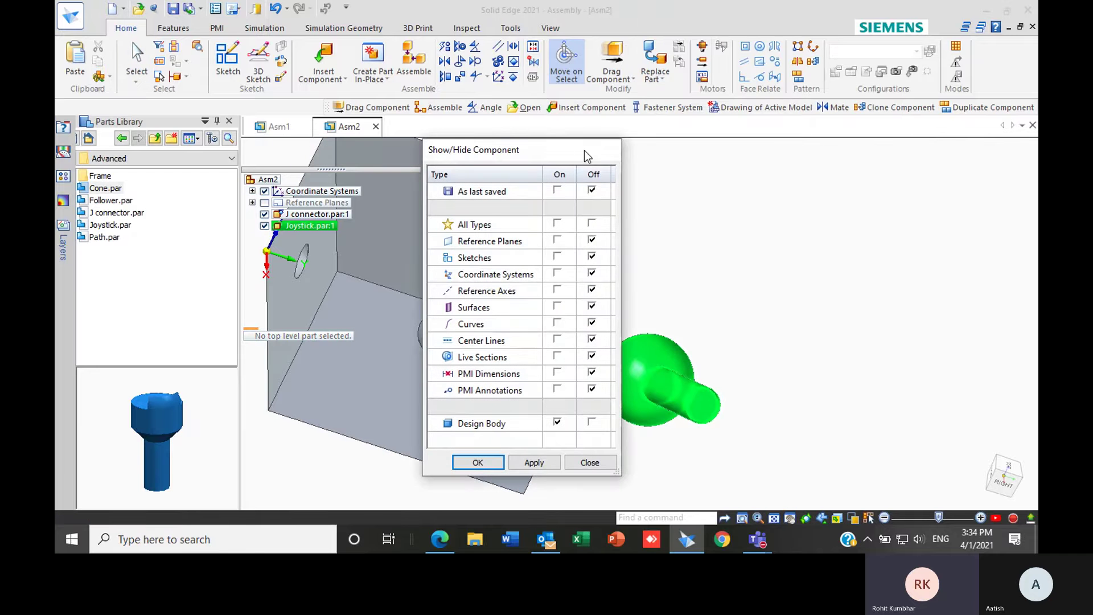
pyautogui.moveTo(538, 149); pyautogui.dragTo(849, 153)
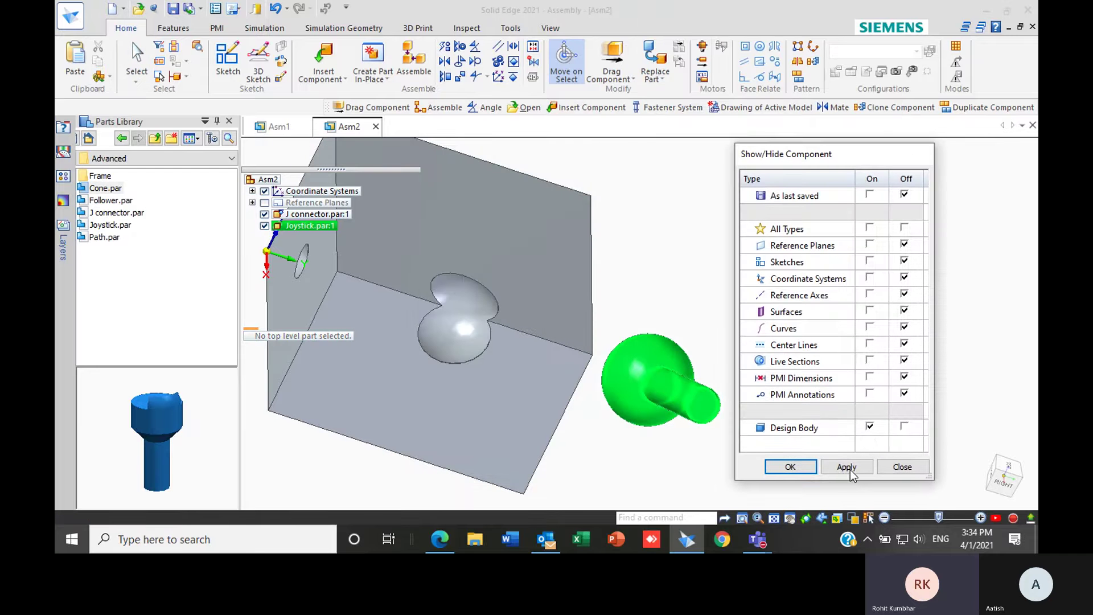
pyautogui.click(890, 472)
# - Show the joystick's coordinate systems through its Show/Hide Component settings
pyautogui.click(646, 365)
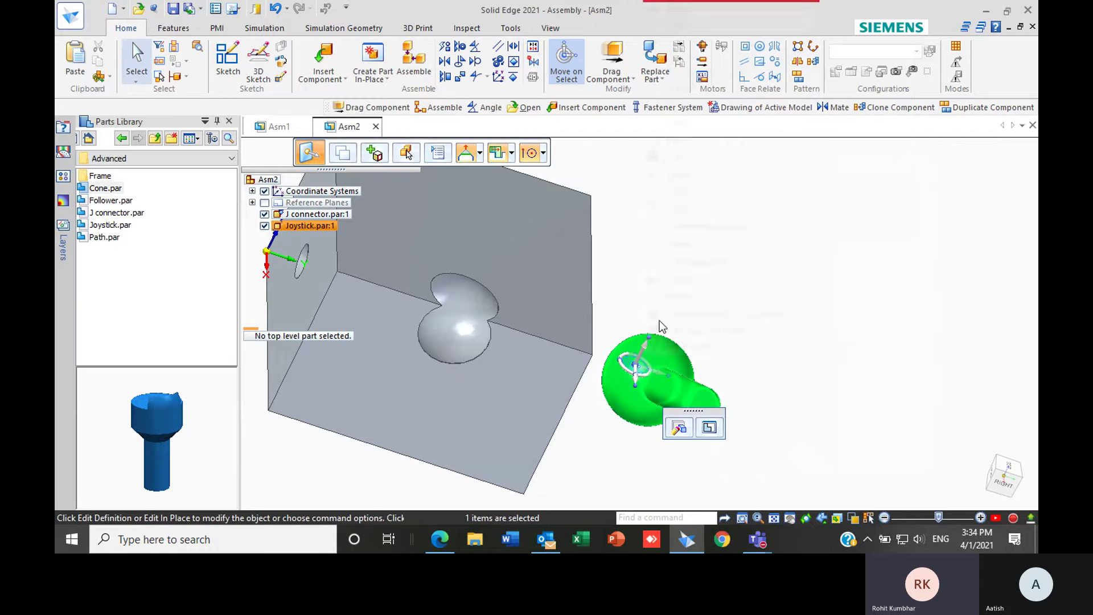
pyautogui.rightClick(644, 357)
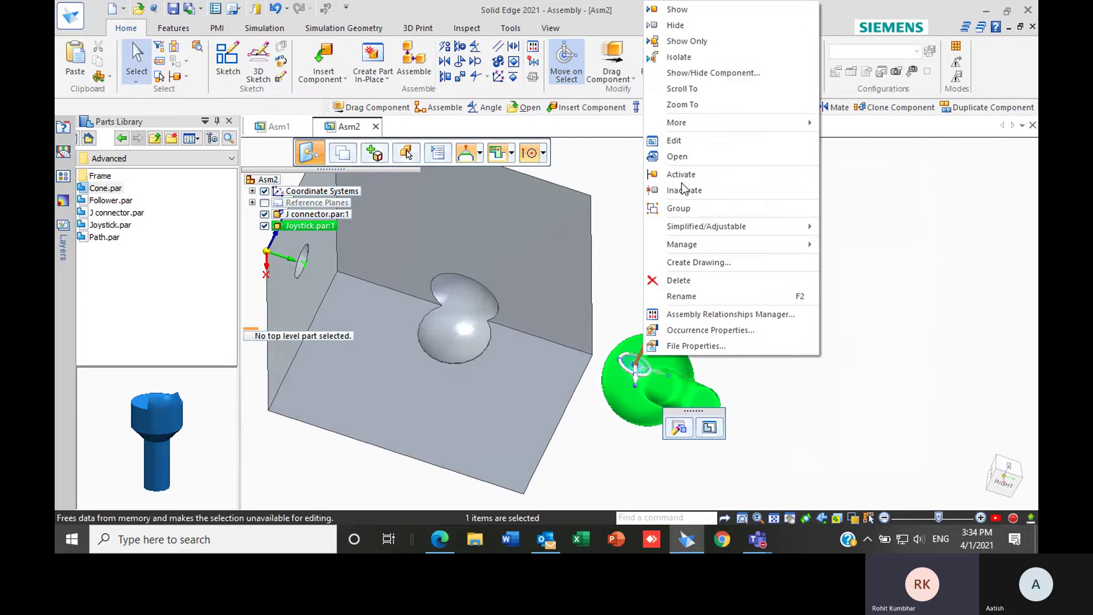
pyautogui.click(703, 72)
pyautogui.moveTo(841, 157); pyautogui.dragTo(840, 120)
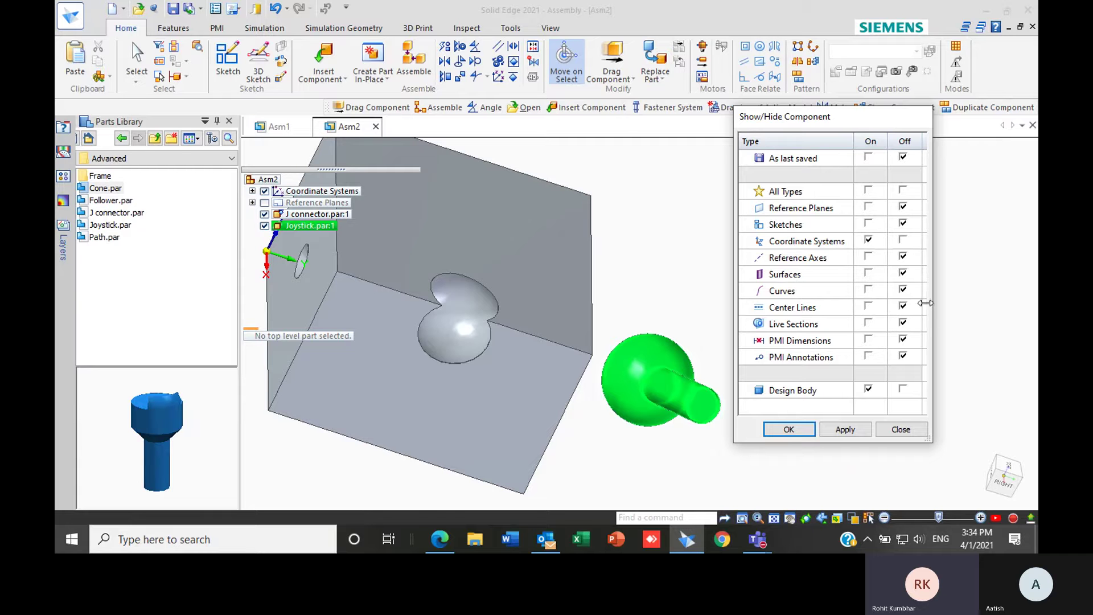
pyautogui.click(849, 429)
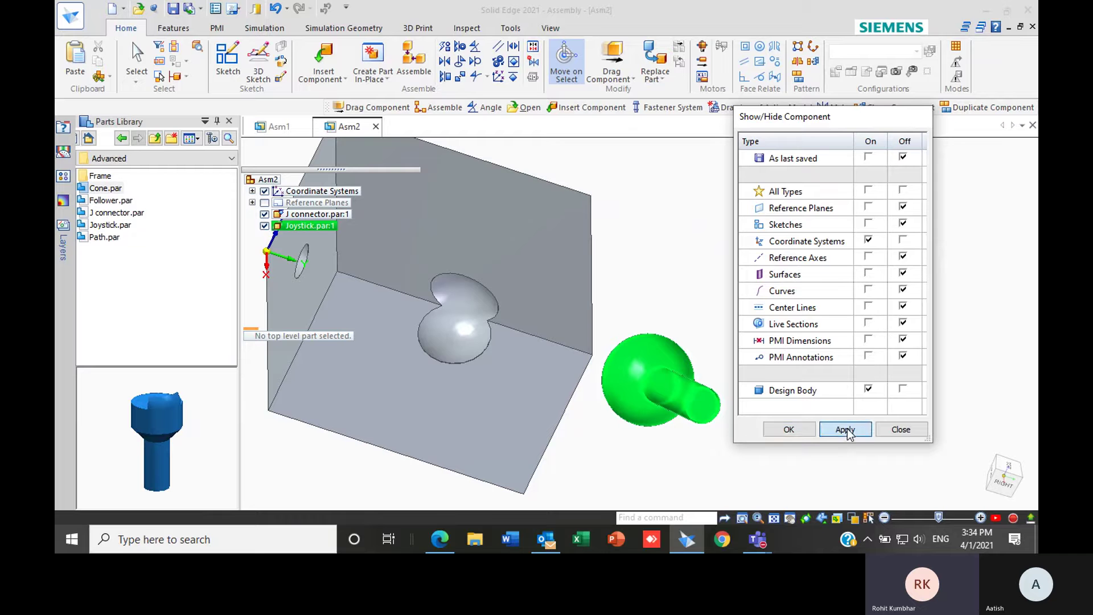
pyautogui.click(798, 431)
pyautogui.click(808, 442)
# - Match the joystick's coordinate system to the assembly's base coordinate system with 0.00 mm offset
pyautogui.moveTo(793, 428); pyautogui.dragTo(717, 470, button='middle')
pyautogui.scroll(-3, 714, 456)
pyautogui.scroll(2, 647, 437)
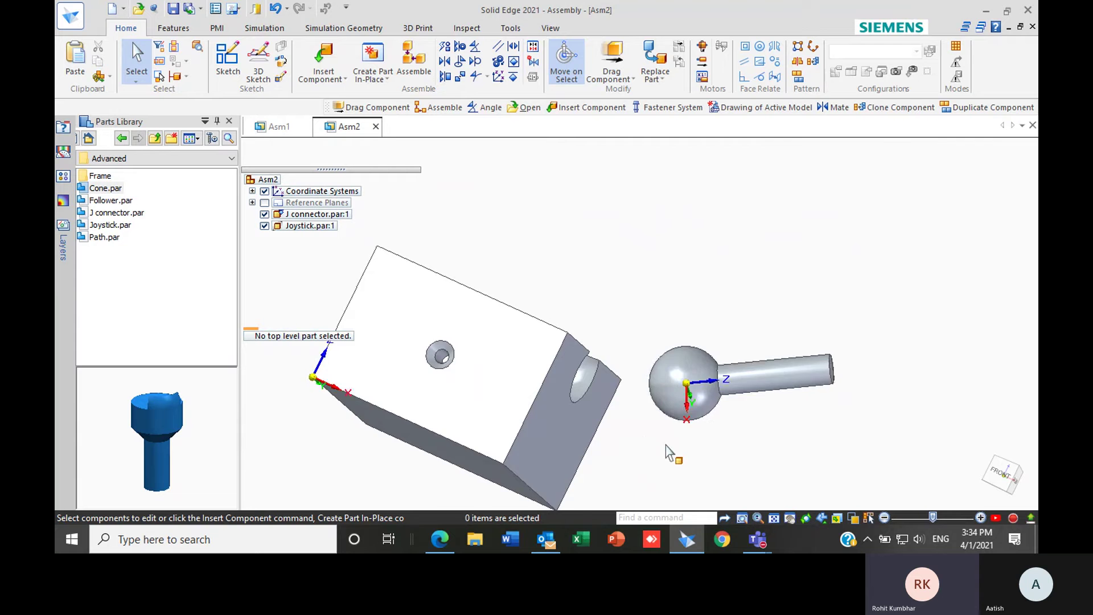
pyautogui.scroll(-2, 666, 447)
pyautogui.scroll(2, 626, 405)
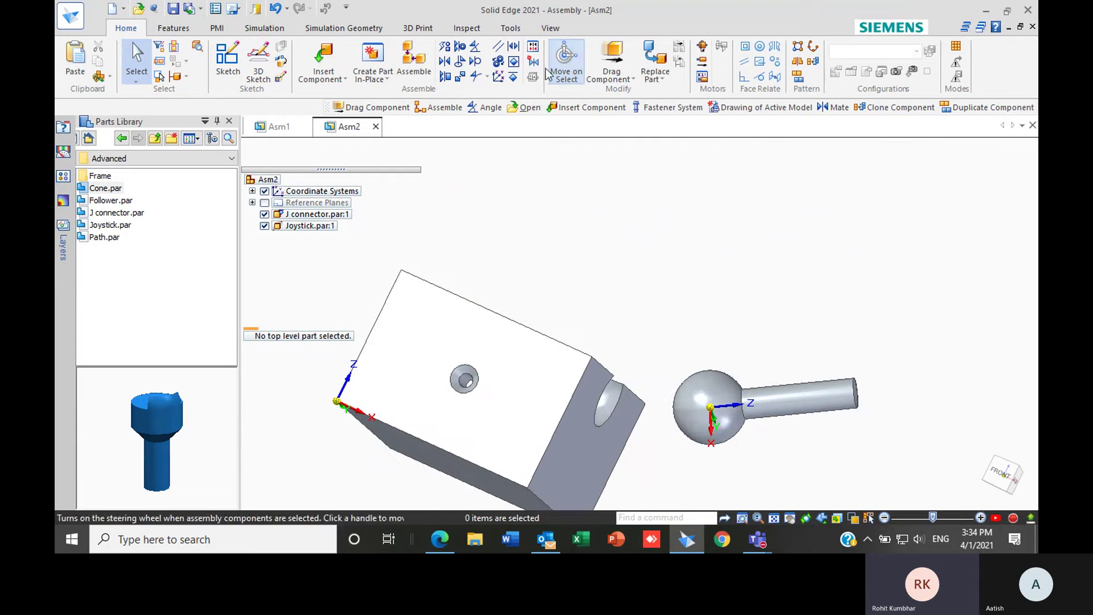
pyautogui.click(499, 77)
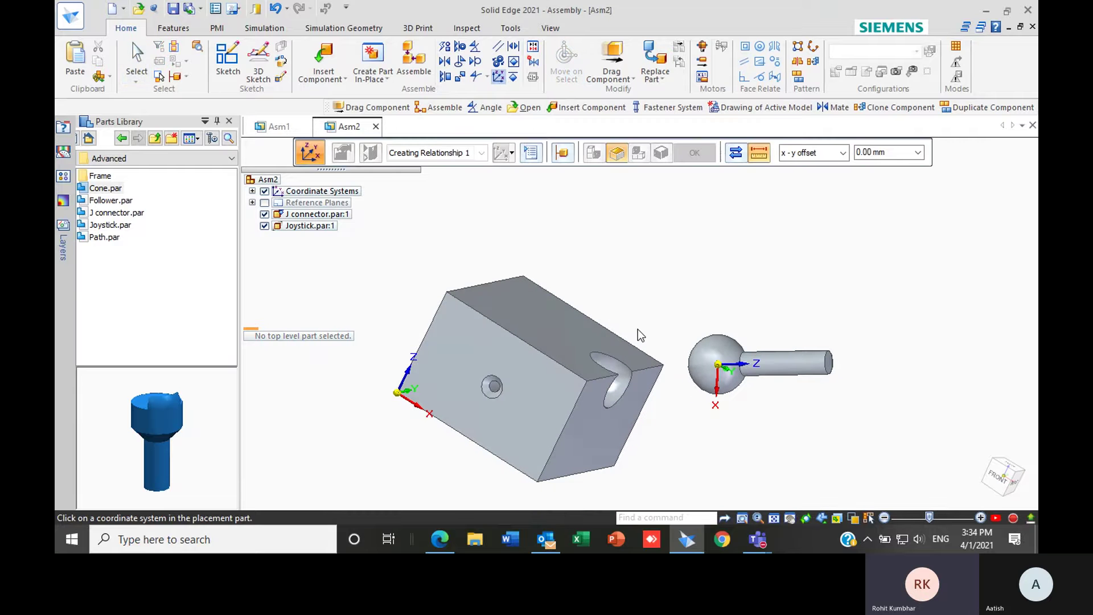
pyautogui.click(718, 368)
pyautogui.click(396, 393)
pyautogui.scroll(-3, 575, 353)
pyautogui.scroll(8, 463, 401)
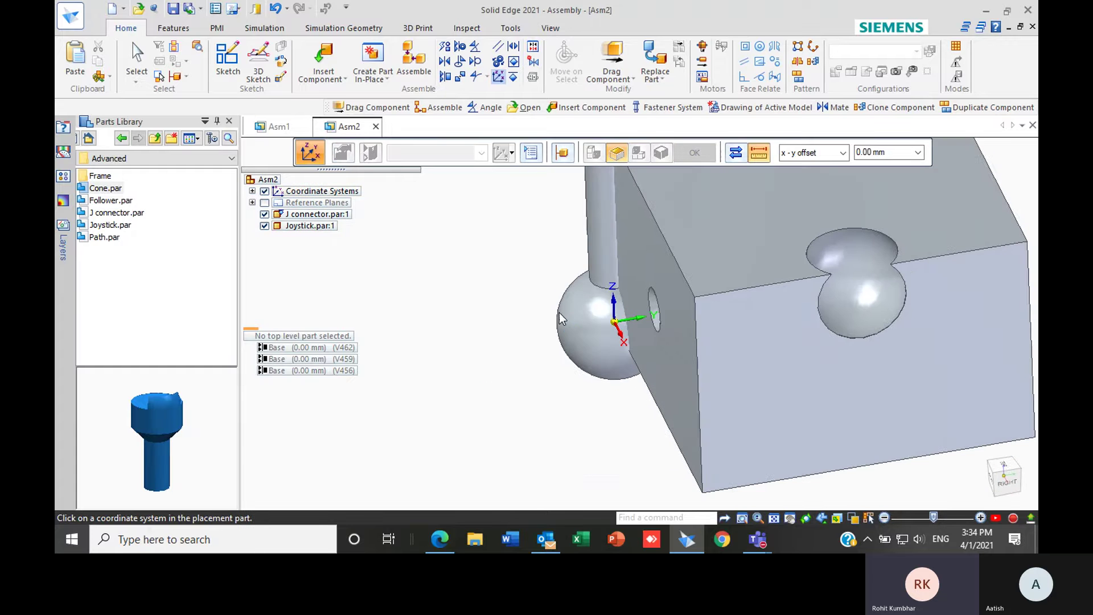
pyautogui.moveTo(571, 311); pyautogui.dragTo(614, 343, button='middle')
pyautogui.click(622, 341)
# - Set the offset of the joystick's V456 coordinate system relationship to 100 mm, keeping it fixed
pyautogui.click(317, 246)
pyautogui.click(317, 227)
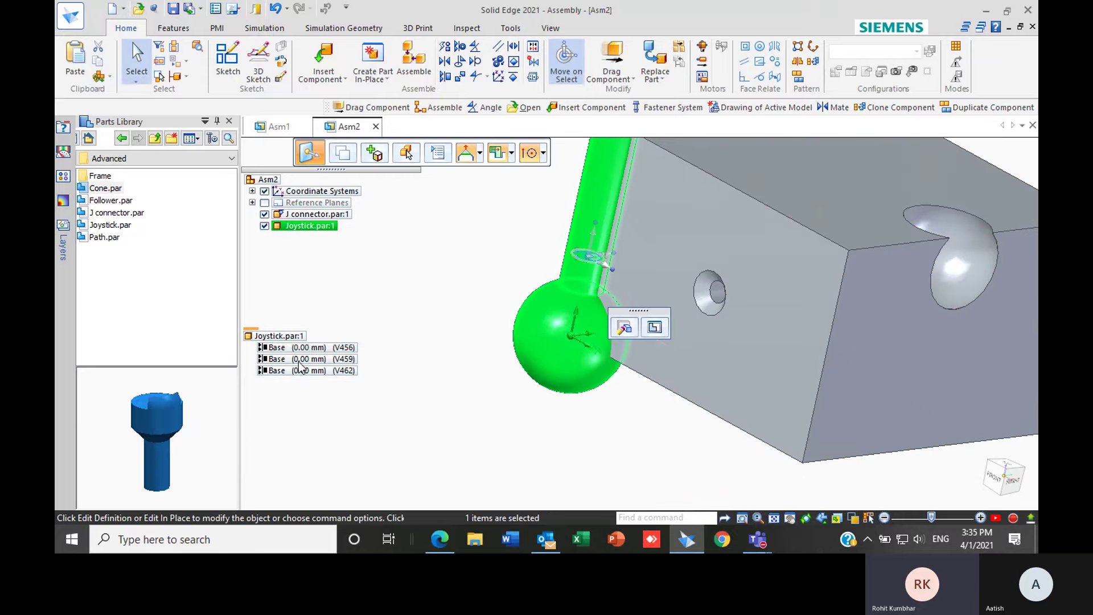
pyautogui.click(312, 348)
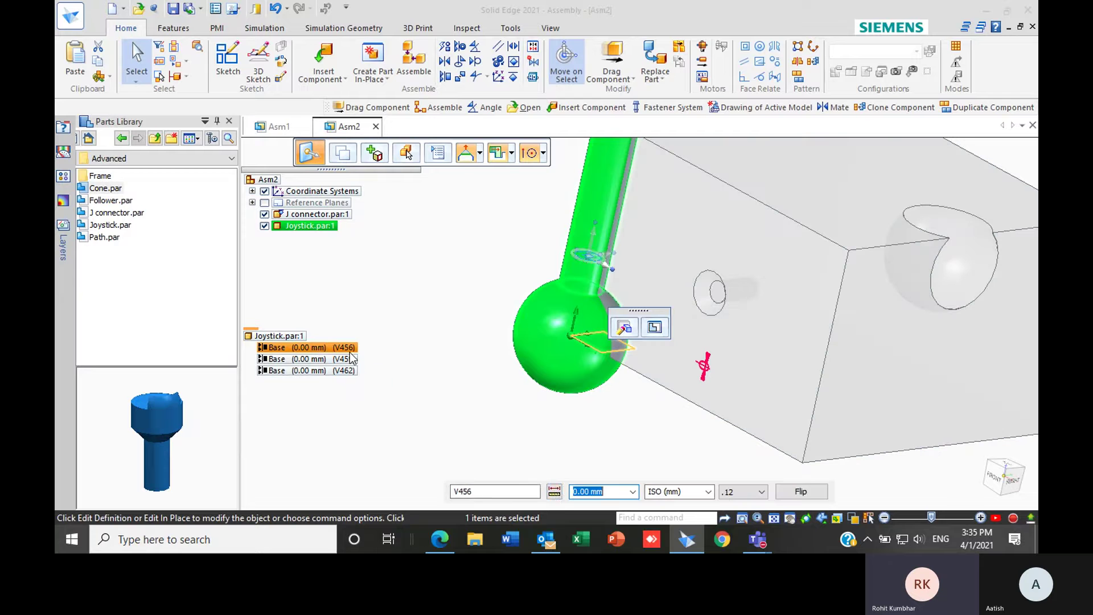
pyautogui.click(555, 493)
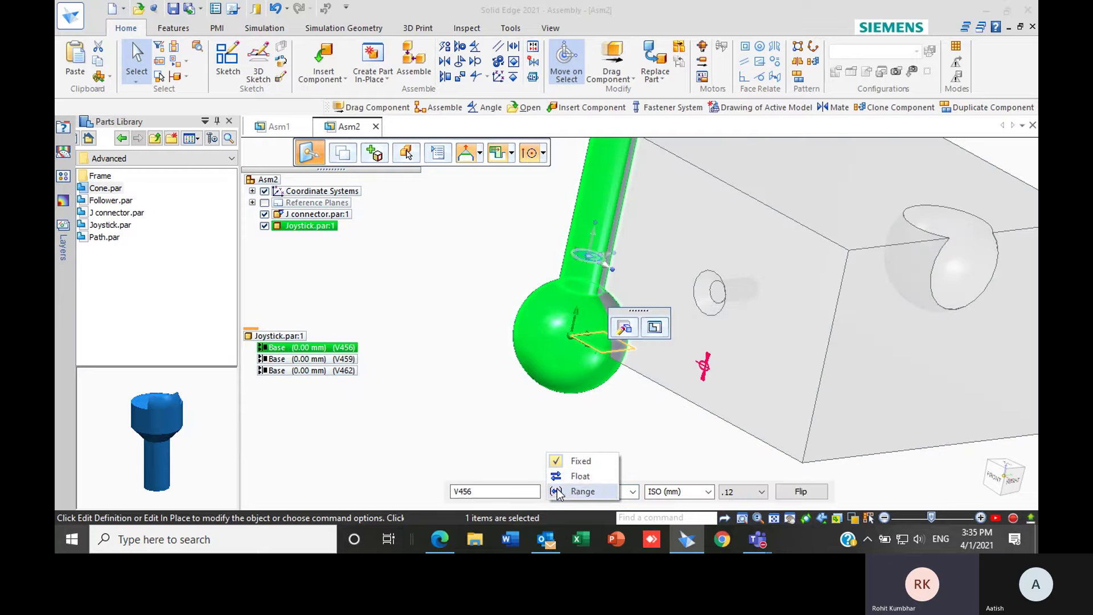
pyautogui.click(581, 462)
pyautogui.click(617, 493)
pyautogui.click(632, 492)
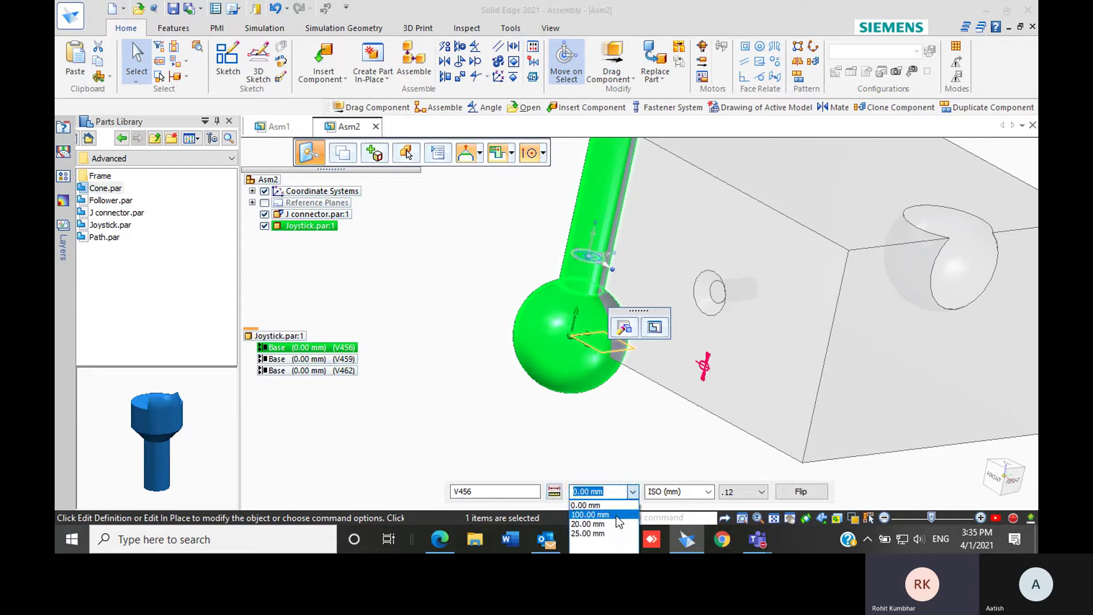
pyautogui.click(616, 515)
pyautogui.rightClick(590, 453)
pyautogui.press('Escape')
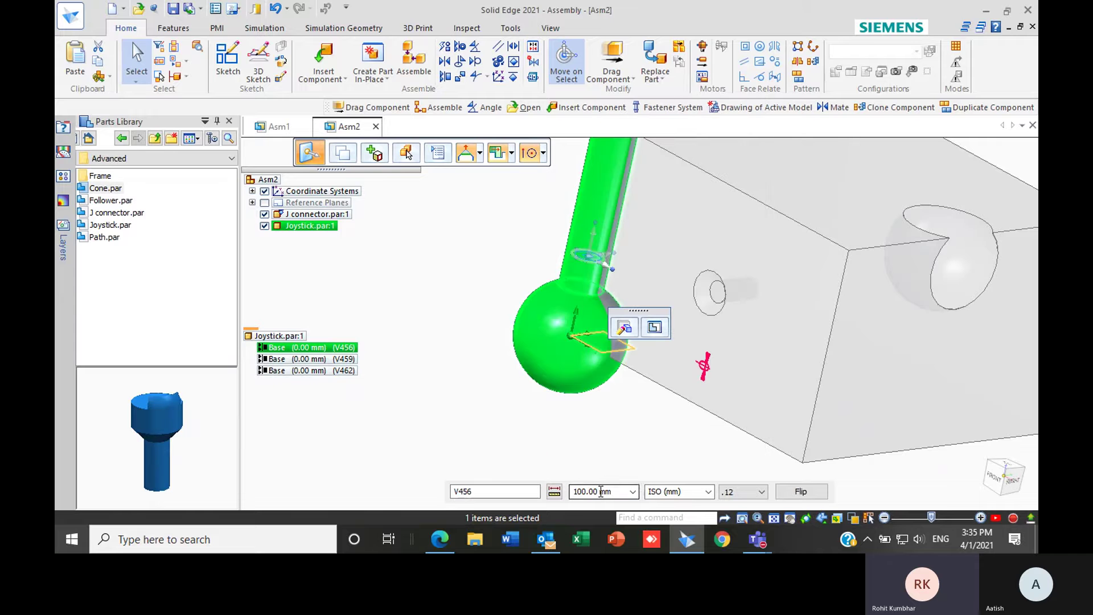
pyautogui.click(554, 492)
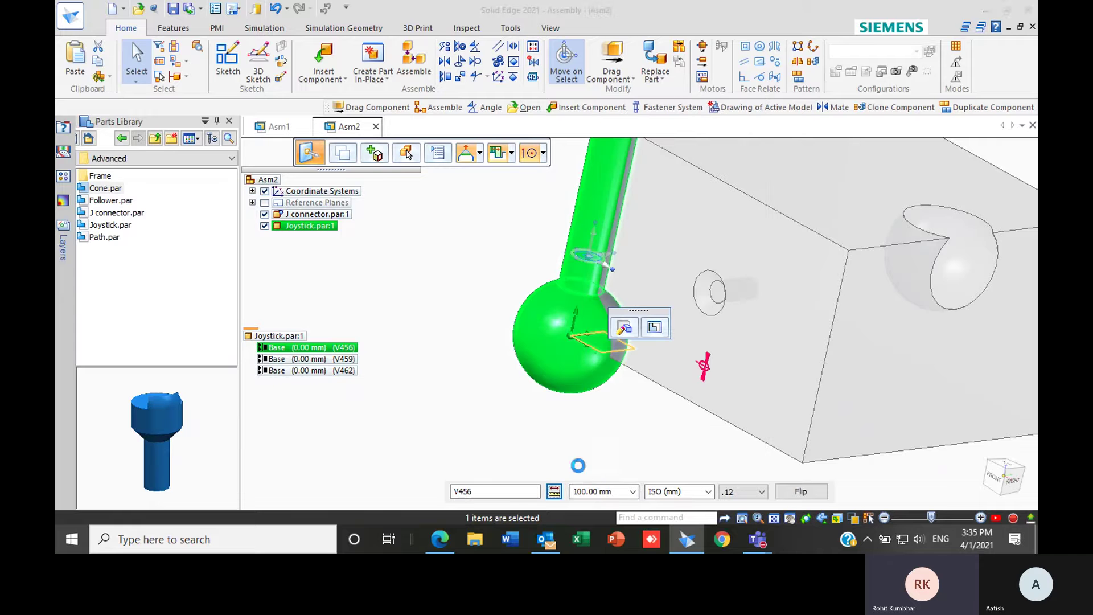
pyautogui.click(579, 465)
pyautogui.click(491, 385)
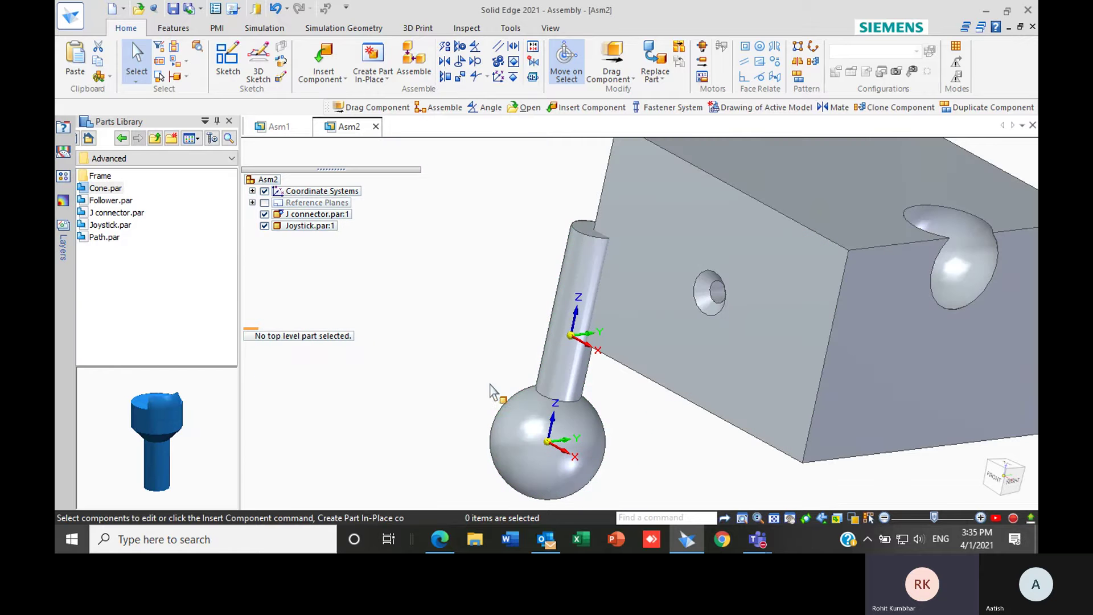
# - Examine the joystick's offset from the base coordinate system beside the J connector from several angles
pyautogui.scroll(-1, 613, 404)
pyautogui.moveTo(611, 403); pyautogui.dragTo(573, 396, button='middle')
pyautogui.scroll(2, 573, 395)
pyautogui.scroll(-1, 573, 399)
pyautogui.scroll(3, 580, 409)
pyautogui.scroll(-2, 744, 383)
pyautogui.moveTo(744, 383); pyautogui.dragTo(586, 228, button='middle')
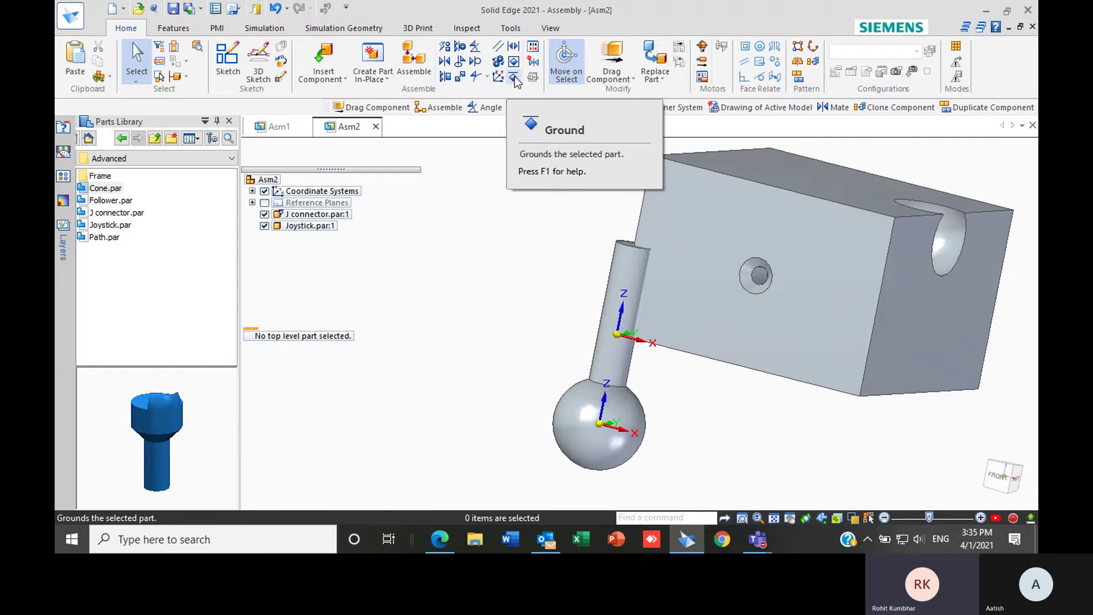
pyautogui.scroll(-3, 494, 277)
pyautogui.moveTo(601, 267); pyautogui.dragTo(559, 281, button='middle')
pyautogui.scroll(4, 499, 301)
pyautogui.scroll(-4, 445, 311)
pyautogui.scroll(3, 612, 283)
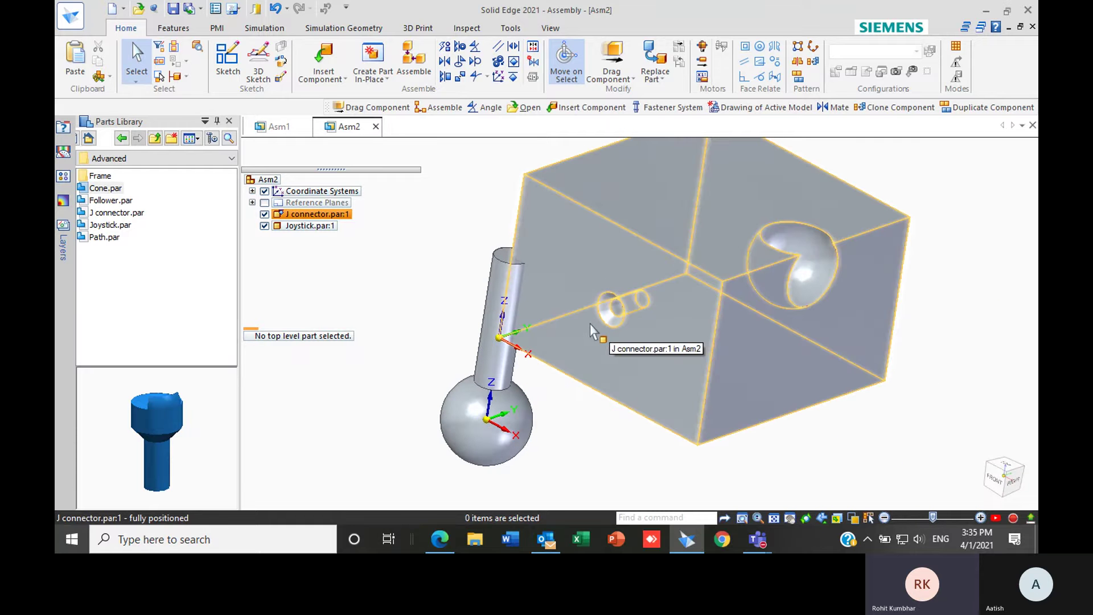
pyautogui.scroll(-3, 501, 308)
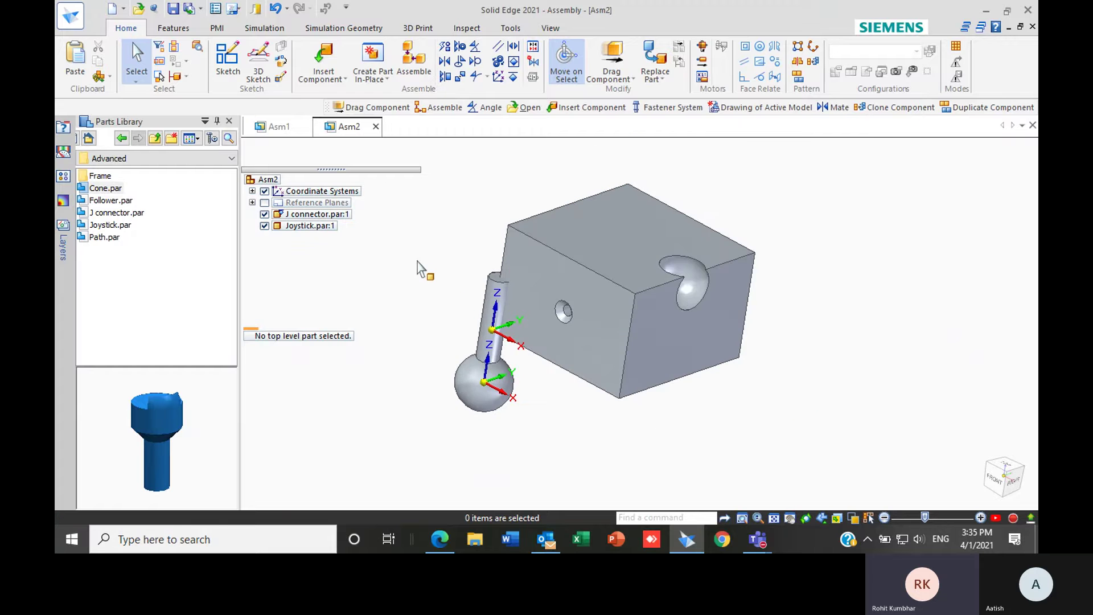
pyautogui.scroll(2, 451, 273)
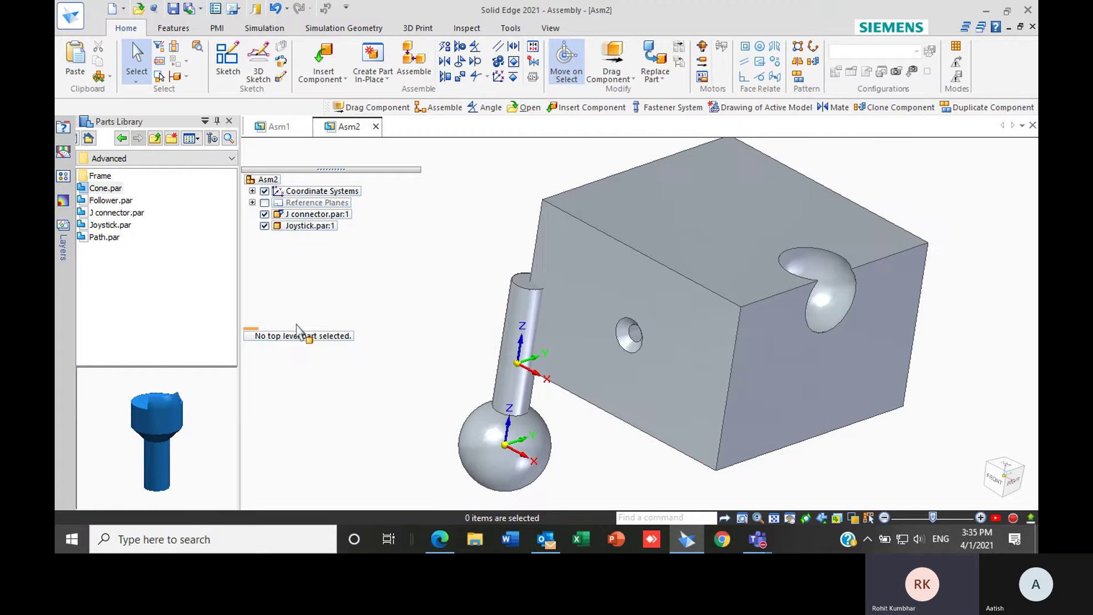
# - Delete all three coordinate system relationships of the joystick and clear the selection
pyautogui.click(313, 226)
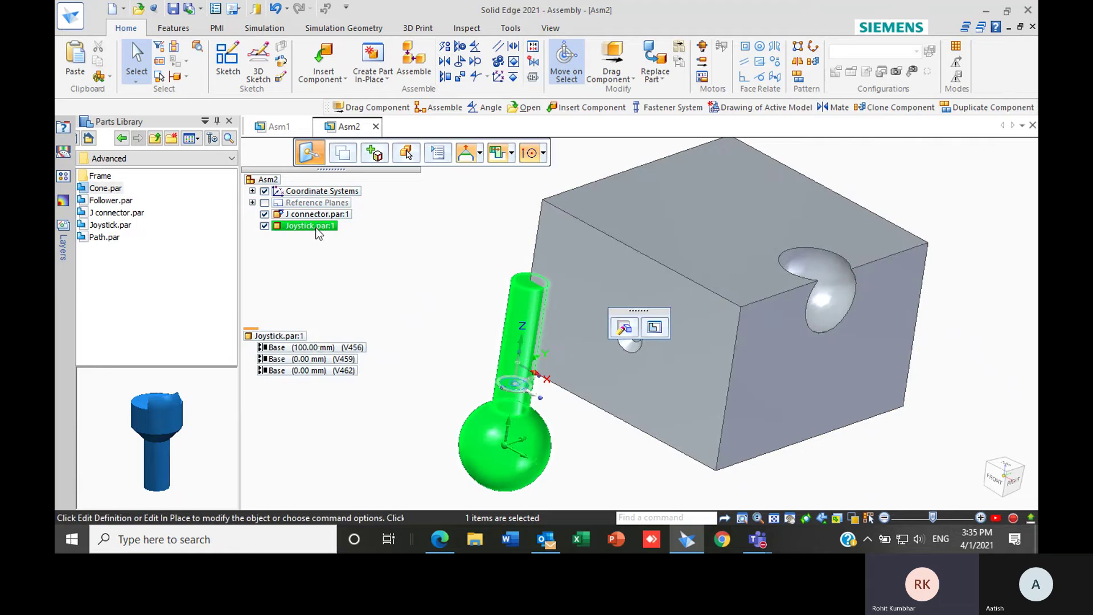
pyautogui.click(308, 350)
pyautogui.keyDown('shift'); pyautogui.click(314, 371); pyautogui.keyUp('shift')
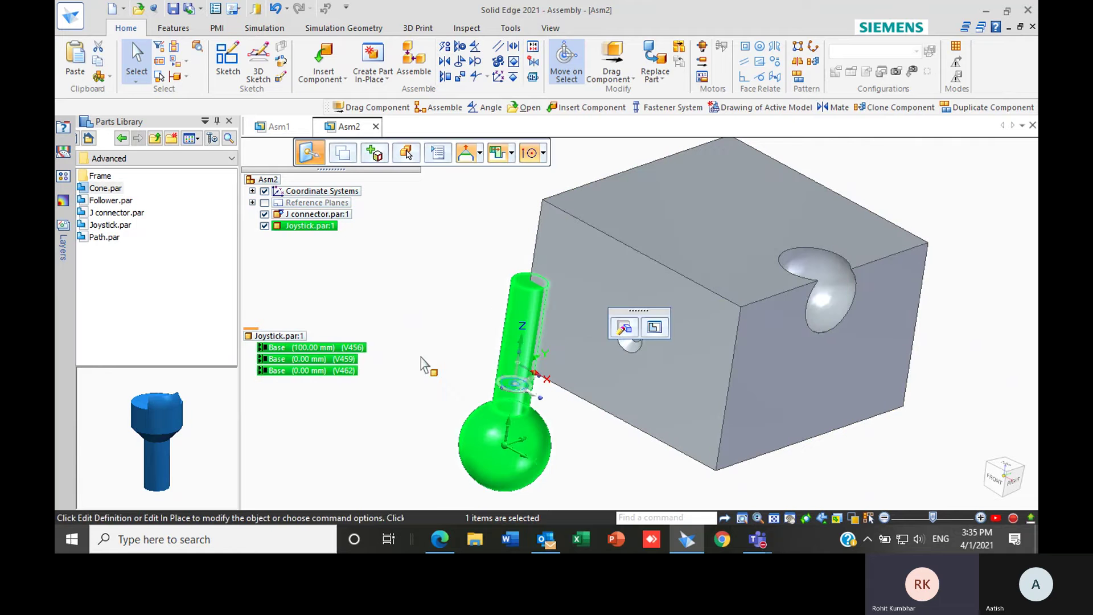
pyautogui.press('Delete')
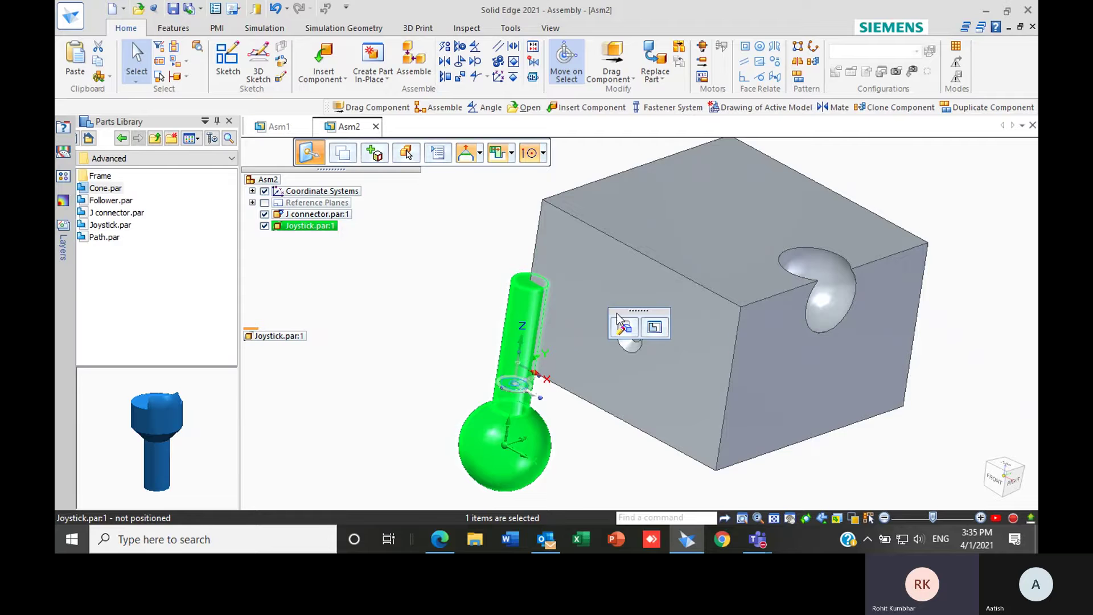
pyautogui.scroll(-2, 487, 307)
pyautogui.click(508, 312)
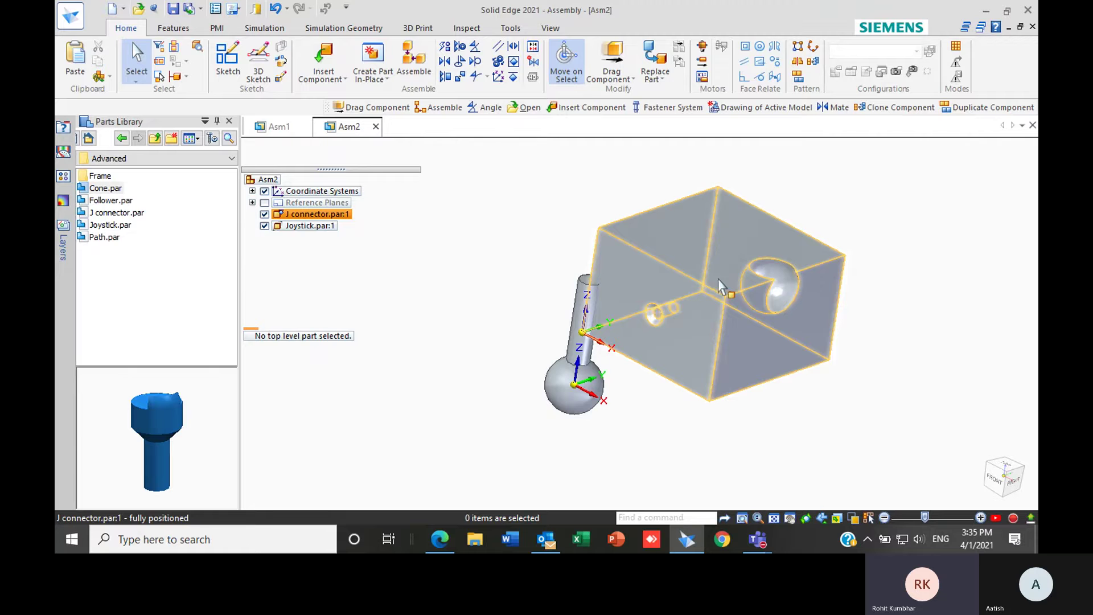
# - Delete the ground relationship of the J connector
pyautogui.scroll(3, 579, 381)
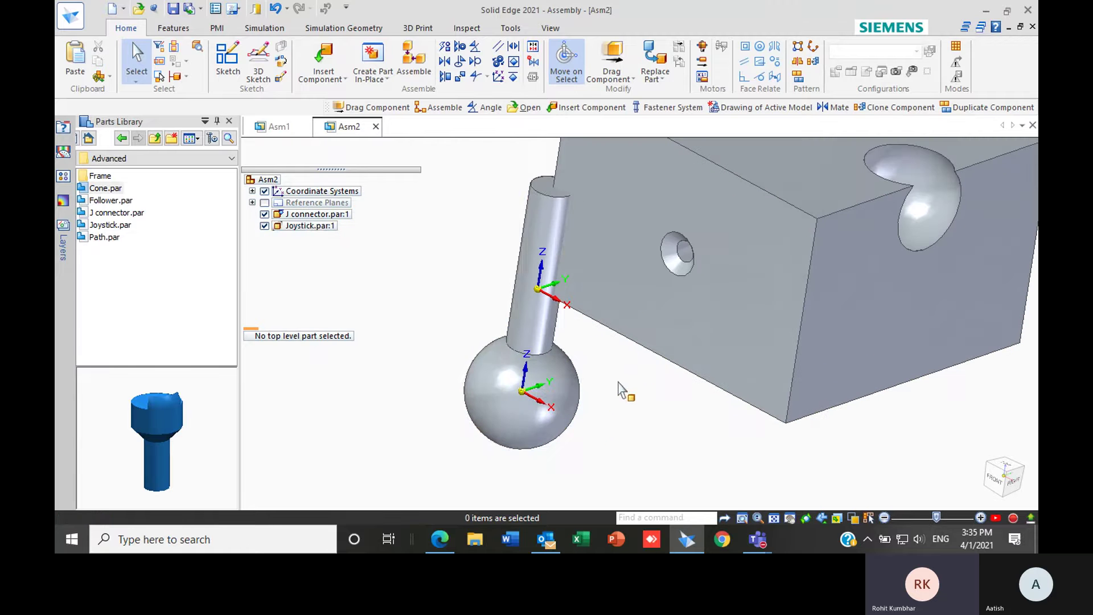
pyautogui.scroll(-3, 538, 387)
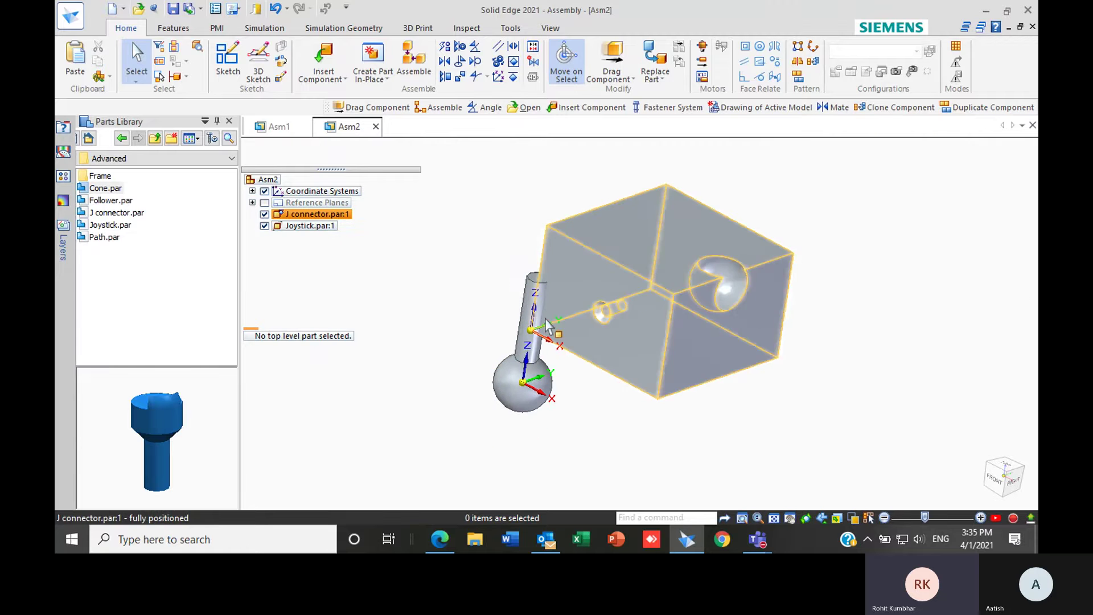
pyautogui.click(316, 214)
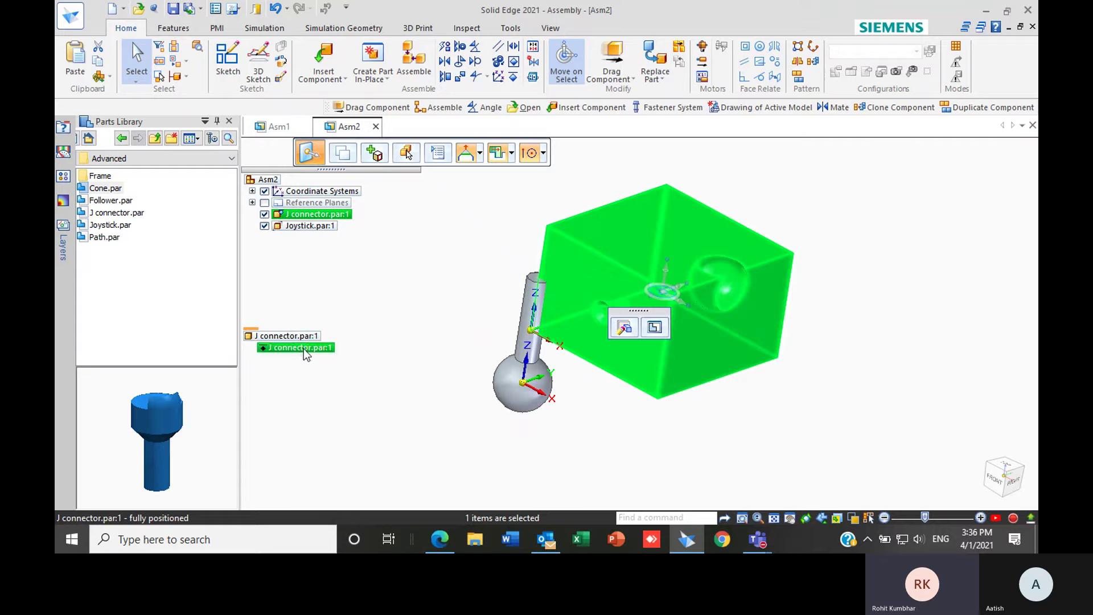
pyautogui.press('Delete')
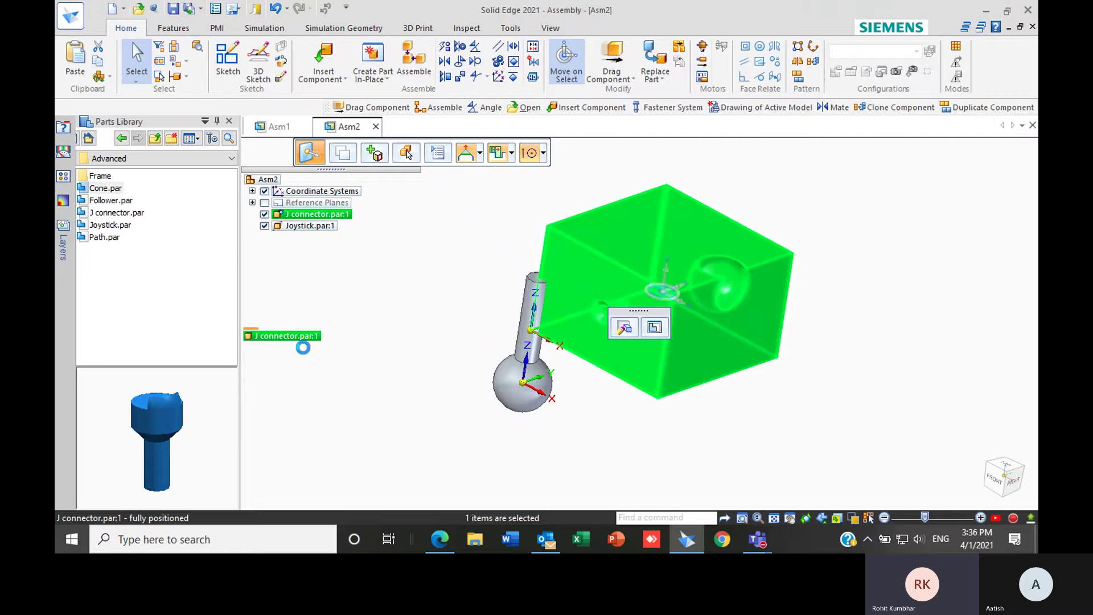
# - Move the ungrounded J connector freely away from the joystick and undo the move
pyautogui.click(612, 57)
pyautogui.click(674, 185)
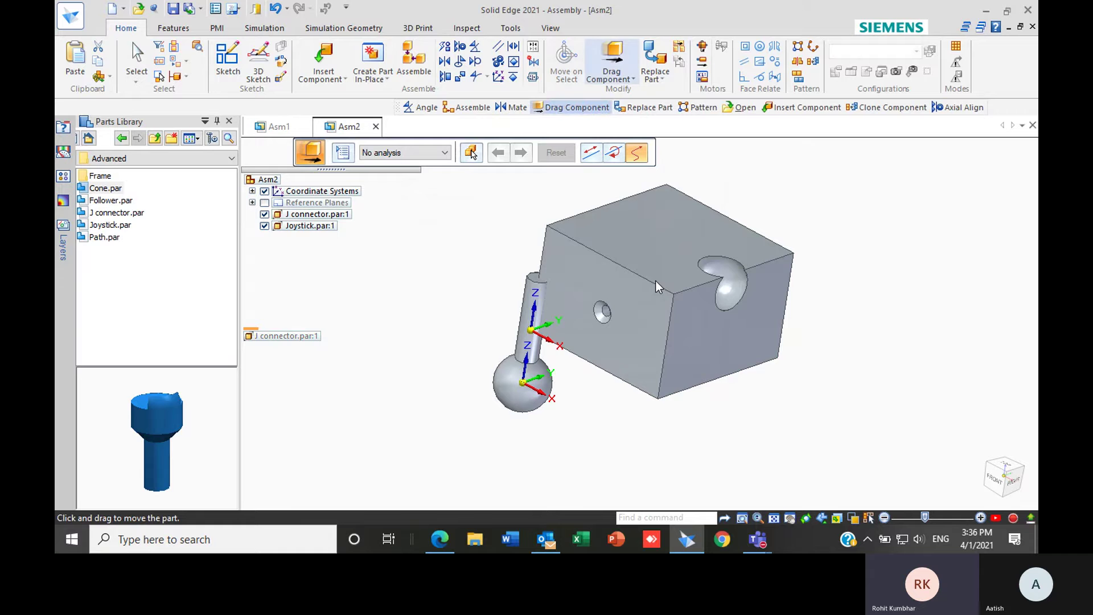
pyautogui.moveTo(698, 242); pyautogui.dragTo(804, 247)
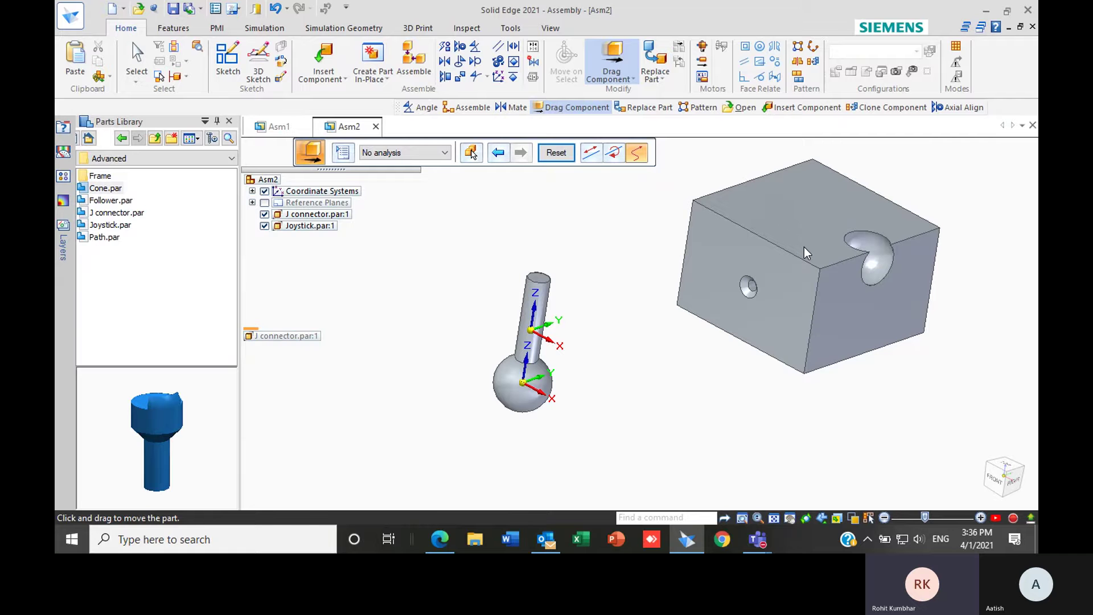
pyautogui.press('Escape')
pyautogui.hotkey('ctrl', 'z')
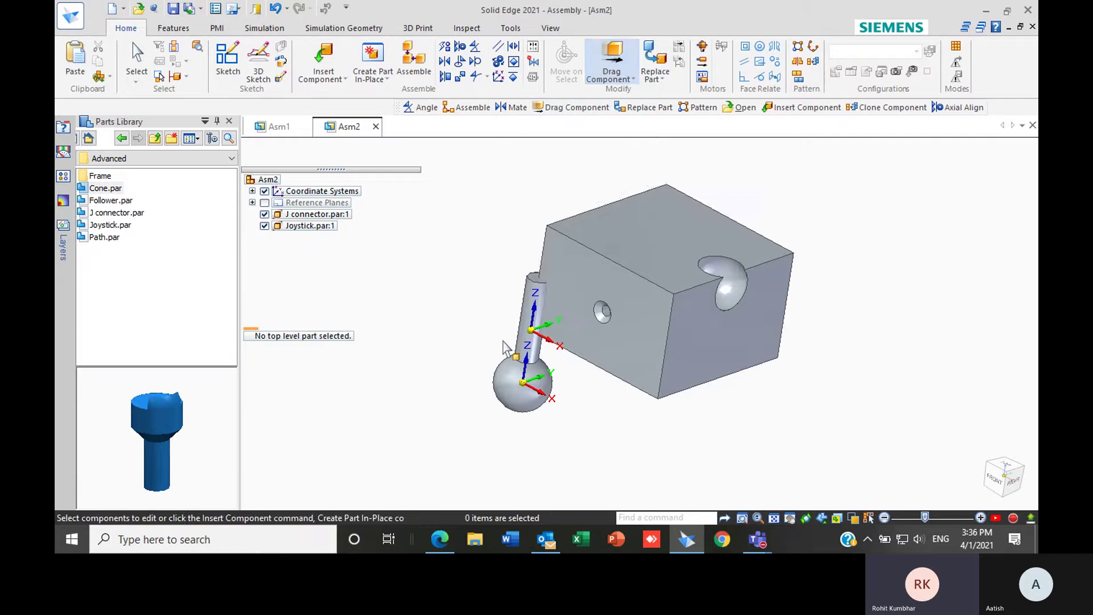
# - Apply a ground relationship to the joystick and check it in the joystick's relationship list
pyautogui.scroll(3, 578, 329)
pyautogui.scroll(-3, 562, 332)
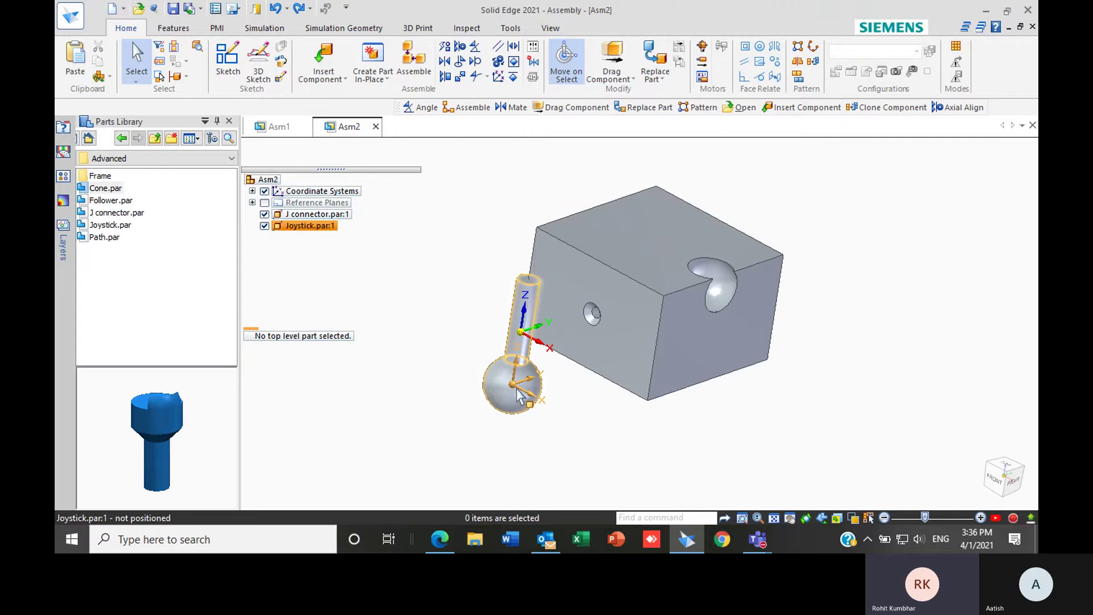
pyautogui.click(519, 391)
pyautogui.press('Escape')
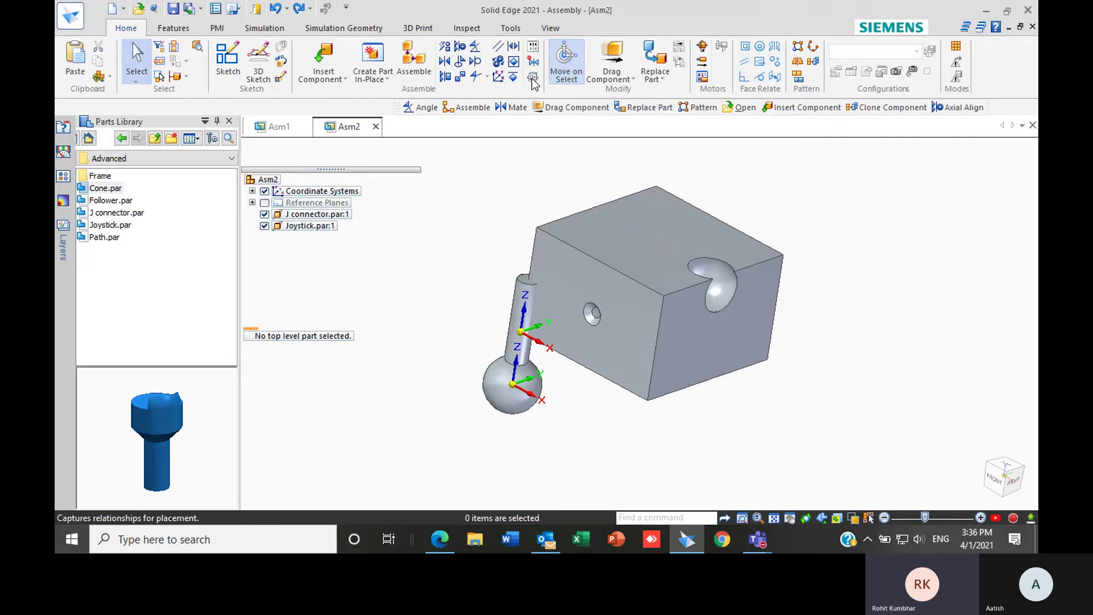
pyautogui.click(513, 77)
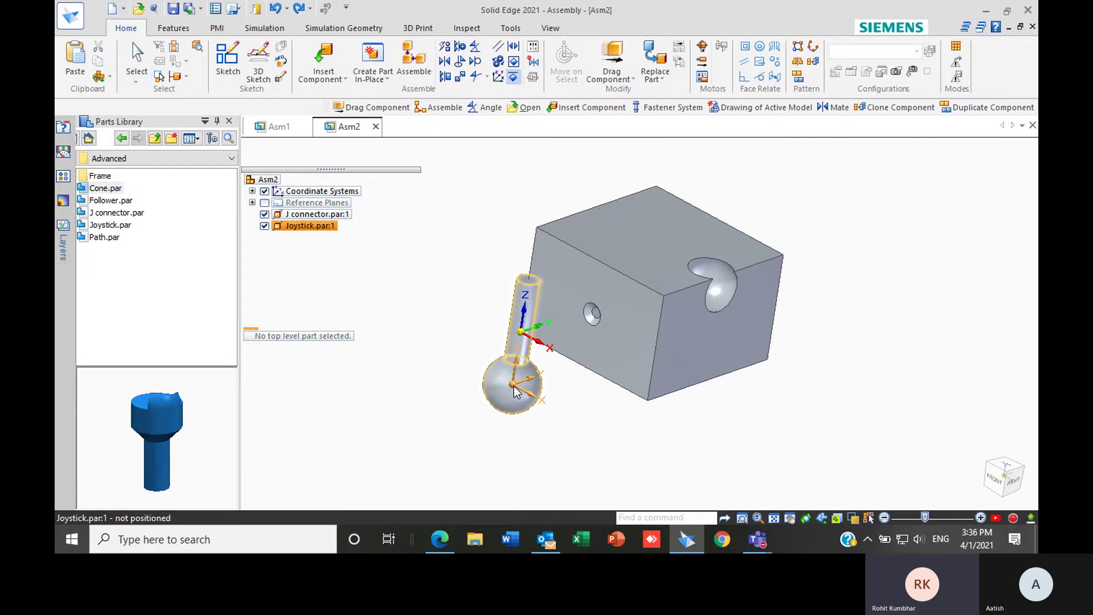
pyautogui.click(491, 373)
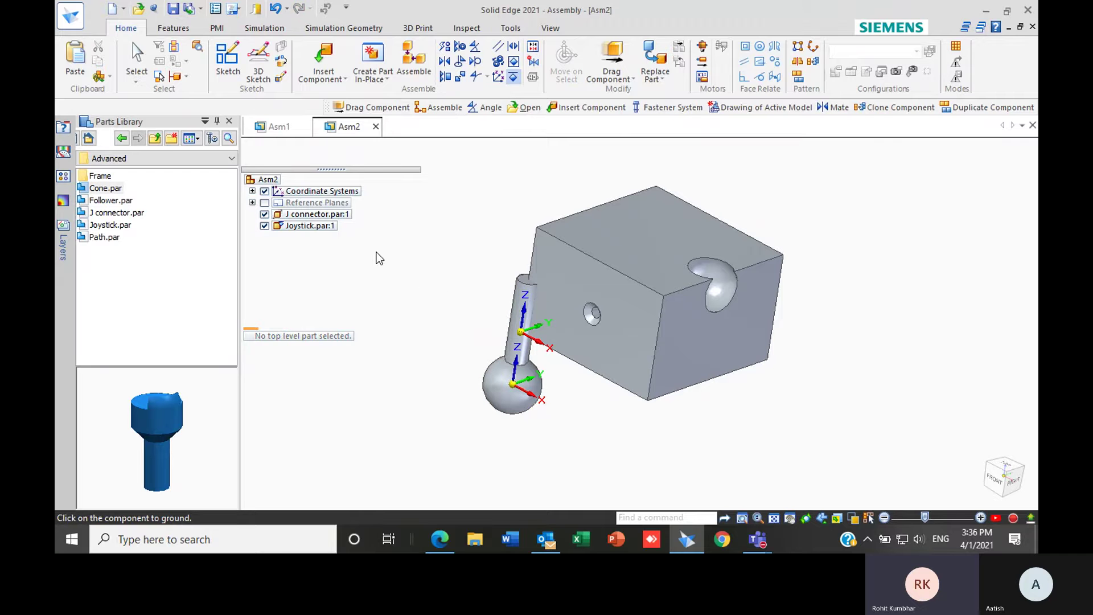
pyautogui.press('Escape')
pyautogui.click(309, 226)
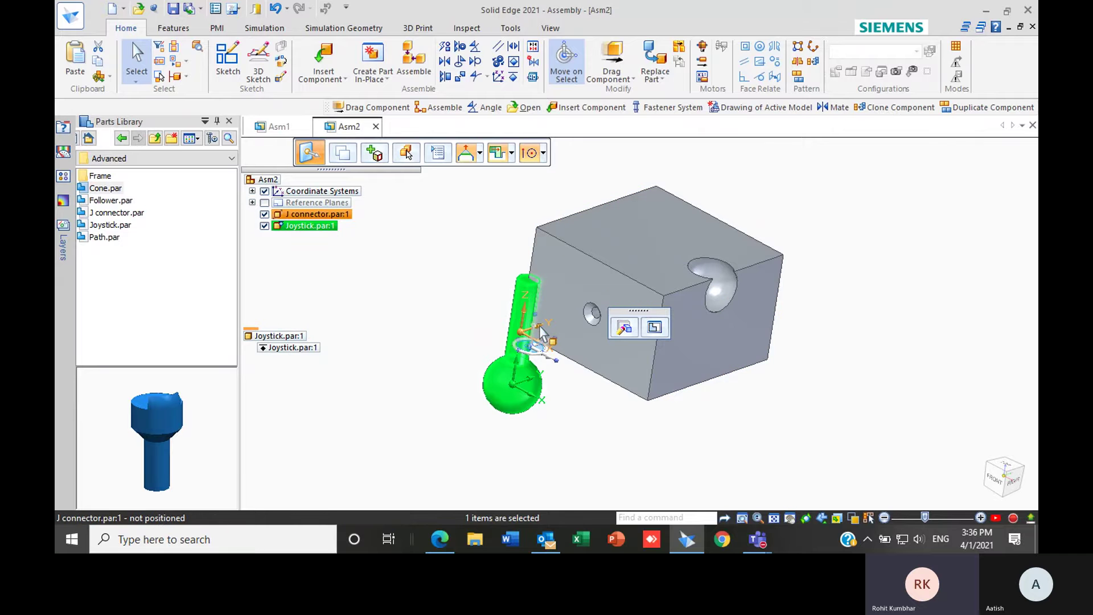
pyautogui.press('Escape')
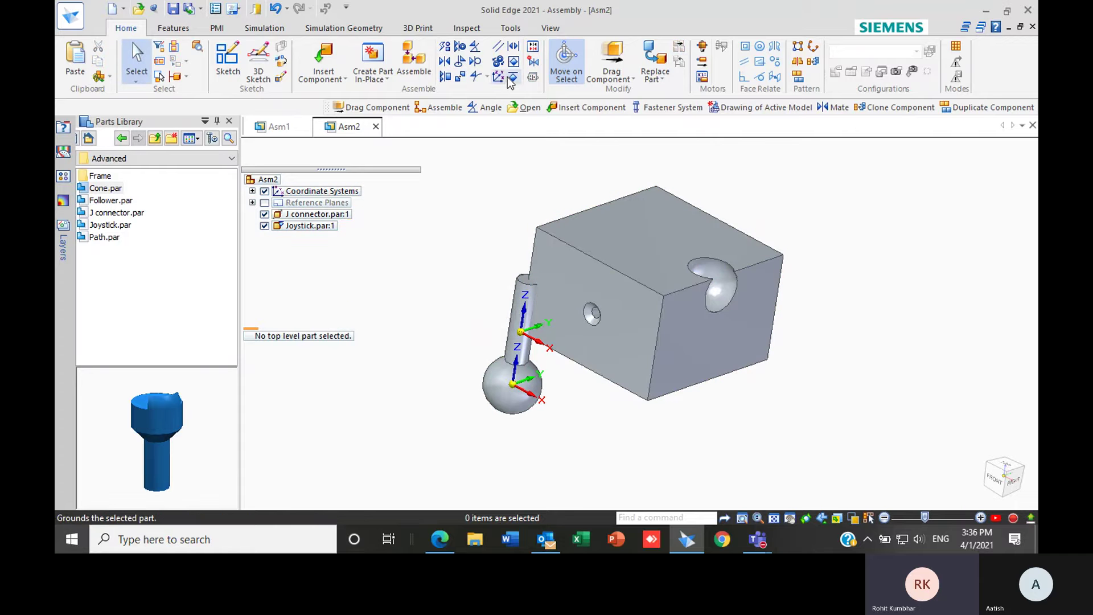
# - Delete the ground relationship of the joystick
pyautogui.click(310, 226)
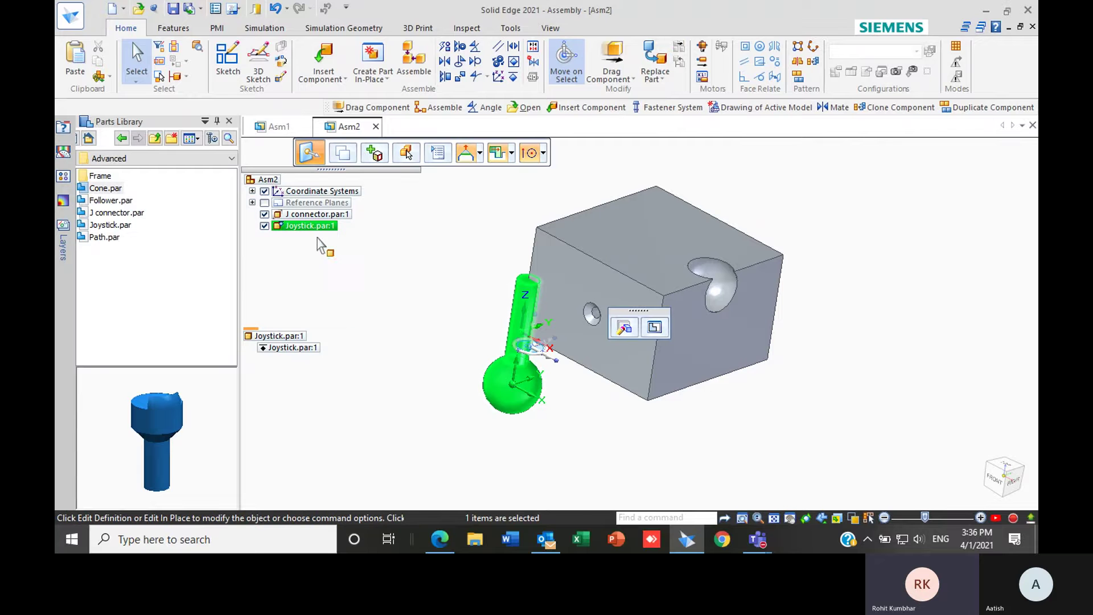
pyautogui.click(310, 348)
pyautogui.press('Delete')
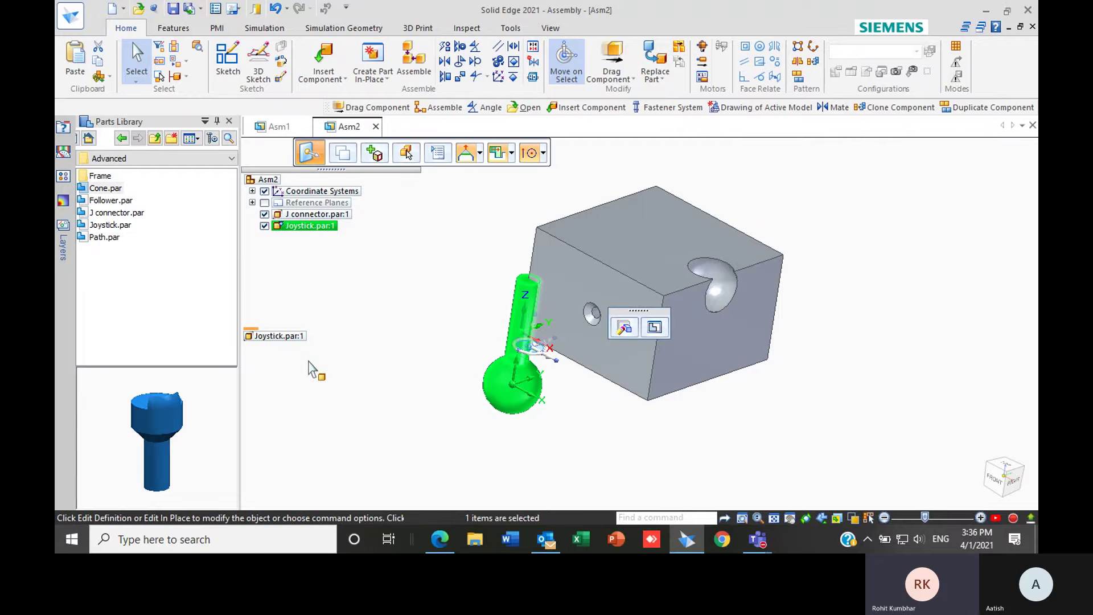
# - Apply a ground relationship to the J connector and clear the selection
pyautogui.click(322, 215)
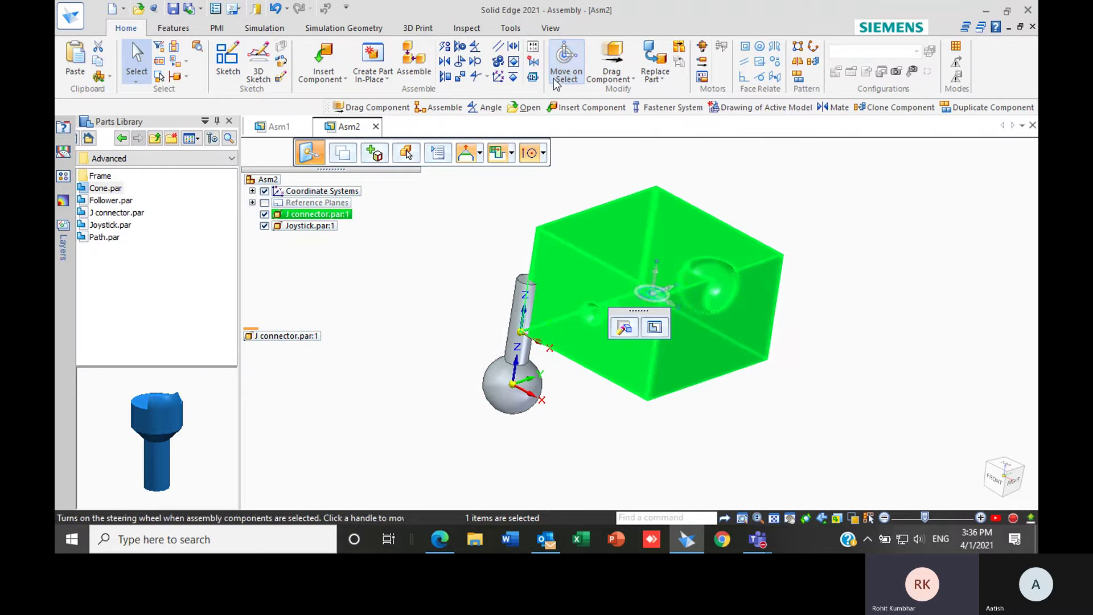
pyautogui.click(514, 77)
pyautogui.click(495, 296)
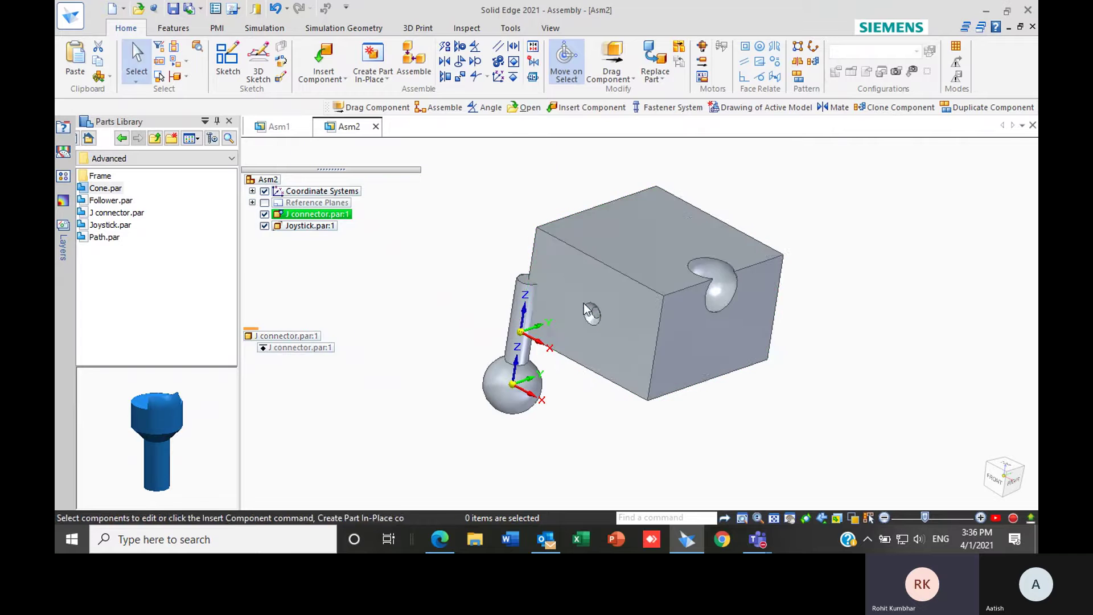
pyautogui.scroll(2, 697, 381)
pyautogui.scroll(-2, 698, 389)
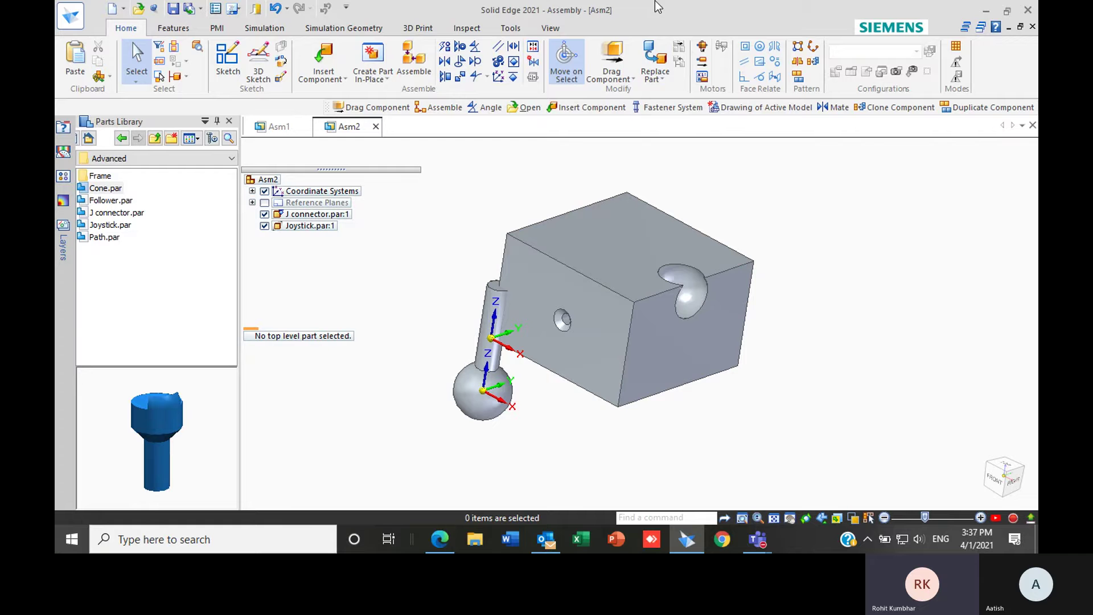
pyautogui.scroll(-1, 608, 295)
pyautogui.scroll(1, 609, 267)
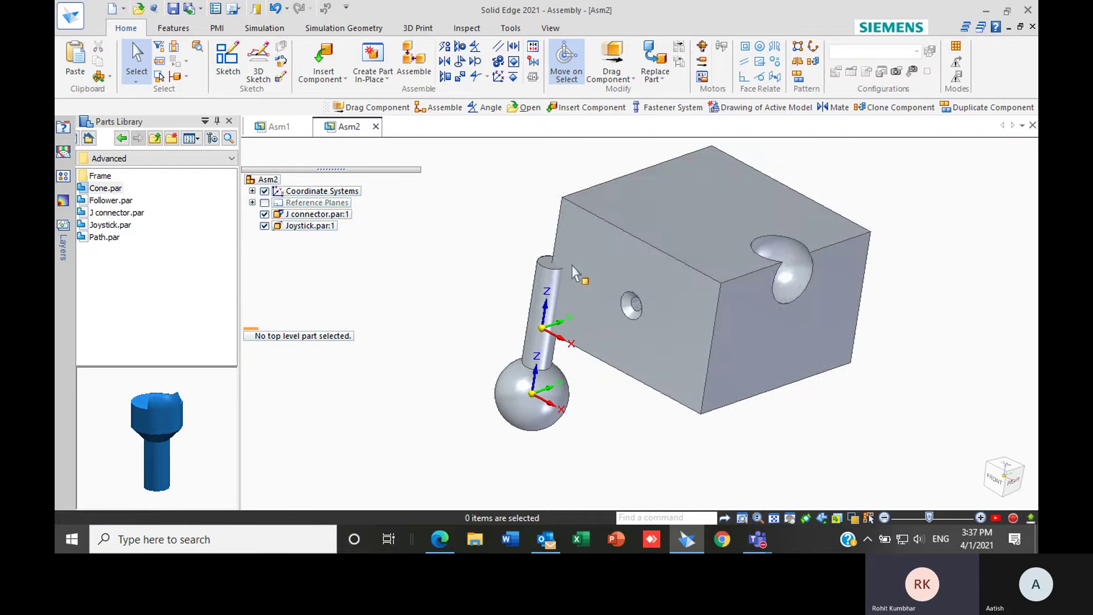
pyautogui.scroll(-1, 620, 220)
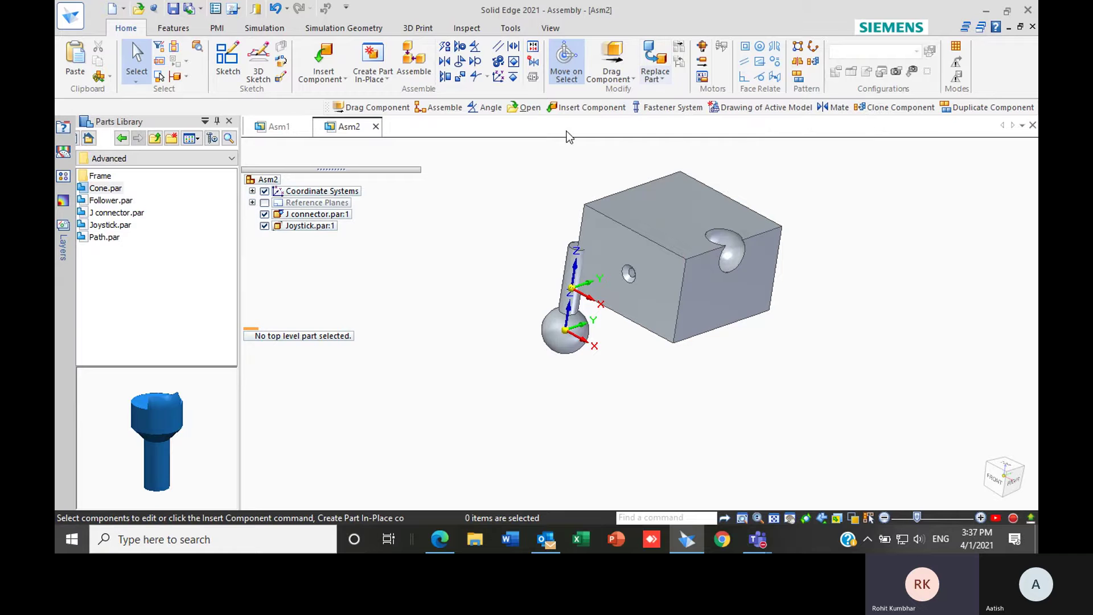
# - Switch to the Asm1 assembly and examine the valve and its handle from several angles
pyautogui.click(281, 128)
pyautogui.moveTo(658, 228); pyautogui.dragTo(601, 370, button='middle')
pyautogui.scroll(3, 639, 333)
pyautogui.moveTo(639, 337); pyautogui.dragTo(702, 328, button='middle')
pyautogui.scroll(-2, 701, 325)
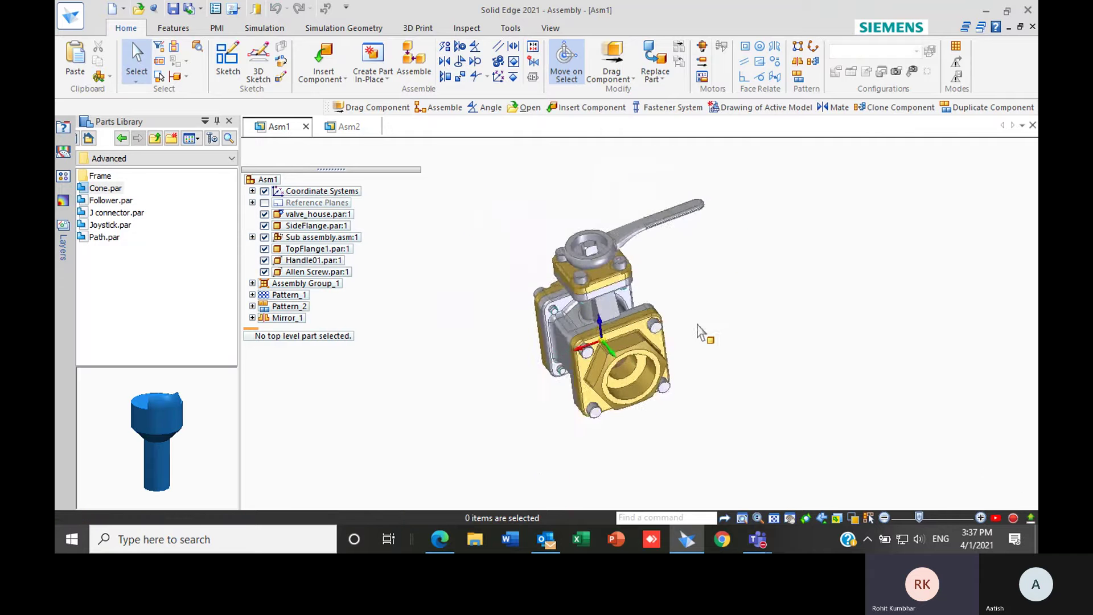
pyautogui.scroll(2, 661, 228)
pyautogui.scroll(2, 599, 256)
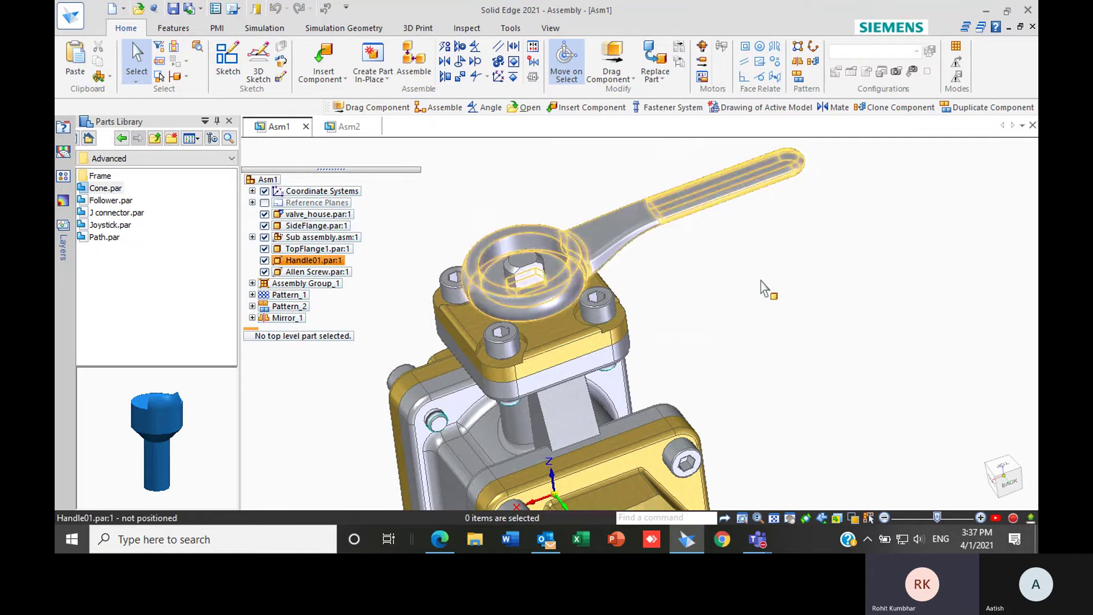
pyautogui.scroll(-2, 722, 297)
pyautogui.moveTo(722, 297); pyautogui.dragTo(706, 264, button='middle')
pyautogui.moveTo(695, 319); pyautogui.dragTo(708, 320, button='middle')
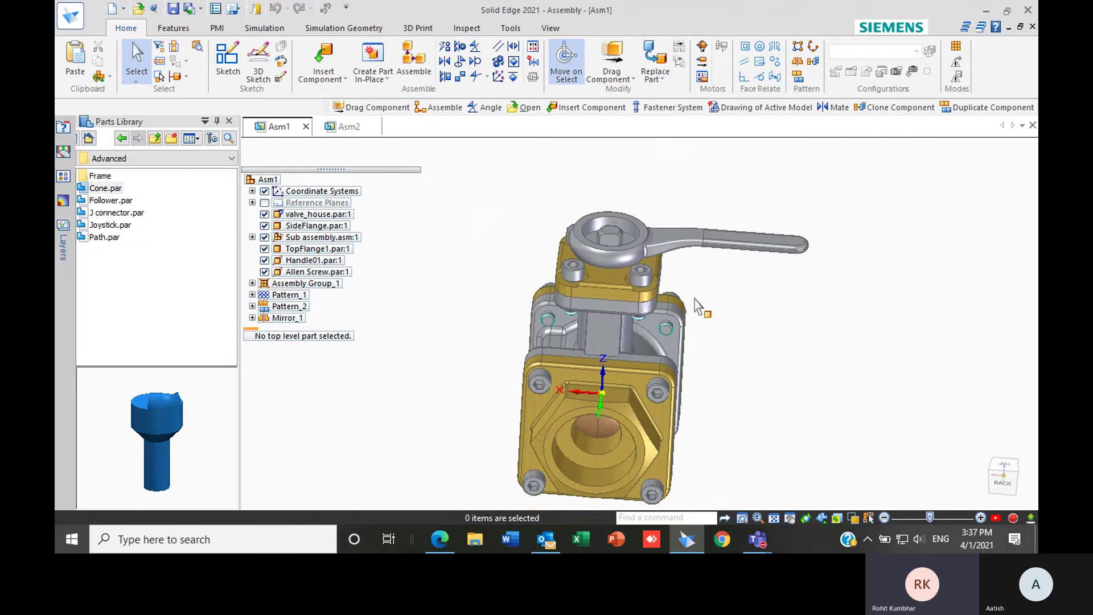
# - Replace the handle Handle01.par with Handle03.par from the Assembly\Valve folder, deleting the affected assembly relationships
pyautogui.click(656, 57)
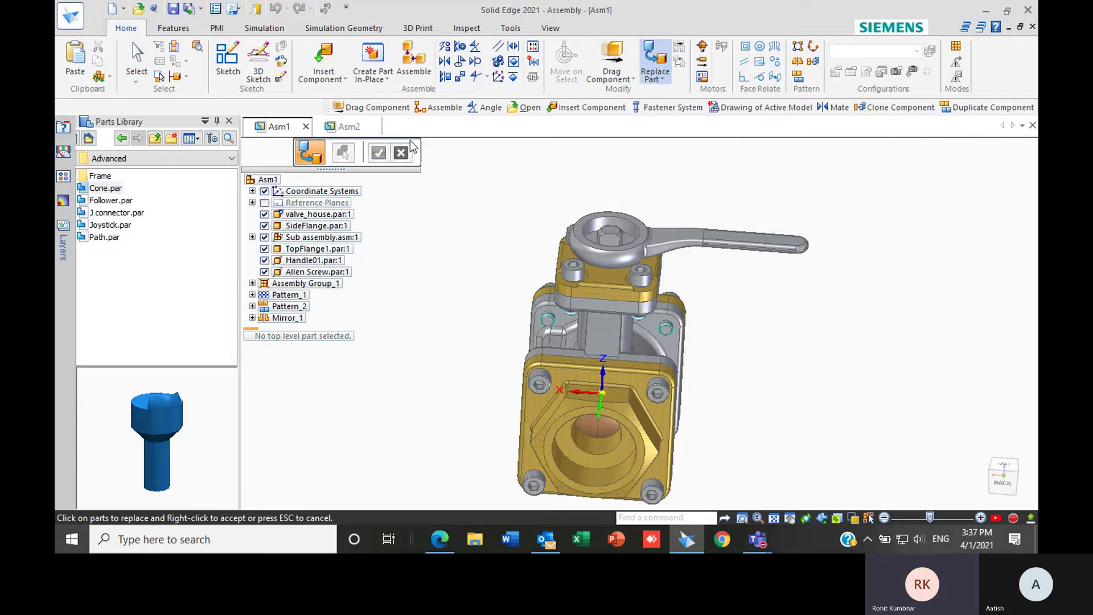
pyautogui.scroll(2, 788, 170)
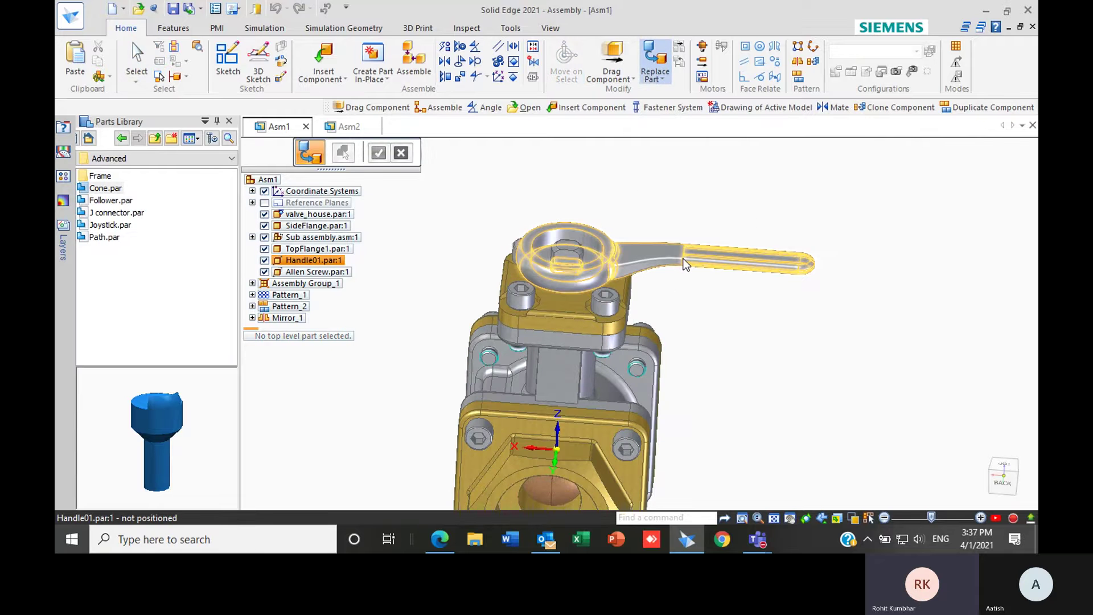
pyautogui.click(667, 259)
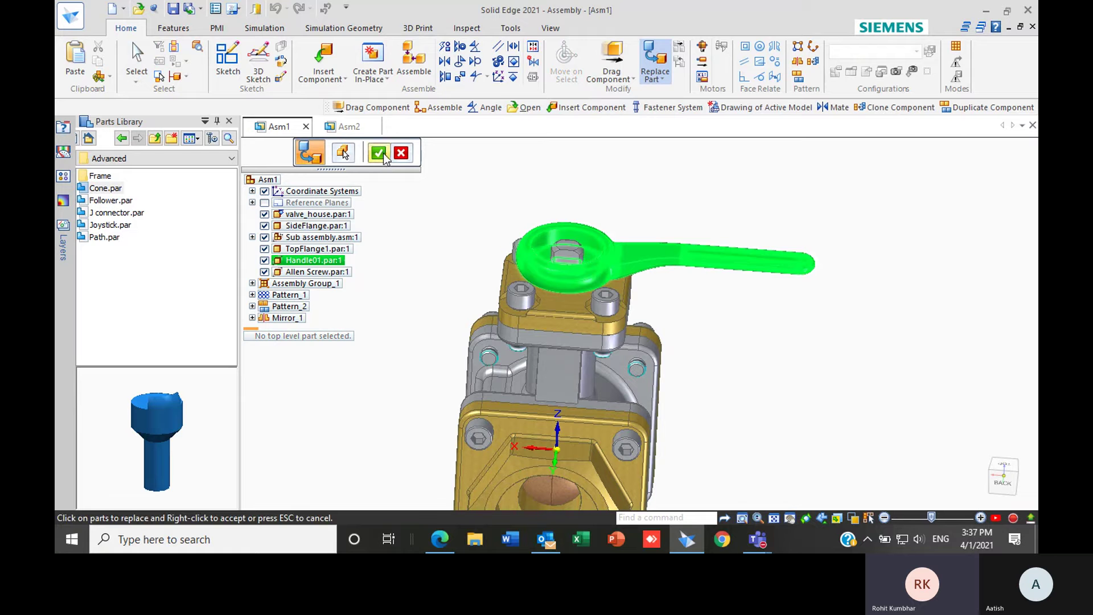
pyautogui.click(343, 153)
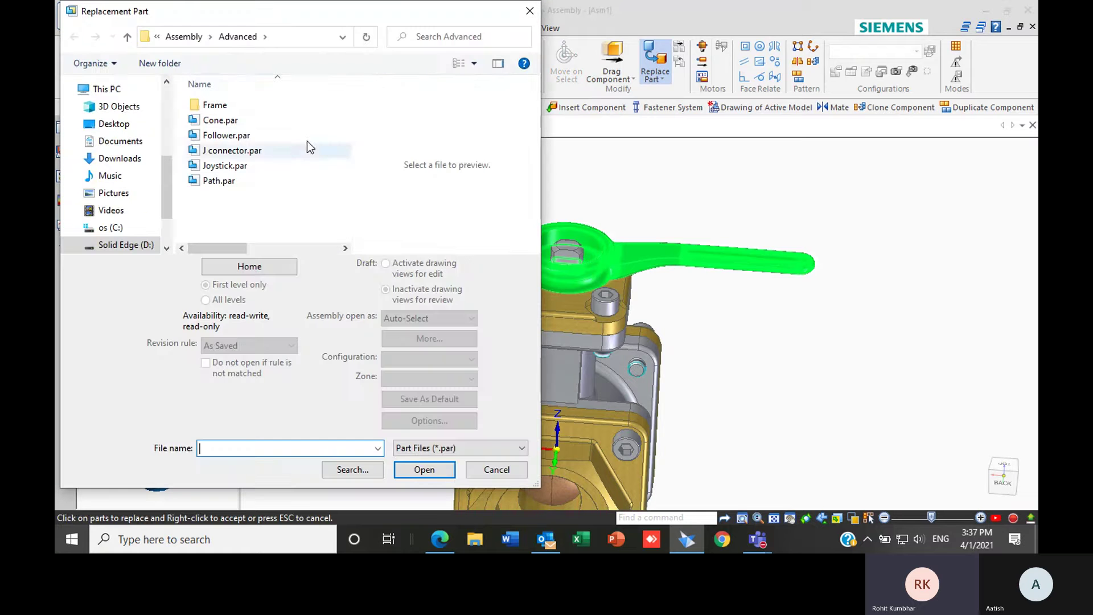
pyautogui.click(183, 37)
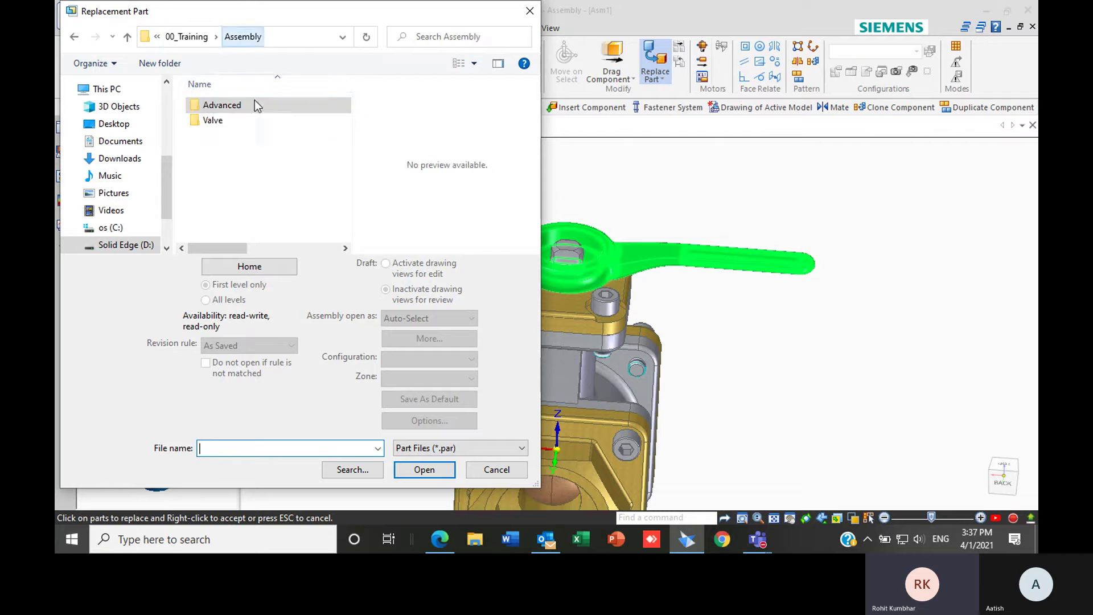
pyautogui.doubleClick(228, 120)
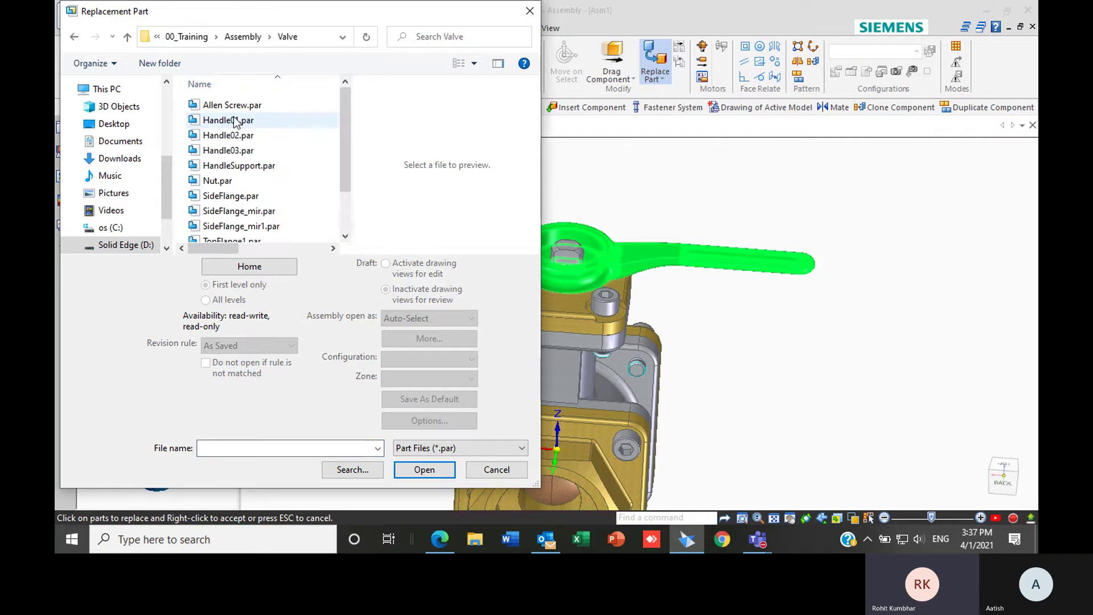
pyautogui.click(245, 151)
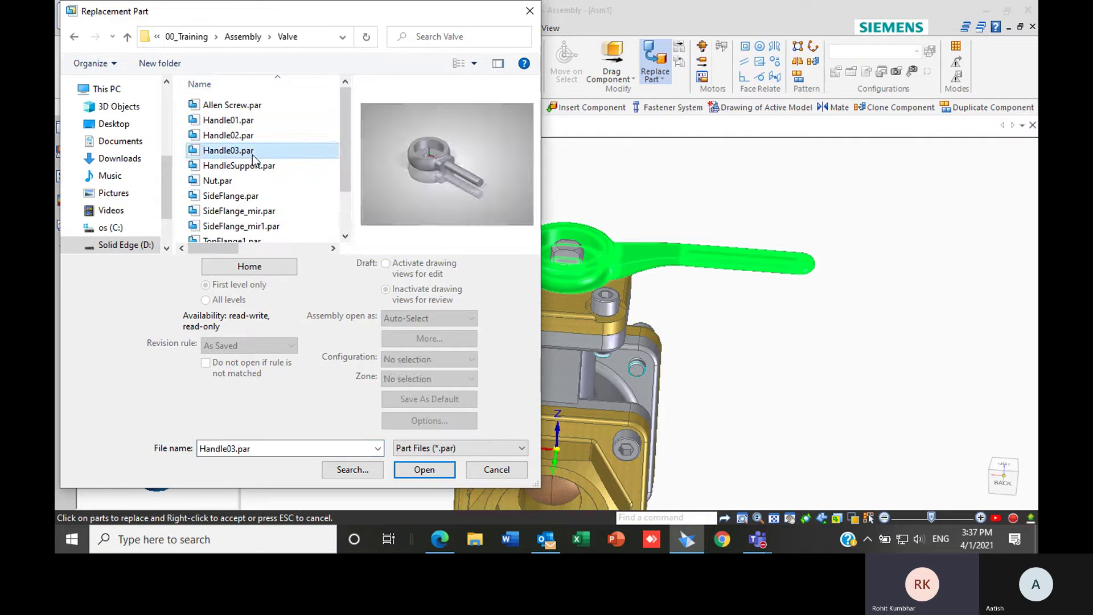
pyautogui.click(426, 470)
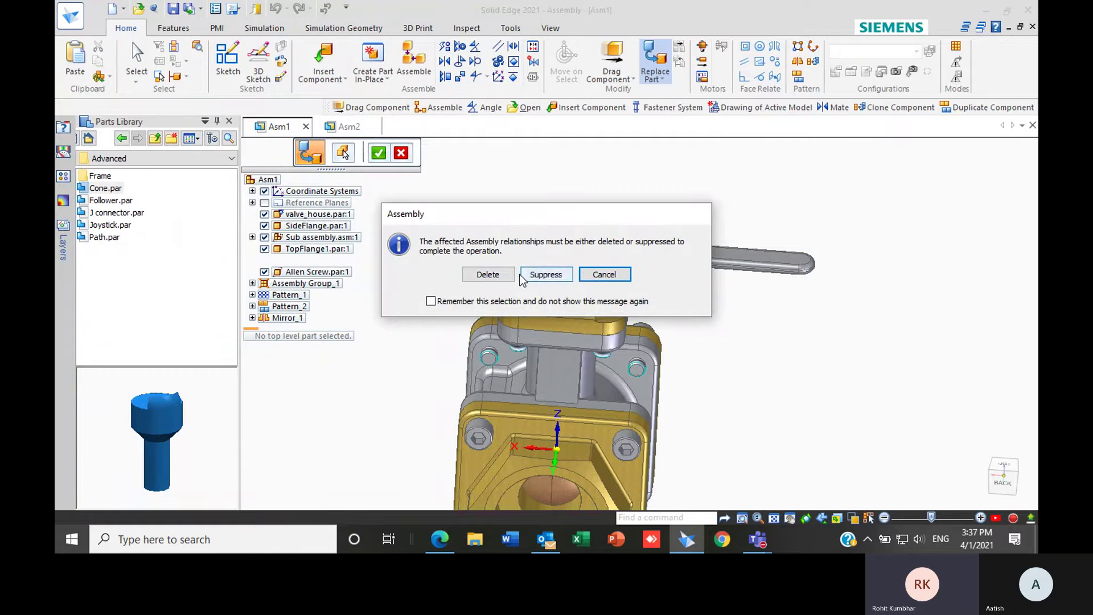
pyautogui.click(487, 275)
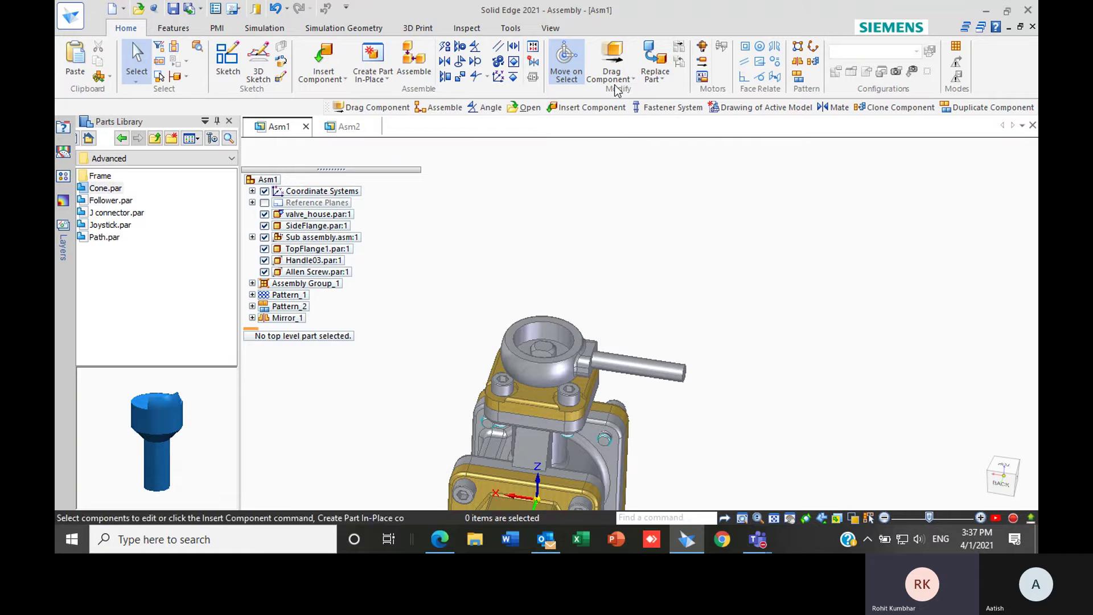
# - Move Handle03 off the valve stem with Drag Component so that its slot and the stem are exposed
pyautogui.click(612, 59)
pyautogui.click(676, 181)
pyautogui.moveTo(726, 333); pyautogui.dragTo(561, 369)
pyautogui.moveTo(654, 358); pyautogui.dragTo(572, 371, button='middle')
pyautogui.scroll(5, 572, 371)
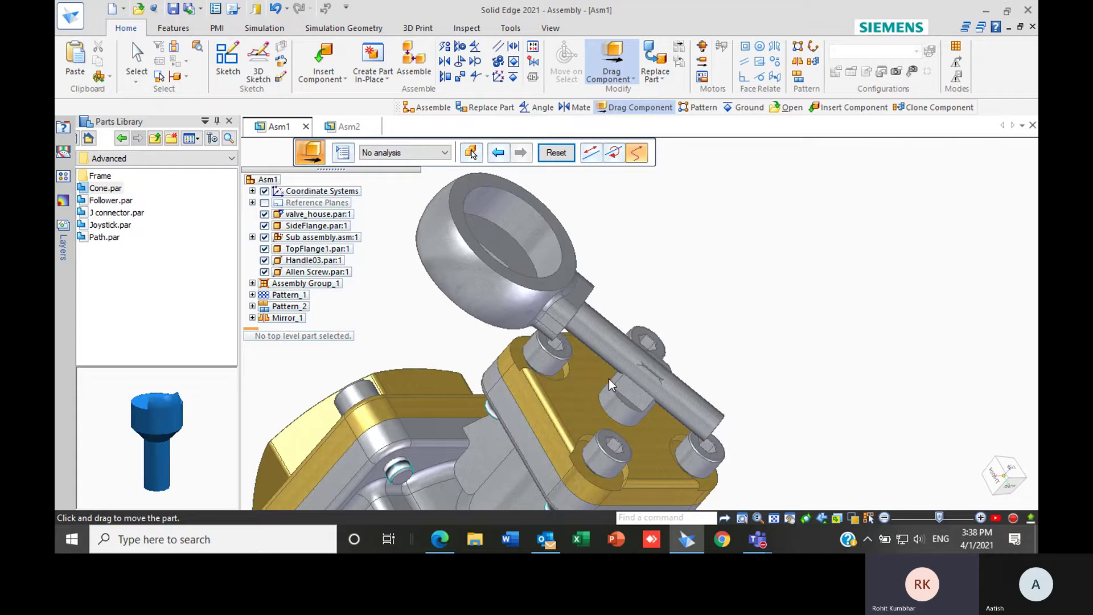
pyautogui.scroll(-3, 642, 386)
pyautogui.scroll(3, 640, 388)
pyautogui.scroll(-3, 641, 390)
pyautogui.moveTo(641, 389); pyautogui.dragTo(618, 370, button='middle')
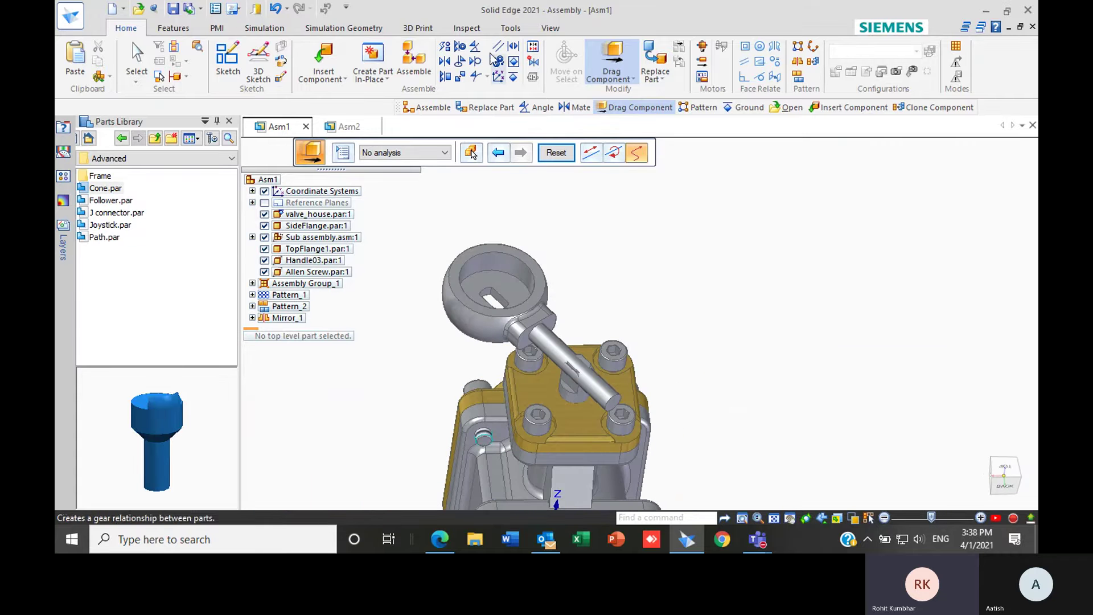
# - Try to align the rounded face of Handle03's slot with the valve stem using Assemble
pyautogui.click(414, 59)
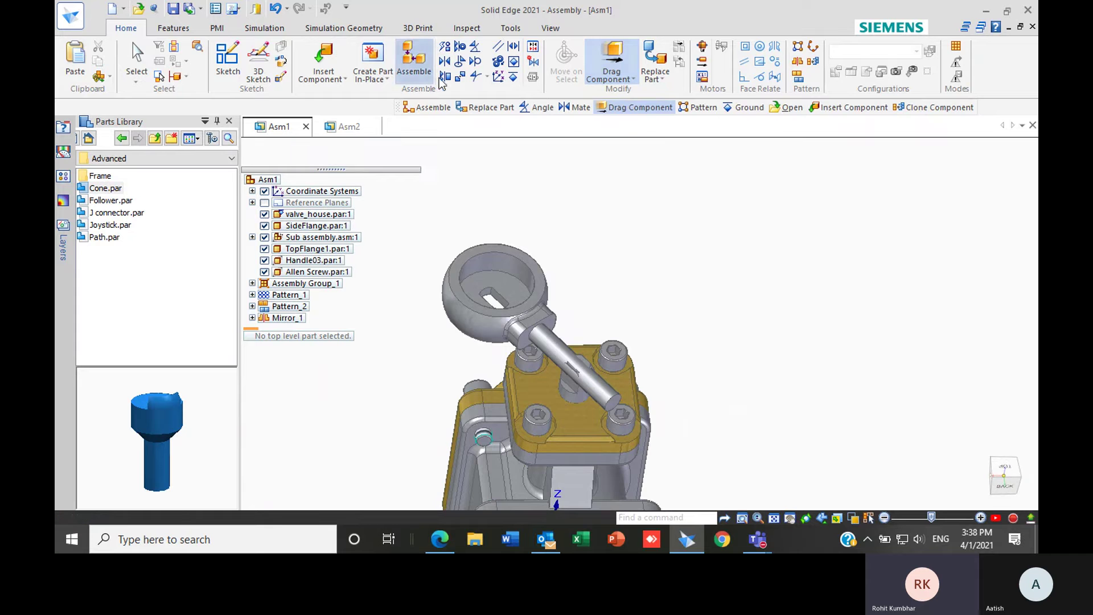
pyautogui.scroll(3, 490, 293)
pyautogui.click(479, 282)
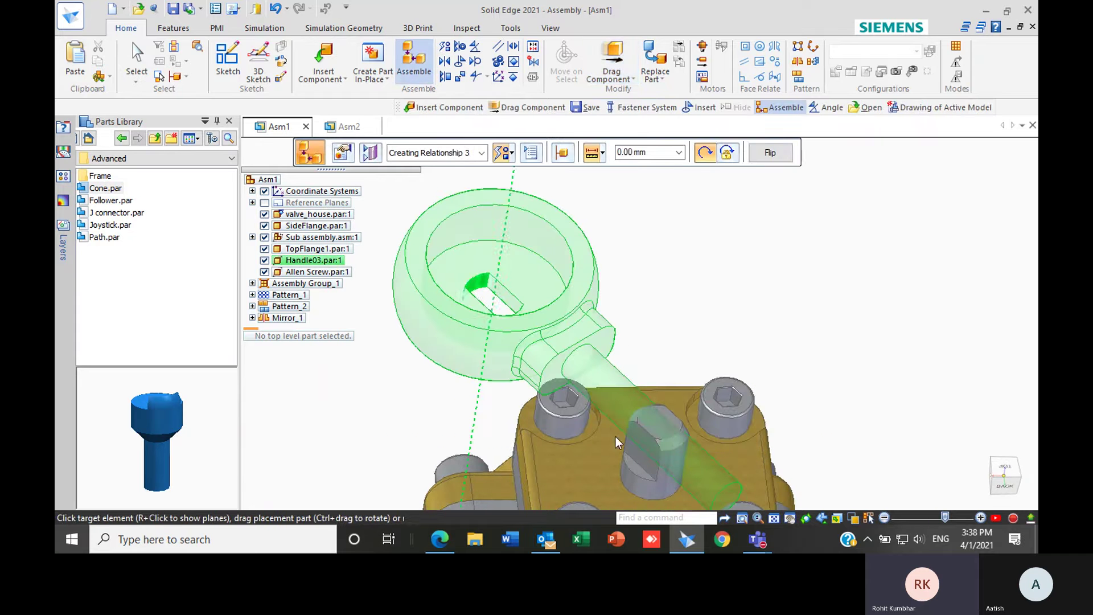
pyautogui.click(624, 433)
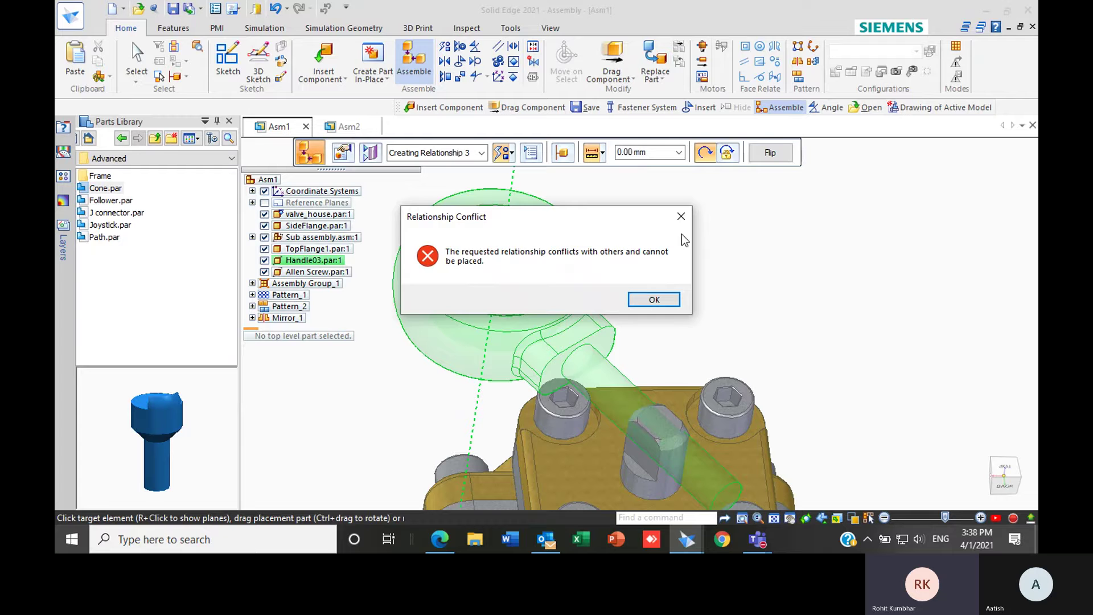
pyautogui.click(681, 215)
pyautogui.press('Escape')
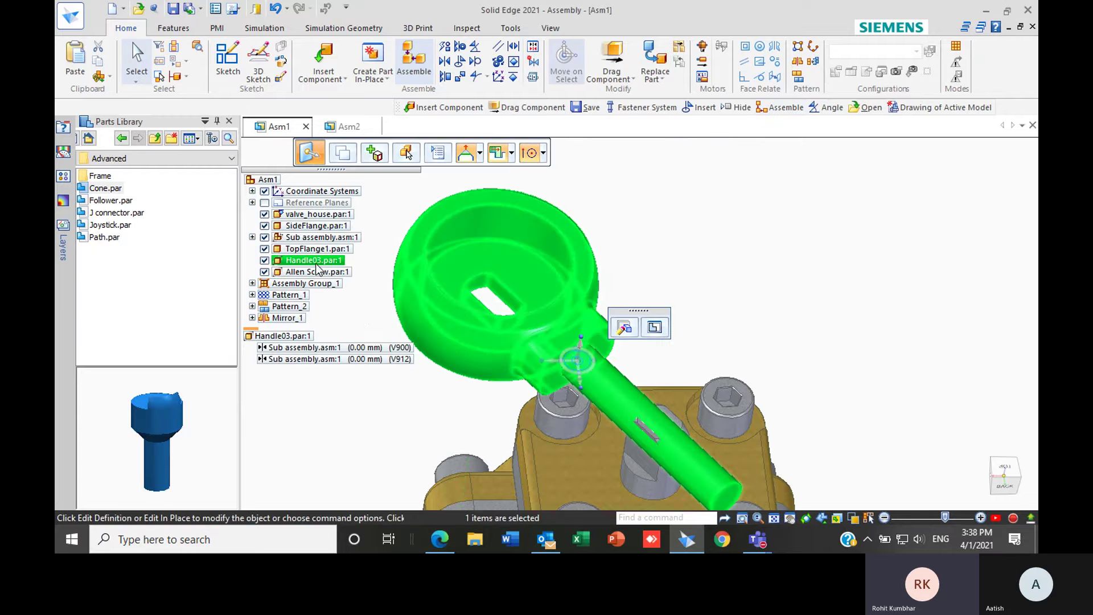
# - Delete both mate relationships, V900 and V912, between Handle03.par and Sub assembly.asm
pyautogui.click(338, 348)
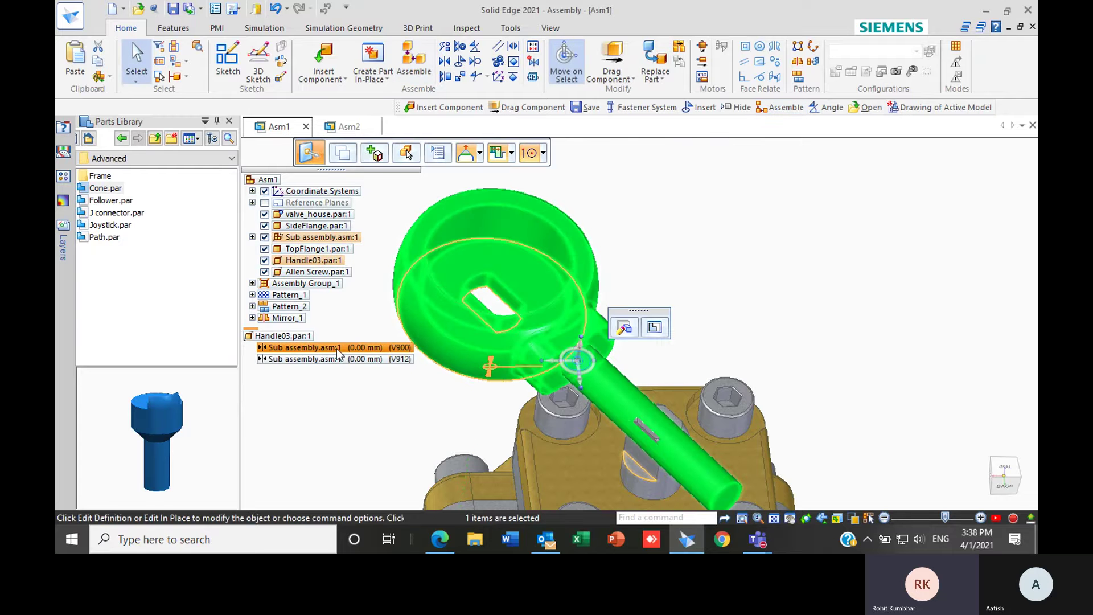
pyautogui.click(340, 360)
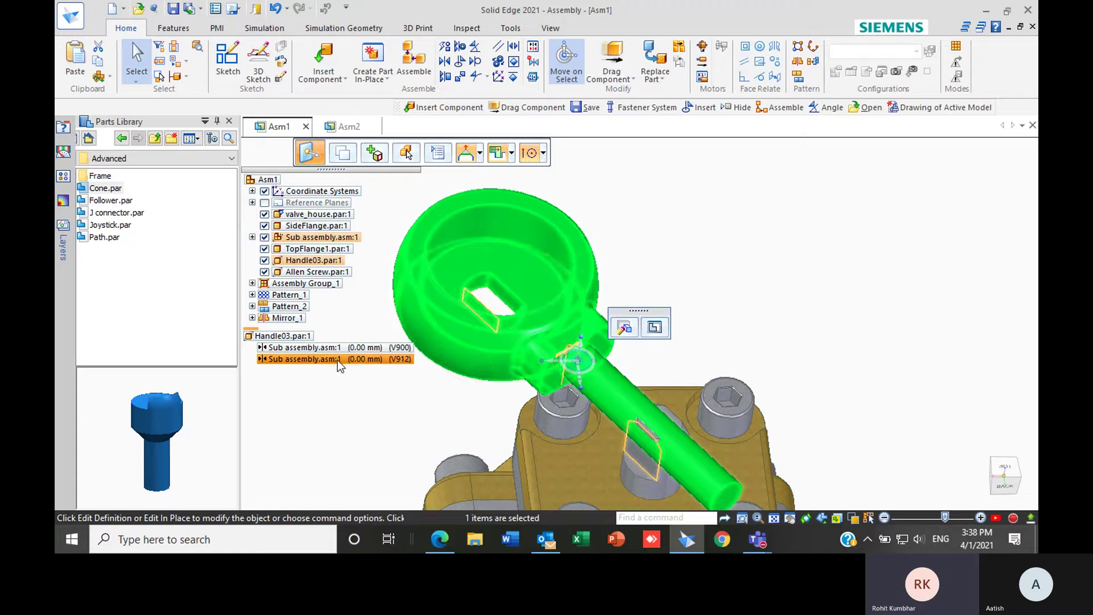
pyautogui.press('Escape')
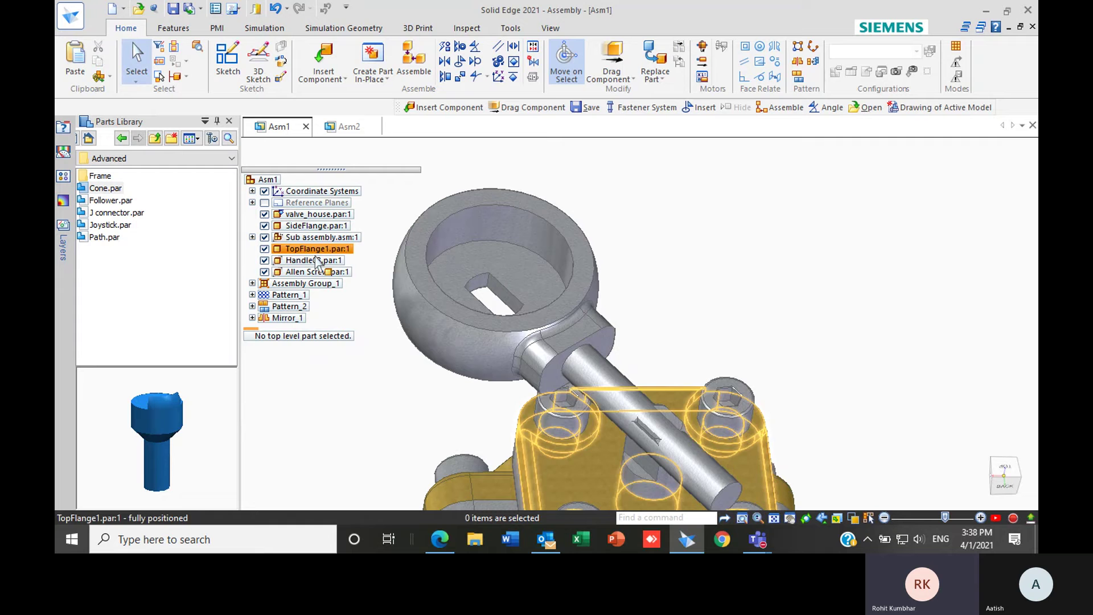
pyautogui.click(317, 260)
pyautogui.click(308, 349)
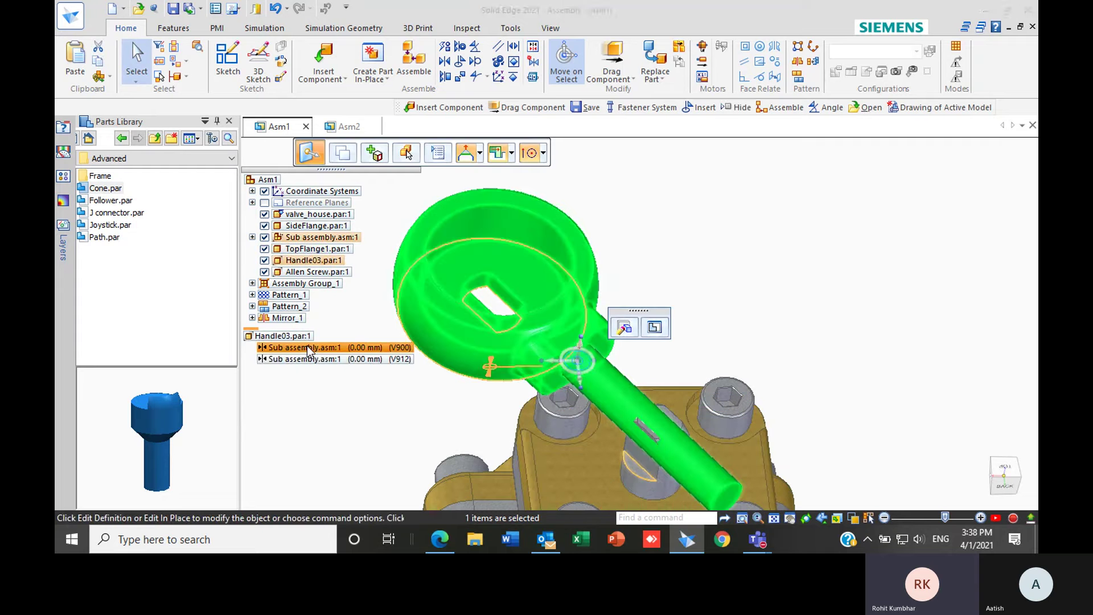
pyautogui.press('Delete')
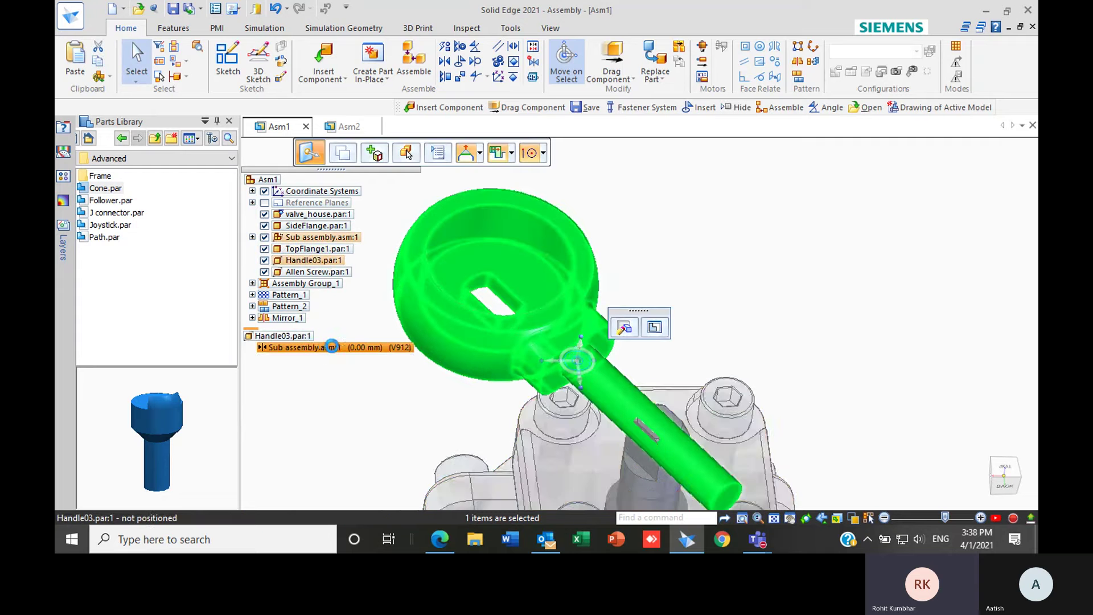
pyautogui.press('Delete')
pyautogui.click(723, 181)
# - Use Assemble to mate a flat side of Handle03's slot with the stem's flat and the handle's underside with the stem's shoulder
pyautogui.click(414, 59)
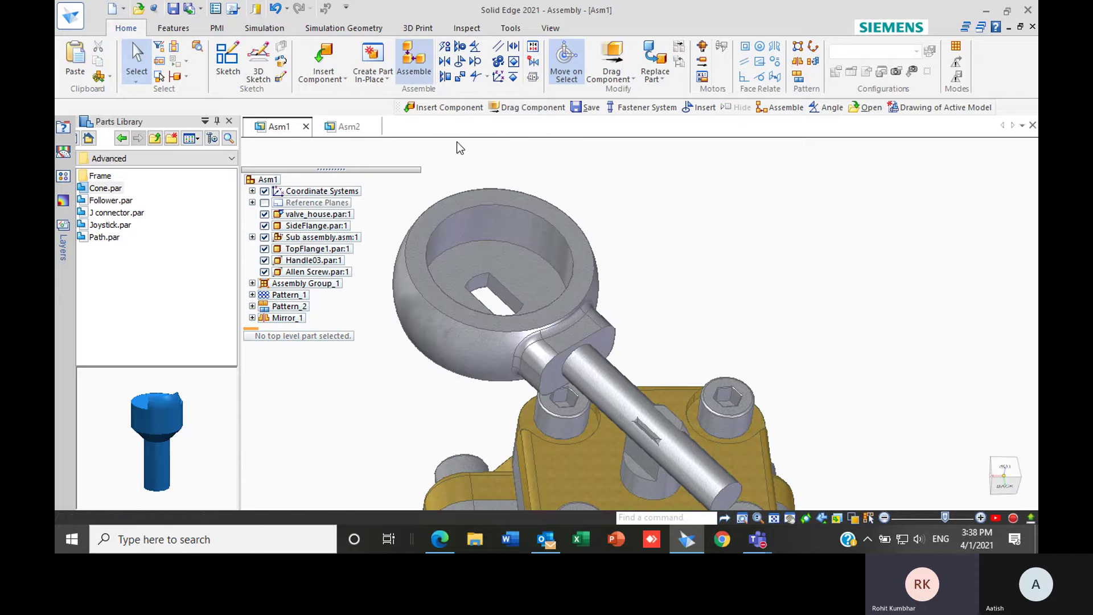
pyautogui.click(502, 296)
pyautogui.moveTo(797, 355); pyautogui.dragTo(683, 379, button='middle')
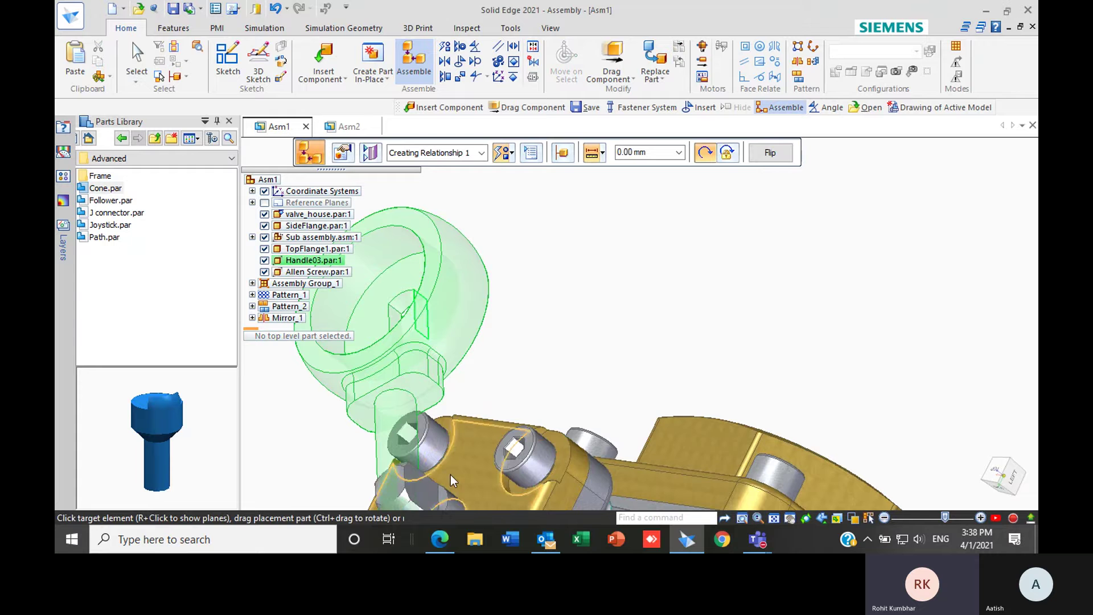
pyautogui.click(420, 484)
pyautogui.moveTo(508, 423); pyautogui.dragTo(658, 386, button='middle')
pyautogui.click(464, 352)
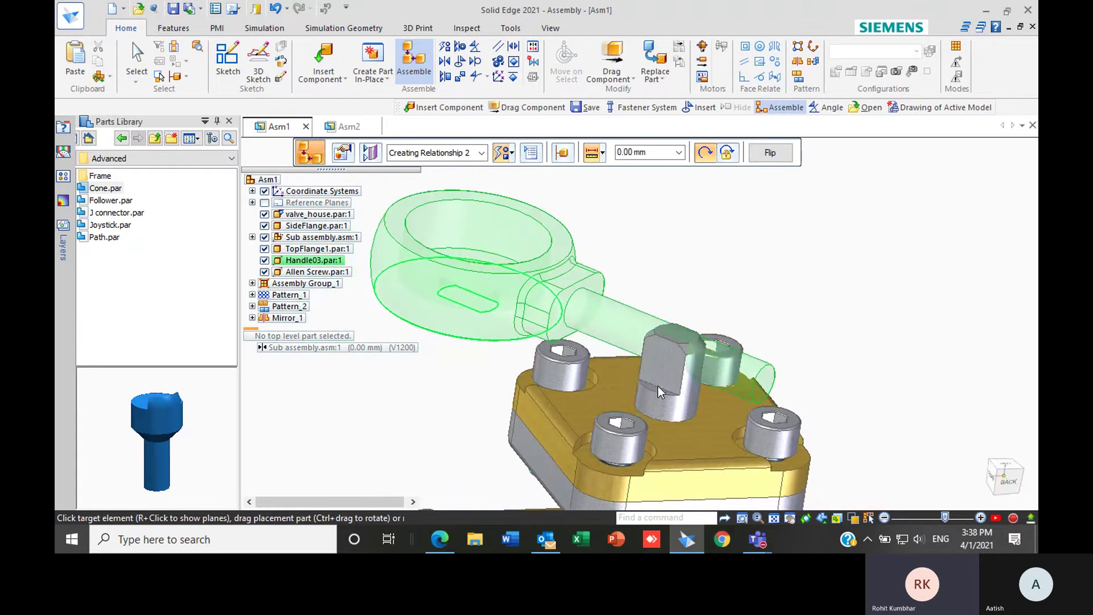
pyautogui.click(657, 388)
# - Try to align the rounded end face of Handle03's slot with the rounded face of the valve stem
pyautogui.moveTo(799, 329); pyautogui.dragTo(712, 364, button='middle')
pyautogui.click(434, 311)
pyautogui.click(600, 425)
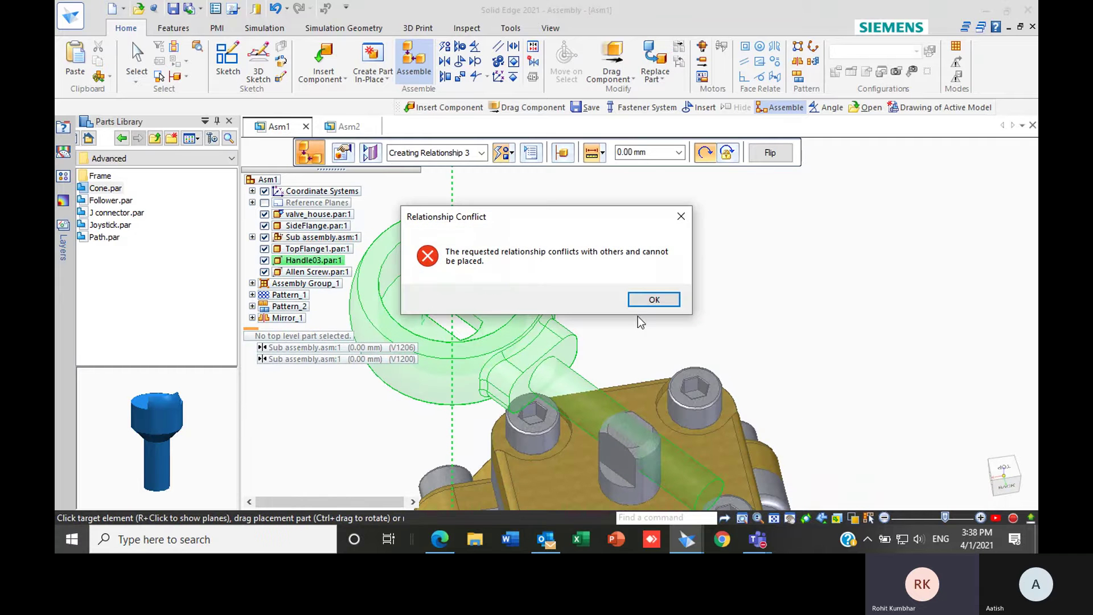
pyautogui.click(680, 217)
pyautogui.press('Escape')
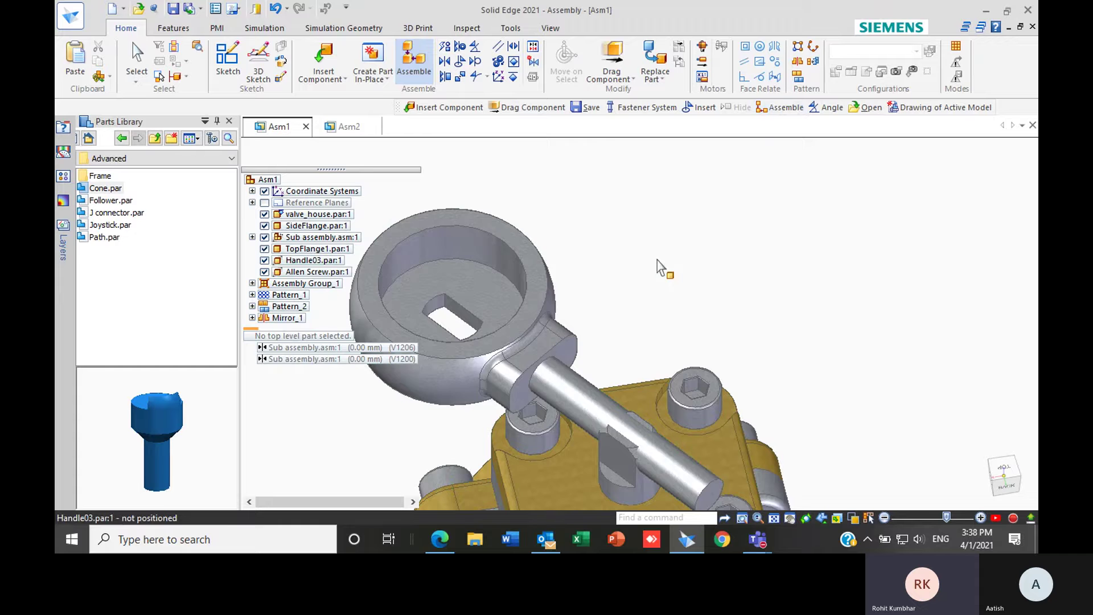
# - Move Handle03 away from the valve with Drag Component so that the stem is fully exposed
pyautogui.scroll(-4, 657, 273)
pyautogui.moveTo(763, 340); pyautogui.dragTo(657, 324, button='middle')
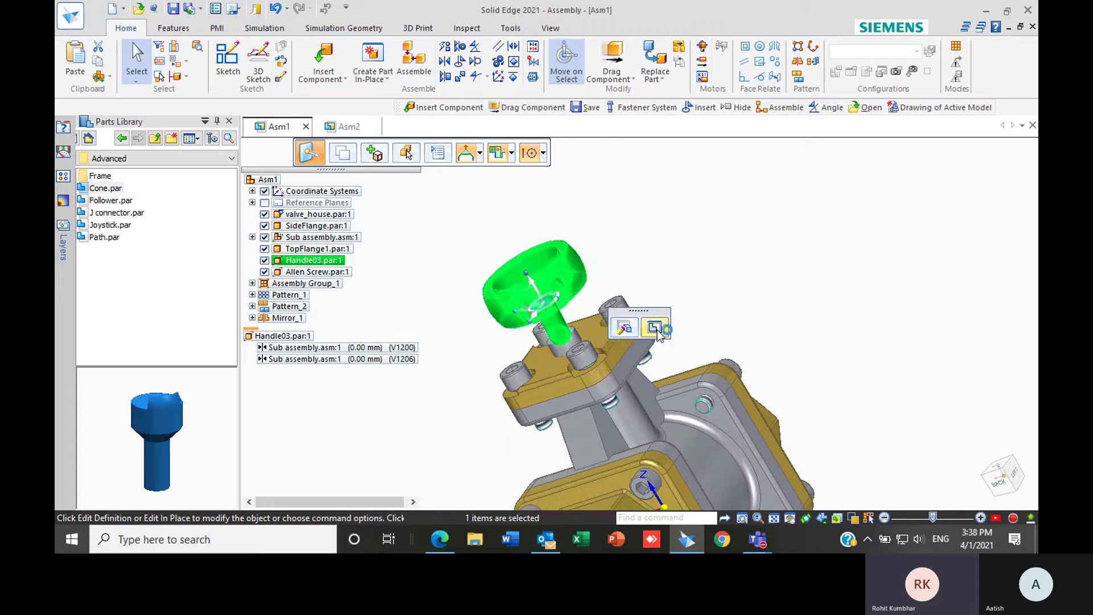
pyautogui.click(708, 326)
pyautogui.click(612, 55)
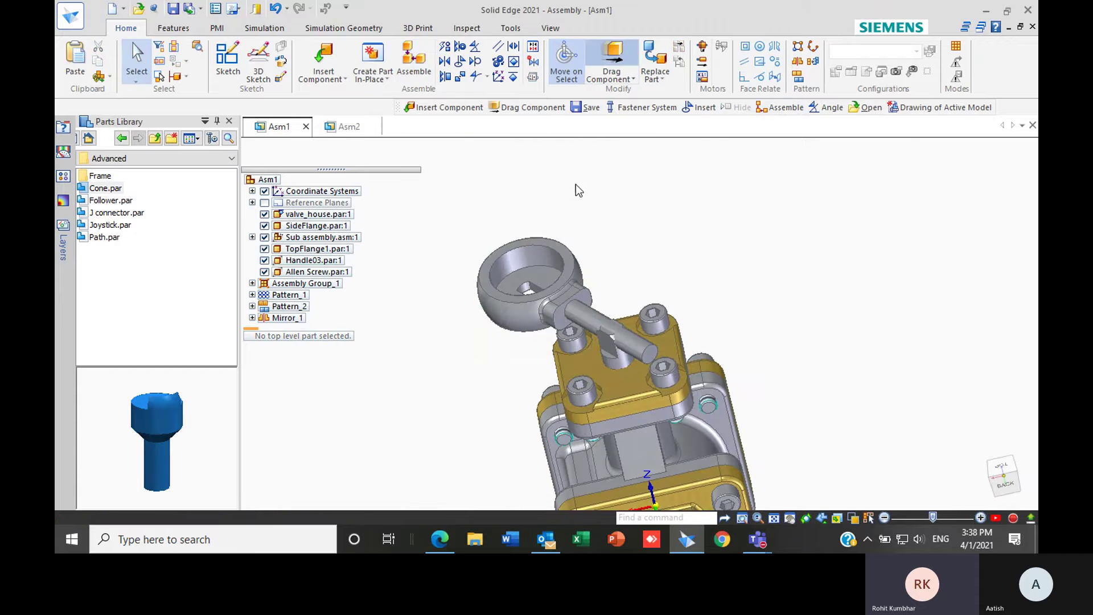
pyautogui.click(675, 180)
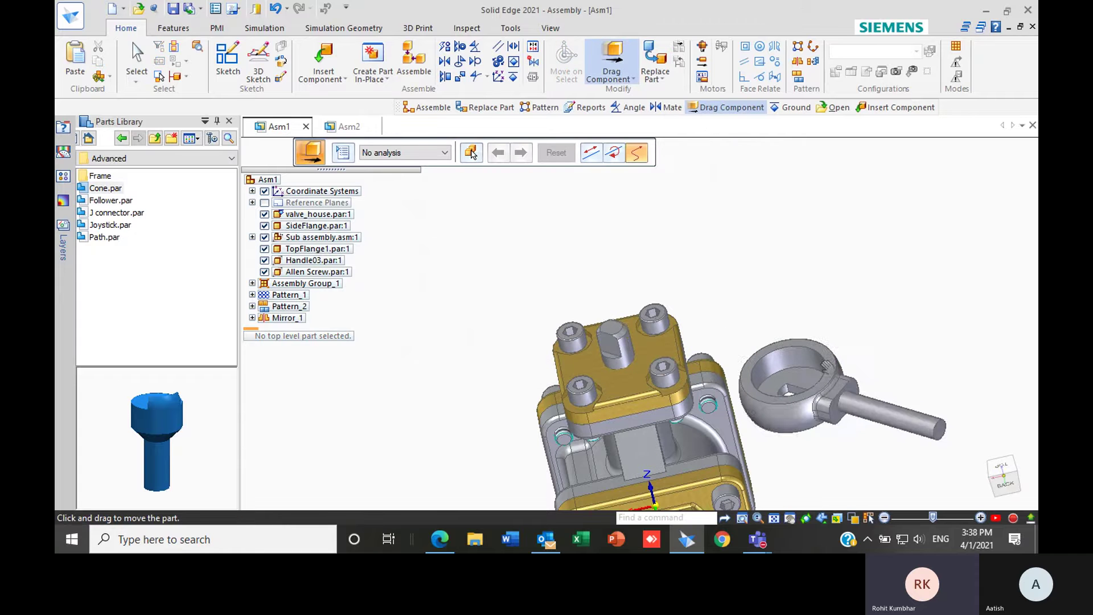
pyautogui.press('Escape')
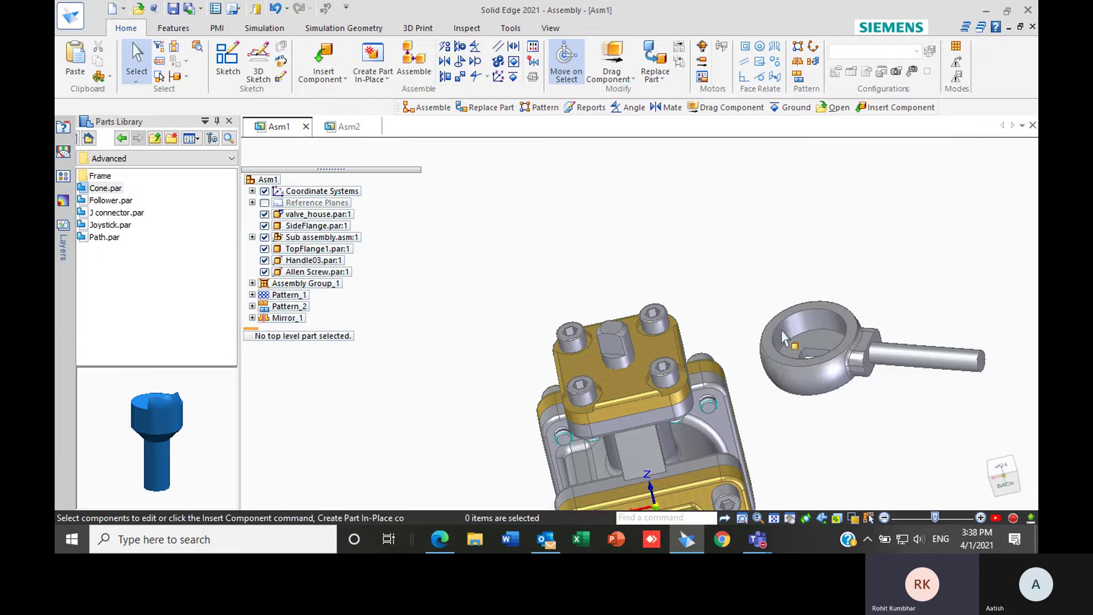
# - Delete the 0° to 90° range angle relationship between Sub assembly.asm and TopFlange1.par
pyautogui.click(320, 238)
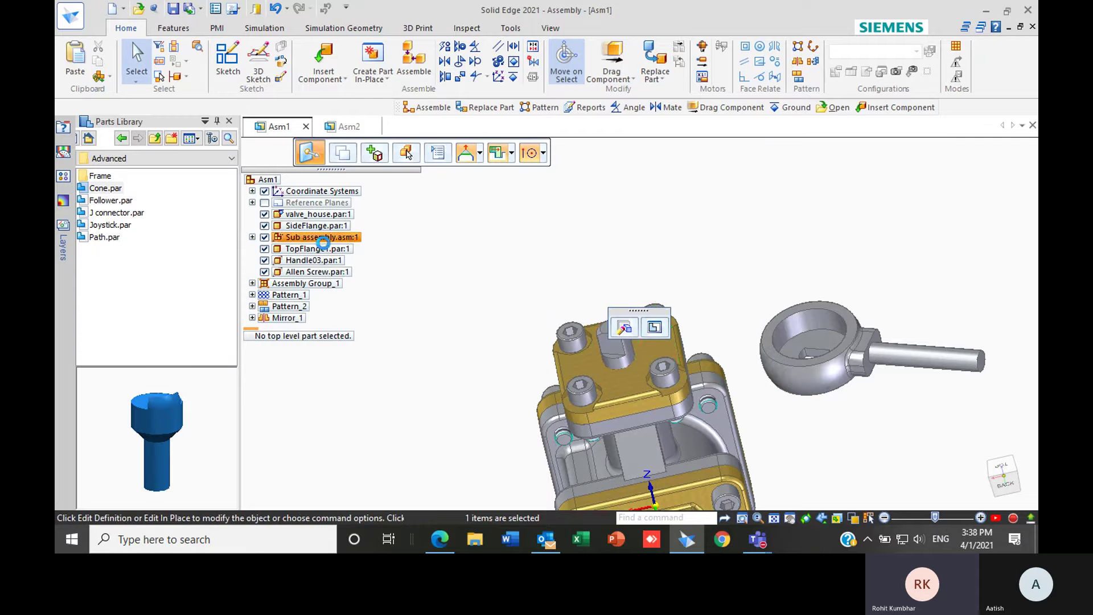
pyautogui.click(322, 383)
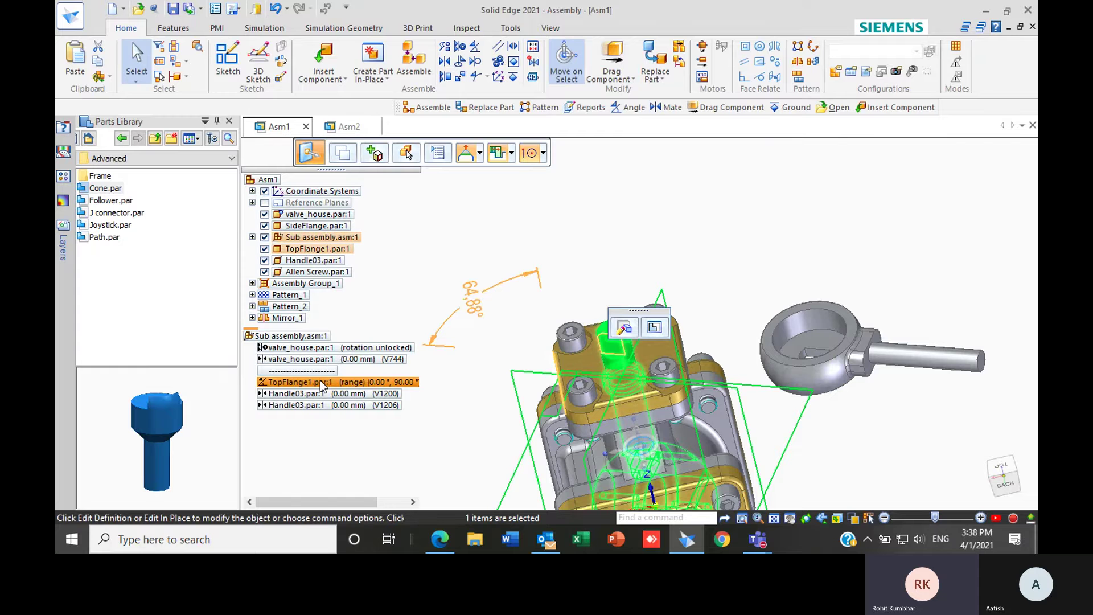
pyautogui.click(336, 384)
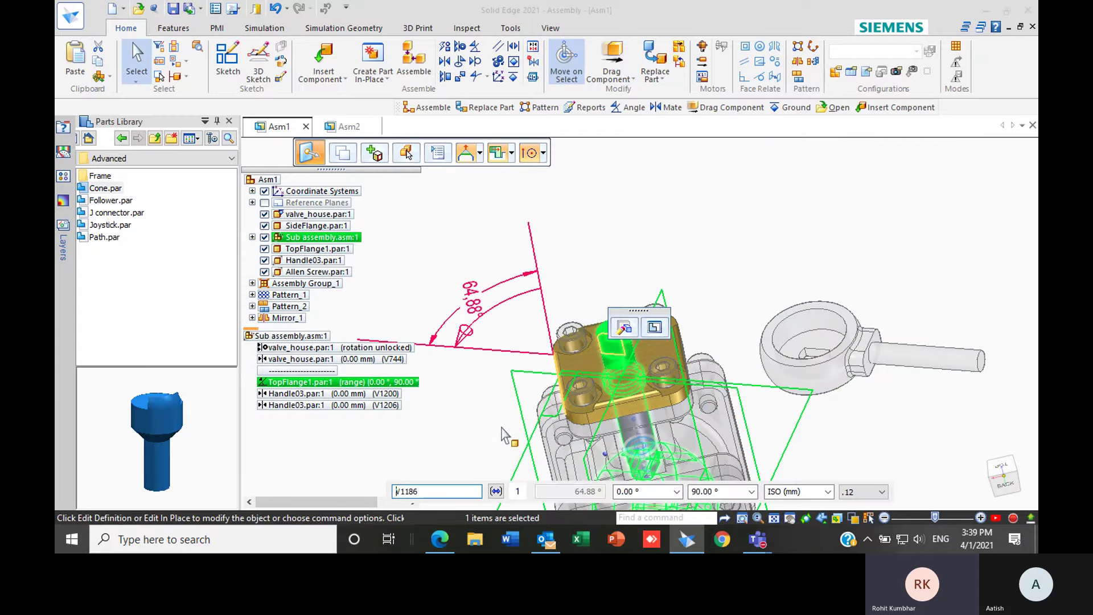
pyautogui.press('Delete')
pyautogui.click(504, 365)
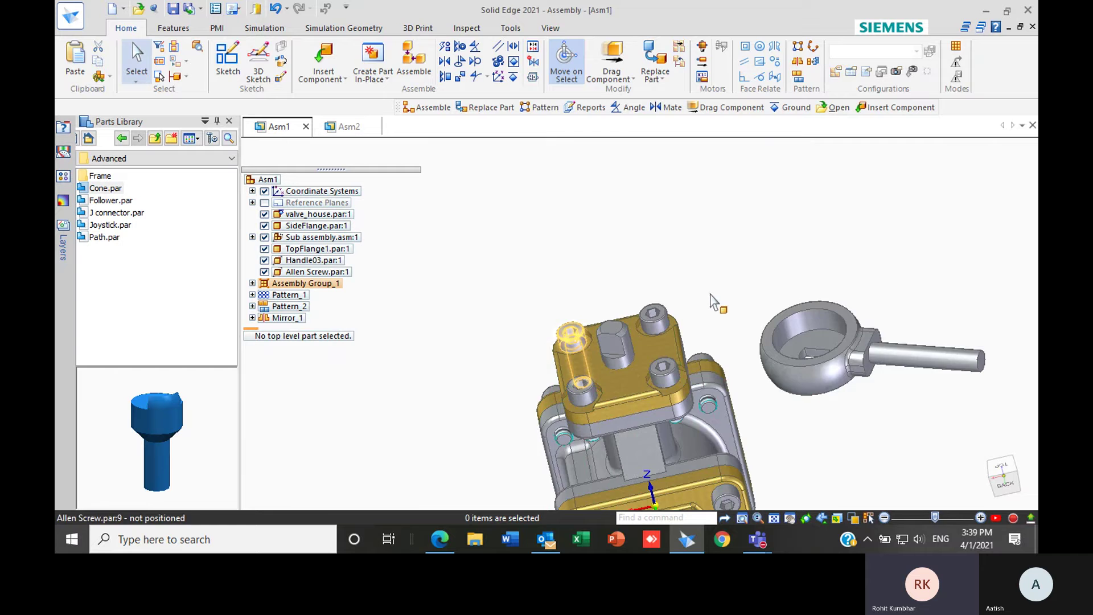
# - Mate Handle03's underside with the stem's shoulder again, and its slot's flat side with the flat of the stem
pyautogui.scroll(2, 811, 306)
pyautogui.scroll(-2, 720, 293)
pyautogui.scroll(3, 907, 354)
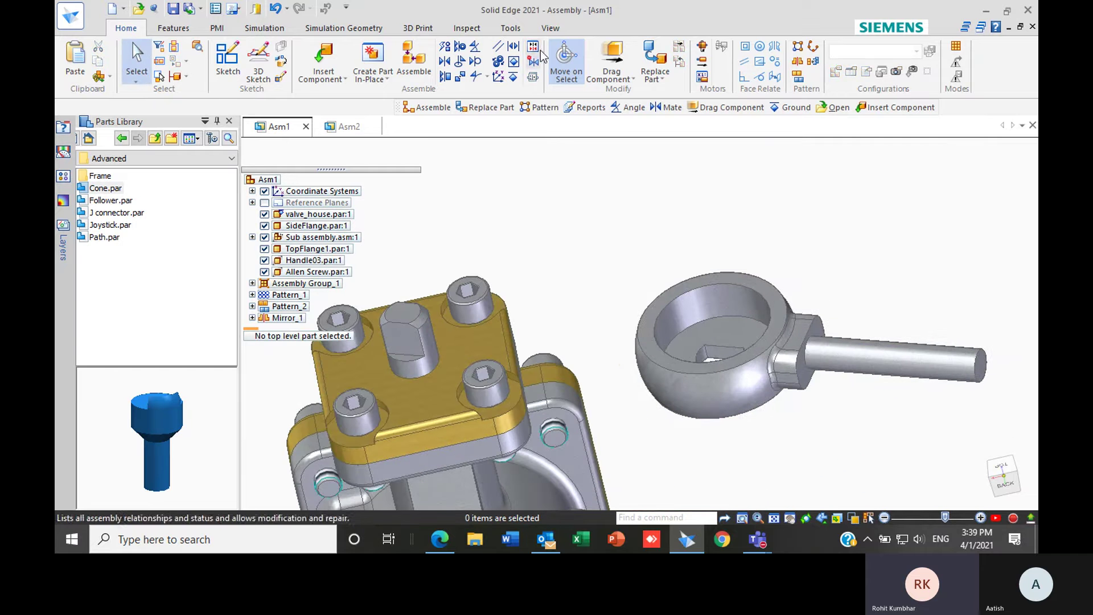
pyautogui.click(706, 351)
pyautogui.click(698, 438)
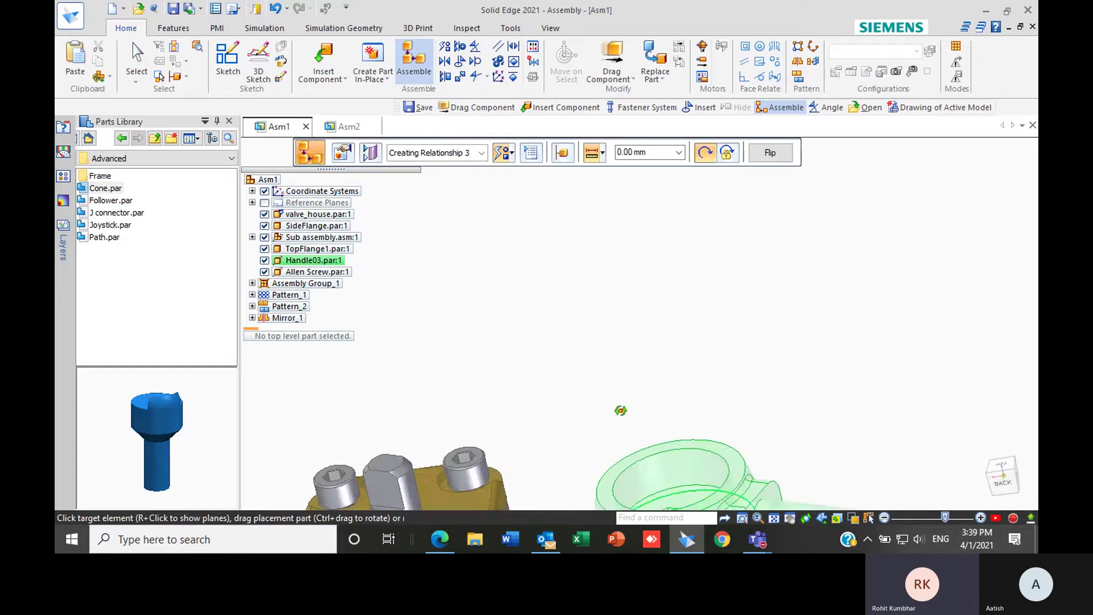
pyautogui.click(503, 457)
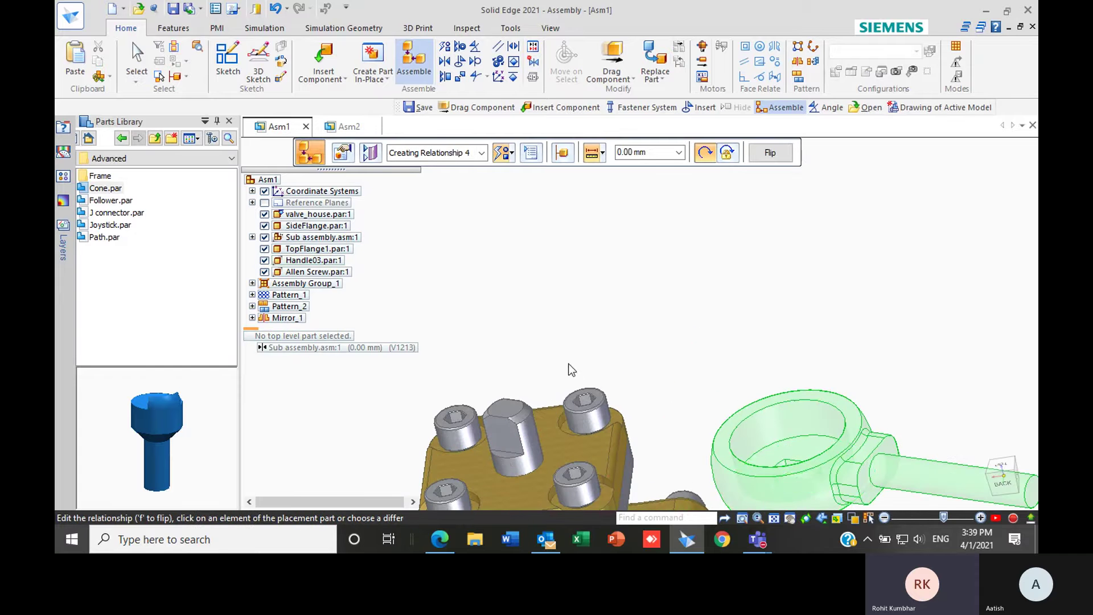
pyautogui.moveTo(702, 403); pyautogui.dragTo(697, 413, button='middle')
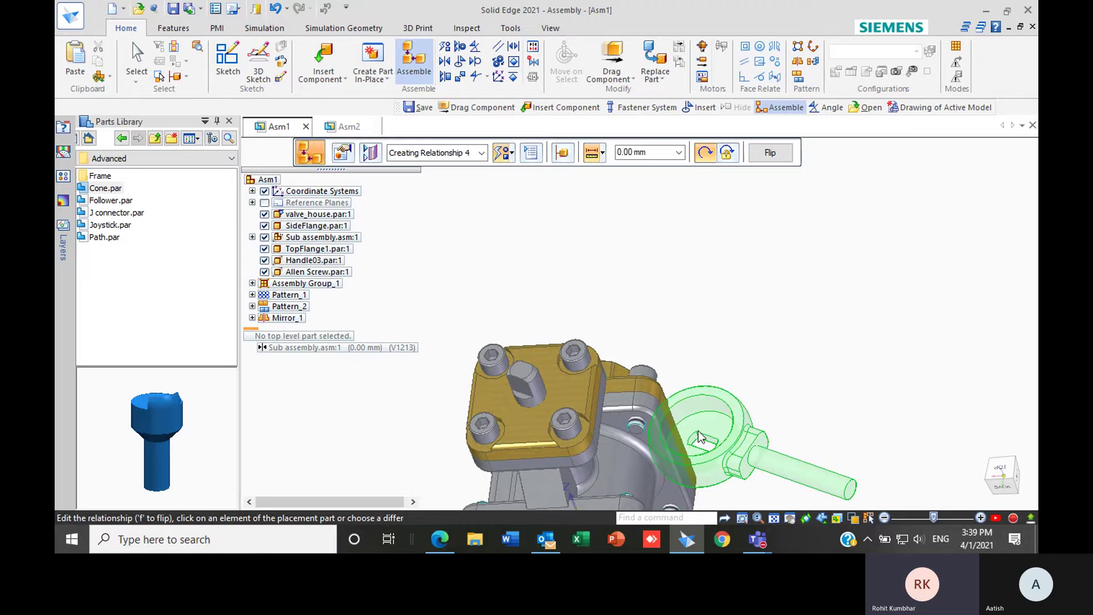
pyautogui.click(706, 444)
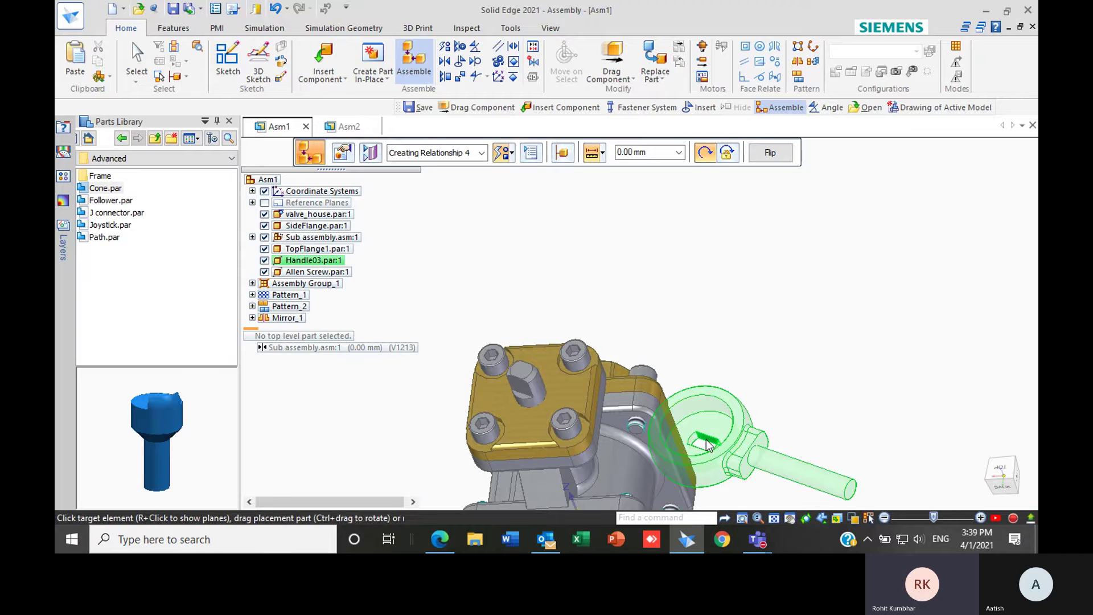
pyautogui.moveTo(529, 430); pyautogui.dragTo(545, 393, button='middle')
pyautogui.click(529, 369)
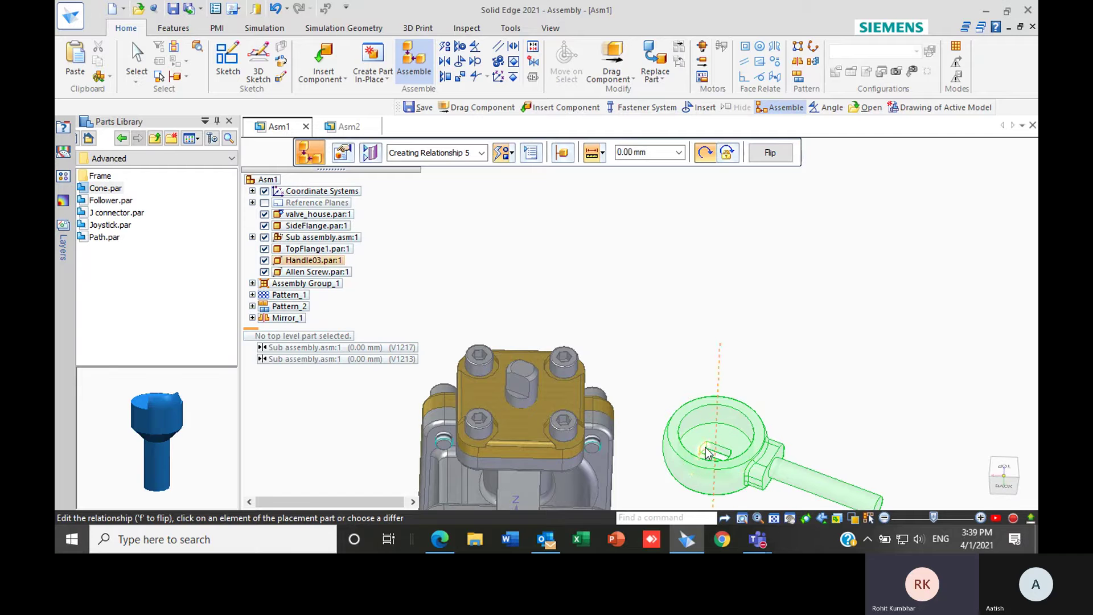
# - Try again to align the rounded face of Handle03's slot with the valve stem, then leave Assemble
pyautogui.click(706, 453)
pyautogui.click(507, 381)
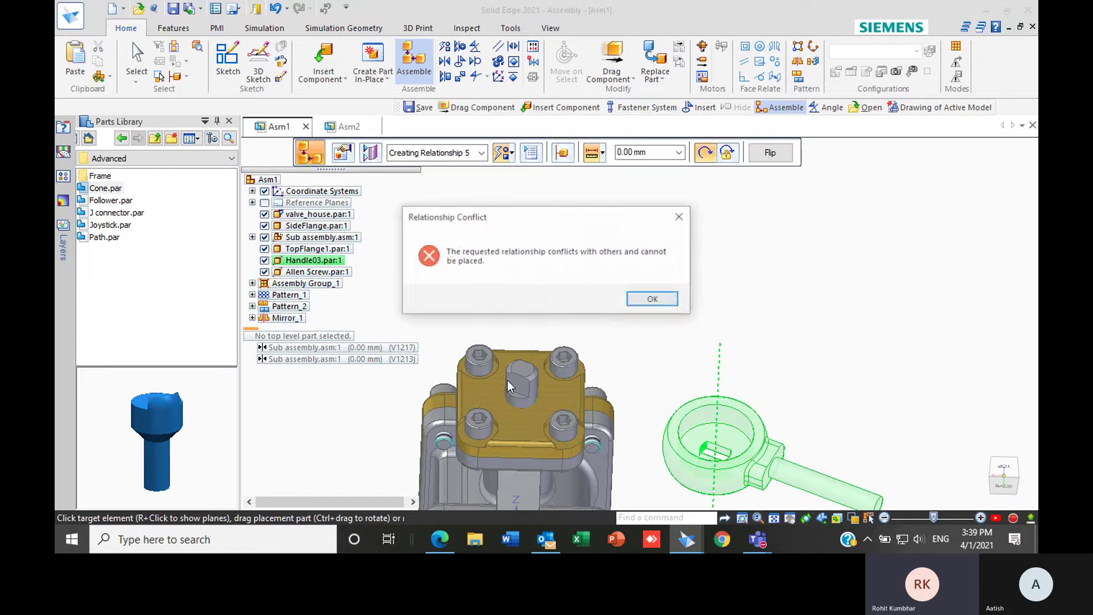
pyautogui.click(654, 300)
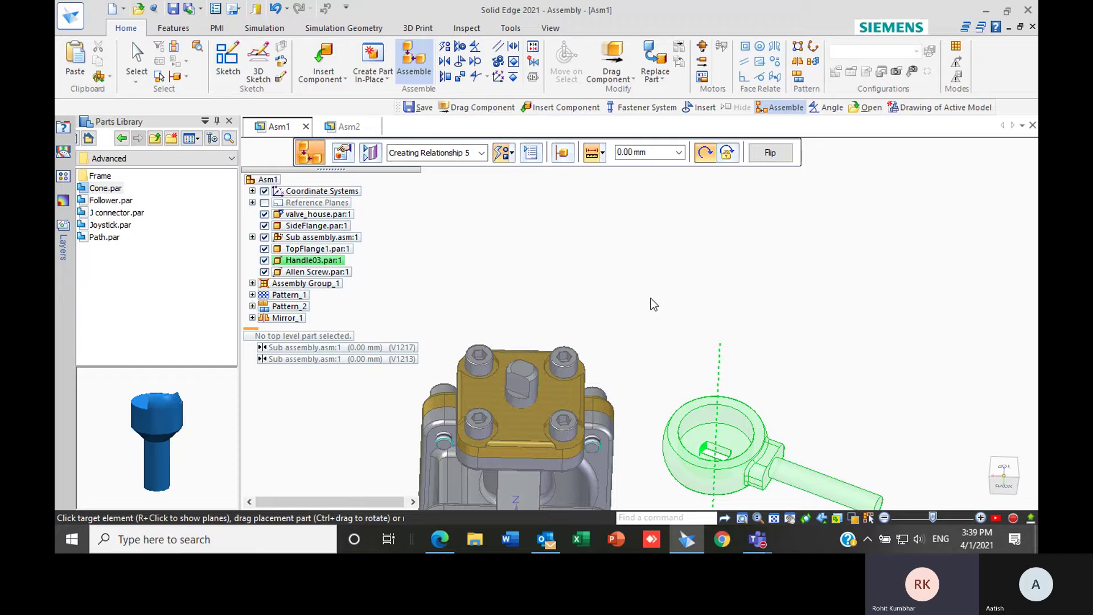
pyautogui.press('Escape')
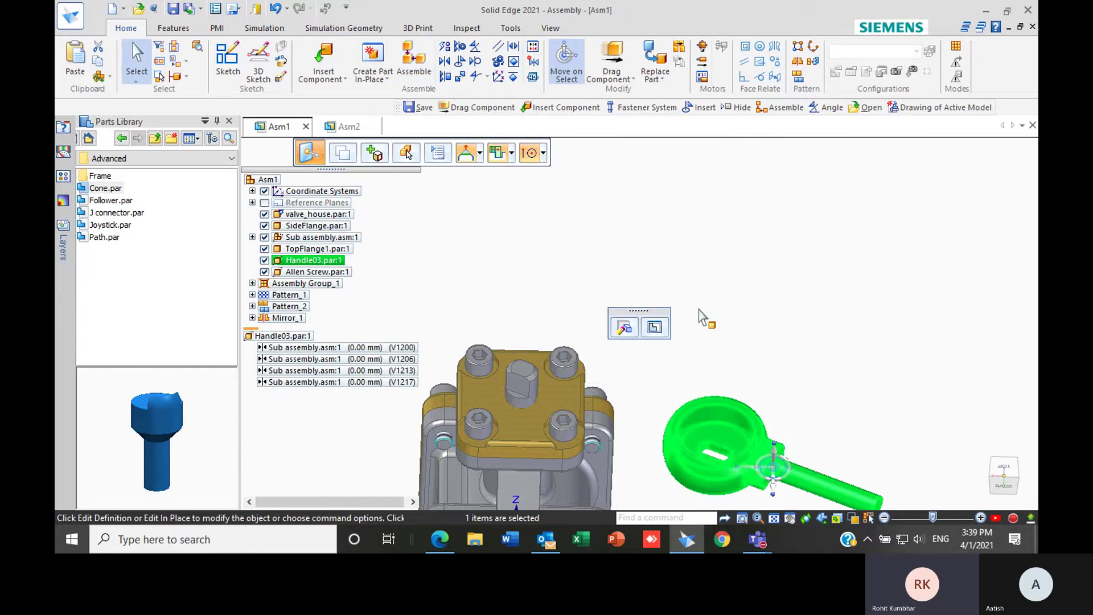
# - Undo the Handle03 changes back past the part replacement to restore Handle01.par in the assembly
pyautogui.press('Escape')
pyautogui.hotkey('ctrl', 'z')
pyautogui.hotkey('ctrl', 'z')
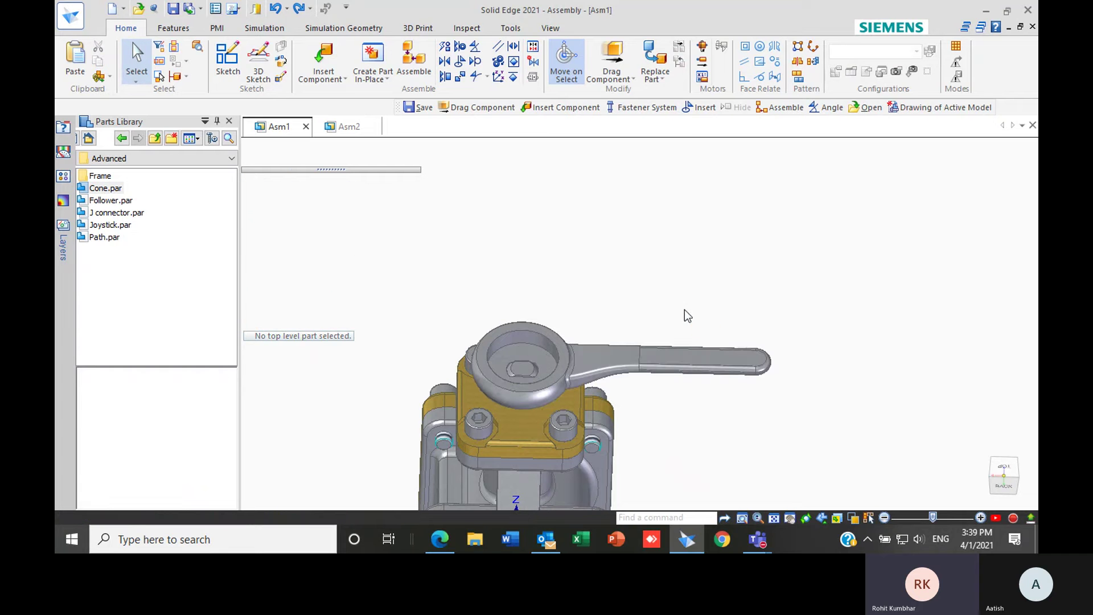
# - Delete the failing V912 mate relationship between Handle01.par and Sub assembly.asm
pyautogui.scroll(5, 598, 287)
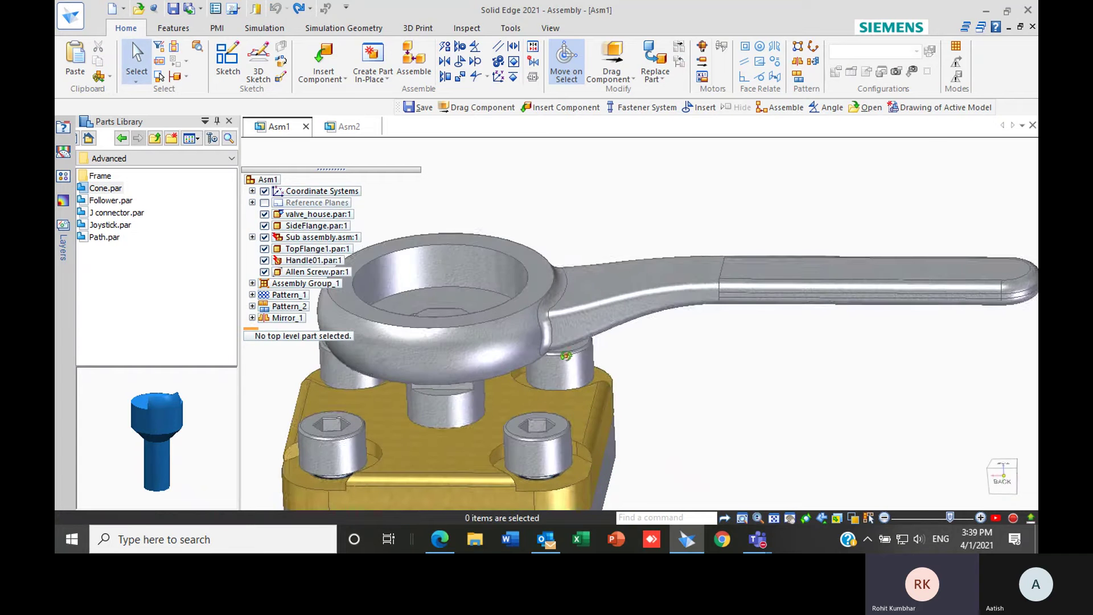
pyautogui.scroll(-3, 577, 276)
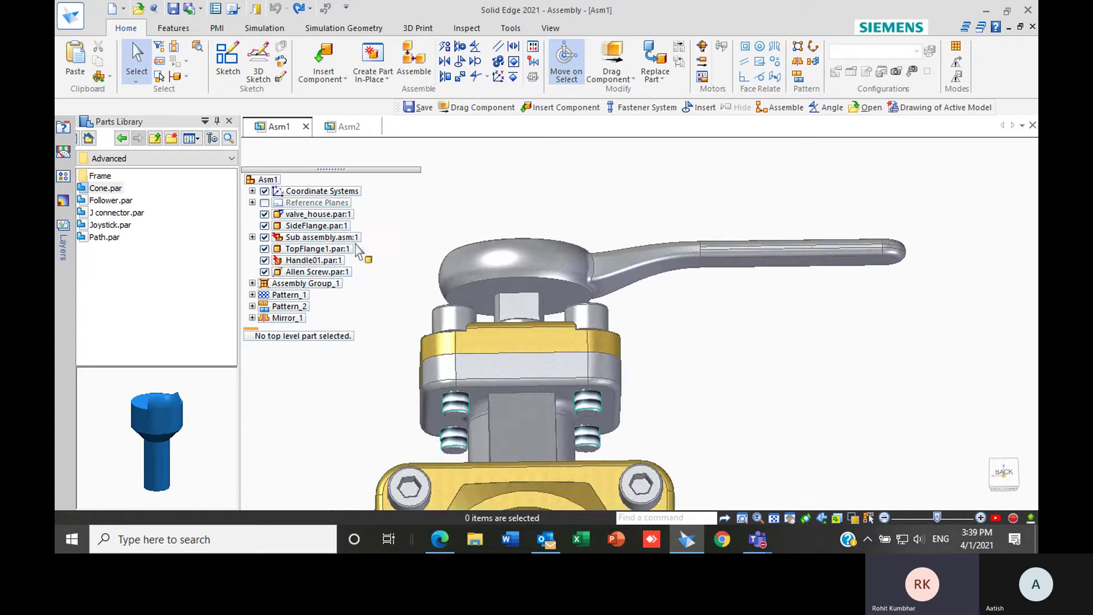
pyautogui.click(317, 260)
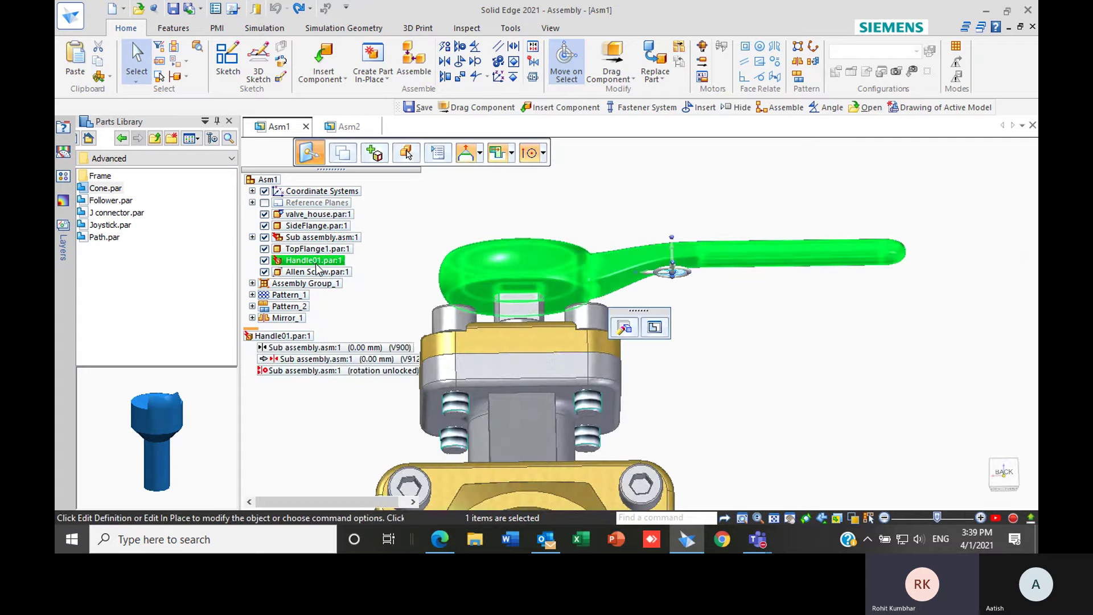
pyautogui.rightClick(320, 372)
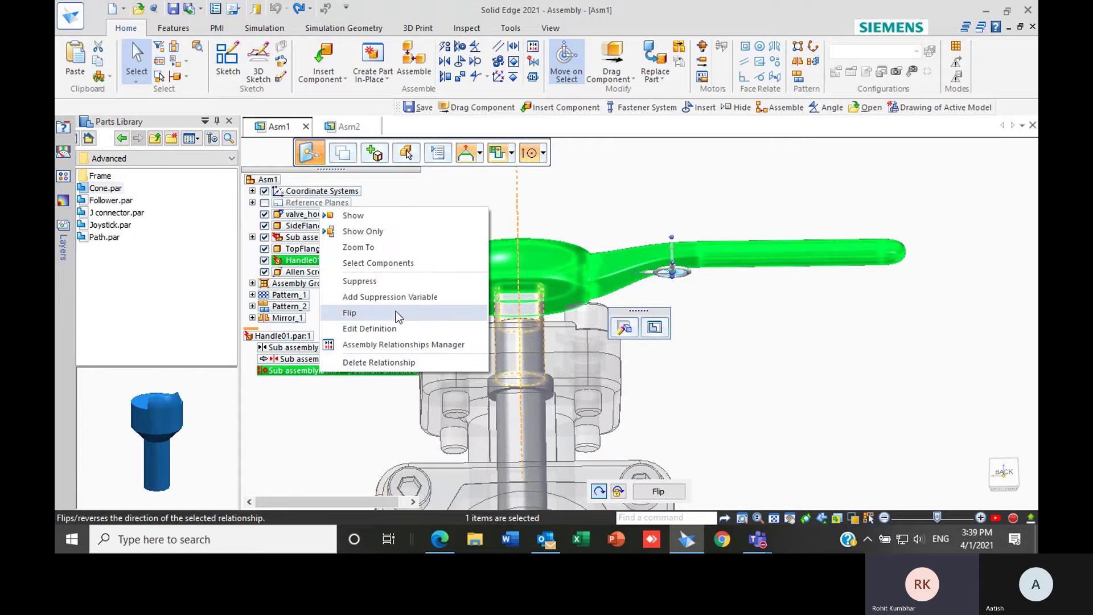
pyautogui.click(358, 383)
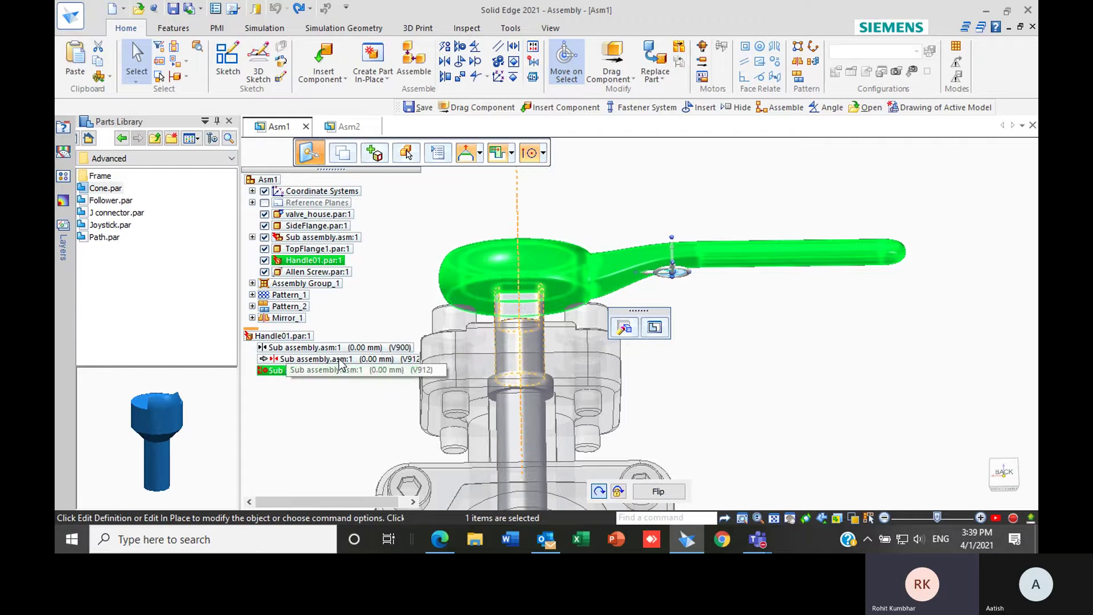
pyautogui.click(339, 359)
pyautogui.rightClick(339, 358)
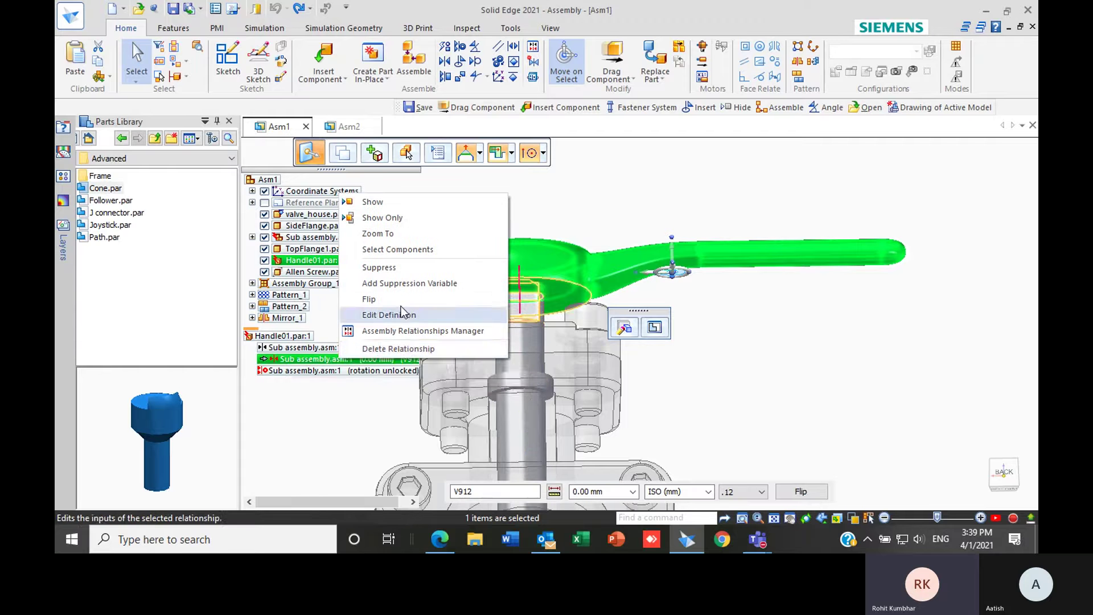
pyautogui.click(385, 349)
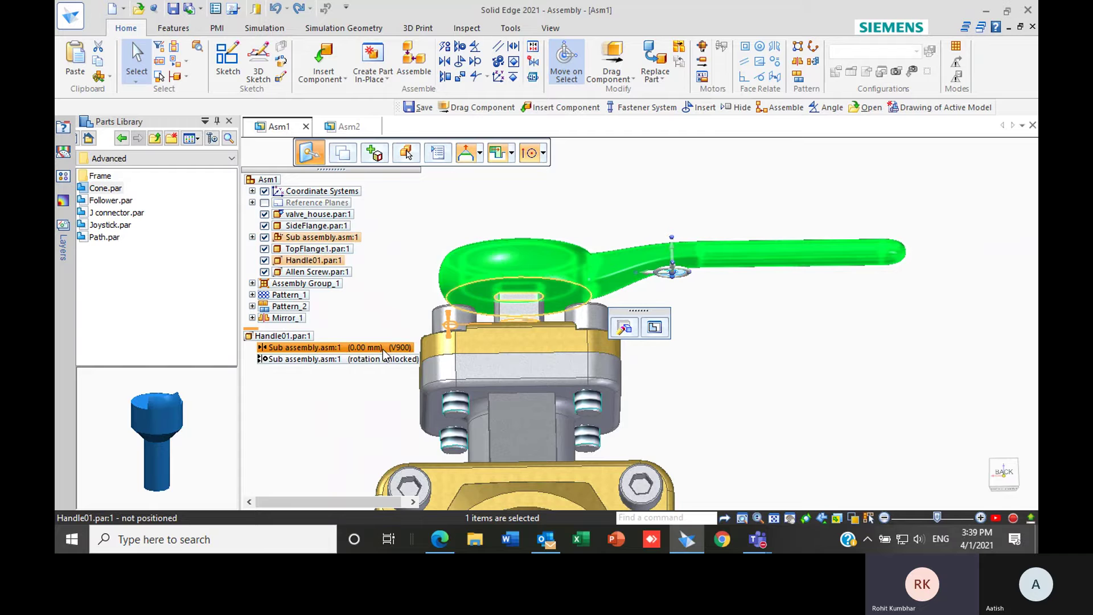
# - Mate the underside of Handle01 with the shoulder of the valve stem, then leave Assemble
pyautogui.click(350, 359)
pyautogui.click(733, 211)
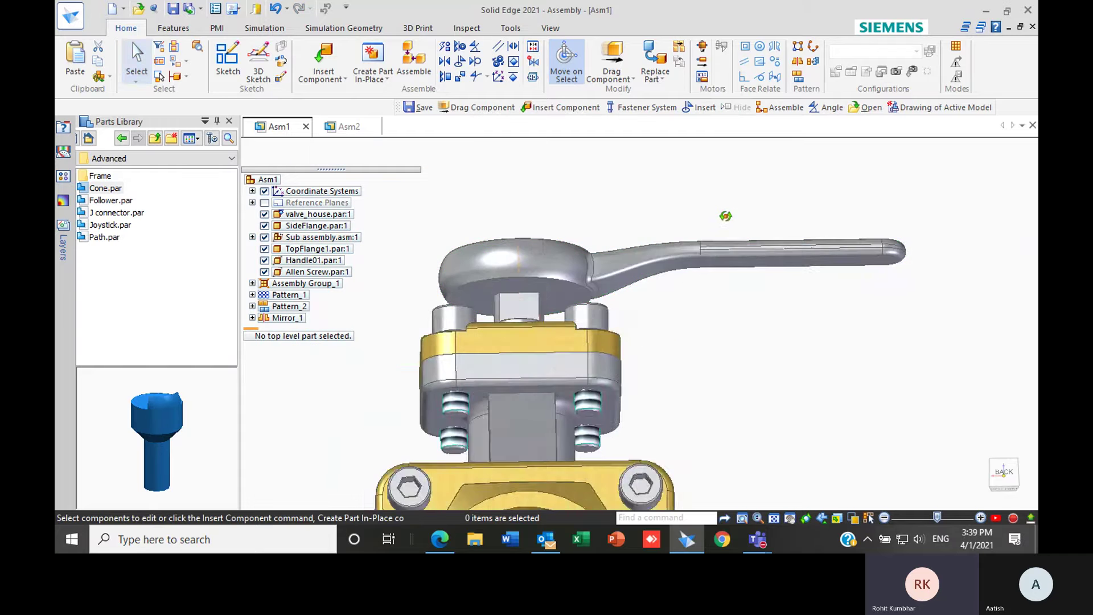
pyautogui.moveTo(706, 272); pyautogui.dragTo(675, 129, button='middle')
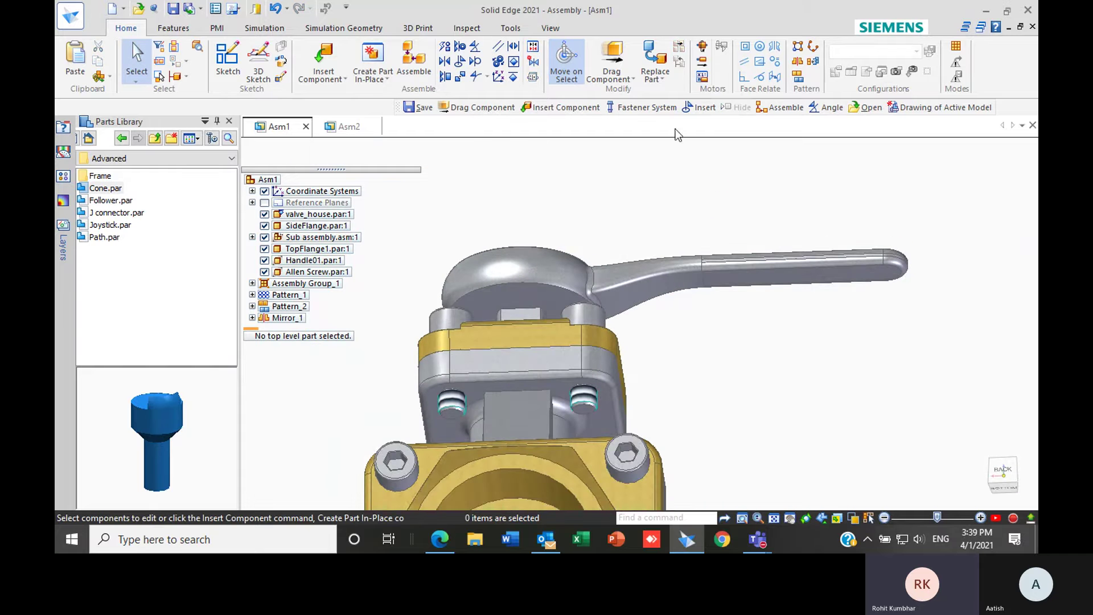
pyautogui.click(404, 58)
pyautogui.click(500, 296)
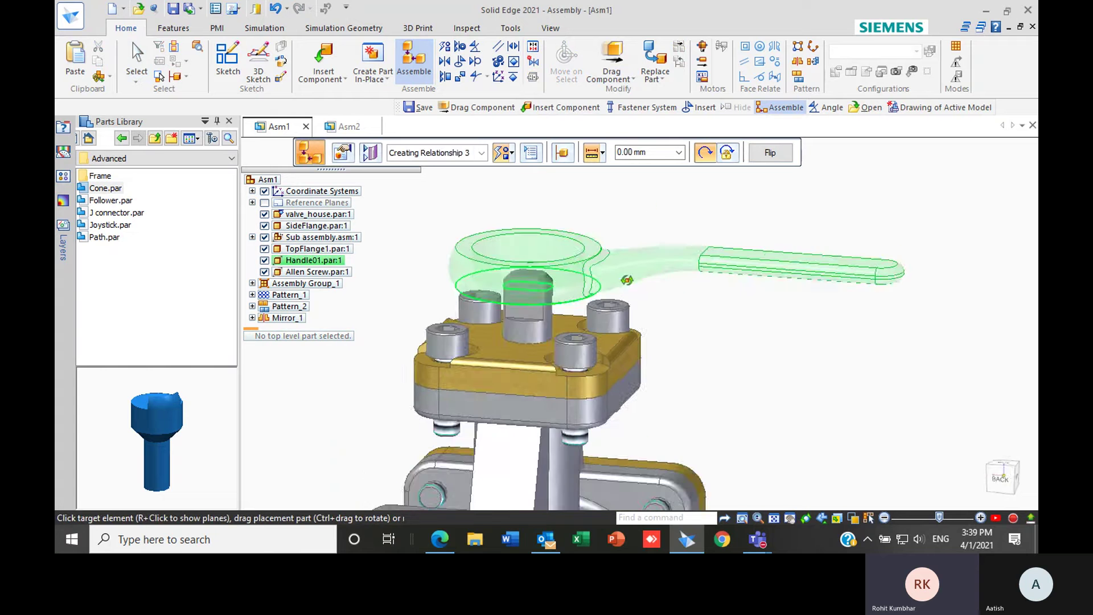
pyautogui.click(526, 325)
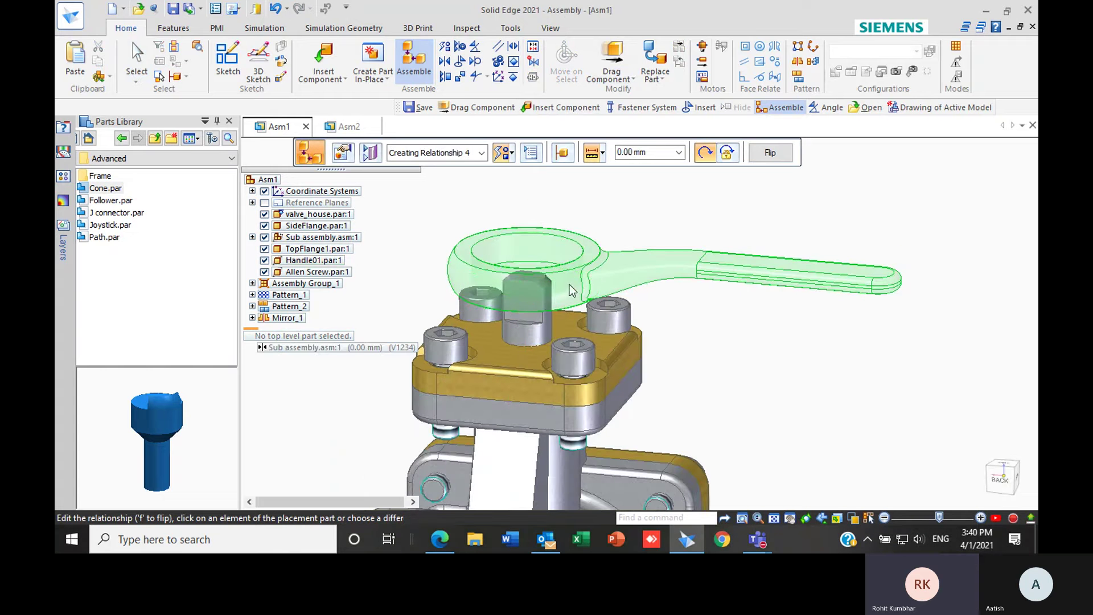
pyautogui.moveTo(627, 265); pyautogui.dragTo(595, 218, button='middle')
pyautogui.press('Escape')
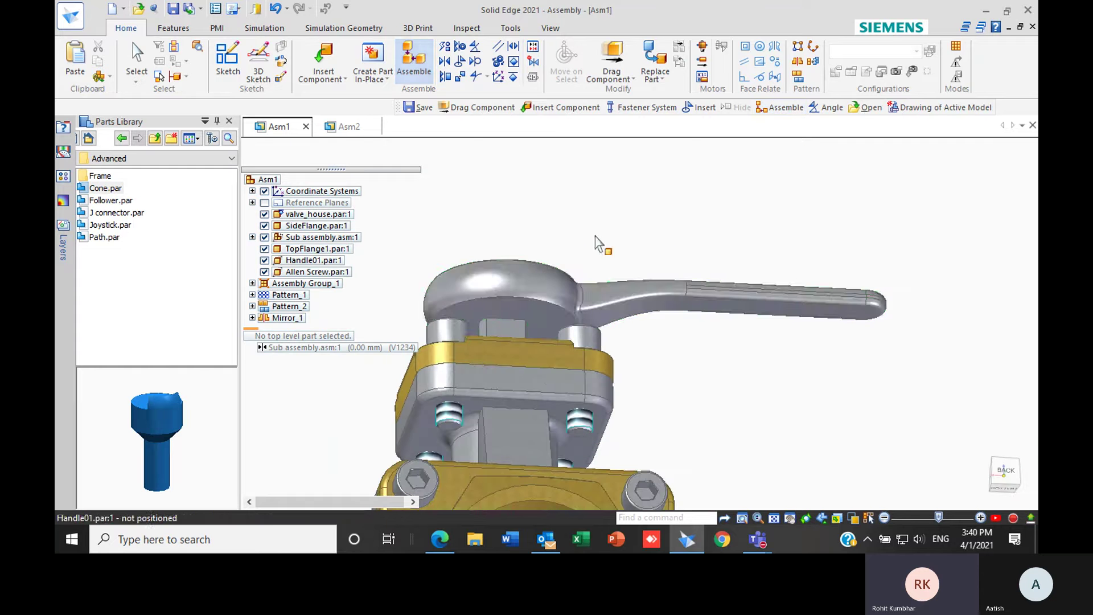
# - Delete the Handle01 part from the valve assembly
pyautogui.click(639, 296)
pyautogui.moveTo(639, 284); pyautogui.dragTo(643, 297, button='middle')
pyautogui.press('Escape')
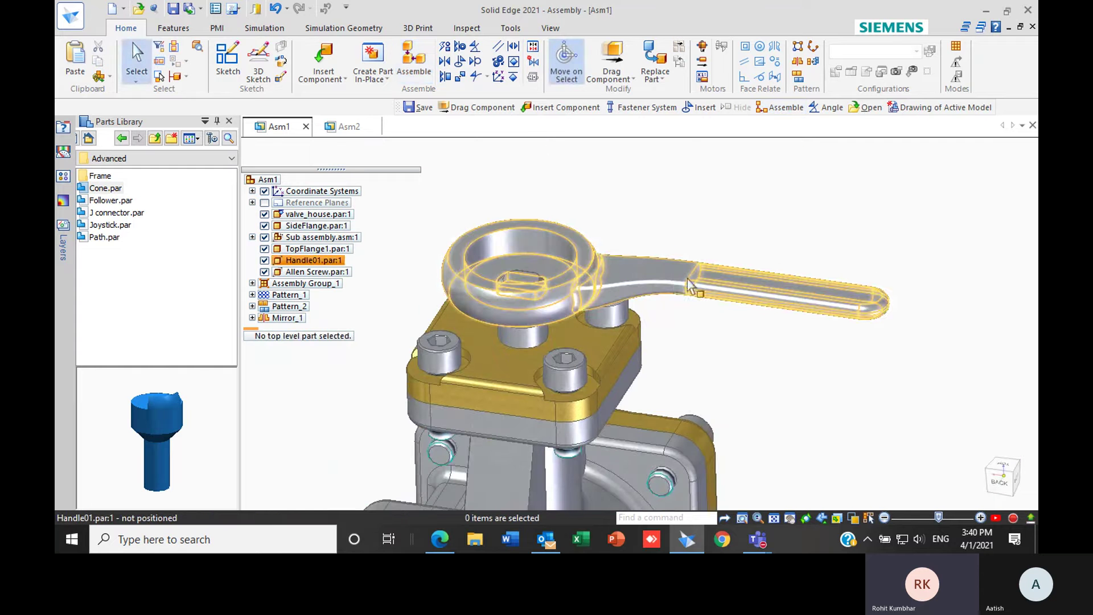
pyautogui.click(652, 290)
pyautogui.press('Delete')
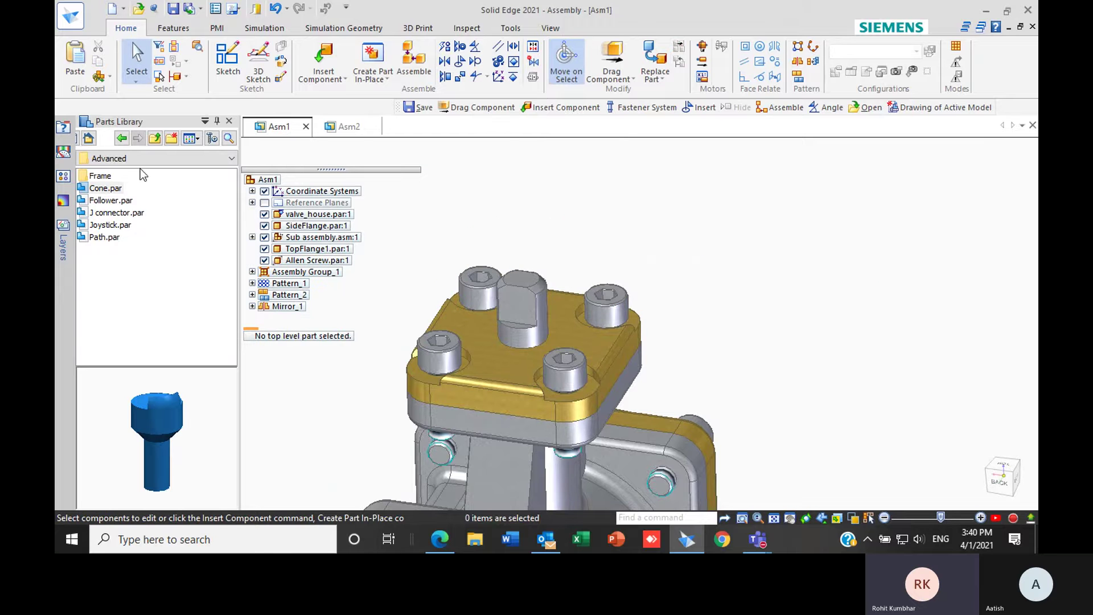
# - Insert Handle01.par from the Valve folder of the parts library beside the valve stem
pyautogui.click(155, 139)
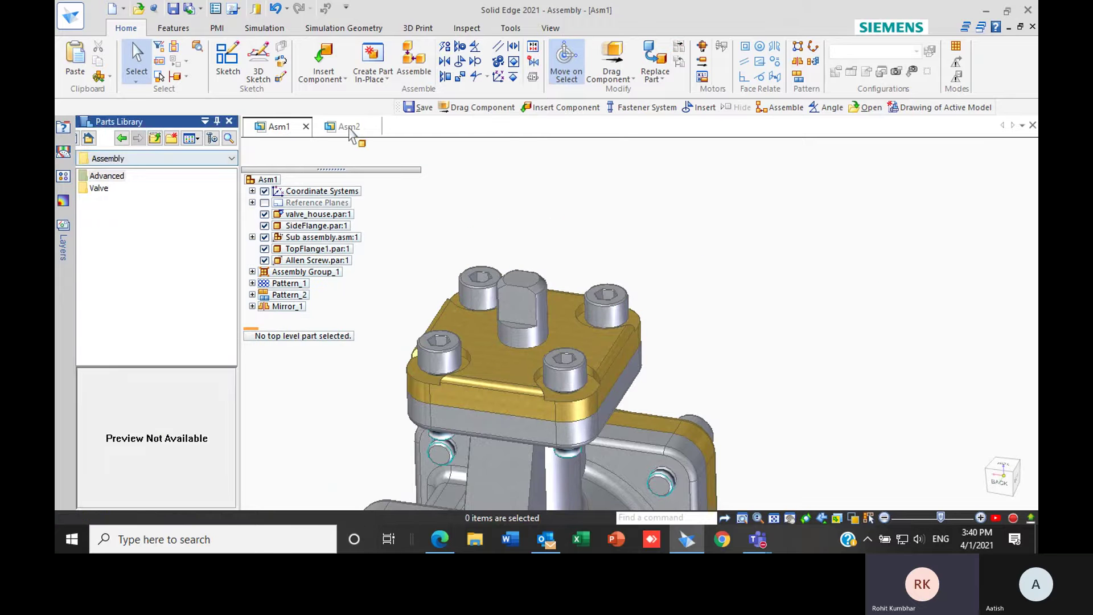
pyautogui.doubleClick(83, 188)
pyautogui.moveTo(108, 188); pyautogui.dragTo(750, 294)
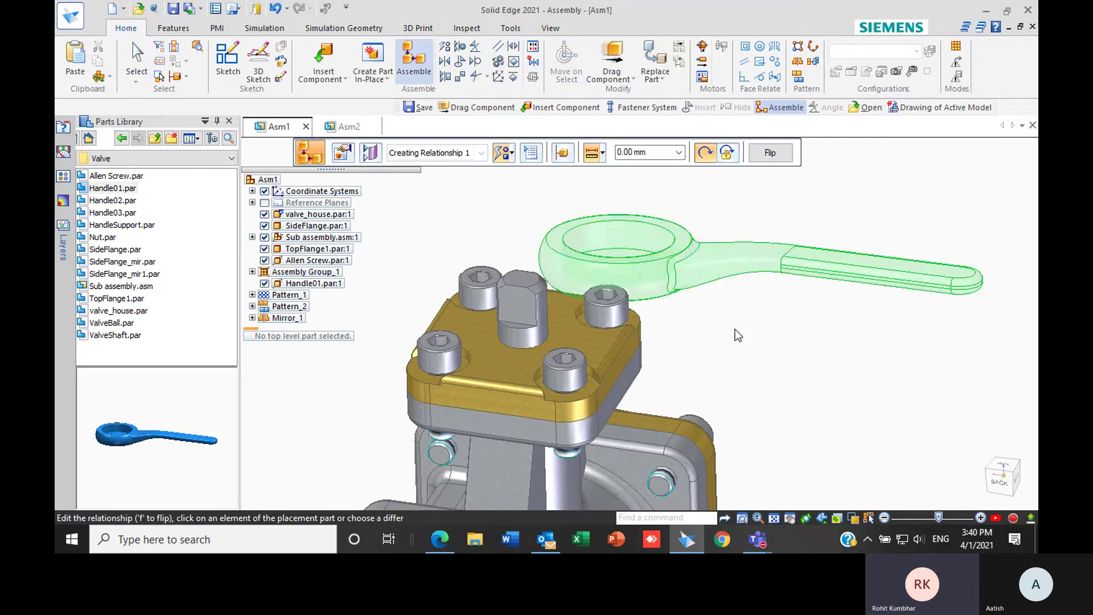
# - Mate the new handle's underside with the stem's shoulder, and its slot's flat side with the flat of the stem
pyautogui.click(760, 368)
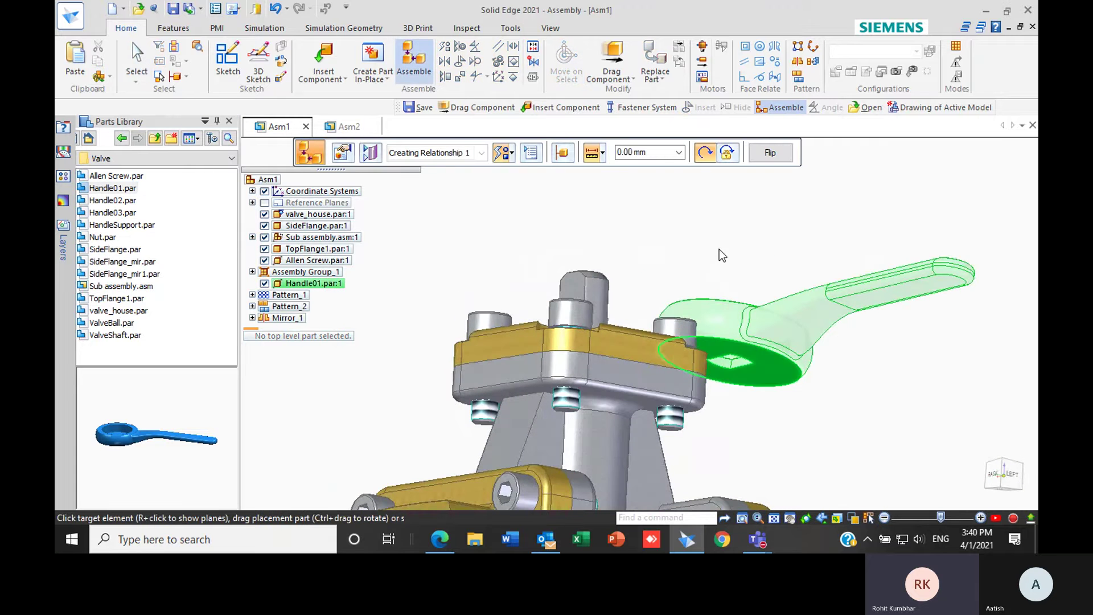
pyautogui.click(593, 298)
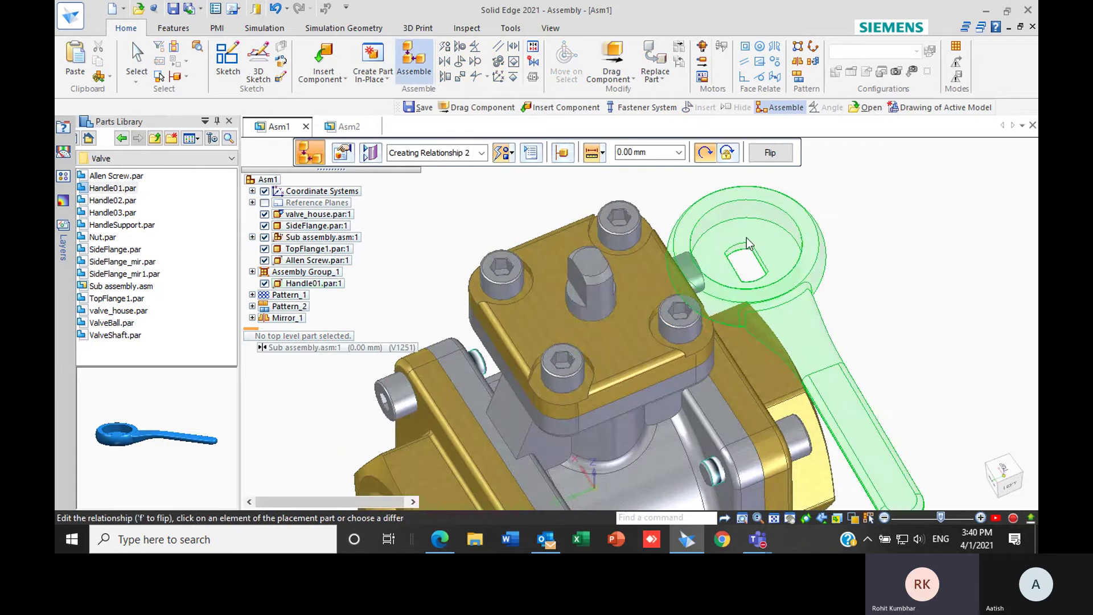
pyautogui.click(750, 257)
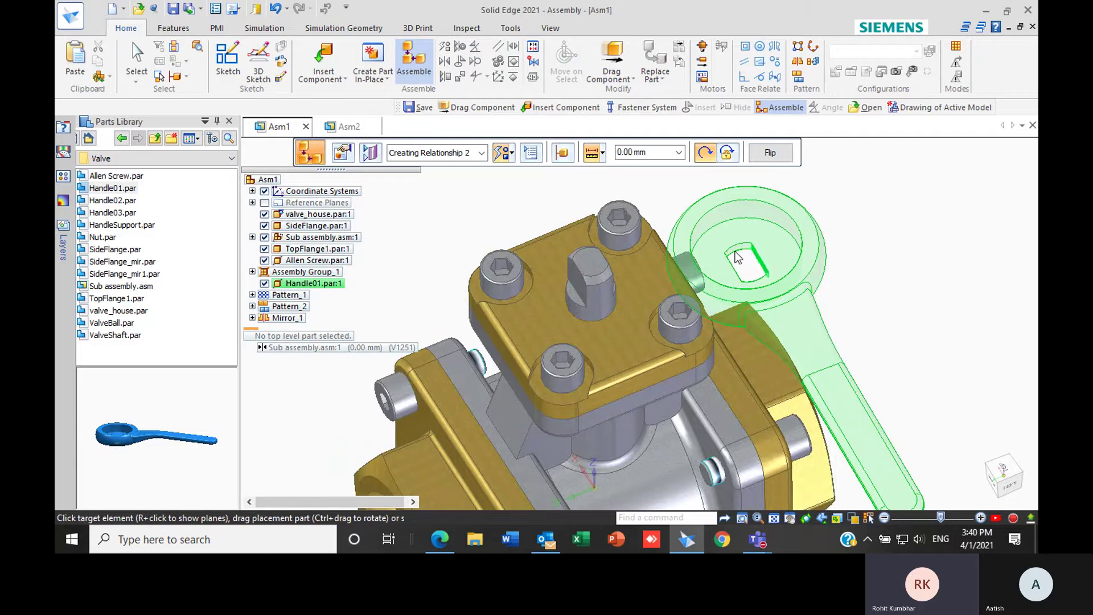
pyautogui.click(582, 274)
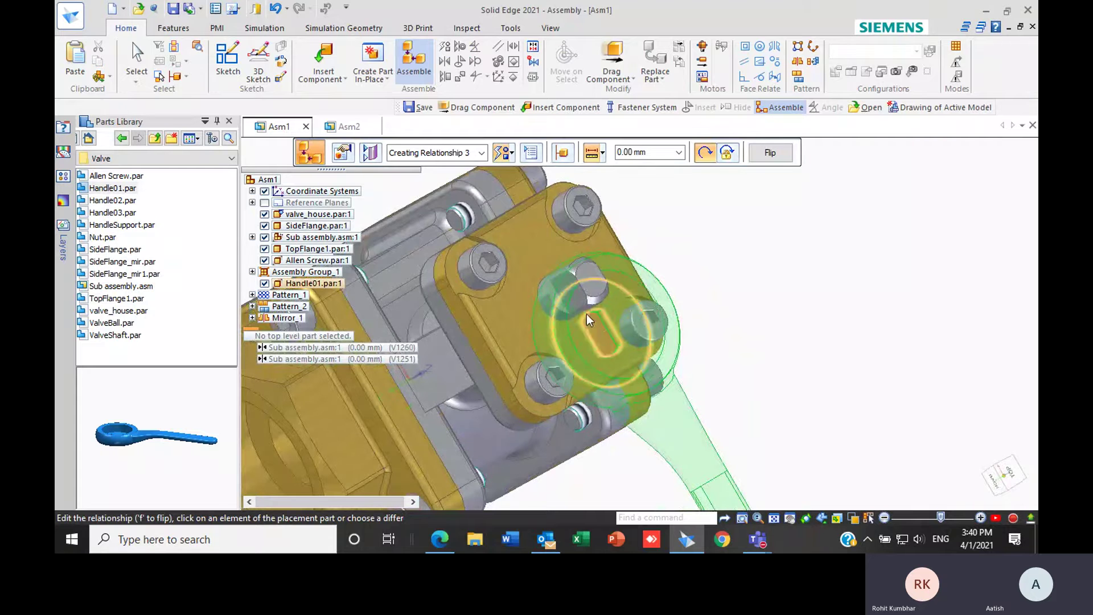
# - Align the rounded face of Handle01's slot with the rounded face of the valve stem, then finish Assemble
pyautogui.scroll(3, 596, 296)
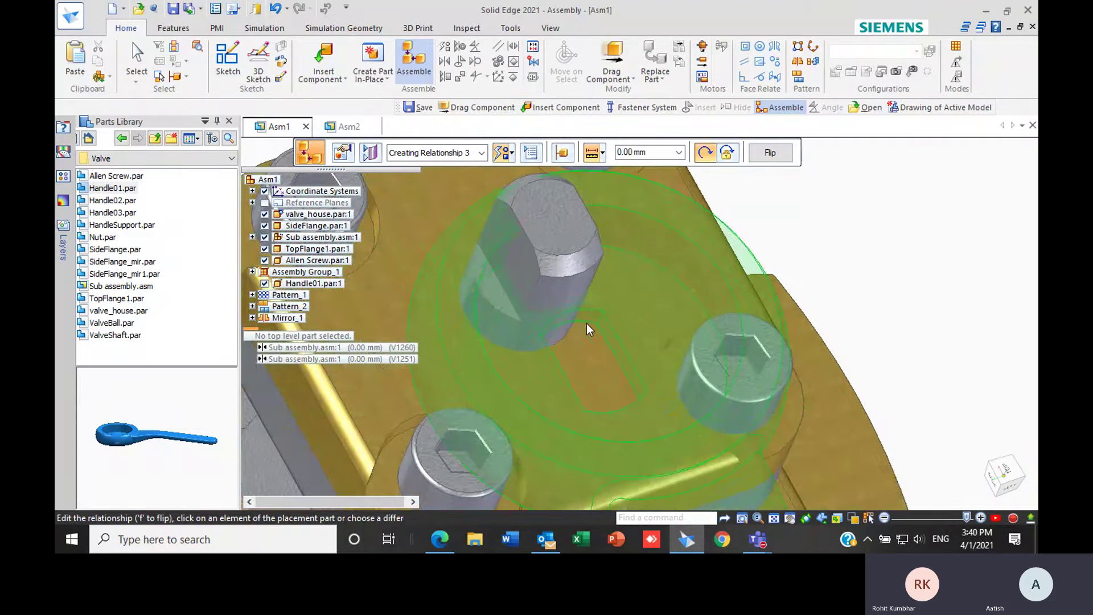
pyautogui.click(562, 320)
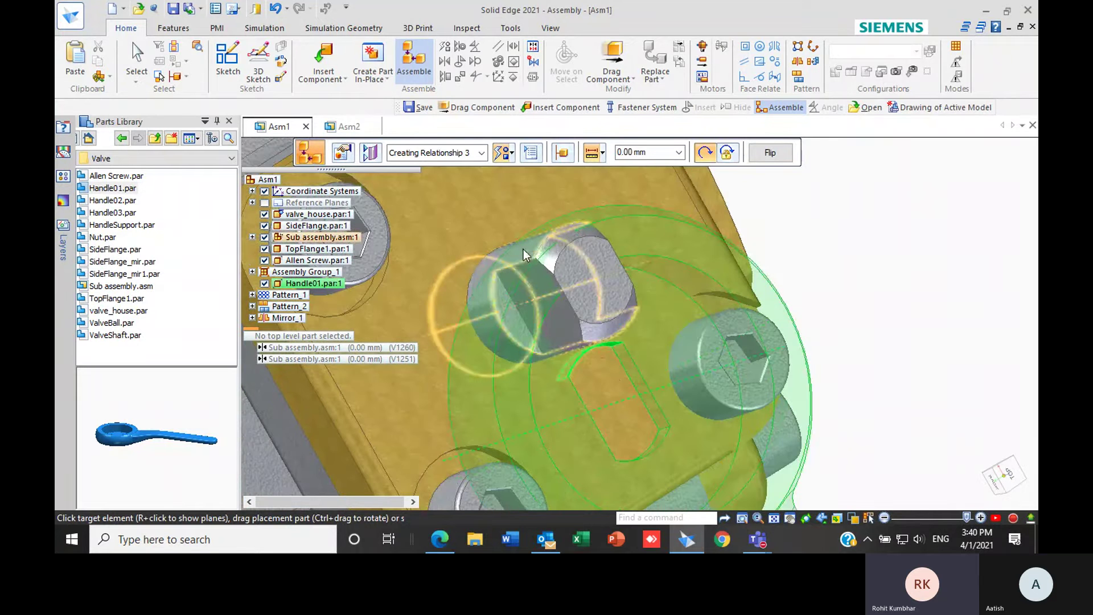
pyautogui.click(523, 249)
pyautogui.press('Escape')
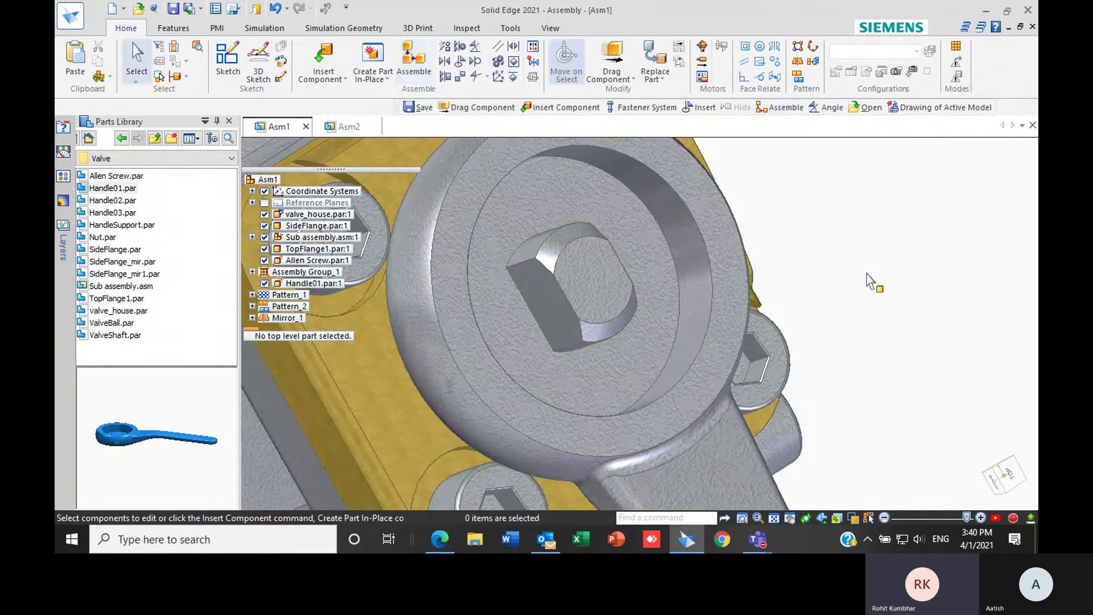
# - Examine how the newly placed handle sits on the valve, from several directions and in the home view
pyautogui.moveTo(861, 290); pyautogui.dragTo(788, 251, button='middle')
pyautogui.scroll(-3, 769, 308)
pyautogui.moveTo(769, 313); pyautogui.dragTo(834, 260, button='middle')
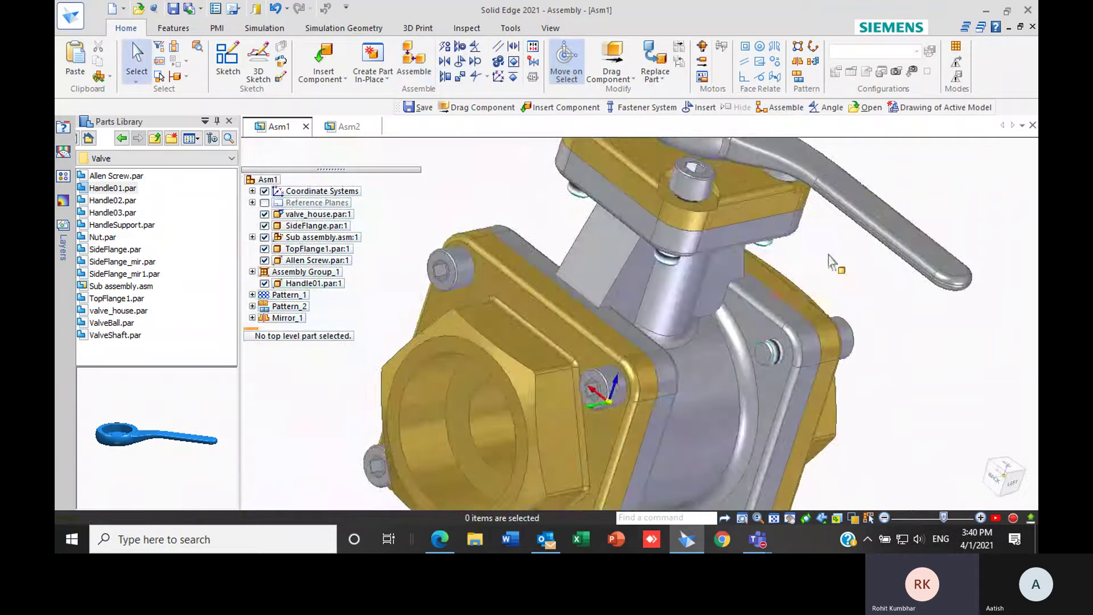
pyautogui.scroll(-3, 834, 261)
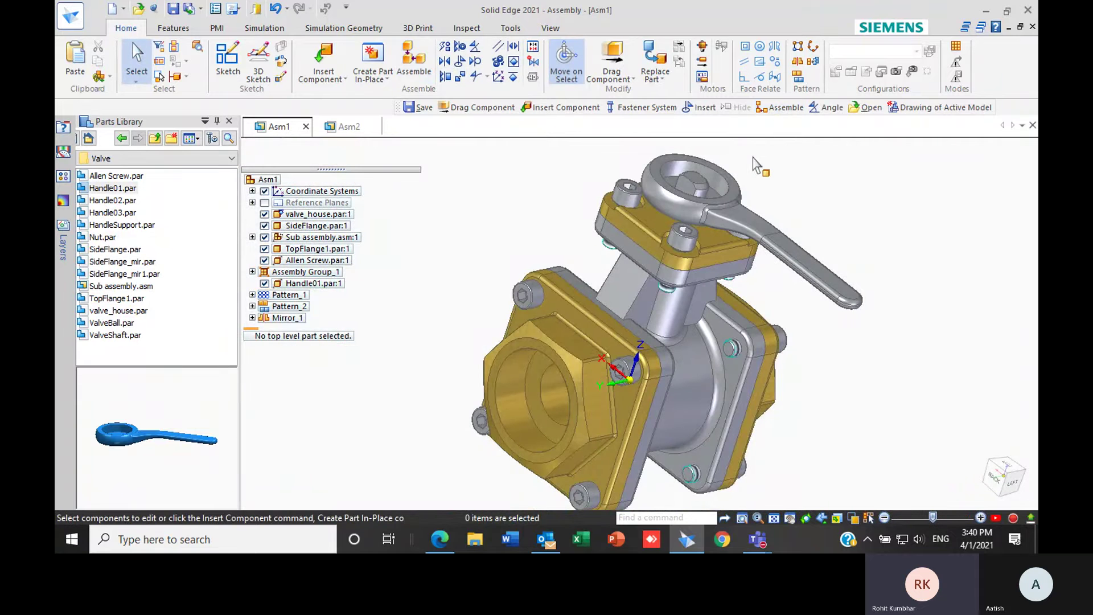
pyautogui.scroll(3, 544, 383)
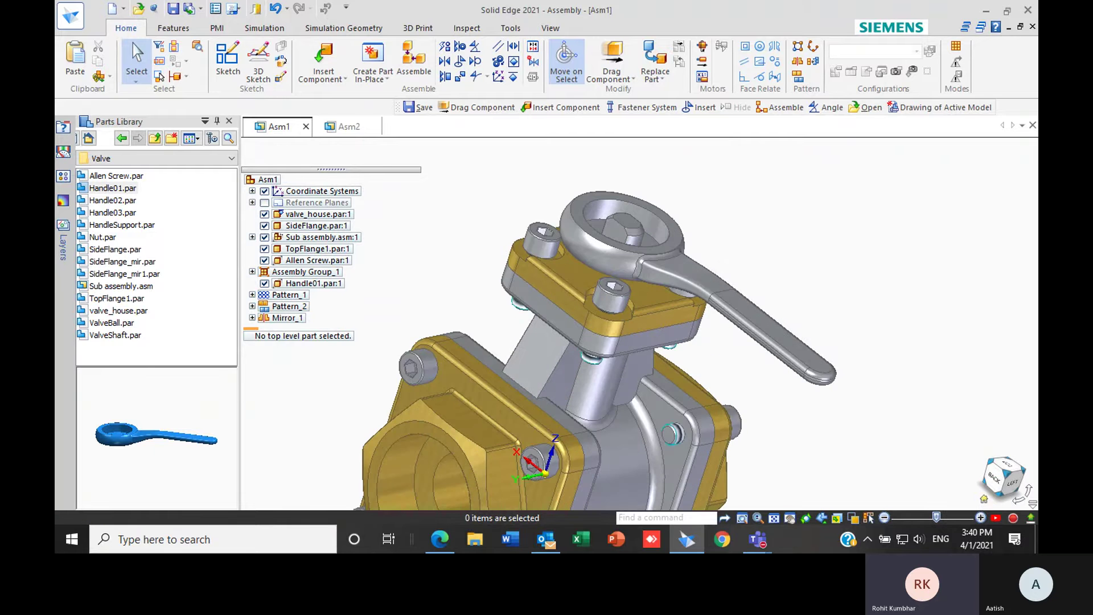
pyautogui.click(984, 498)
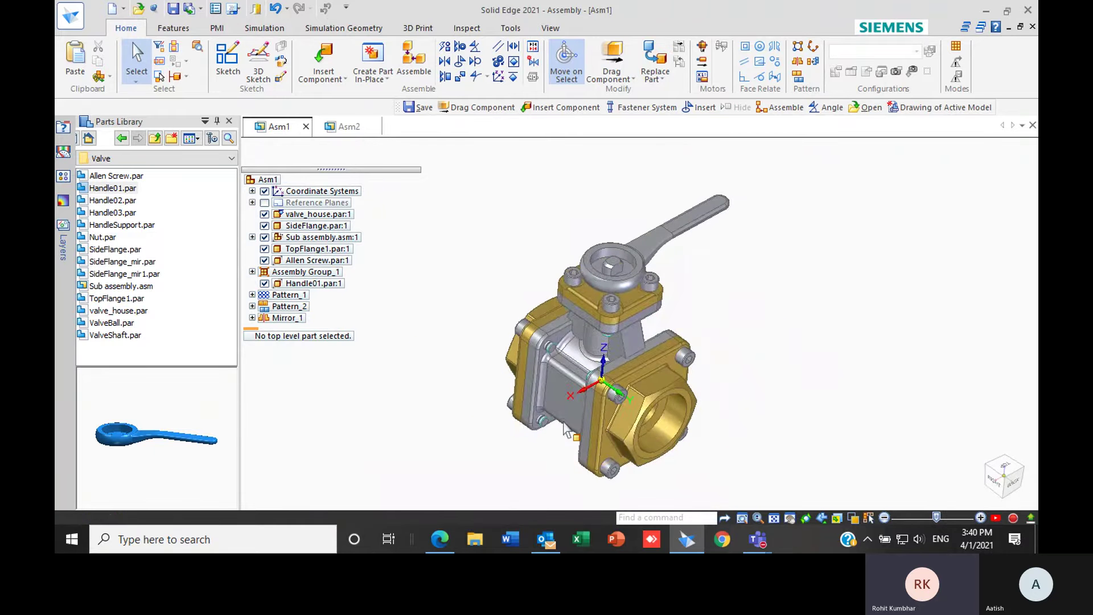
pyautogui.moveTo(658, 212); pyautogui.dragTo(736, 305, button='middle')
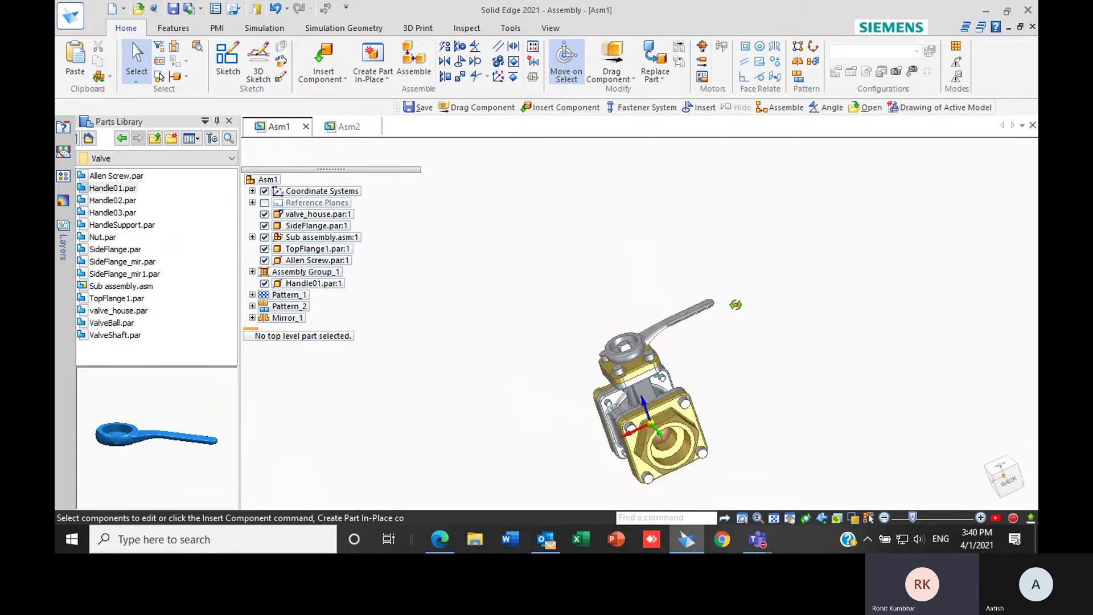
# - Start Drag Component with the existing analysis options and turn the valve handle slightly
pyautogui.scroll(5, 722, 395)
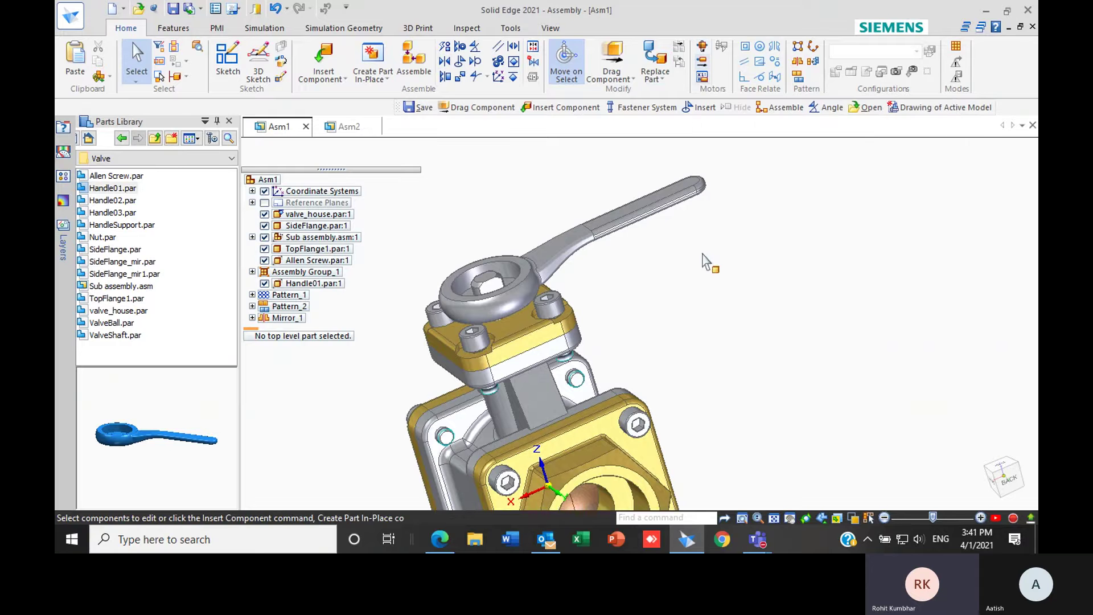
pyautogui.scroll(-3, 752, 327)
pyautogui.scroll(3, 703, 347)
pyautogui.moveTo(703, 347); pyautogui.dragTo(711, 348, button='middle')
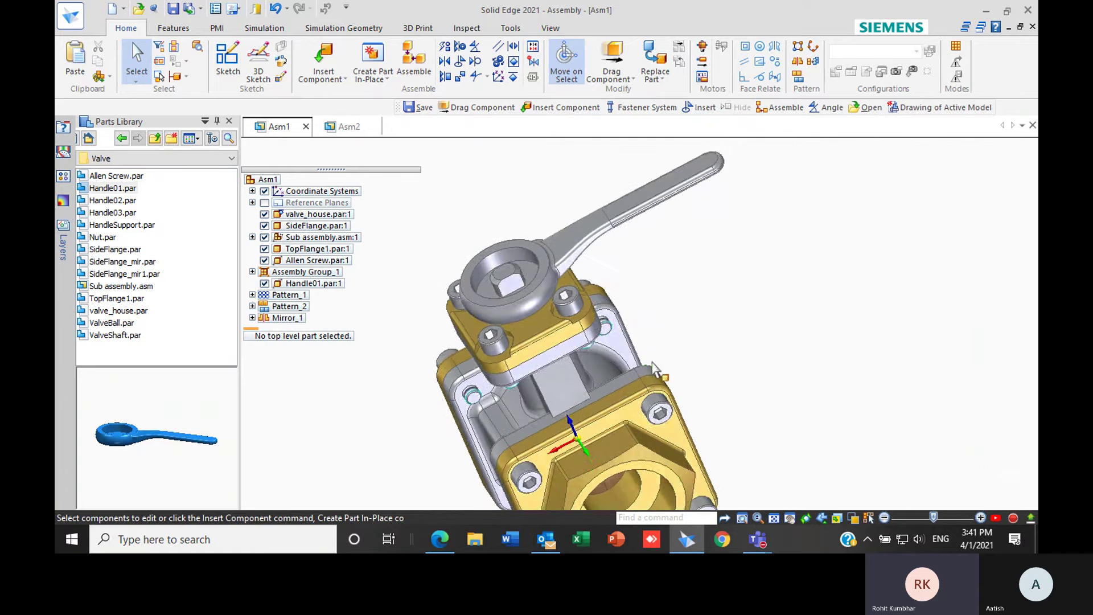
pyautogui.click(612, 58)
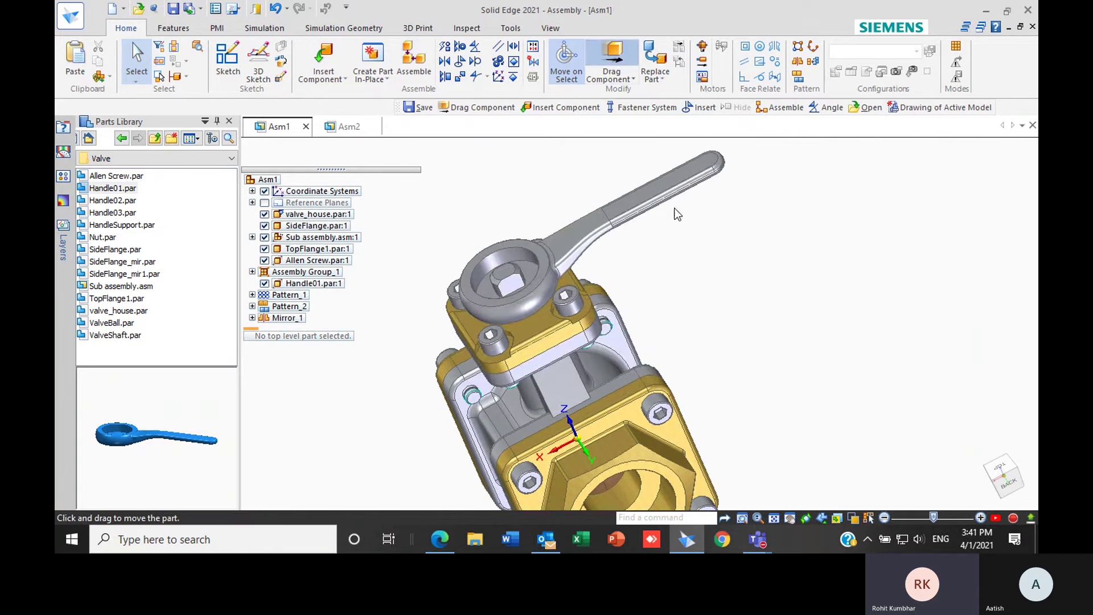
pyautogui.press('Return')
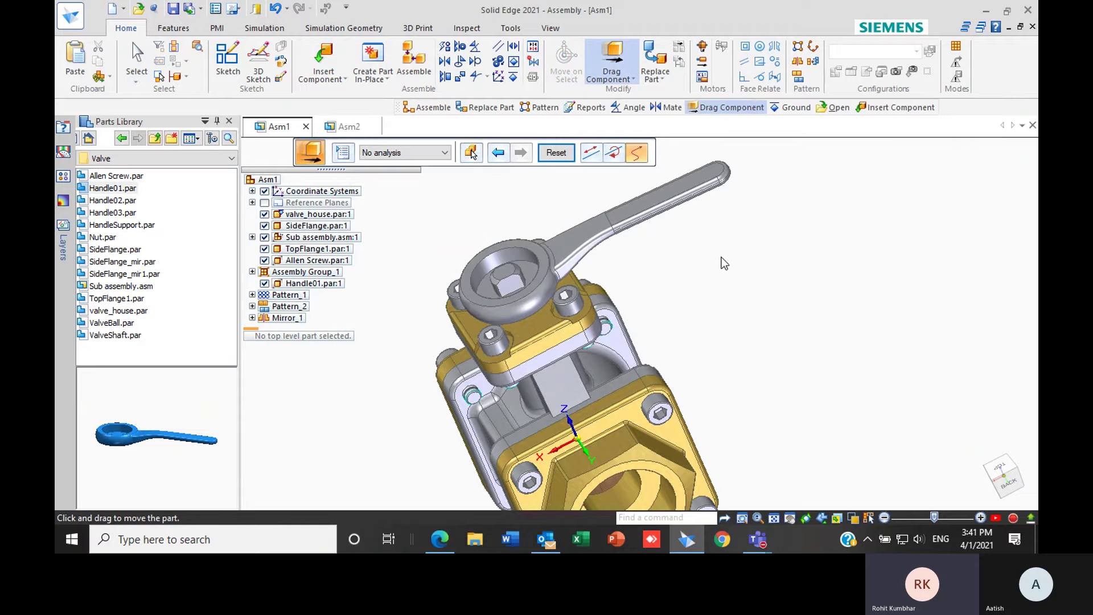
pyautogui.click(475, 46)
pyautogui.scroll(2, 558, 265)
pyautogui.scroll(1, 554, 285)
pyautogui.click(549, 303)
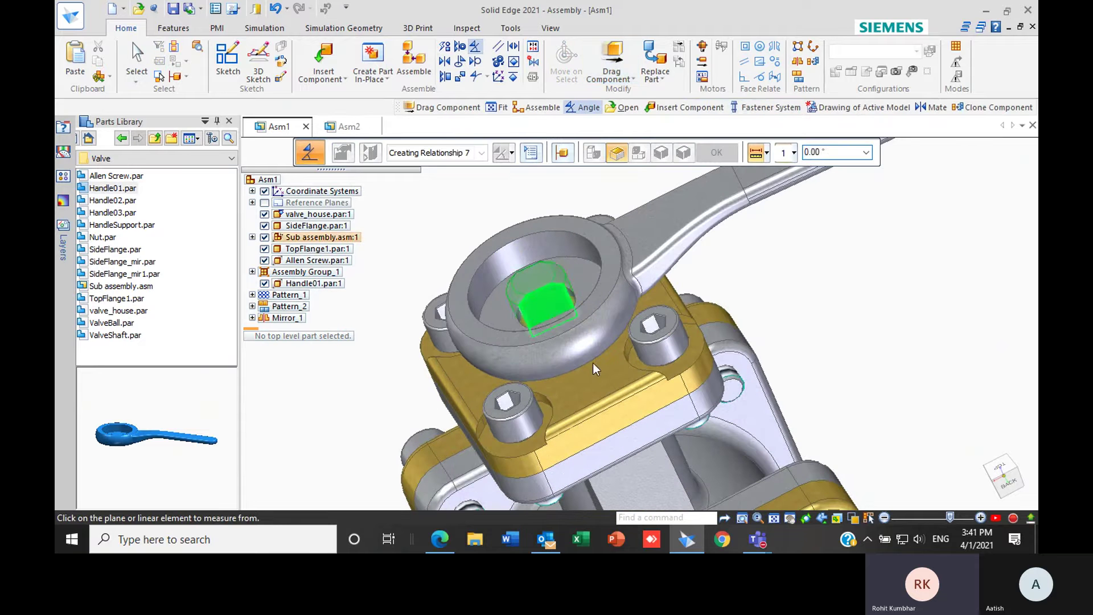
pyautogui.click(614, 413)
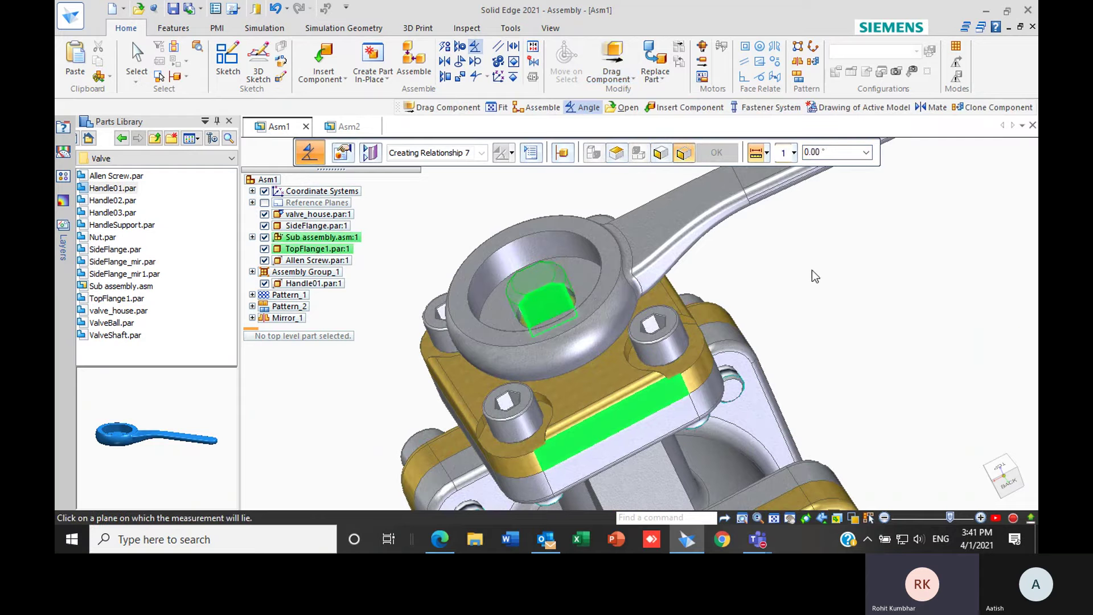
pyautogui.click(758, 247)
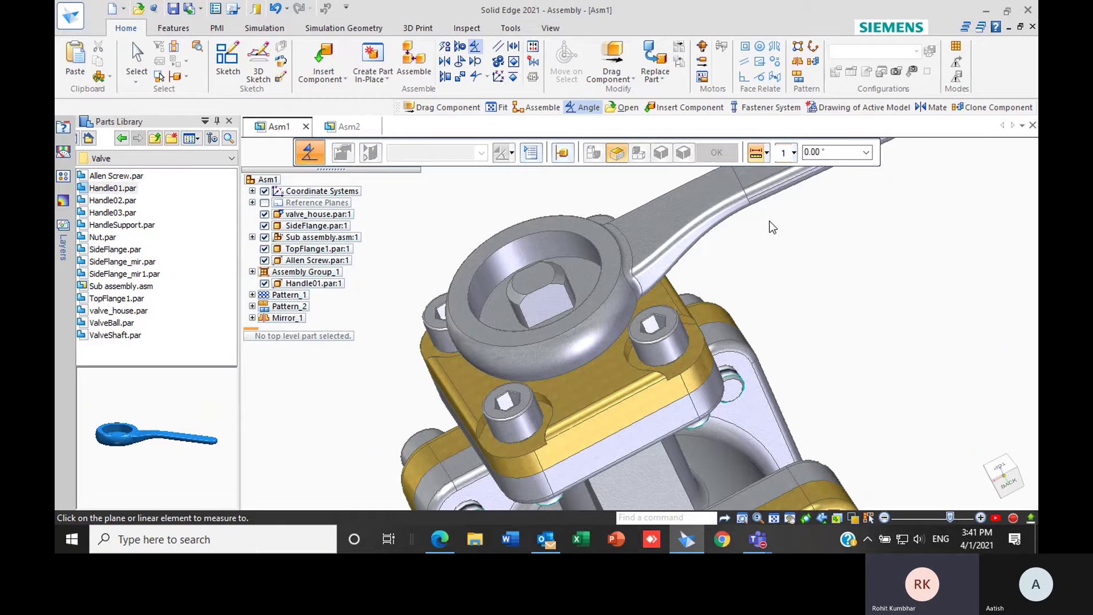
pyautogui.press('Escape')
# - Add an angle relationship with a range of 0° to 90° between the flat of the stem and the side face of TopFlange1
pyautogui.click(478, 49)
pyautogui.click(767, 153)
pyautogui.click(771, 186)
pyautogui.click(941, 152)
pyautogui.click(908, 184)
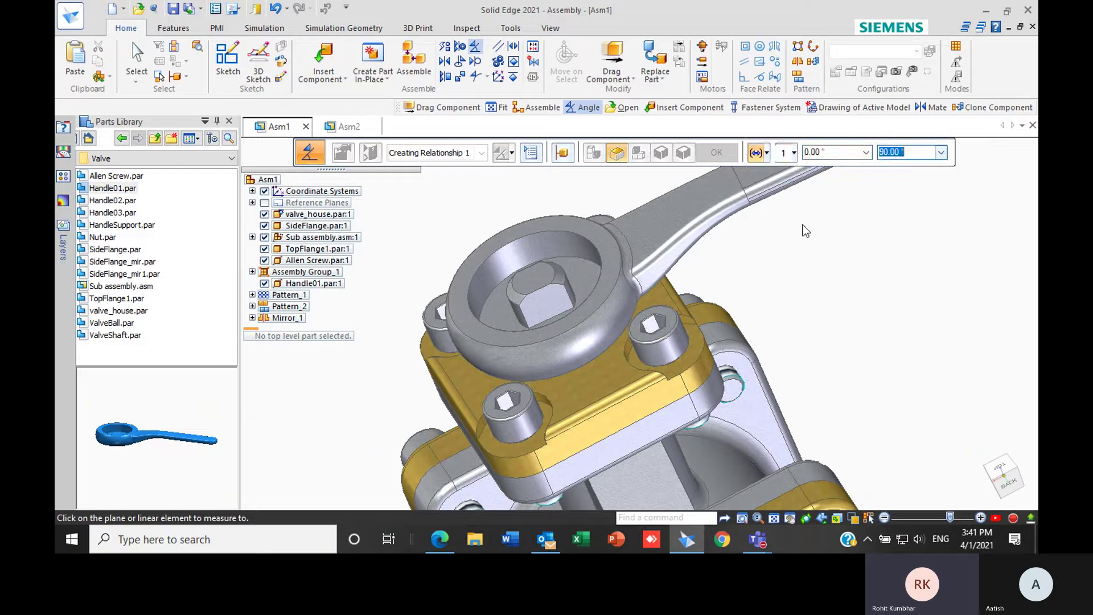
pyautogui.click(542, 304)
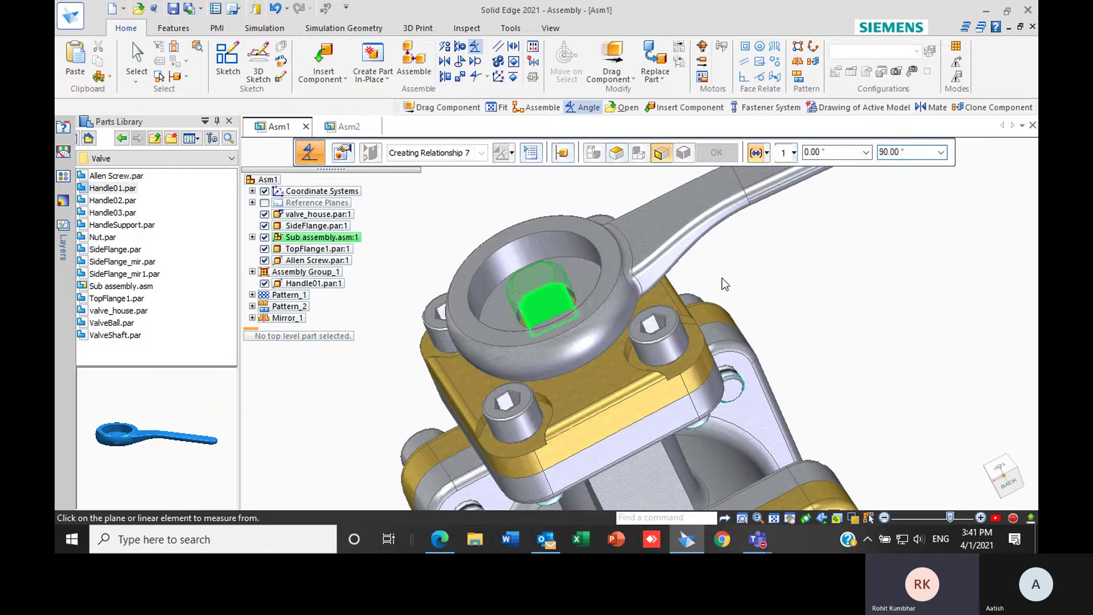
pyautogui.click(623, 411)
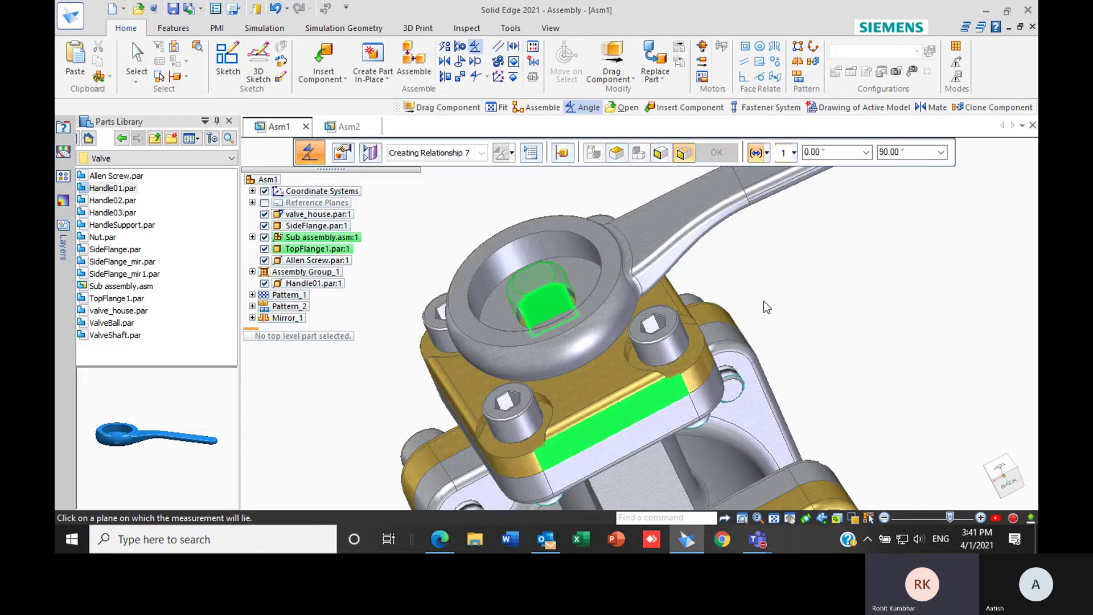
pyautogui.moveTo(784, 265); pyautogui.dragTo(575, 356, button='middle')
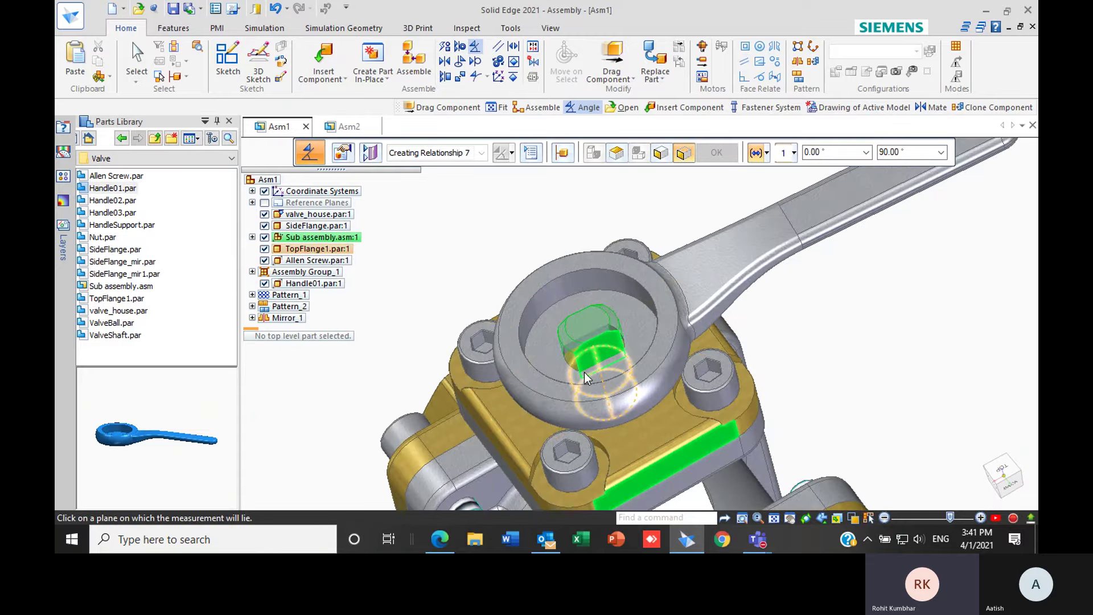
pyautogui.click(584, 372)
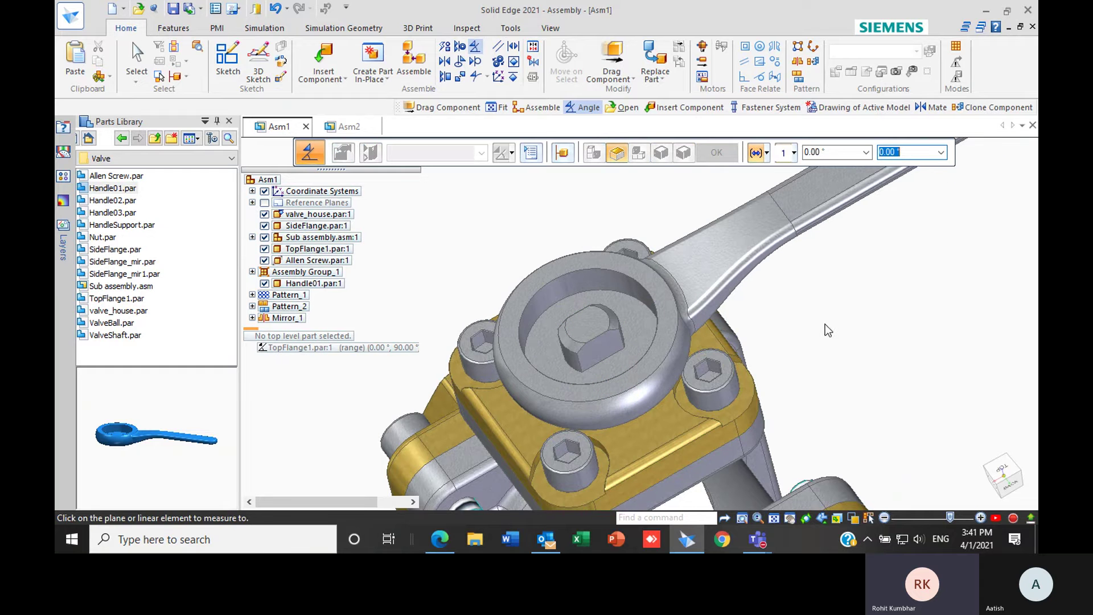
pyautogui.press('Escape')
# - Restart Drag Component with the existing analysis options, try to move Handle01, and leave the command
pyautogui.moveTo(829, 330); pyautogui.dragTo(886, 313, button='middle')
pyautogui.scroll(-3, 753, 365)
pyautogui.moveTo(892, 292); pyautogui.dragTo(771, 344)
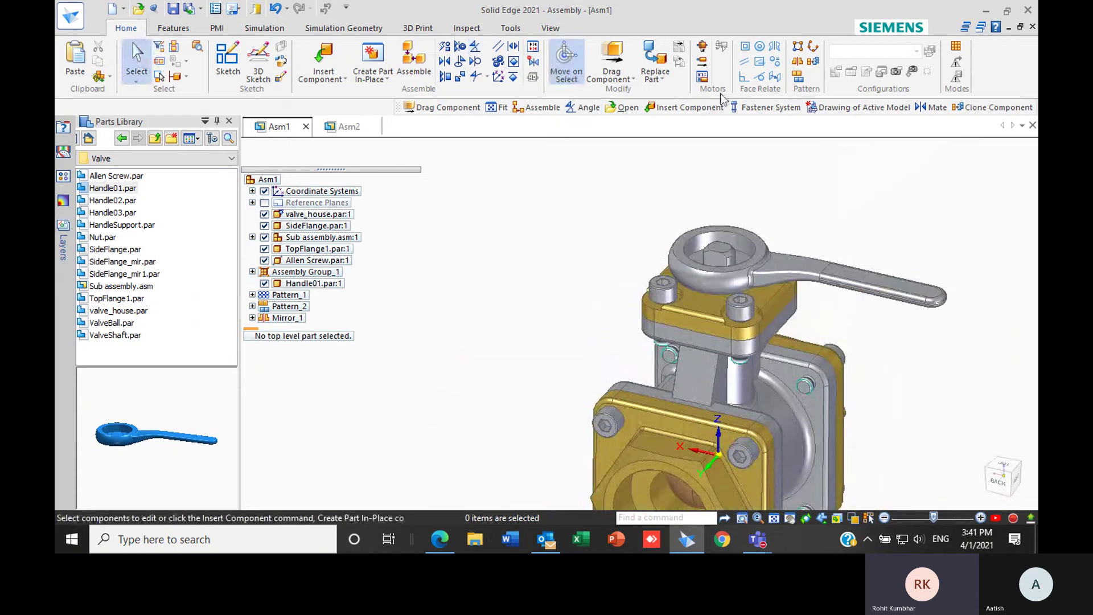
pyautogui.click(613, 57)
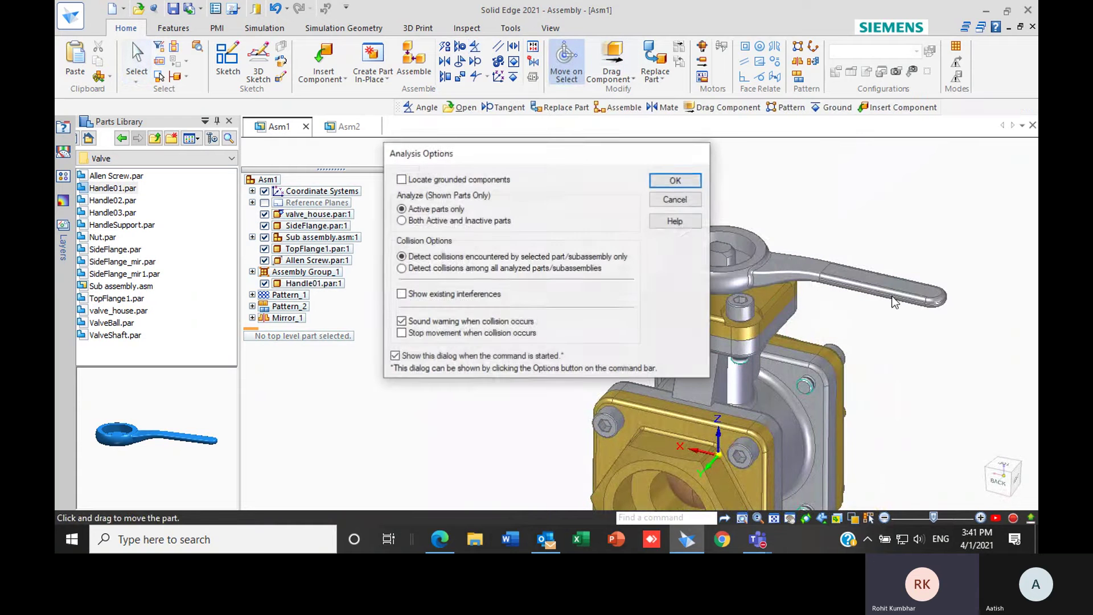
pyautogui.click(660, 180)
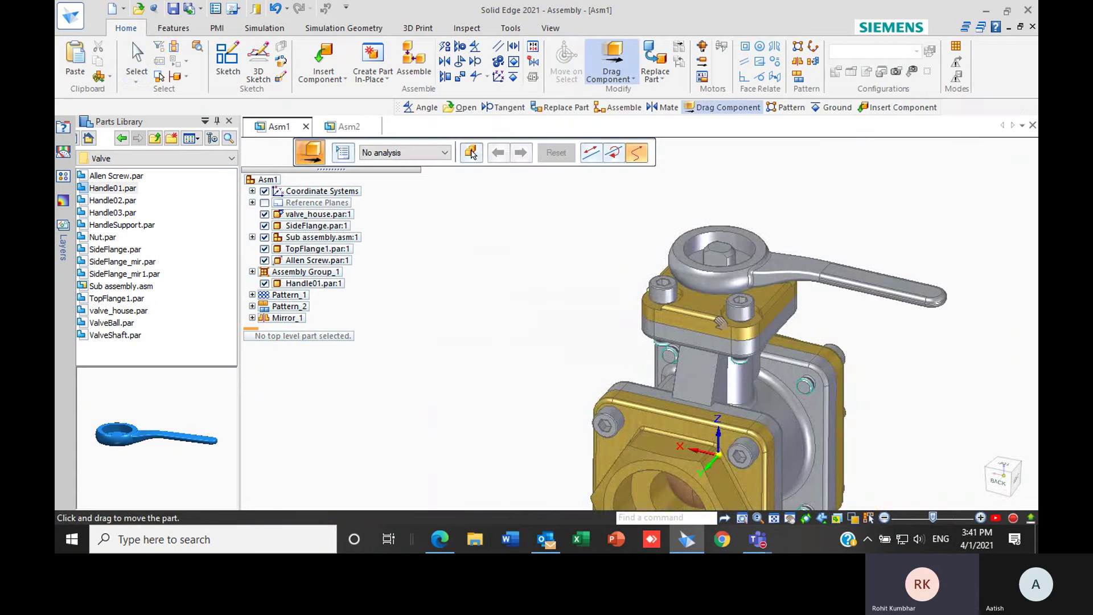
pyautogui.click(881, 277)
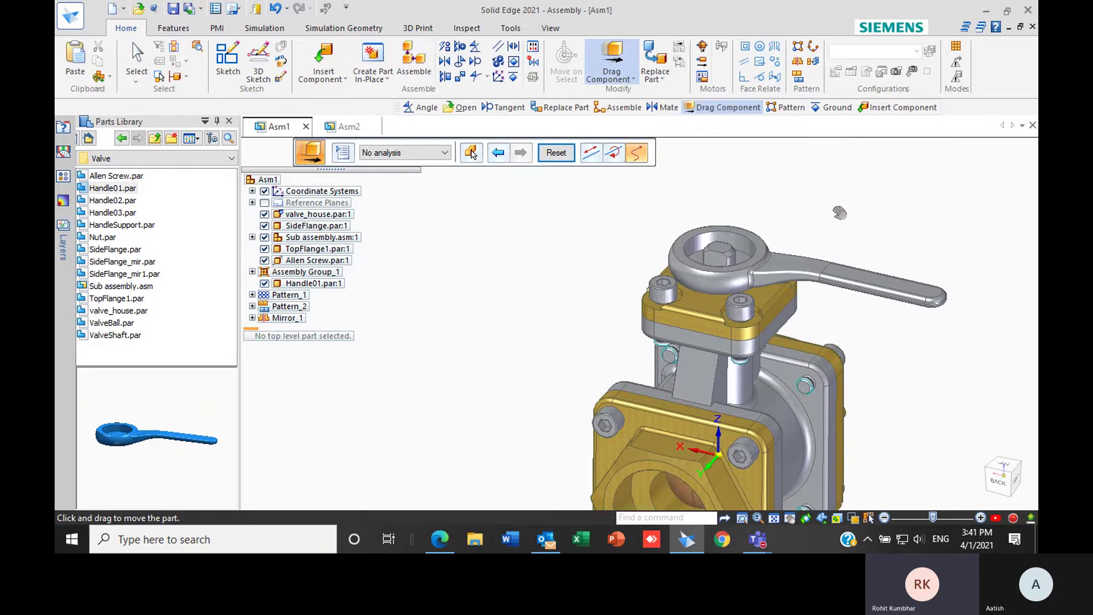
pyautogui.moveTo(741, 196); pyautogui.dragTo(863, 321, button='middle')
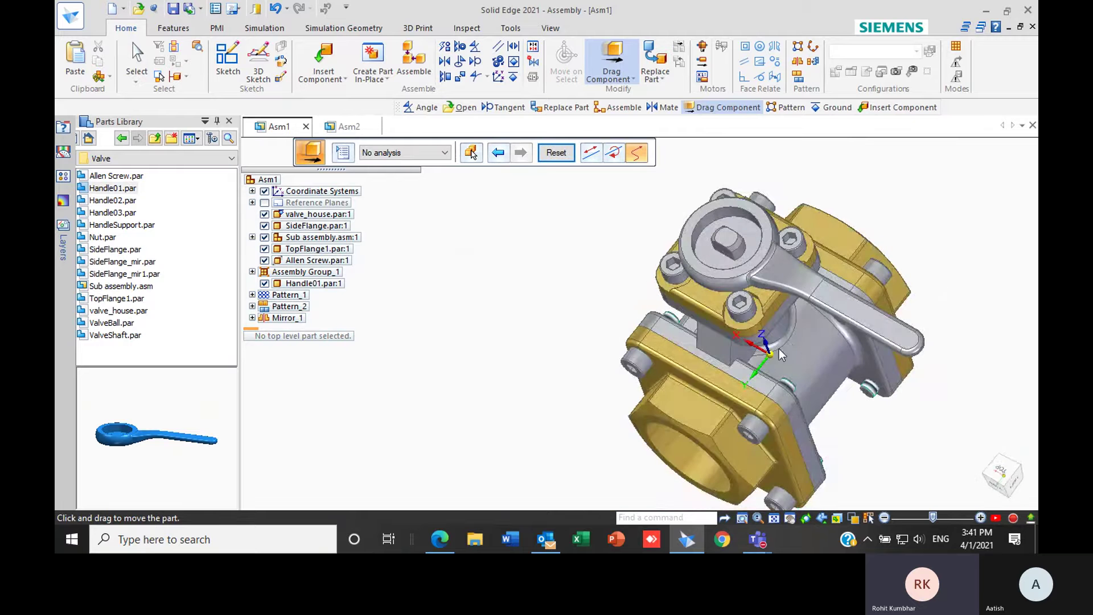
pyautogui.press('Escape')
pyautogui.moveTo(677, 237); pyautogui.dragTo(706, 199, button='middle')
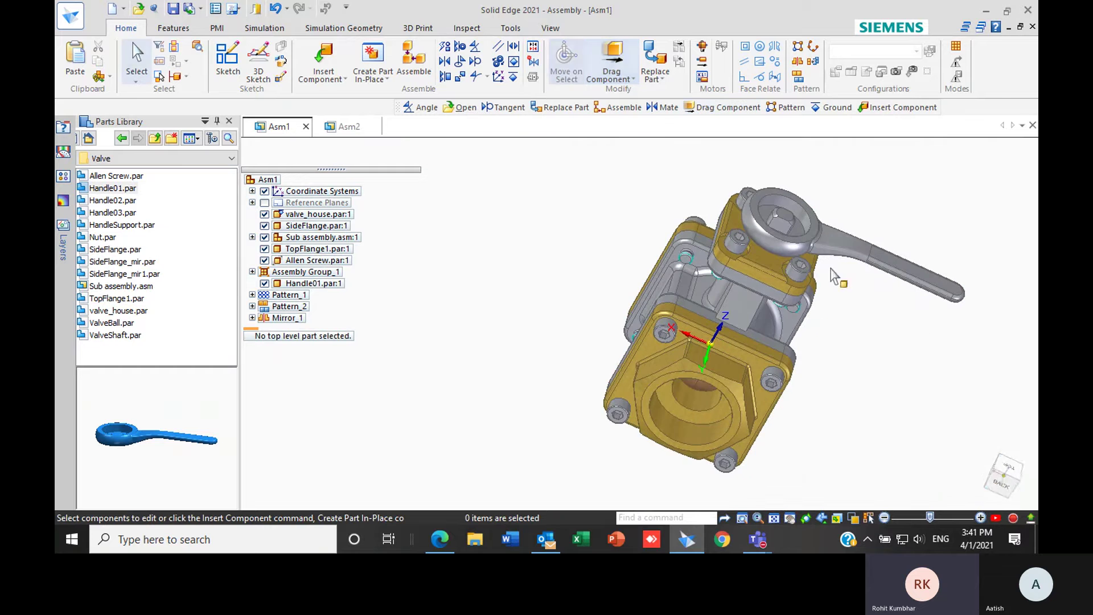
pyautogui.click(984, 499)
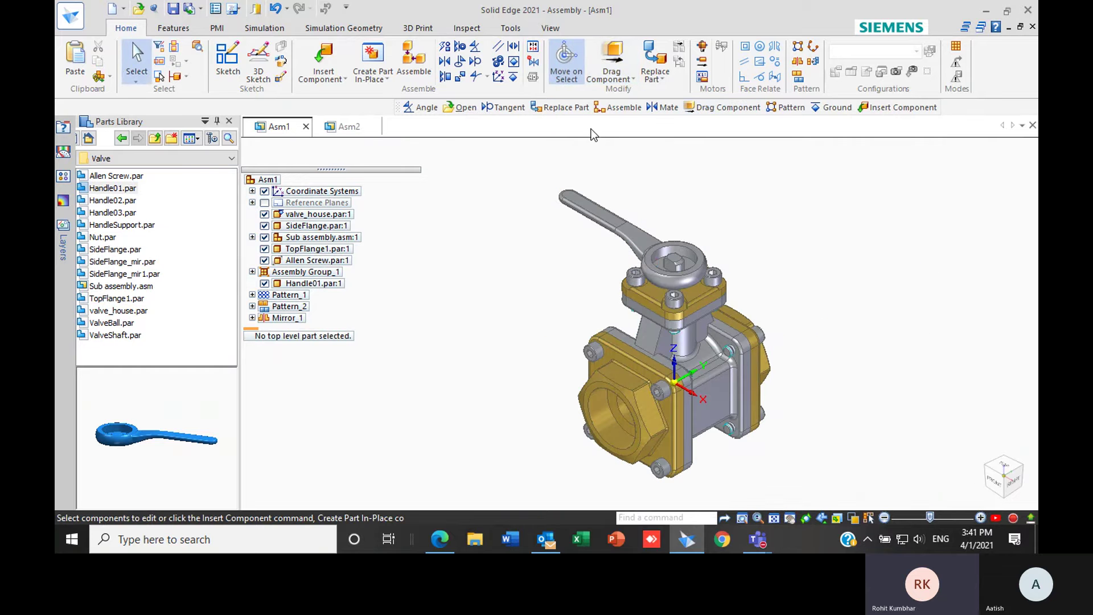
pyautogui.click(612, 57)
pyautogui.click(675, 181)
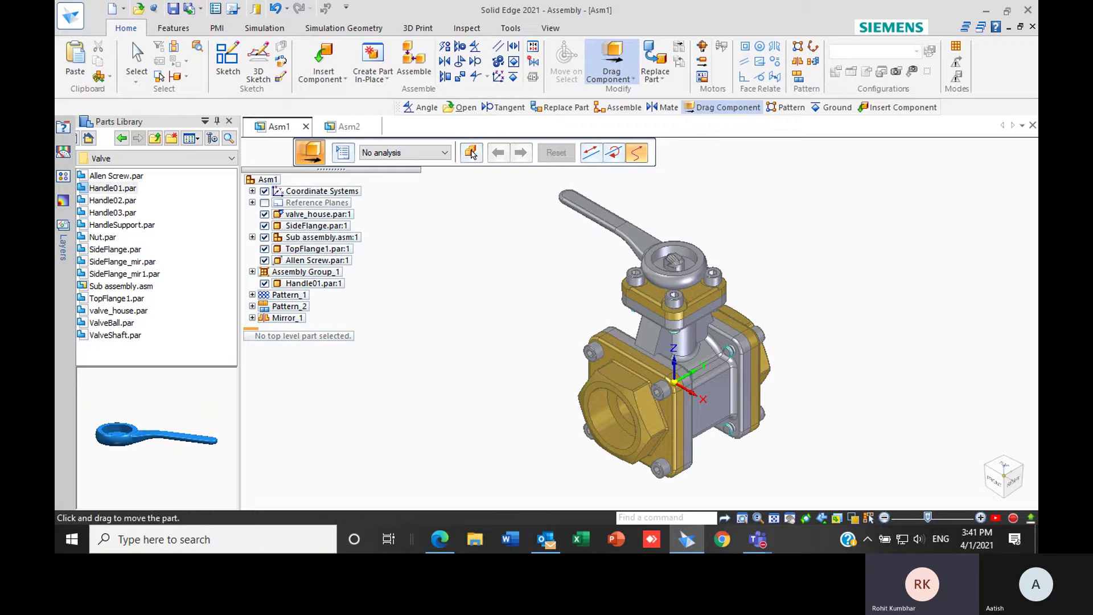
pyautogui.press('Escape')
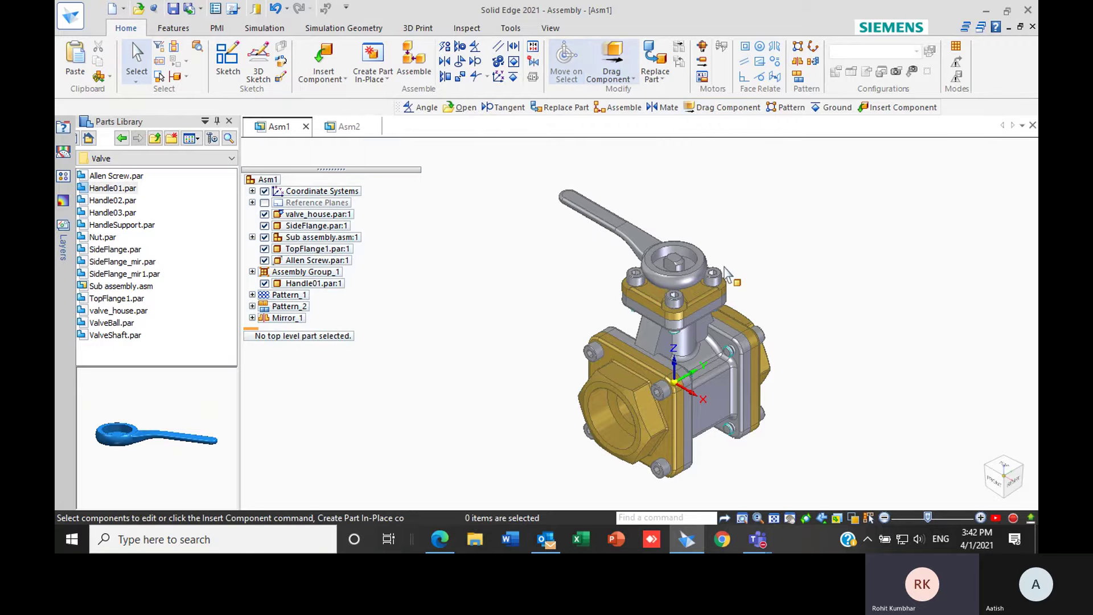
# - Examine the relationships of Handle01 and Sub assembly.asm, including the first angle relationship to TopFlange1, then clear the selection
pyautogui.scroll(5, 647, 294)
pyautogui.click(646, 286)
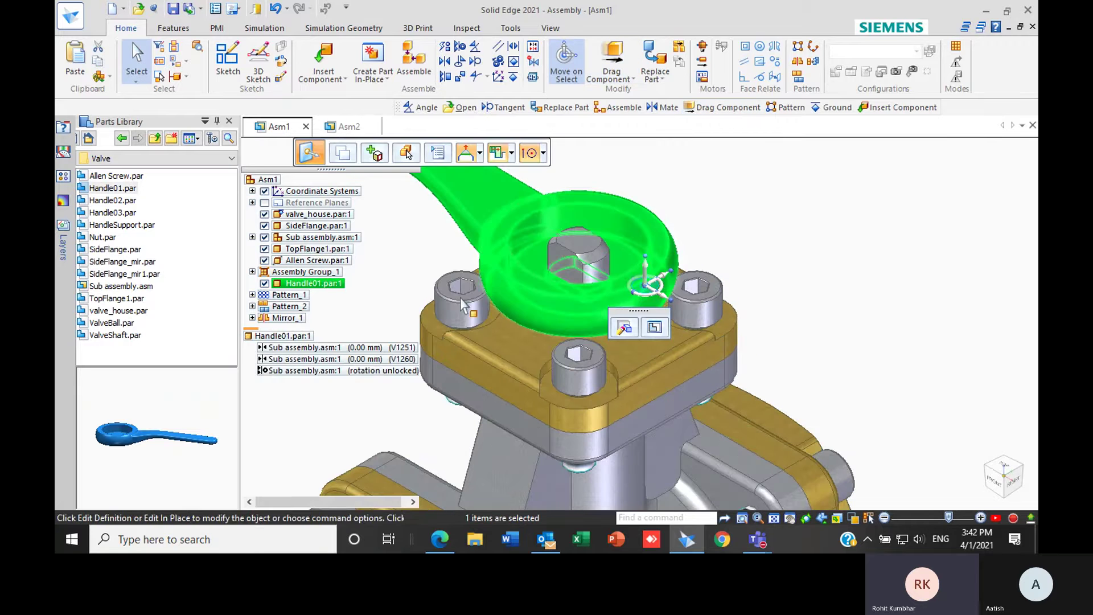
pyautogui.click(344, 238)
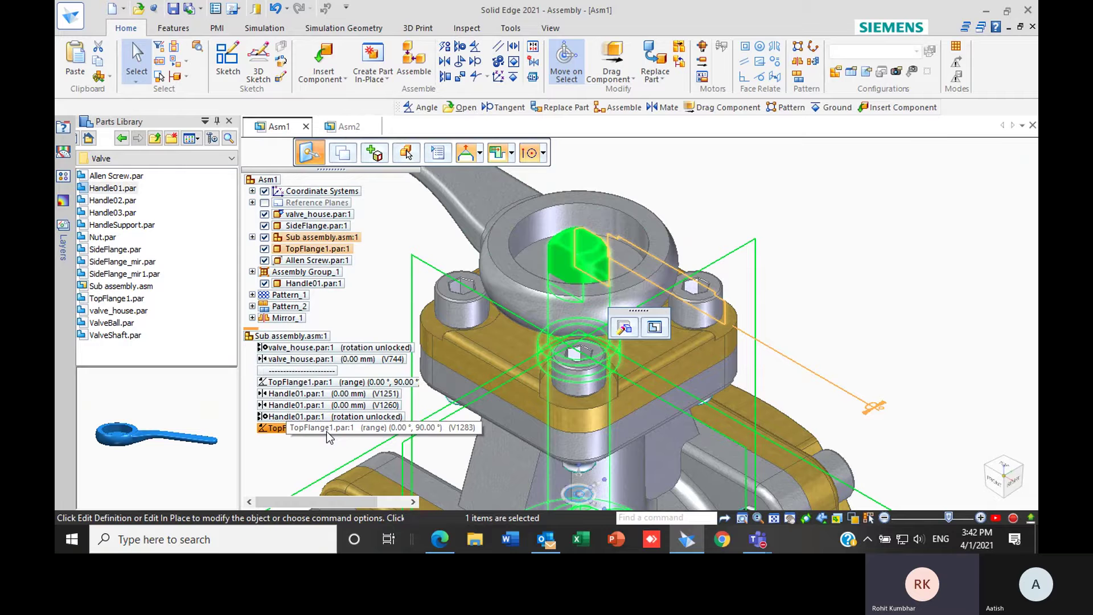
pyautogui.click(341, 383)
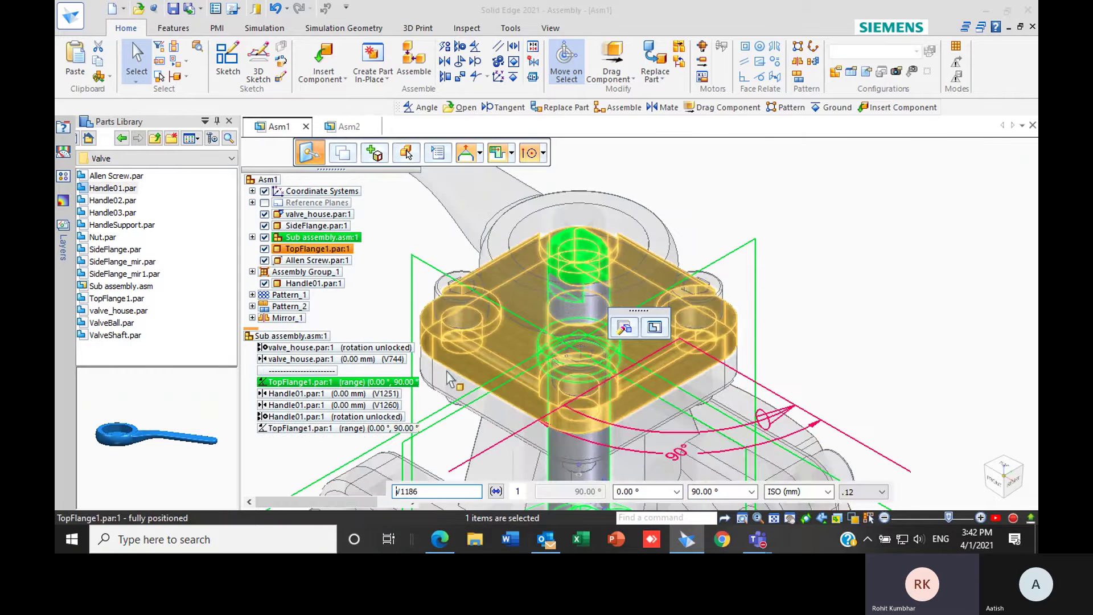
pyautogui.press('Escape')
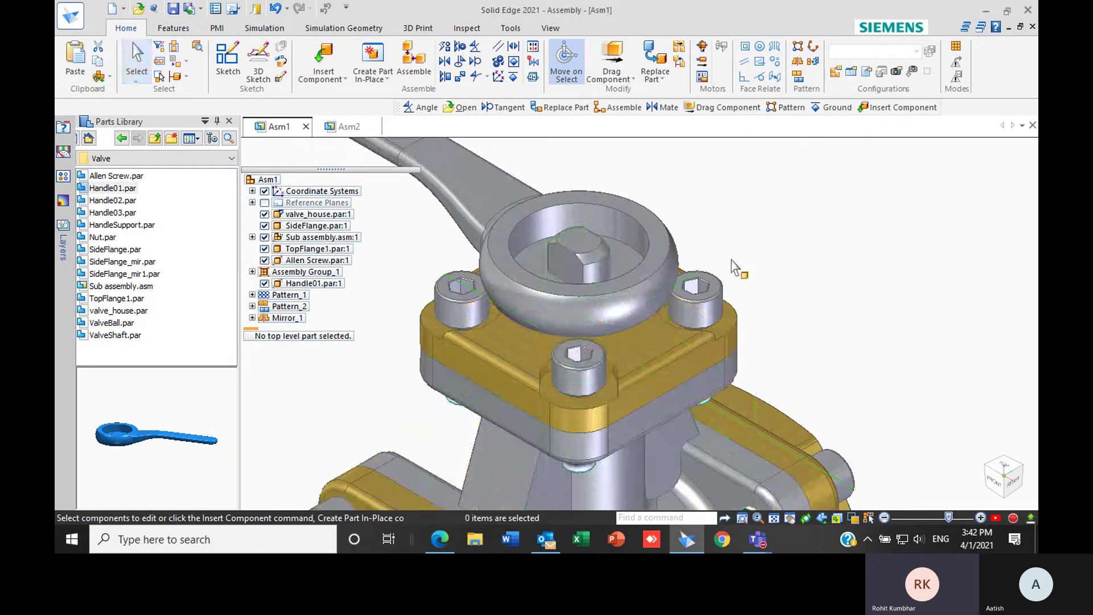
# - Use Drag Component to swing the valve handle back and forth and check its rotation from several directions
pyautogui.scroll(-5, 731, 267)
pyautogui.click(614, 60)
pyautogui.click(672, 180)
pyautogui.moveTo(506, 254); pyautogui.dragTo(491, 355)
pyautogui.moveTo(490, 354); pyautogui.dragTo(606, 293, button='middle')
pyautogui.scroll(-3, 608, 291)
pyautogui.scroll(2, 608, 291)
pyautogui.scroll(3, 608, 293)
pyautogui.scroll(-4, 720, 306)
pyautogui.scroll(5, 632, 358)
pyautogui.moveTo(530, 394); pyautogui.dragTo(489, 157)
pyautogui.scroll(-3, 783, 372)
pyautogui.moveTo(707, 275); pyautogui.dragTo(658, 327, button='middle')
pyautogui.scroll(-2, 696, 64)
pyautogui.scroll(2, 674, 64)
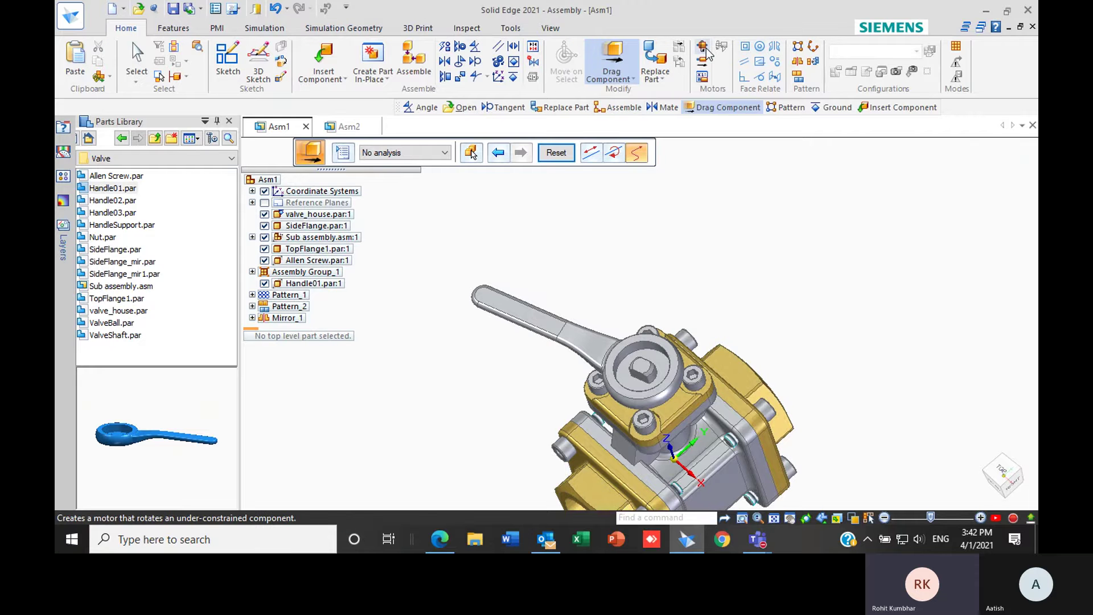
# - Start a rotational motor with a speed of 20 deg/s and choose Handle01 as the part it moves
pyautogui.click(704, 50)
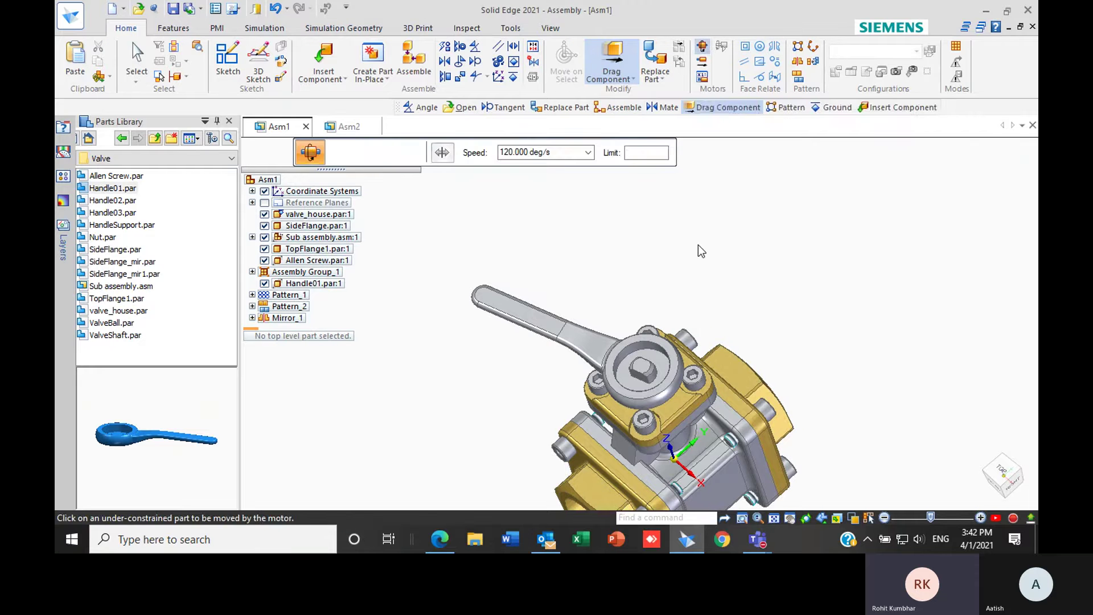
pyautogui.click(530, 153)
pyautogui.click(587, 152)
pyautogui.click(550, 166)
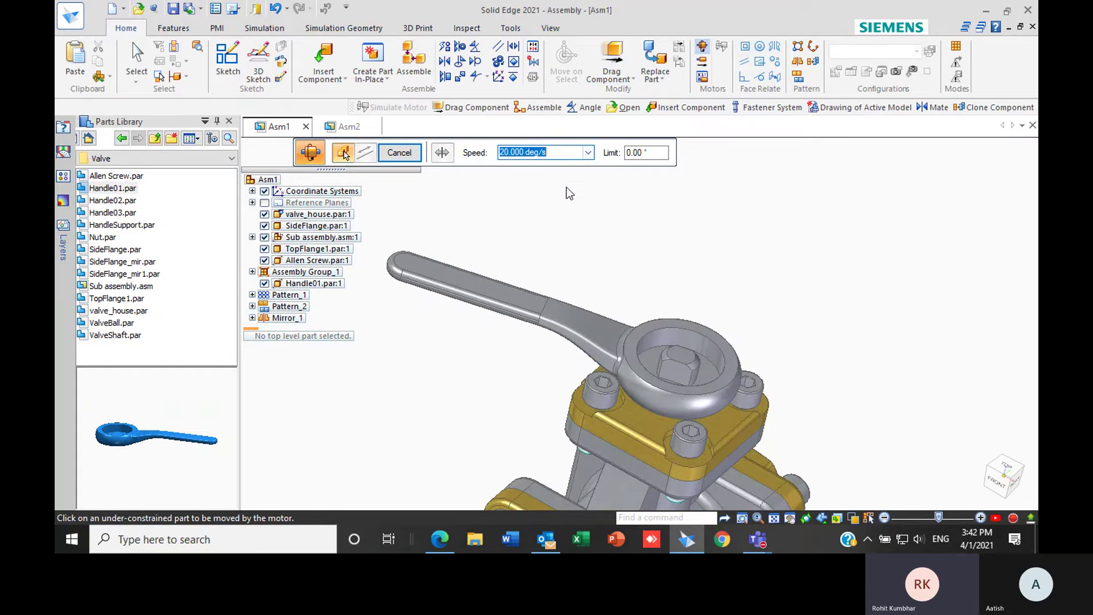
pyautogui.moveTo(689, 256); pyautogui.dragTo(482, 316, button='middle')
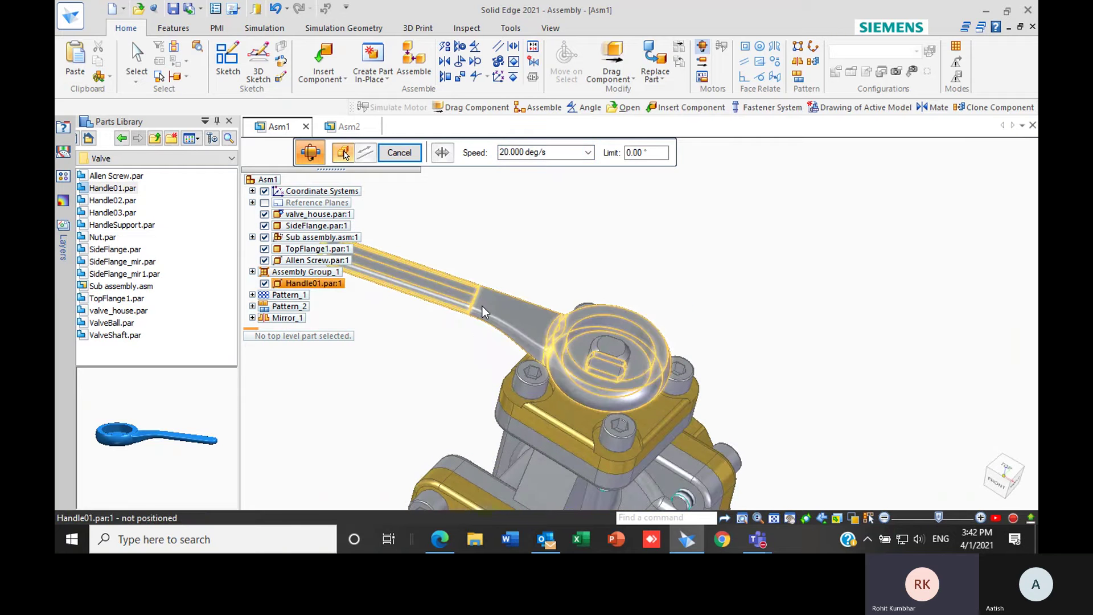
pyautogui.click(490, 312)
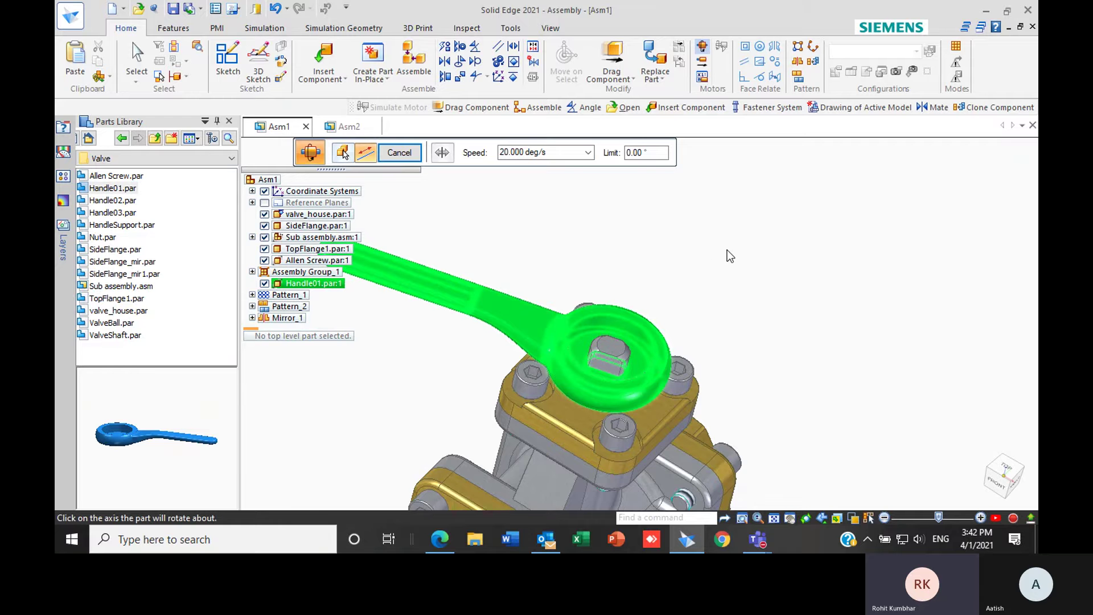
# - Use the axis line through Handle01's ring as the motor's rotation axis and finish the motor
pyautogui.scroll(5, 638, 380)
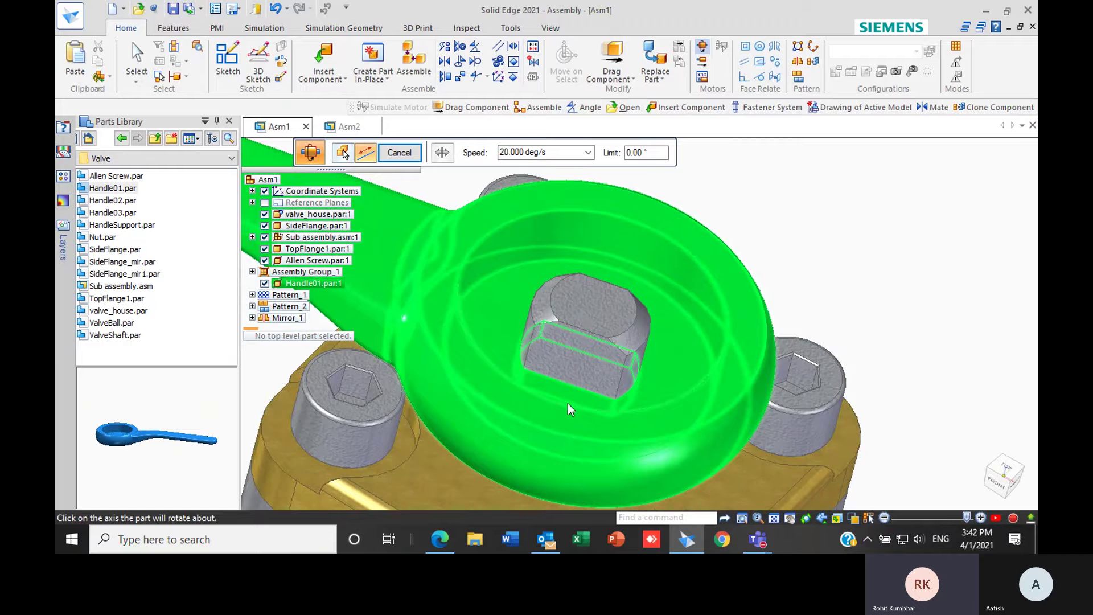
pyautogui.scroll(-4, 606, 329)
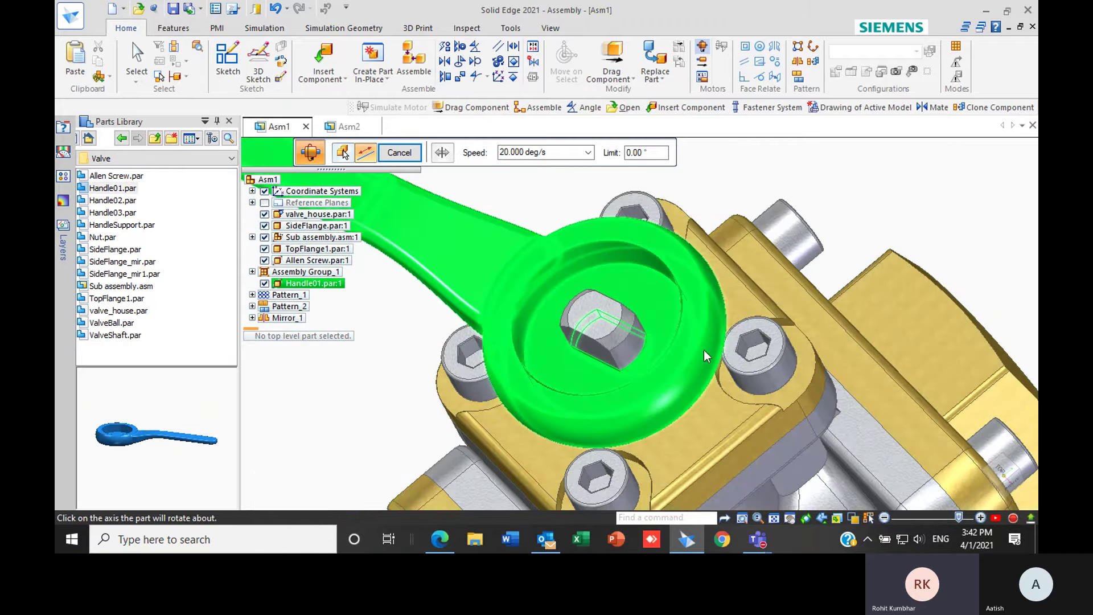
pyautogui.moveTo(572, 305); pyautogui.dragTo(591, 349, button='middle')
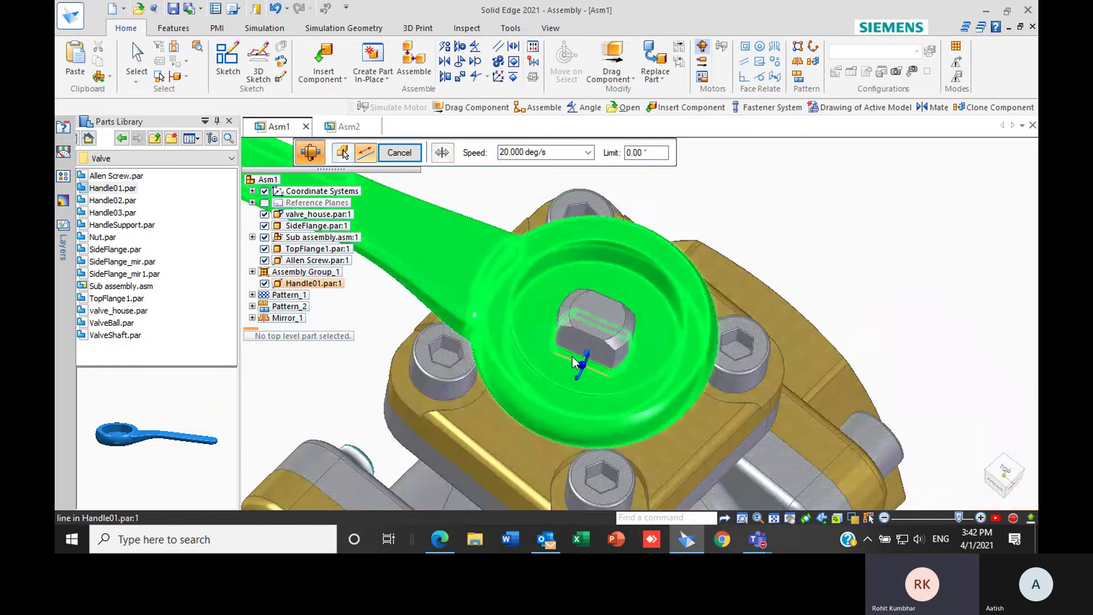
pyautogui.click(574, 300)
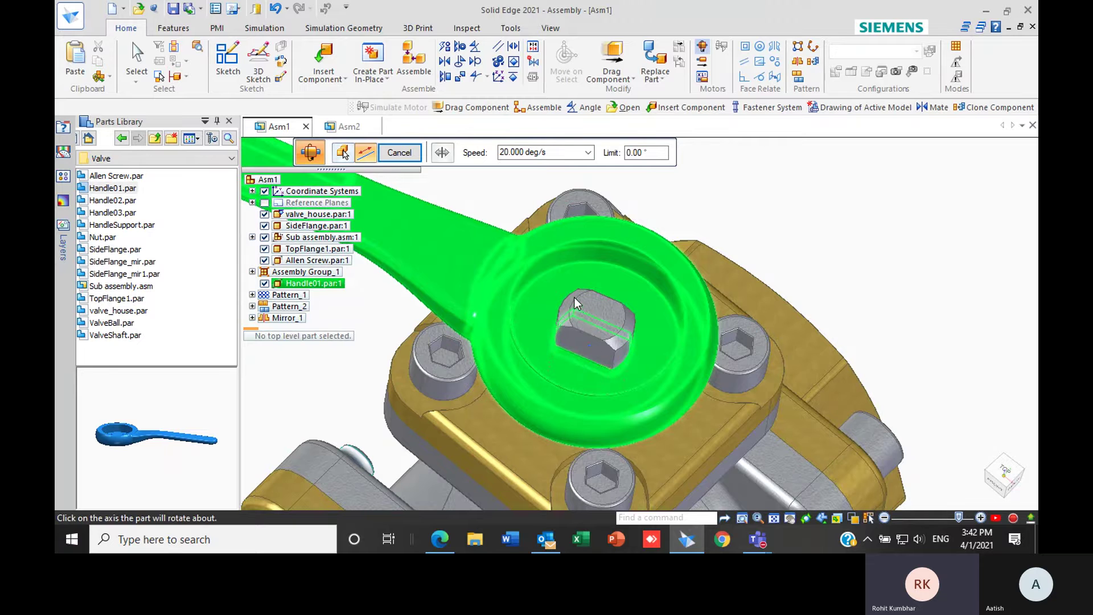
pyautogui.moveTo(576, 297); pyautogui.dragTo(637, 308, button='middle')
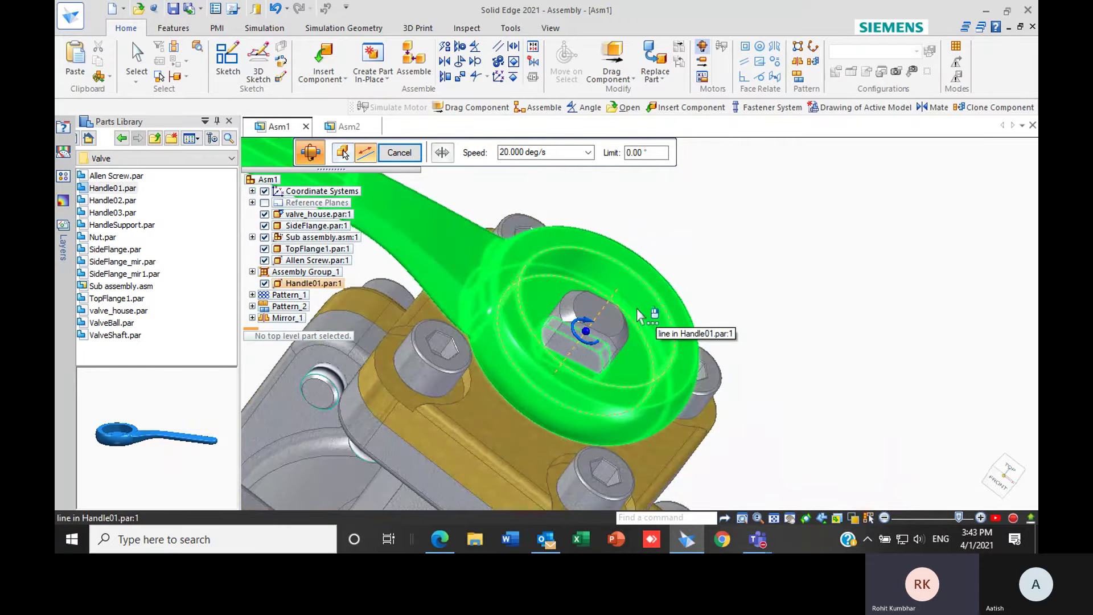
pyautogui.rightClick(640, 302)
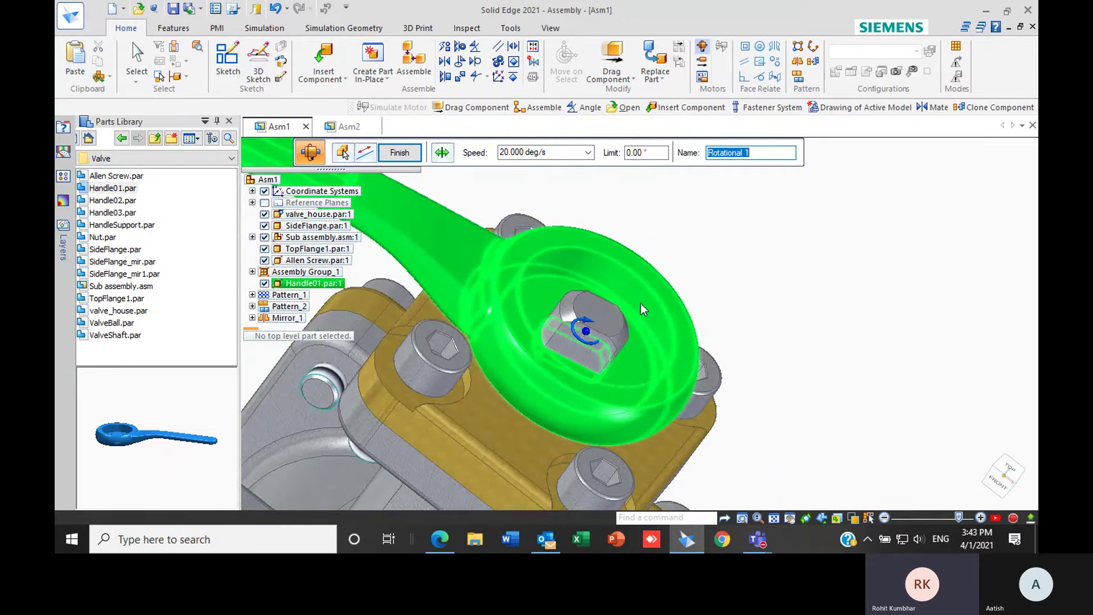
pyautogui.click(399, 152)
# - Start Simulate Motor from the home view and accept the motor group properties with no analysis and Rotational 1 in the animation
pyautogui.scroll(-3, 736, 218)
pyautogui.moveTo(736, 217); pyautogui.dragTo(572, 193, button='middle')
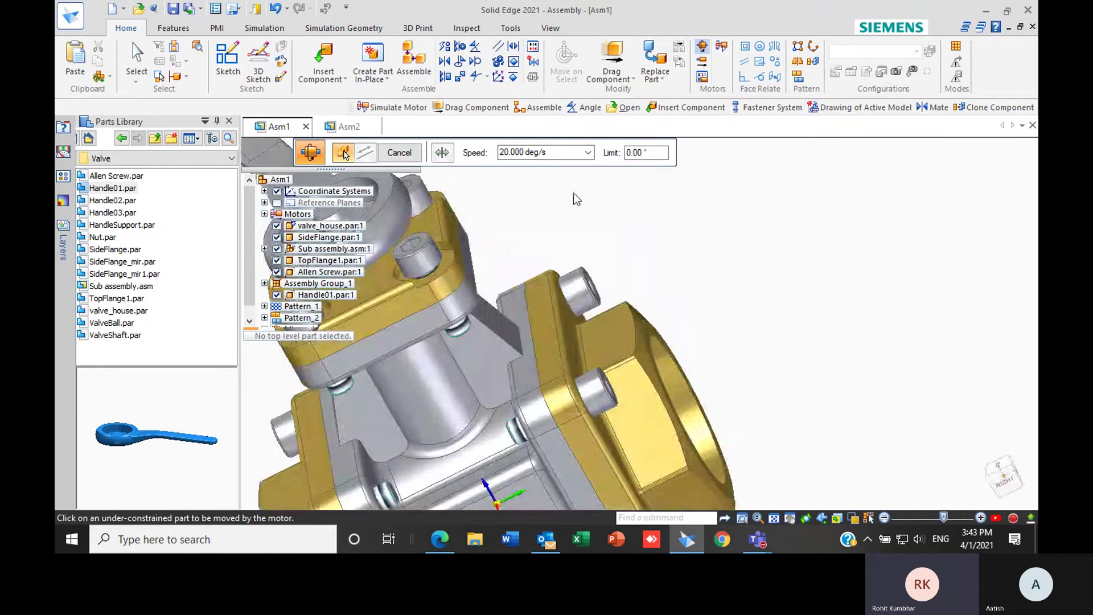
pyautogui.click(985, 501)
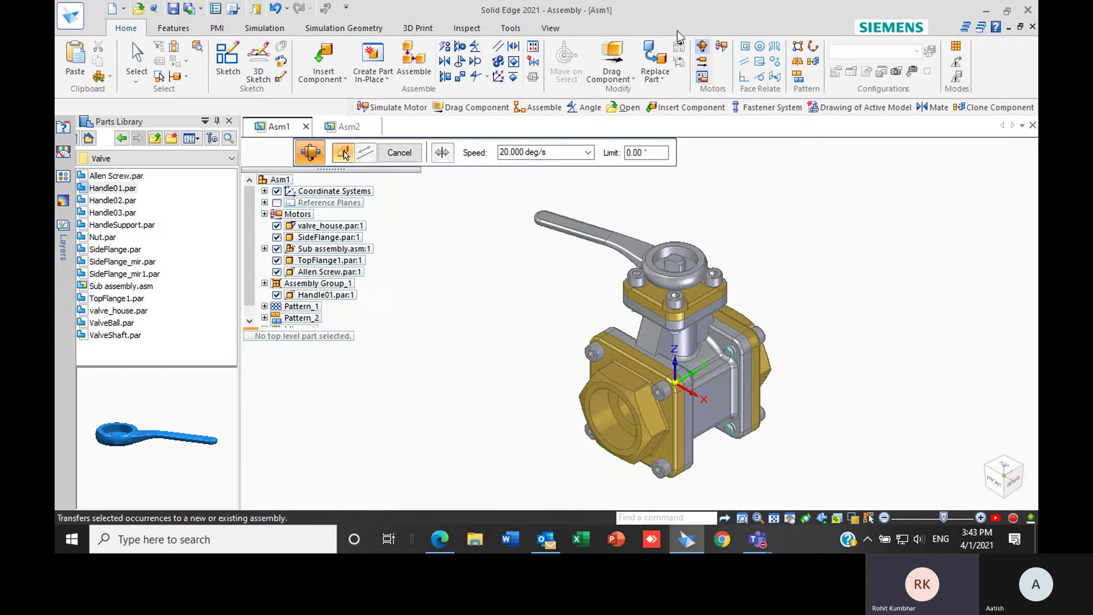
pyautogui.click(721, 49)
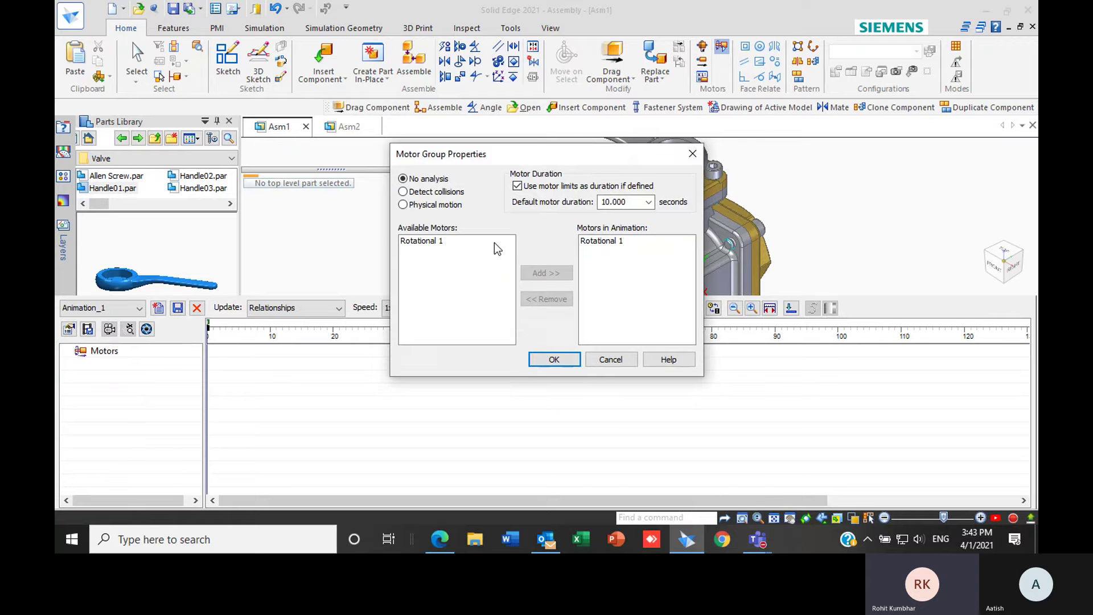
pyautogui.click(555, 363)
# - Play the motor animation and watch how the handle turns on the valve
pyautogui.scroll(-1, 666, 210)
pyautogui.moveTo(743, 184); pyautogui.dragTo(676, 152, button='middle')
pyautogui.rightClick(739, 122)
pyautogui.click(727, 180)
pyautogui.moveTo(756, 142); pyautogui.dragTo(655, 207, button='middle')
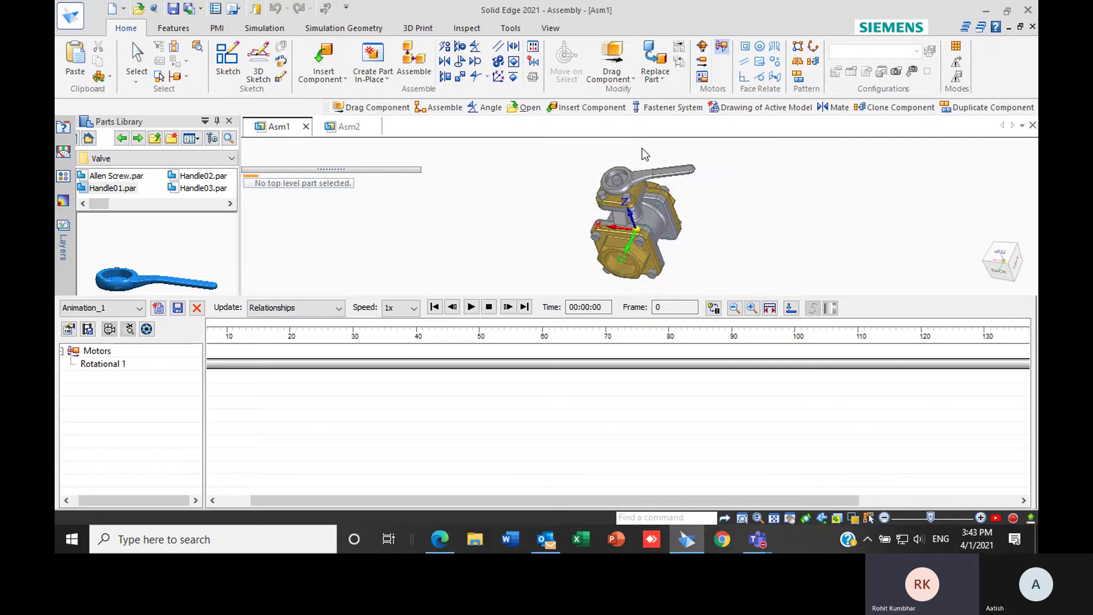
pyautogui.scroll(5, 631, 159)
pyautogui.moveTo(647, 171); pyautogui.dragTo(659, 167, button='middle')
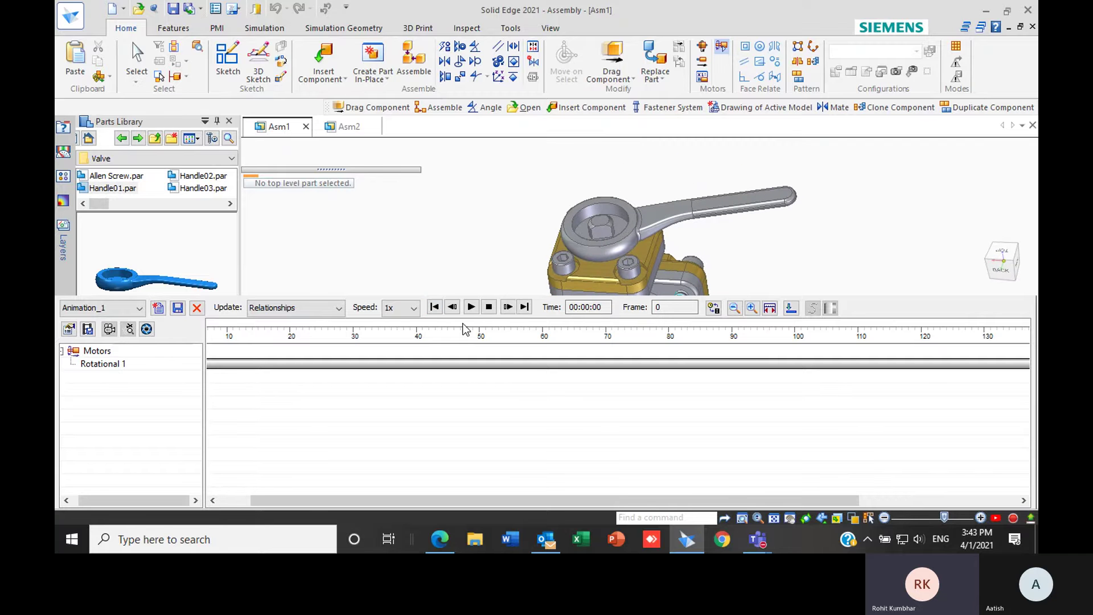
pyautogui.click(471, 307)
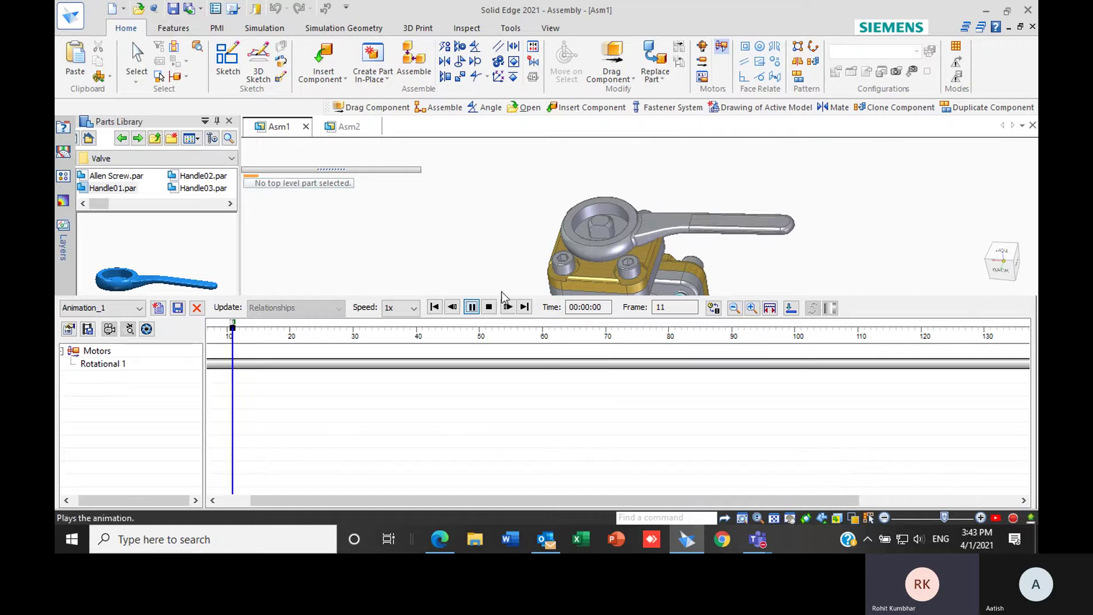
pyautogui.scroll(-5, 572, 202)
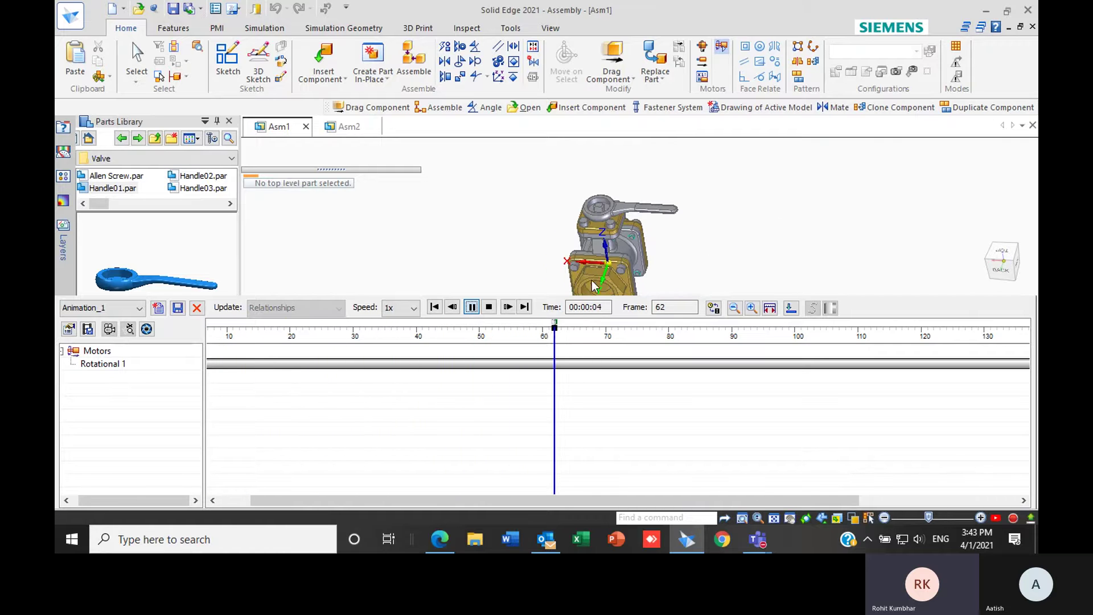
# - Rewind the motor animation to its start and play it again with the handle viewed closer
pyautogui.click(434, 307)
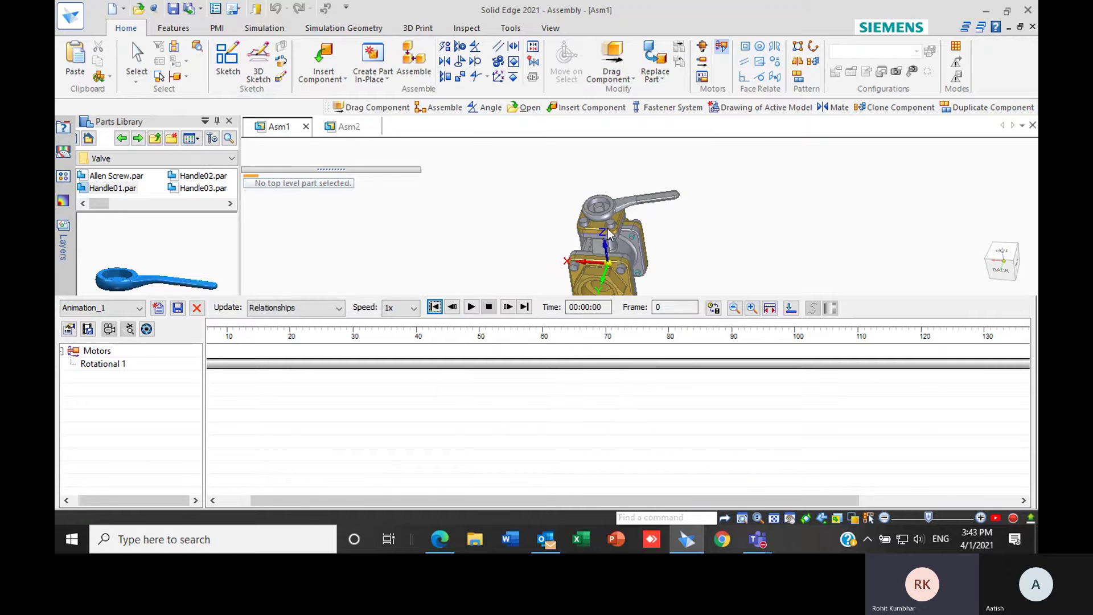
pyautogui.scroll(2, 683, 215)
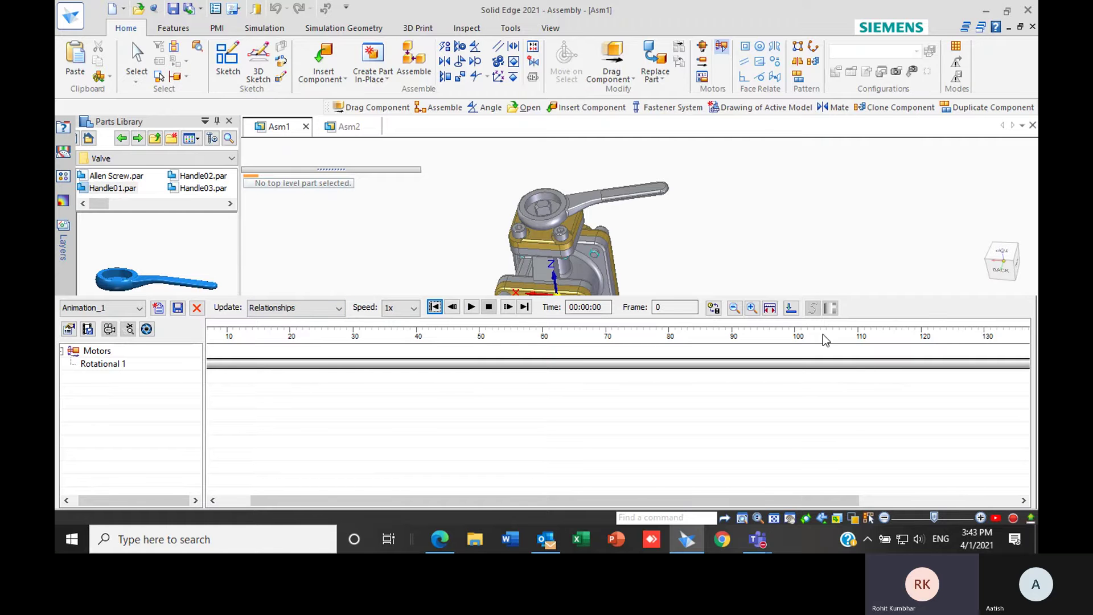
pyautogui.click(471, 307)
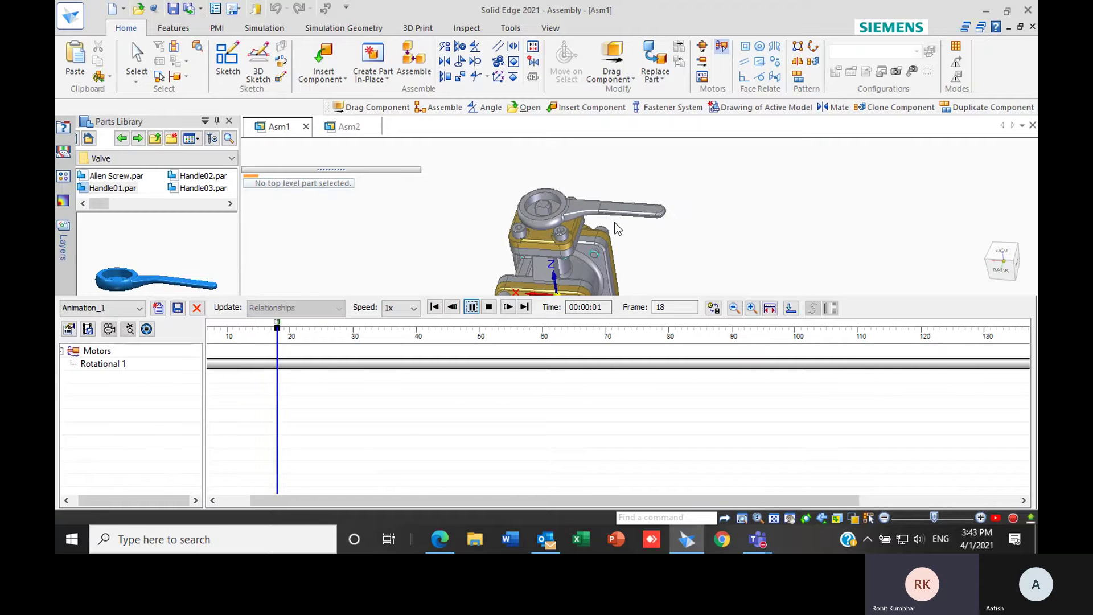
# - Restart the motor simulation, cancel its motor group properties and leave the animation without saving
pyautogui.click(719, 50)
pyautogui.click(638, 298)
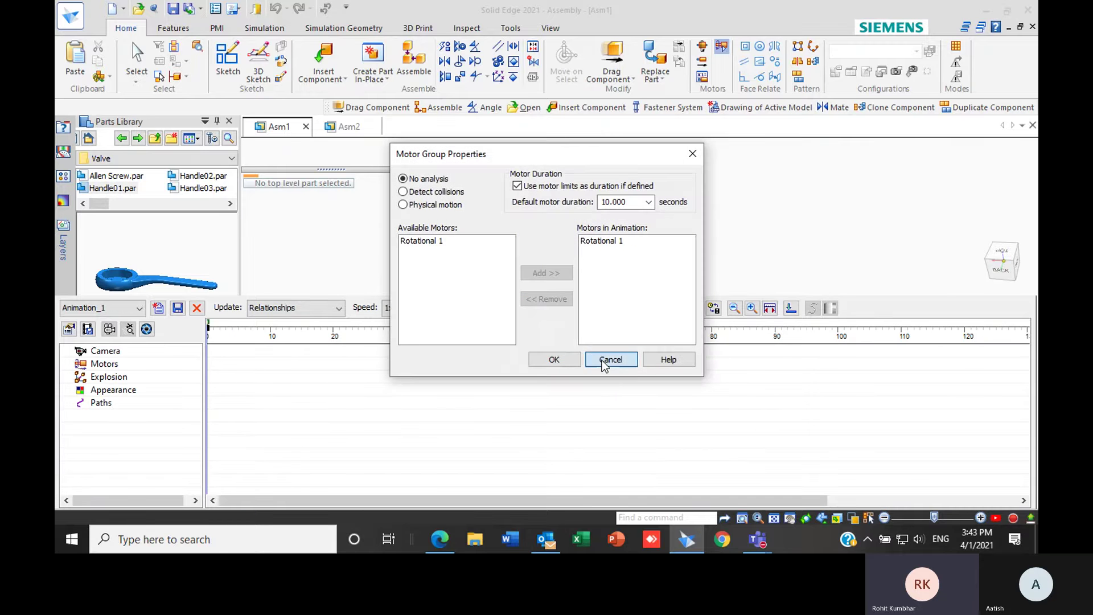
pyautogui.click(604, 360)
pyautogui.click(648, 299)
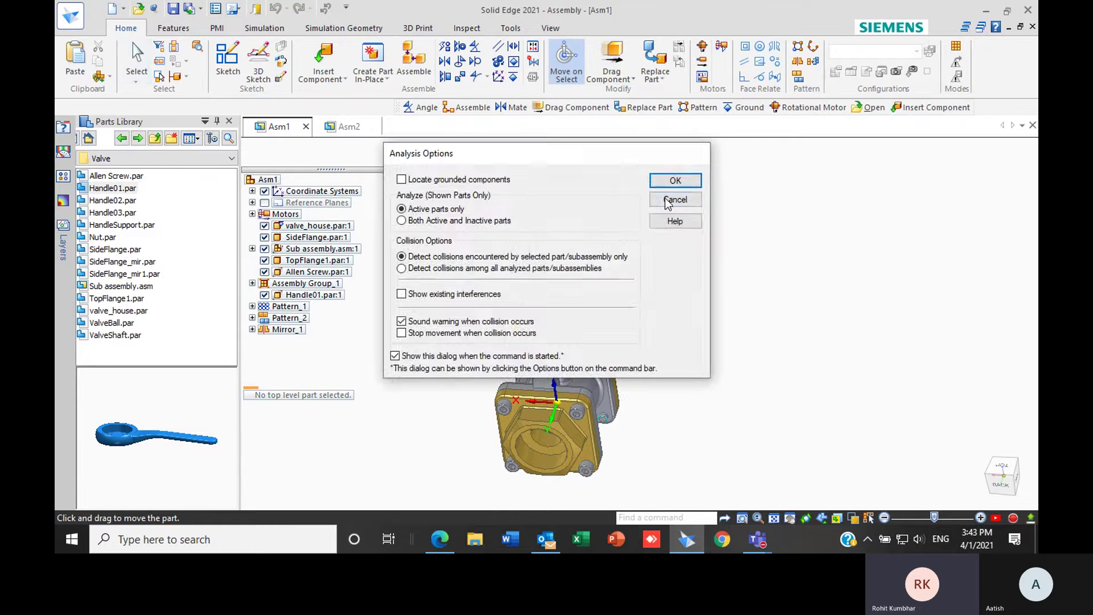
pyautogui.click(675, 181)
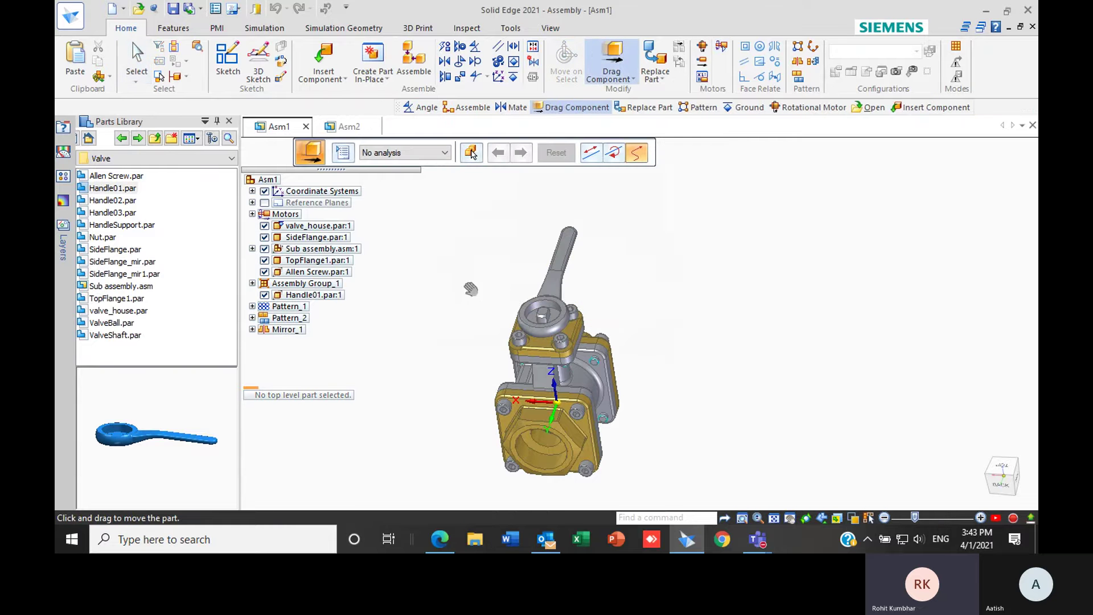
pyautogui.scroll(4, 609, 252)
pyautogui.scroll(-2, 608, 251)
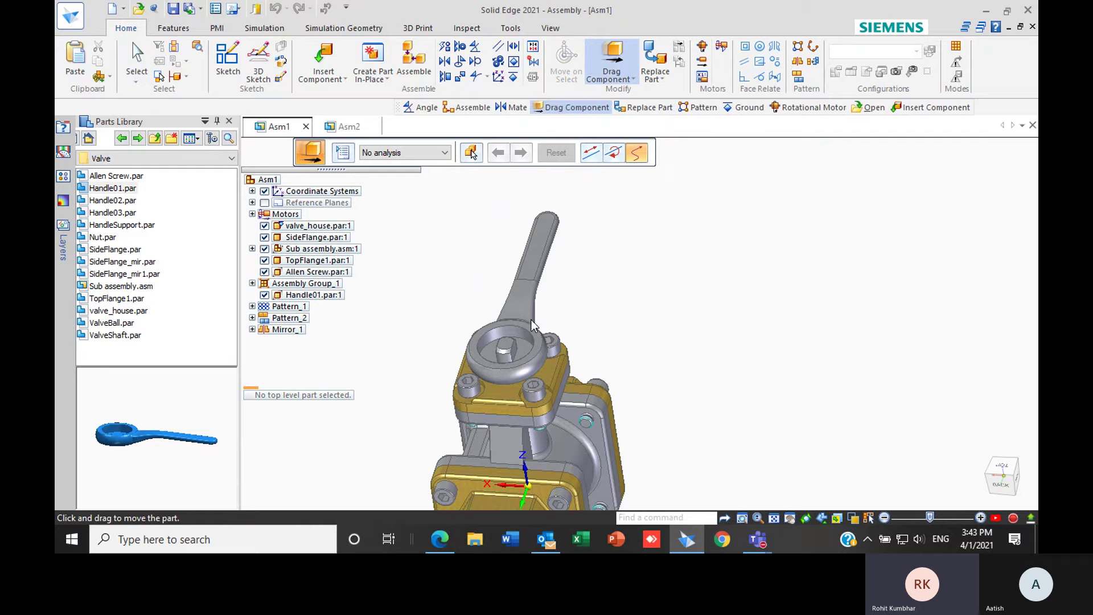
pyautogui.scroll(1, 530, 325)
pyautogui.scroll(-3, 519, 272)
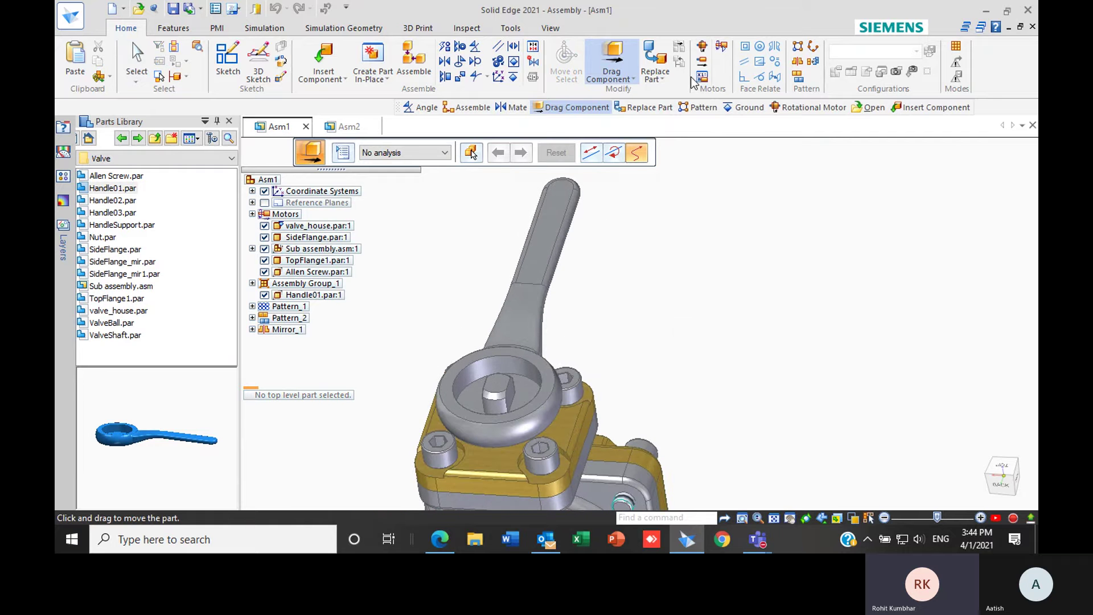
# - Simulate the Rotational 1 motor with no analysis and play the handle's animation twice from the start
pyautogui.click(722, 47)
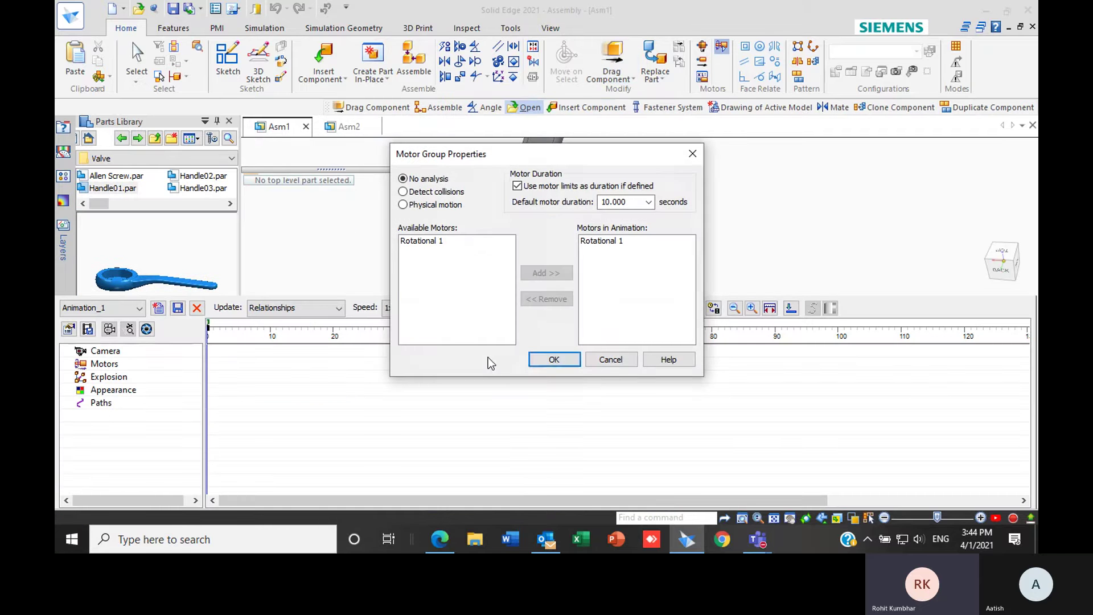
pyautogui.click(544, 364)
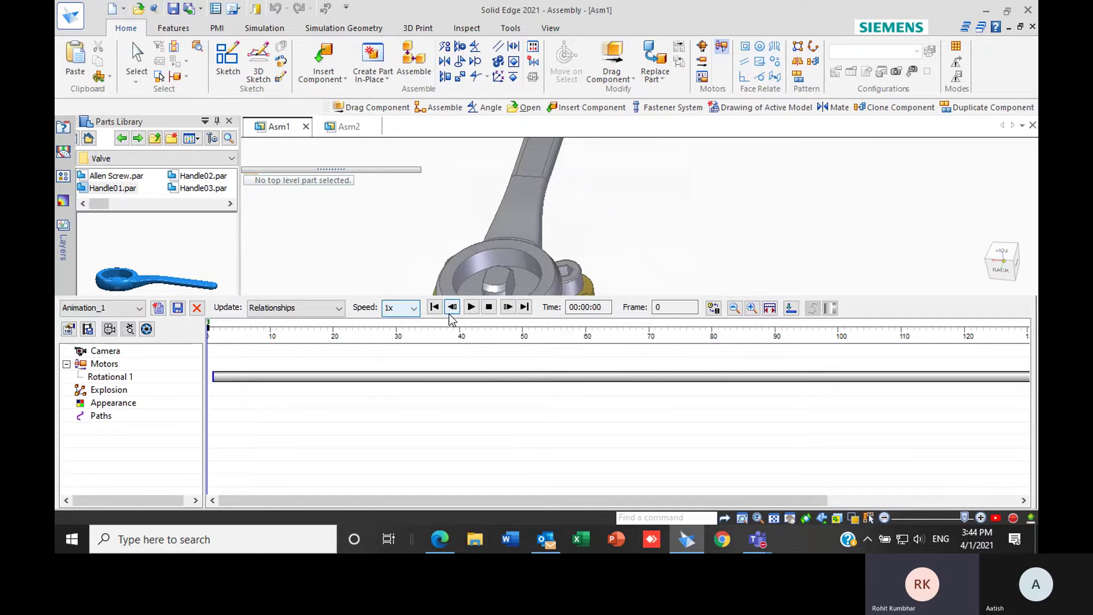
pyautogui.click(471, 307)
pyautogui.scroll(-5, 579, 238)
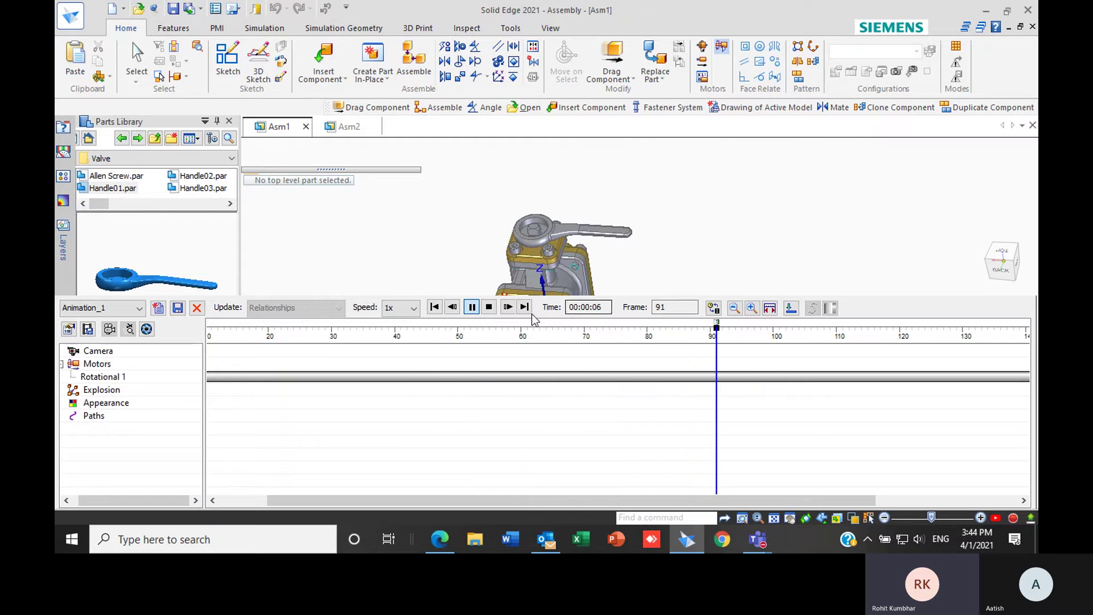
pyautogui.click(435, 307)
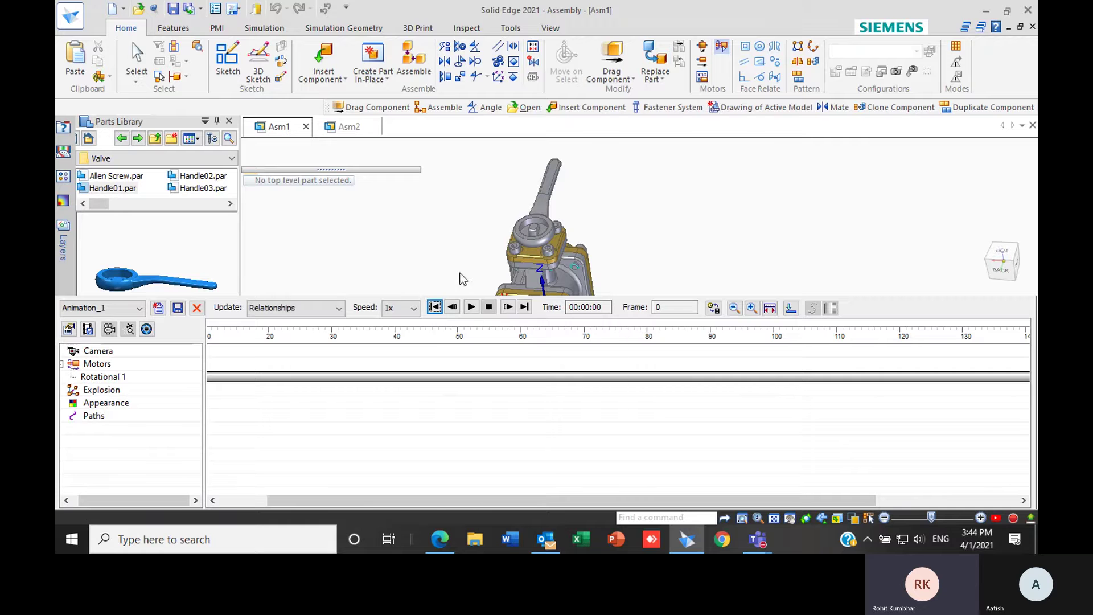
pyautogui.click(470, 308)
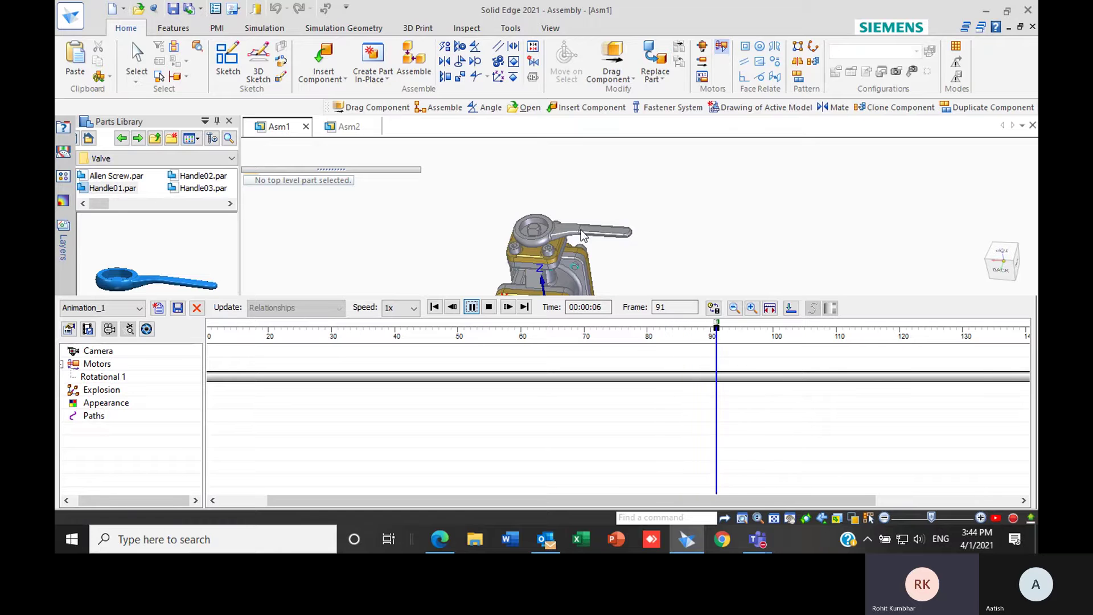
# - Leave the motor animation and return to the assembly without saving it
pyautogui.click(196, 307)
pyautogui.click(647, 299)
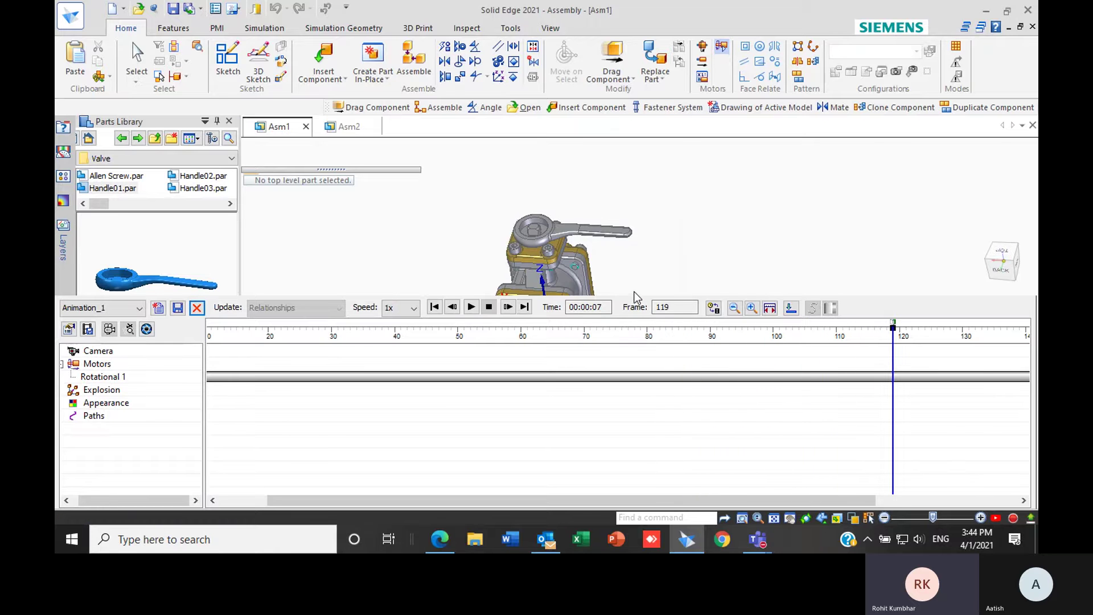
pyautogui.click(656, 300)
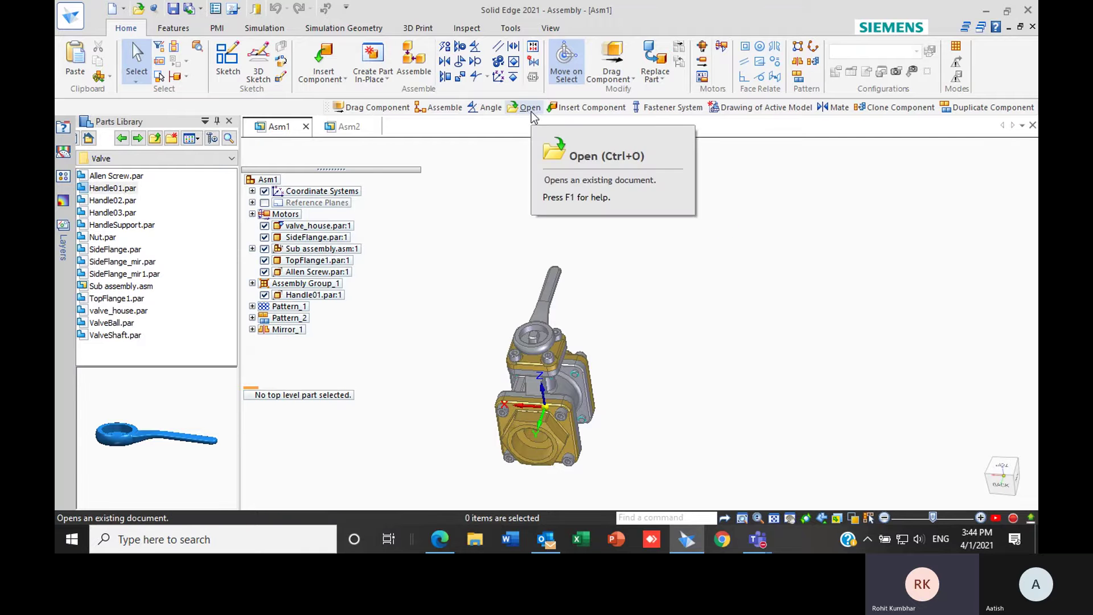
# - Examine the valve assembly from the left view and from an angle showing the flange bore, bolts and handle
pyautogui.scroll(-3, 618, 317)
pyautogui.scroll(5, 590, 403)
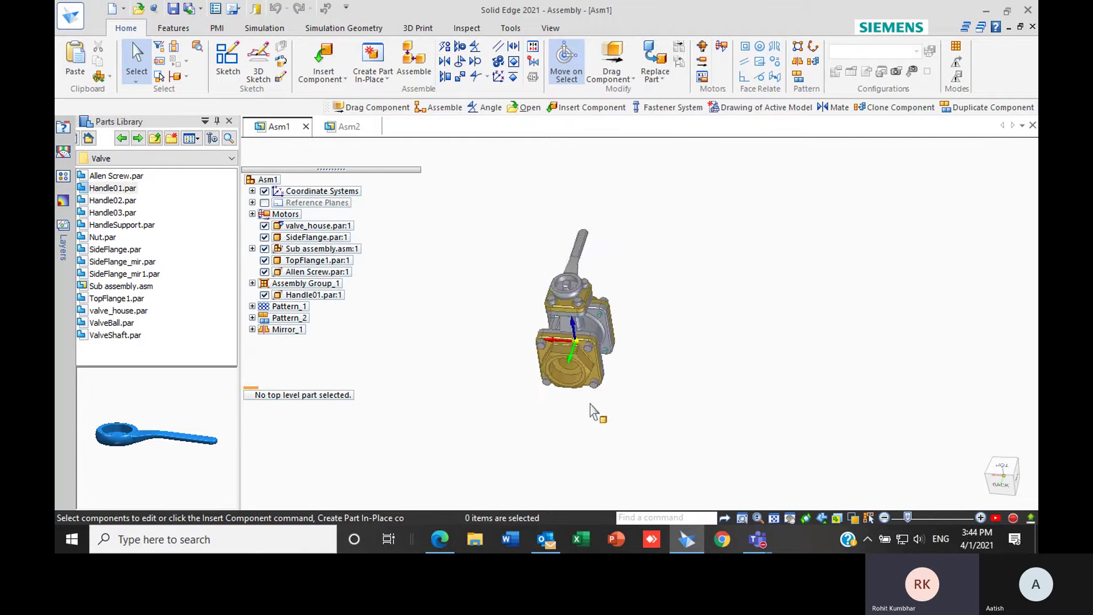
pyautogui.scroll(-3, 583, 423)
pyautogui.scroll(4, 571, 334)
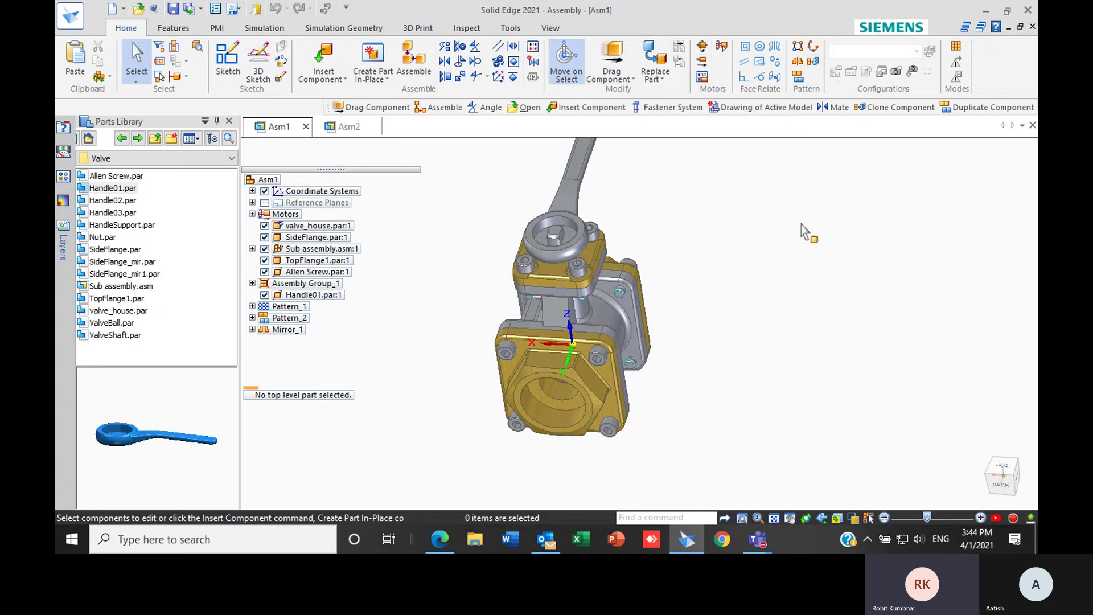
pyautogui.moveTo(762, 230); pyautogui.dragTo(814, 183, button='middle')
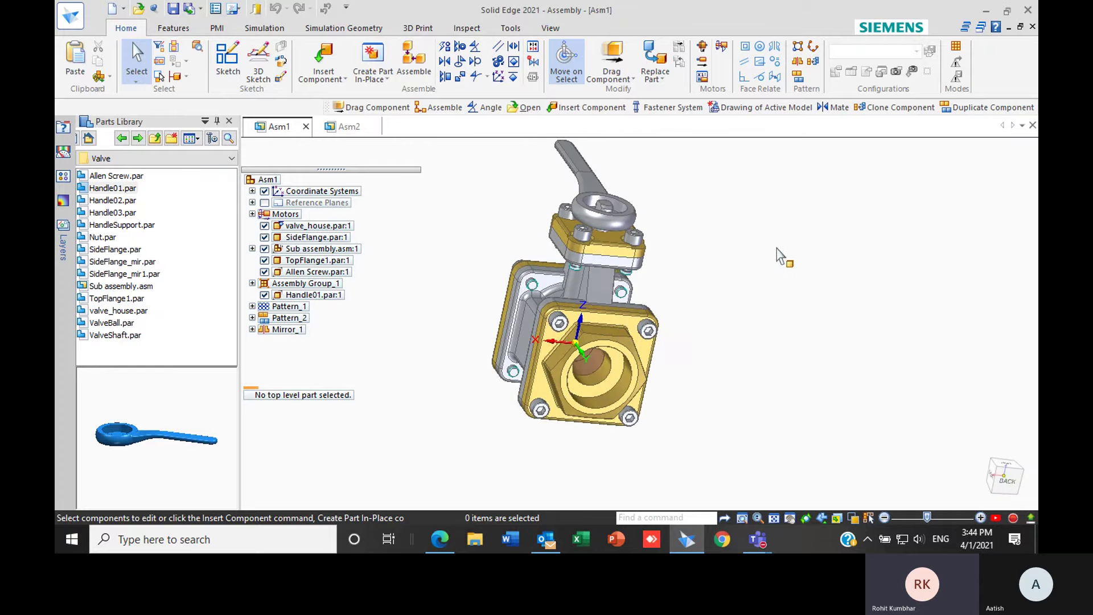
pyautogui.hotkey('ctrl', 'l')
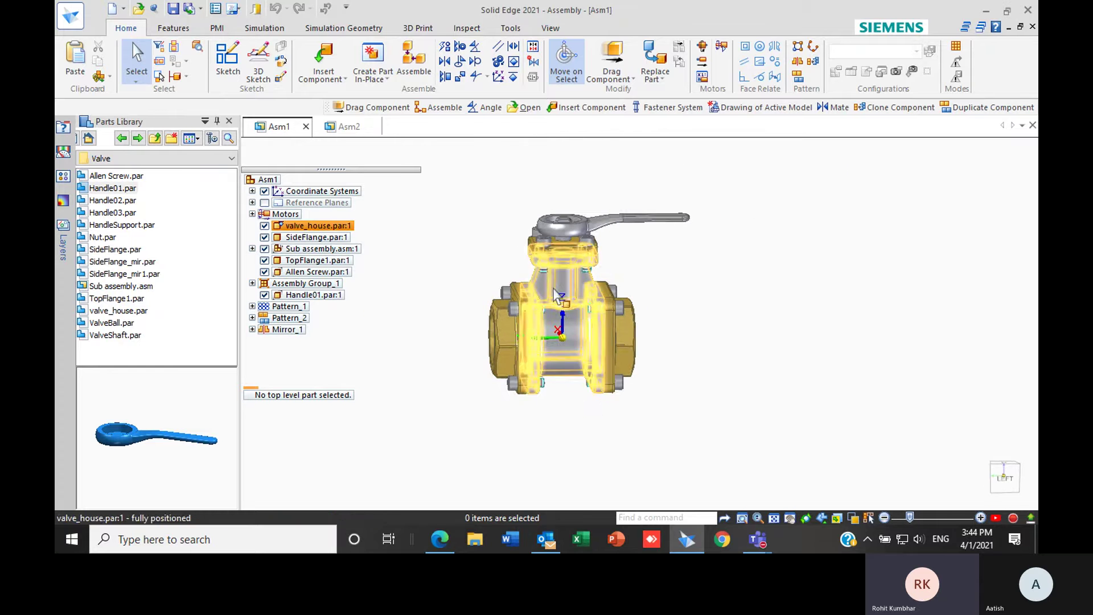
pyautogui.scroll(2, 577, 306)
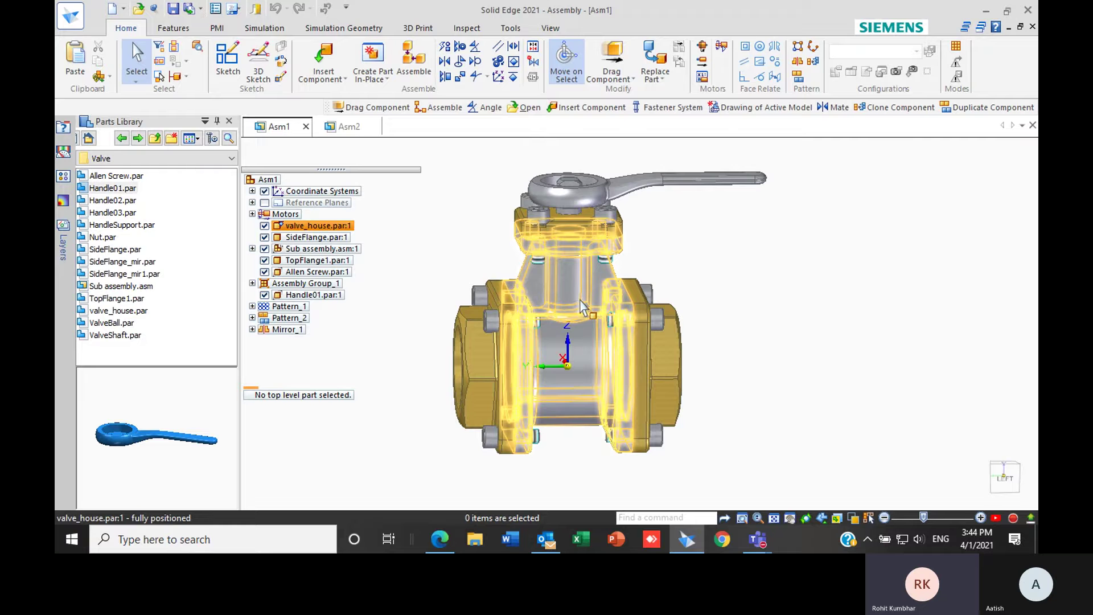
pyautogui.scroll(-3, 696, 316)
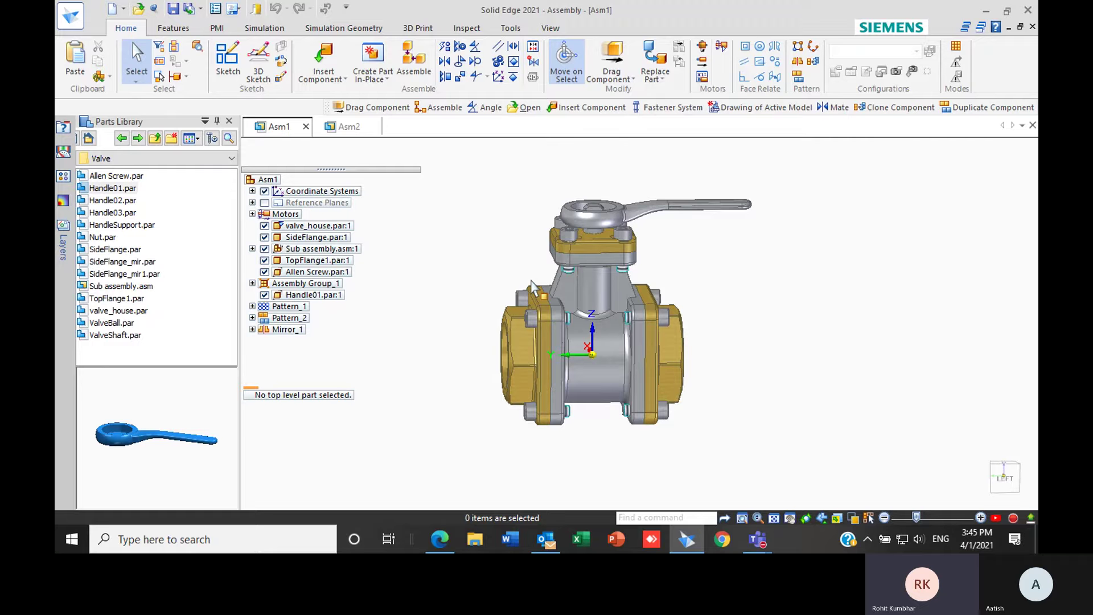
pyautogui.scroll(3, 532, 265)
pyautogui.scroll(-3, 536, 285)
pyautogui.moveTo(525, 314); pyautogui.dragTo(549, 335, button='middle')
pyautogui.scroll(2, 549, 335)
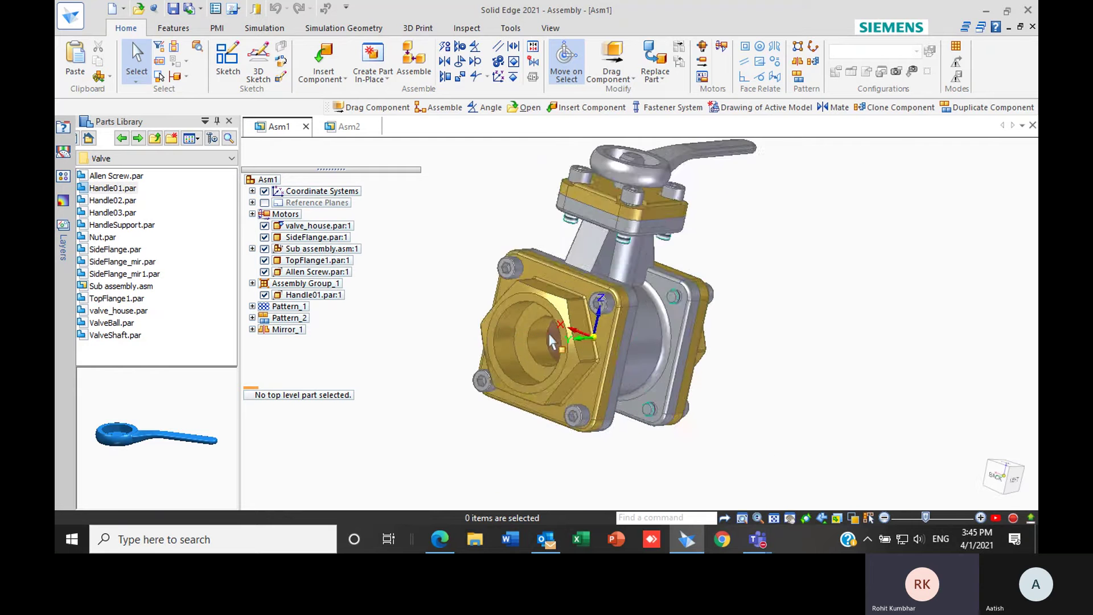
pyautogui.scroll(3, 550, 336)
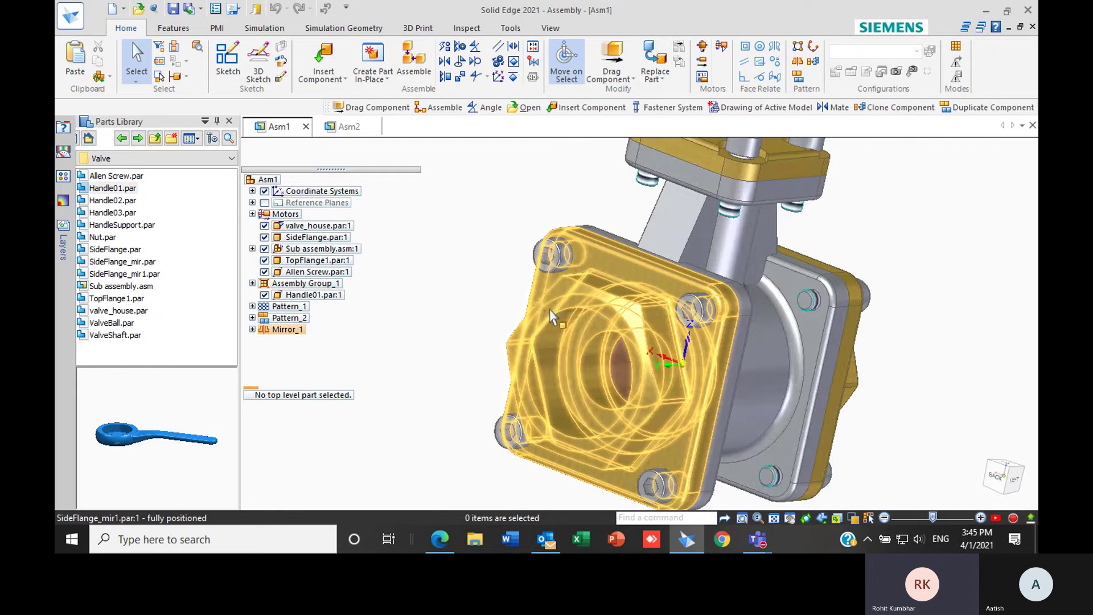
pyautogui.scroll(-3, 555, 319)
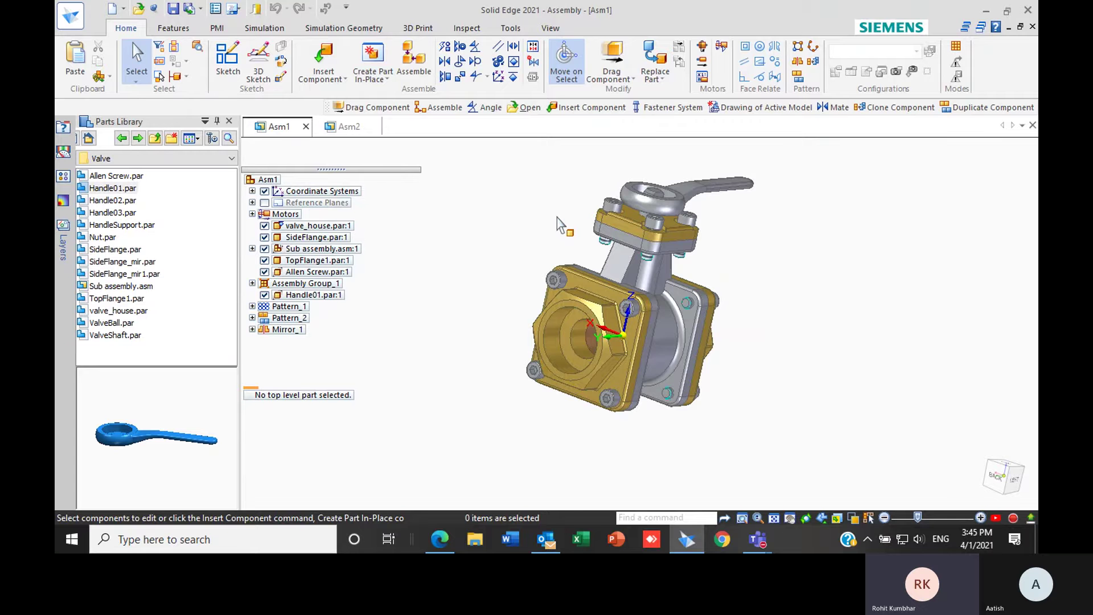
pyautogui.scroll(2, 547, 256)
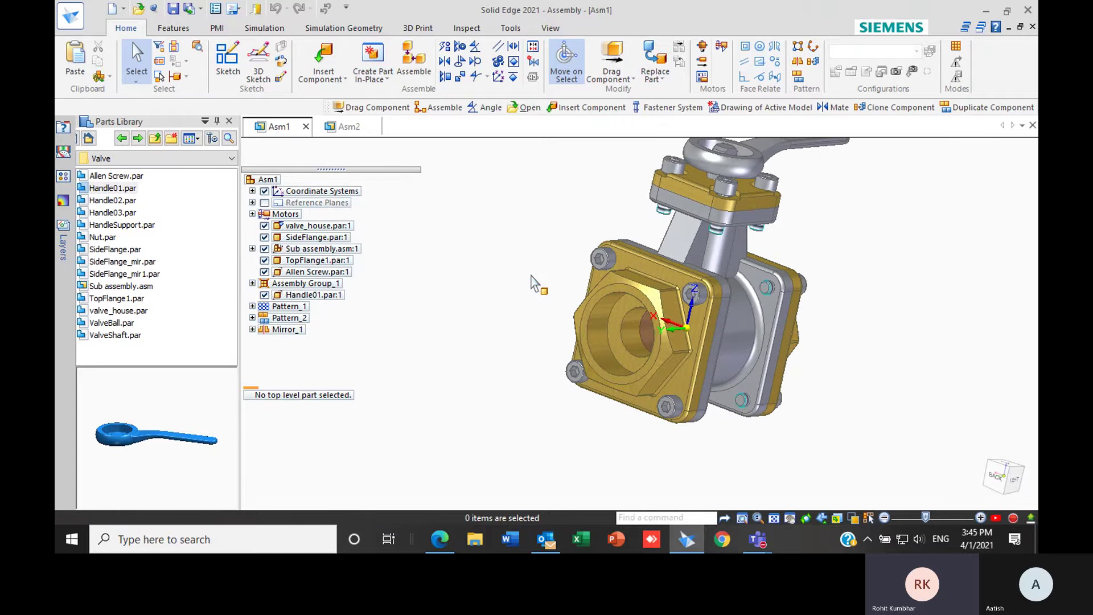
pyautogui.scroll(-2, 533, 284)
pyautogui.scroll(3, 532, 265)
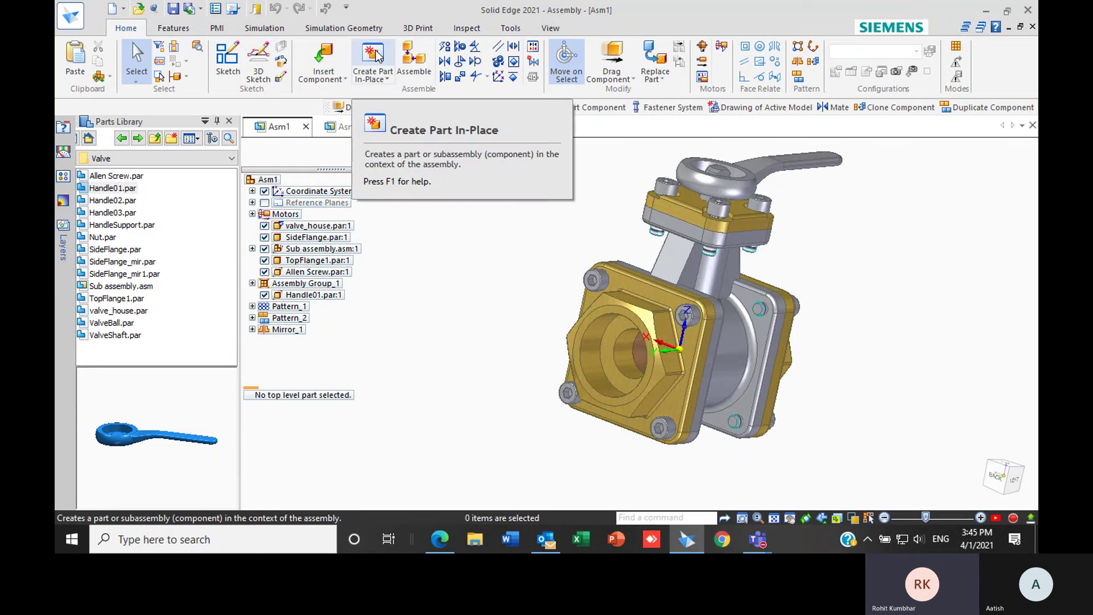
# - Start Create Part In-Place in the valve assembly
pyautogui.click(378, 68)
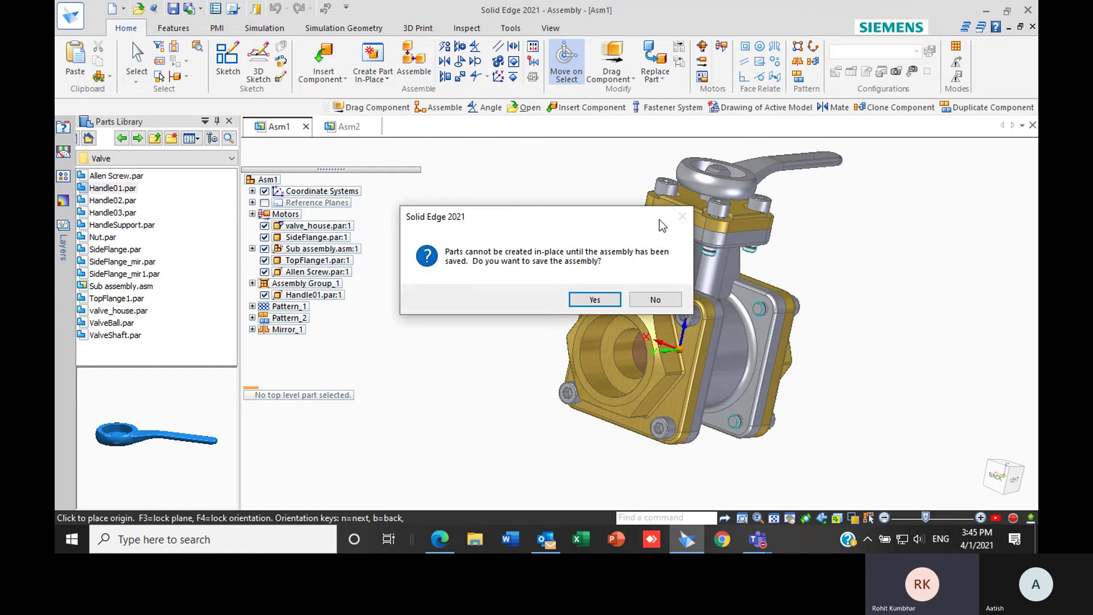
# - Save the assembly as Asm1.asm and accept the in-place part options with the origin by graphic input and in-place editing
pyautogui.click(571, 297)
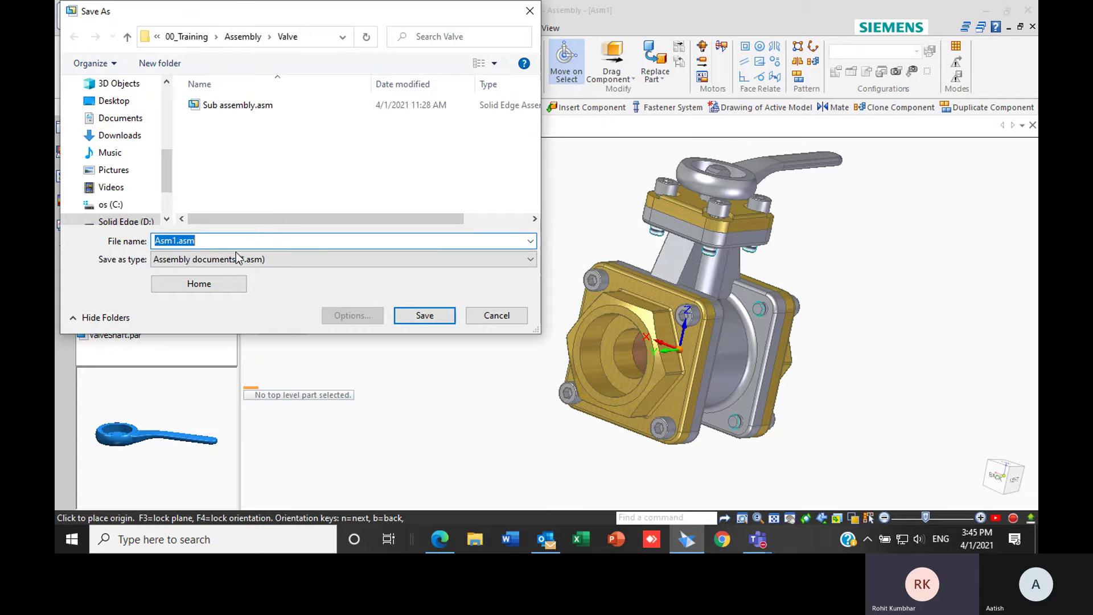
pyautogui.click(423, 318)
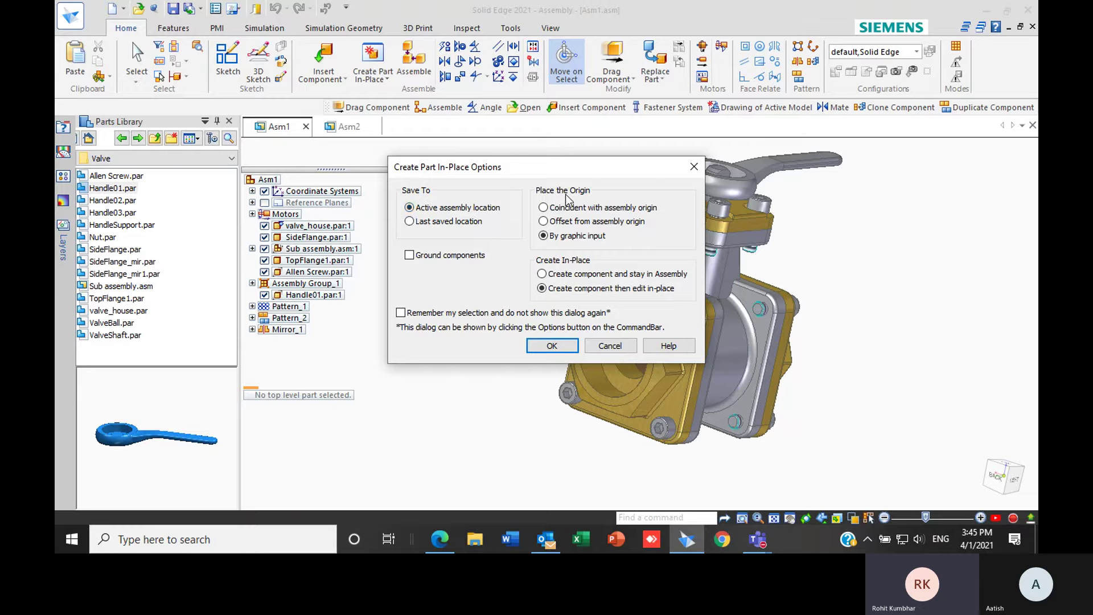
pyautogui.moveTo(605, 171); pyautogui.dragTo(513, 197)
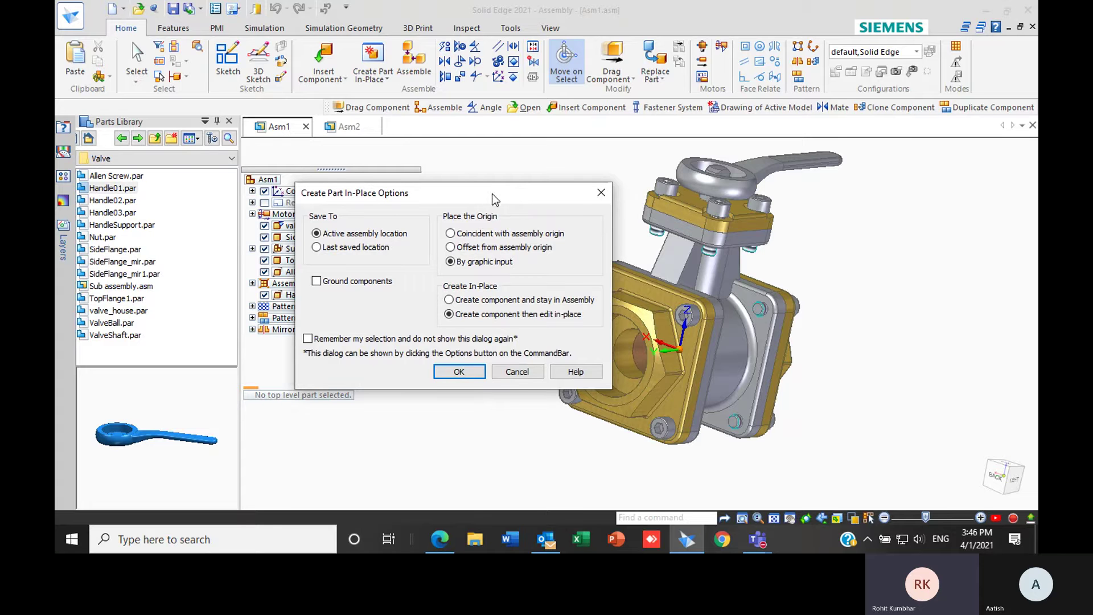
pyautogui.moveTo(515, 198); pyautogui.dragTo(517, 236)
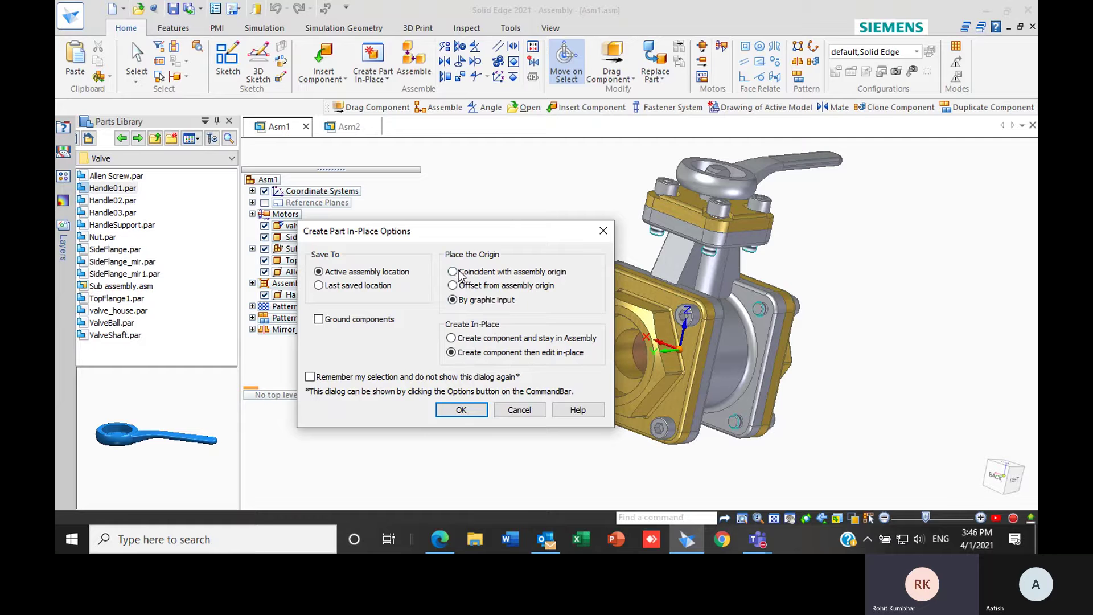
pyautogui.click(462, 410)
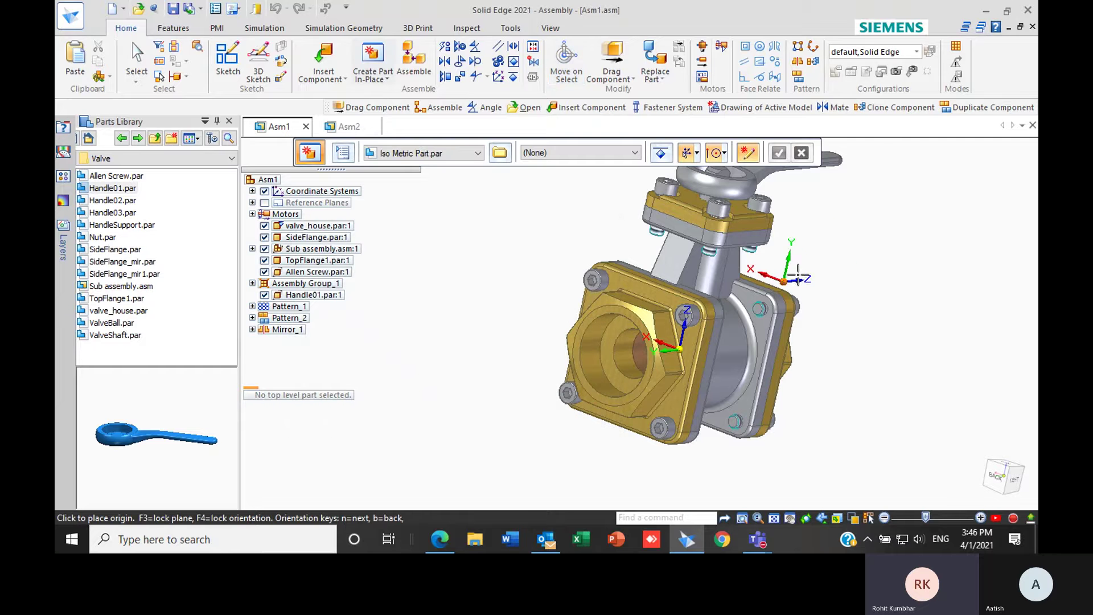
# - Place the new part's origin at the centre of the side flange's circular Hole 5 edge
pyautogui.scroll(2, 538, 242)
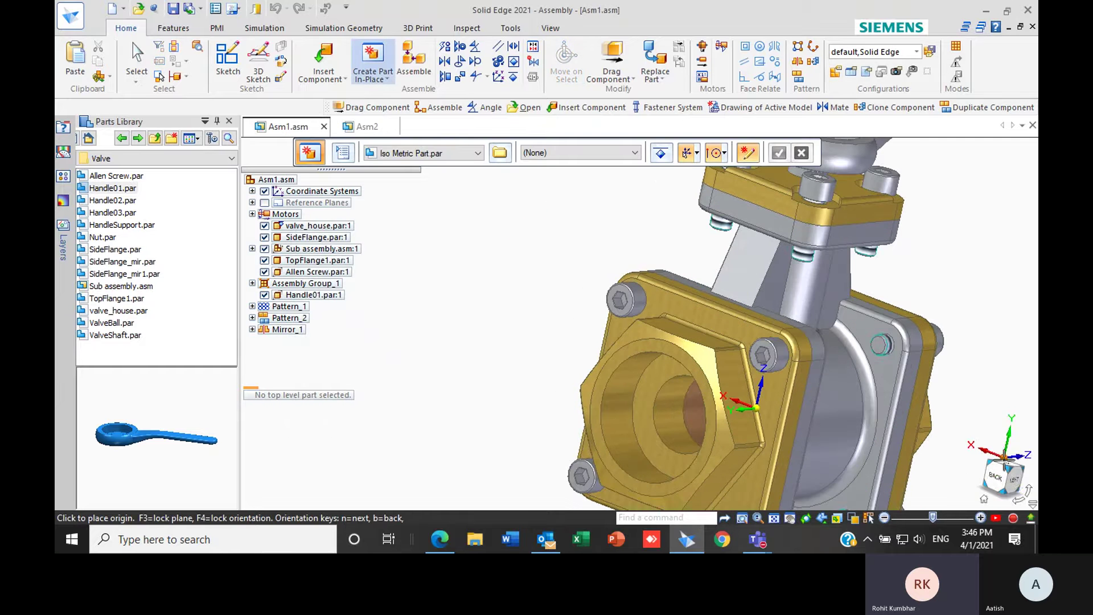
pyautogui.scroll(-3, 756, 408)
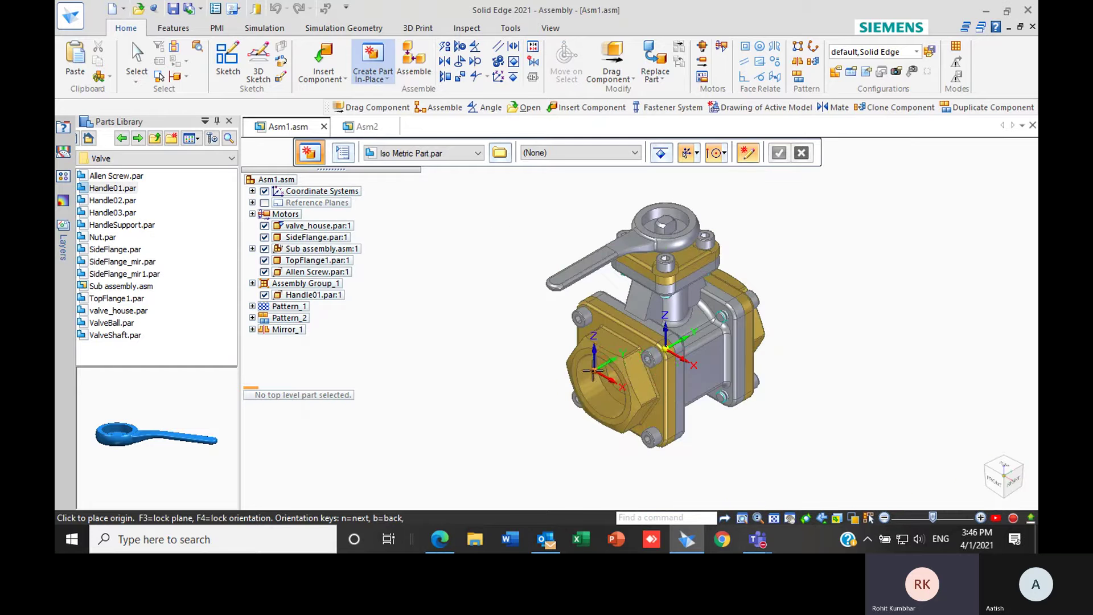
pyautogui.moveTo(661, 329); pyautogui.dragTo(620, 342, button='middle')
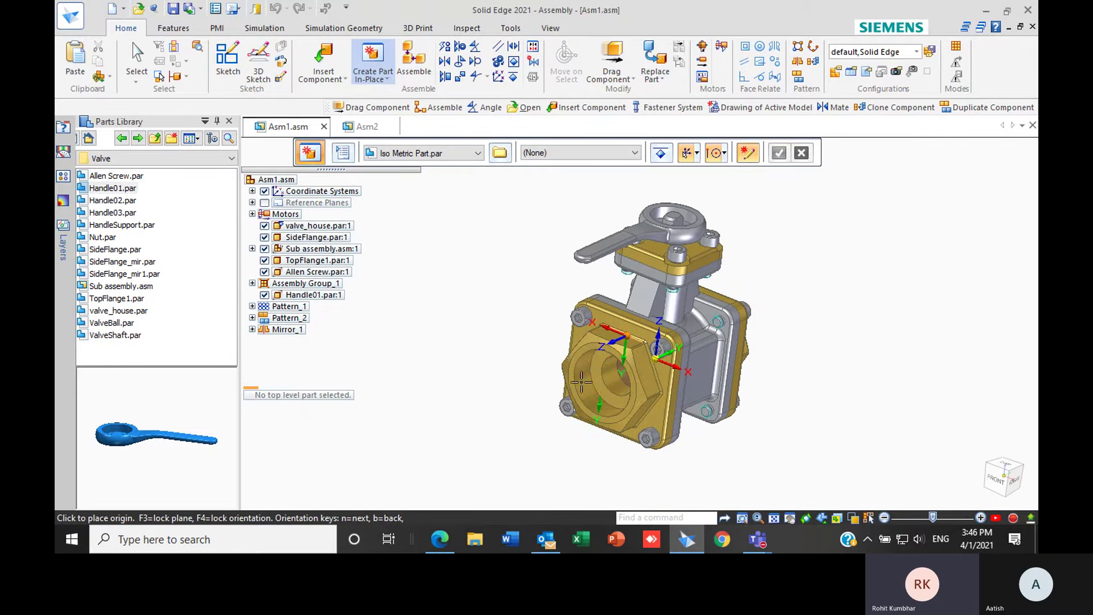
pyautogui.scroll(2, 569, 373)
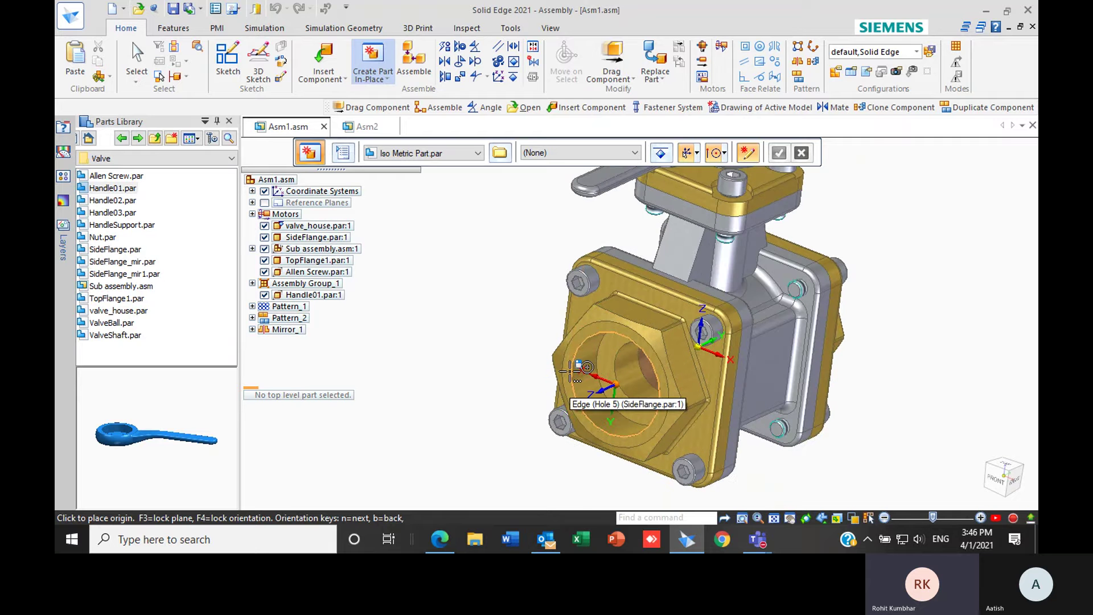
pyautogui.click(570, 372)
pyautogui.moveTo(926, 257); pyautogui.dragTo(851, 170, button='middle')
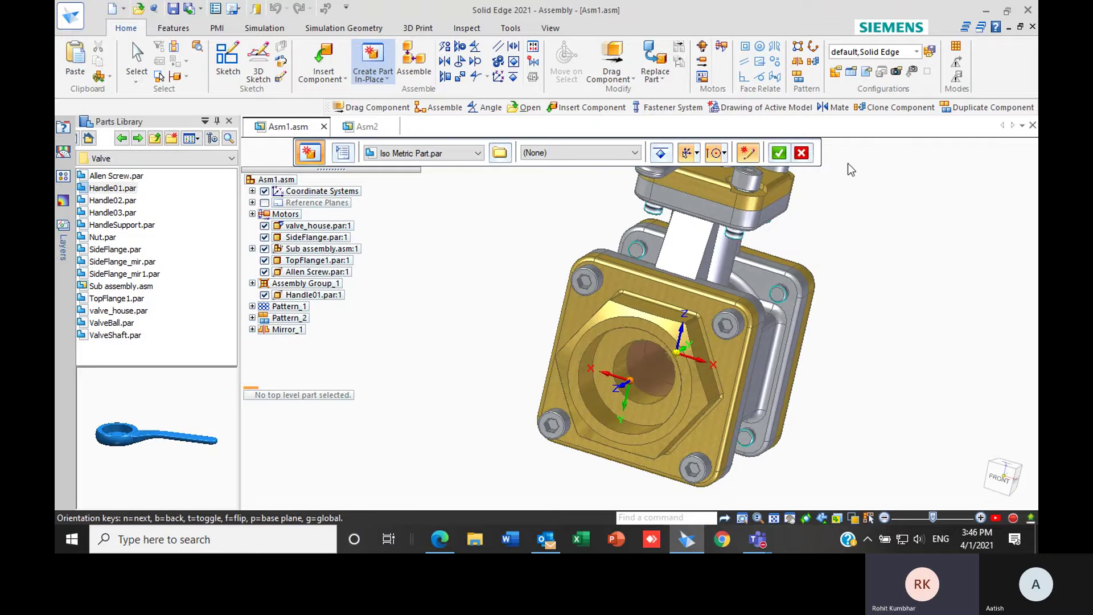
# - Accept the origin placement and save the new part as Pipe in the Valve folder
pyautogui.click(778, 153)
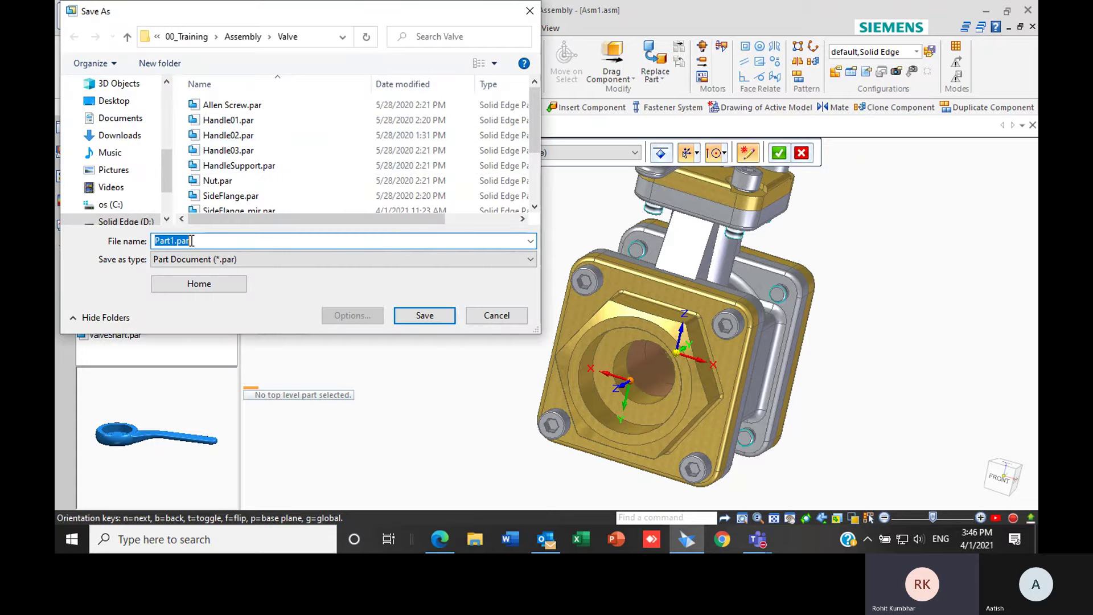
pyautogui.write('Pipe')
pyautogui.click(430, 319)
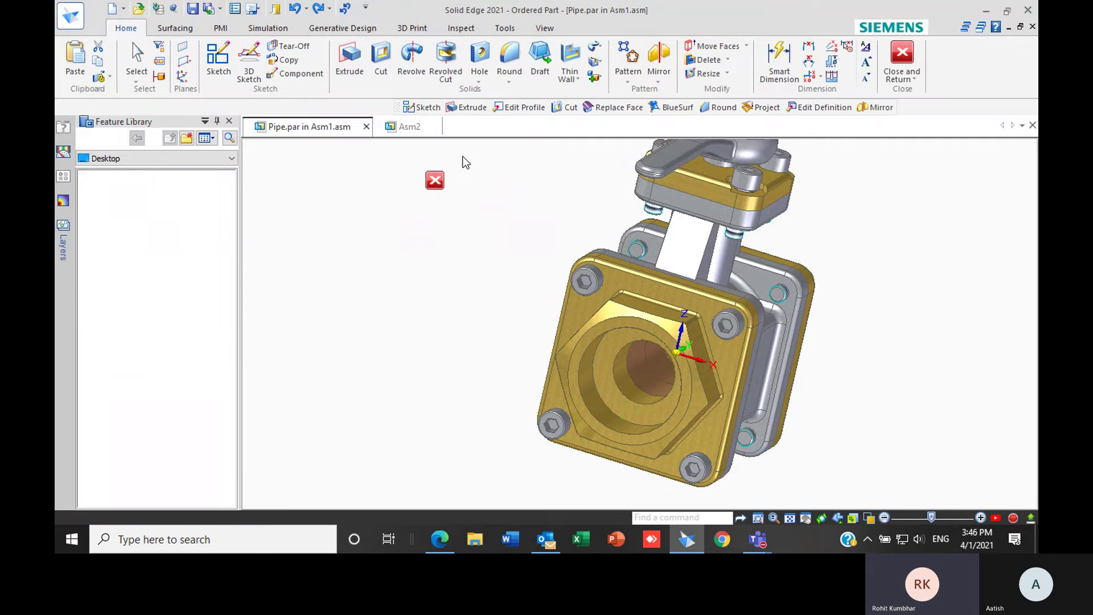
# - Start an Extrude sketch on the plane at the side flange's bore opening
pyautogui.scroll(3, 641, 351)
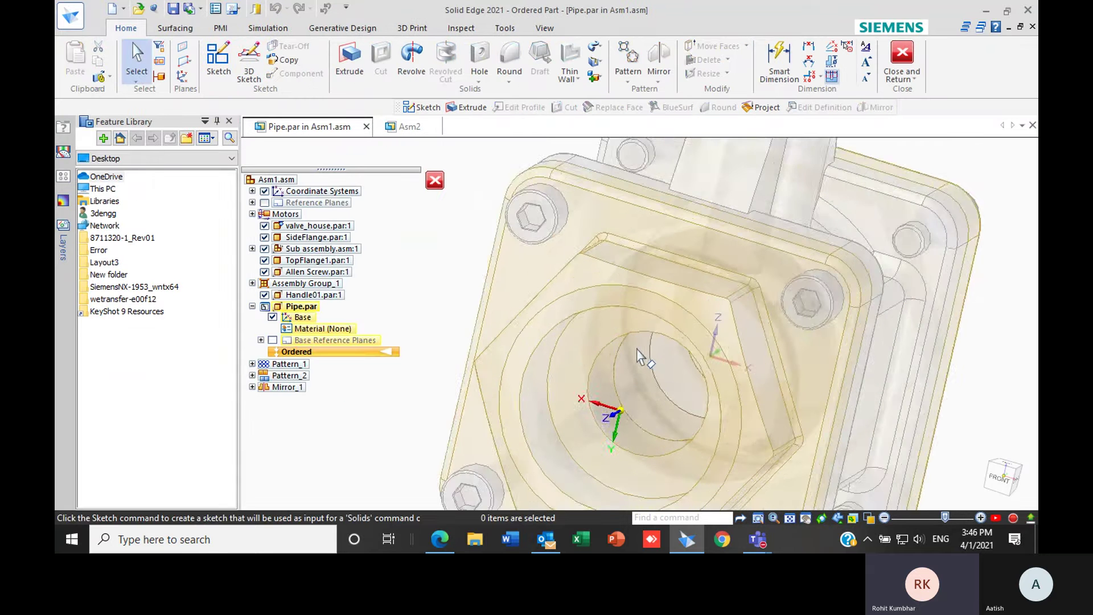
pyautogui.scroll(-2, 641, 351)
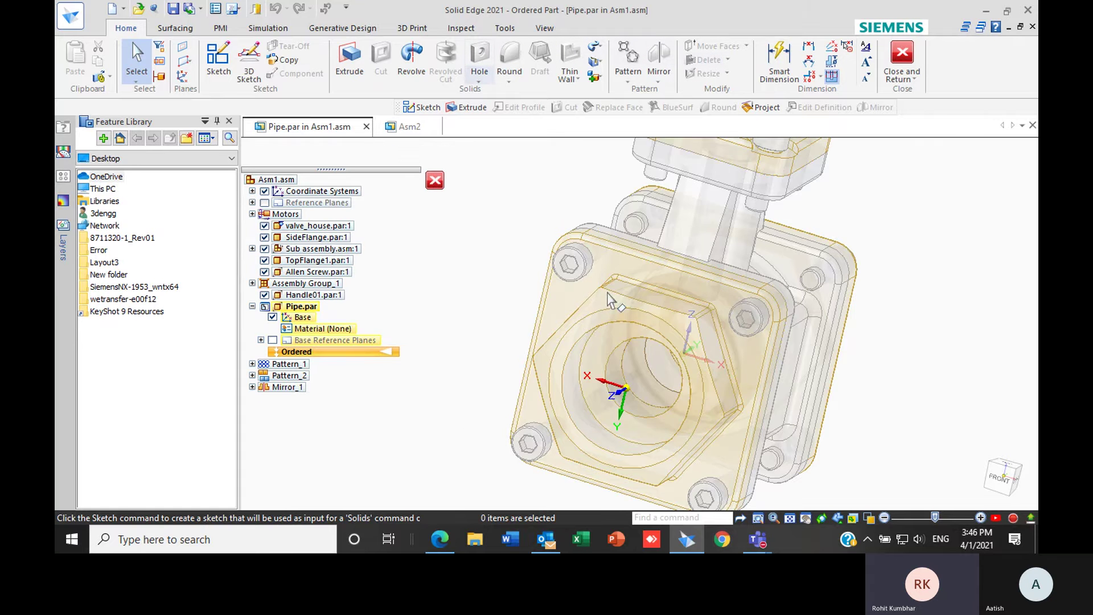
pyautogui.scroll(2, 611, 298)
pyautogui.scroll(-4, 610, 324)
pyautogui.moveTo(648, 371); pyautogui.dragTo(708, 367, button='middle')
pyautogui.scroll(4, 687, 350)
pyautogui.scroll(-3, 687, 350)
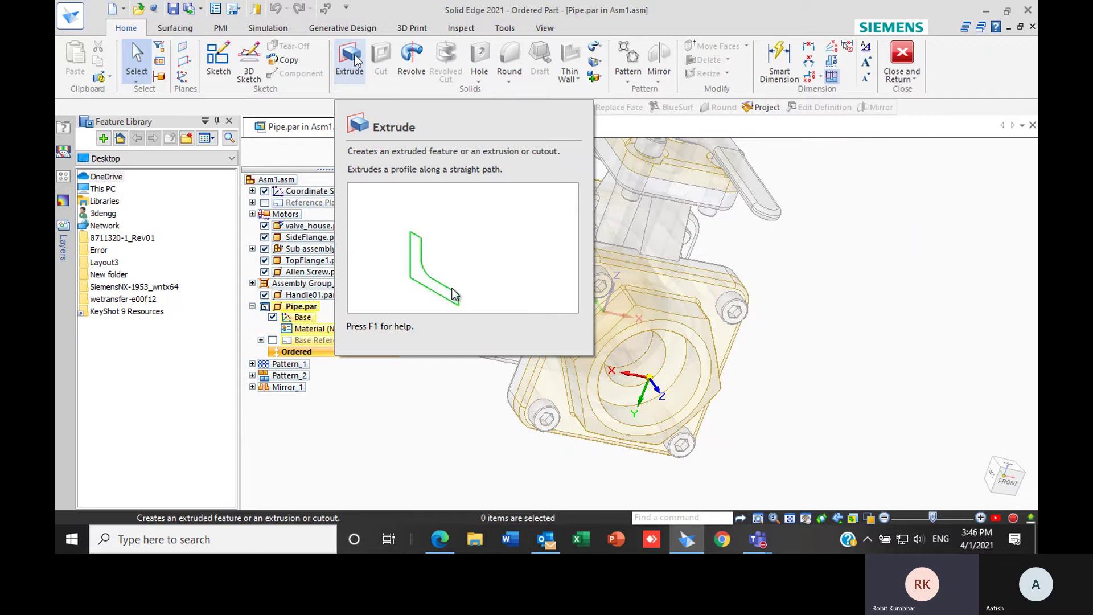
pyautogui.click(352, 57)
pyautogui.scroll(2, 632, 281)
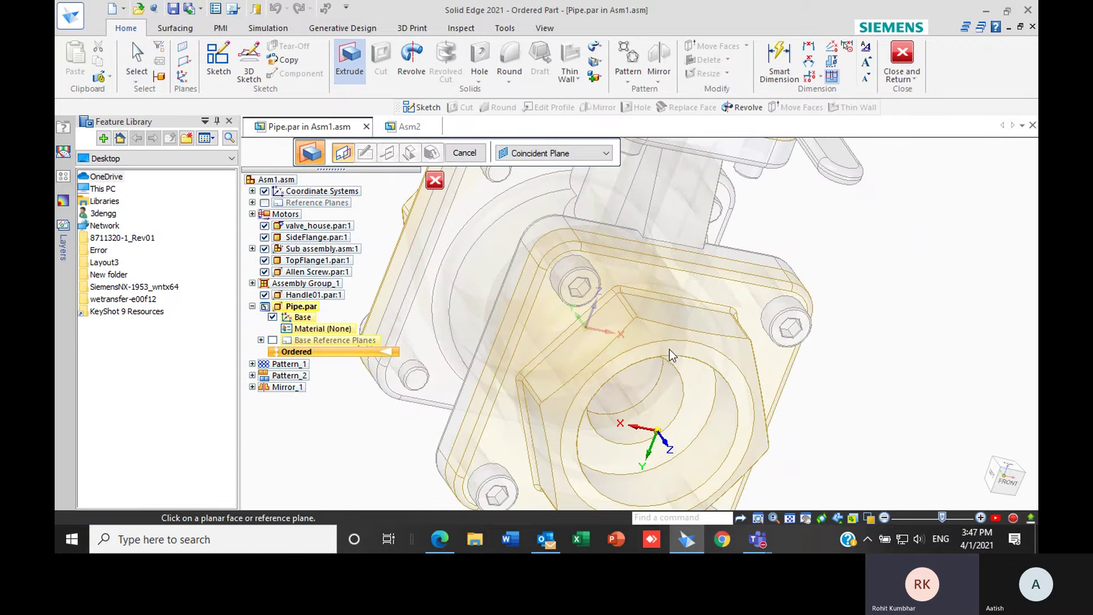
pyautogui.click(642, 453)
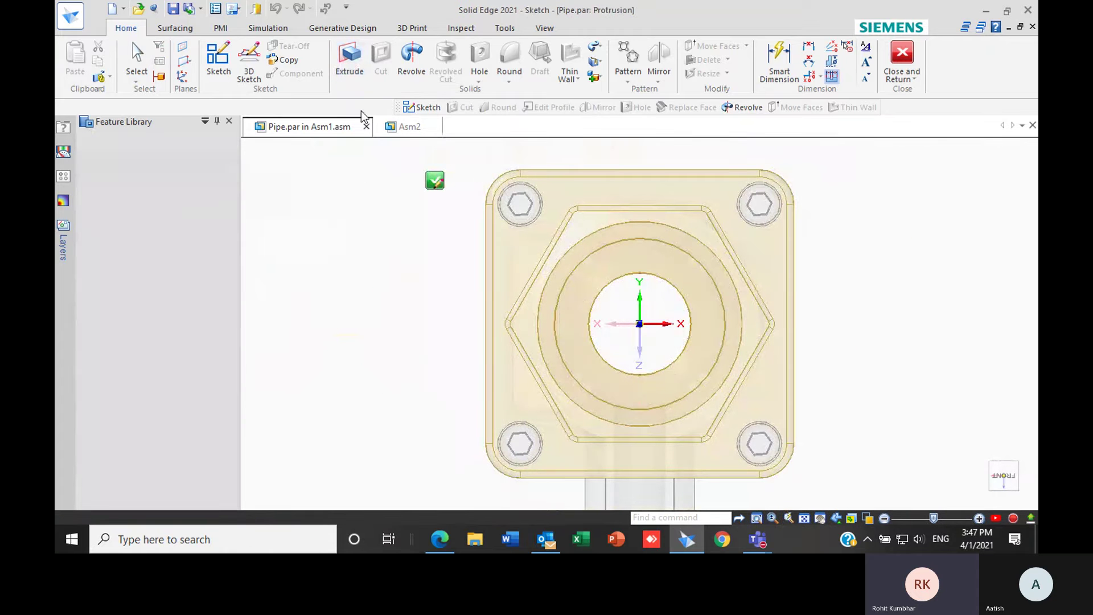
# - Project the side flange's large bore edge into the sketch, with peer part location allowed and associativity maintained
pyautogui.moveTo(757, 278); pyautogui.dragTo(677, 287, button='middle')
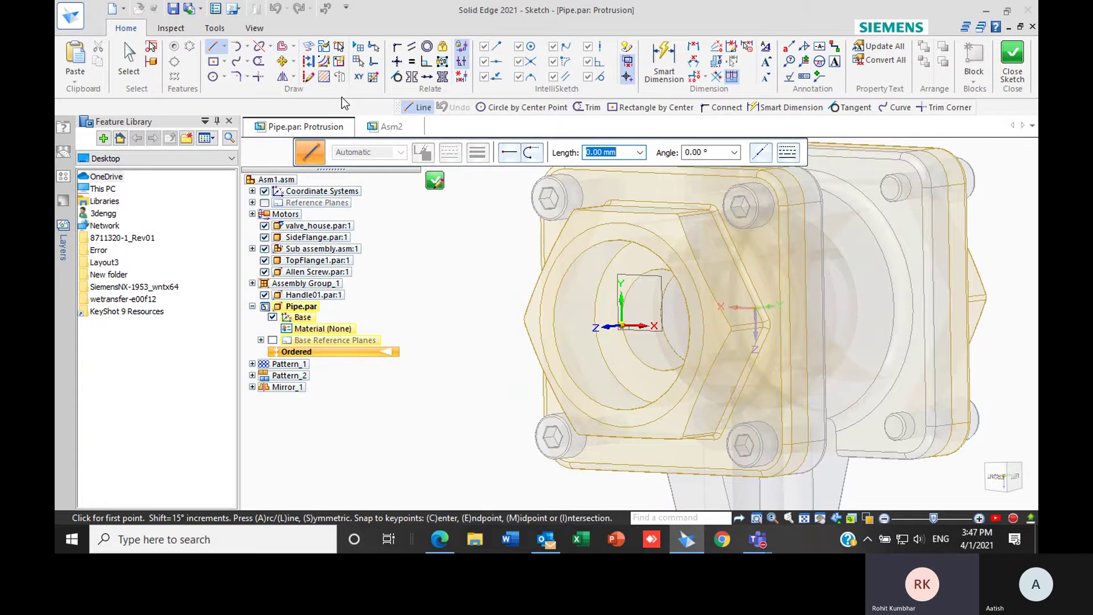
pyautogui.click(309, 51)
pyautogui.click(309, 48)
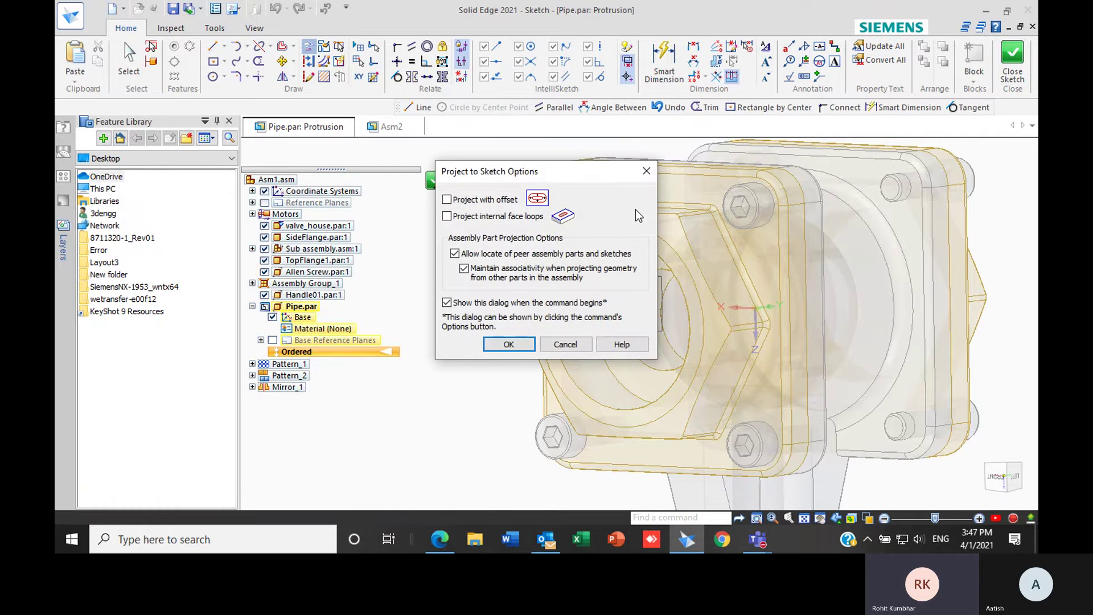
pyautogui.click(508, 344)
pyautogui.scroll(5, 687, 248)
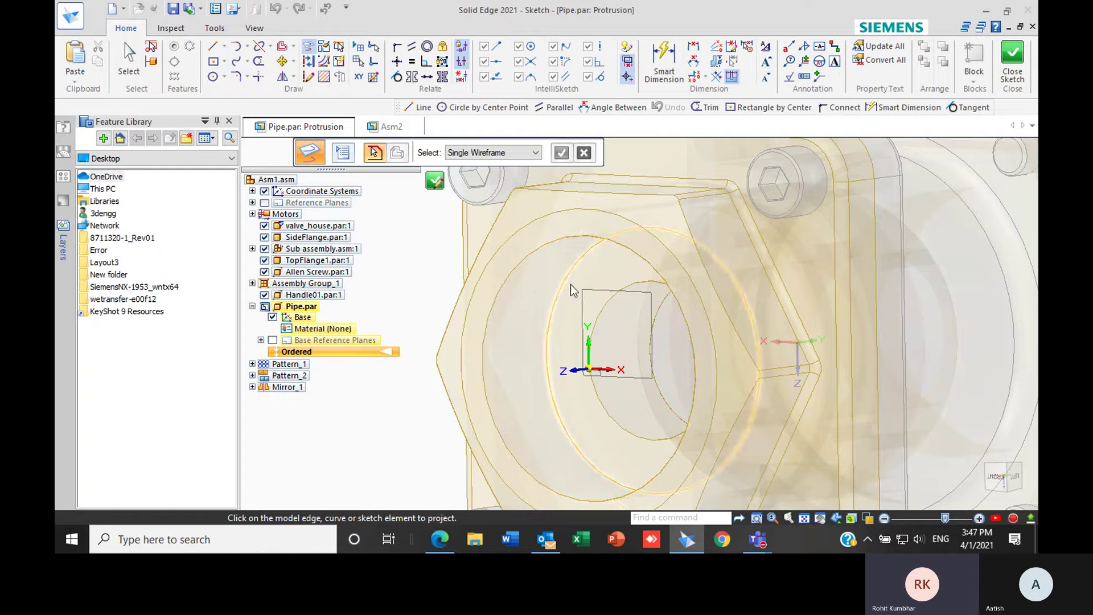
pyautogui.moveTo(535, 291); pyautogui.dragTo(518, 284, button='middle')
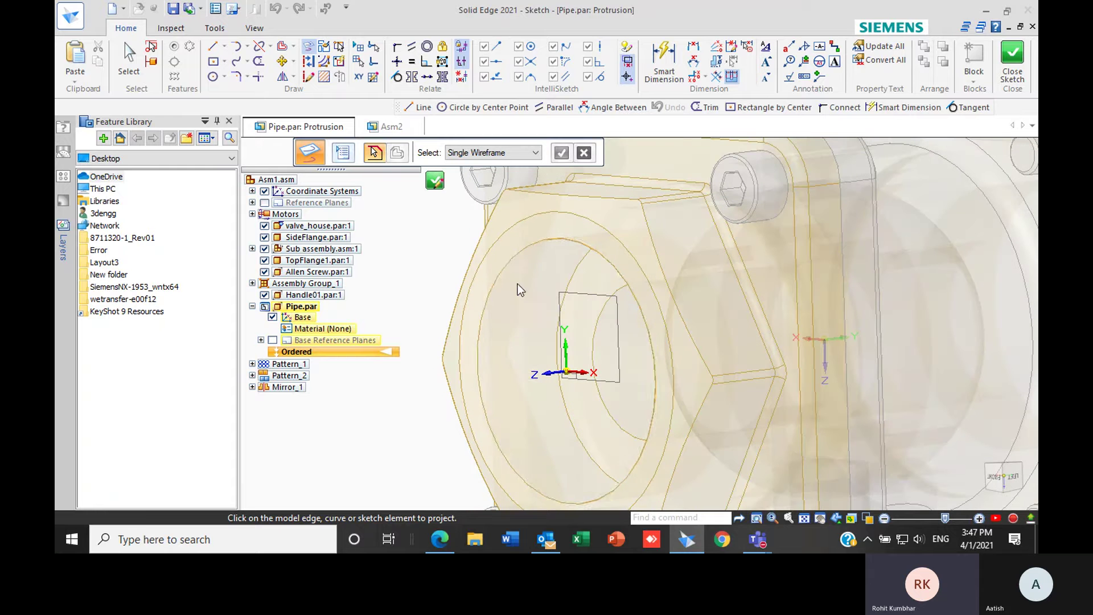
pyautogui.click(525, 247)
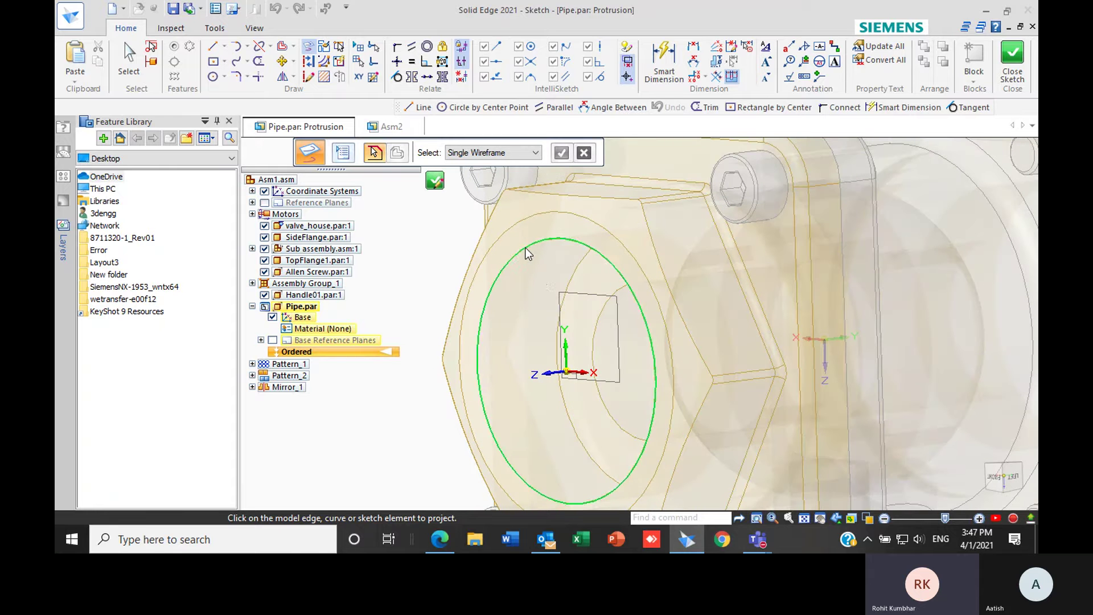
# - Project the side flange's smaller inner bore edge as the pipe's inner circle and close the sketch
pyautogui.scroll(-3, 572, 338)
pyautogui.moveTo(655, 337); pyautogui.dragTo(620, 336, button='middle')
pyautogui.scroll(3, 557, 256)
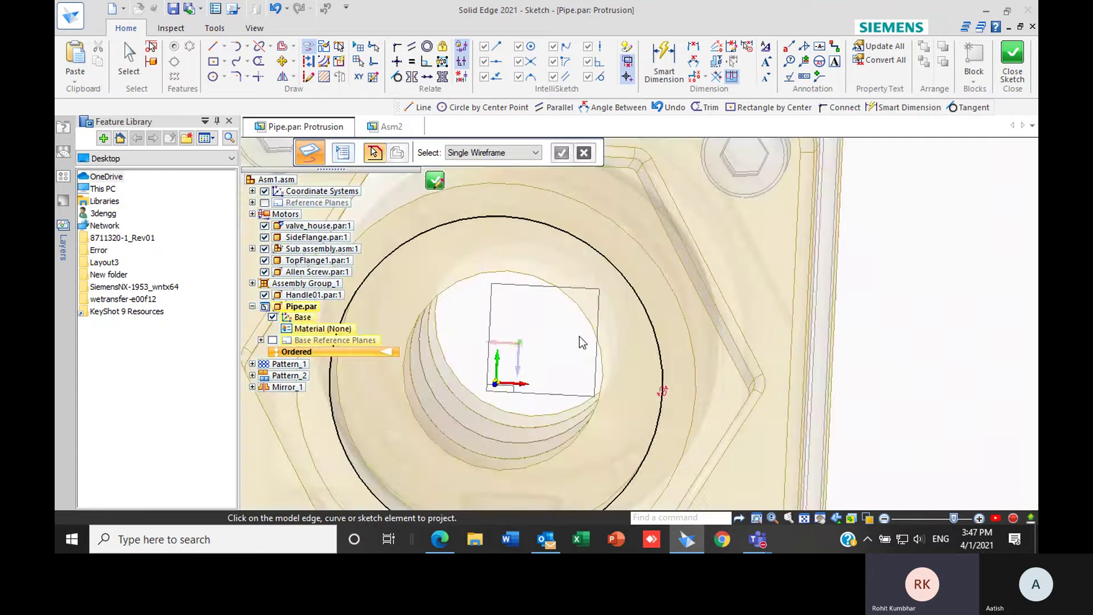
pyautogui.scroll(-3, 557, 256)
pyautogui.scroll(3, 557, 256)
pyautogui.scroll(-3, 627, 271)
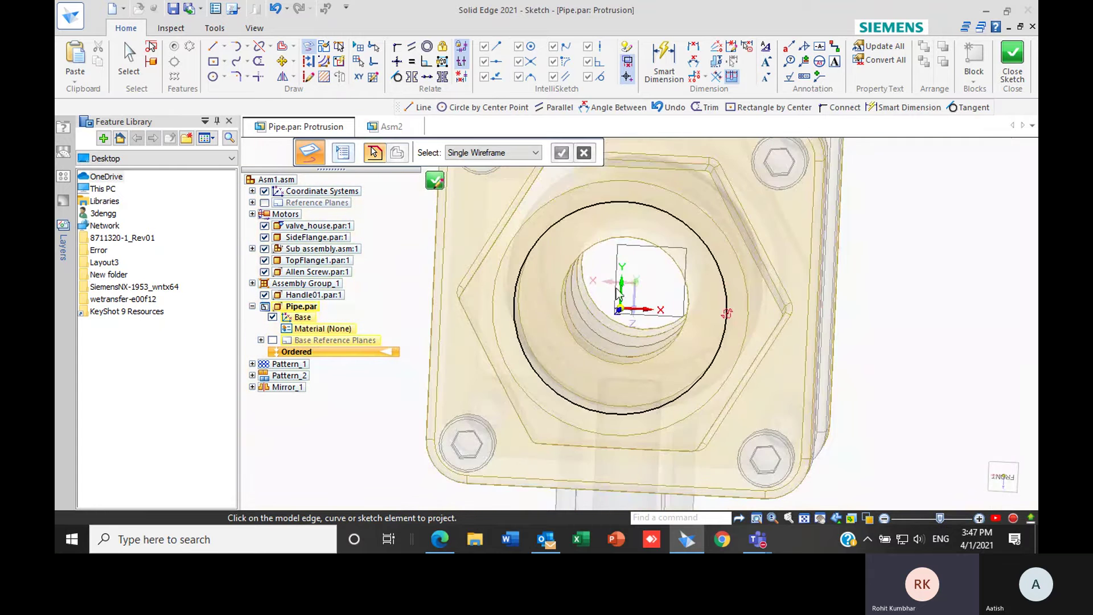
pyautogui.moveTo(698, 298); pyautogui.dragTo(602, 258, button='middle')
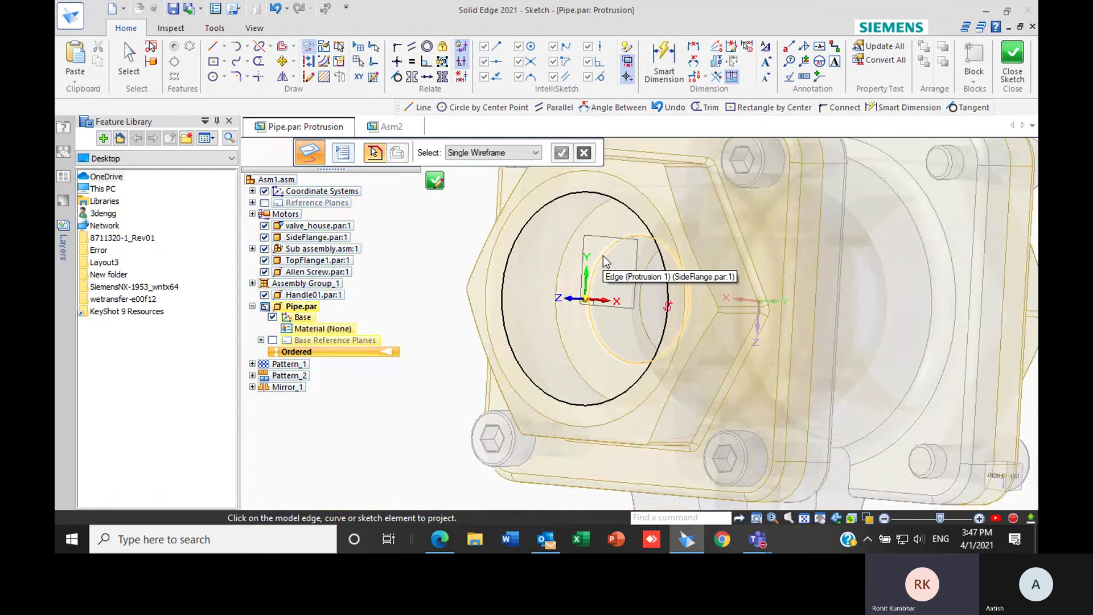
pyautogui.click(604, 259)
pyautogui.moveTo(614, 292)
pyautogui.mouseDown(button='middle')
pyautogui.moveTo(705, 302)
pyautogui.moveTo(655, 293)
pyautogui.moveTo(682, 275)
pyautogui.moveTo(686, 291)
pyautogui.mouseUp(button='middle')
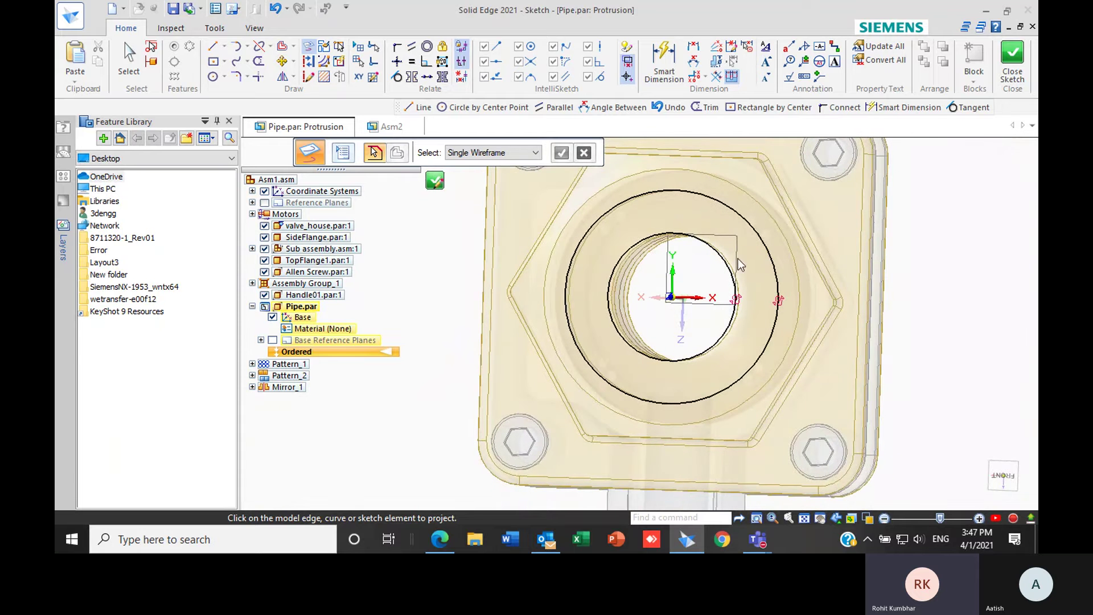
pyautogui.click(1012, 59)
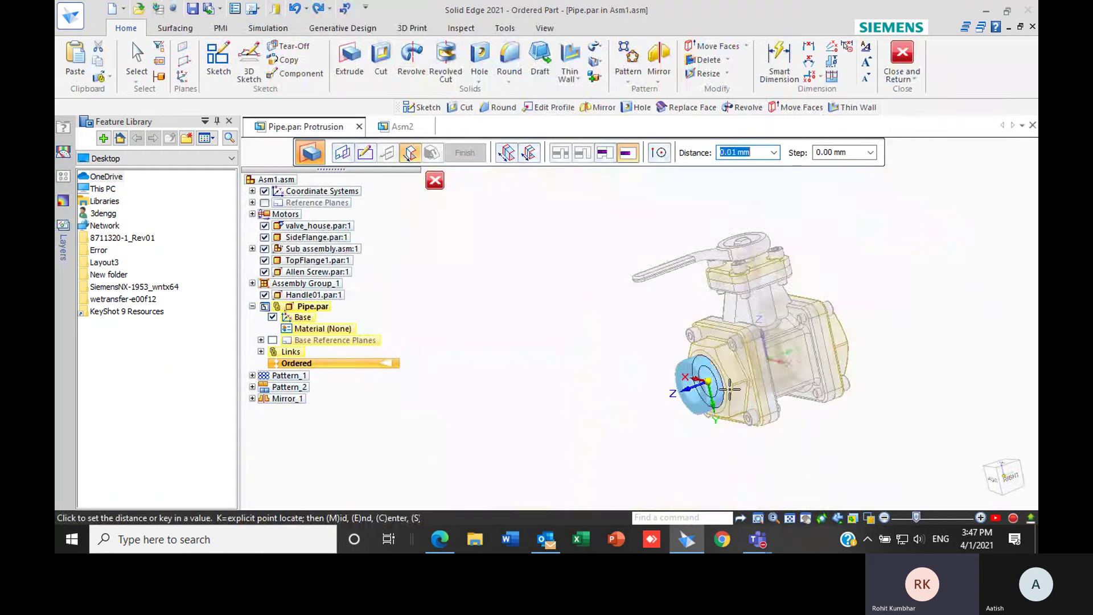
# - Extrude the ring profile 200 mm outward from the side flange, finish the feature and return to the assembly
pyautogui.scroll(2, 729, 389)
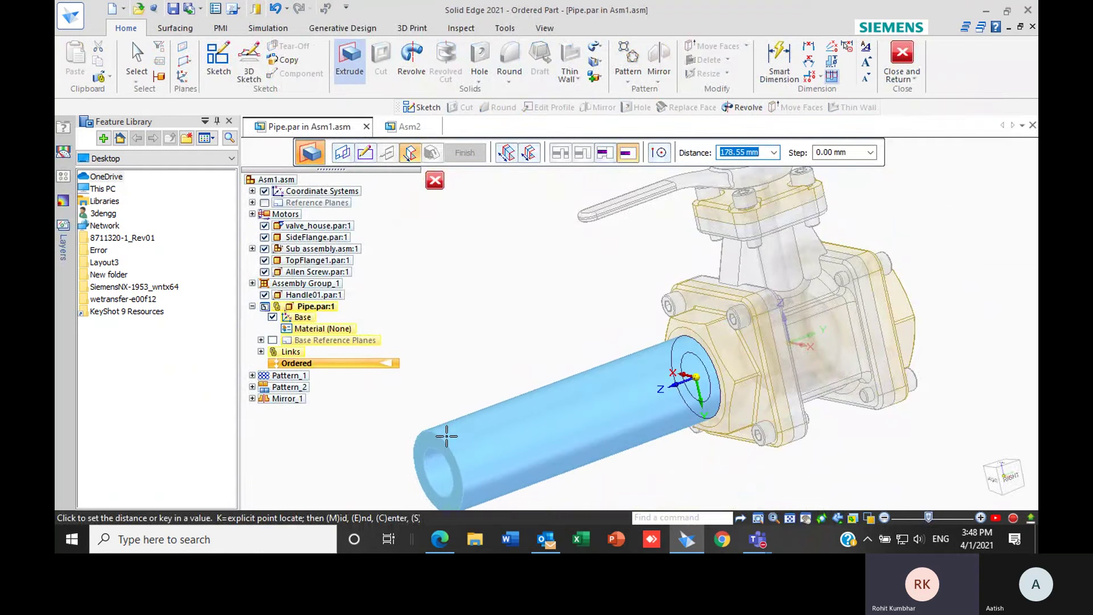
pyautogui.write('200')
pyautogui.press('Return')
pyautogui.click(446, 436)
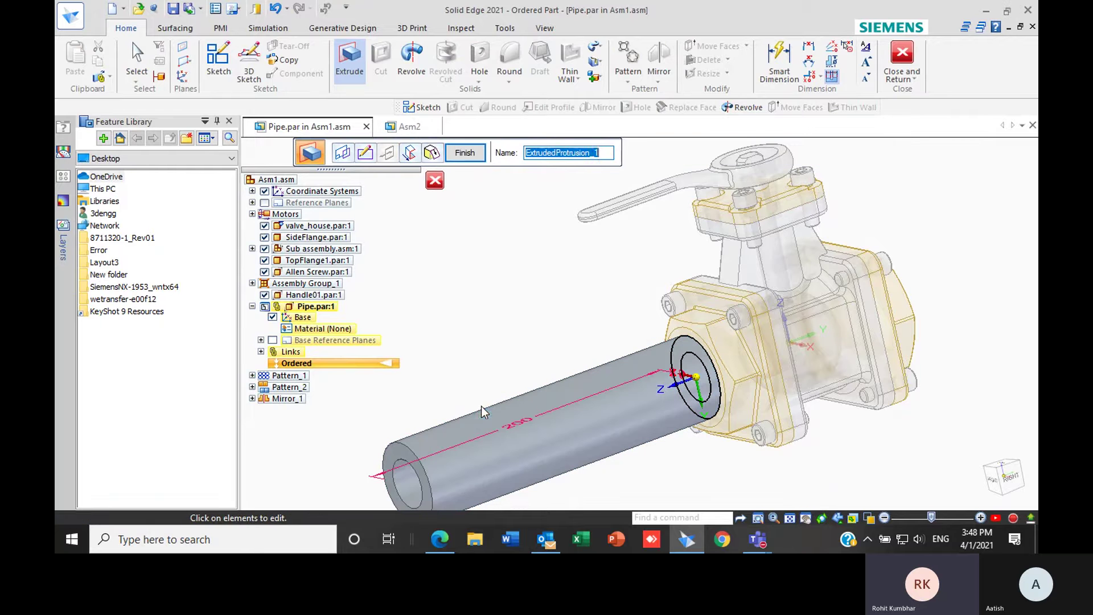
pyautogui.click(464, 153)
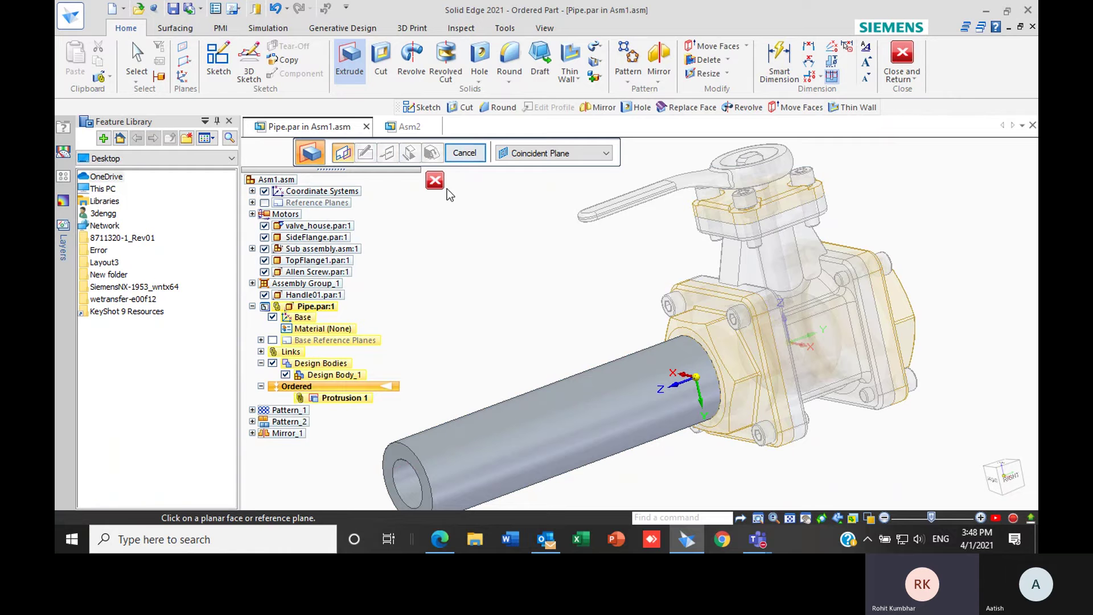
pyautogui.click(902, 57)
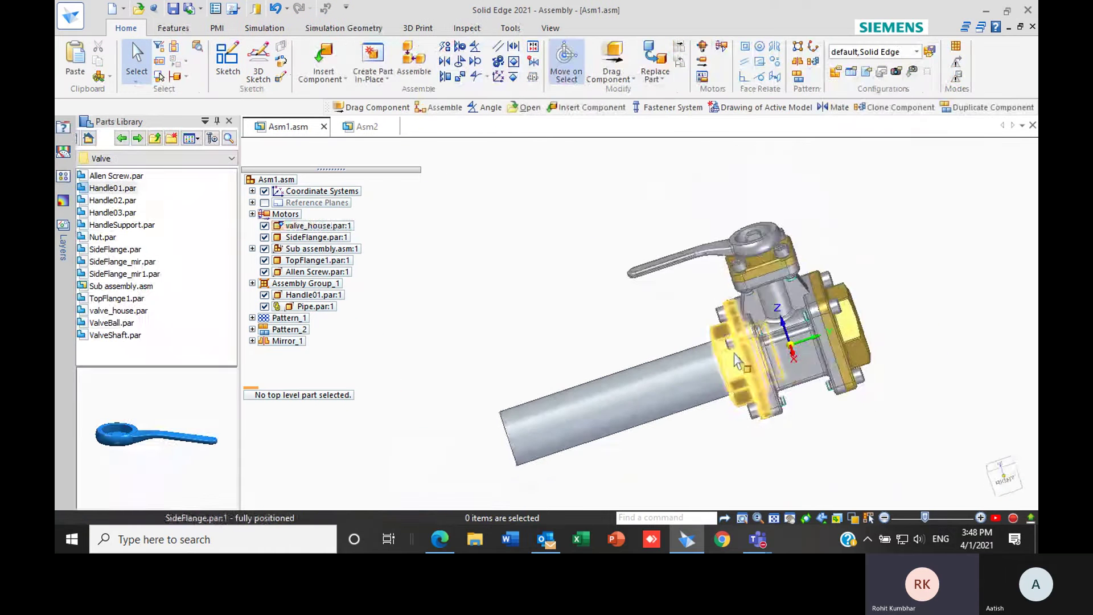
# - Move the pipe away from the valve with Drag Component, accepting the default analysis options
pyautogui.scroll(5, 708, 360)
pyautogui.moveTo(706, 358); pyautogui.dragTo(758, 333, button='middle')
pyautogui.scroll(-3, 706, 357)
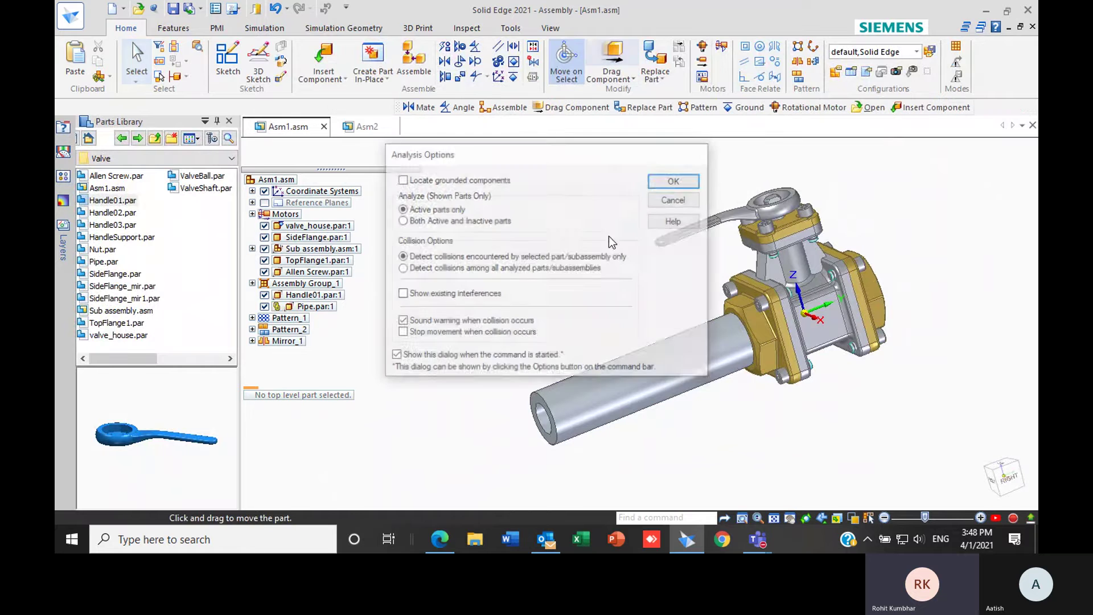
pyautogui.click(678, 184)
pyautogui.moveTo(678, 357); pyautogui.dragTo(578, 364)
pyautogui.moveTo(665, 367)
pyautogui.mouseDown(button='middle')
pyautogui.moveTo(742, 340)
pyautogui.moveTo(777, 404)
pyautogui.mouseUp(button='middle')
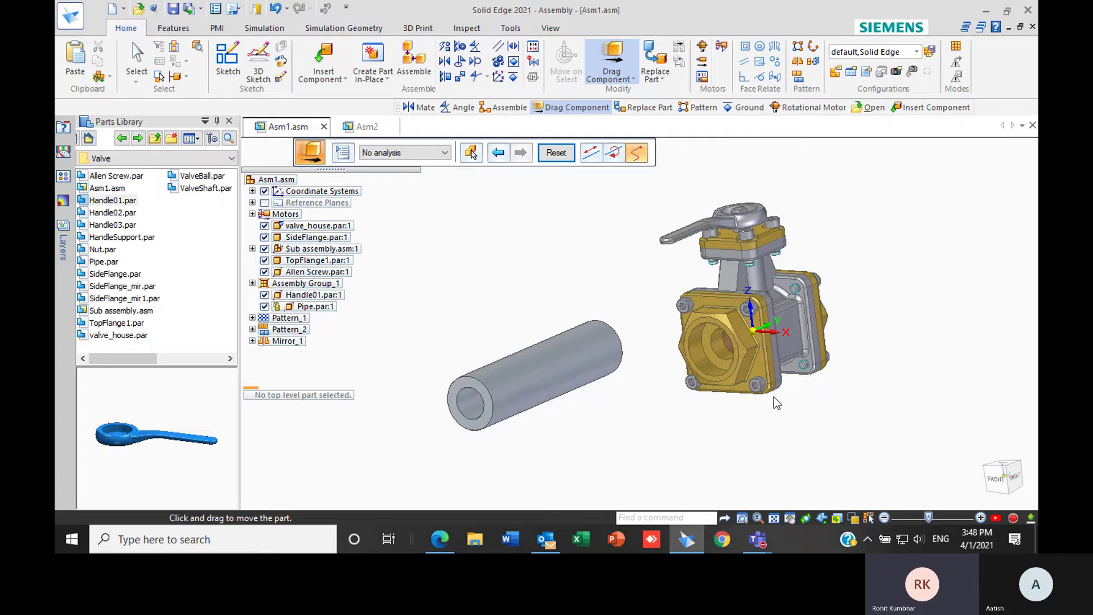
pyautogui.moveTo(774, 397); pyautogui.dragTo(641, 348, button='middle')
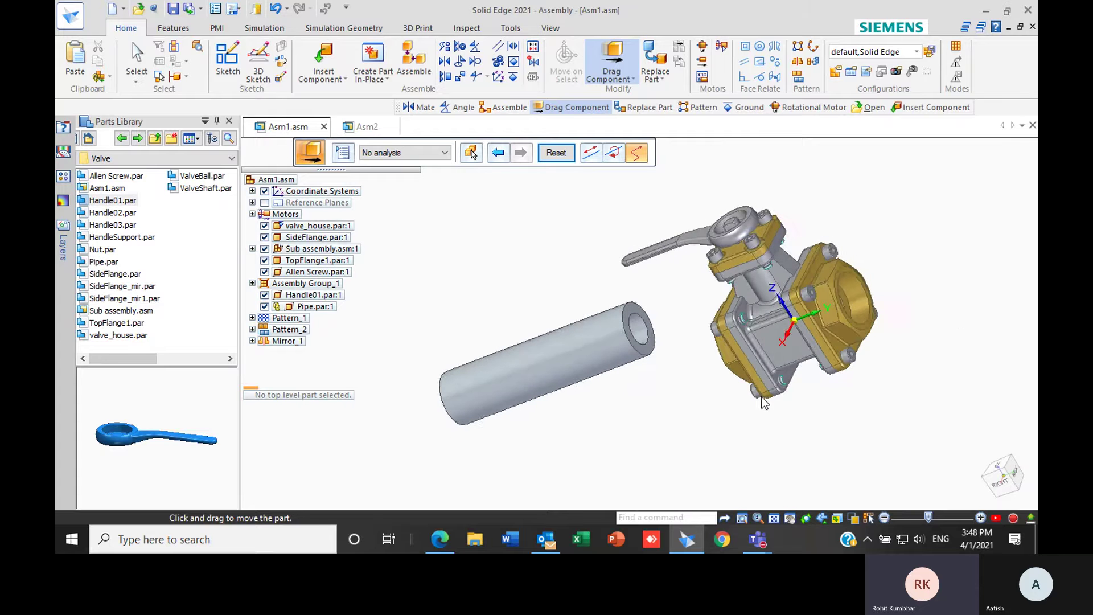
pyautogui.scroll(3, 640, 347)
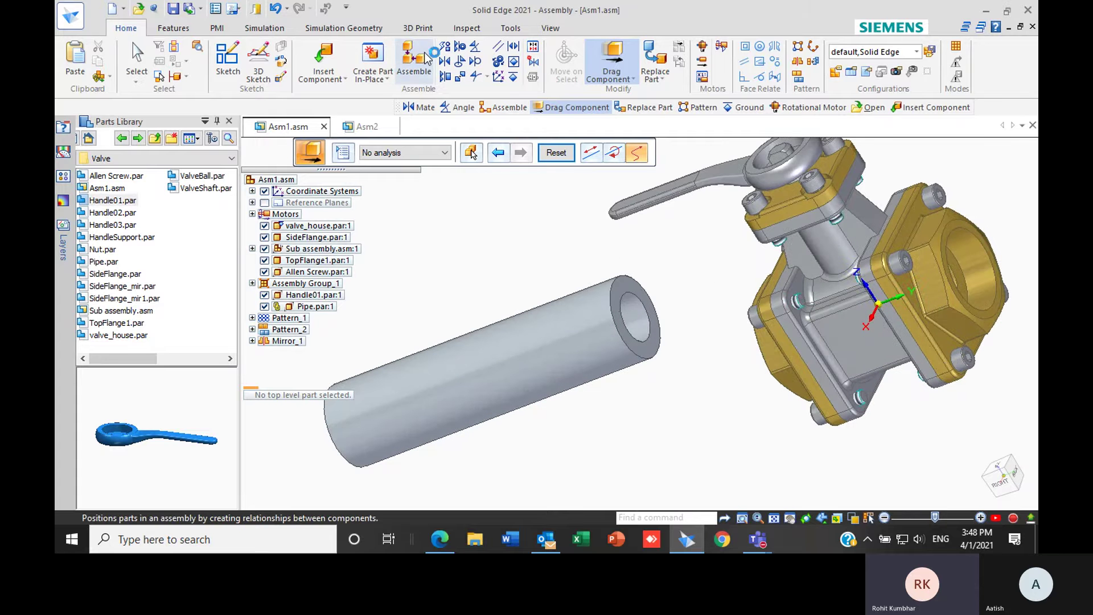
# - Mate the pipe's end face to the side flange with FlashFit at a 0.00 mm offset
pyautogui.click(446, 47)
pyautogui.moveTo(686, 245); pyautogui.dragTo(634, 302, button='middle')
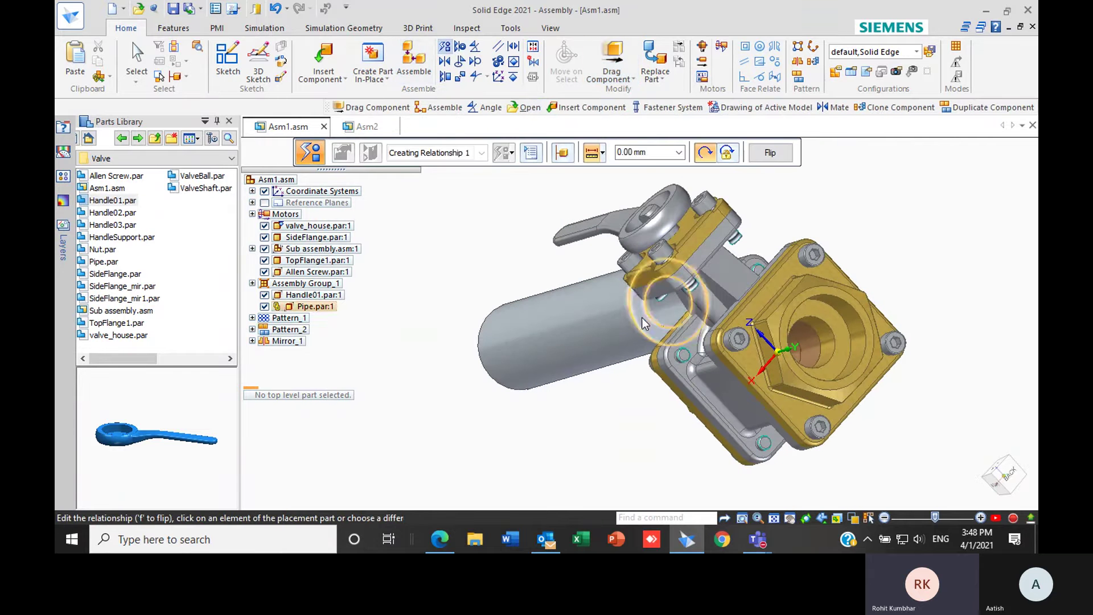
pyautogui.click(635, 301)
pyautogui.click(722, 377)
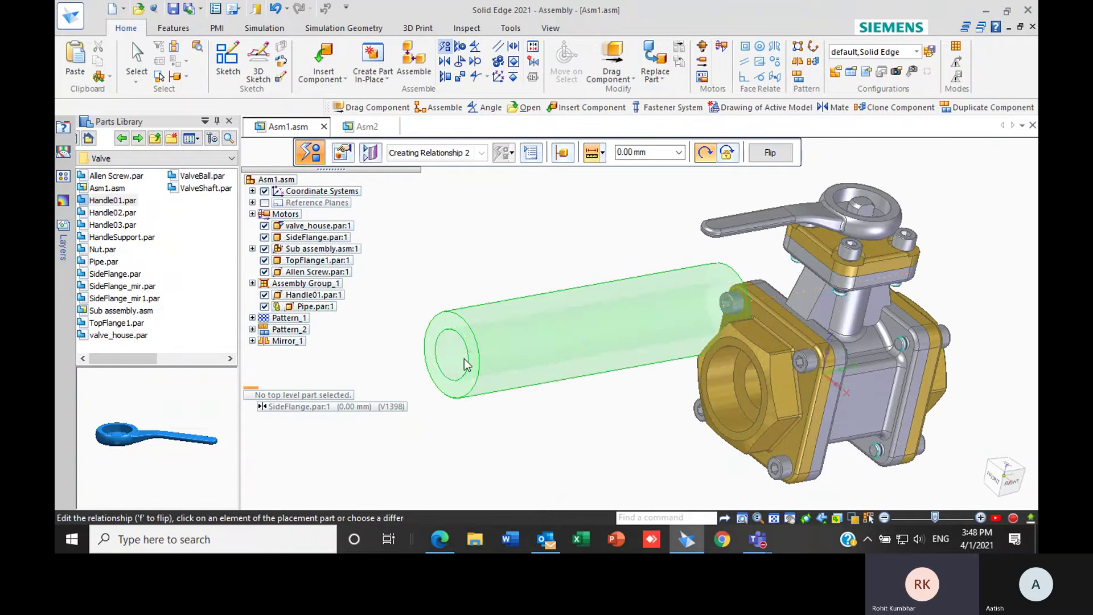
# - Axially align the pipe with the side flange's bore, leaving rotation unlocked, and finish placing the part
pyautogui.click(750, 380)
pyautogui.moveTo(603, 293); pyautogui.dragTo(752, 364, button='middle')
pyautogui.scroll(-3, 632, 285)
pyautogui.click(989, 501)
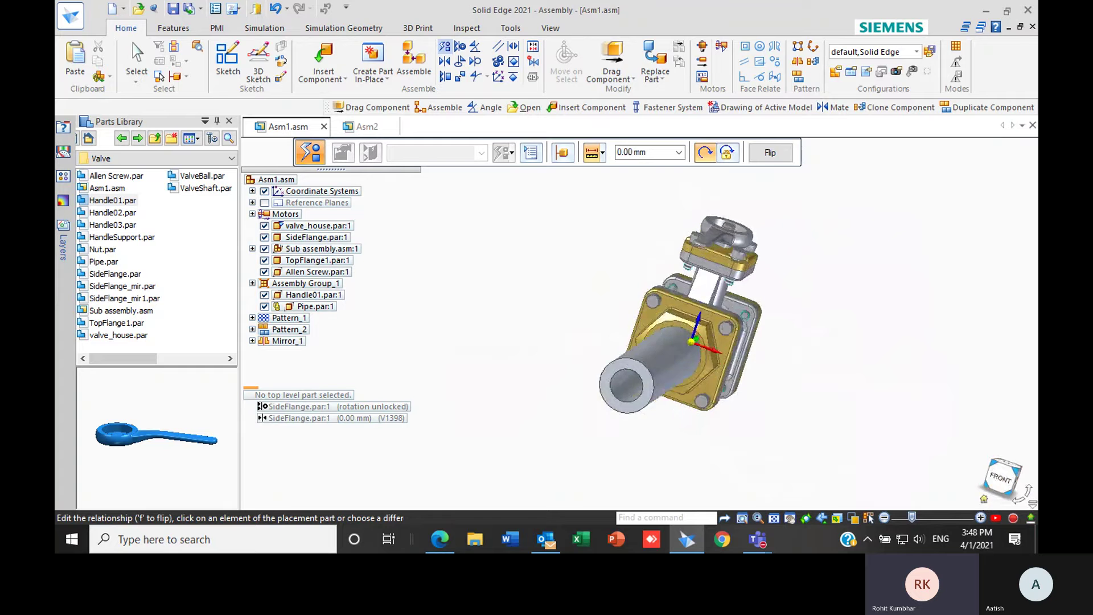
pyautogui.scroll(3, 708, 375)
pyautogui.moveTo(706, 375); pyautogui.dragTo(744, 398, button='middle')
pyautogui.scroll(-2, 745, 399)
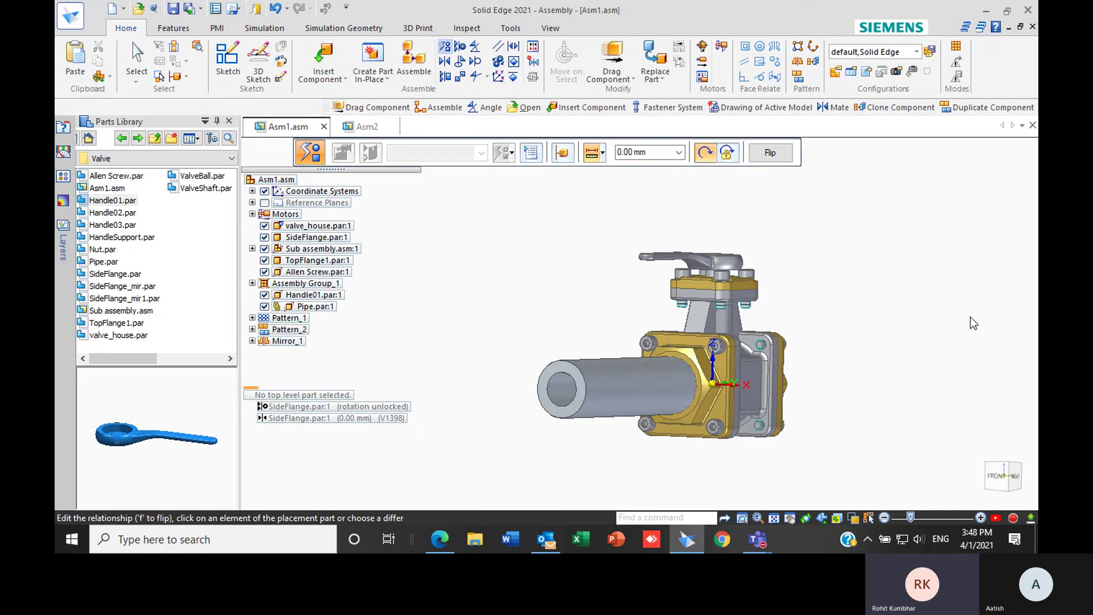
pyautogui.moveTo(860, 273); pyautogui.dragTo(717, 252, button='middle')
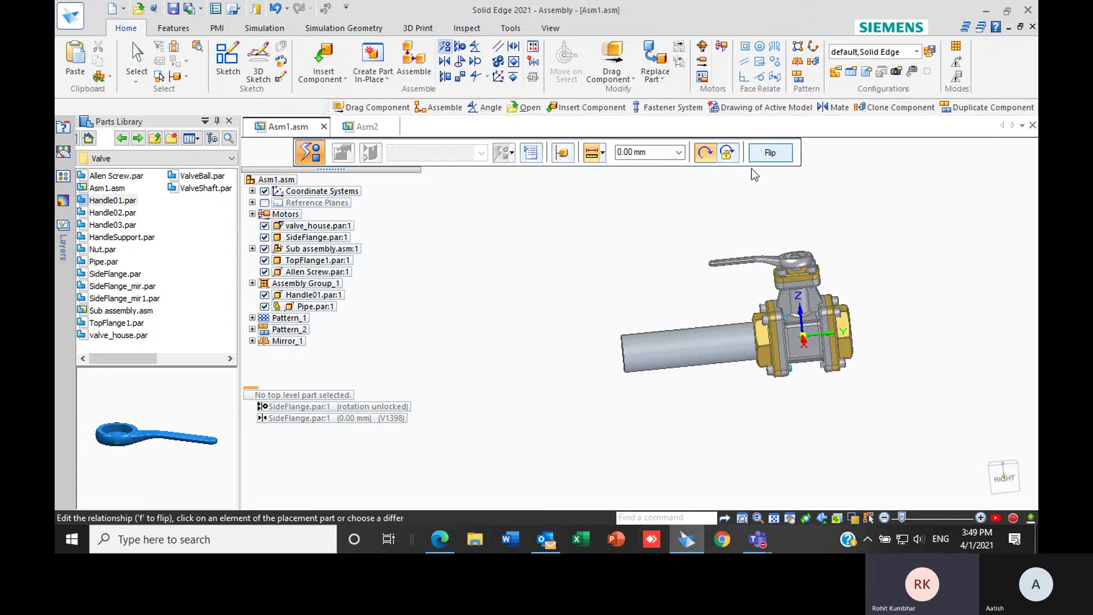
pyautogui.press('Escape')
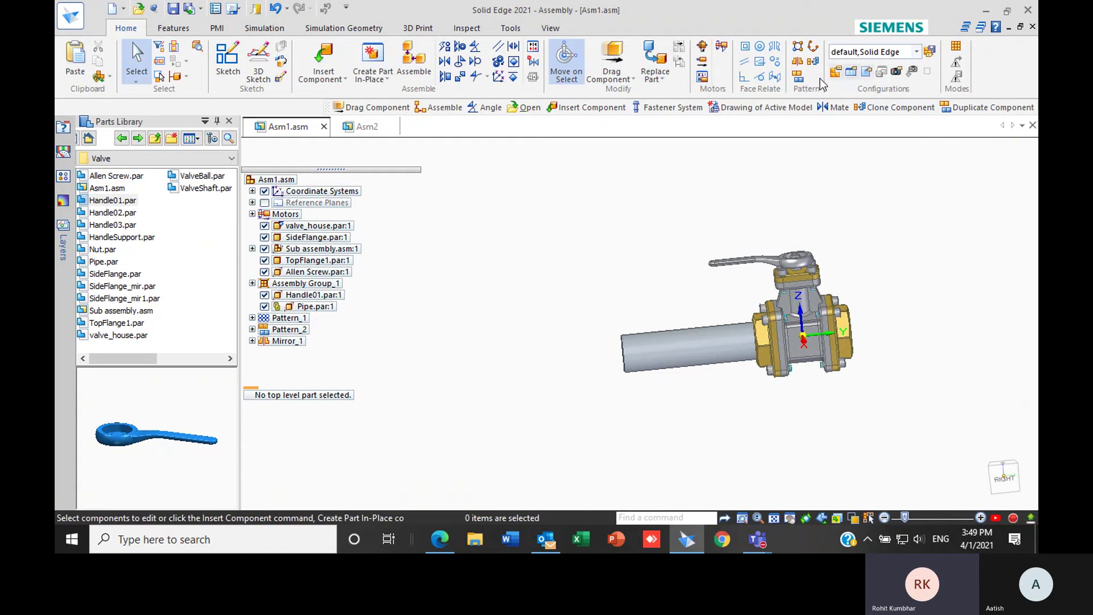
# - Create a display configuration named Side and apply it to the assembly
pyautogui.click(835, 72)
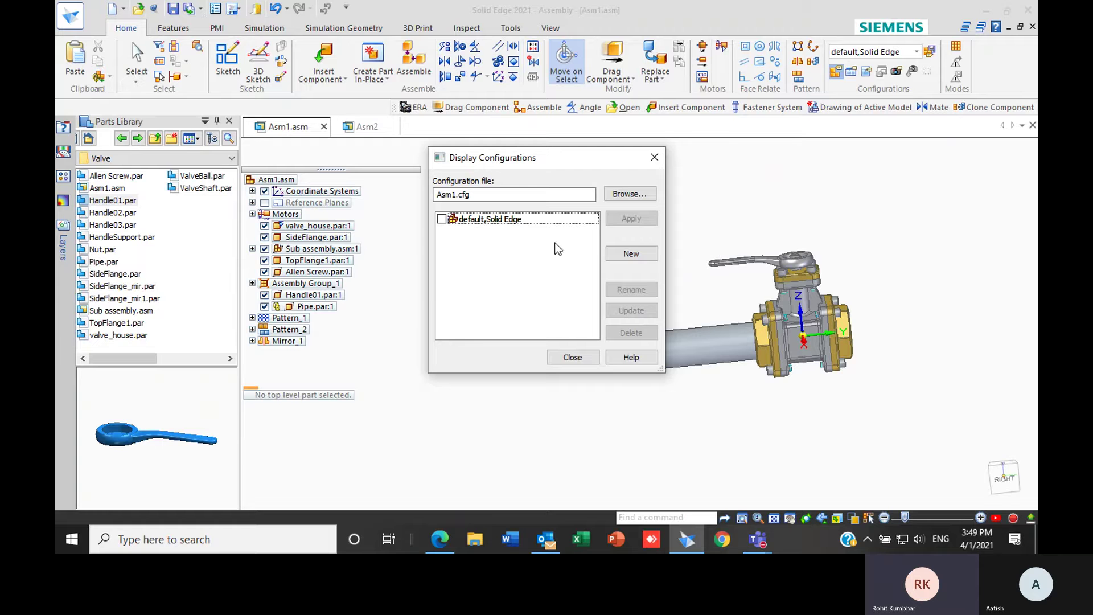
pyautogui.click(633, 257)
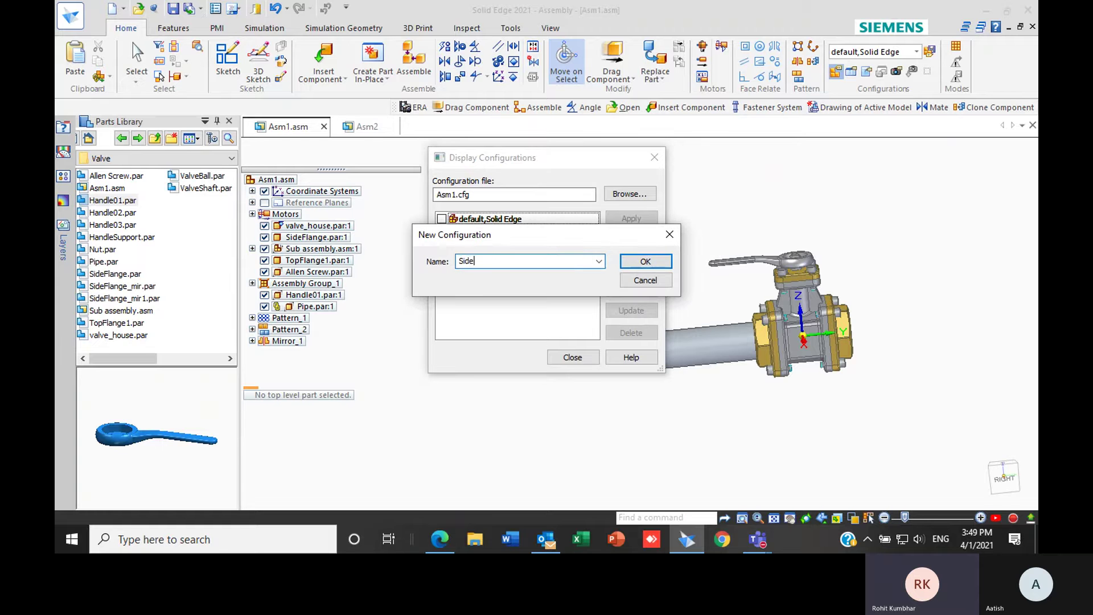
pyautogui.click(645, 261)
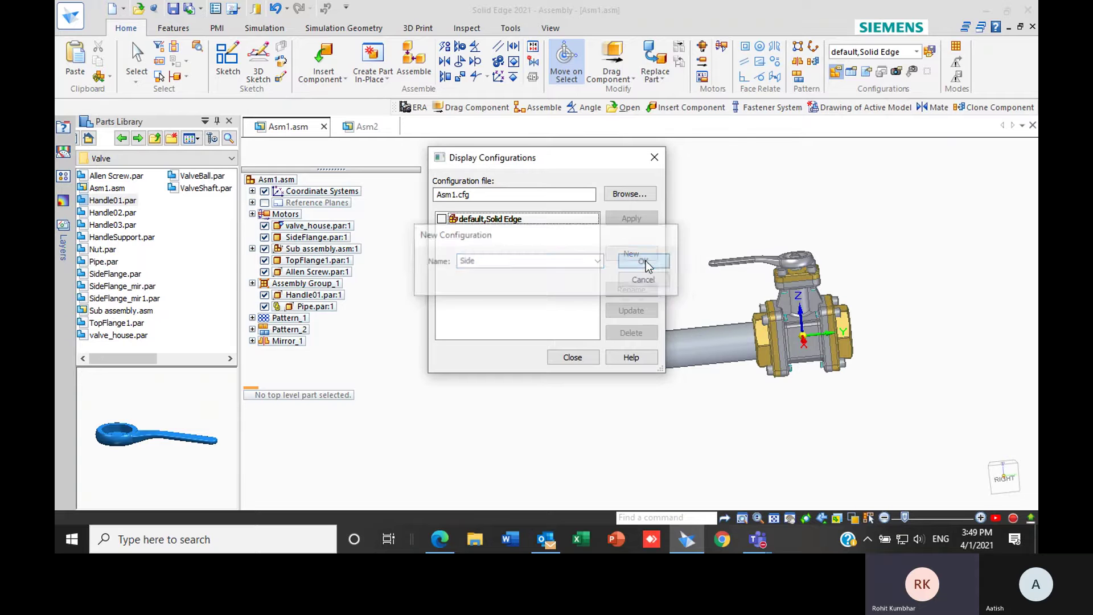
pyautogui.click(466, 232)
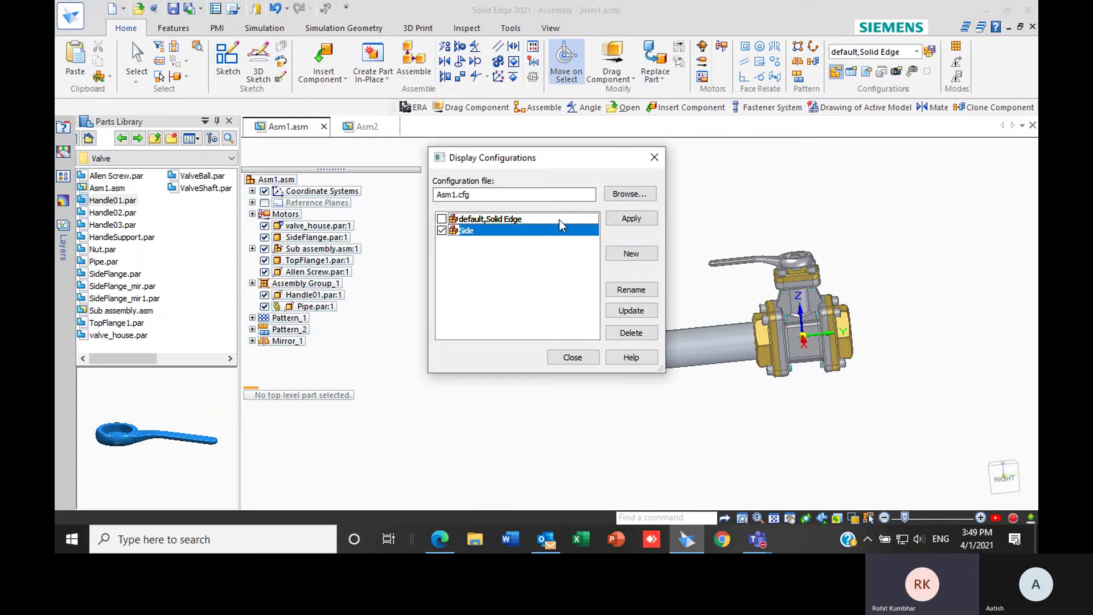
pyautogui.click(631, 218)
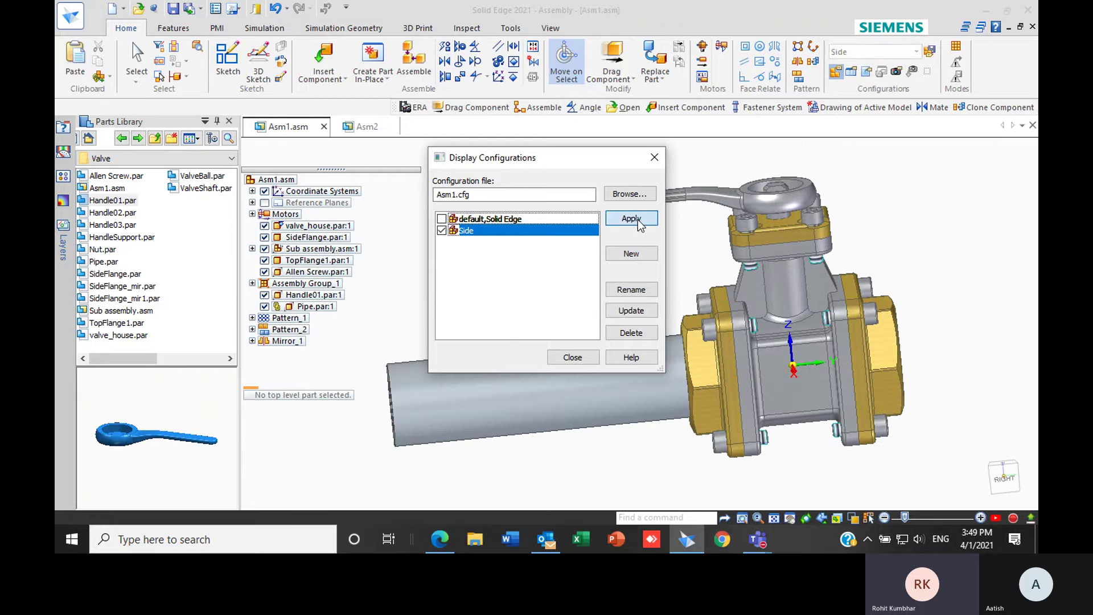
pyautogui.click(573, 357)
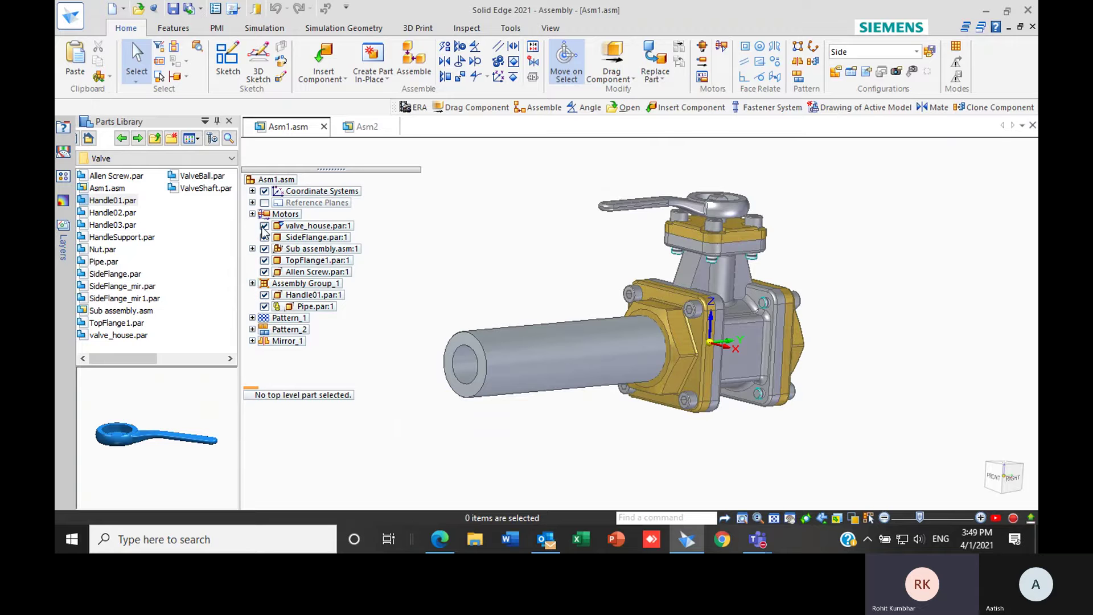
# - Hide the Pipe, Handle01 and TopFlange1 parts in the assembly
pyautogui.click(265, 307)
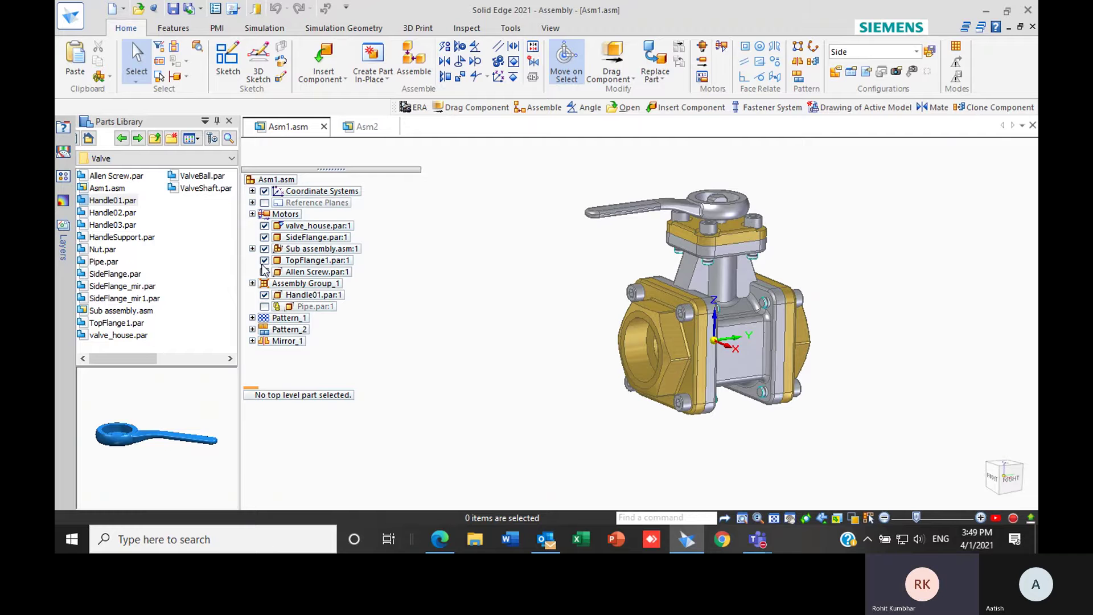
pyautogui.click(265, 295)
pyautogui.moveTo(434, 283)
pyautogui.mouseDown(button='middle')
pyautogui.moveTo(391, 278)
pyautogui.moveTo(442, 302)
pyautogui.mouseUp(button='middle')
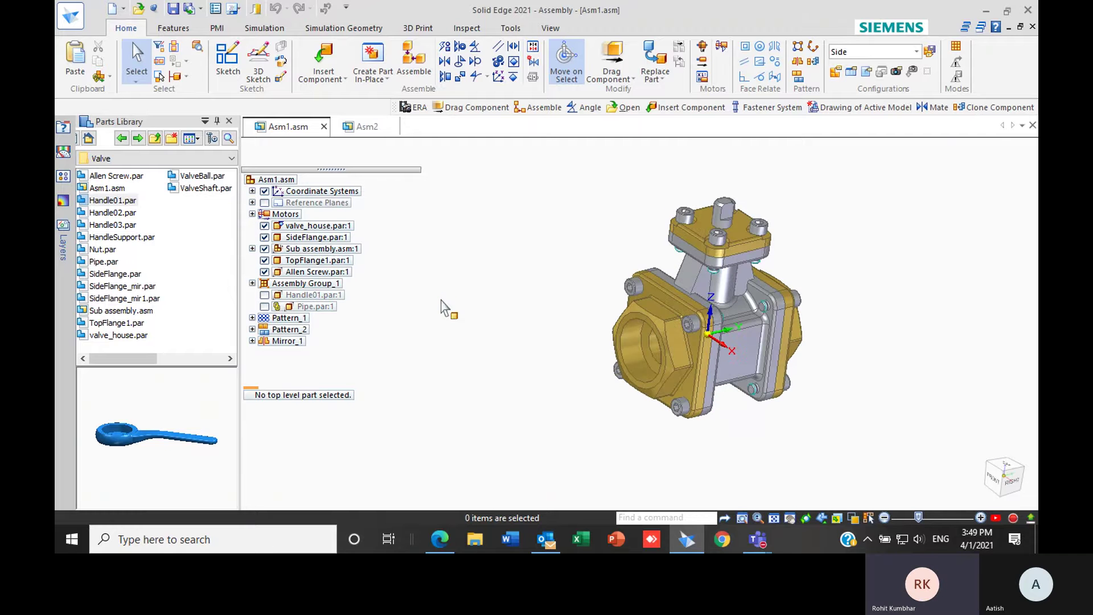
pyautogui.click(265, 260)
pyautogui.hotkey('ctrl', 'r')
pyautogui.moveTo(520, 287); pyautogui.dragTo(577, 315, button='middle')
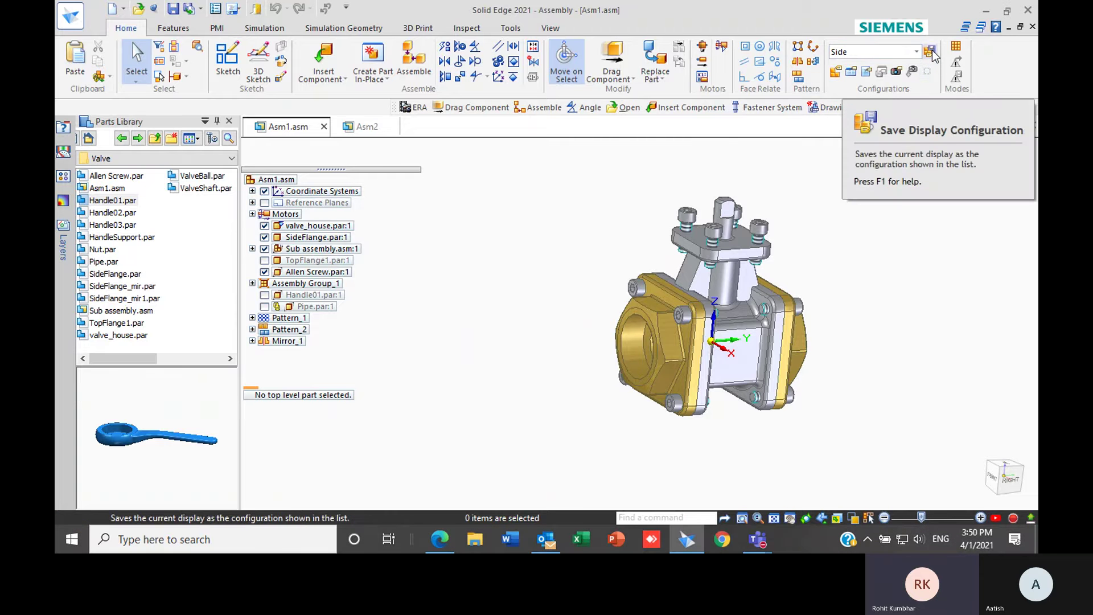
# - Save the current display to the Side configuration and check the list of display configurations
pyautogui.scroll(-3, 813, 186)
pyautogui.moveTo(812, 186); pyautogui.dragTo(763, 203, button='middle')
pyautogui.click(984, 498)
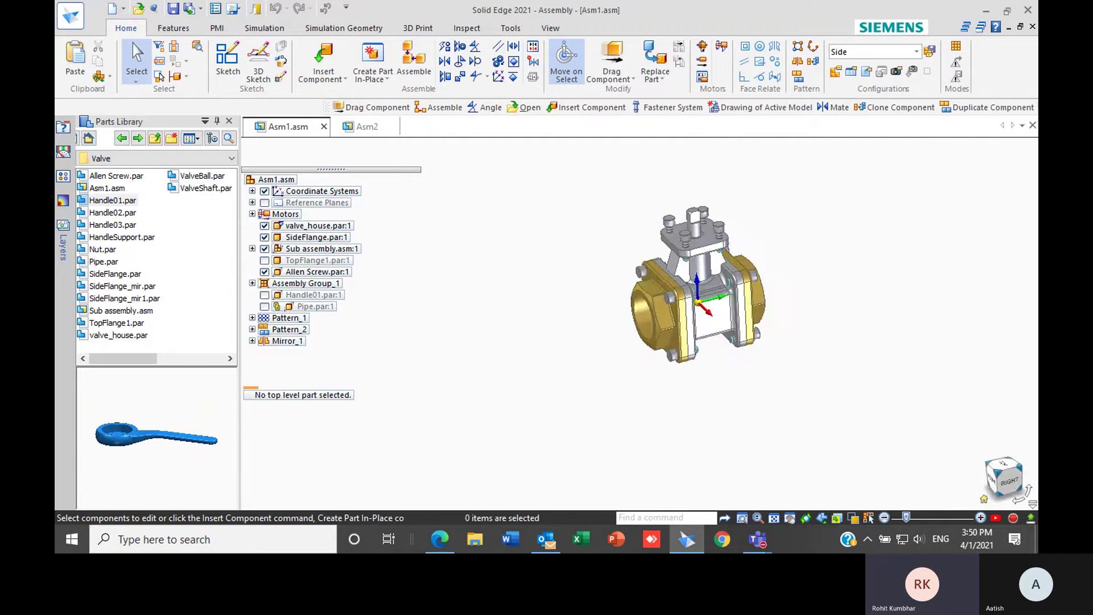
pyautogui.click(836, 72)
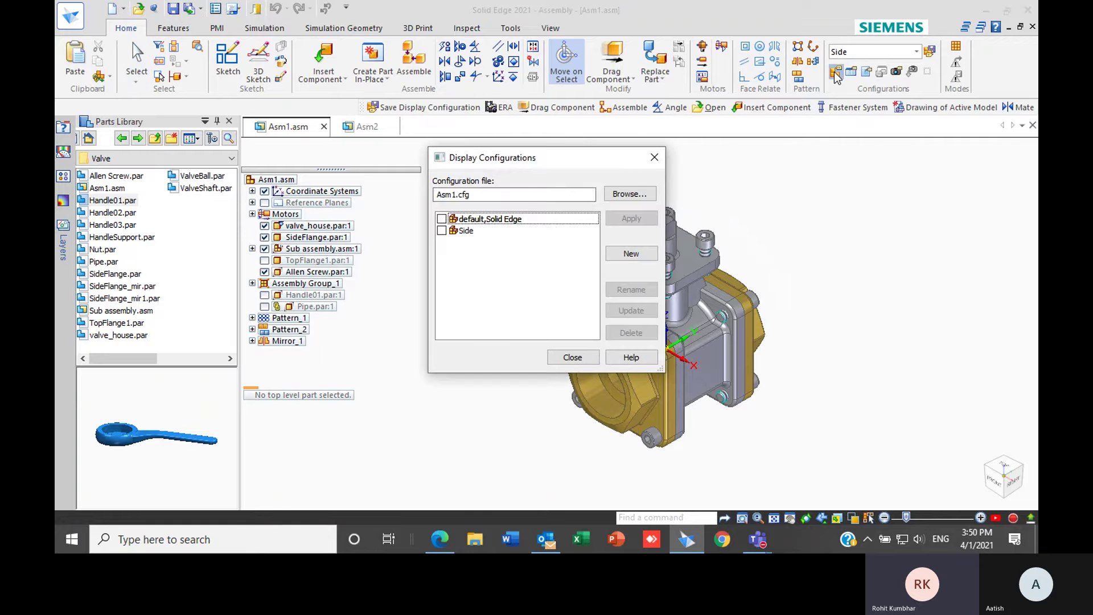
pyautogui.click(655, 157)
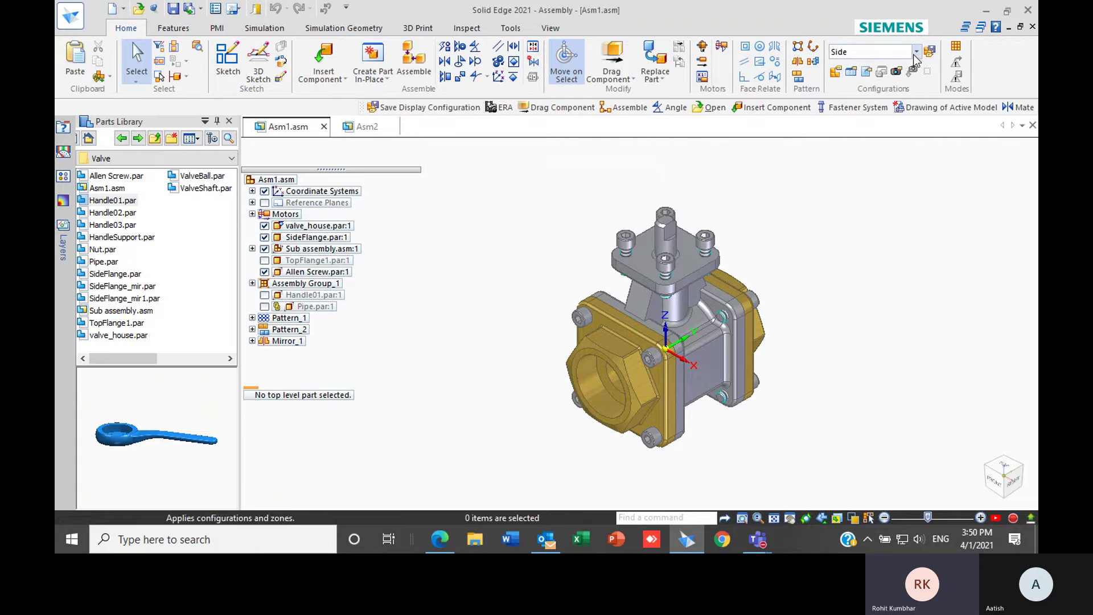
# - Apply the default,Solid Edge display configuration and show the Pipe part
pyautogui.click(916, 51)
pyautogui.click(877, 71)
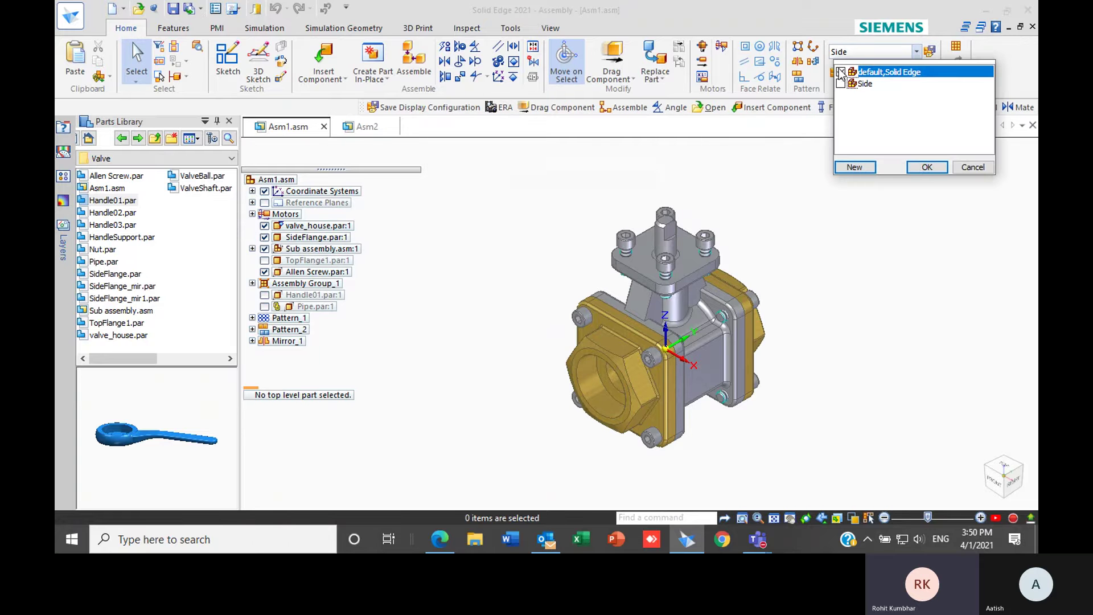
pyautogui.click(927, 167)
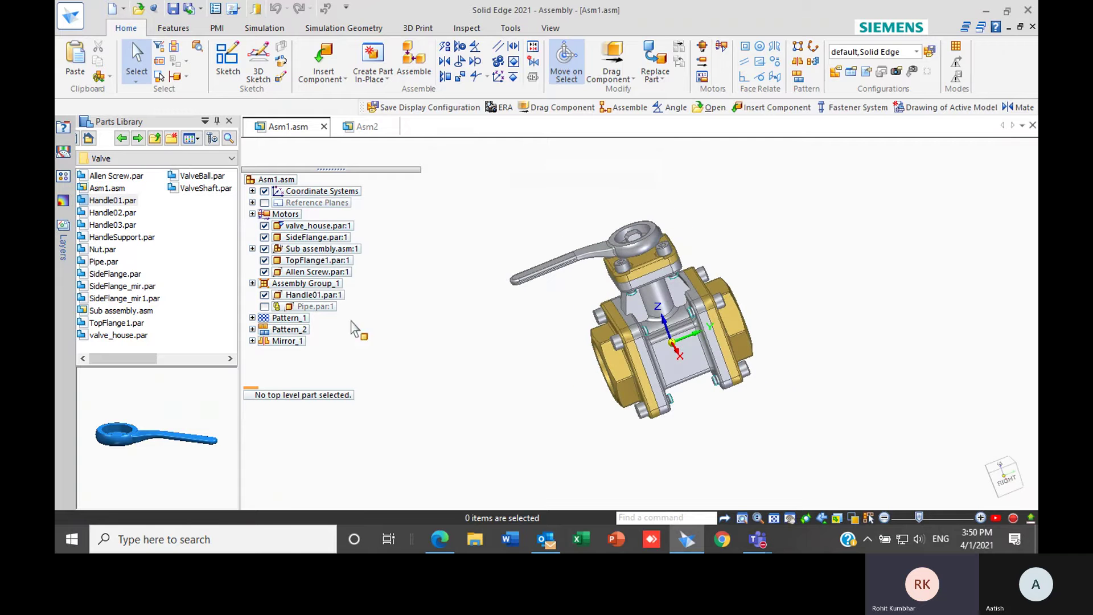
pyautogui.click(265, 306)
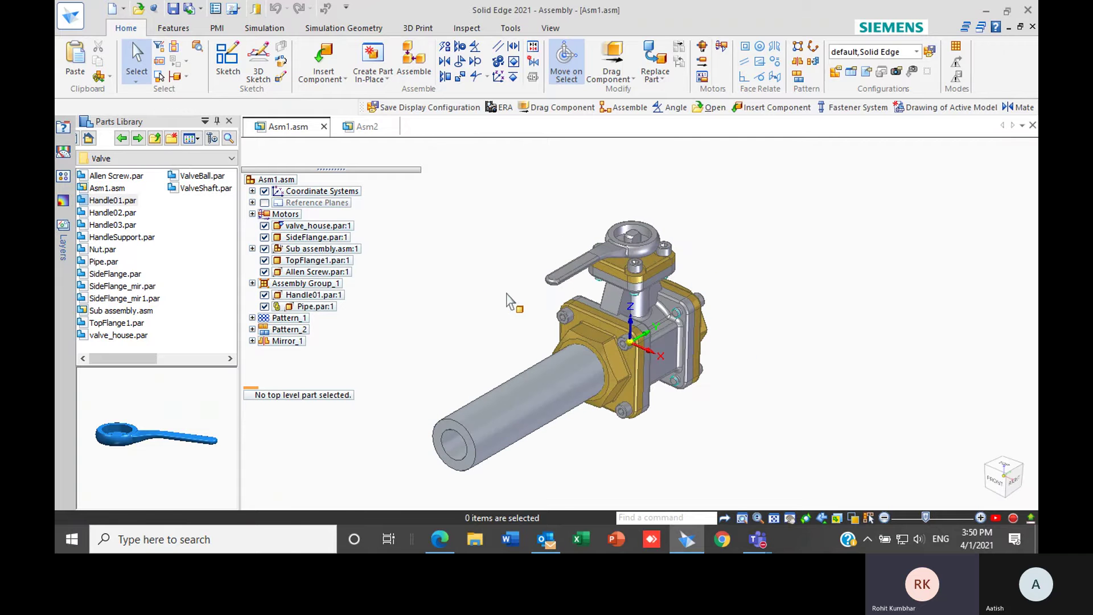
# - Apply the Side display configuration to the assembly
pyautogui.click(915, 54)
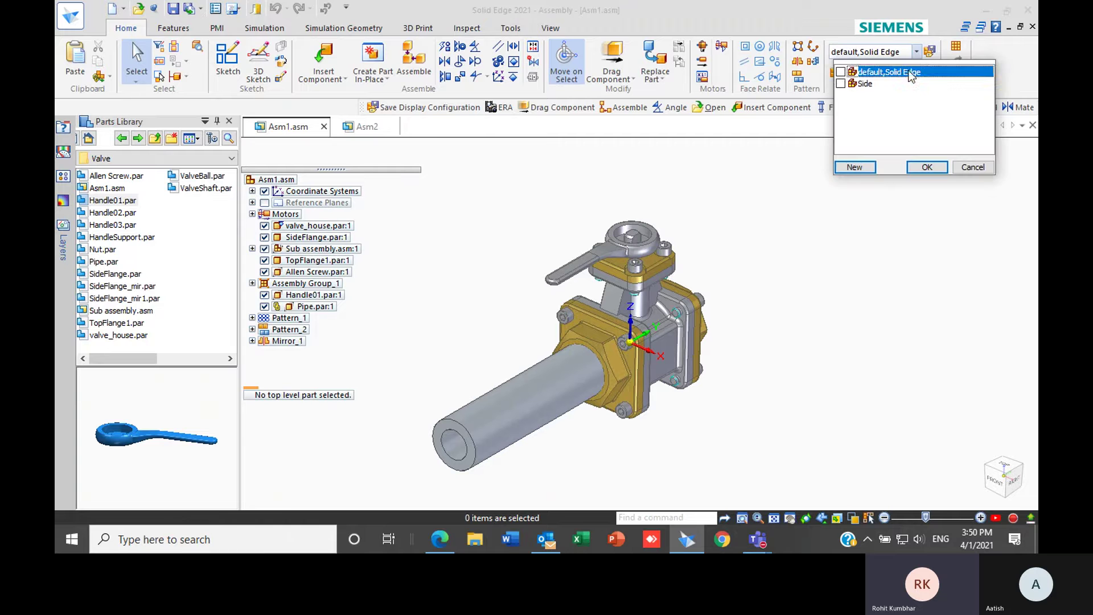
pyautogui.click(850, 84)
pyautogui.click(927, 167)
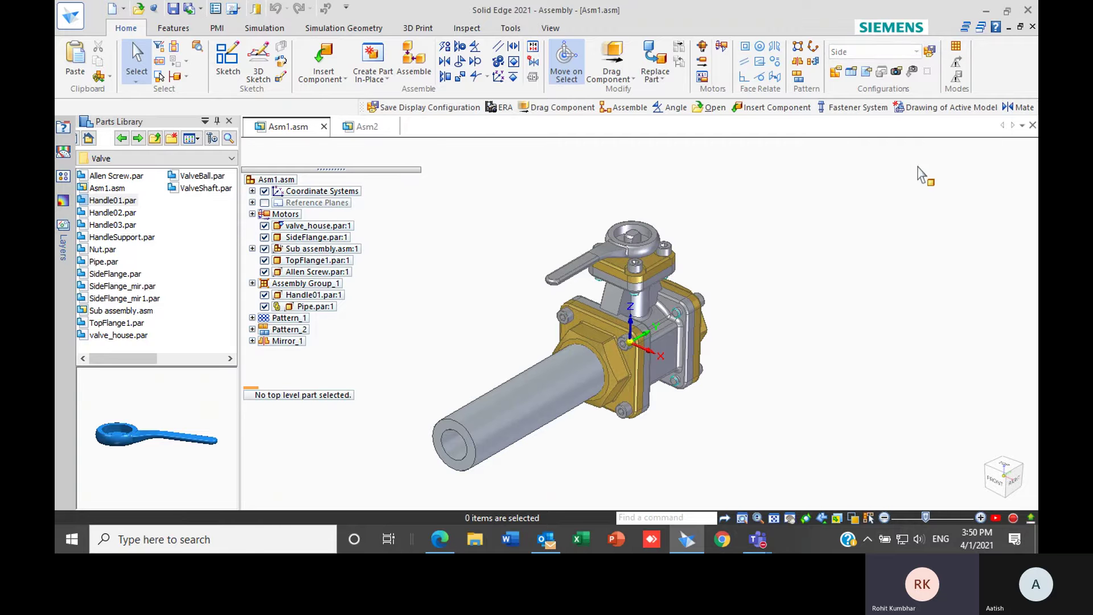
# - Switch the assembly back to the default,Solid Edge display configuration and make the Pipe part visible
pyautogui.click(915, 52)
pyautogui.click(841, 73)
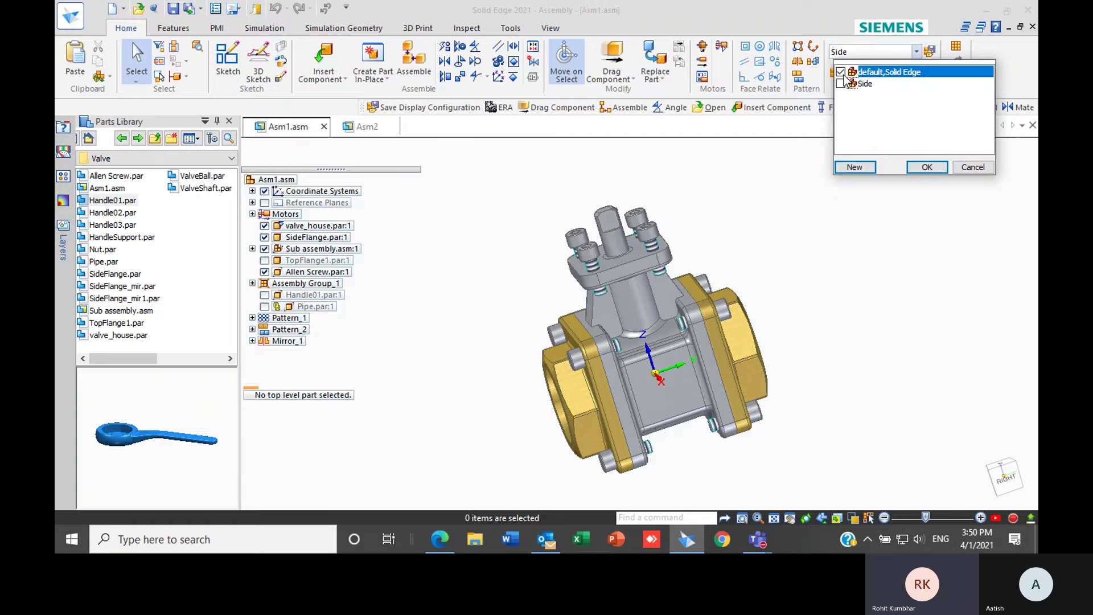
pyautogui.click(927, 167)
pyautogui.click(264, 307)
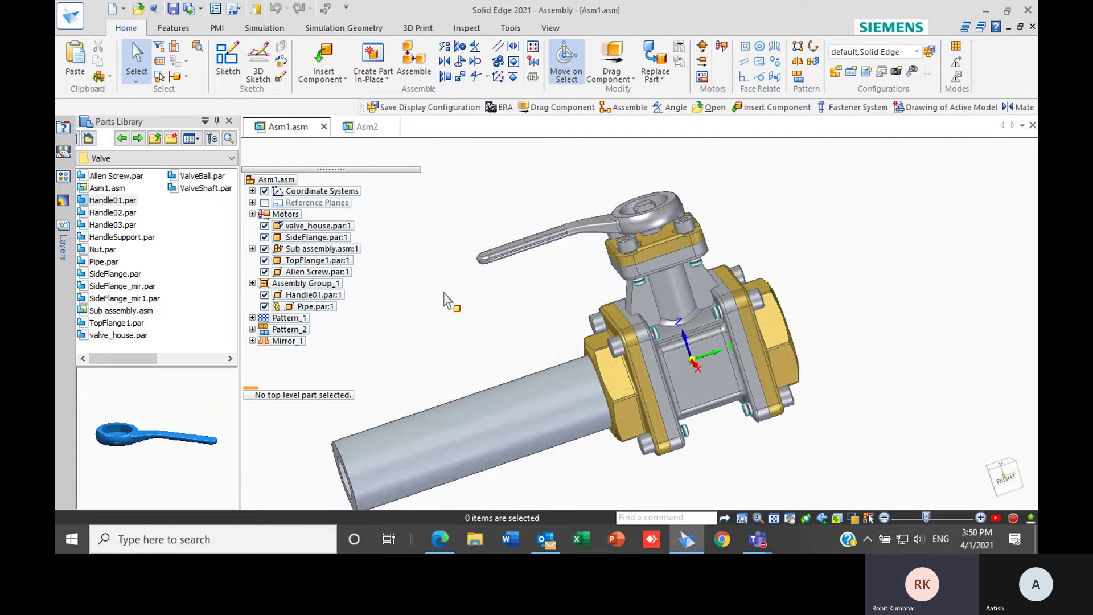
pyautogui.click(914, 71)
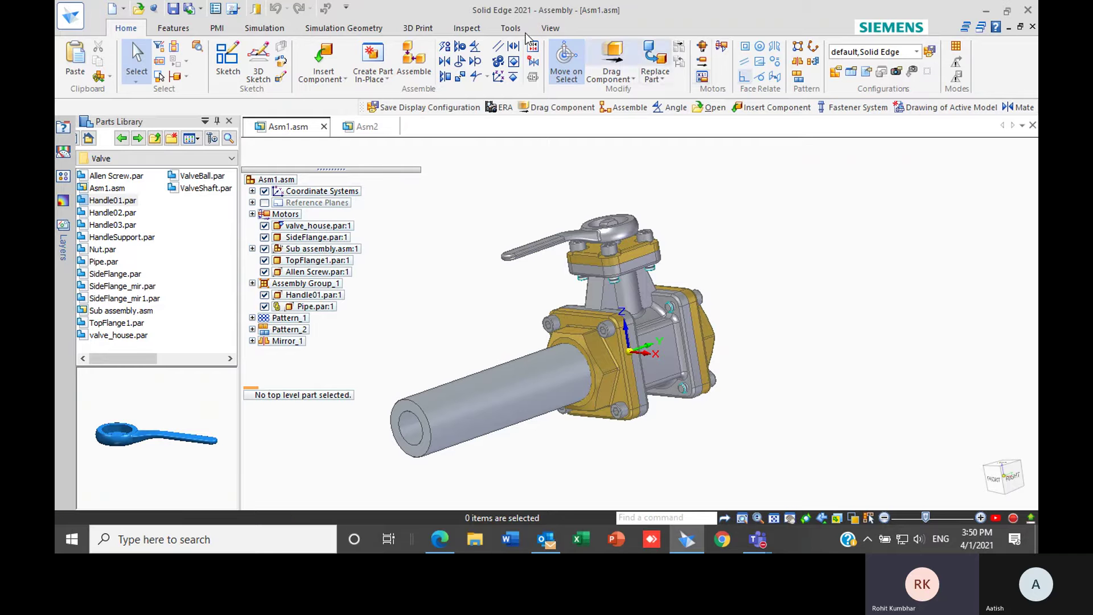
pyautogui.click(463, 31)
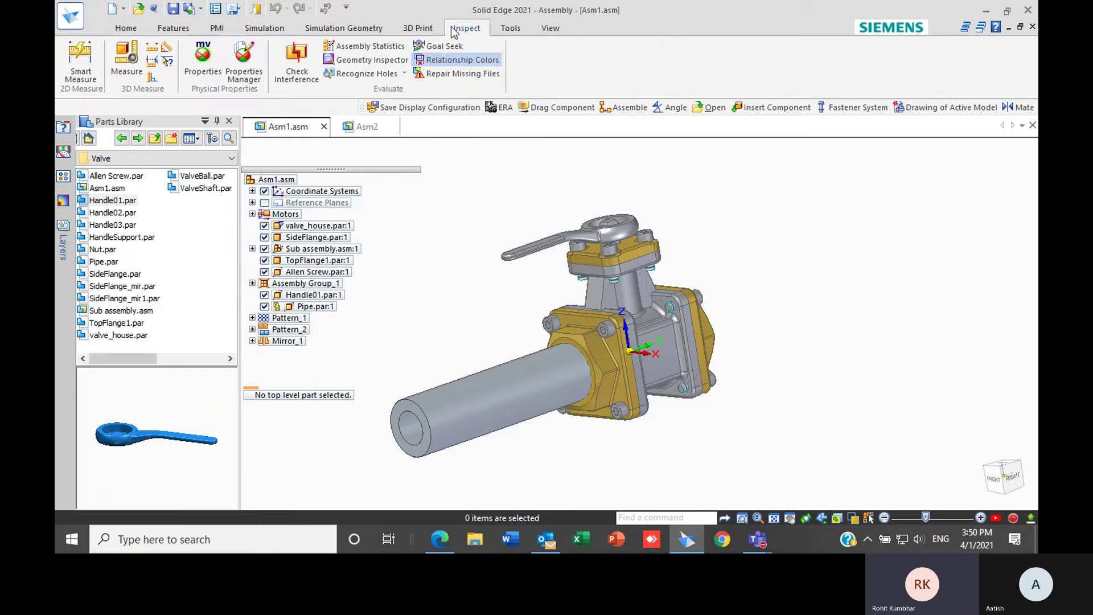
pyautogui.click(425, 29)
pyautogui.click(365, 28)
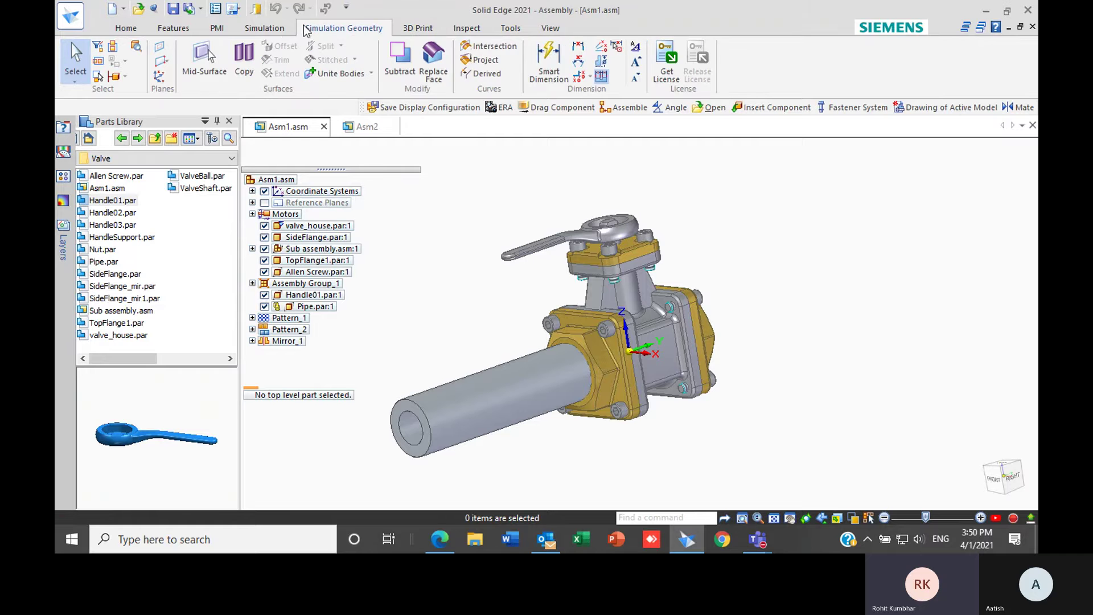
pyautogui.click(279, 30)
pyautogui.click(220, 31)
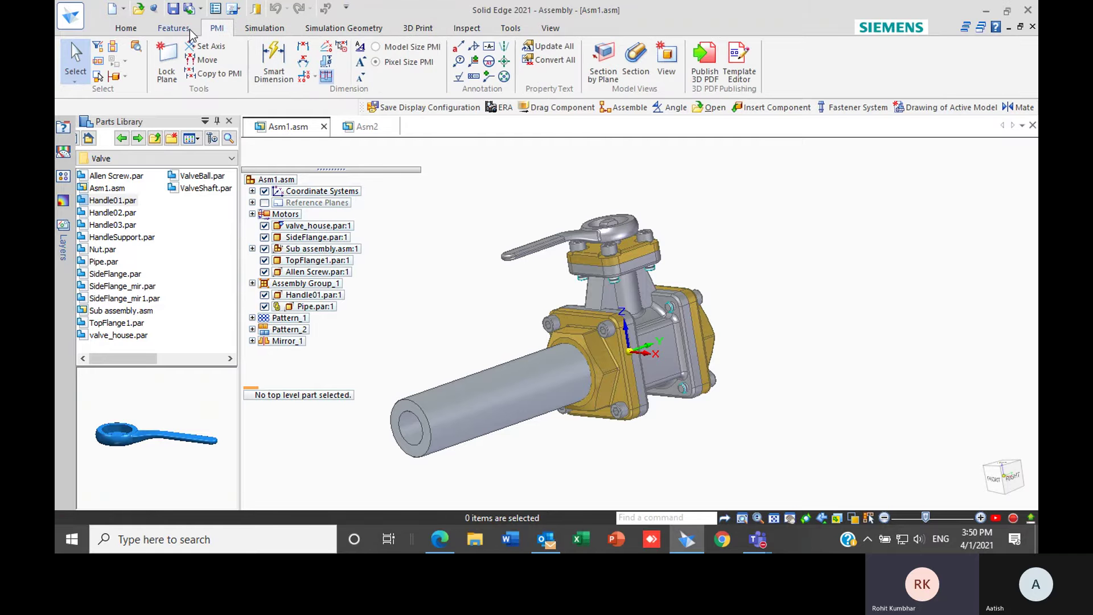
pyautogui.click(178, 32)
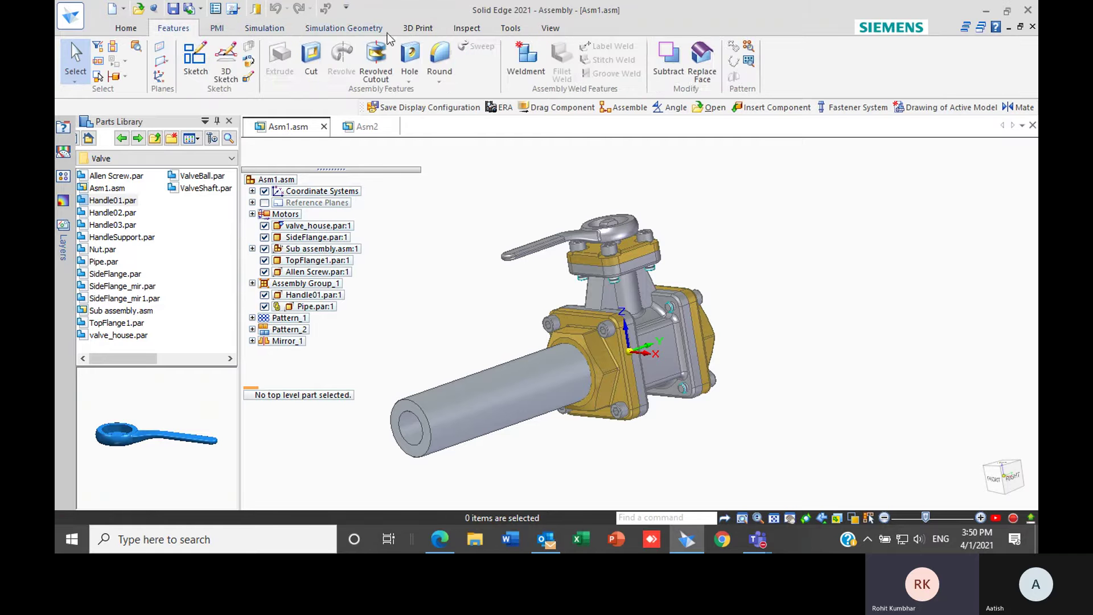
# - Open the assembly in the ERA (Explode - Render - Animate) environment
pyautogui.click(510, 28)
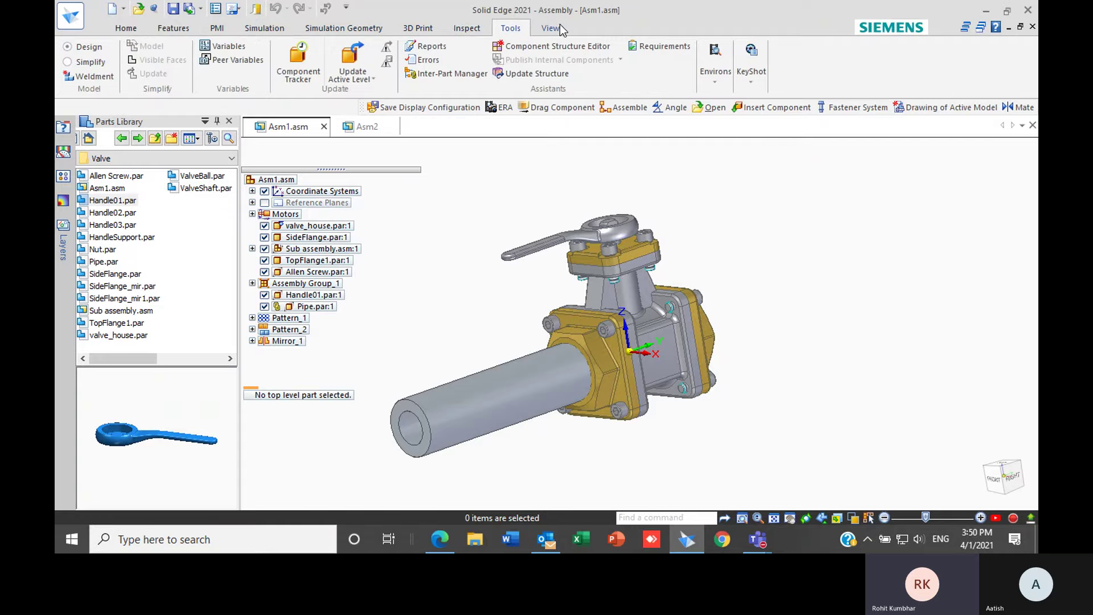
pyautogui.click(714, 77)
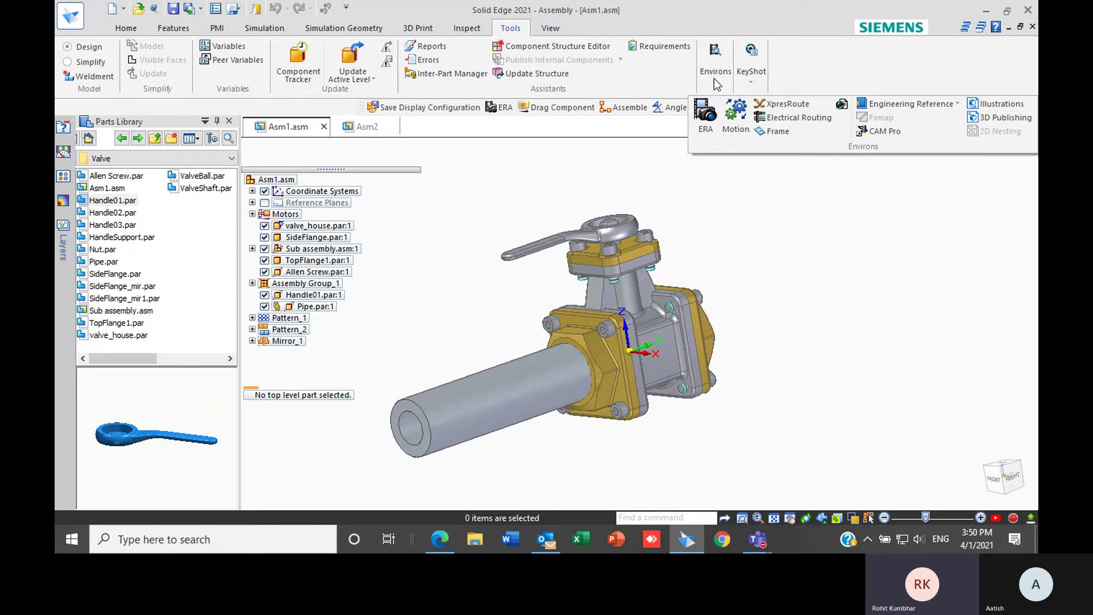
pyautogui.click(709, 112)
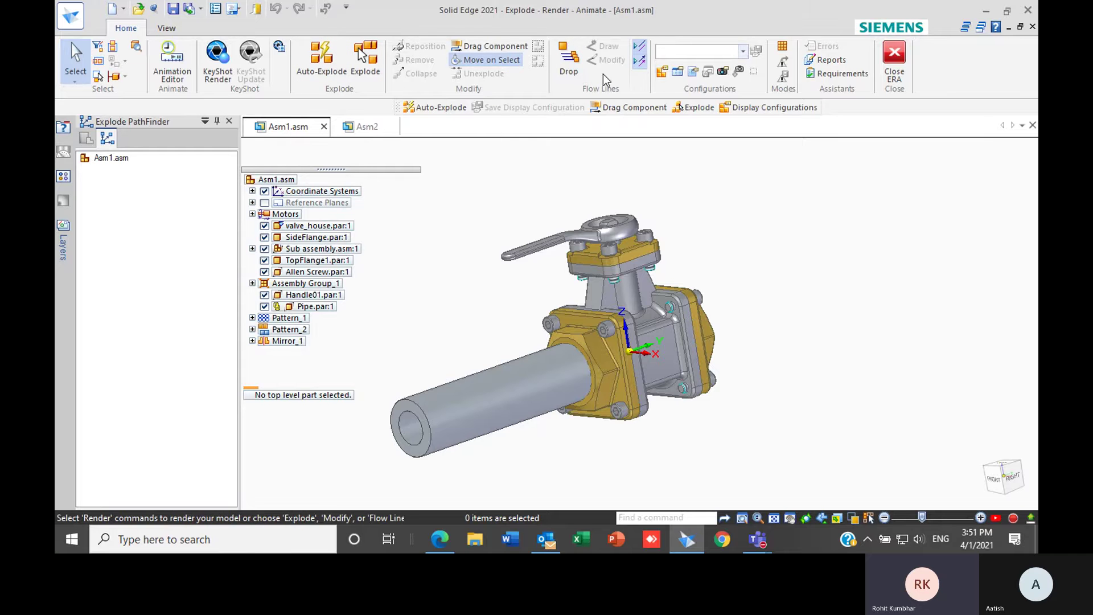
# - Create a new display configuration named Explode and apply it to the assembly
pyautogui.click(662, 71)
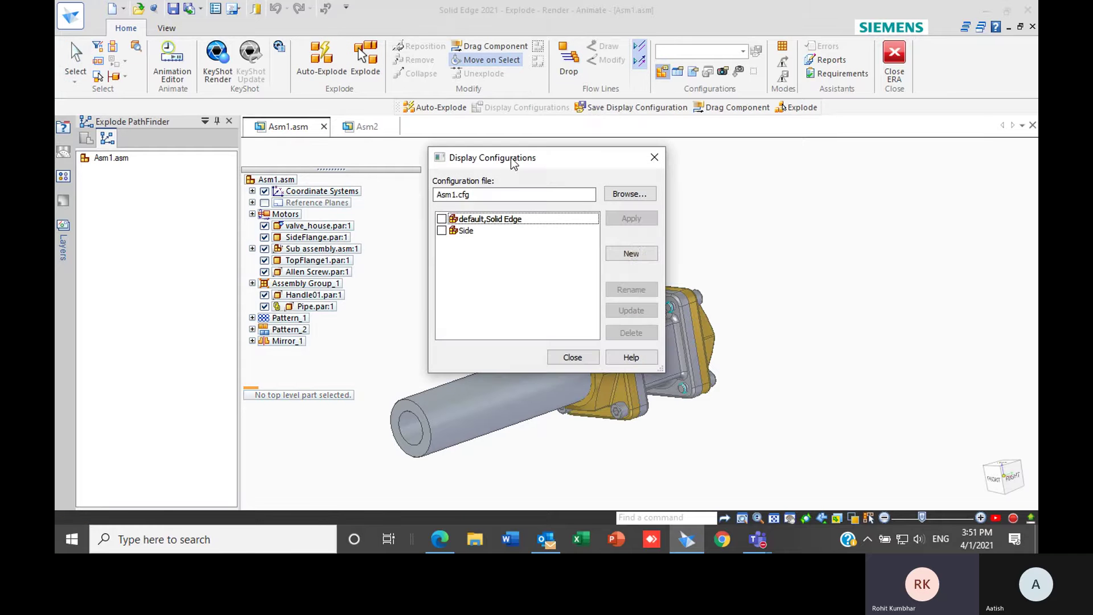
pyautogui.click(631, 253)
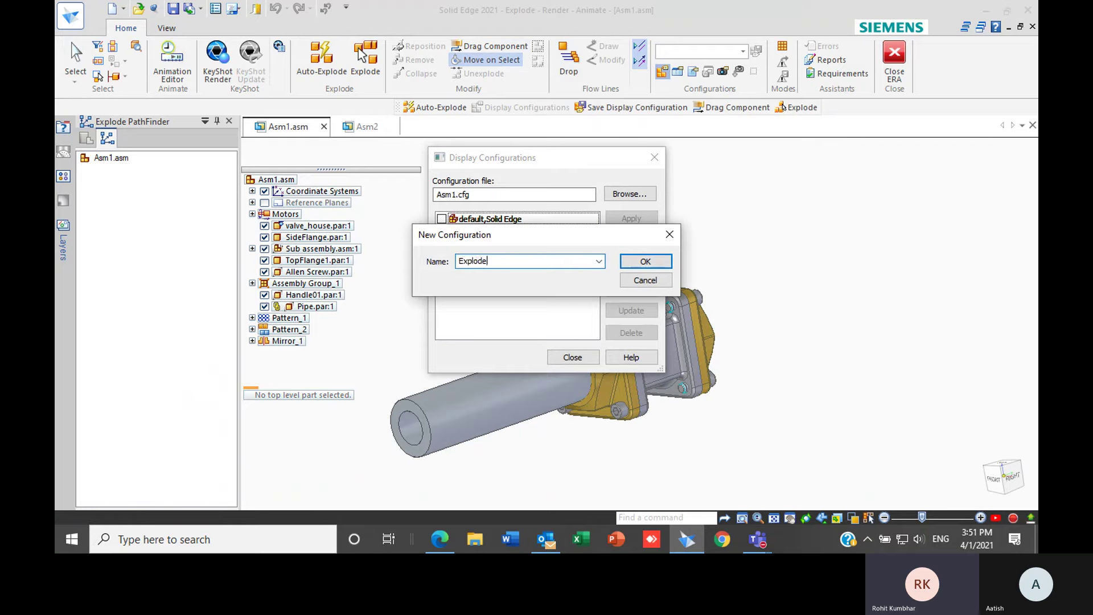
pyautogui.click(649, 263)
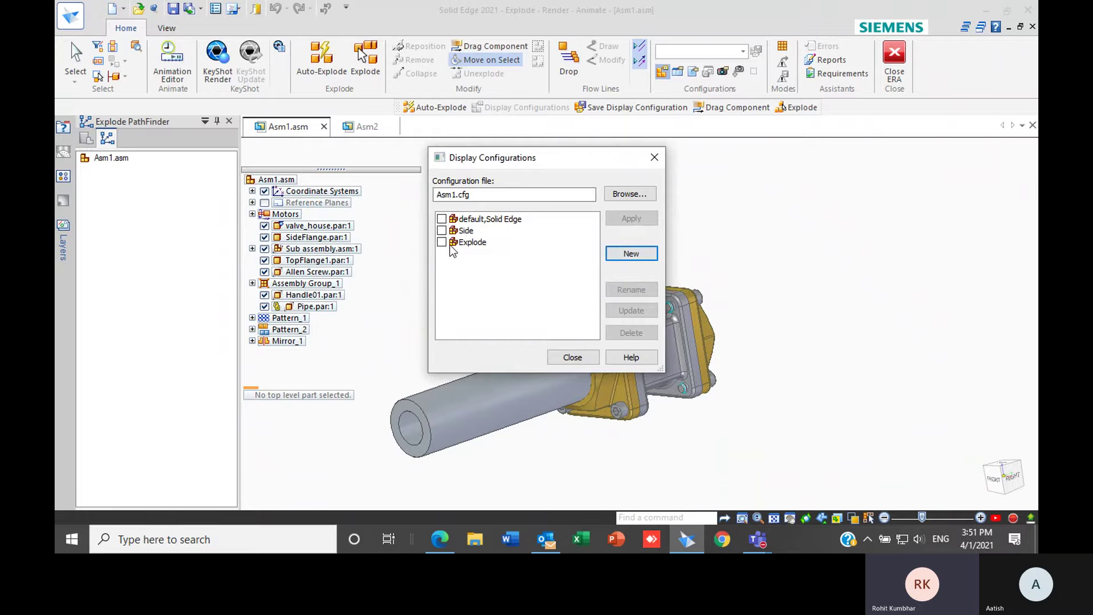
pyautogui.click(443, 242)
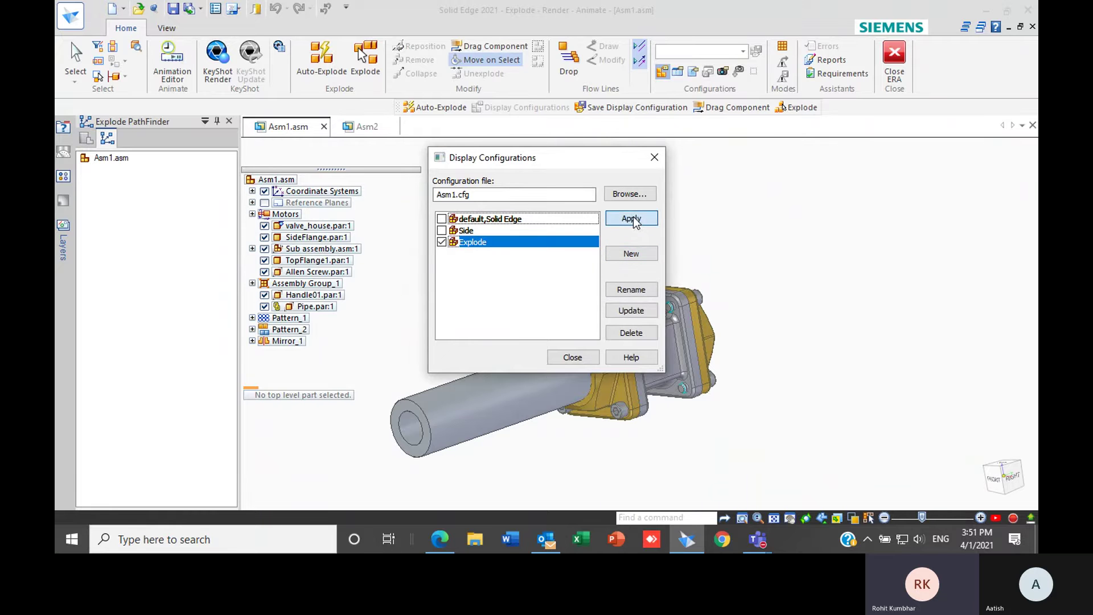
pyautogui.click(633, 219)
pyautogui.click(577, 357)
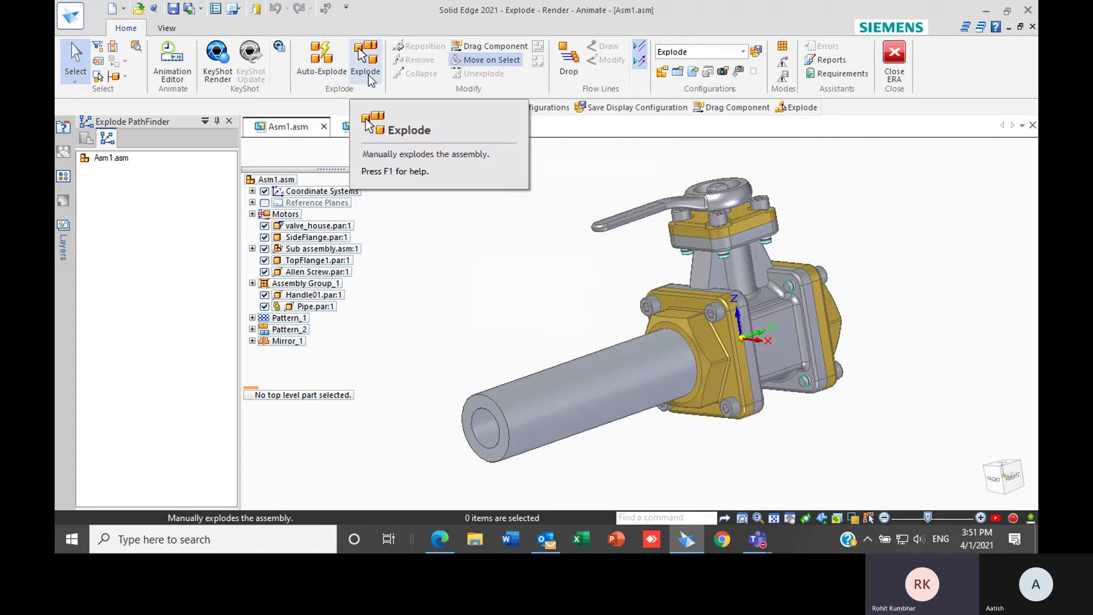
# - Run Auto-Explode on the top-level assembly with the automatic spread distance
pyautogui.click(320, 62)
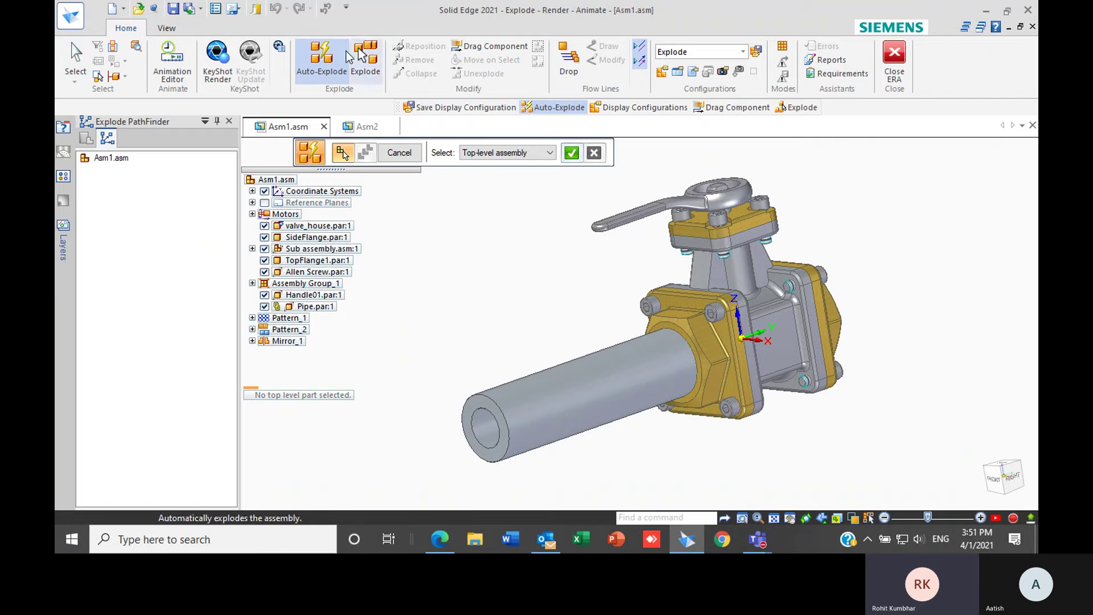
pyautogui.click(513, 152)
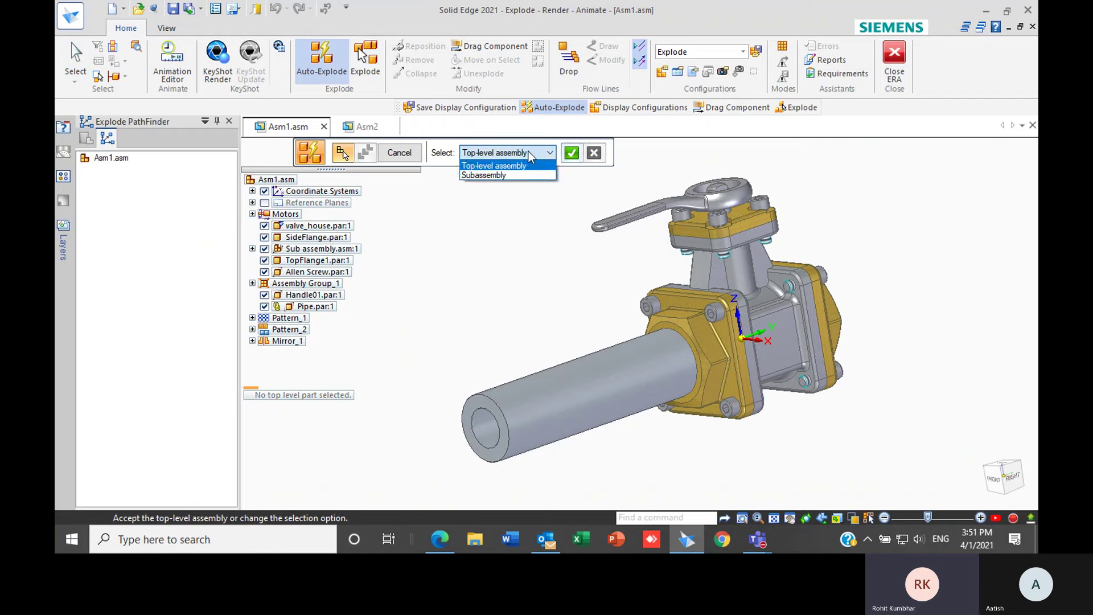
pyautogui.click(529, 152)
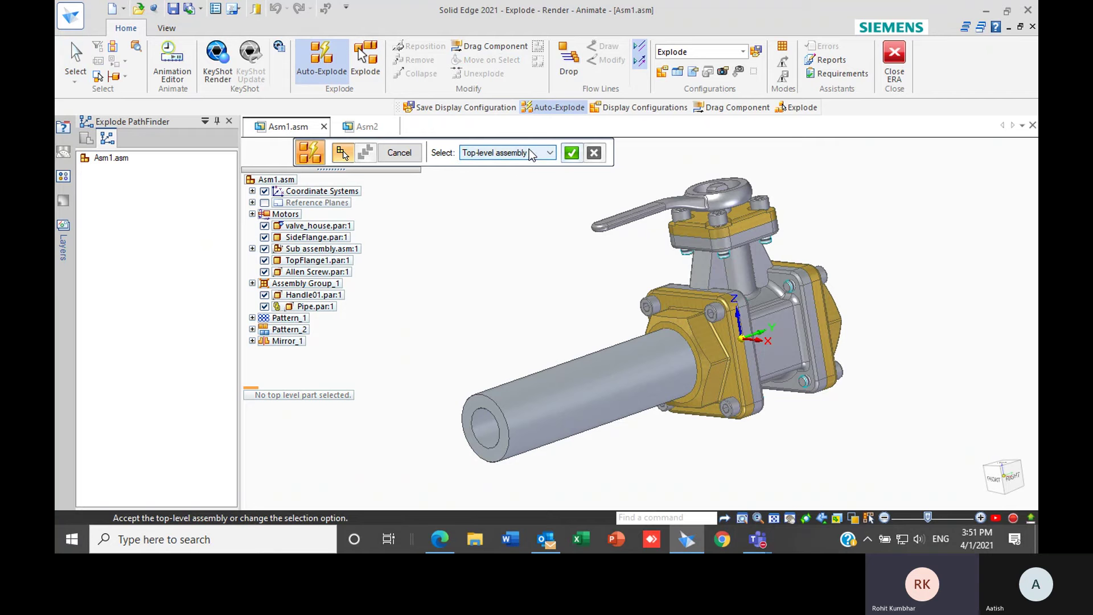
pyautogui.click(528, 150)
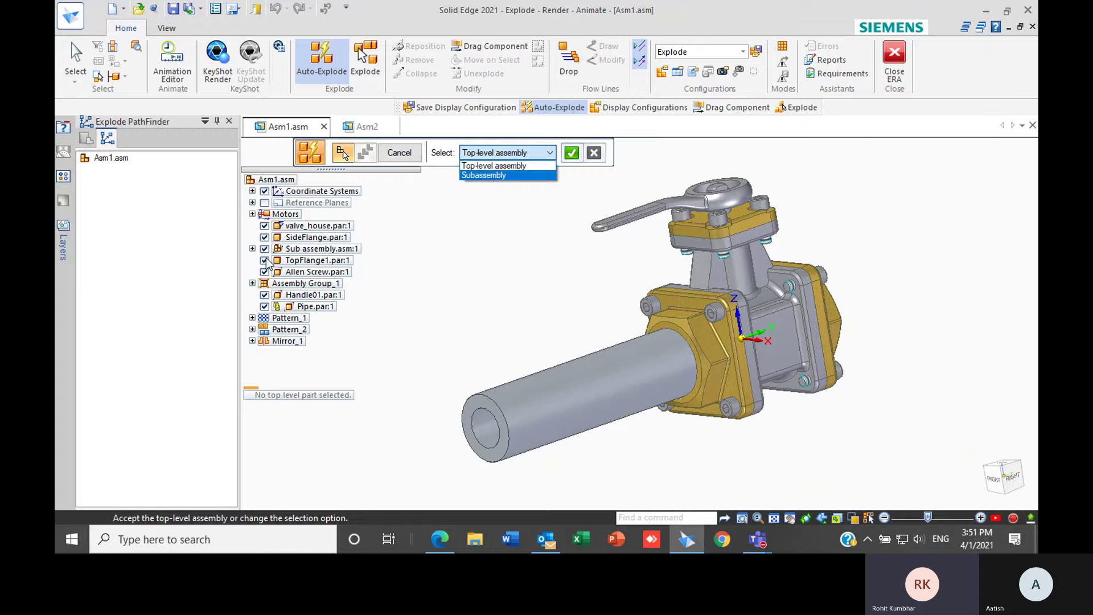
pyautogui.click(529, 146)
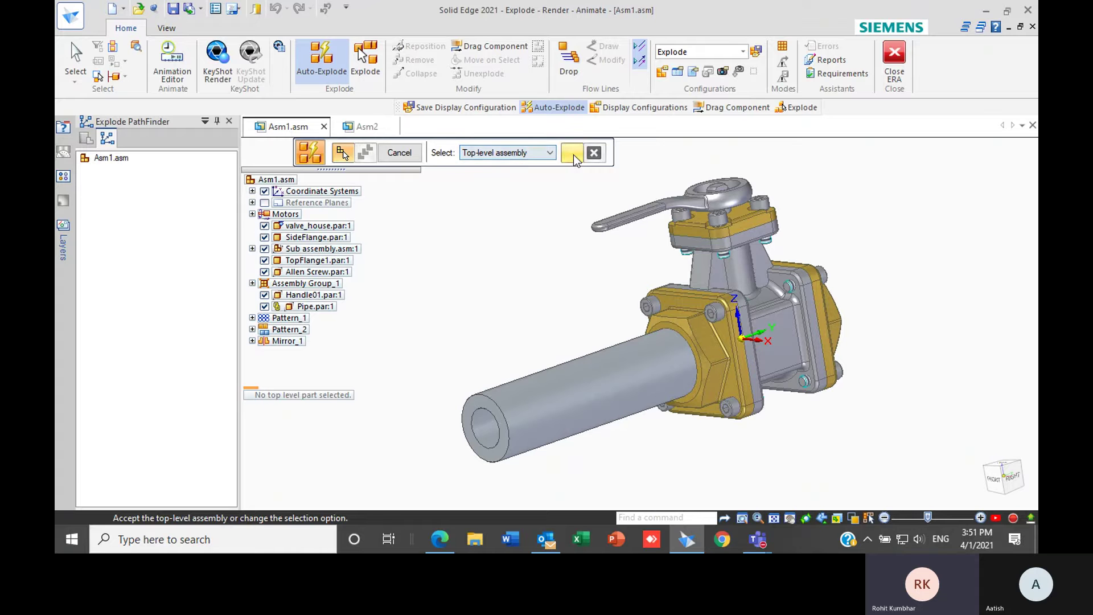
pyautogui.click(572, 153)
pyautogui.click(400, 152)
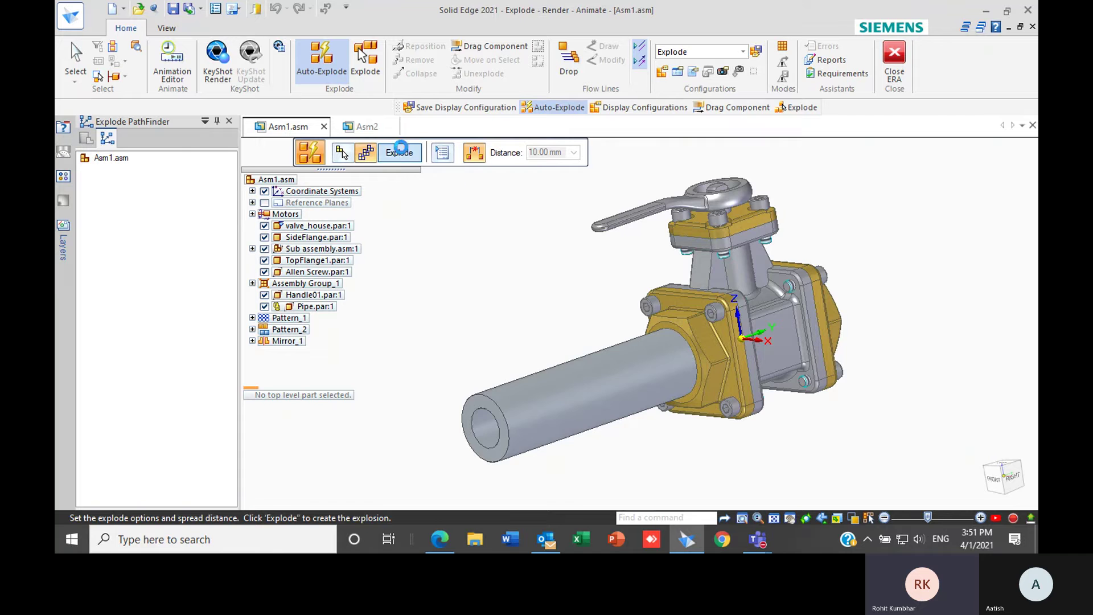
# - Examine the exploded valve components and their flow lines from different angles and distances
pyautogui.scroll(-2, 732, 322)
pyautogui.moveTo(704, 370); pyautogui.dragTo(752, 307, button='middle')
pyautogui.scroll(3, 732, 321)
pyautogui.scroll(-2, 718, 330)
pyautogui.scroll(2, 736, 286)
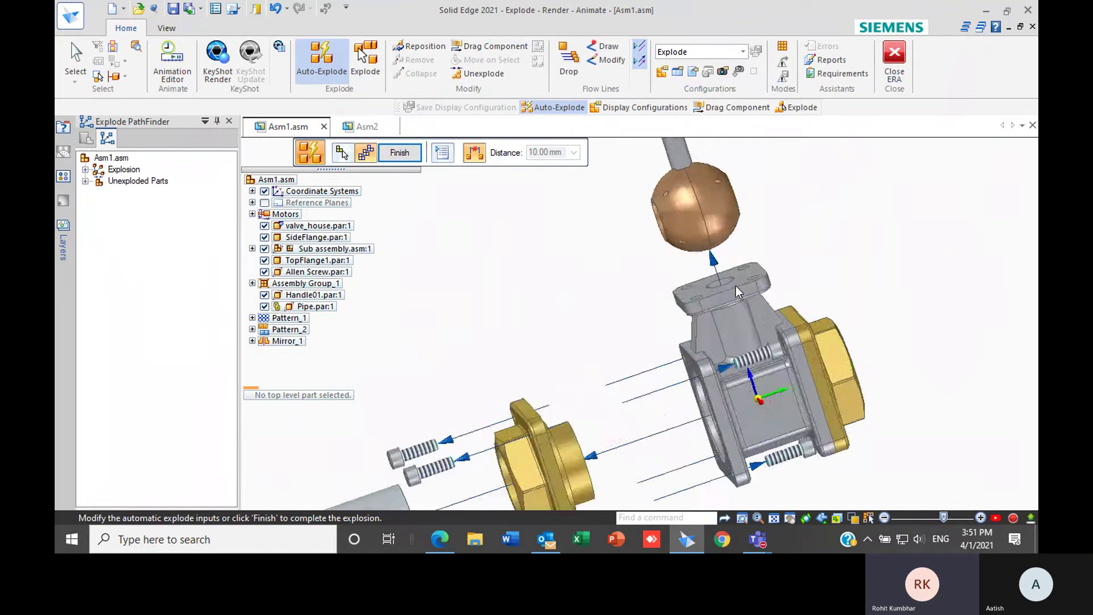
pyautogui.scroll(-3, 716, 313)
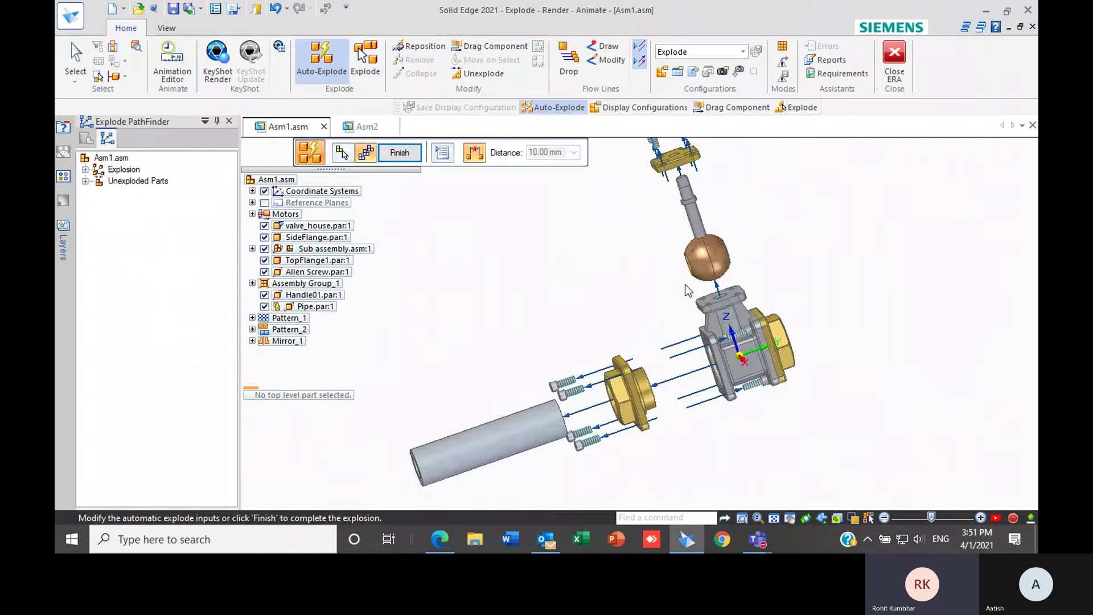
pyautogui.scroll(-2, 700, 246)
pyautogui.scroll(2, 696, 244)
pyautogui.scroll(-1, 691, 242)
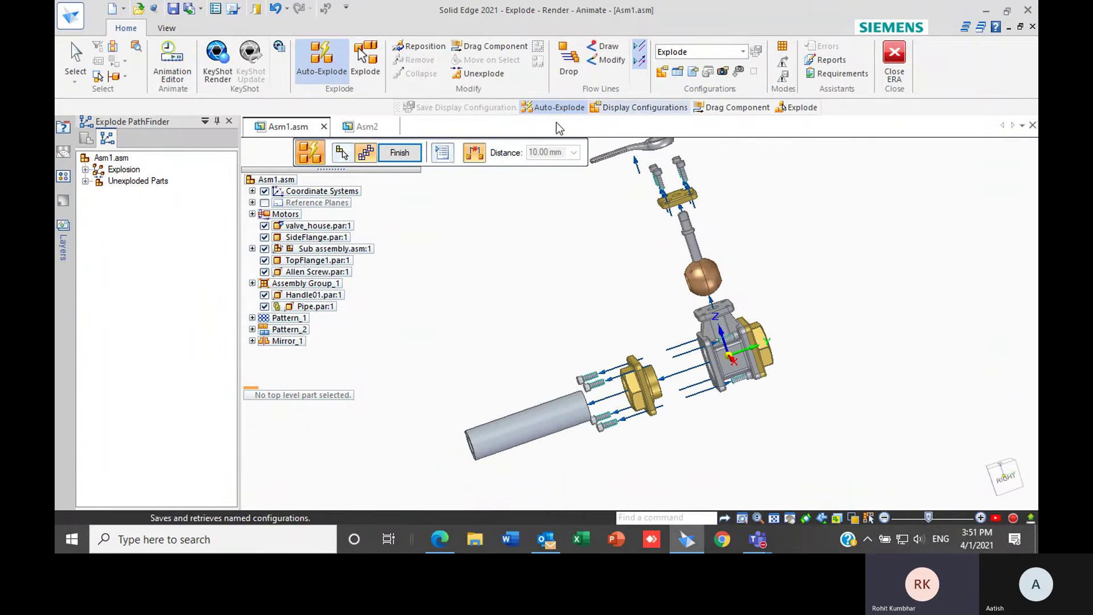
# - End the Auto-Explode command and close the ERA environment
pyautogui.click(341, 153)
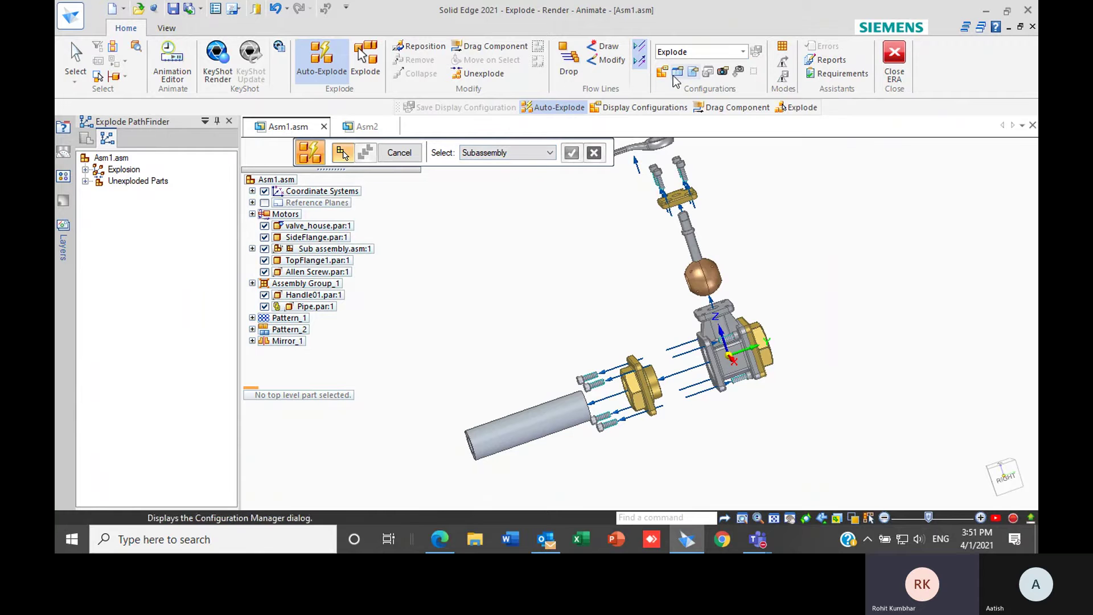
pyautogui.click(573, 152)
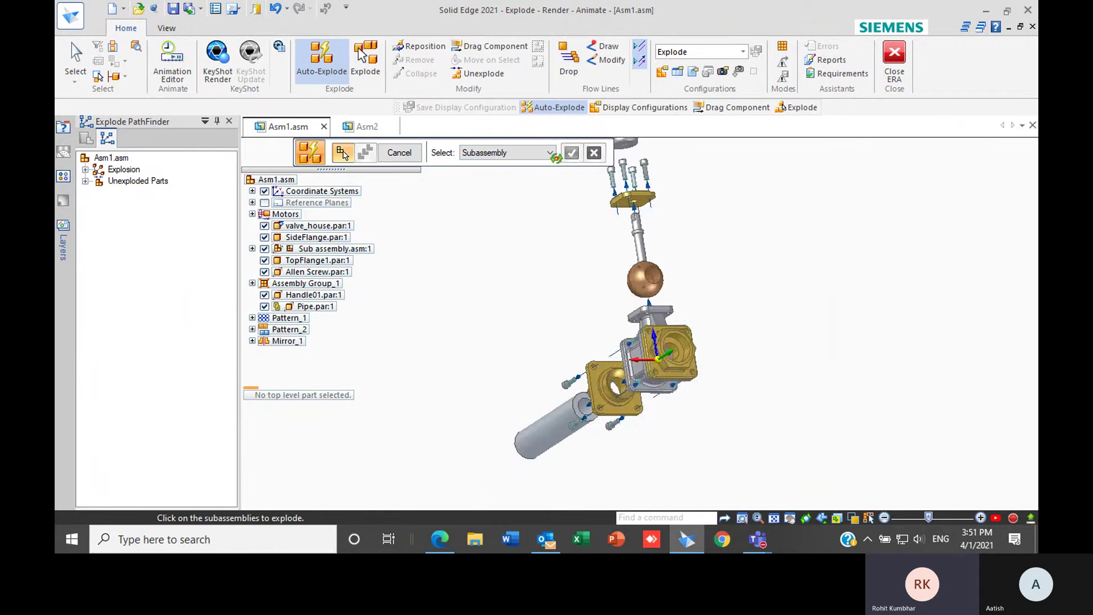
pyautogui.click(399, 153)
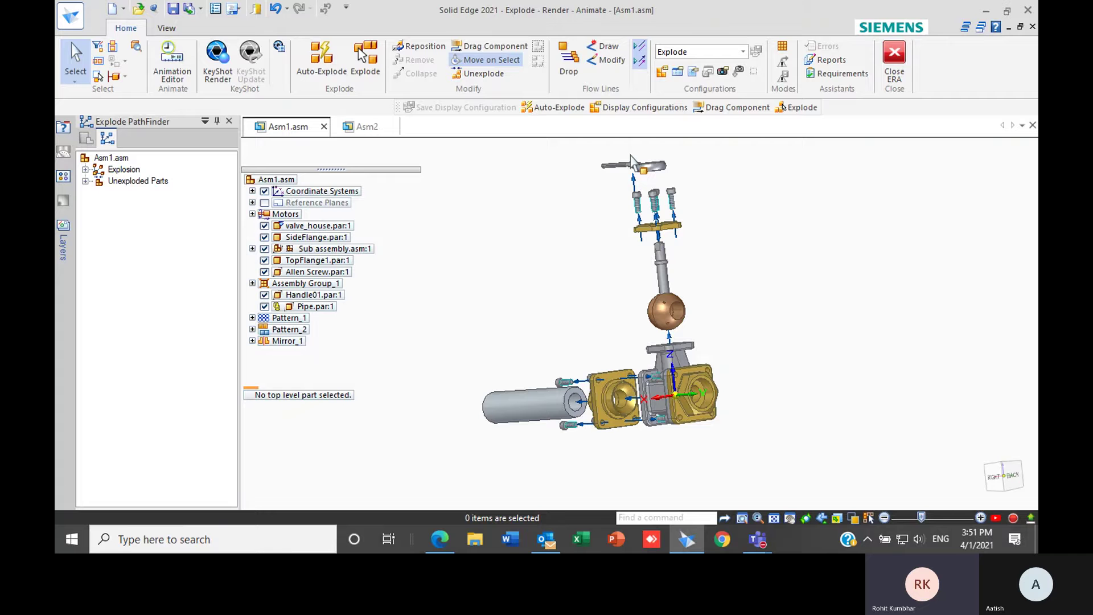
pyautogui.click(895, 53)
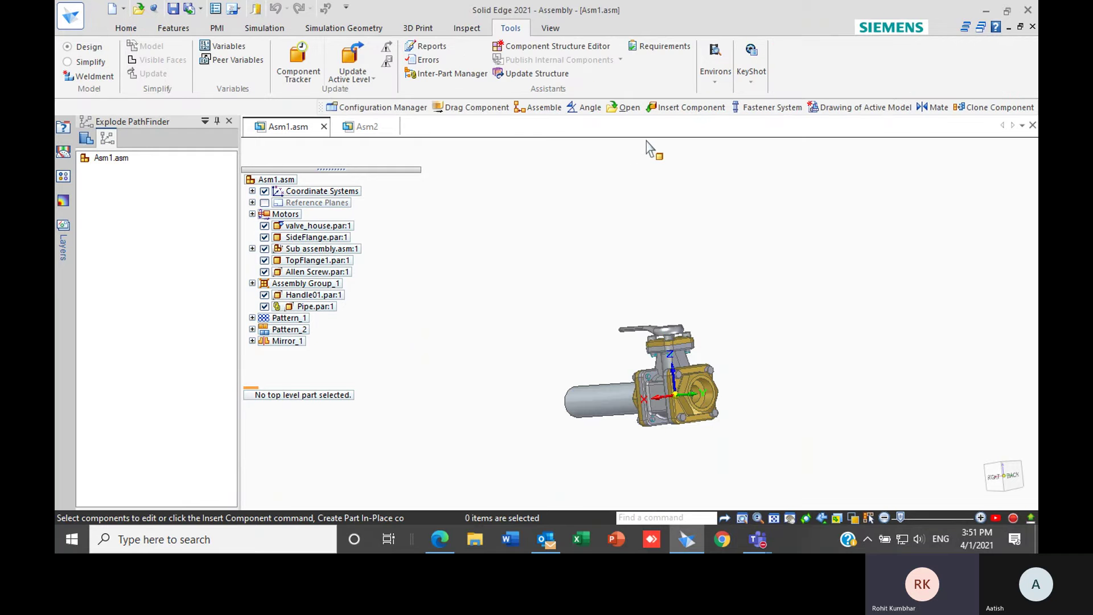
pyautogui.click(715, 81)
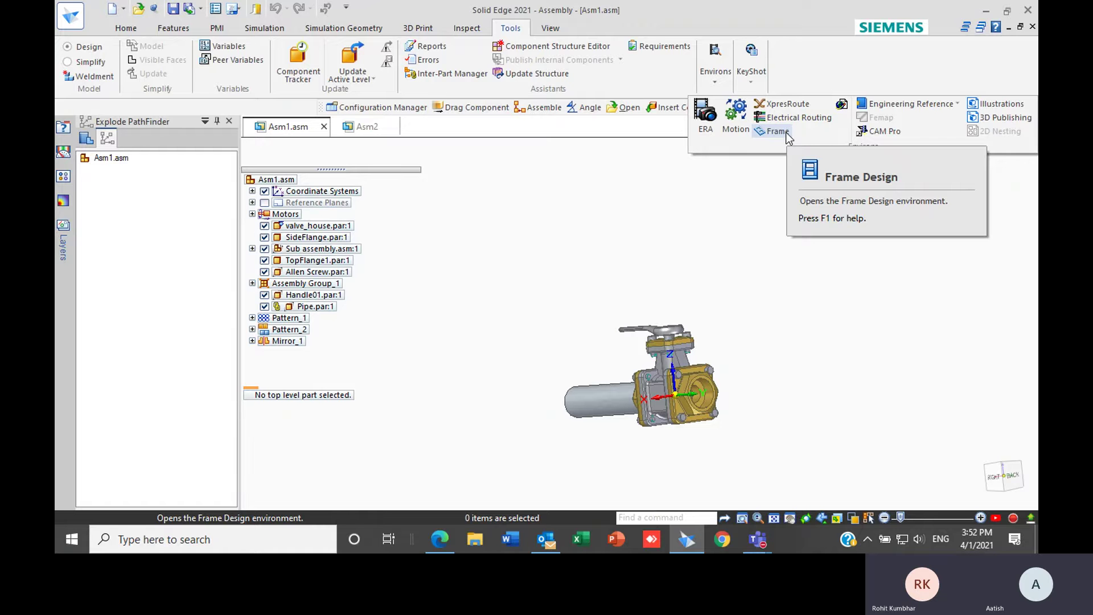
pyautogui.click(786, 132)
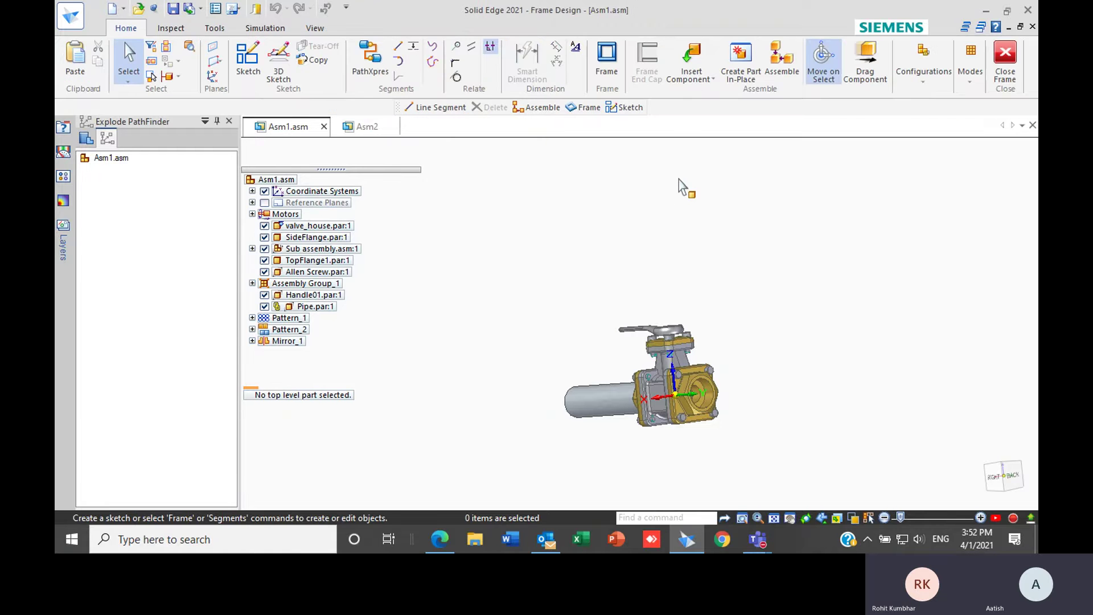
pyautogui.click(376, 129)
pyautogui.scroll(2, 661, 217)
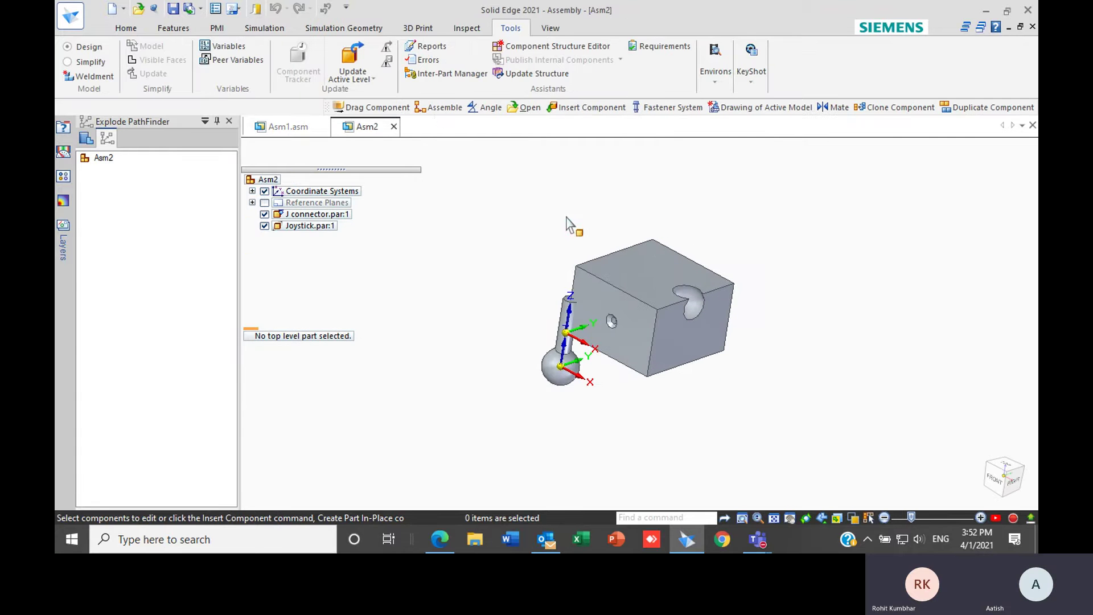
pyautogui.click(127, 28)
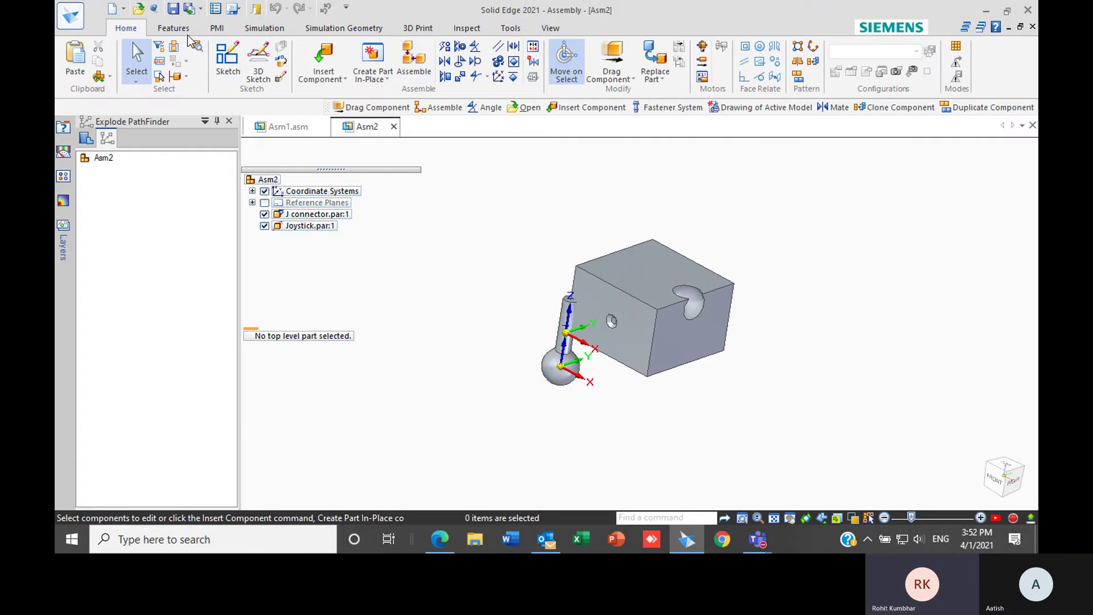
pyautogui.click(288, 127)
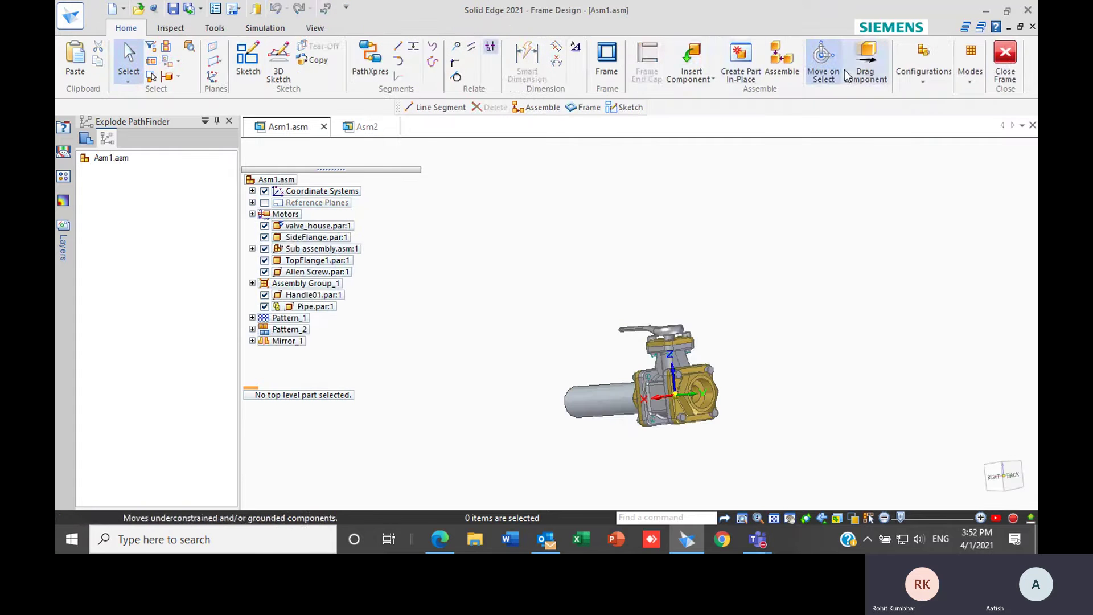
pyautogui.click(1005, 71)
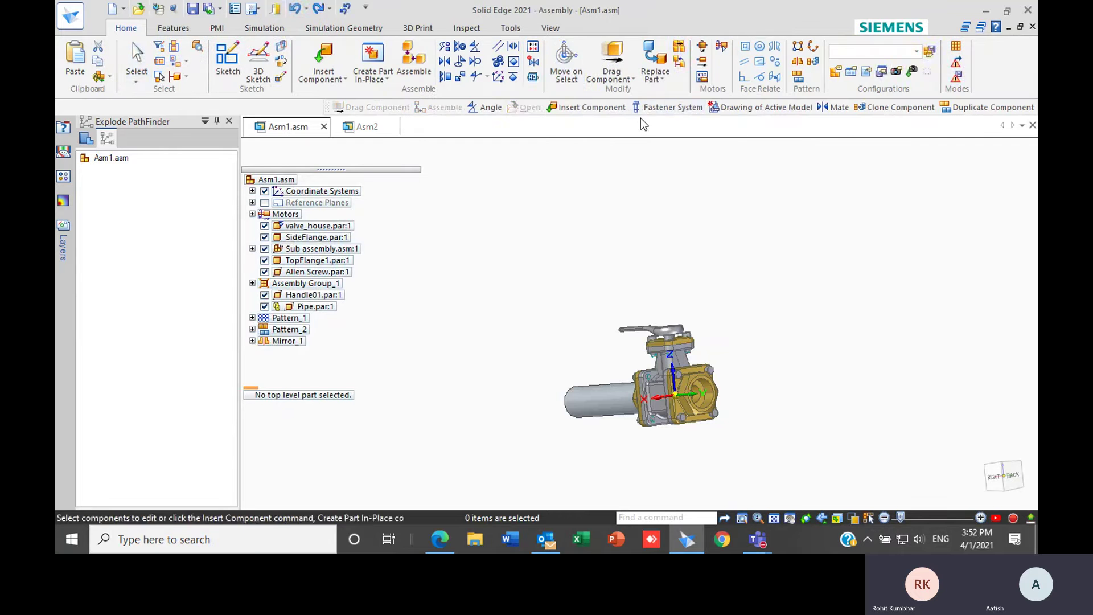
# - Create a new assembly from the iso metric assembly template and start a sketch on the vertical YZ plane
pyautogui.hotkey('ctrl', 'n')
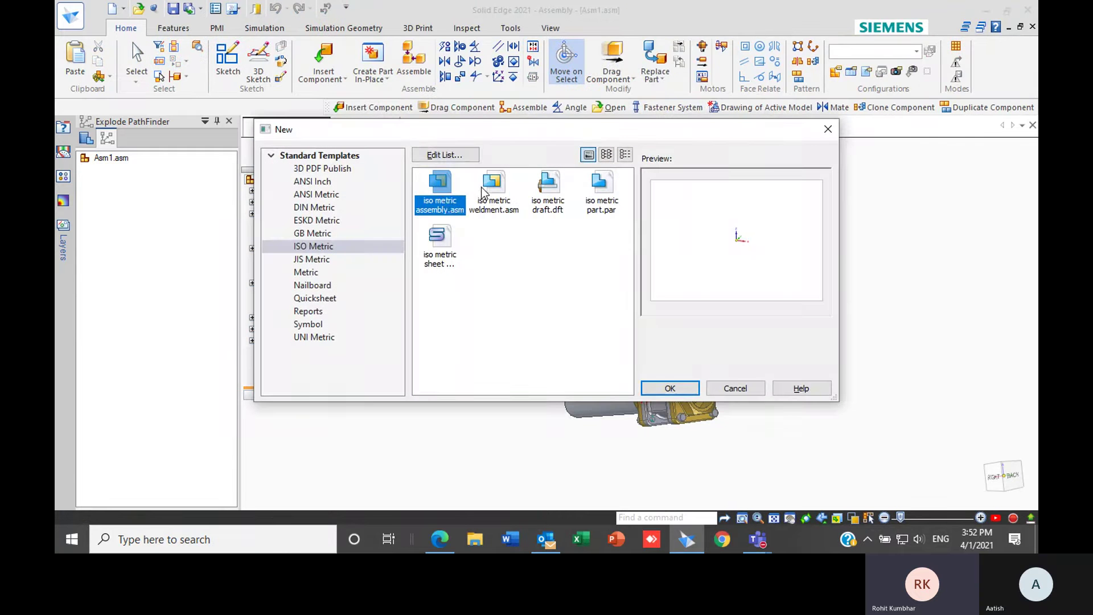
pyautogui.click(680, 388)
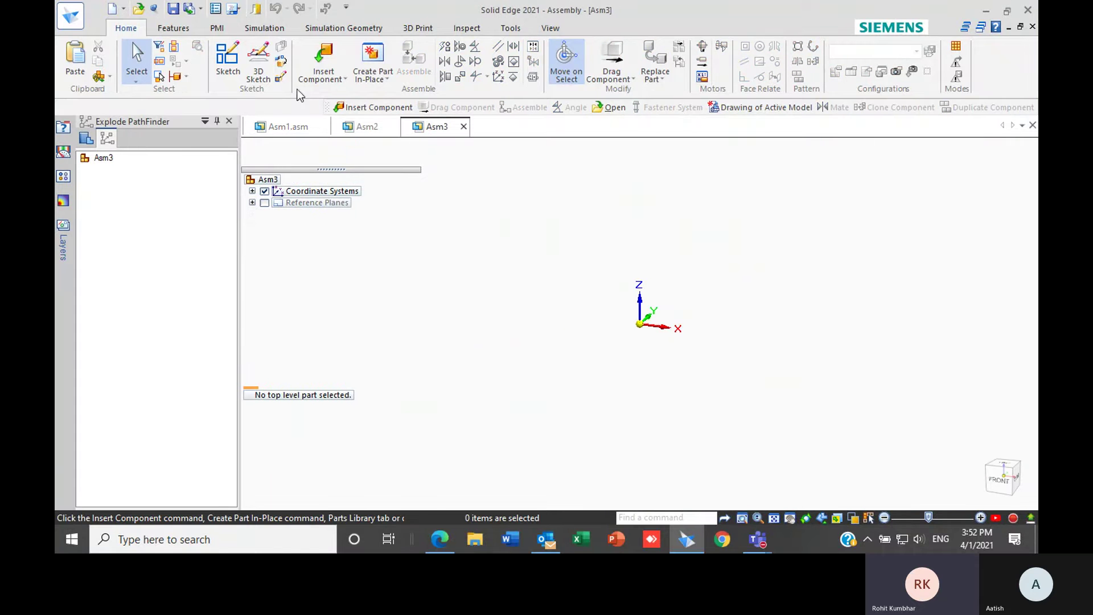
pyautogui.click(227, 59)
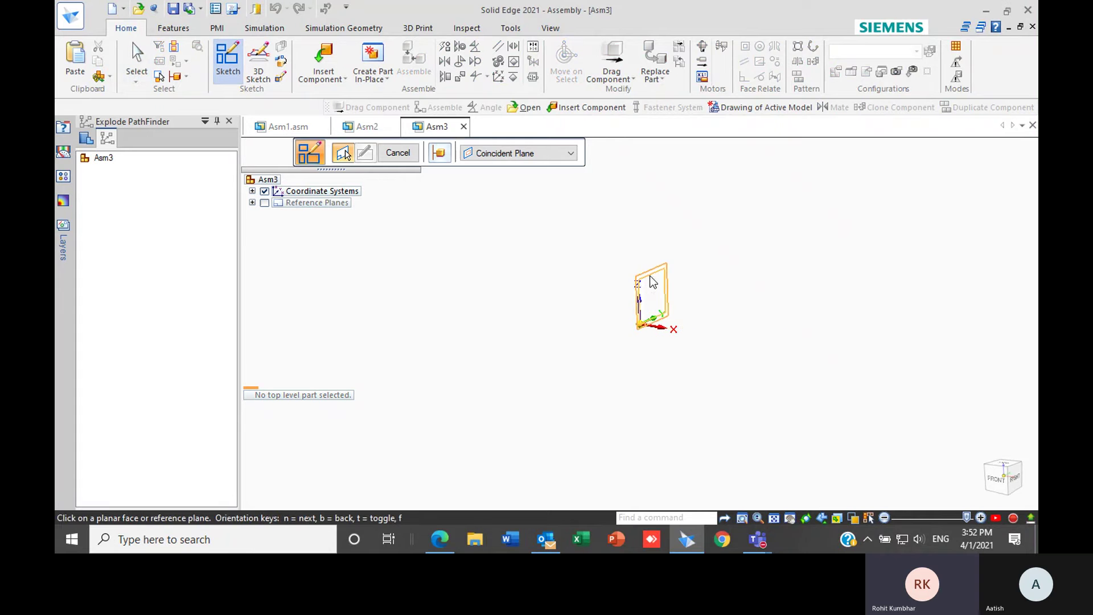
pyautogui.click(653, 288)
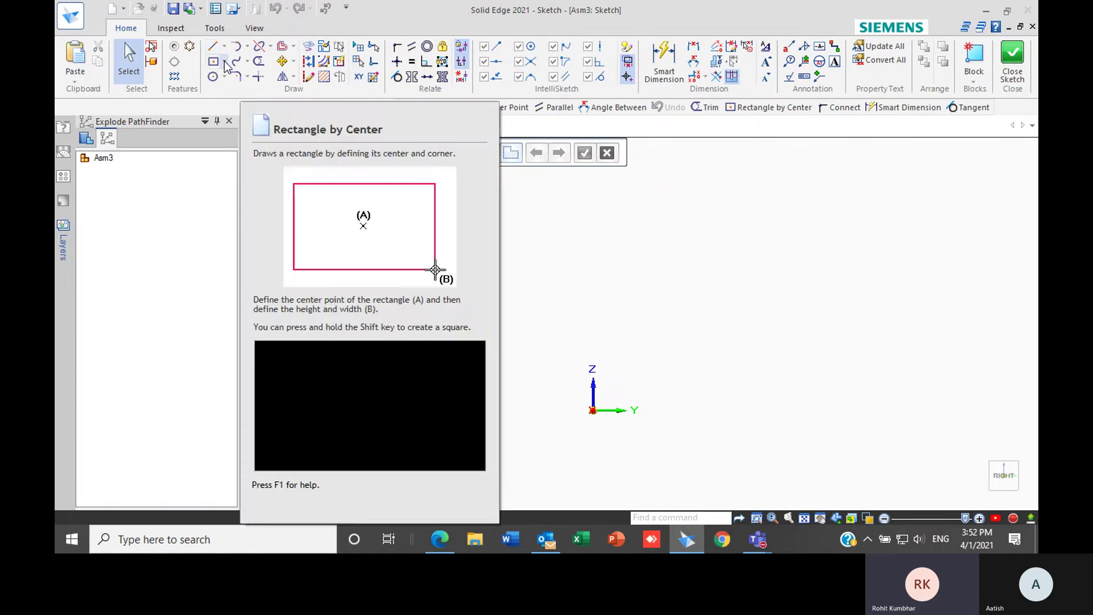
# - Draw a rectangle 100 mm wide at 0° with its lower corner on the Y axis just beside the origin
pyautogui.click(224, 62)
pyautogui.click(250, 76)
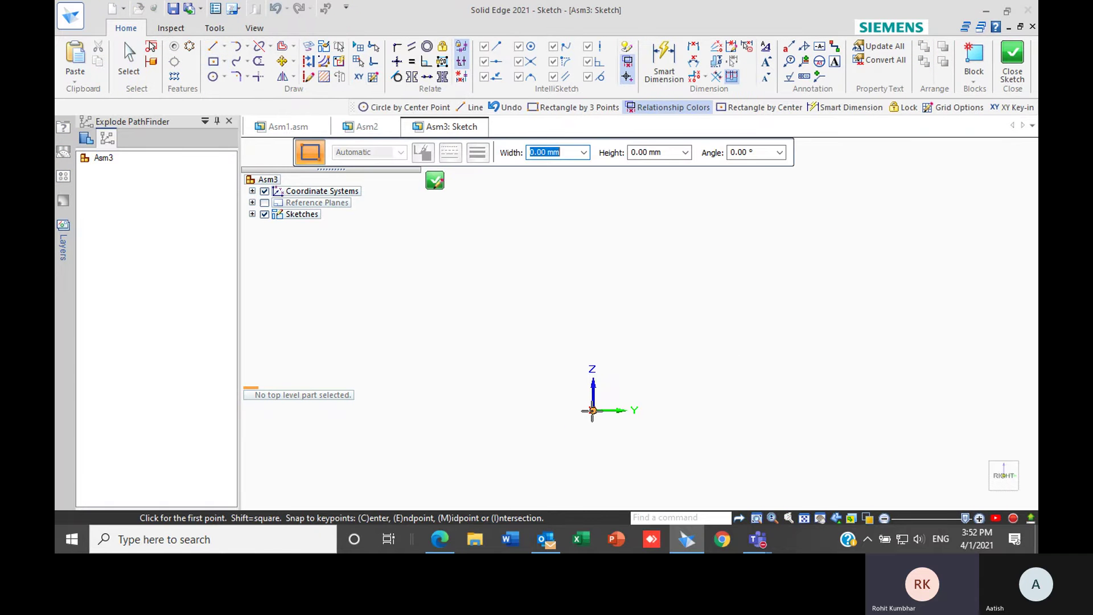
pyautogui.click(605, 410)
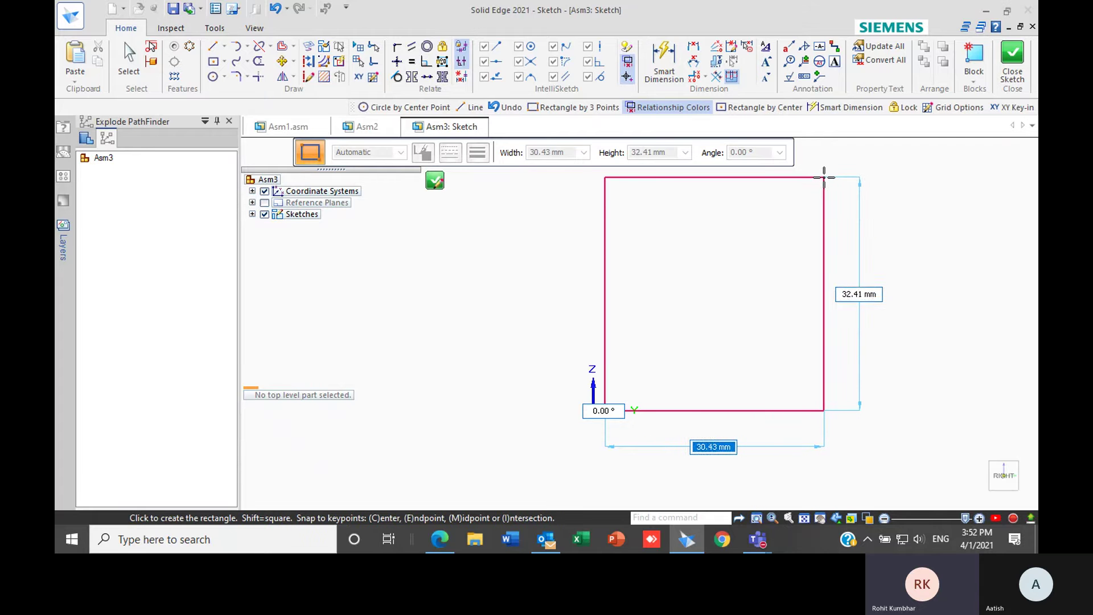
pyautogui.write('100')
pyautogui.press('Tab')
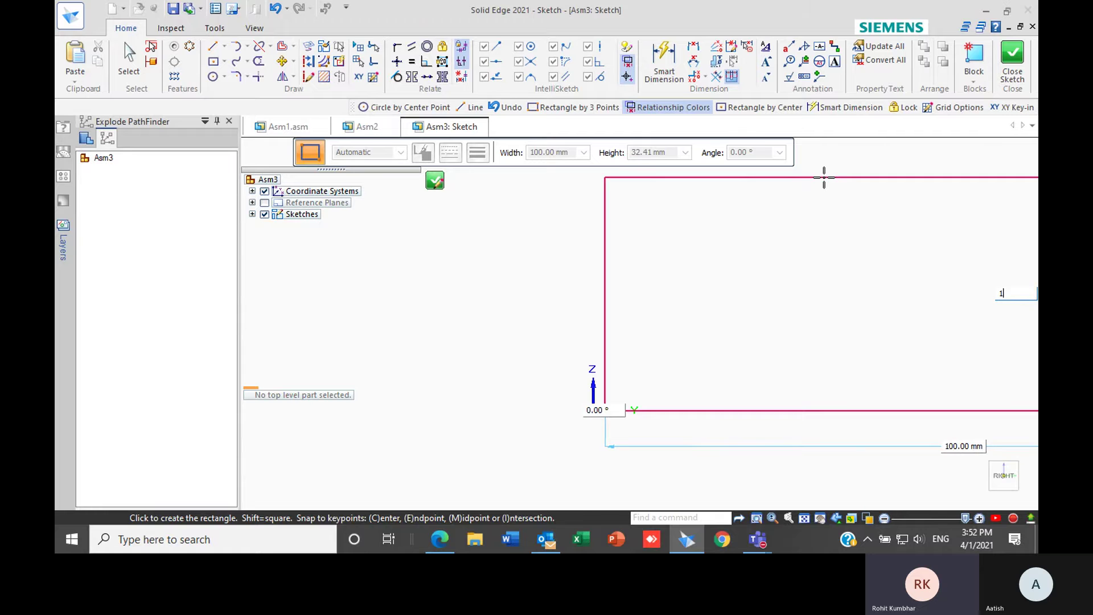
pyautogui.press('Tab')
pyautogui.click(824, 177)
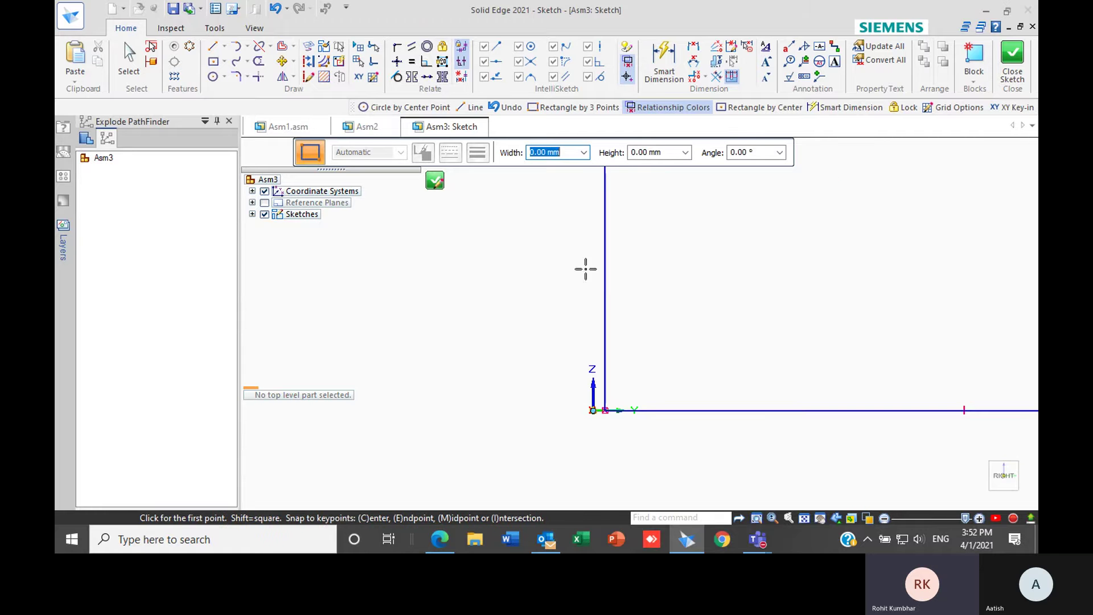
# - Connect the rectangle's lower corner nearest the origin to the sketch origin
pyautogui.scroll(5, 598, 419)
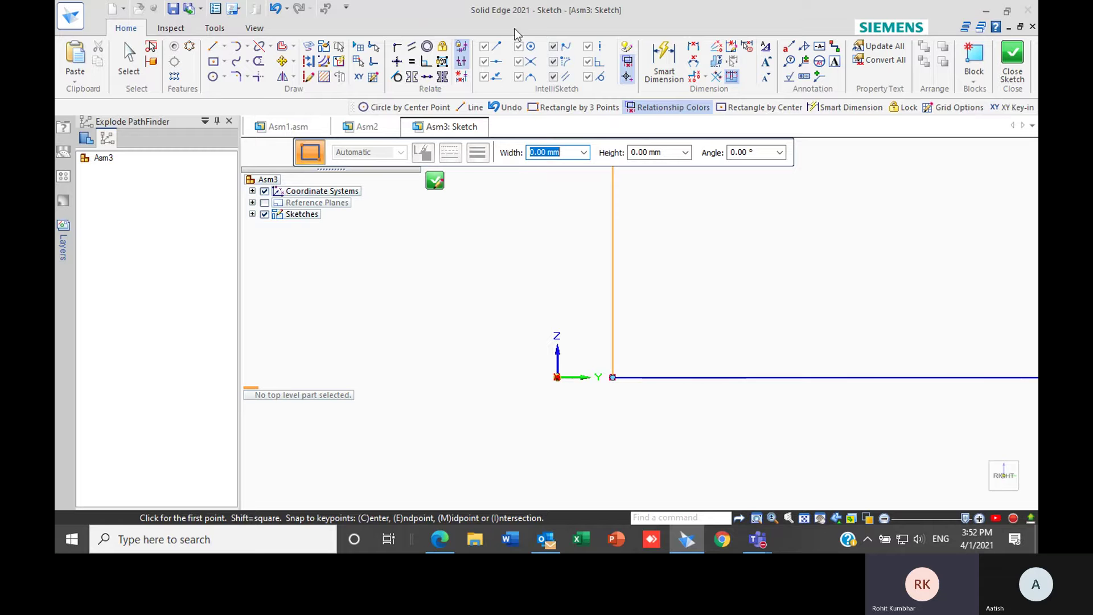
pyautogui.click(397, 47)
pyautogui.click(613, 377)
pyautogui.click(558, 377)
pyautogui.press('Escape')
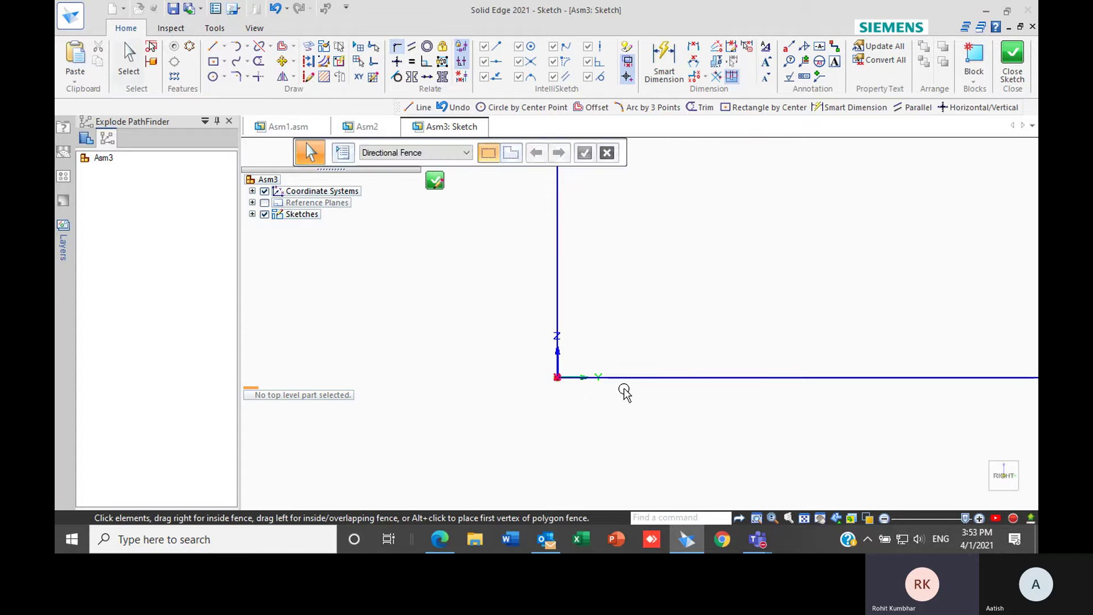
# - Check the length of the rectangle's lower edge and finish the sketch on the vertical plane
pyautogui.click(642, 377)
pyautogui.write('100.00')
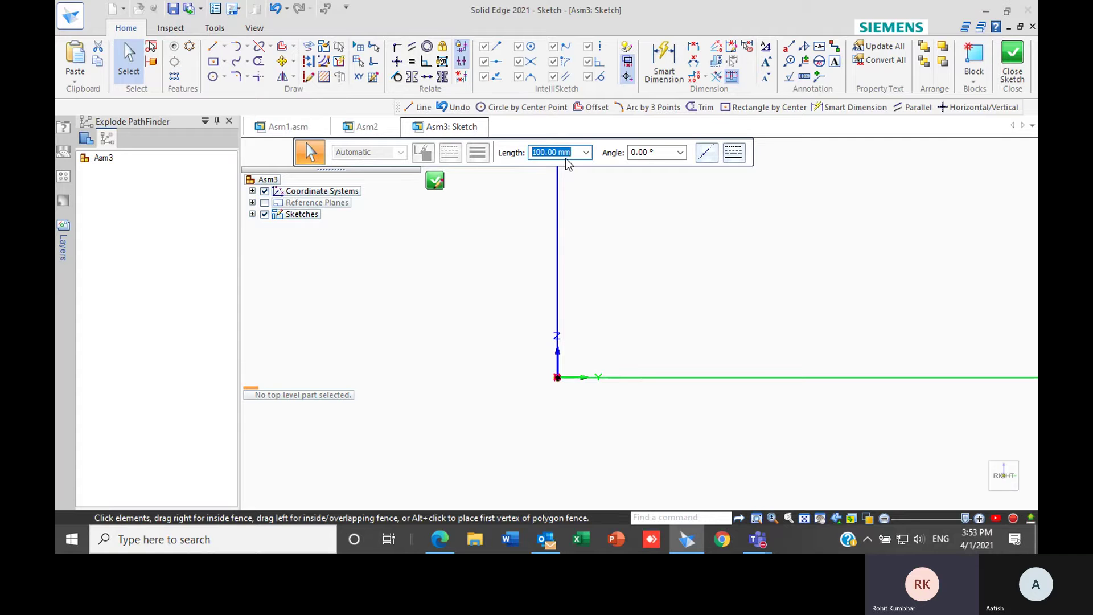
pyautogui.press('Escape')
pyautogui.click(1013, 57)
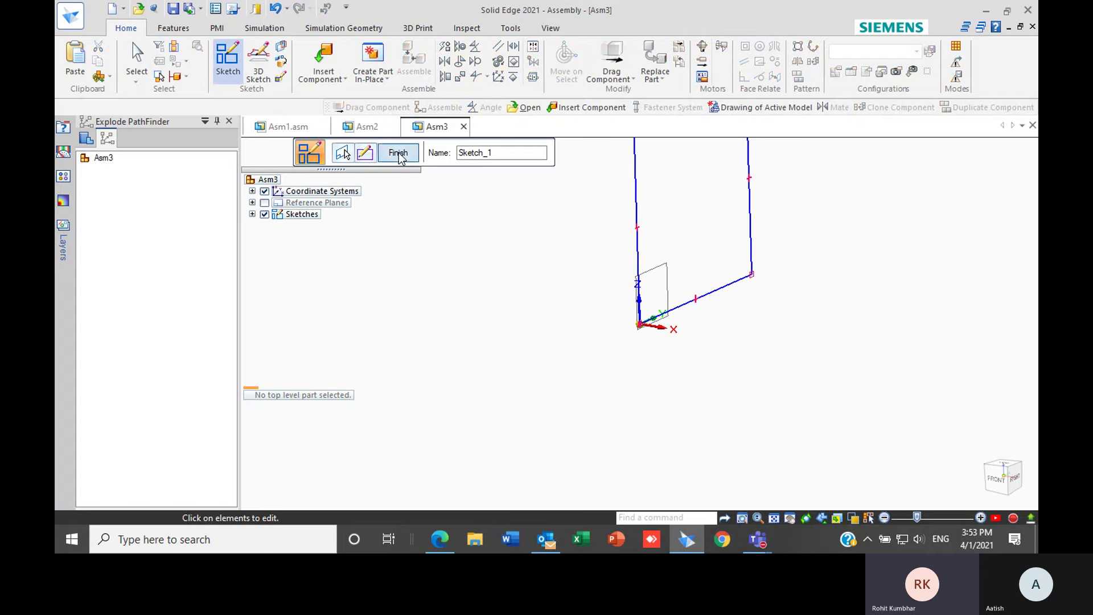
pyautogui.click(398, 153)
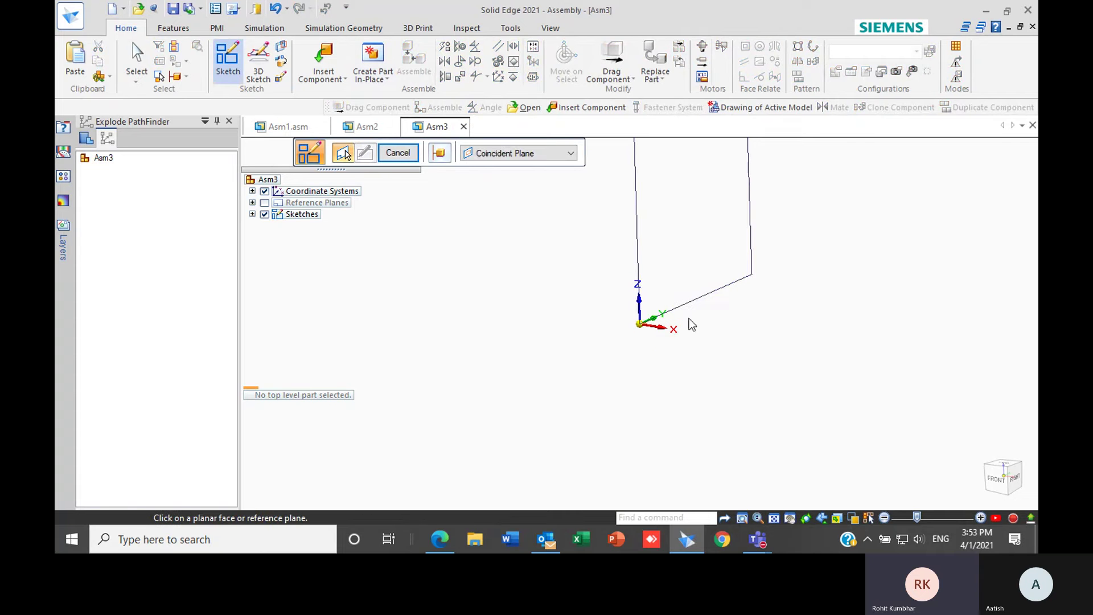
# - Start a sketch on the horizontal XY plane and draw a 100 mm by 100 mm two-point rectangle from the origin
pyautogui.moveTo(671, 328); pyautogui.dragTo(681, 367, button='middle')
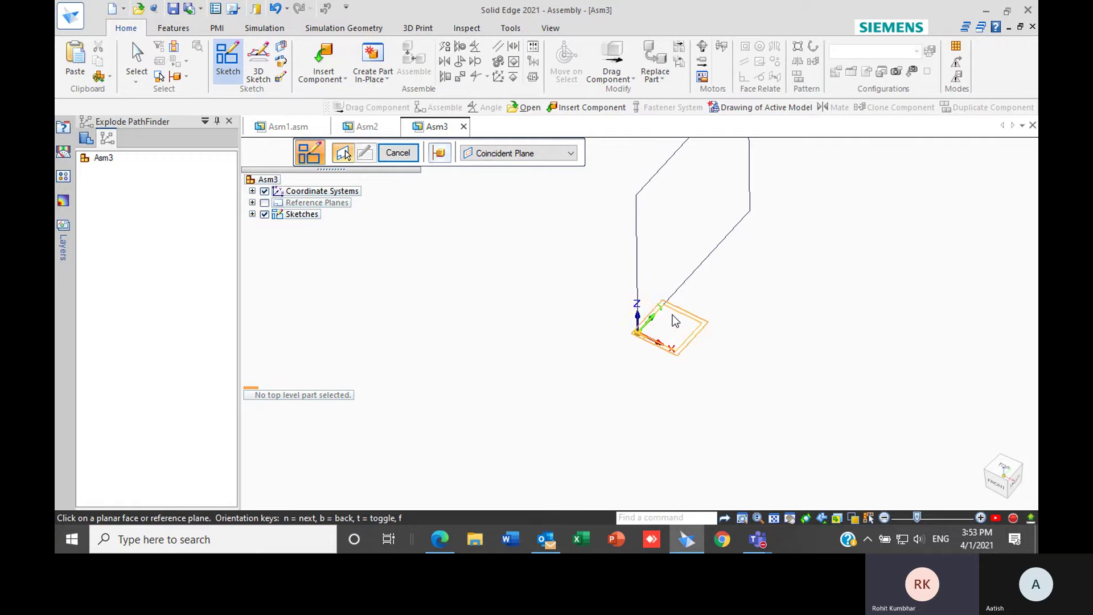
pyautogui.click(675, 321)
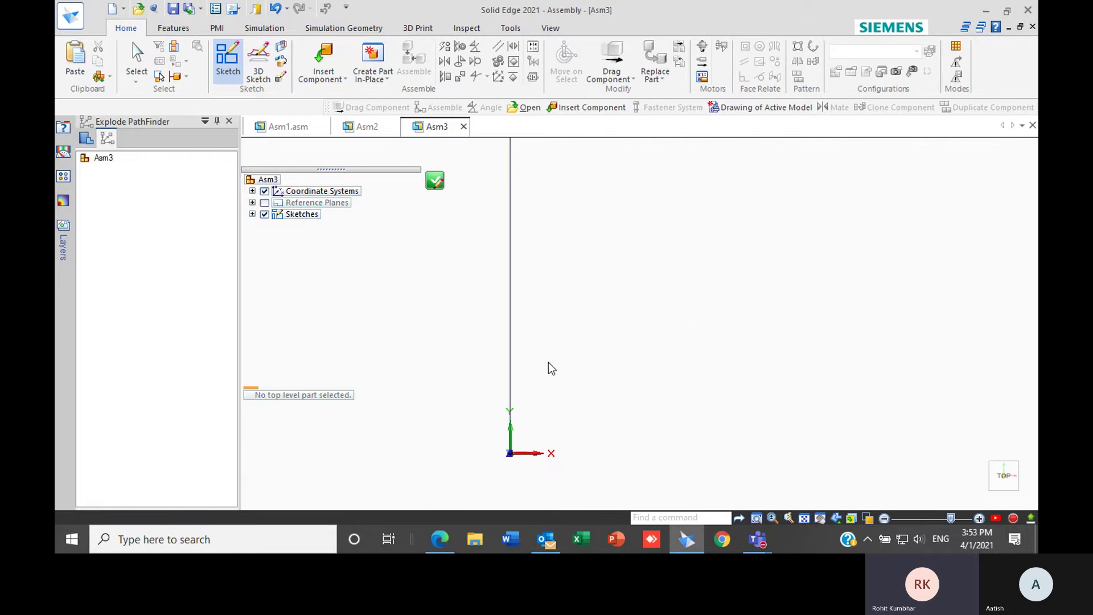
pyautogui.click(224, 62)
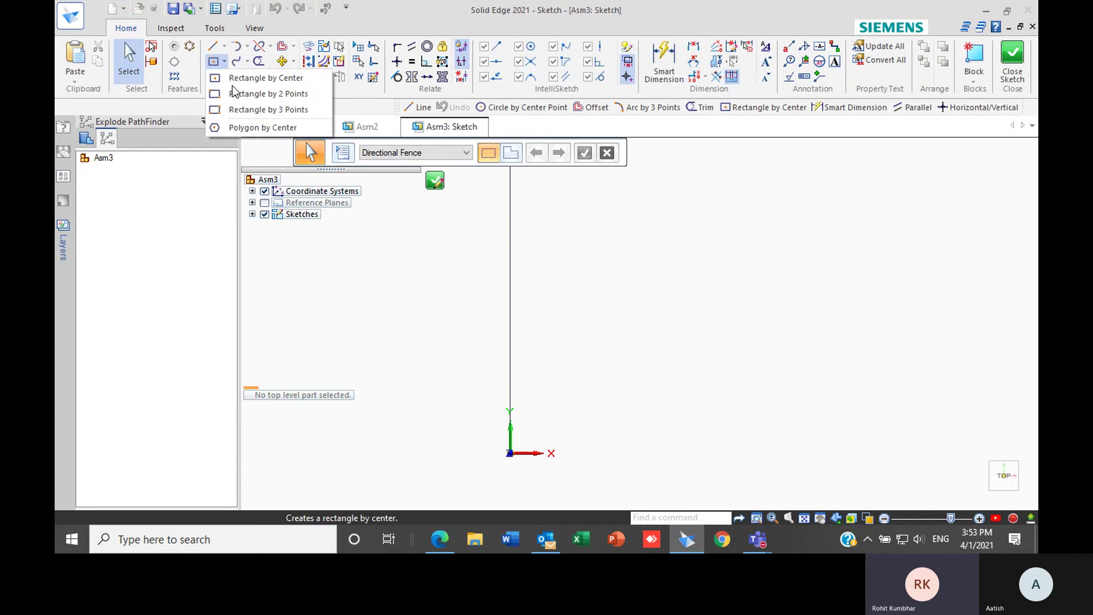
pyautogui.click(234, 93)
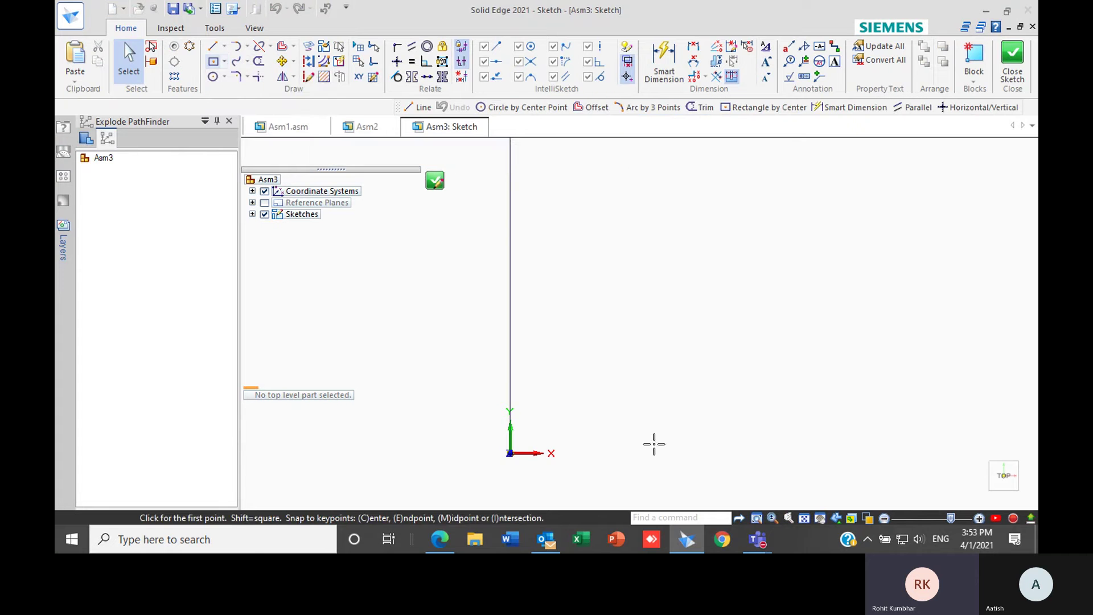
pyautogui.click(511, 453)
pyautogui.write('1')
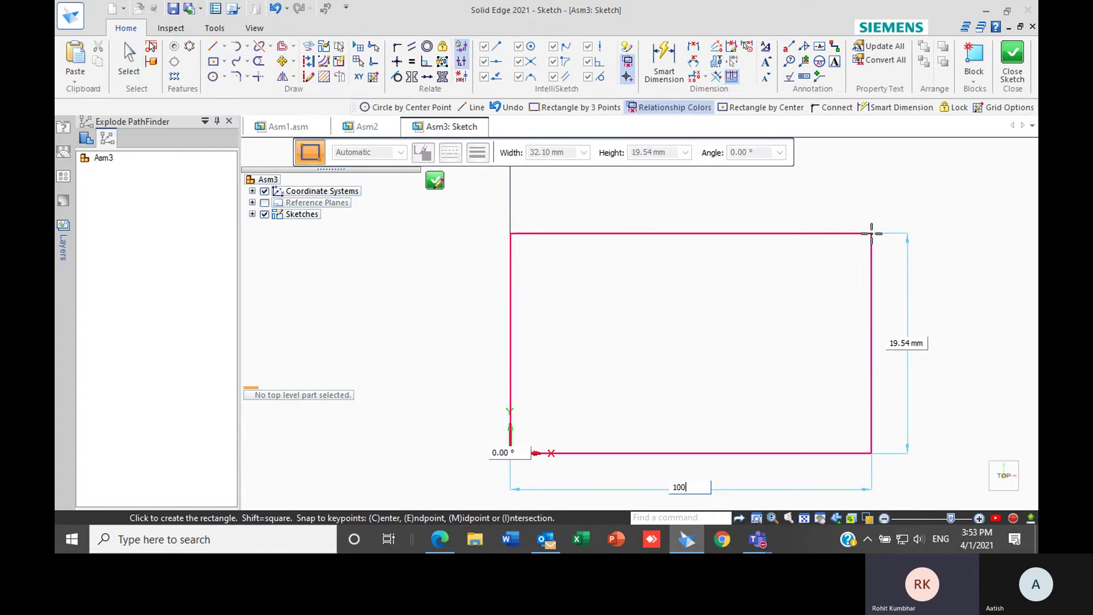
pyautogui.write('00')
pyautogui.press('Tab')
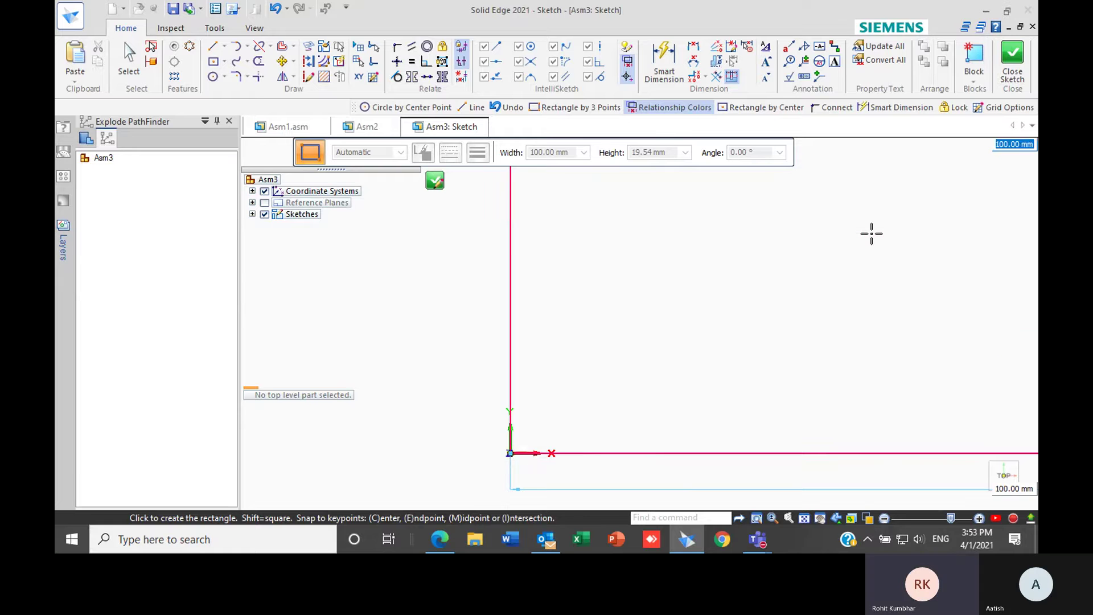
pyautogui.click(871, 234)
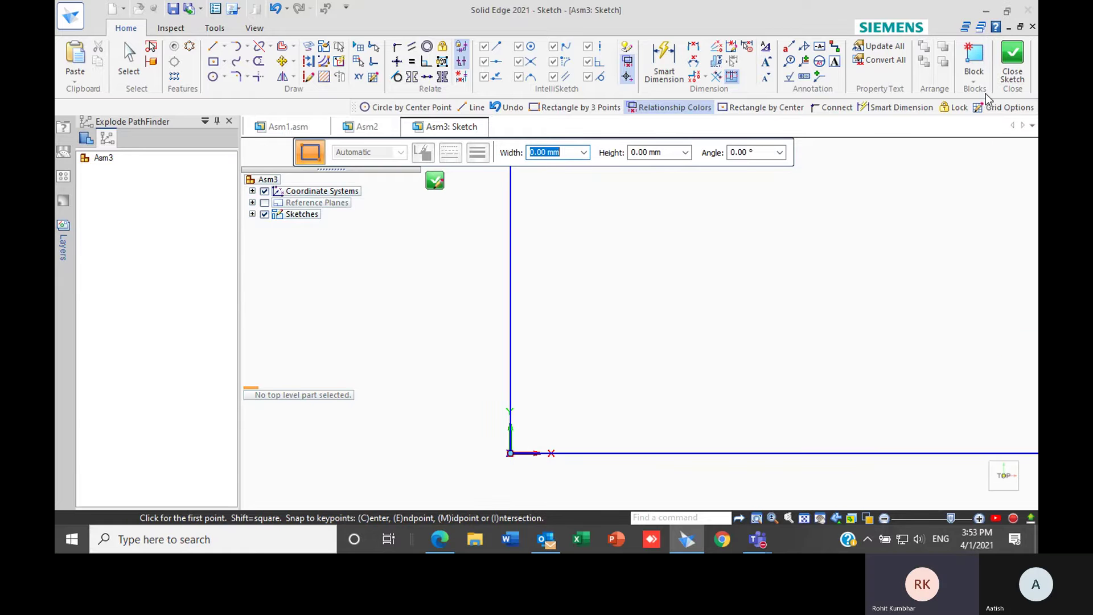
# - Close and finish the horizontal rectangle sketch and leave the Sketch command
pyautogui.click(1010, 54)
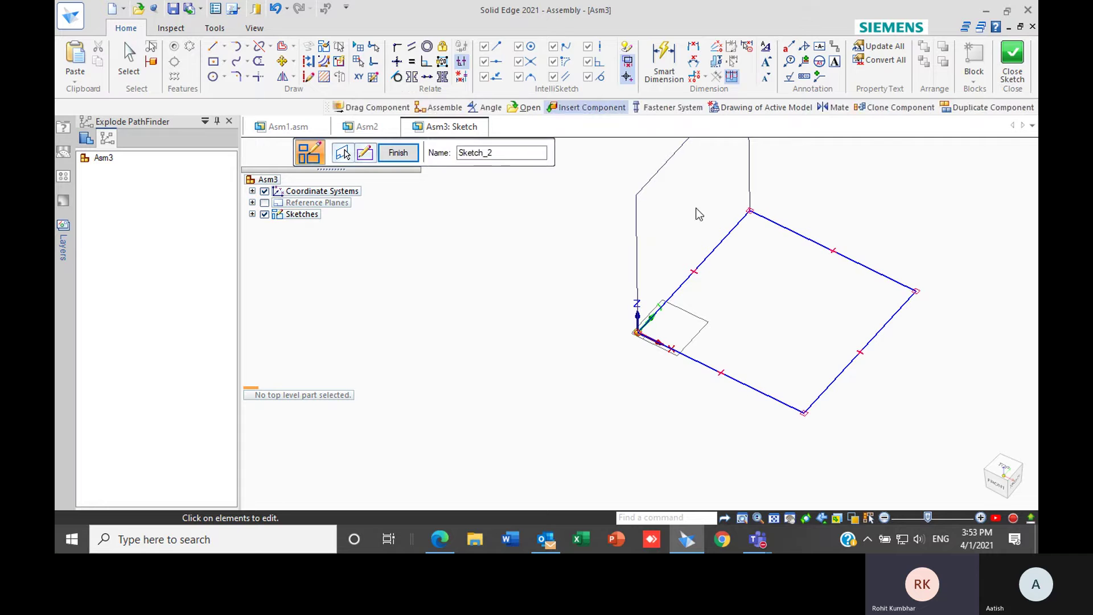
pyautogui.click(398, 152)
pyautogui.press('Escape')
pyautogui.moveTo(655, 344); pyautogui.dragTo(646, 246, button='middle')
pyautogui.scroll(-1, 539, 418)
pyautogui.scroll(3, 675, 313)
pyautogui.scroll(-2, 560, 420)
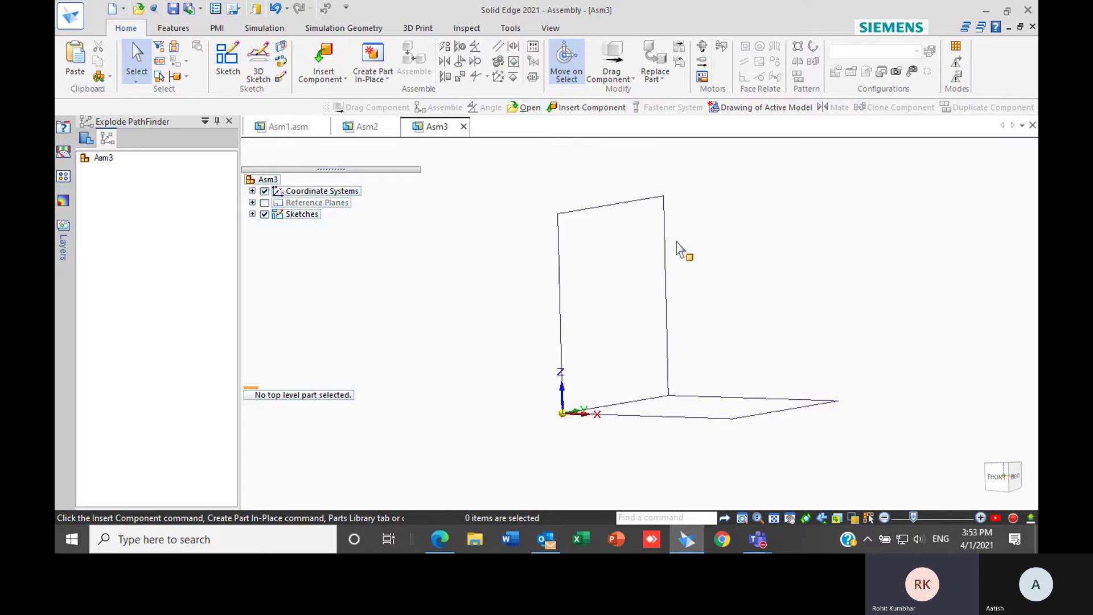
# - Switch the assembly to the Frame Design environment
pyautogui.click(504, 30)
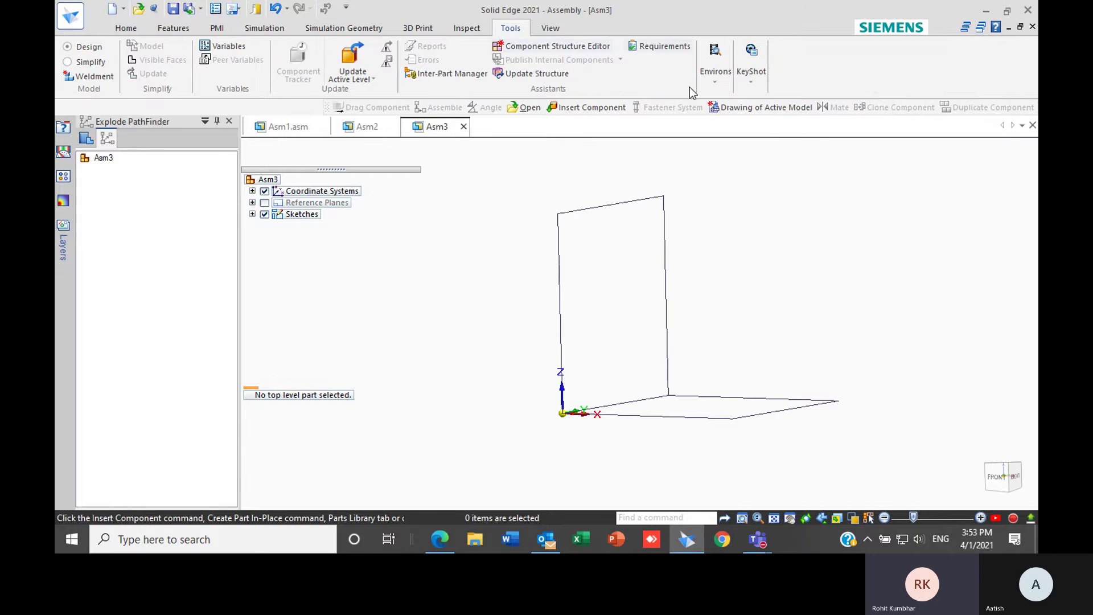
pyautogui.click(716, 74)
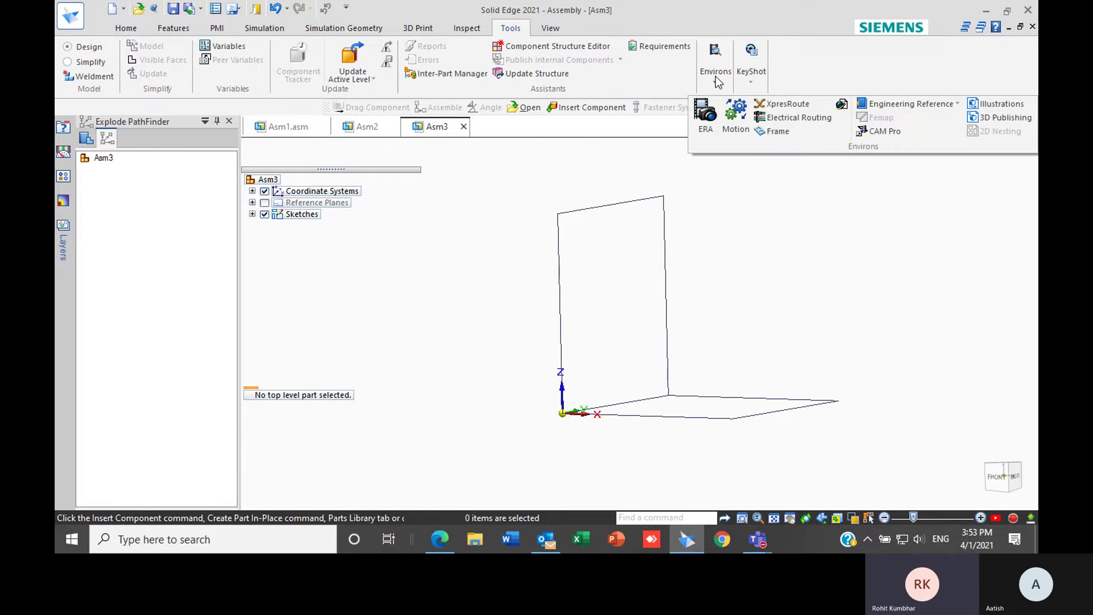
pyautogui.click(782, 136)
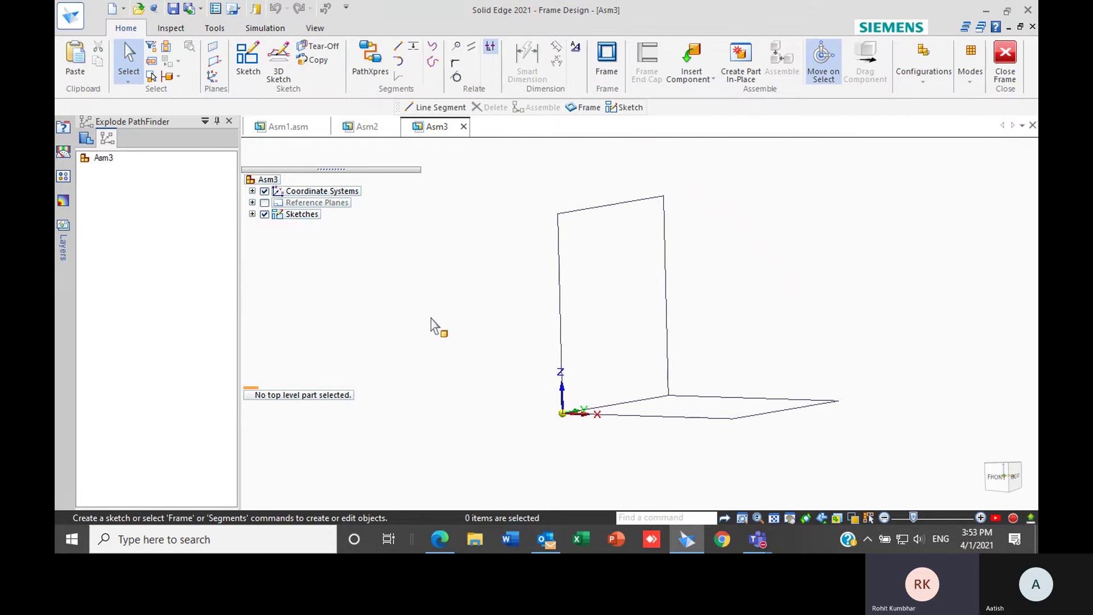
pyautogui.click(563, 243)
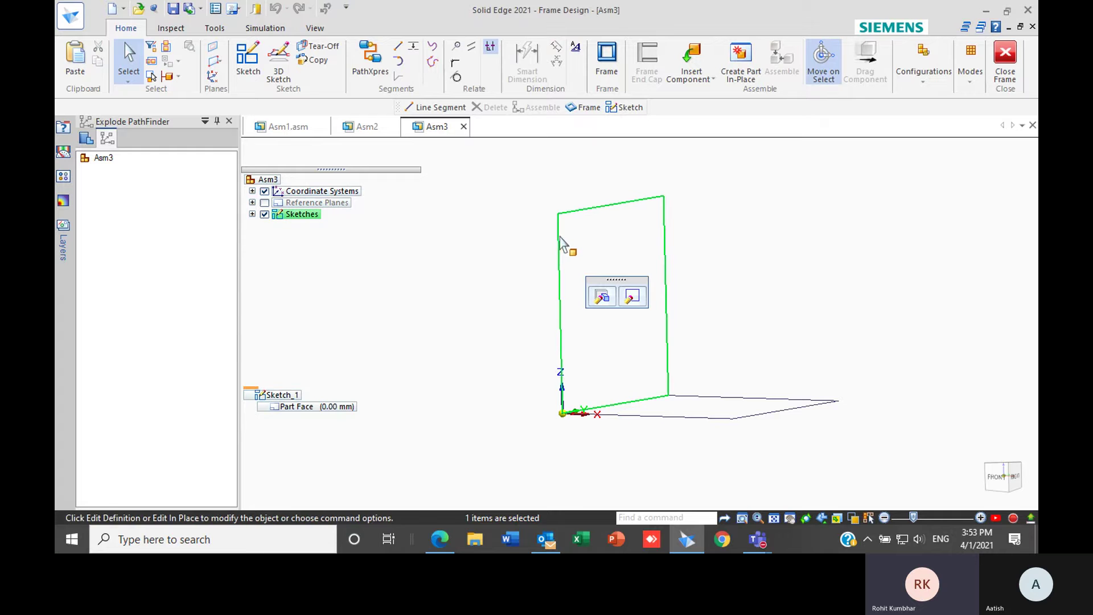
pyautogui.click(653, 421)
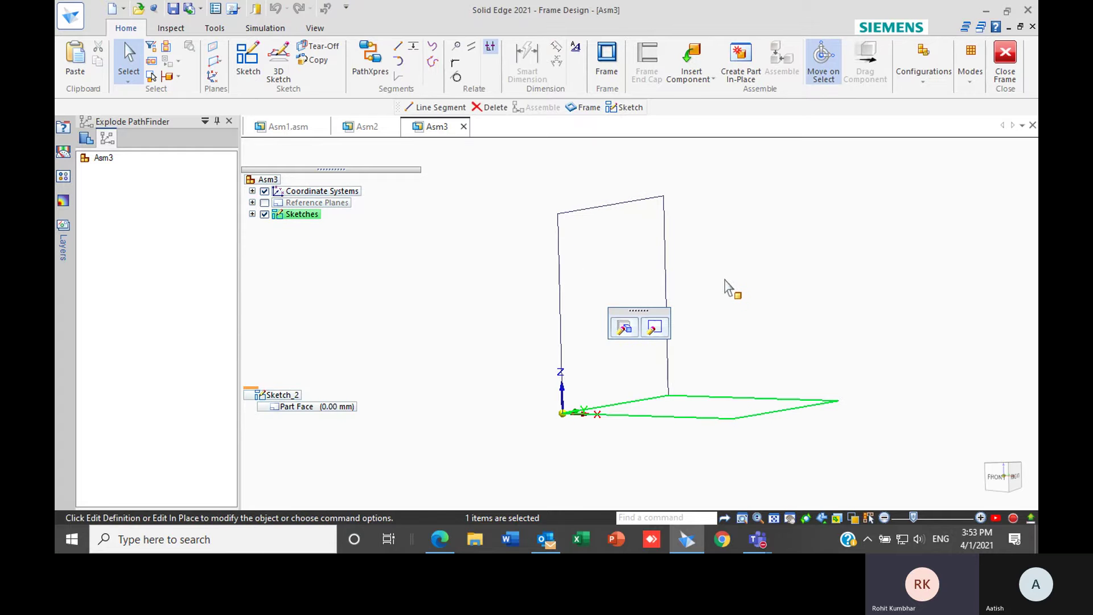
pyautogui.keyDown('ctrl'); pyautogui.click(560, 254); pyautogui.keyUp('ctrl')
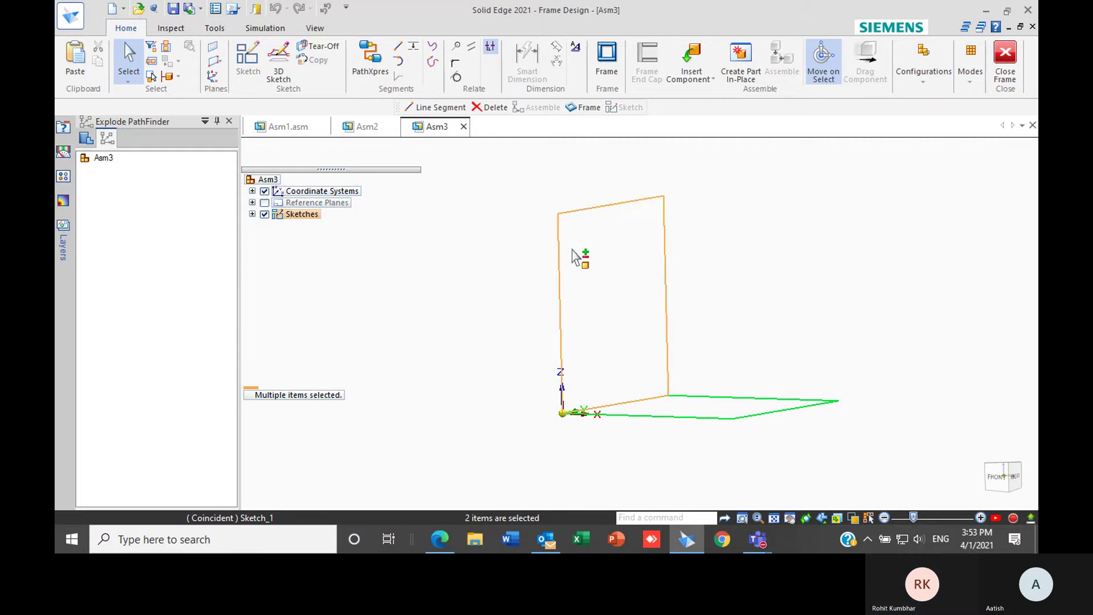
pyautogui.rightClick(718, 217)
pyautogui.press('Escape')
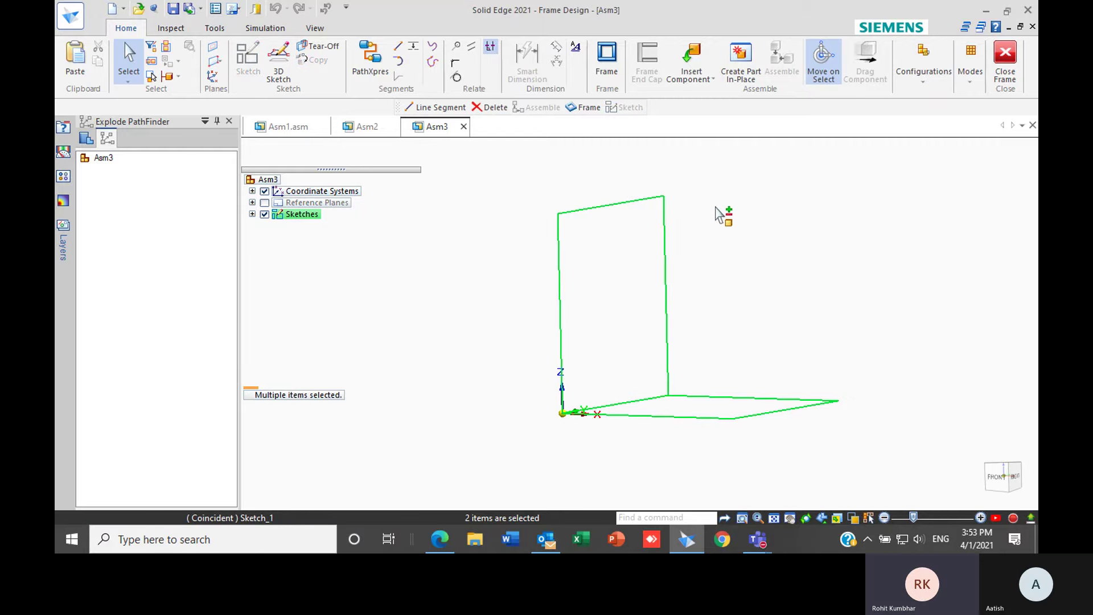
pyautogui.press('Escape')
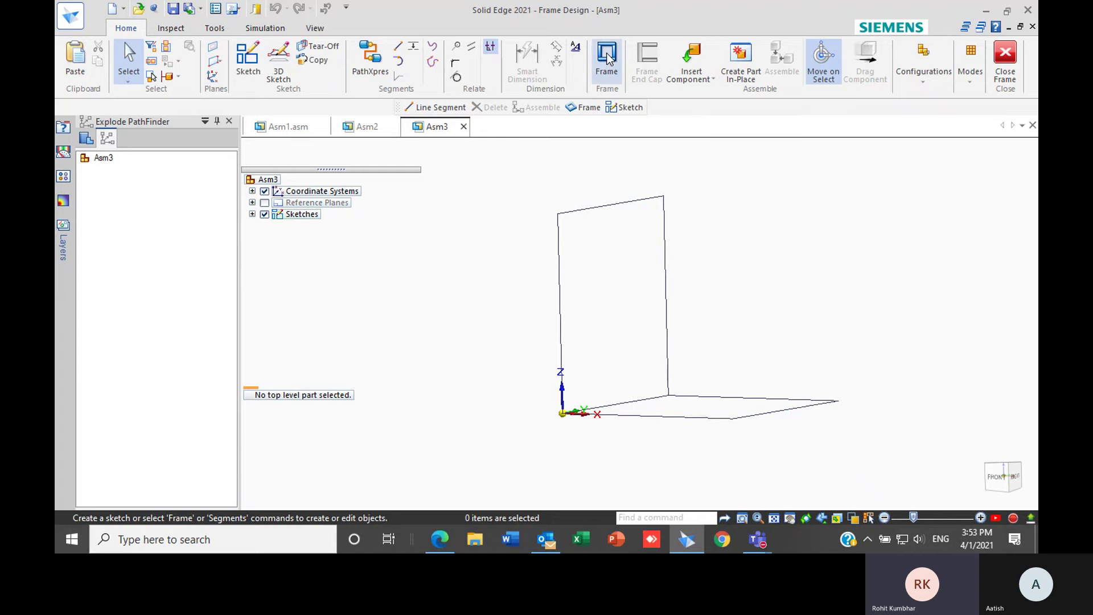
# - Start the Frame command with Base XY orientation and mitred corner treatment applied in the XY plane
pyautogui.click(607, 57)
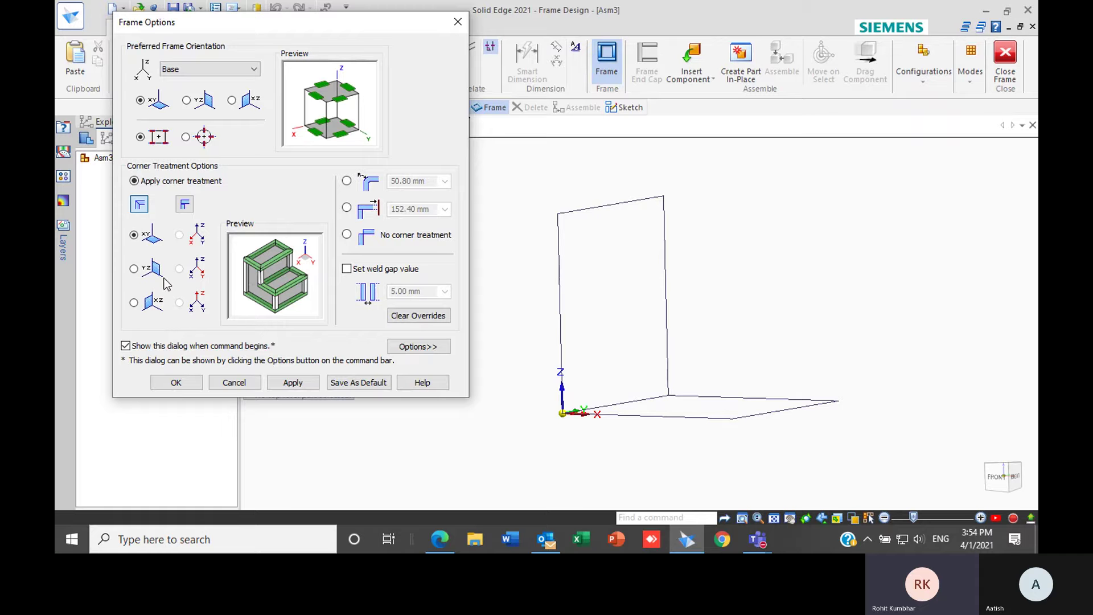
pyautogui.click(137, 209)
pyautogui.click(176, 383)
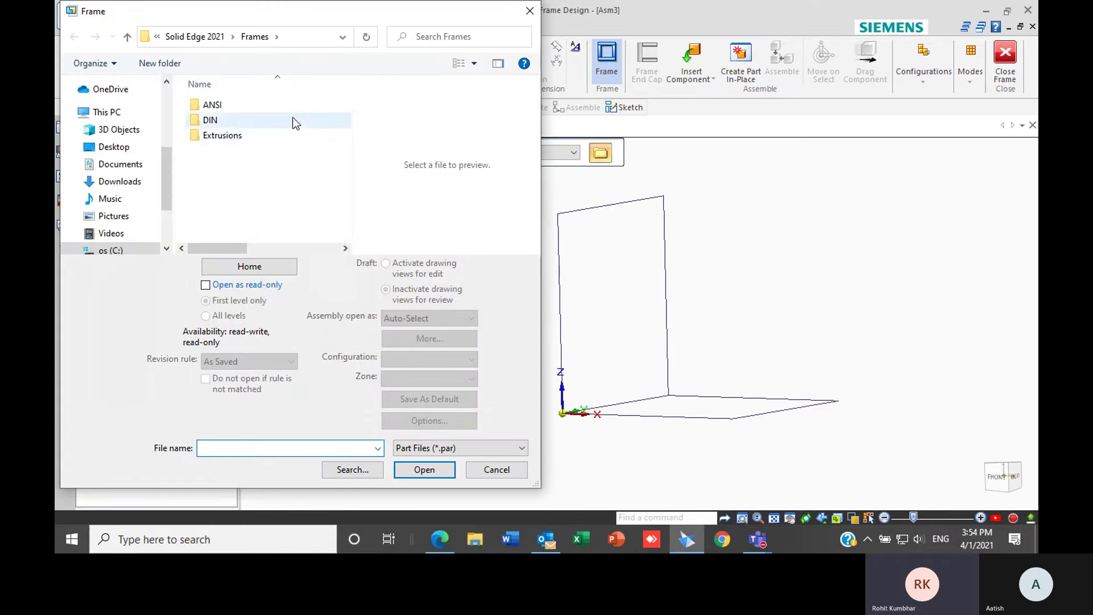
# - Choose the DIN SquareTubing 20x20x1.6.par cross section for the frame and accept the sample-file notice
pyautogui.doubleClick(231, 119)
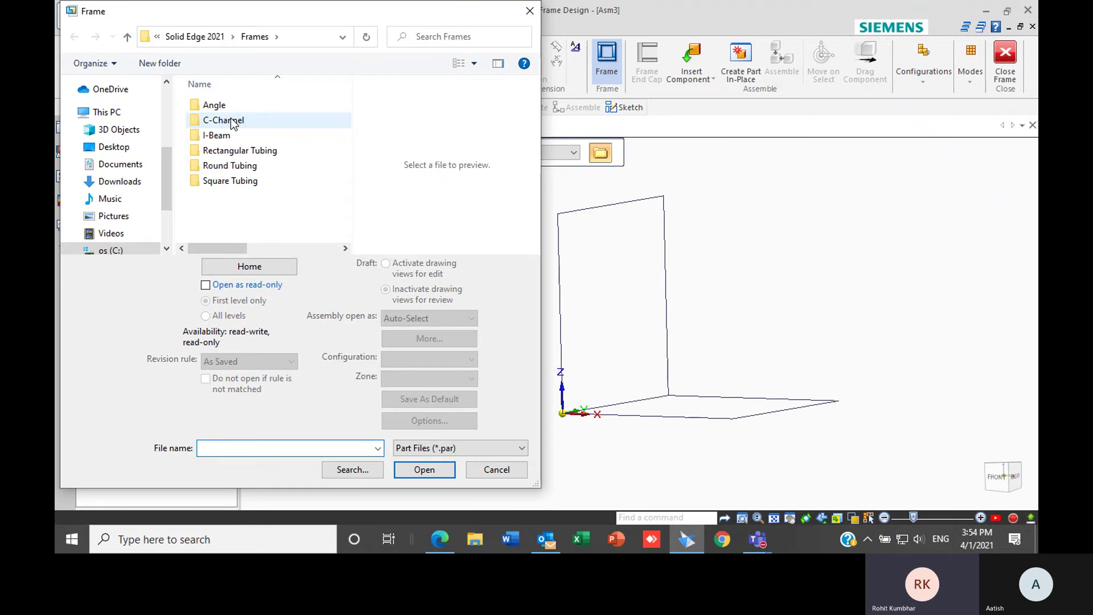
pyautogui.doubleClick(218, 181)
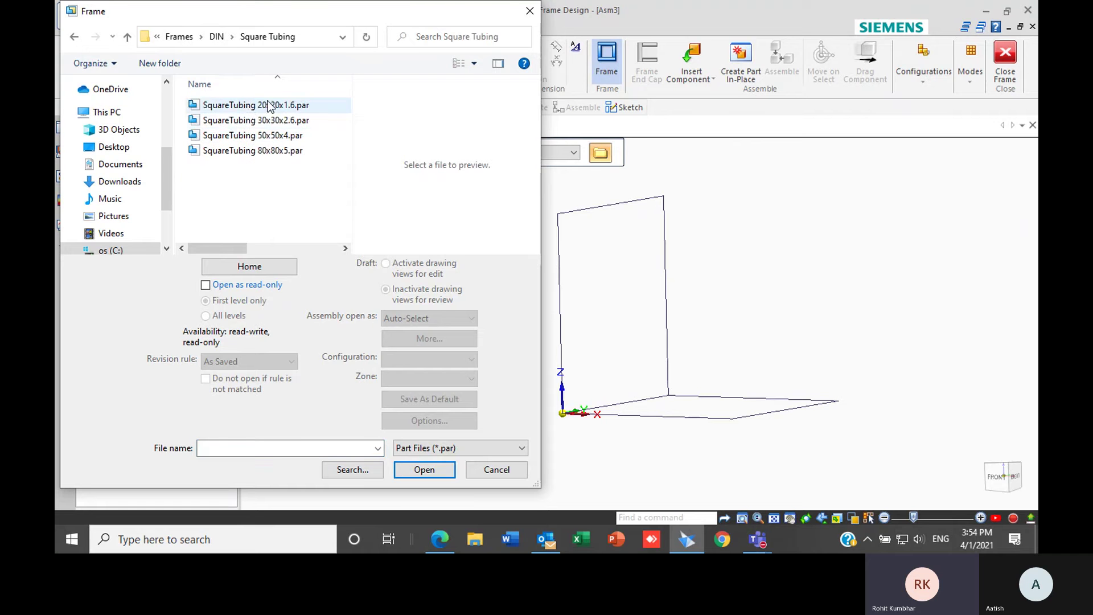
pyautogui.click(268, 106)
pyautogui.click(409, 470)
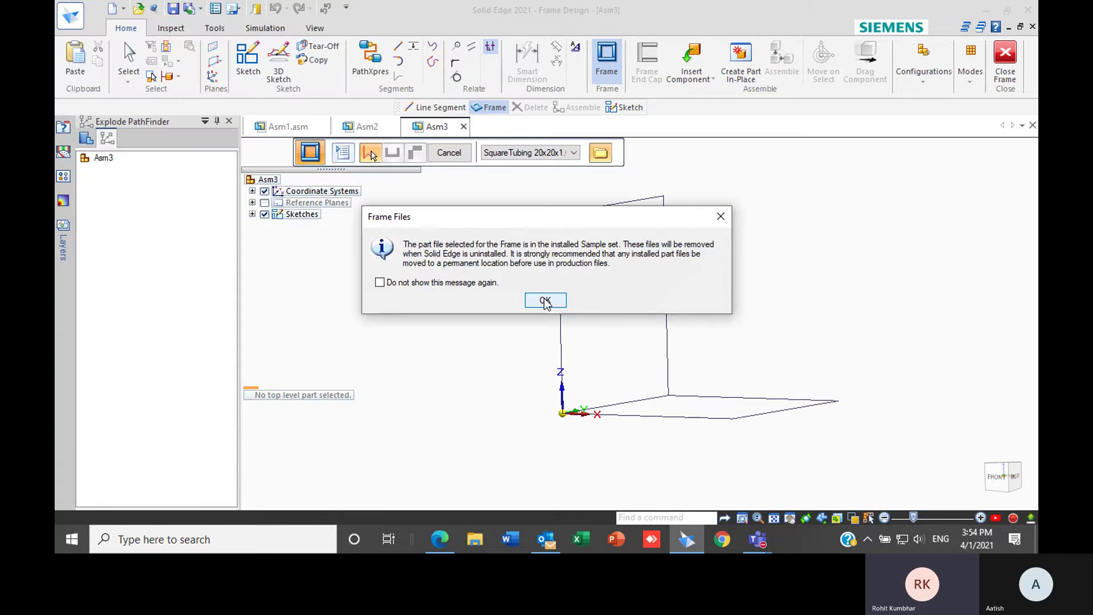
pyautogui.click(545, 301)
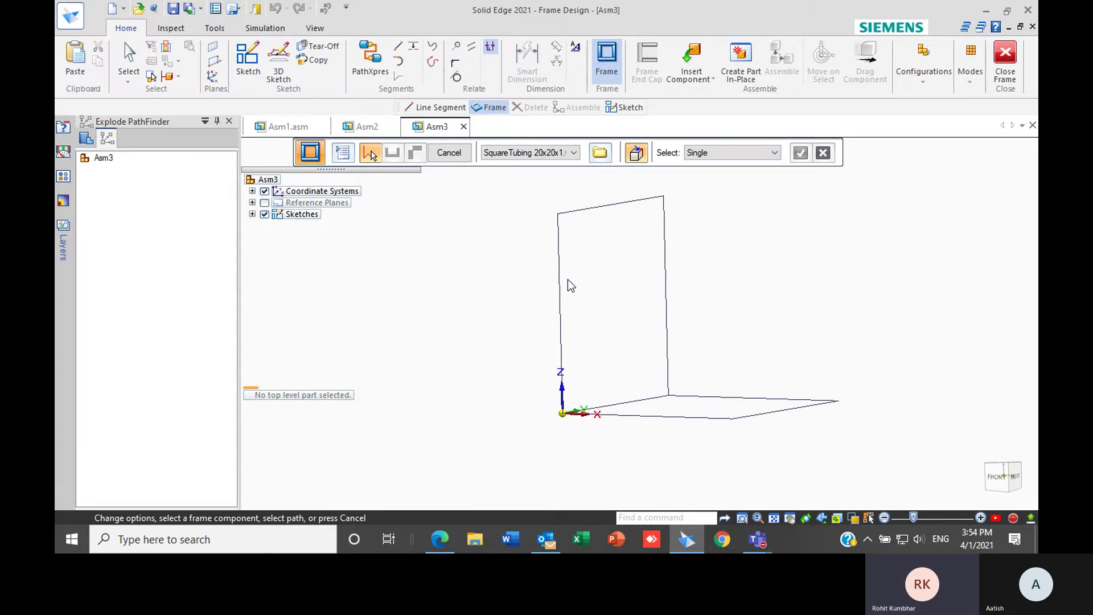
# - Generate the frame along both rectangle sketches, using Chain selection for the paths
pyautogui.click(717, 154)
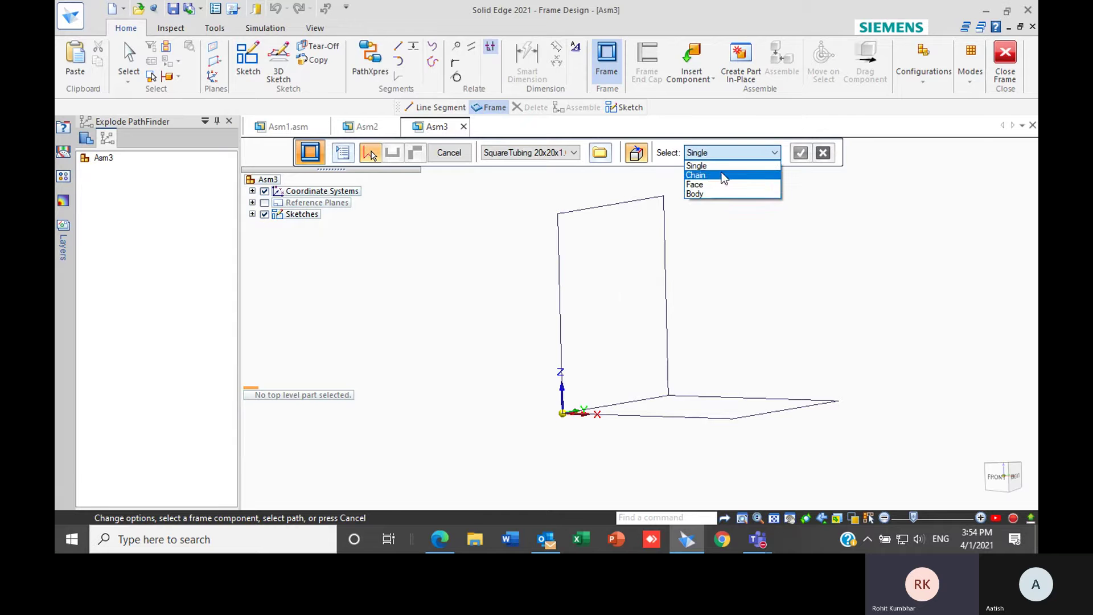
pyautogui.click(712, 175)
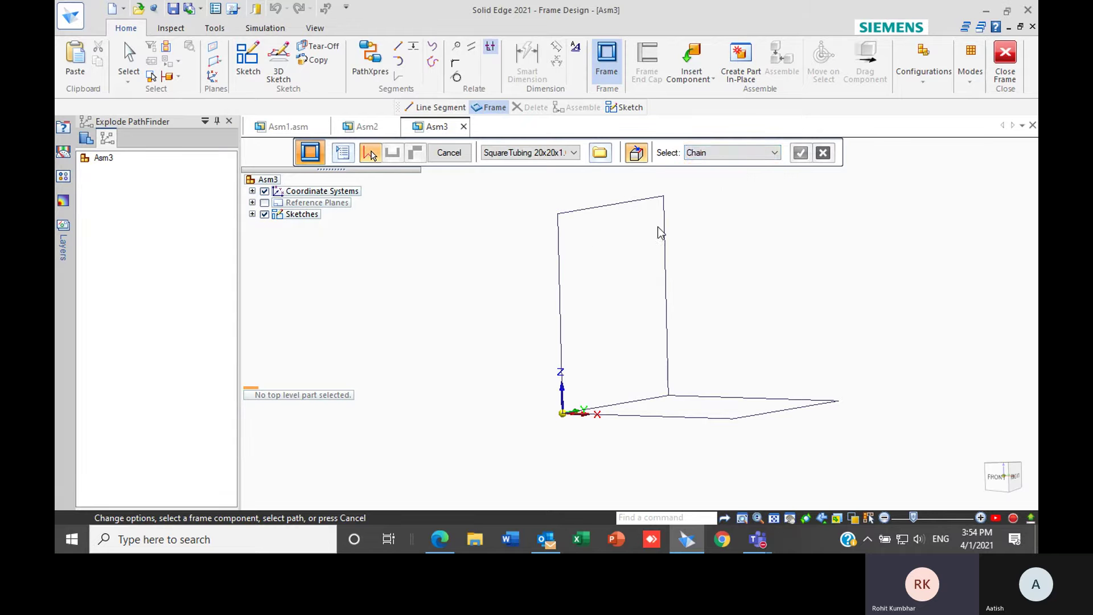
pyautogui.click(558, 253)
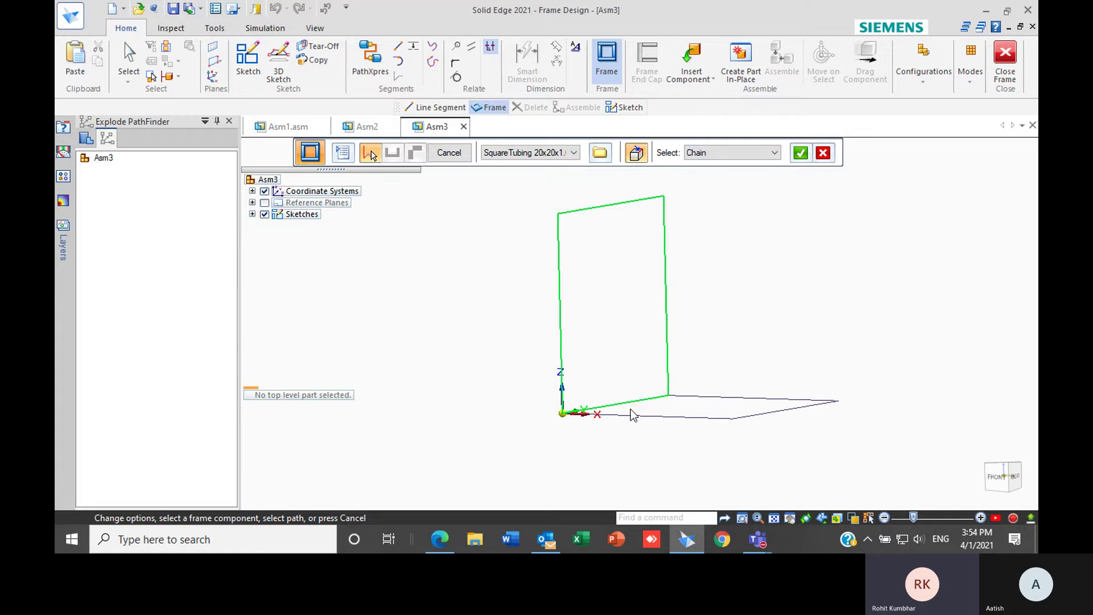
pyautogui.click(715, 399)
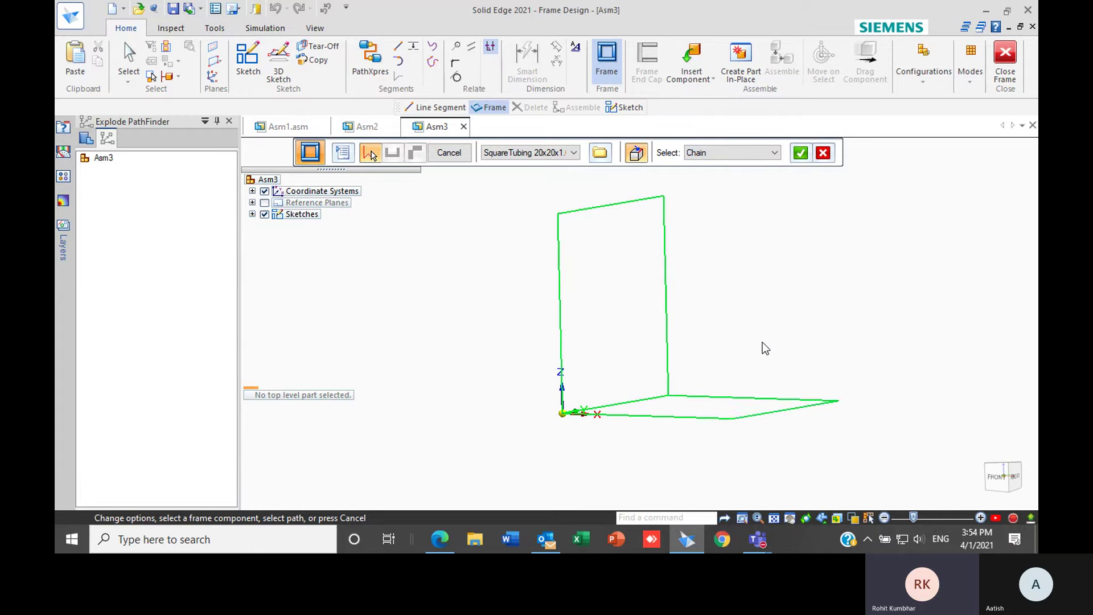
pyautogui.moveTo(777, 324); pyautogui.dragTo(769, 294, button='middle')
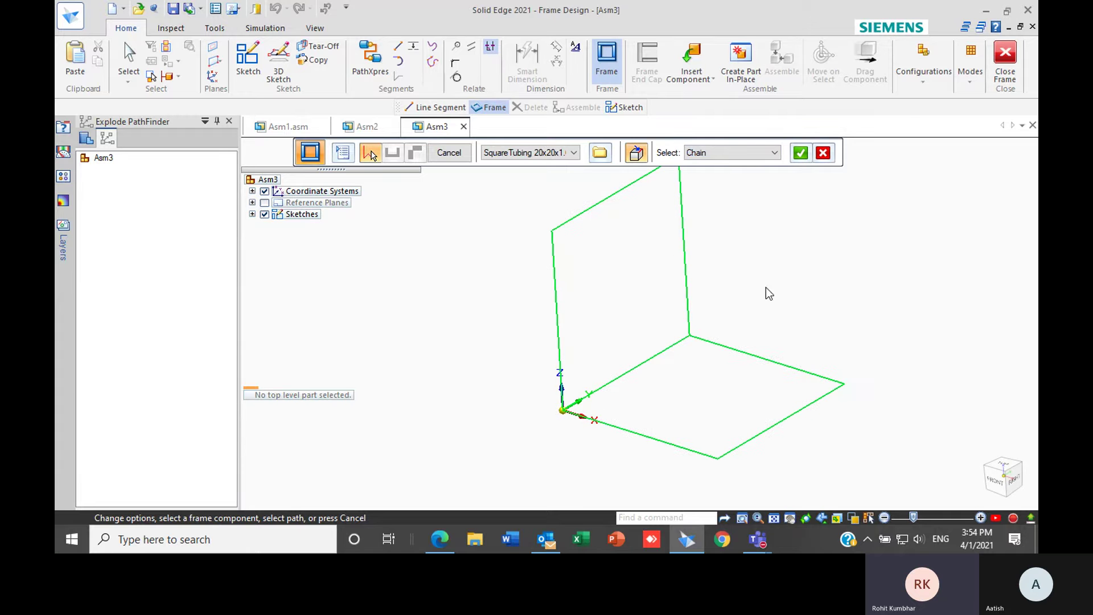
pyautogui.click(800, 153)
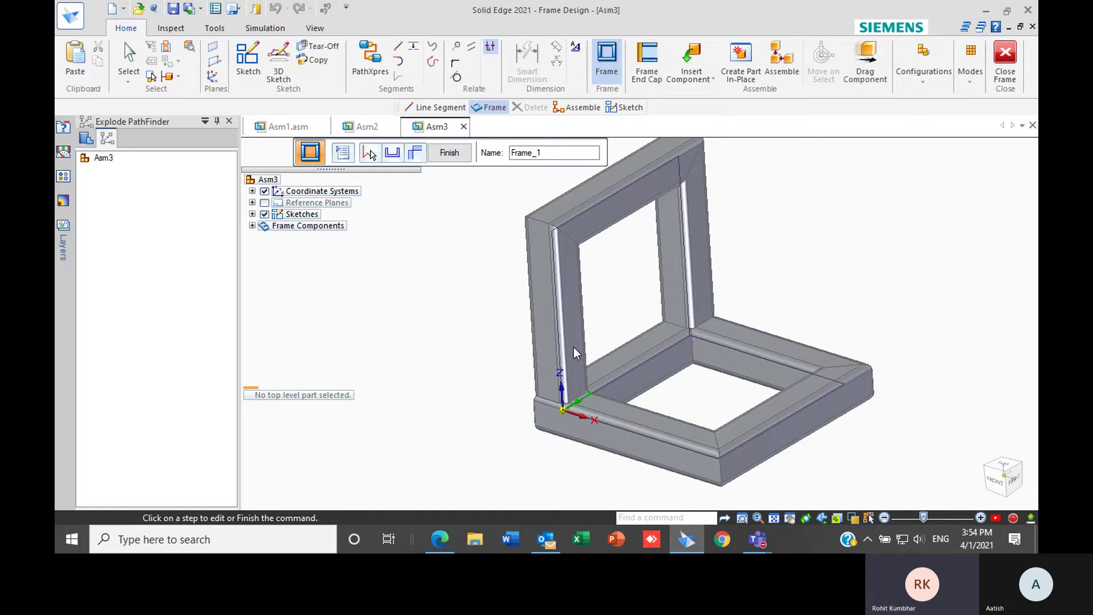
# - Examine the frame's corner joints and the junction between the upright and base rectangles from several angles
pyautogui.scroll(-3, 619, 362)
pyautogui.scroll(3, 619, 362)
pyautogui.moveTo(613, 359); pyautogui.dragTo(647, 323, button='middle')
pyautogui.scroll(5, 561, 345)
pyautogui.scroll(-6, 559, 346)
pyautogui.scroll(3, 538, 353)
pyautogui.scroll(-4, 547, 351)
pyautogui.scroll(5, 557, 349)
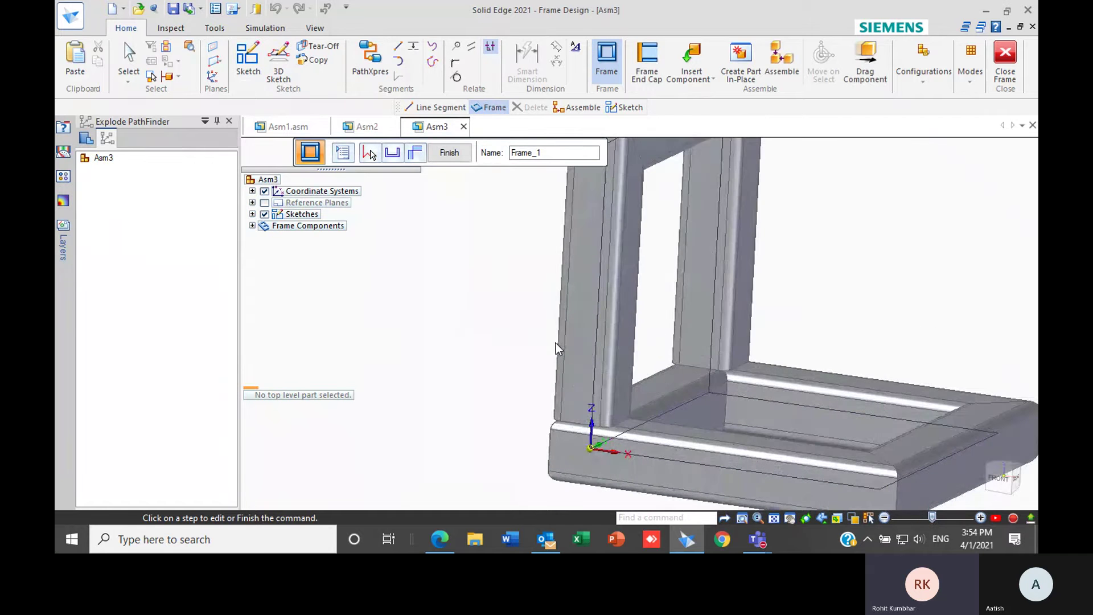
pyautogui.scroll(-5, 541, 347)
pyautogui.moveTo(631, 337); pyautogui.dragTo(683, 307, button='middle')
pyautogui.scroll(6, 590, 335)
pyautogui.scroll(-5, 592, 334)
pyautogui.moveTo(715, 363); pyautogui.dragTo(659, 272, button='middle')
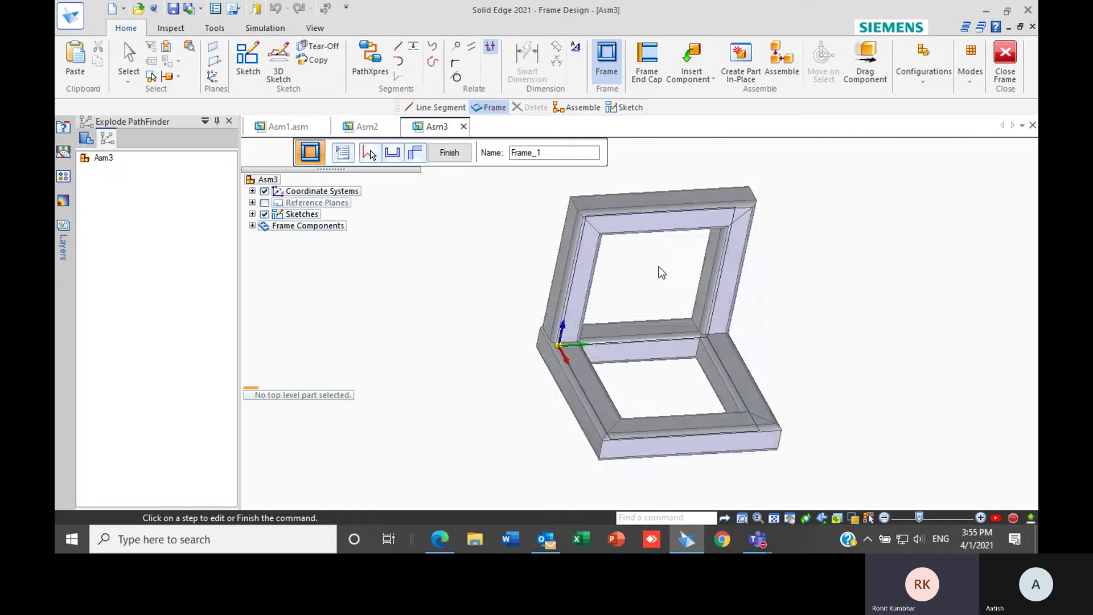
# - Change the frame's corner treatment from mitred to butt joints using the first axis option
pyautogui.click(312, 152)
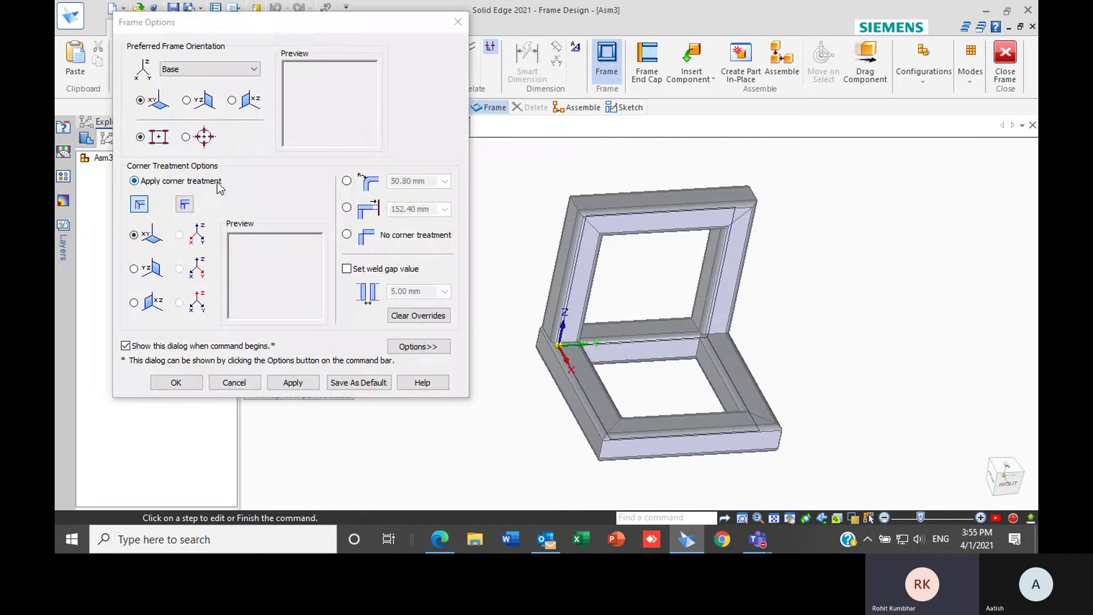
pyautogui.click(185, 207)
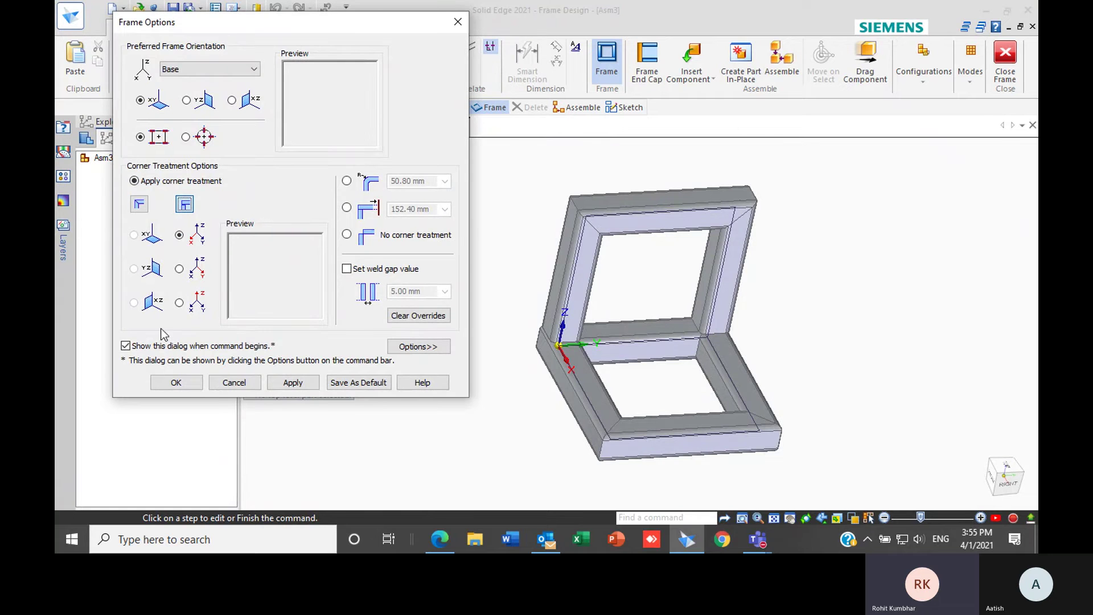
pyautogui.click(188, 386)
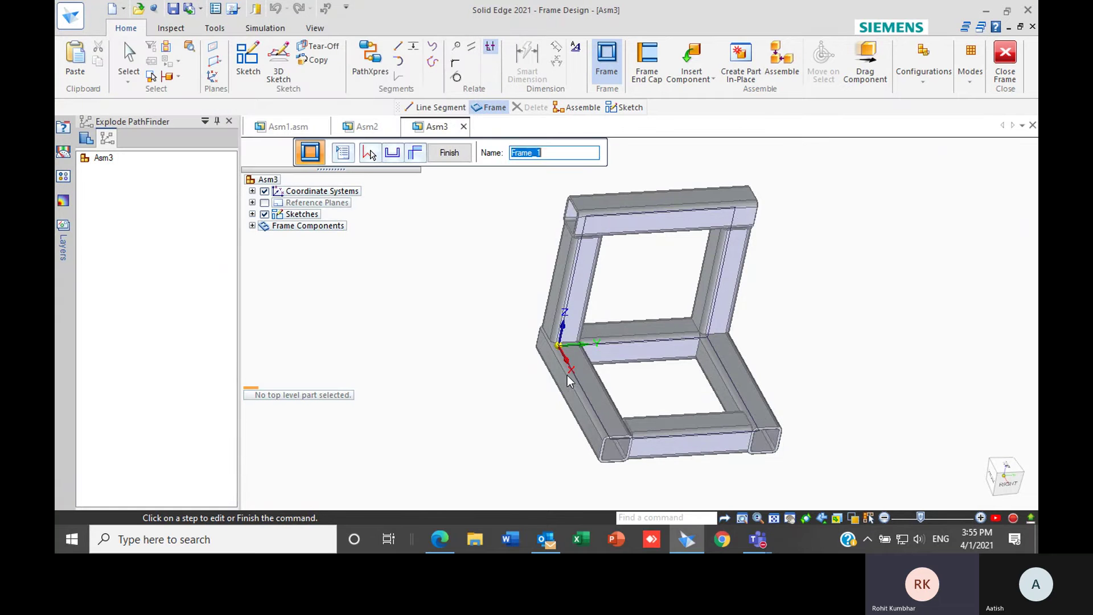
pyautogui.moveTo(623, 297); pyautogui.dragTo(540, 382, button='middle')
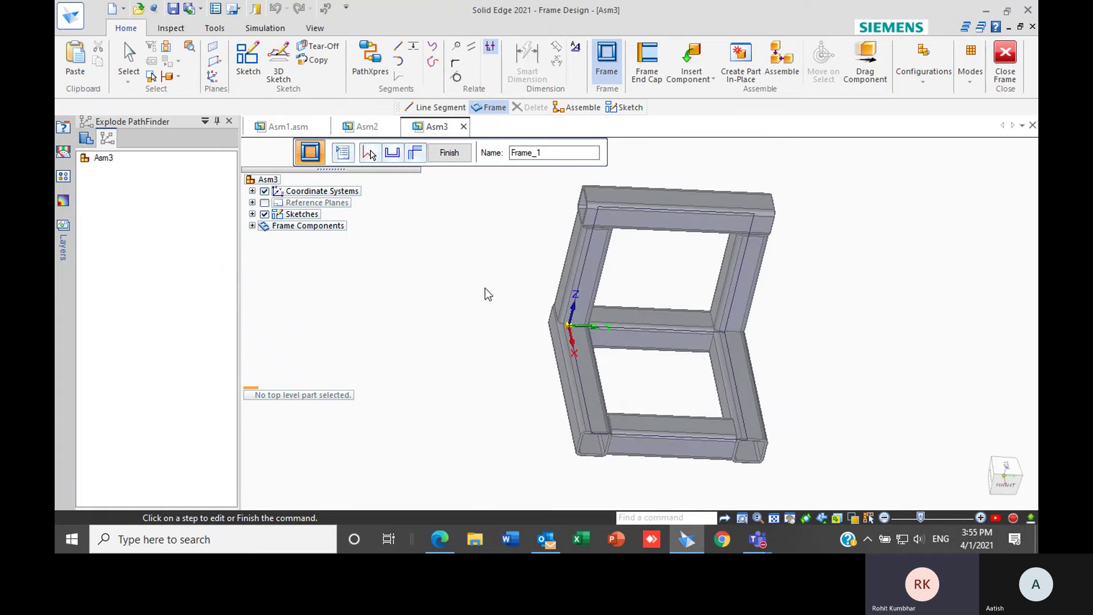
# - Switch the frame's butt-joint corner treatment to the second axis option and inspect the corners
pyautogui.click(342, 152)
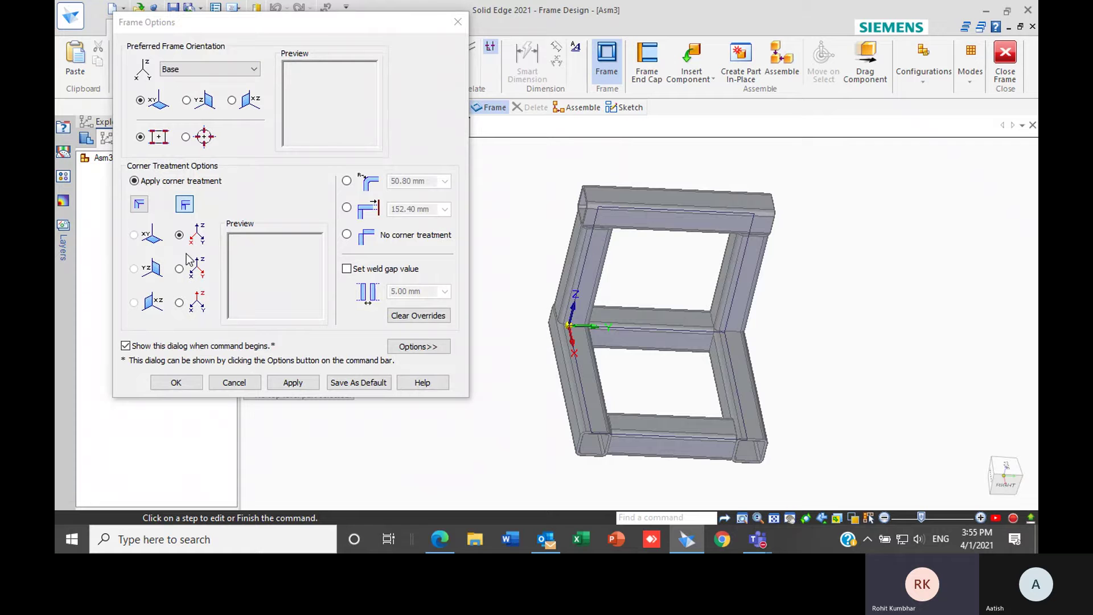
pyautogui.click(179, 270)
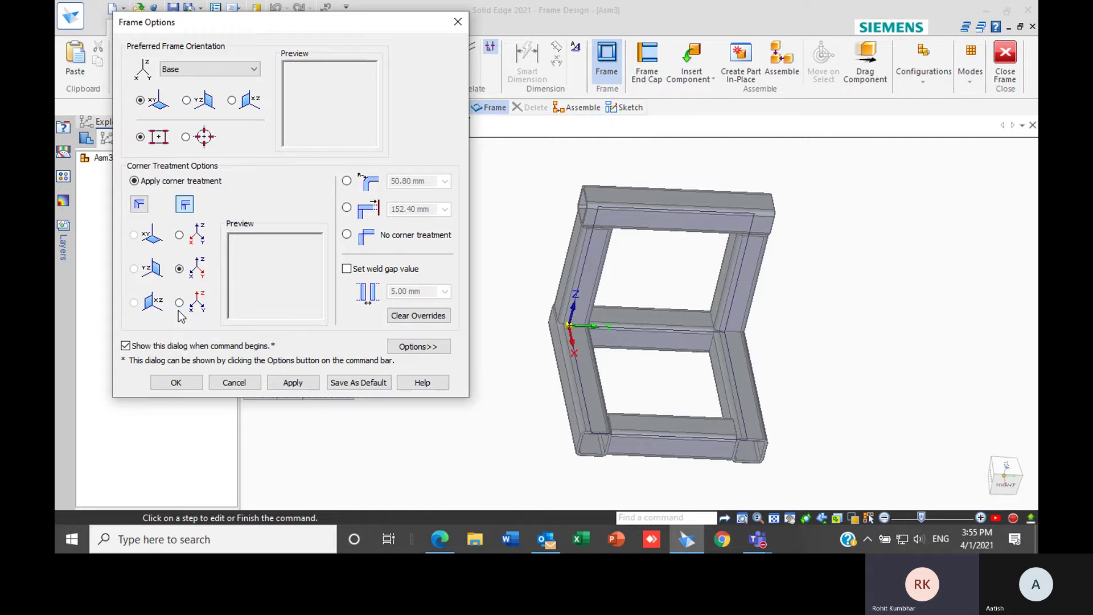
pyautogui.click(176, 382)
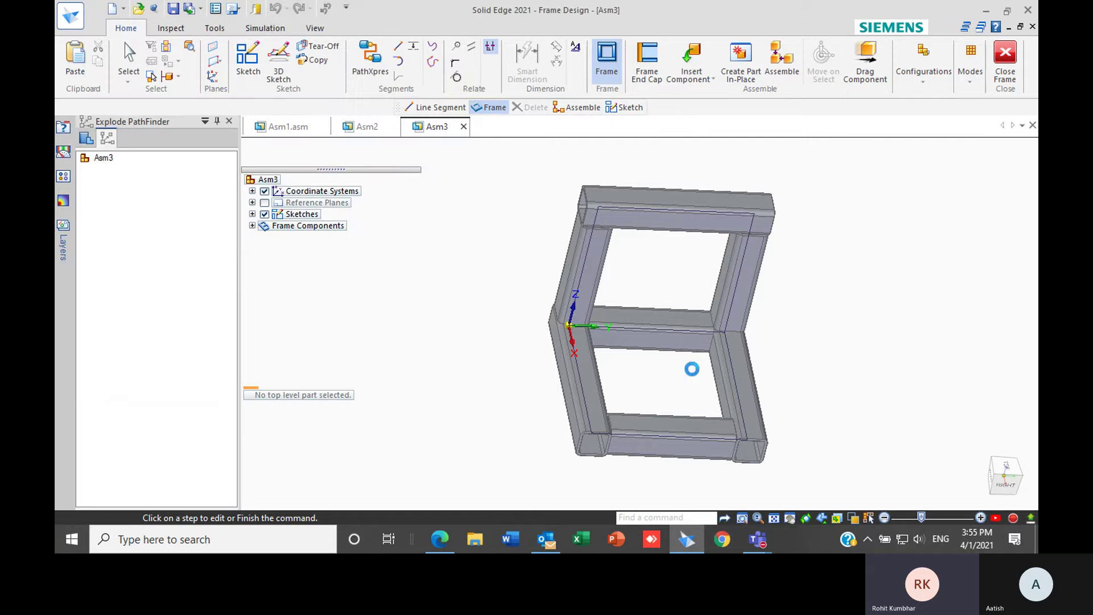
pyautogui.moveTo(677, 425); pyautogui.dragTo(764, 400, button='middle')
pyautogui.moveTo(668, 357); pyautogui.dragTo(689, 379, button='middle')
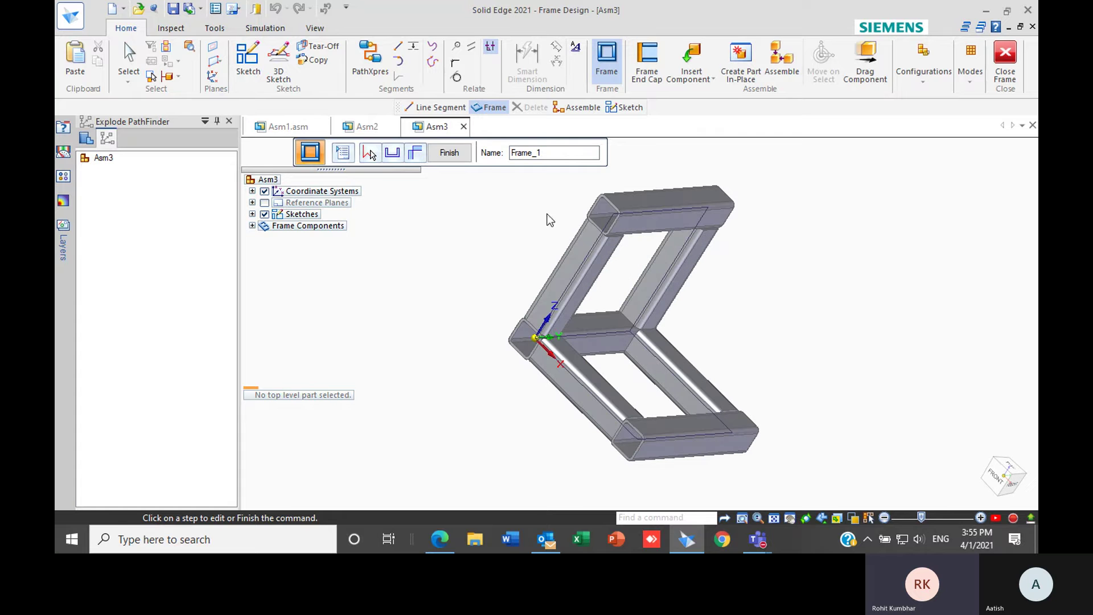
# - Finish the frame and leave the Frame command without starting another frame
pyautogui.click(463, 158)
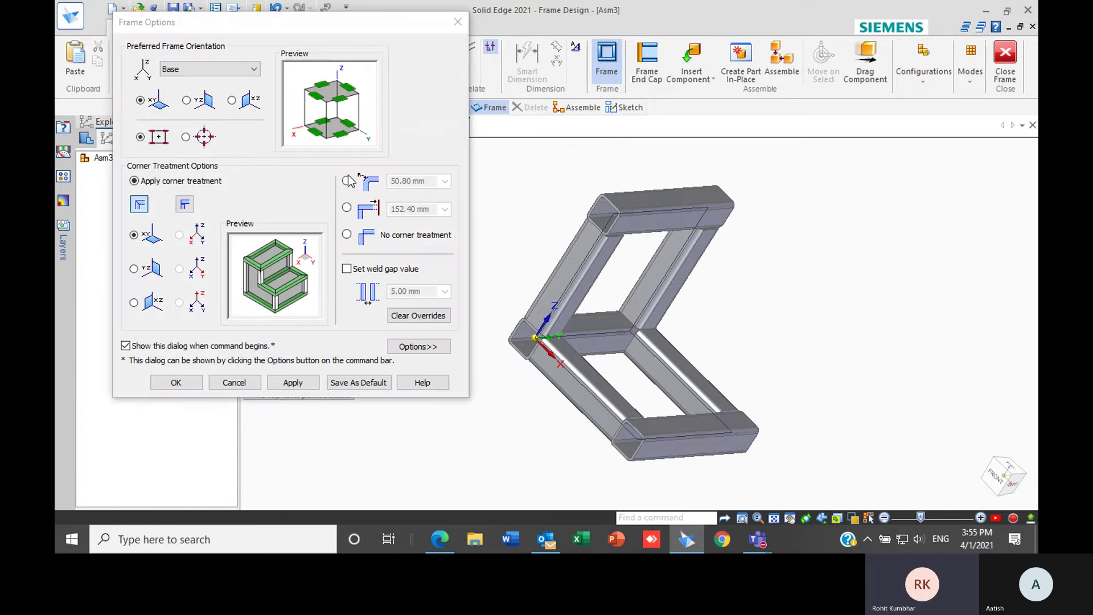
pyautogui.click(177, 382)
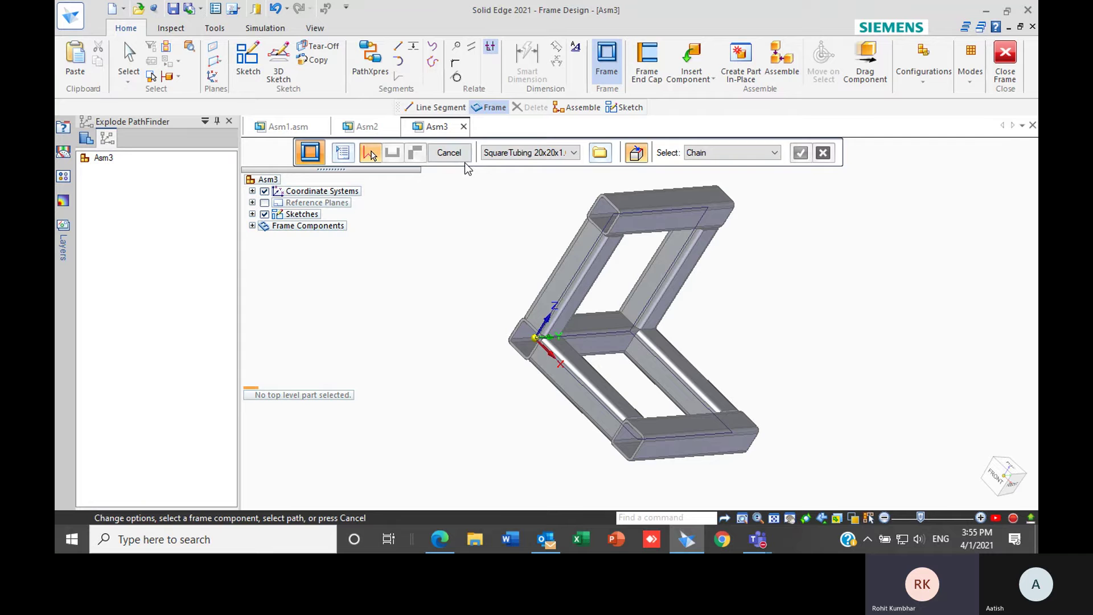
pyautogui.press('Escape')
pyautogui.scroll(-3, 730, 317)
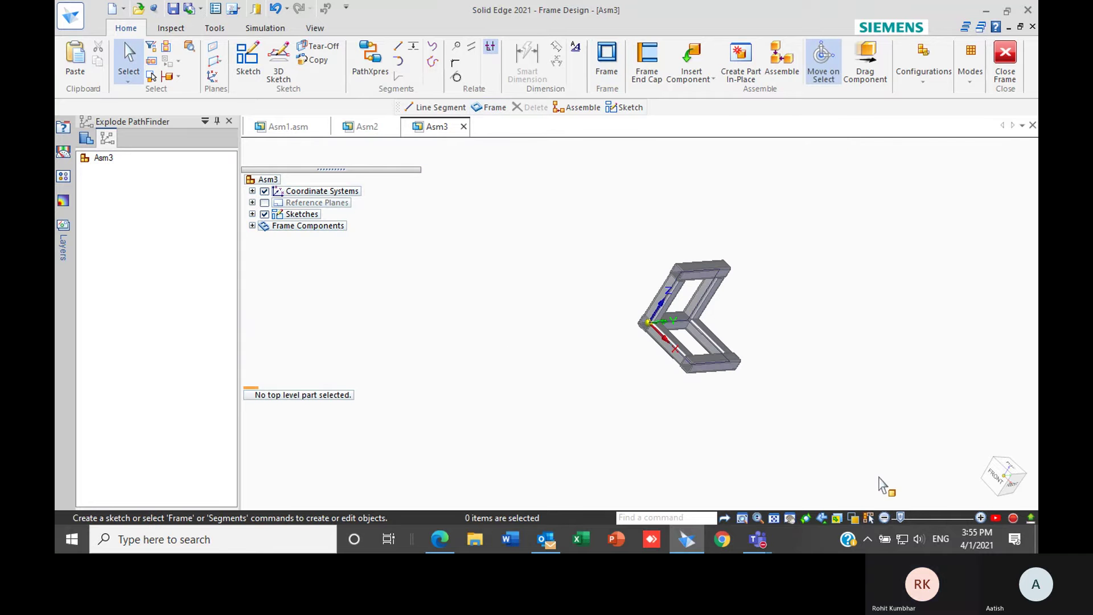
pyautogui.click(986, 499)
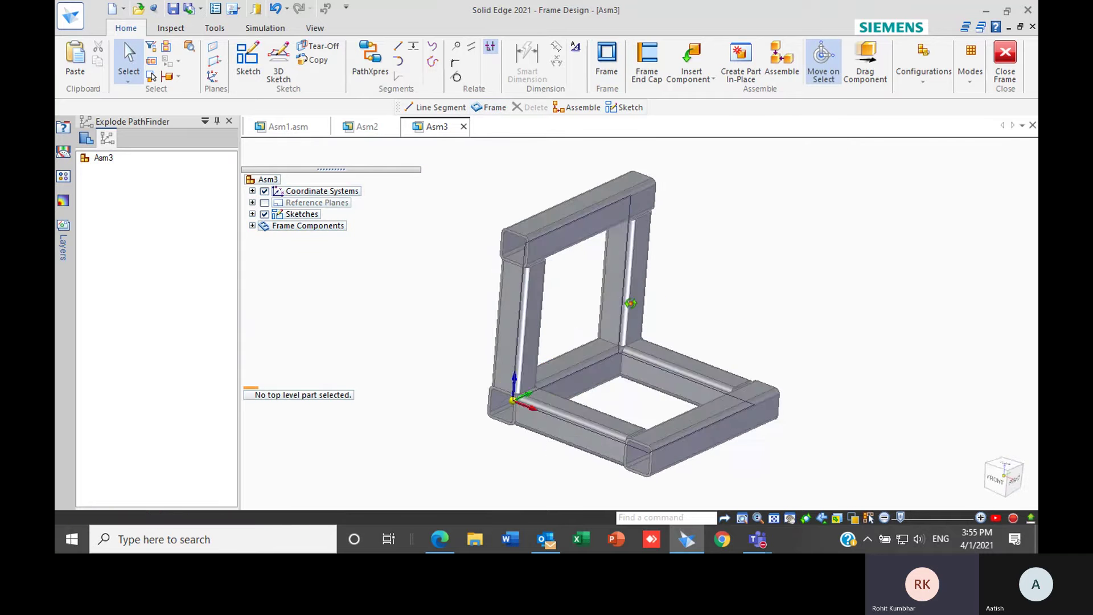
# - Review the Frame End Cap options without creating caps, and examine the frame's open tube ends and butt joints from several angles
pyautogui.click(645, 72)
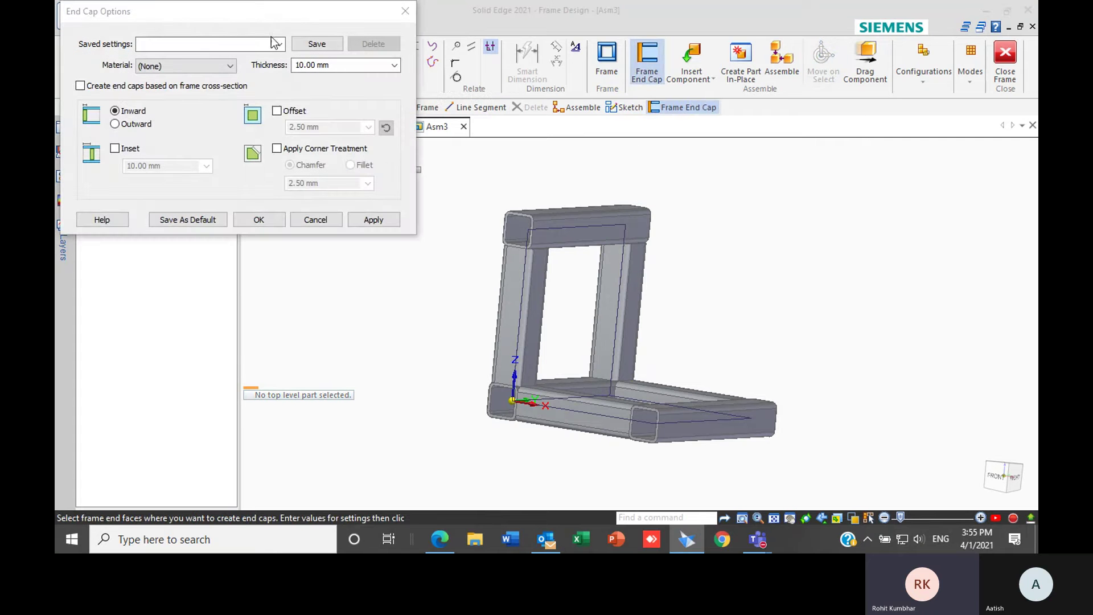
pyautogui.click(400, 16)
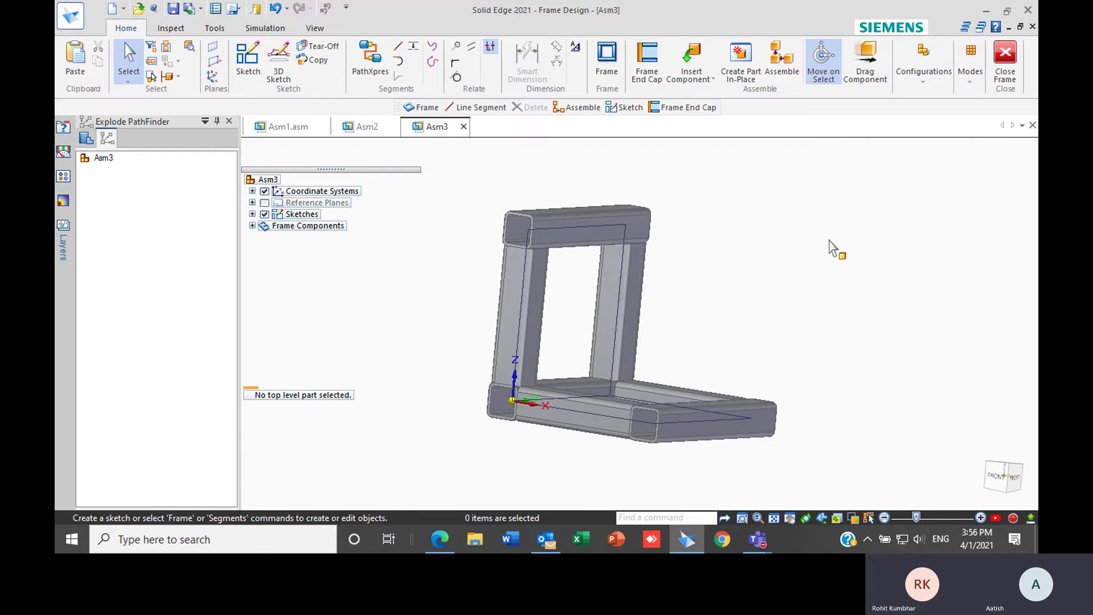
pyautogui.scroll(-3, 743, 251)
pyautogui.moveTo(731, 238); pyautogui.dragTo(665, 288, button='middle')
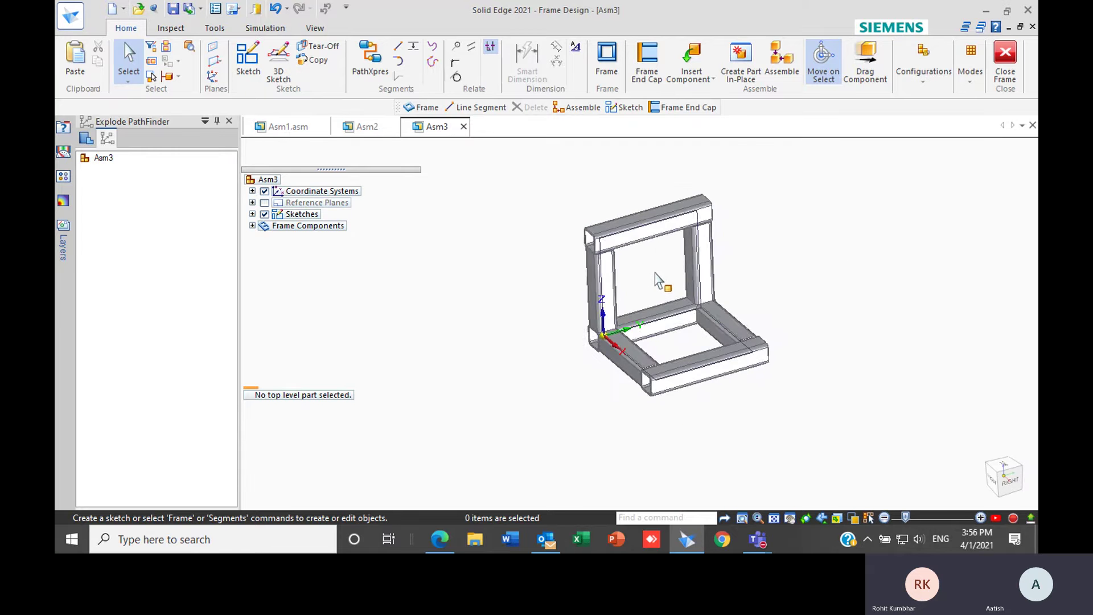
pyautogui.scroll(3, 654, 272)
pyautogui.scroll(-1, 608, 277)
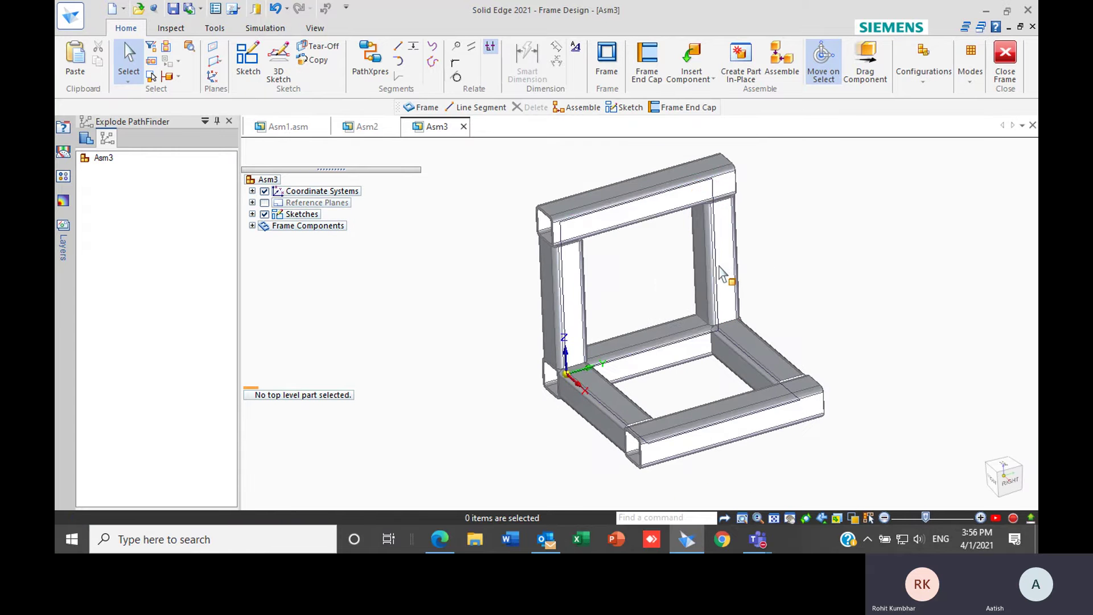
pyautogui.scroll(3, 743, 266)
pyautogui.scroll(-4, 739, 264)
pyautogui.moveTo(735, 263); pyautogui.dragTo(846, 251, button='middle')
pyautogui.scroll(2, 809, 253)
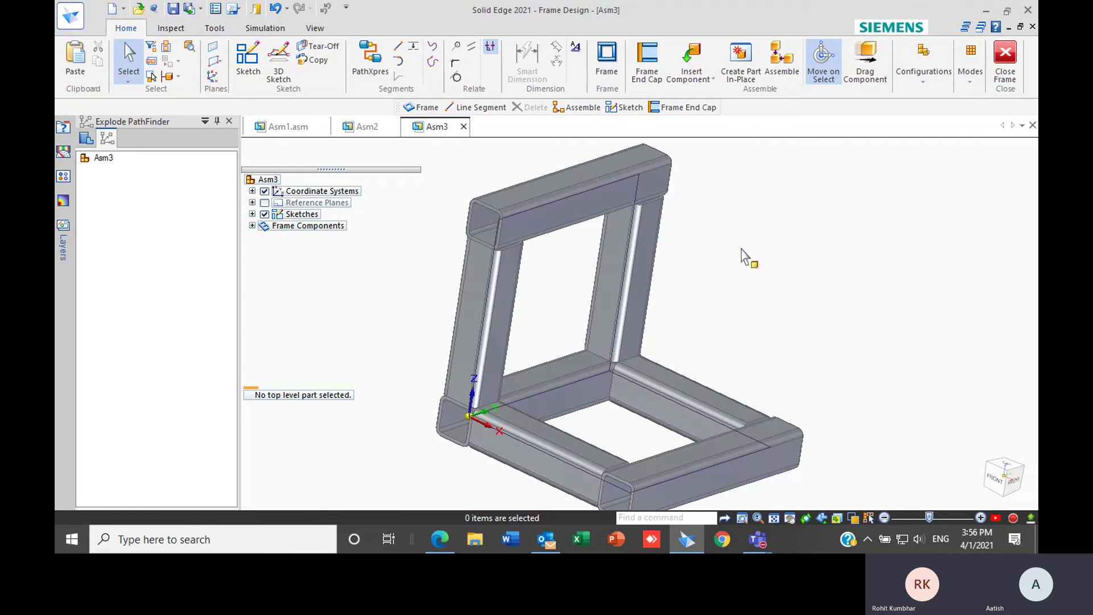
pyautogui.click(522, 214)
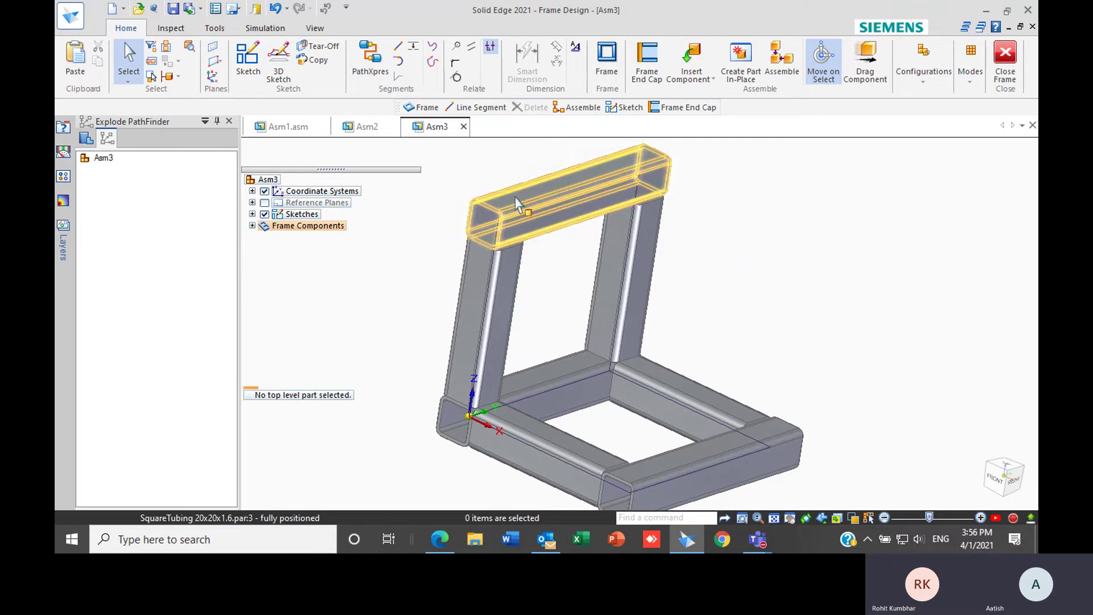
pyautogui.click(517, 203)
pyautogui.press('Escape')
pyautogui.click(308, 224)
pyautogui.rightClick(308, 228)
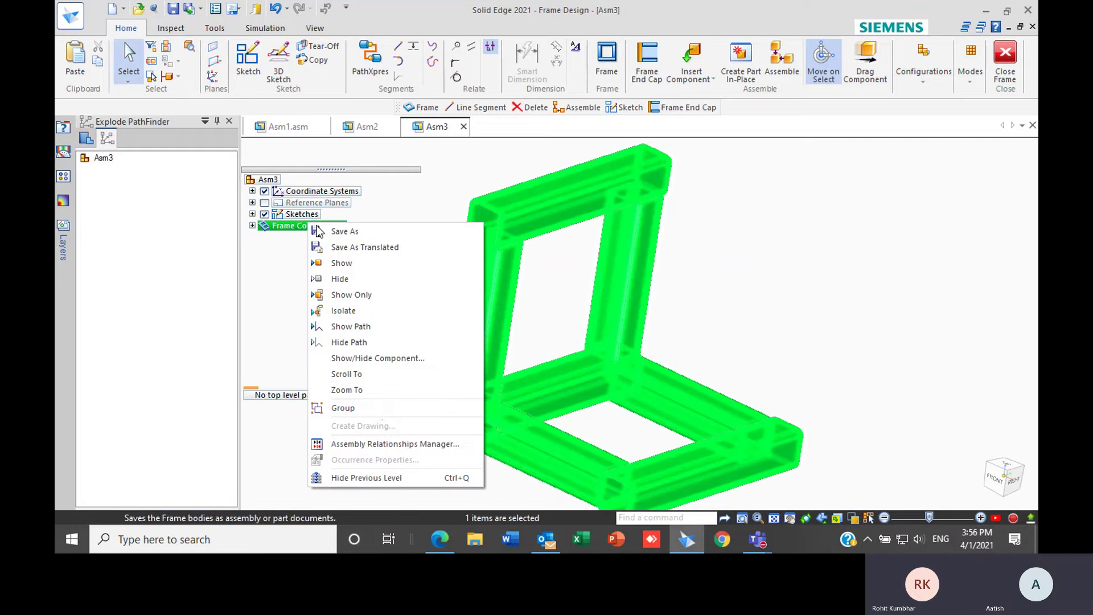
pyautogui.press('Escape')
# - Reopen the frame's definition through the upper horizontal tube, review its frame options, and leave the edit
pyautogui.click(524, 187)
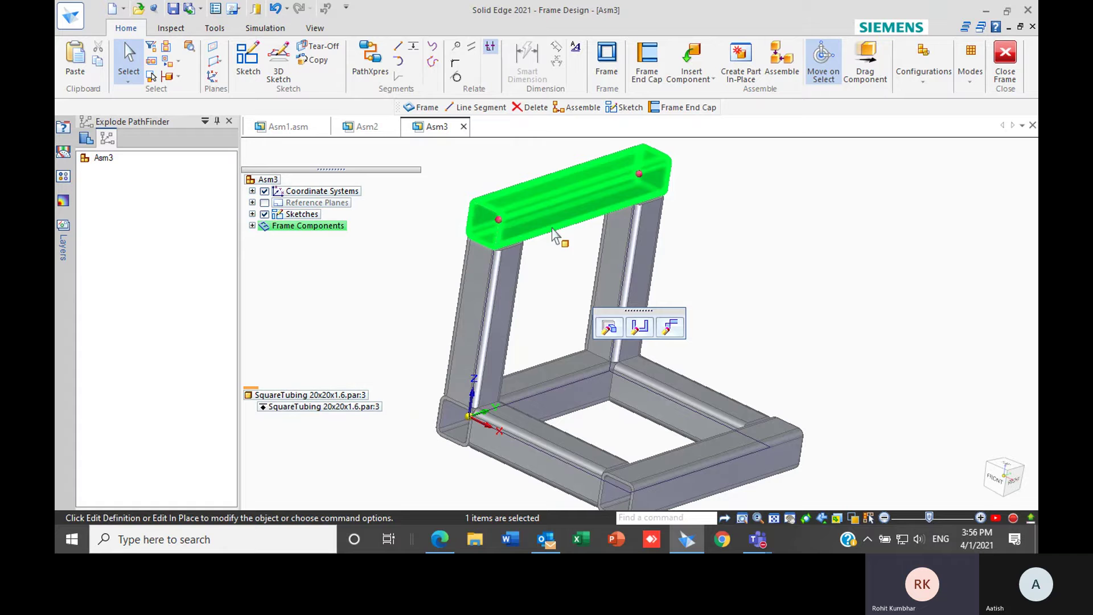
pyautogui.click(607, 324)
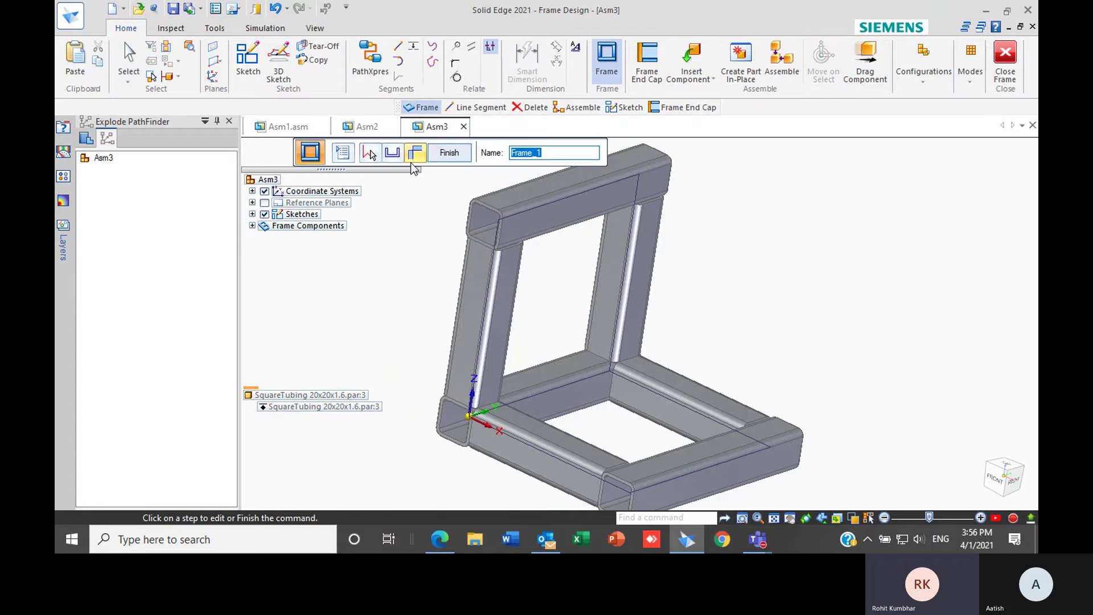
pyautogui.click(343, 154)
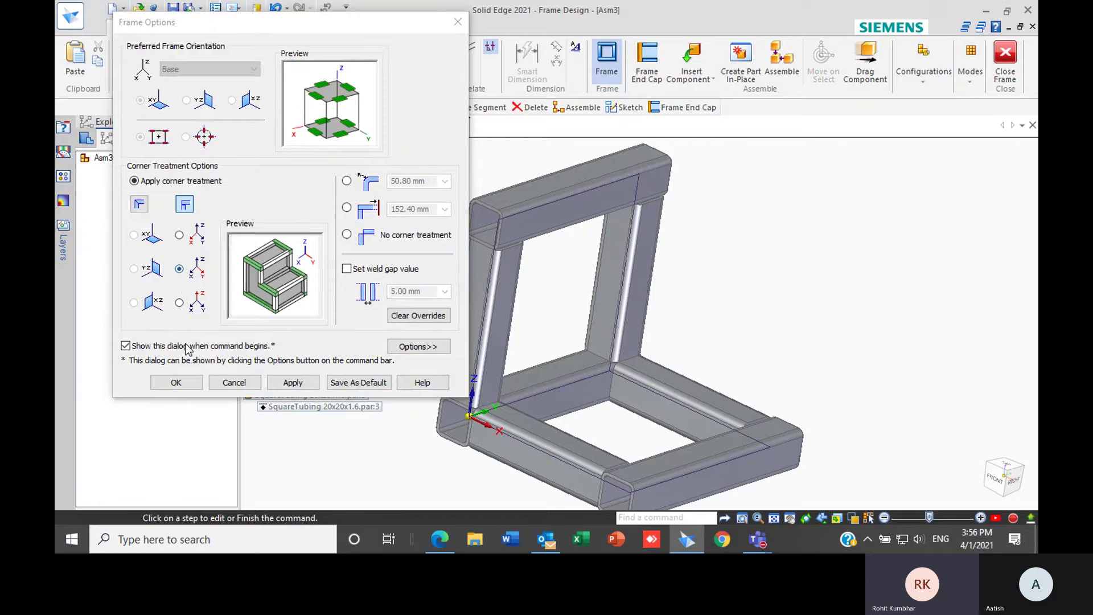
pyautogui.click(176, 383)
pyautogui.rightClick(733, 222)
pyautogui.click(731, 241)
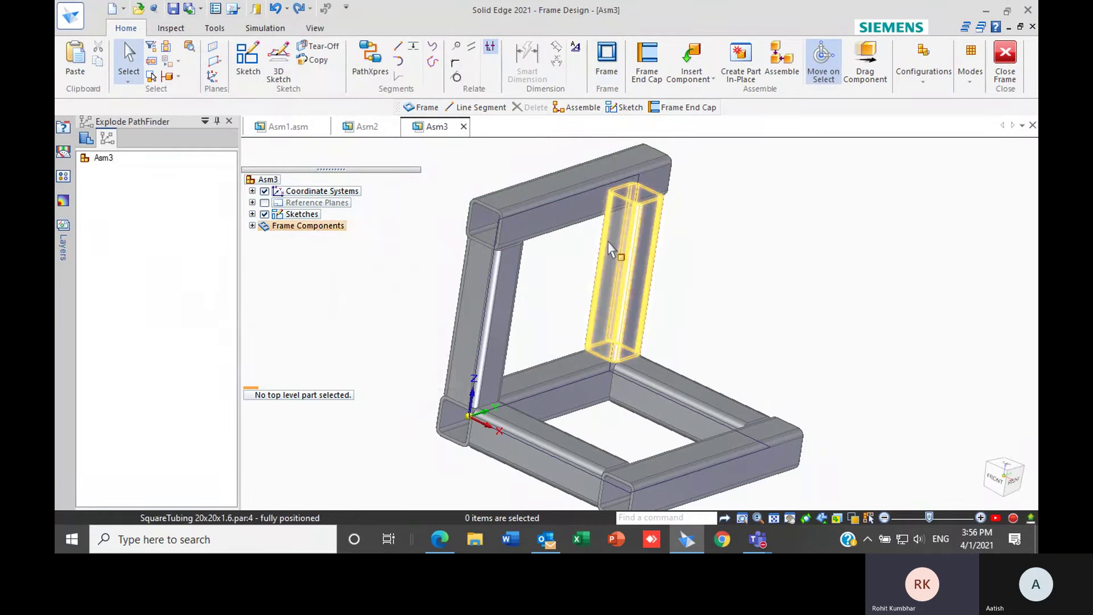
# - Delete Frame_1 from the assembly's frame components, leaving only the two rectangle sketches
pyautogui.click(319, 227)
pyautogui.press('Delete')
pyautogui.click(661, 301)
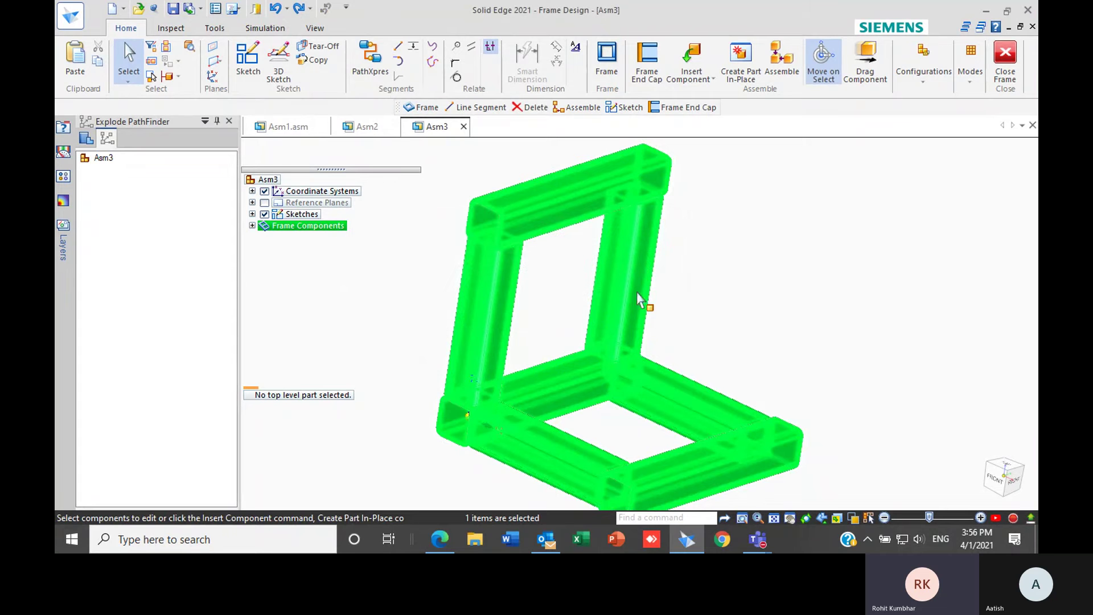
pyautogui.click(252, 226)
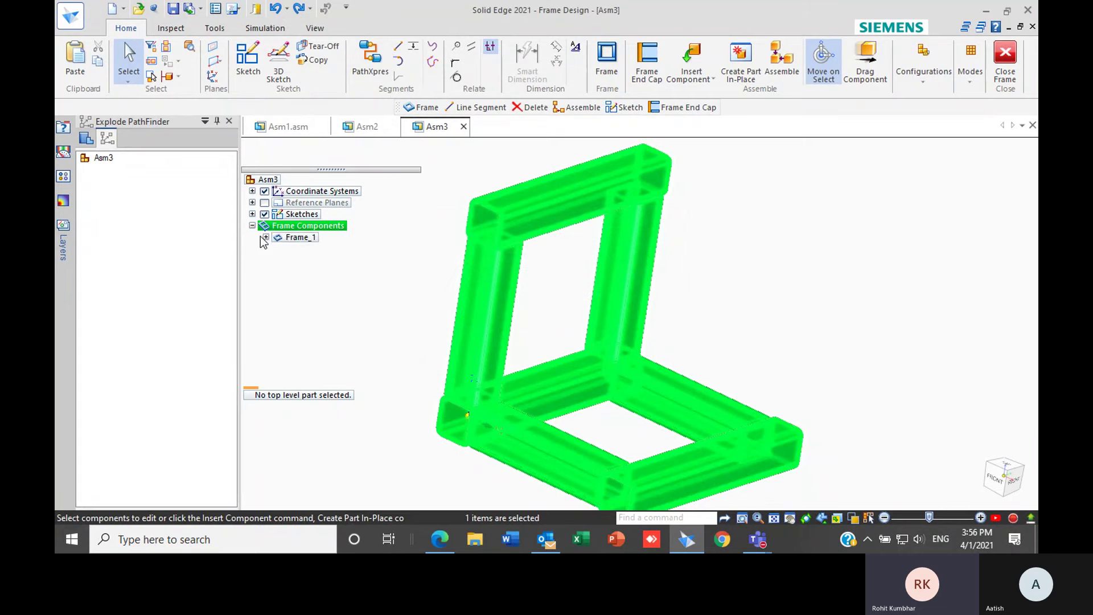
pyautogui.doubleClick(296, 237)
pyautogui.press('Delete')
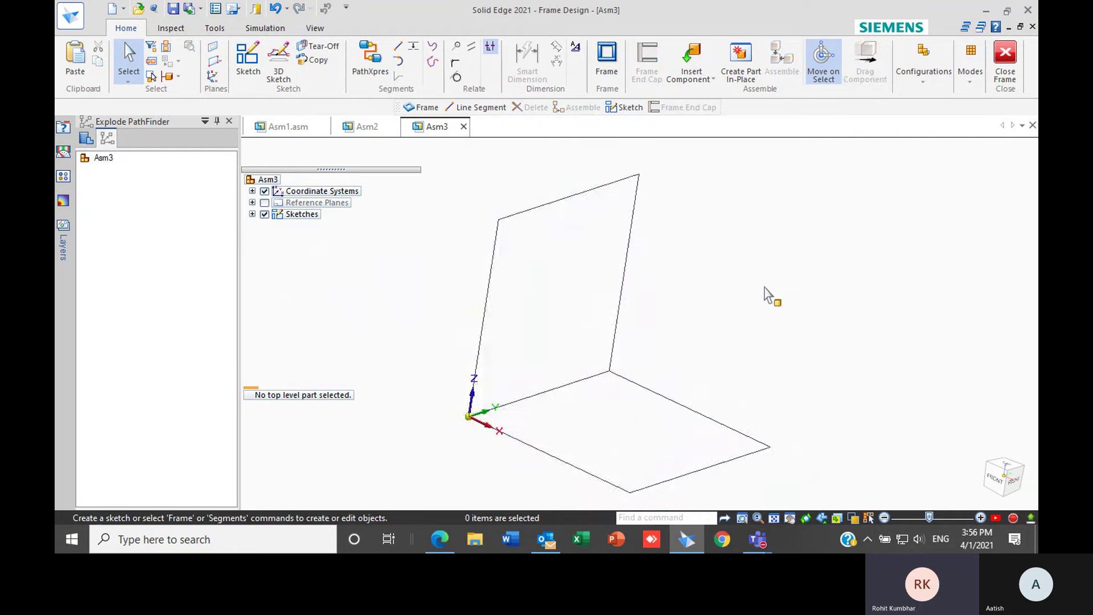
# - Start a new frame with Base XY orientation and mitred corner treatment applied in the YZ plane
pyautogui.scroll(-2, 796, 288)
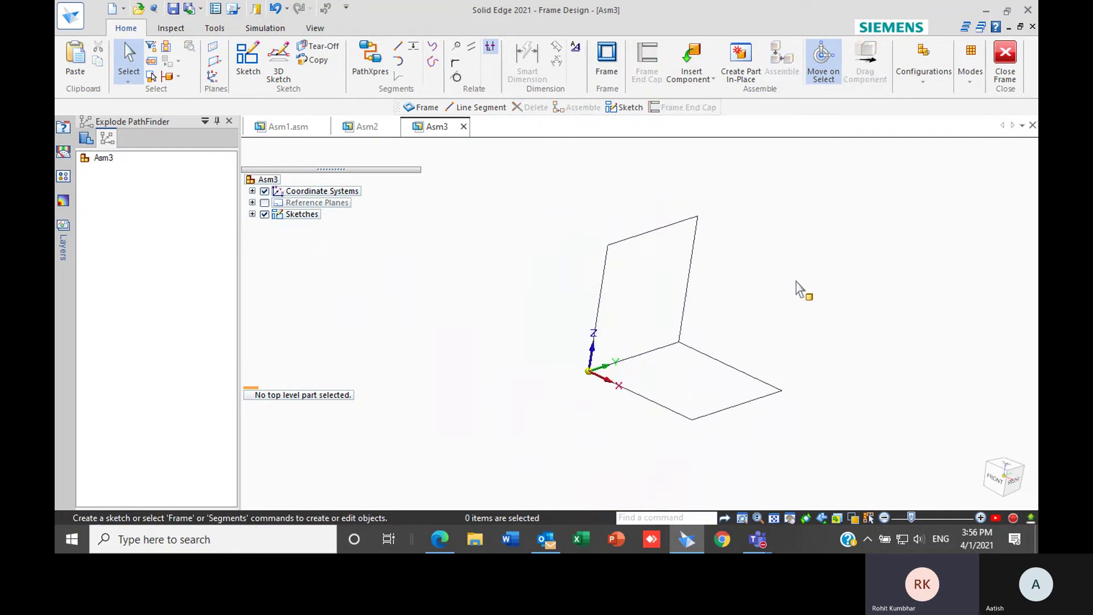
pyautogui.click(608, 58)
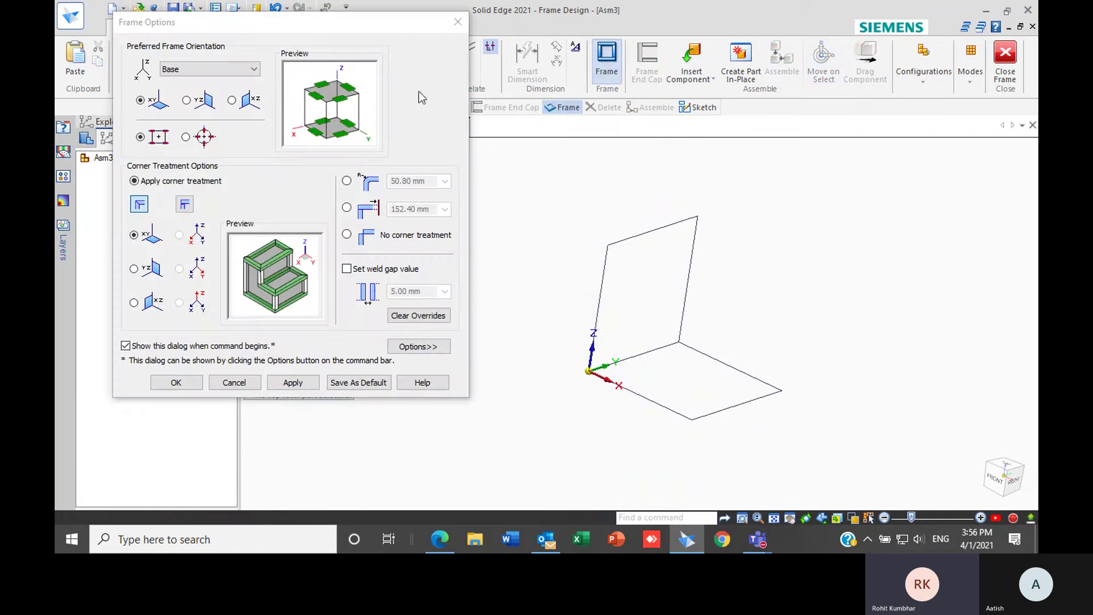
pyautogui.click(135, 269)
pyautogui.click(175, 381)
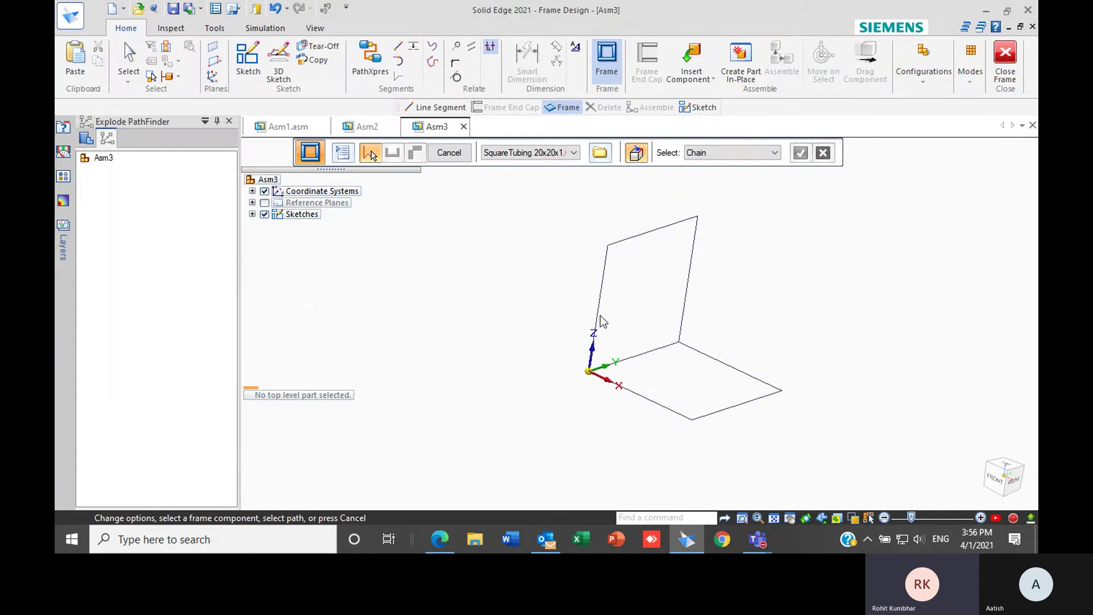
# - Browse the frame cross-section library to the DIN standard's Round Tubing folder
pyautogui.click(601, 154)
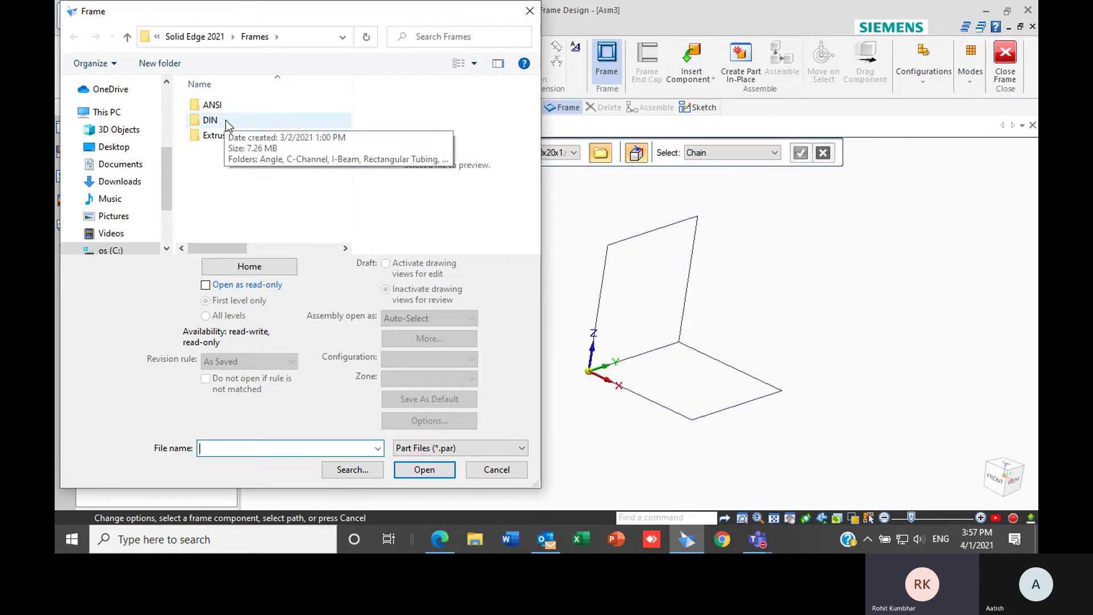
pyautogui.doubleClick(211, 121)
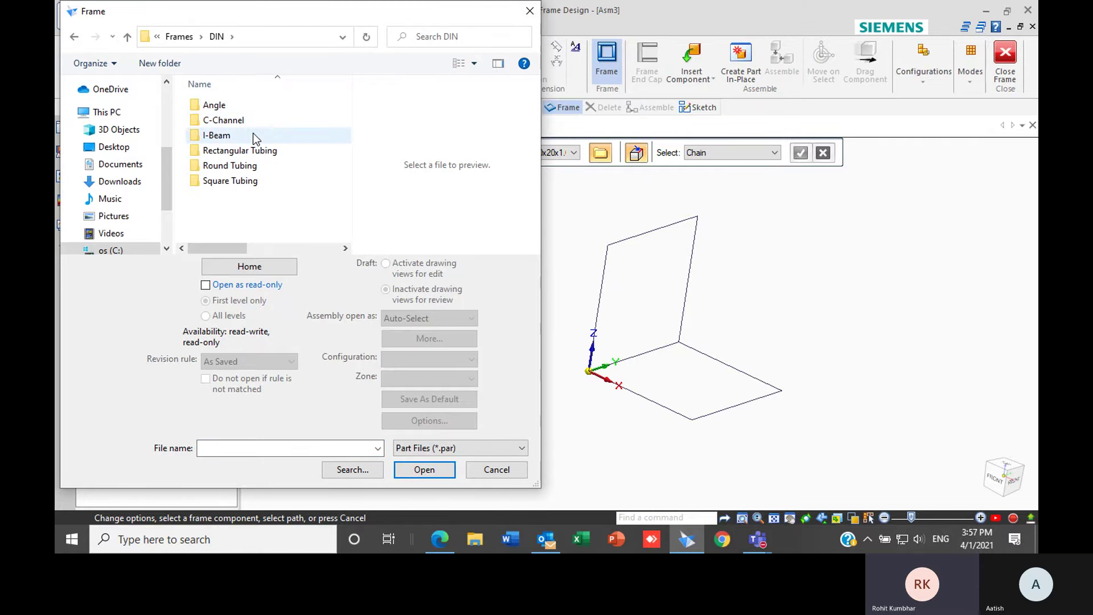
pyautogui.click(248, 169)
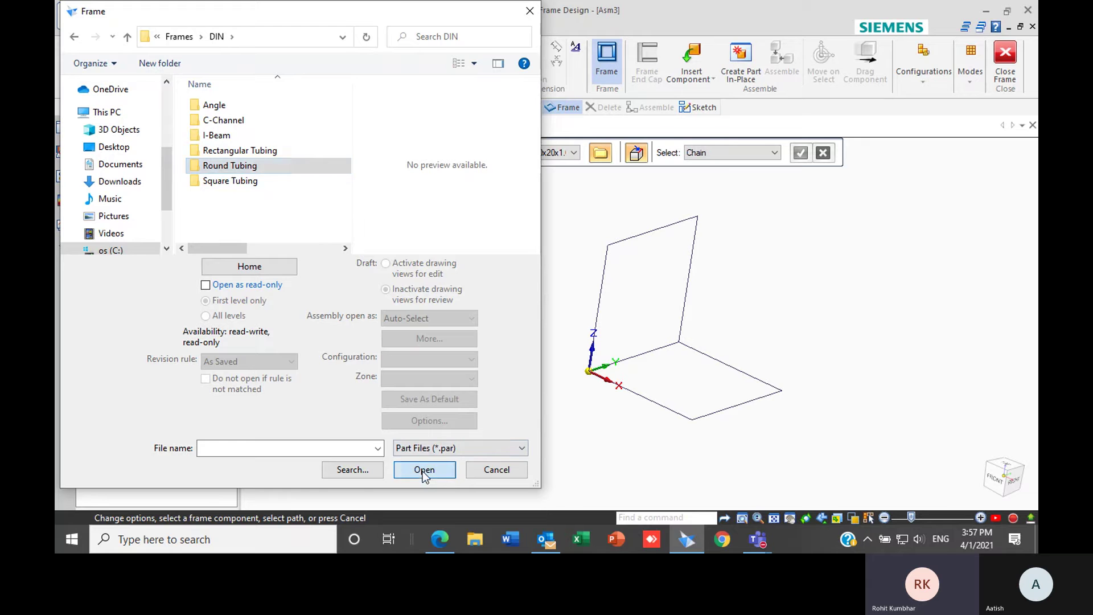
pyautogui.press('Return')
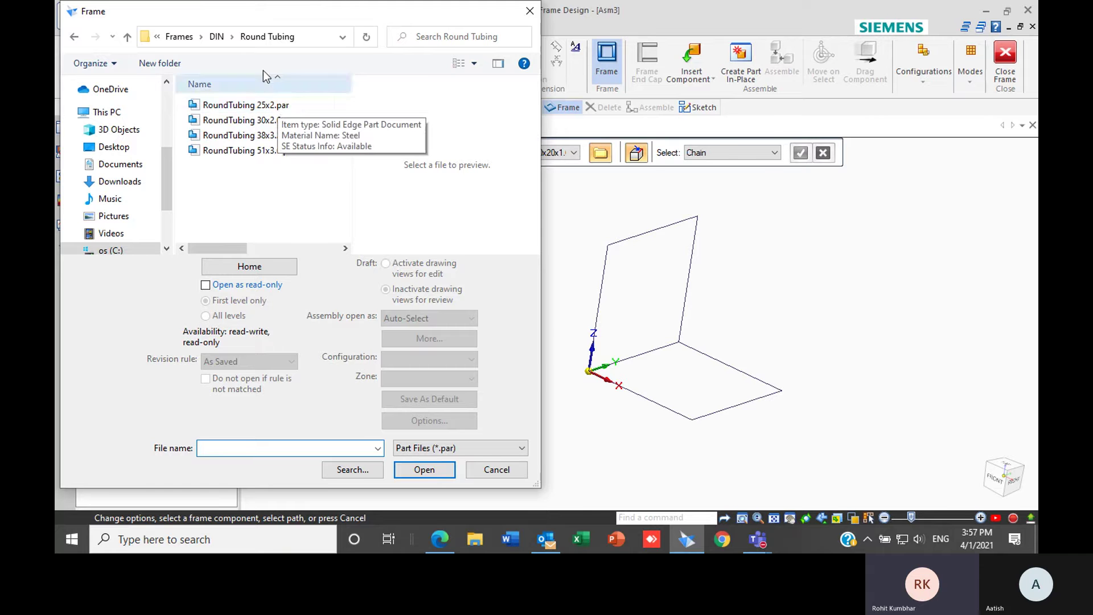
pyautogui.moveTo(268, 16); pyautogui.dragTo(486, 43)
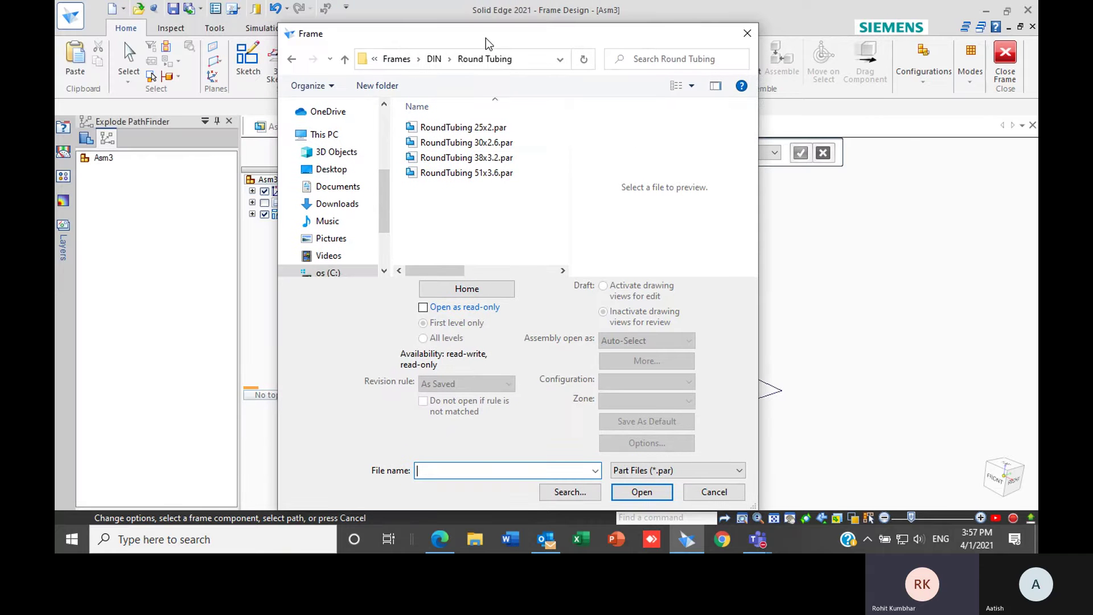
# - Copy the Round Tubing folder's full path and paste it into a new Notepad document
pyautogui.click(486, 57)
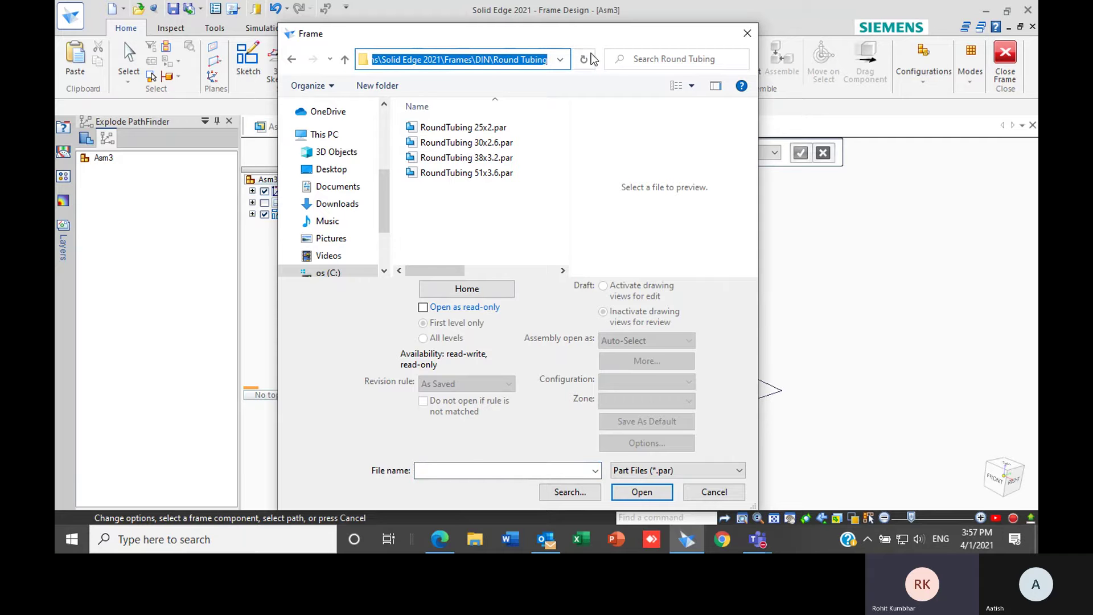
pyautogui.moveTo(613, 39); pyautogui.dragTo(516, 25)
pyautogui.press('super+s')
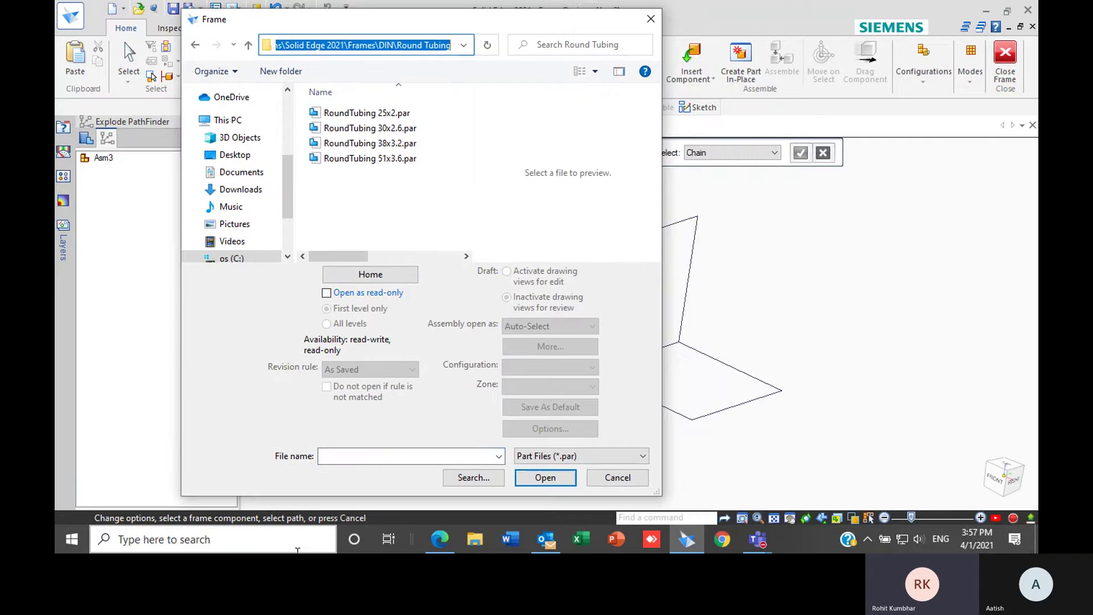
pyautogui.write('not')
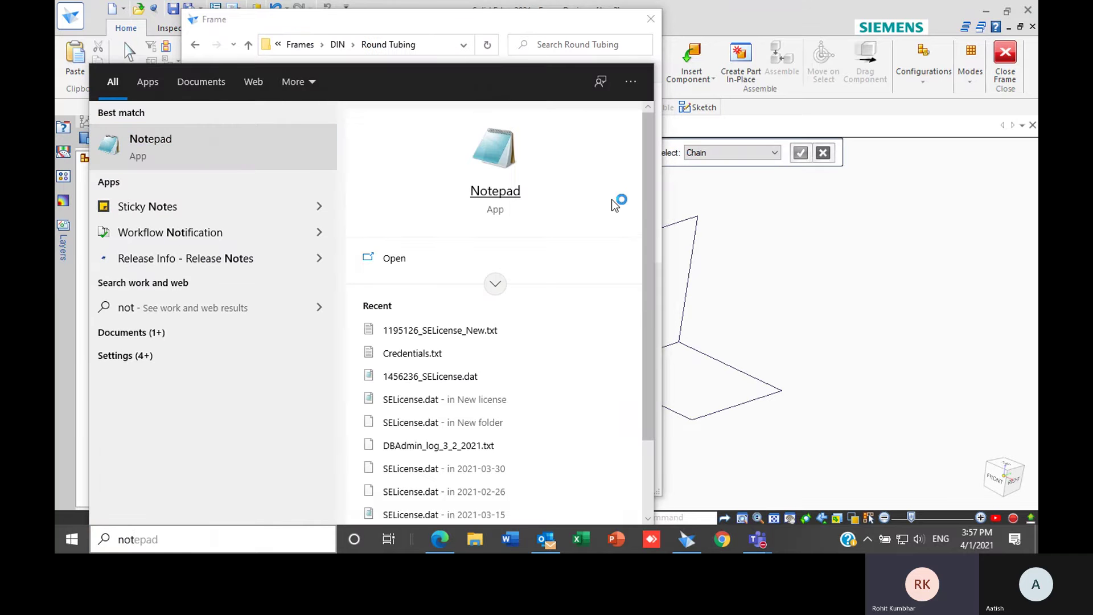
pyautogui.click(563, 179)
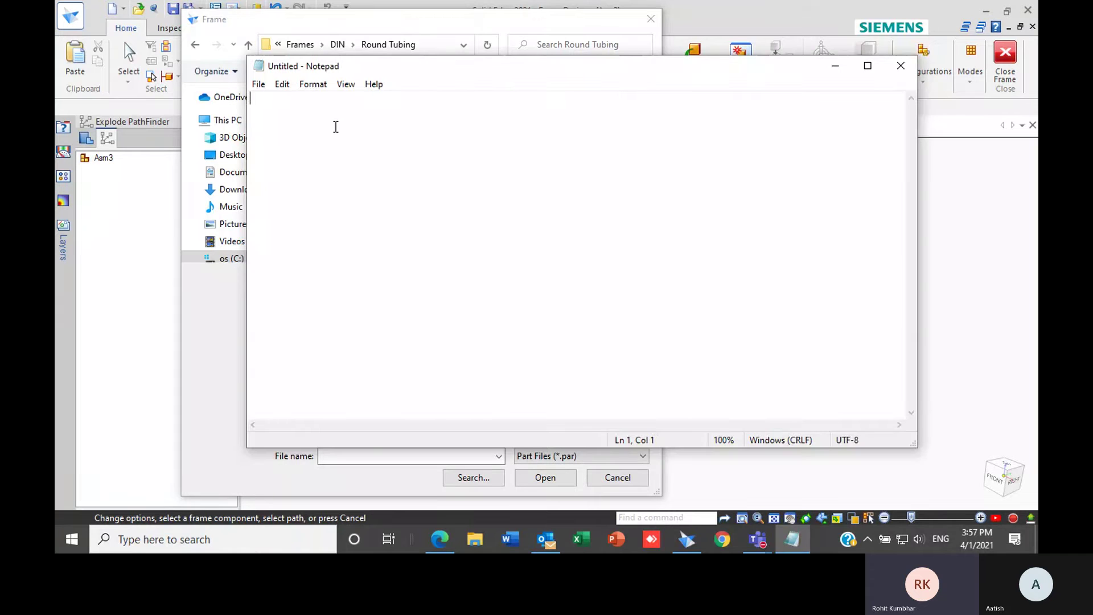
pyautogui.write('C:\\Program Files\\Siemens\\Solid Edge 2021\\Frames\\DIN\\Round Tubing')
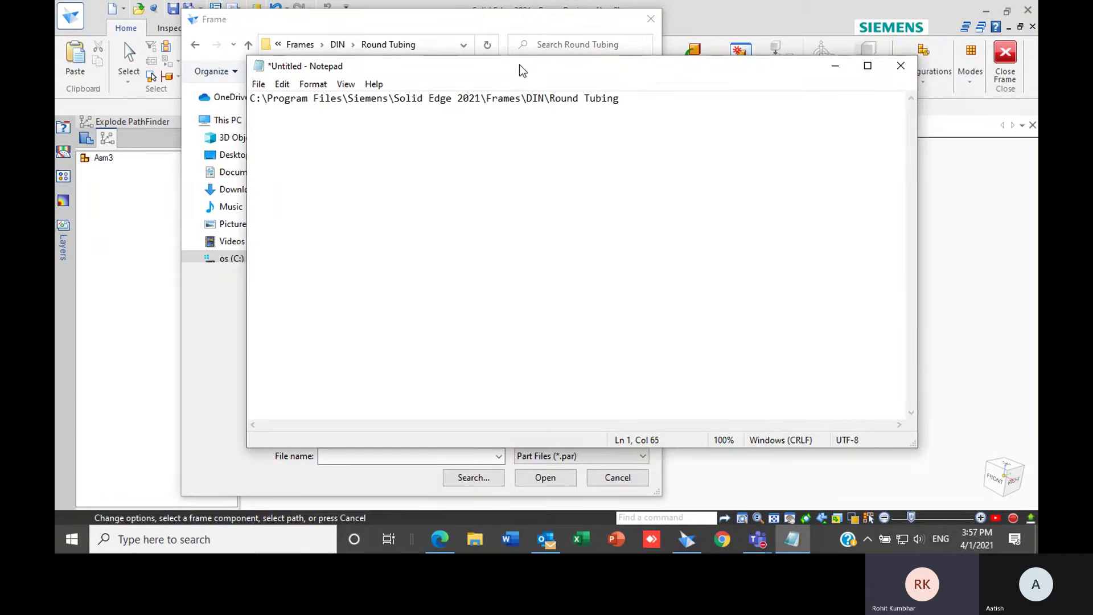
# - Examine the full library path in Notepad, discard the document and return to the cross-section file browser
pyautogui.moveTo(523, 70); pyautogui.dragTo(574, 91)
pyautogui.moveTo(303, 119); pyautogui.dragTo(690, 129)
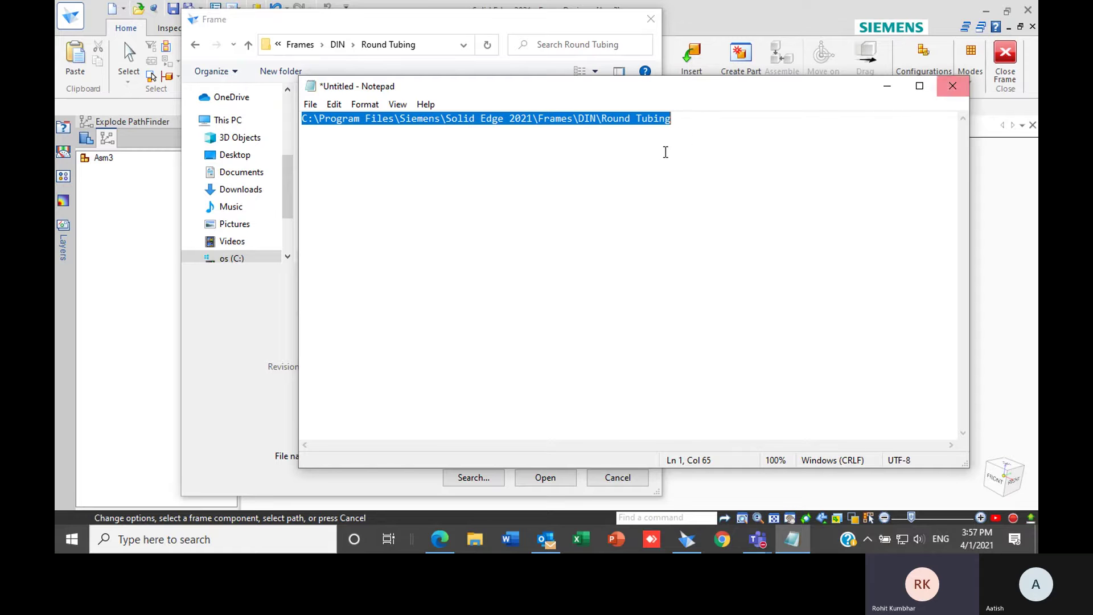
pyautogui.click(603, 158)
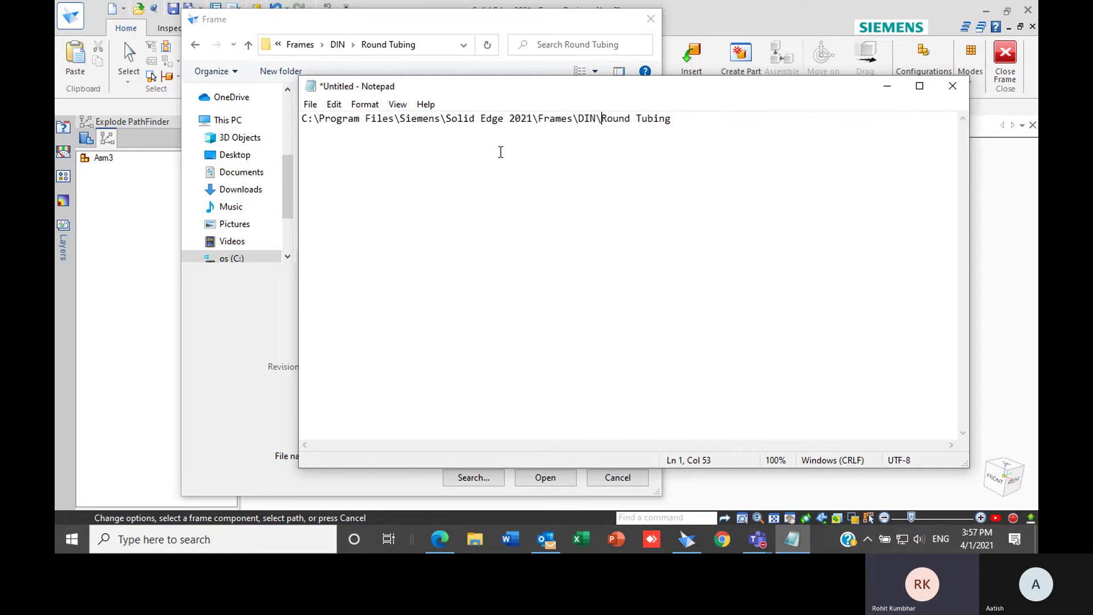
pyautogui.click(953, 86)
pyautogui.click(569, 269)
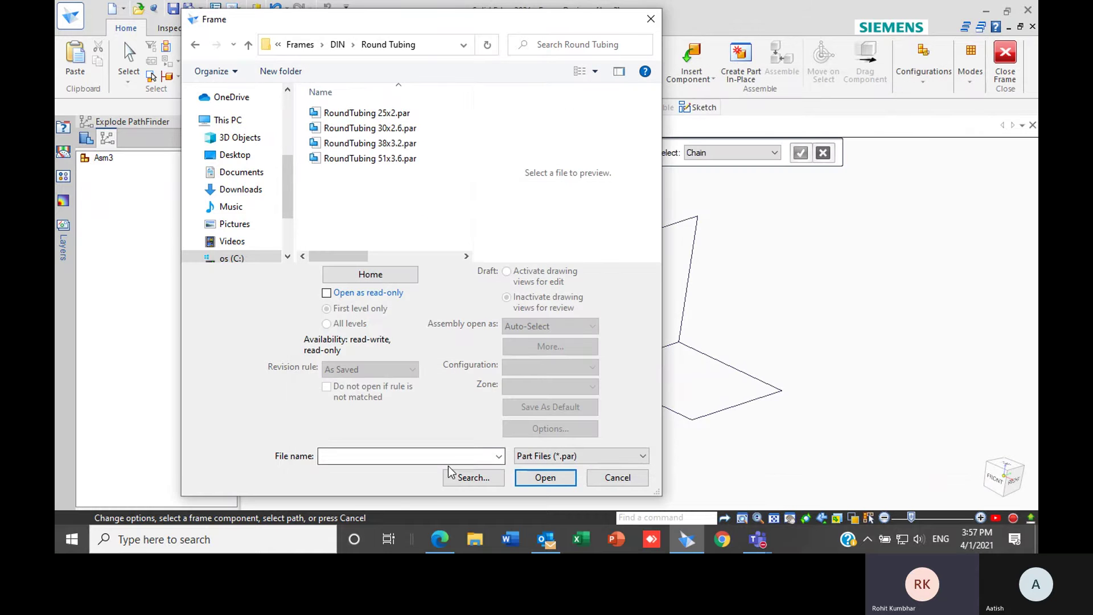
# - Choose RoundTubing 25x2.par as the frame's cross section and acknowledge the sample files notice
pyautogui.click(392, 113)
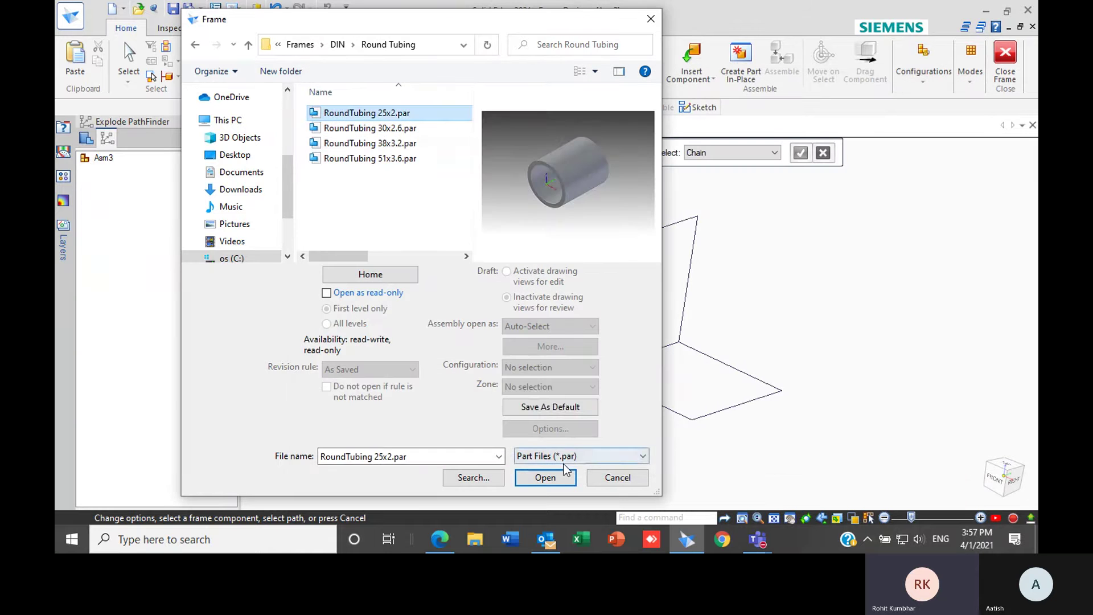
pyautogui.click(545, 477)
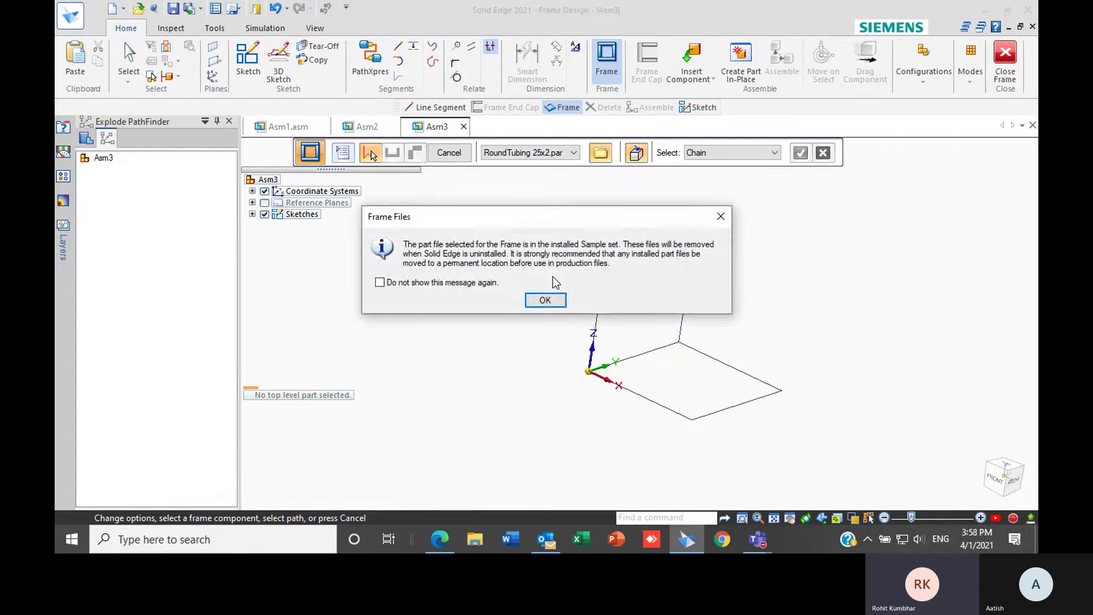
pyautogui.click(547, 299)
# - Create the round tube frame along the chained edges of both the upright and the horizontal rectangle sketches
pyautogui.scroll(1, 755, 288)
pyautogui.click(592, 235)
pyautogui.click(724, 390)
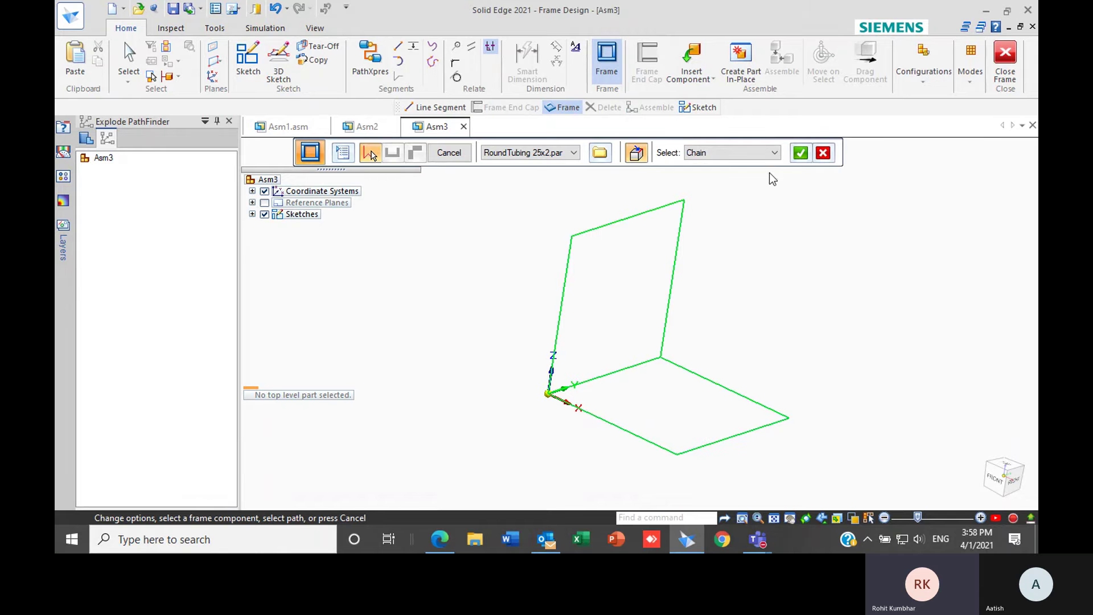
pyautogui.click(800, 152)
pyautogui.moveTo(756, 342); pyautogui.dragTo(704, 319, button='middle')
pyautogui.scroll(3, 657, 348)
pyautogui.scroll(-2, 629, 388)
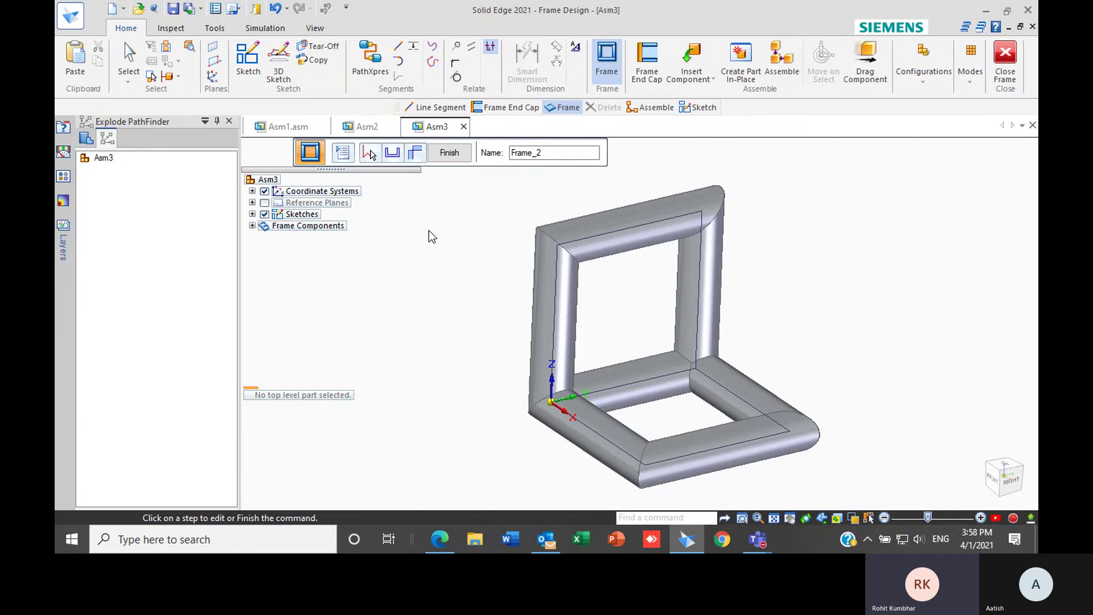
# - Show the frame's corner end-condition handles without editing them, and exit frame design back to the assembly
pyautogui.click(412, 153)
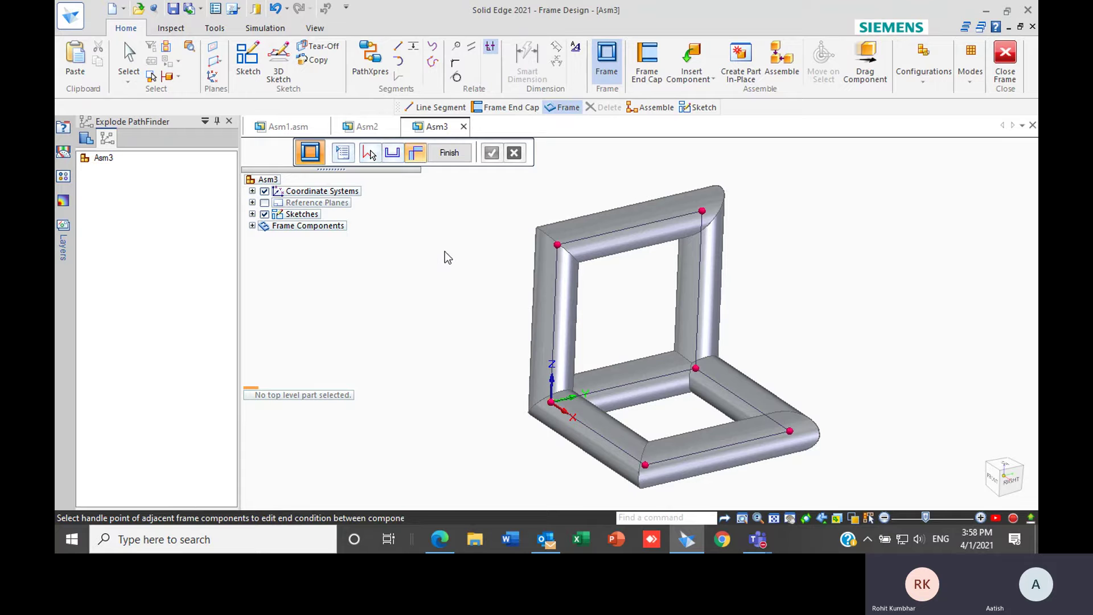
pyautogui.click(1011, 58)
pyautogui.click(1005, 57)
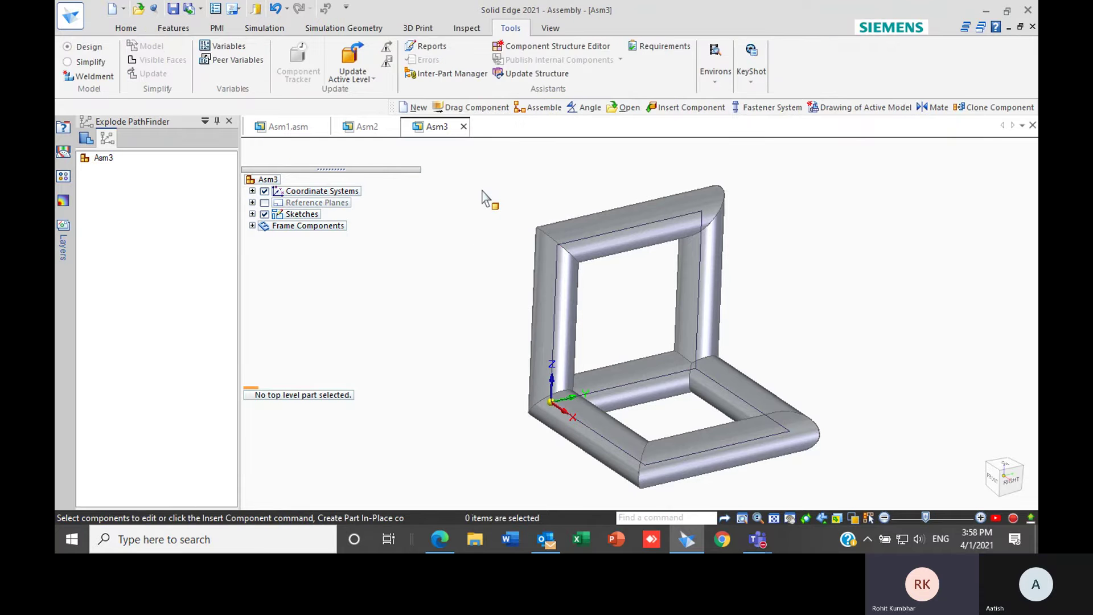
pyautogui.click(713, 81)
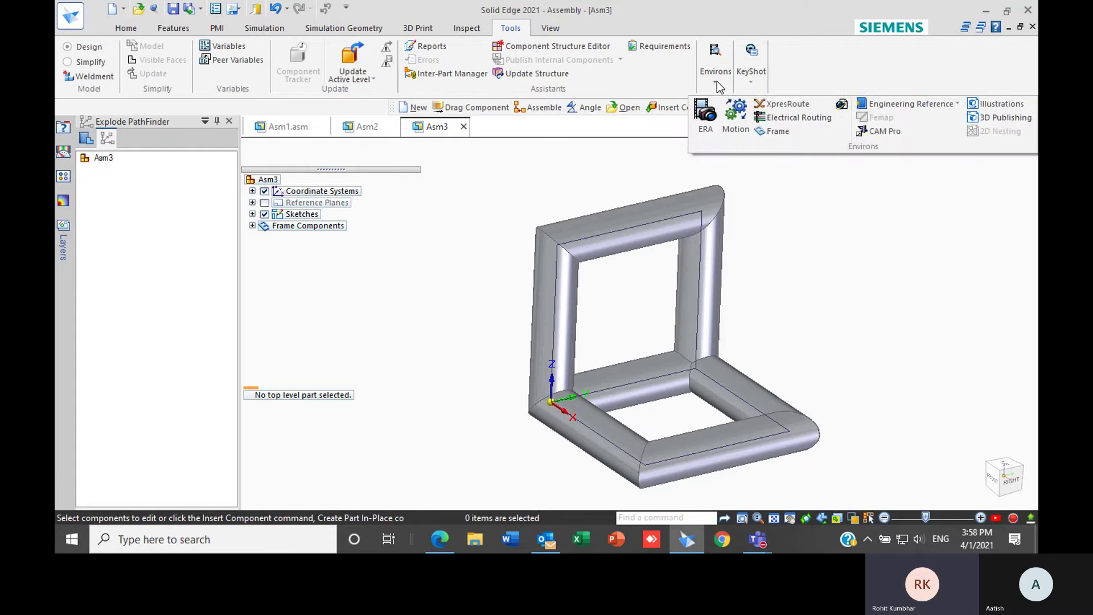
pyautogui.click(714, 81)
pyautogui.click(126, 28)
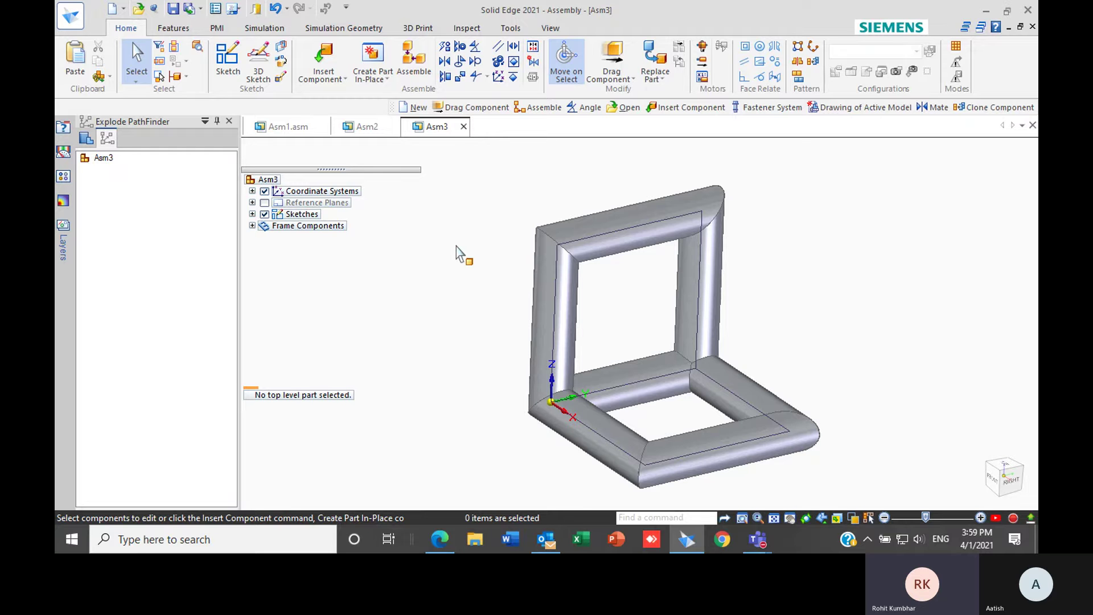
# - Switch to Asm1.asm and set up a Parts lists report covering all parts in the assembly
pyautogui.click(281, 126)
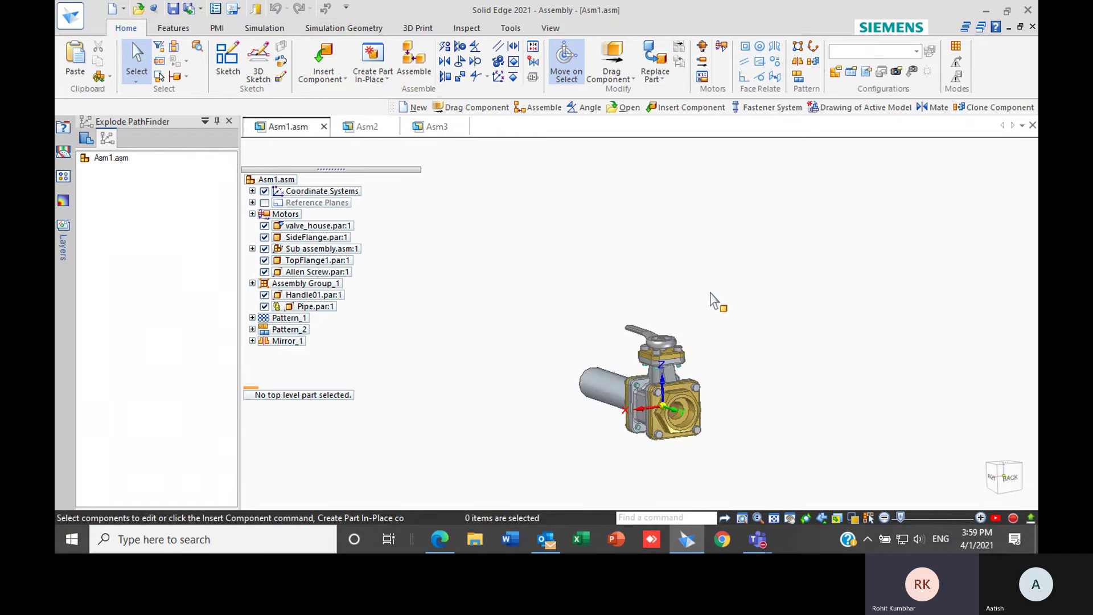
pyautogui.click(504, 29)
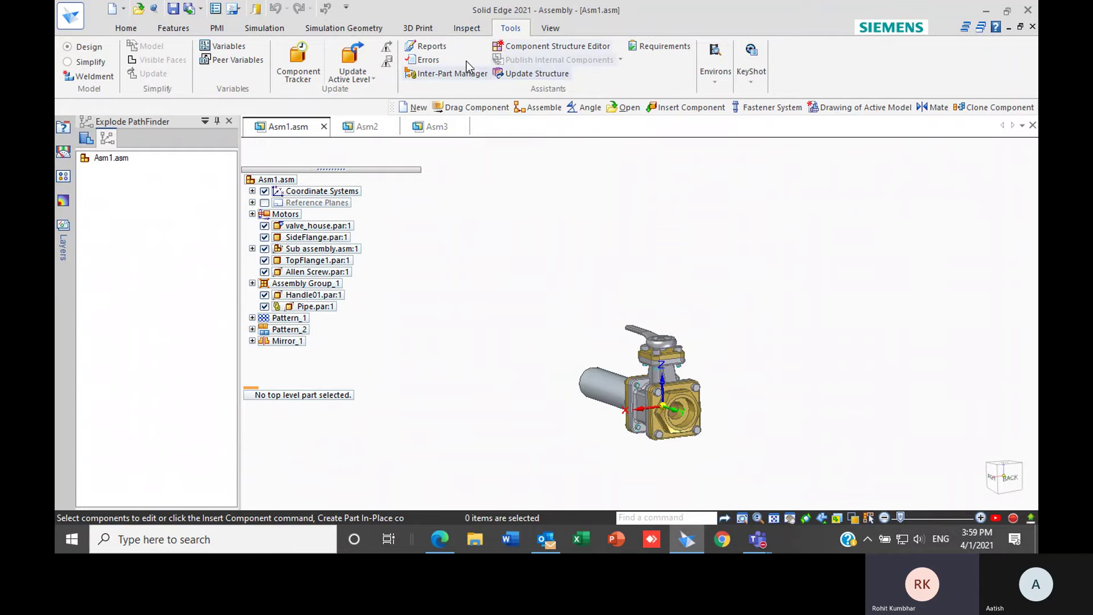
pyautogui.click(438, 46)
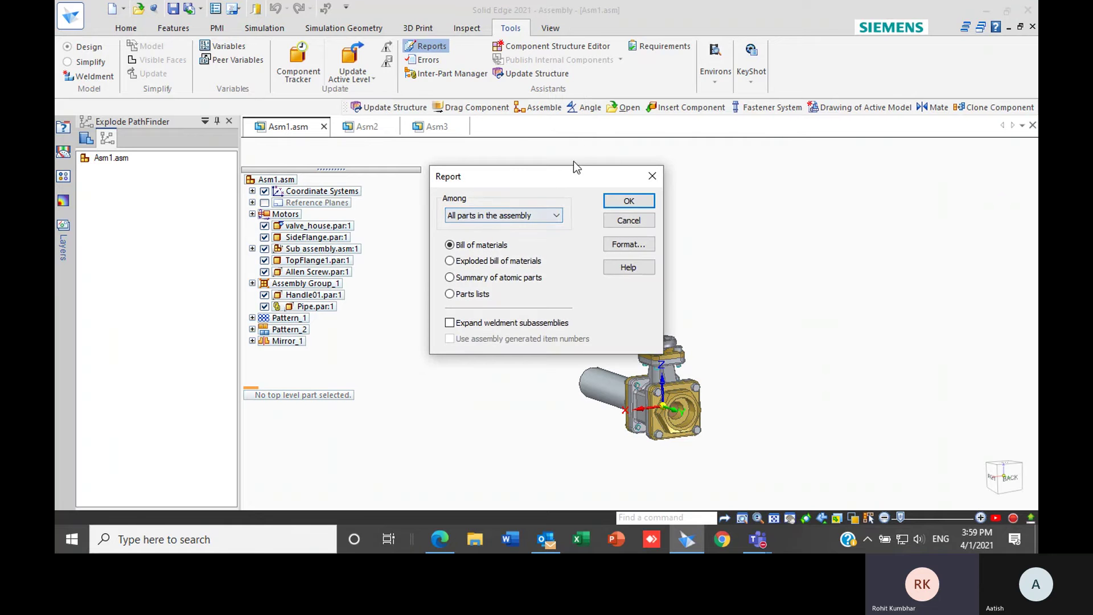
pyautogui.moveTo(580, 178); pyautogui.dragTo(605, 133)
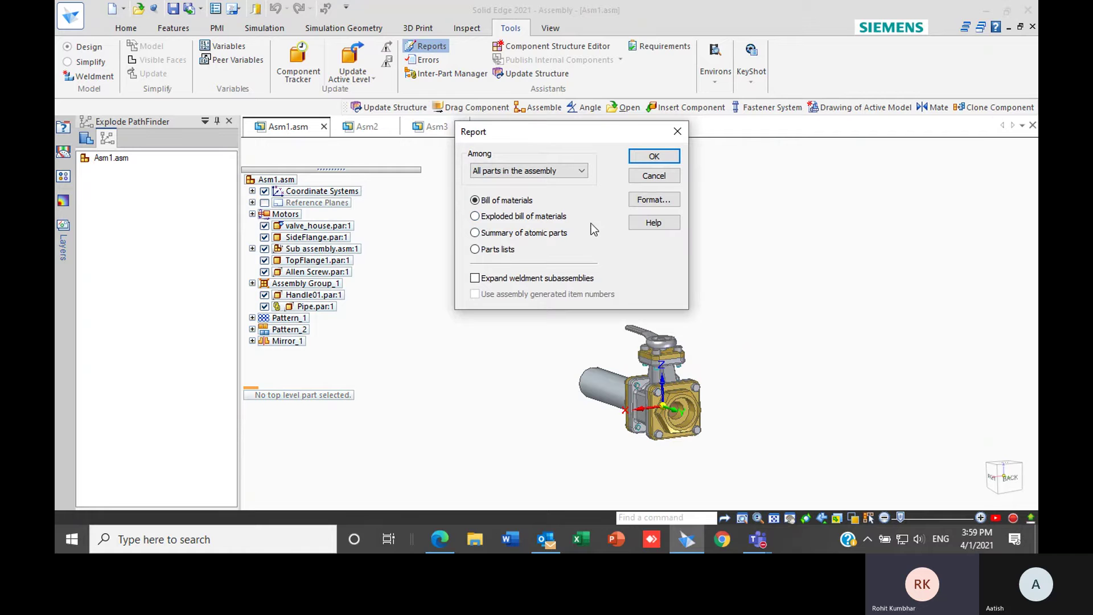
pyautogui.click(475, 250)
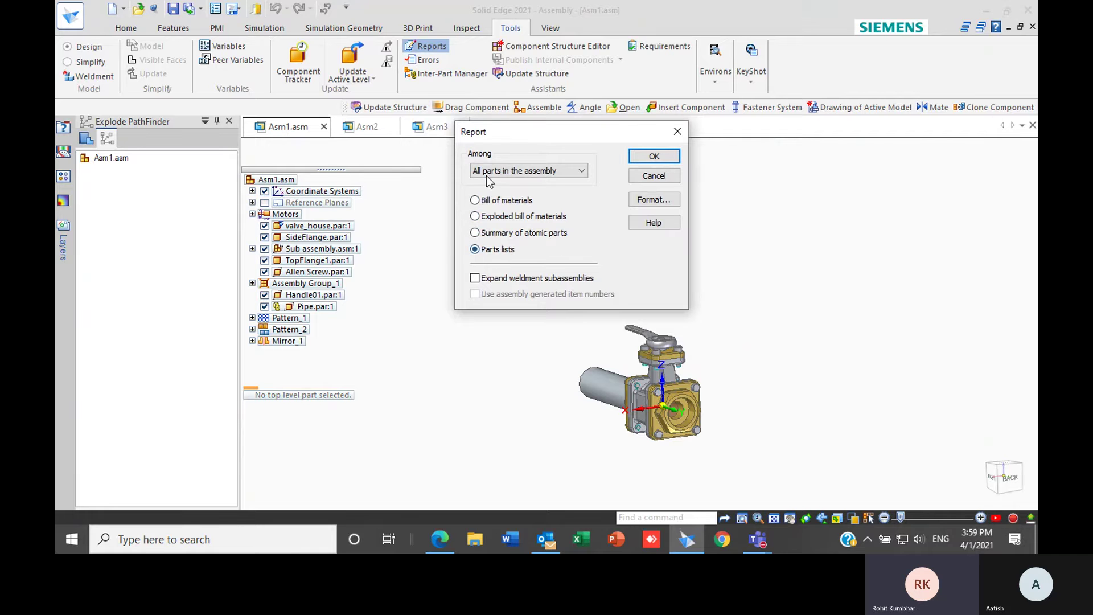
pyautogui.click(545, 174)
pyautogui.click(544, 177)
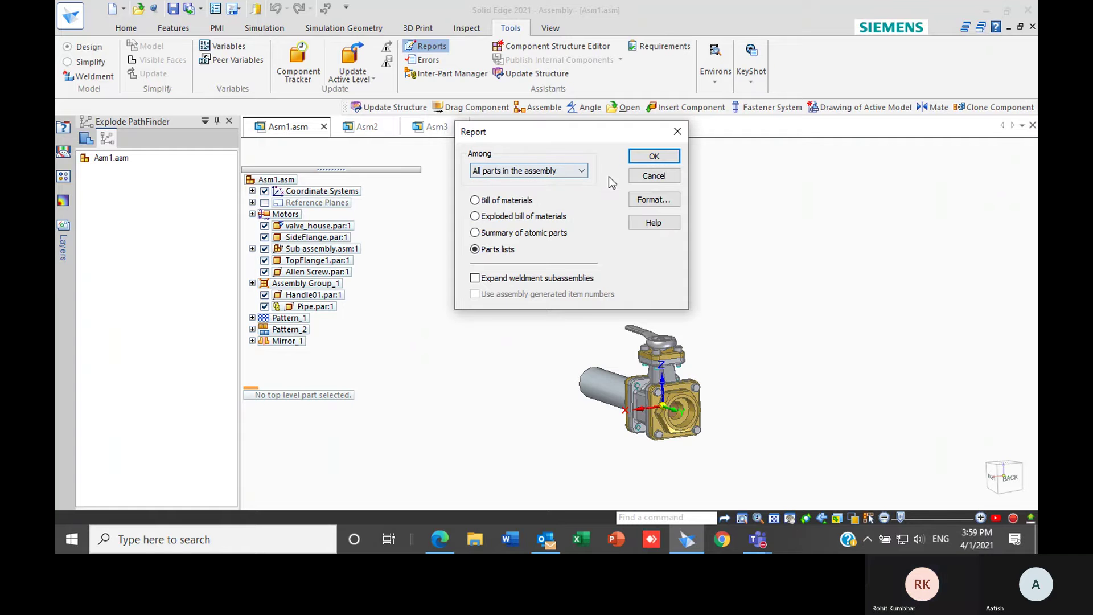
# - Add the Status property as an extra column in the parts list report's format
pyautogui.click(647, 201)
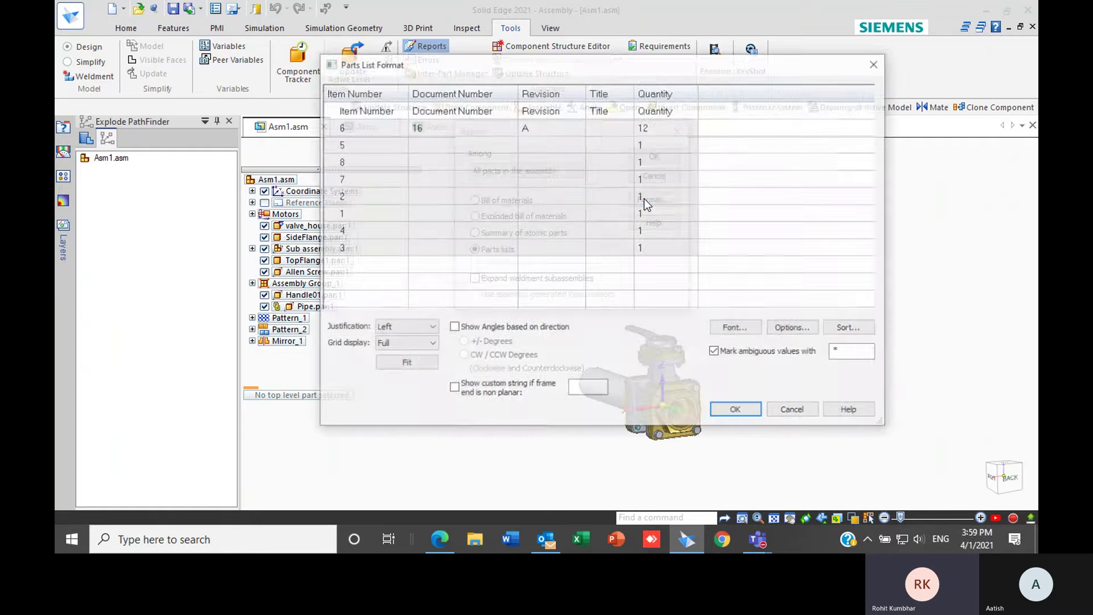
pyautogui.click(794, 329)
pyautogui.moveTo(634, 139); pyautogui.dragTo(721, 131)
pyautogui.scroll(-2, 627, 217)
pyautogui.scroll(2, 627, 217)
pyautogui.scroll(-2, 626, 218)
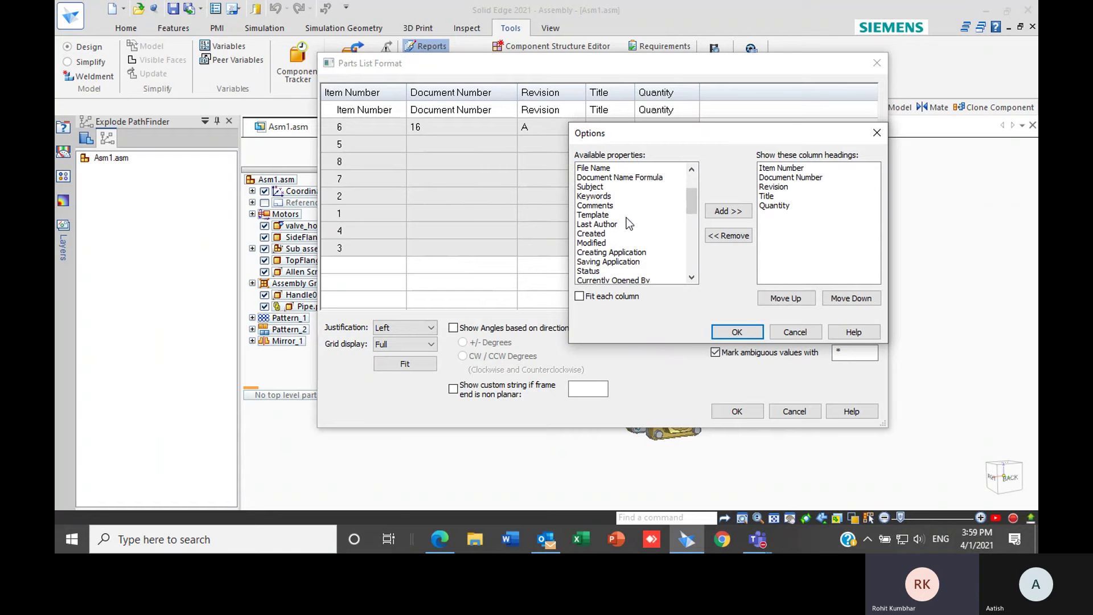
pyautogui.click(595, 271)
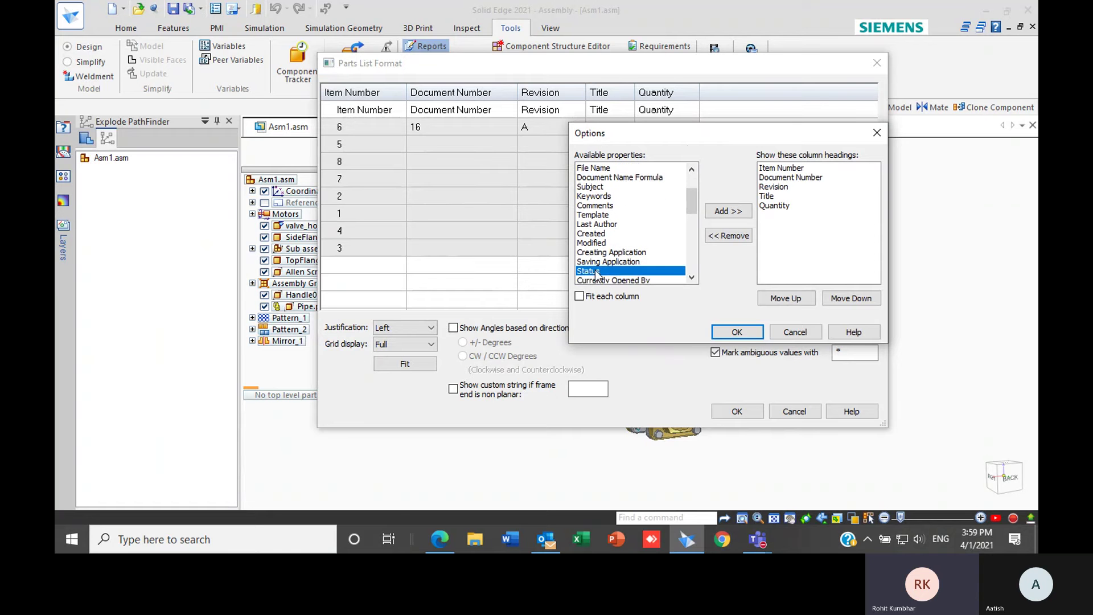
pyautogui.click(730, 212)
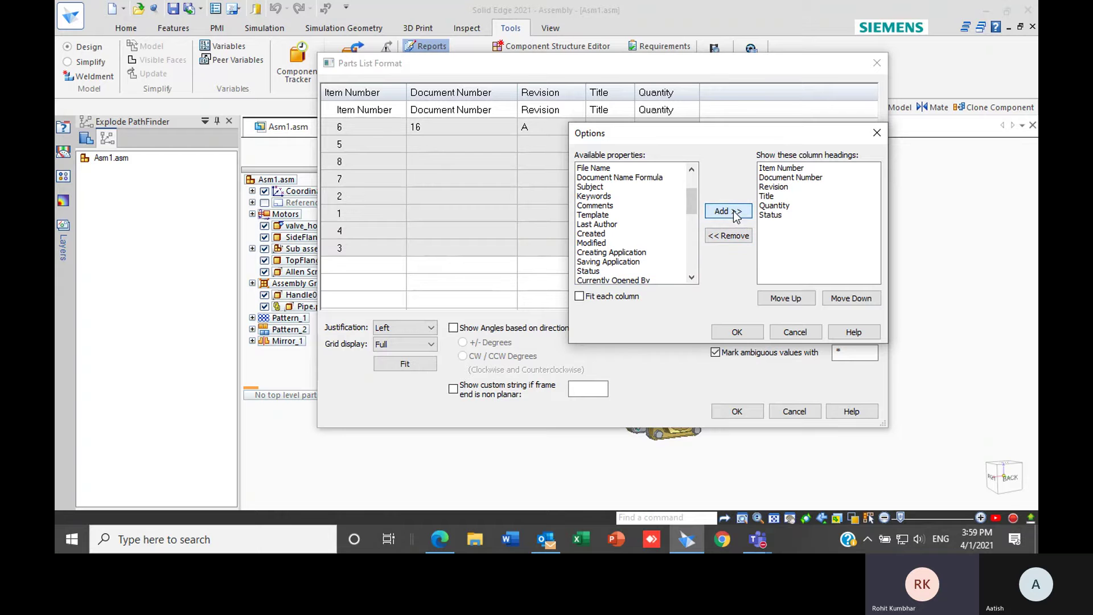
pyautogui.click(746, 332)
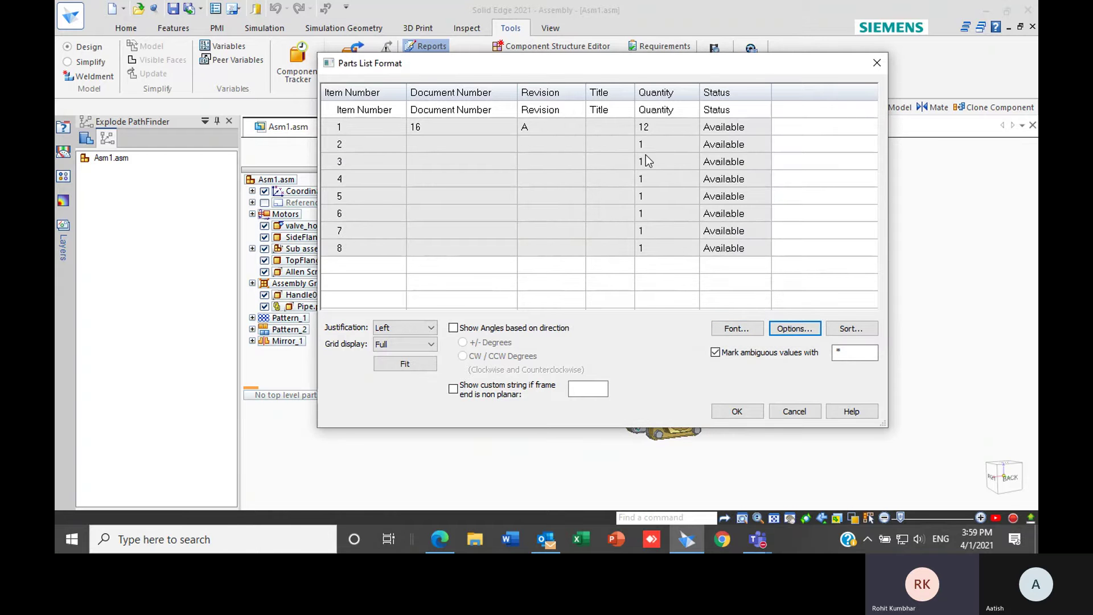
# - Generate the parts list for Asm1.asm, review its columns and output choices, and close the report
pyautogui.click(737, 410)
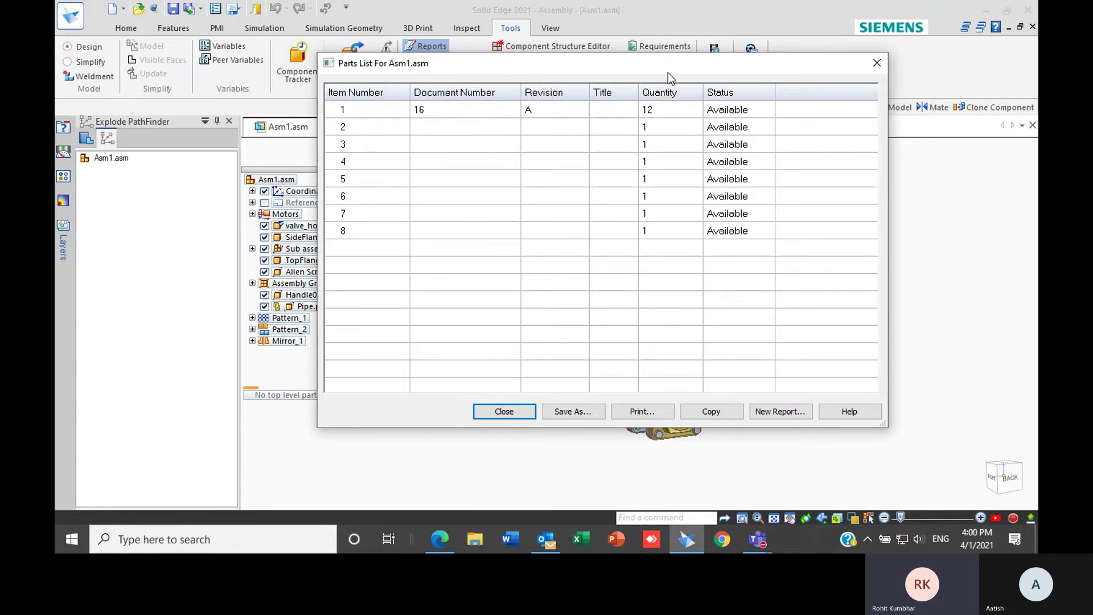
pyautogui.moveTo(668, 69); pyautogui.dragTo(660, 61)
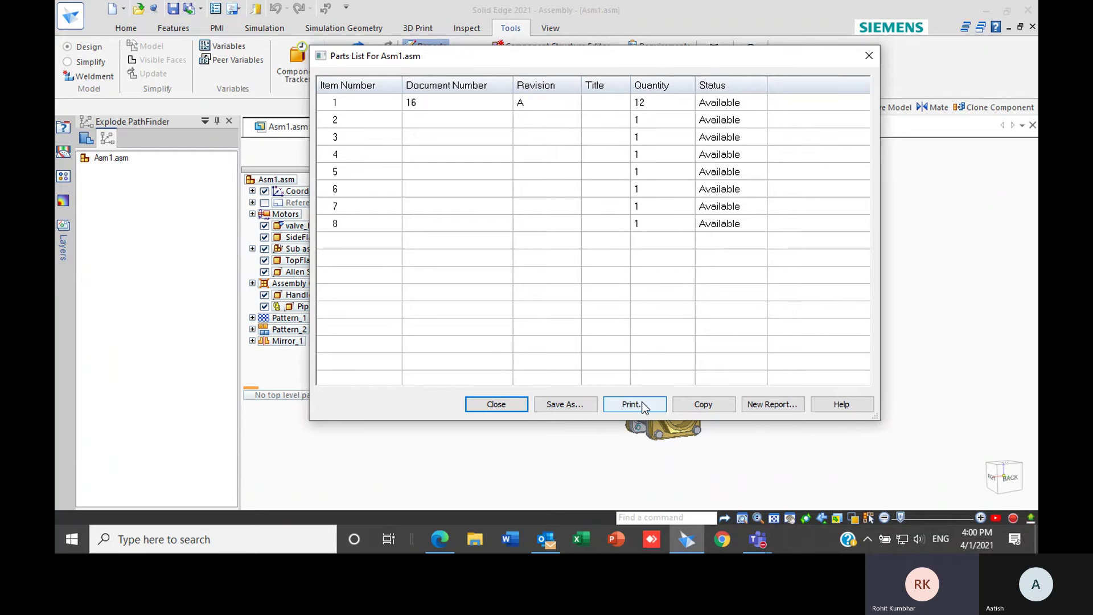
pyautogui.click(479, 405)
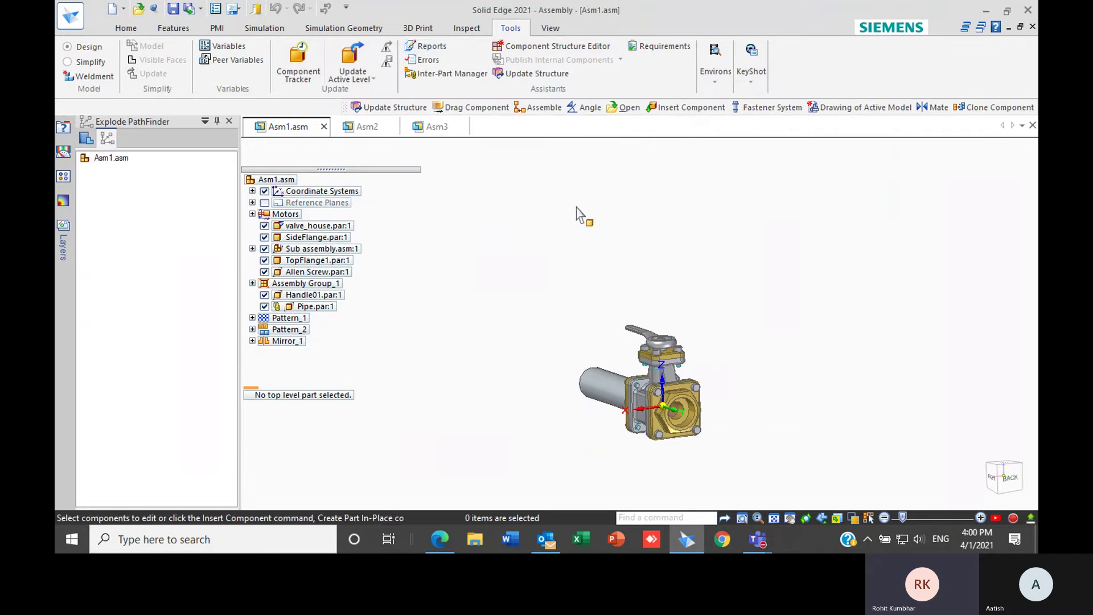
# - Set up a Bill of materials report for all parts in the assembly and open its format's column options
pyautogui.click(415, 50)
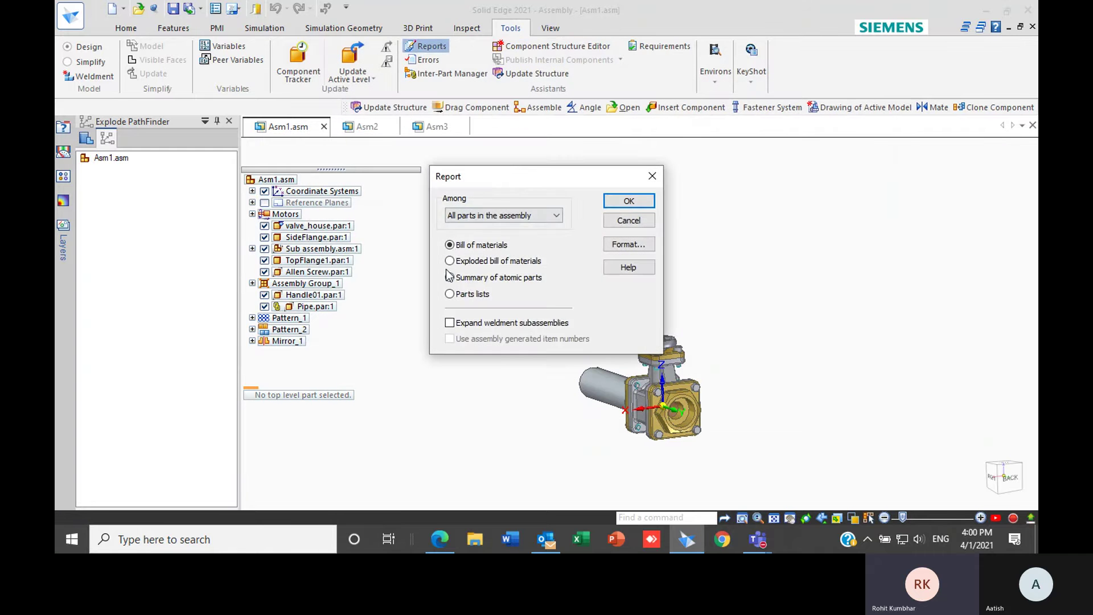
pyautogui.click(636, 244)
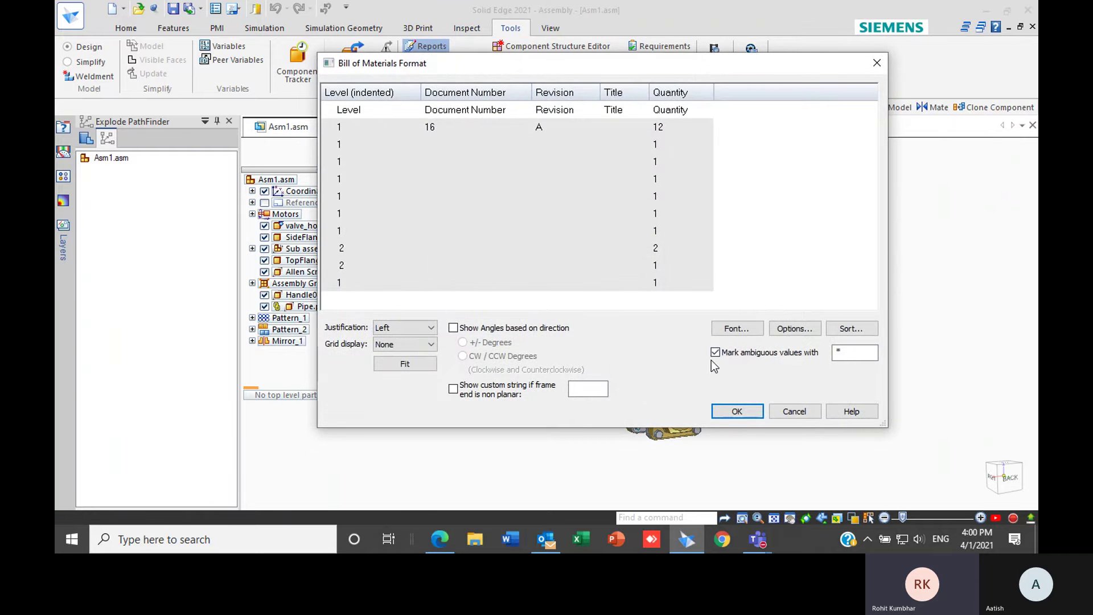
pyautogui.click(788, 330)
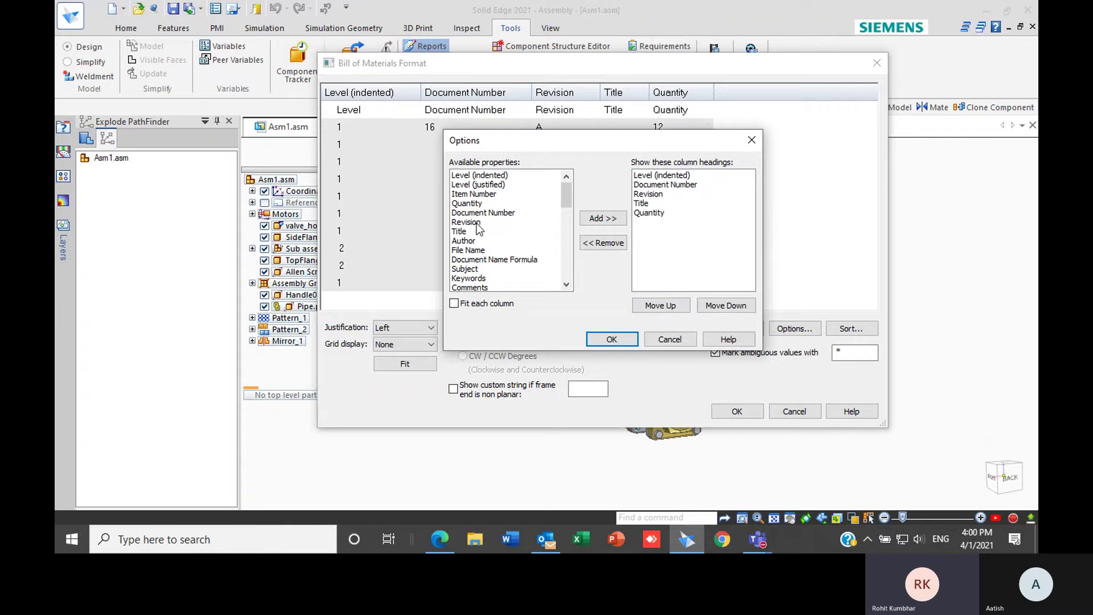
pyautogui.scroll(-1, 479, 215)
pyautogui.scroll(-5, 479, 215)
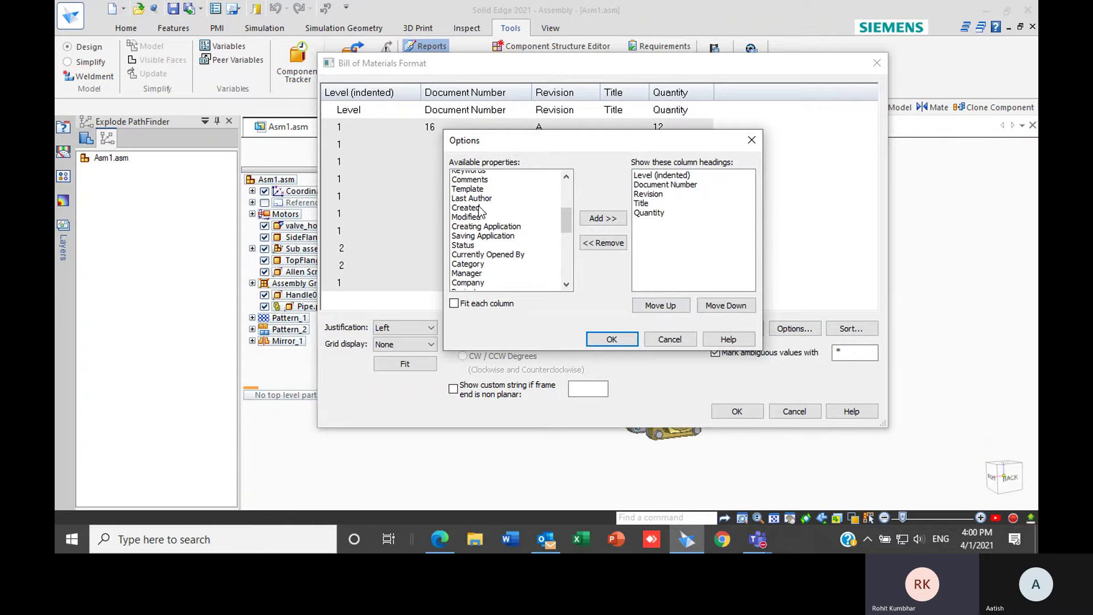
pyautogui.scroll(6, 492, 236)
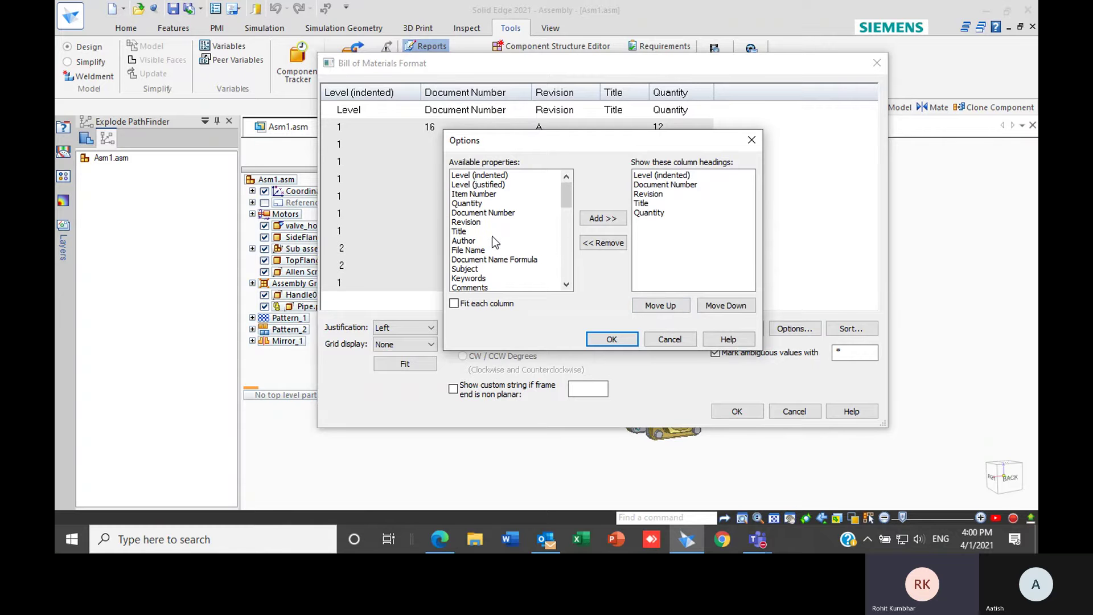
pyautogui.click(472, 204)
pyautogui.click(605, 218)
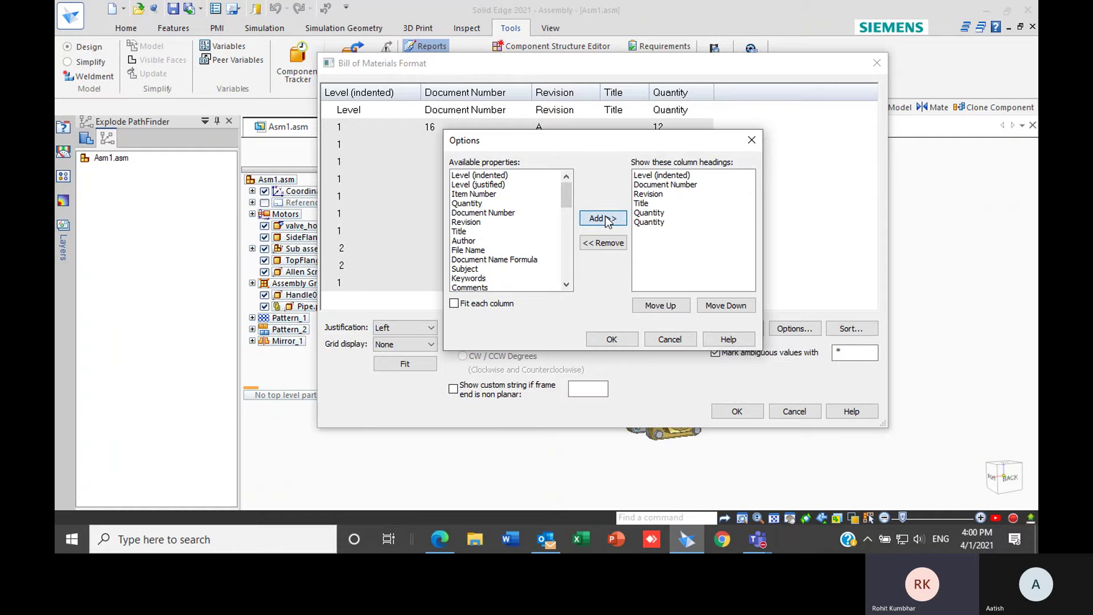
pyautogui.click(654, 223)
pyautogui.click(624, 240)
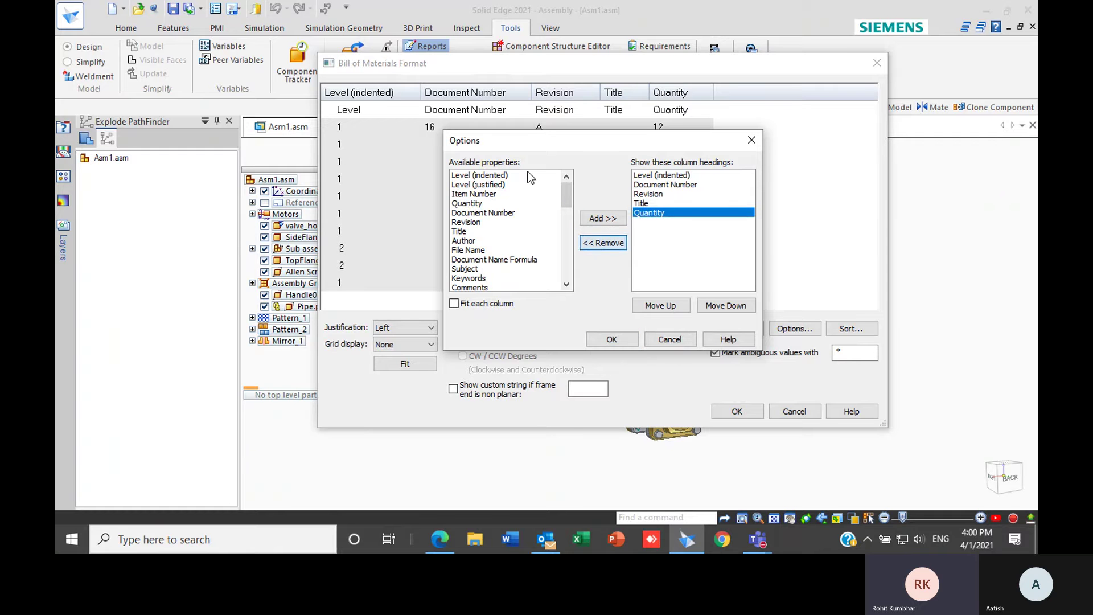
# - Add the Material property as a column in the bill of materials format
pyautogui.click(567, 283)
pyautogui.click(567, 284)
pyautogui.click(567, 284)
pyautogui.click(567, 284)
pyautogui.click(567, 284)
pyautogui.click(567, 284)
pyautogui.click(568, 284)
pyautogui.click(567, 284)
pyautogui.scroll(-3, 528, 215)
pyautogui.scroll(-1, 528, 215)
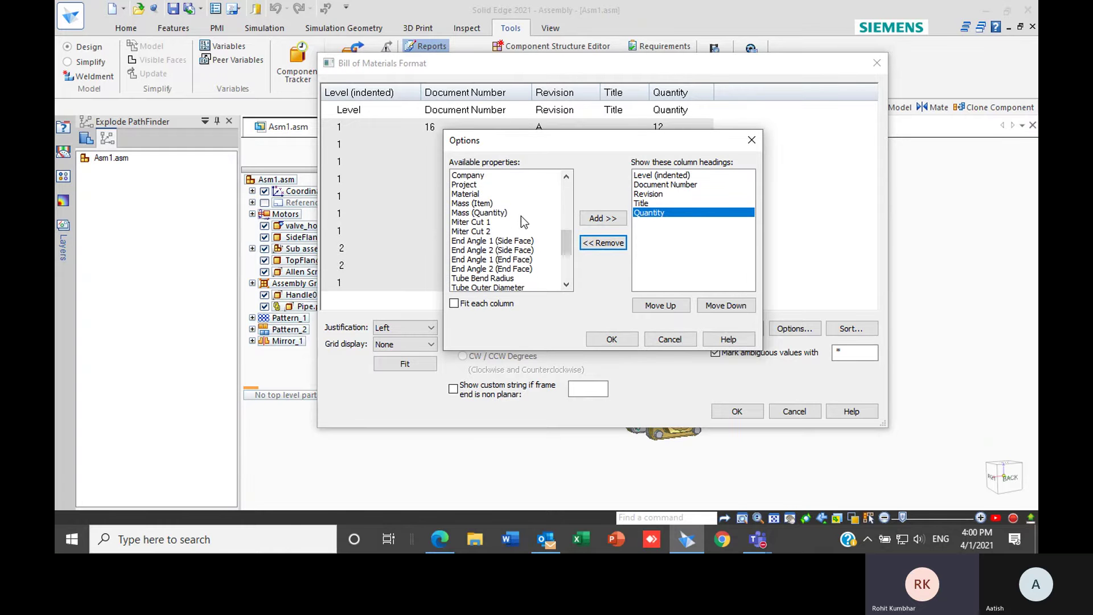
pyautogui.click(466, 194)
pyautogui.click(602, 220)
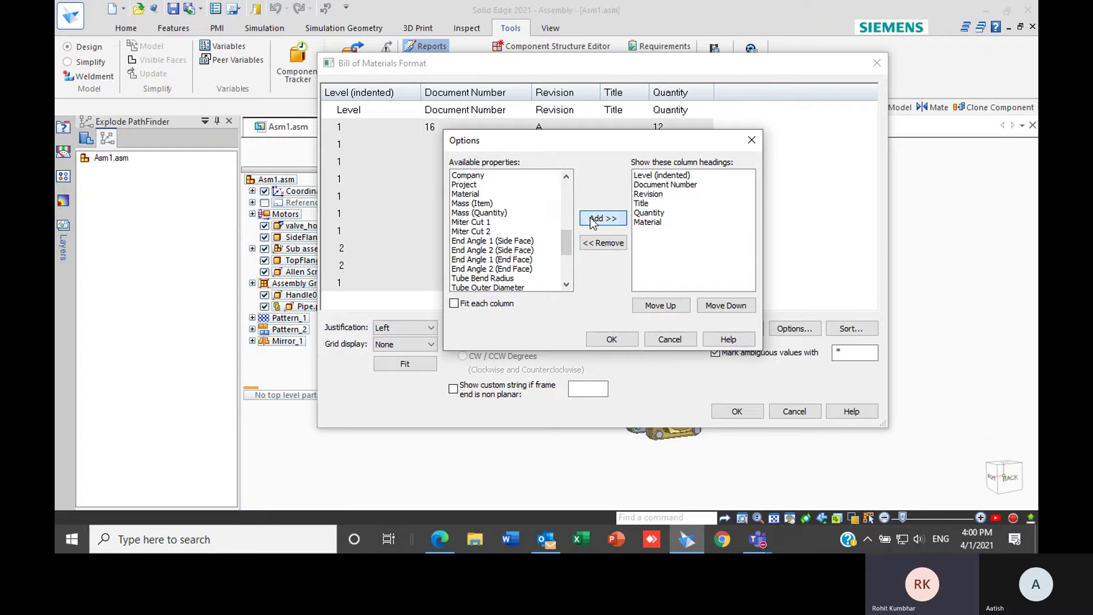
# - Add the Density property as a column and accept the column selection
pyautogui.moveTo(540, 138)
pyautogui.mouseDown()
pyautogui.moveTo(630, 172)
pyautogui.moveTo(543, 146)
pyautogui.mouseUp()
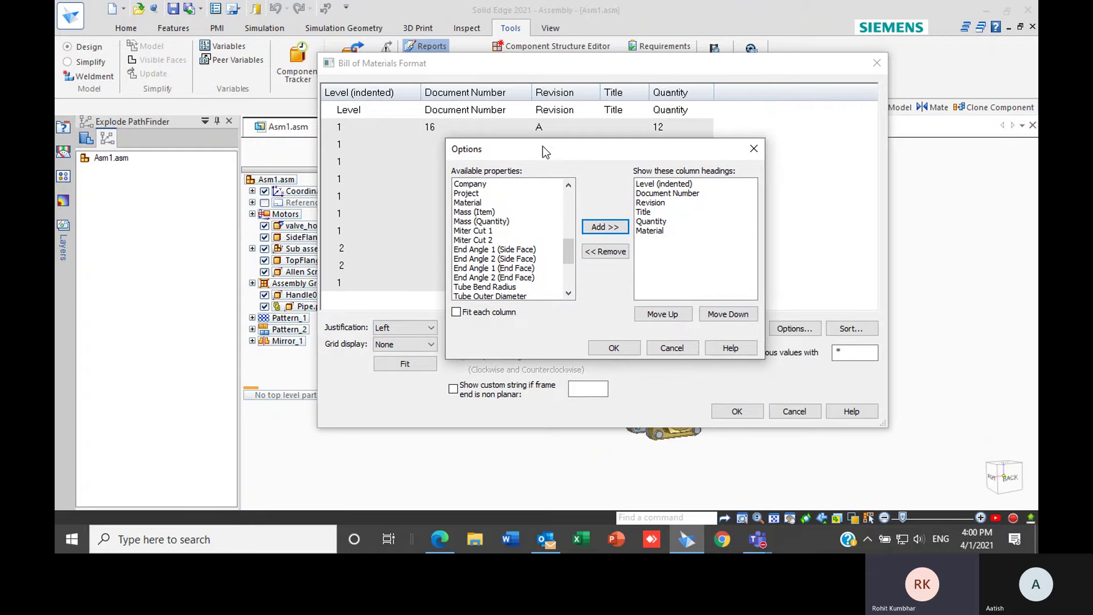
pyautogui.click(569, 293)
pyautogui.click(569, 293)
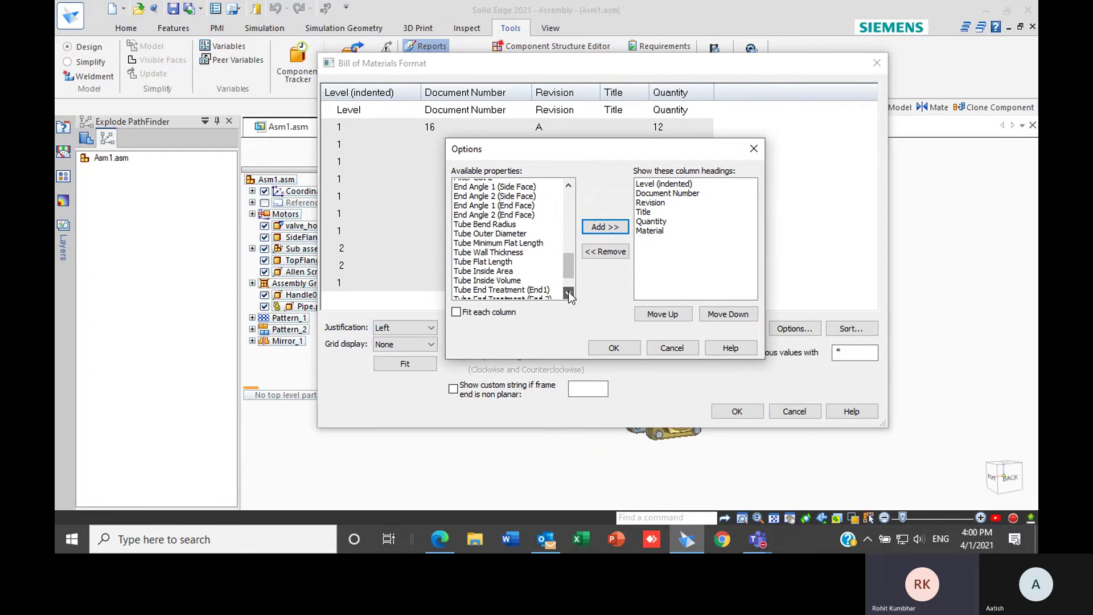
pyautogui.scroll(-1, 513, 276)
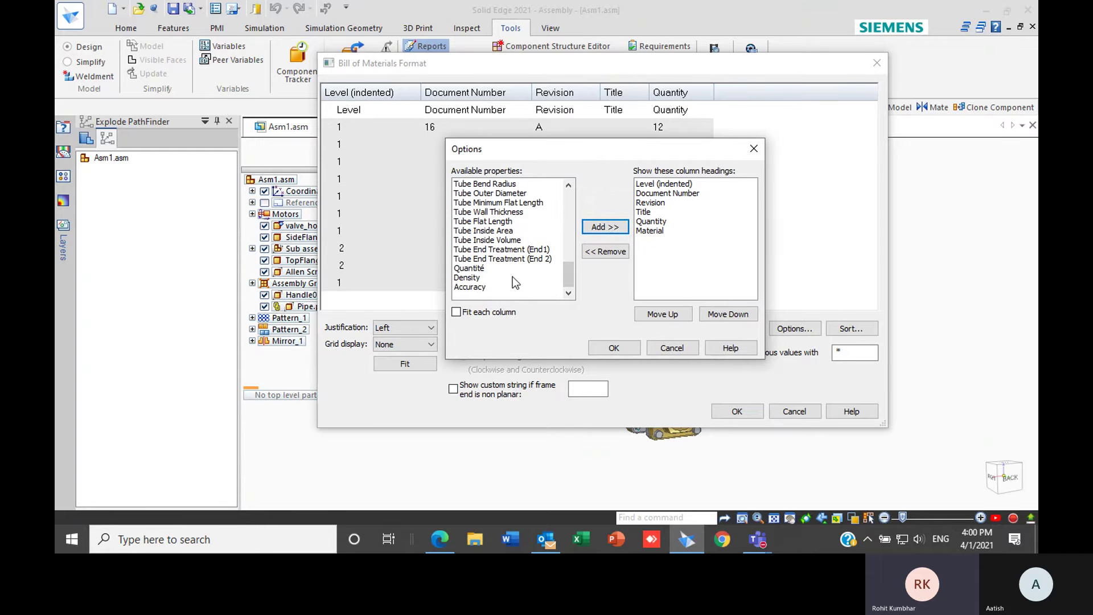
pyautogui.click(467, 278)
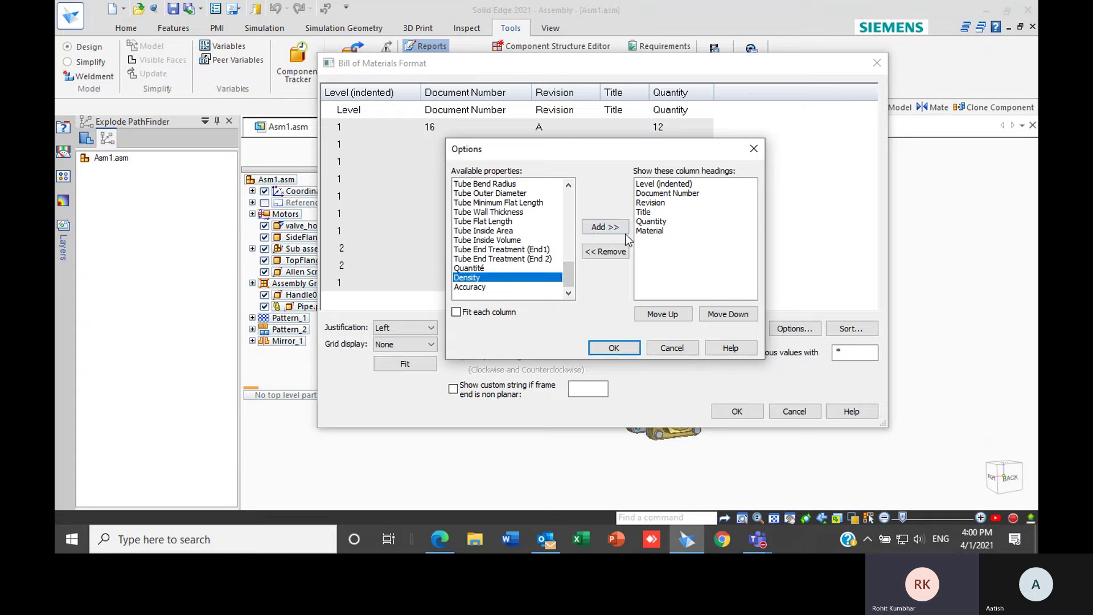
pyautogui.click(609, 228)
pyautogui.click(521, 286)
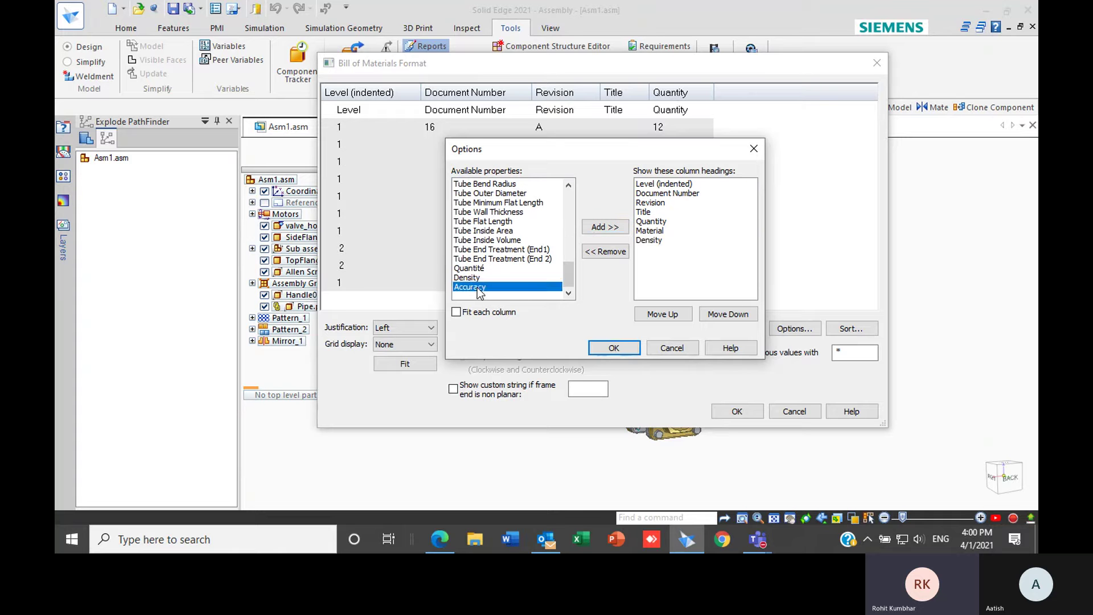
pyautogui.click(614, 348)
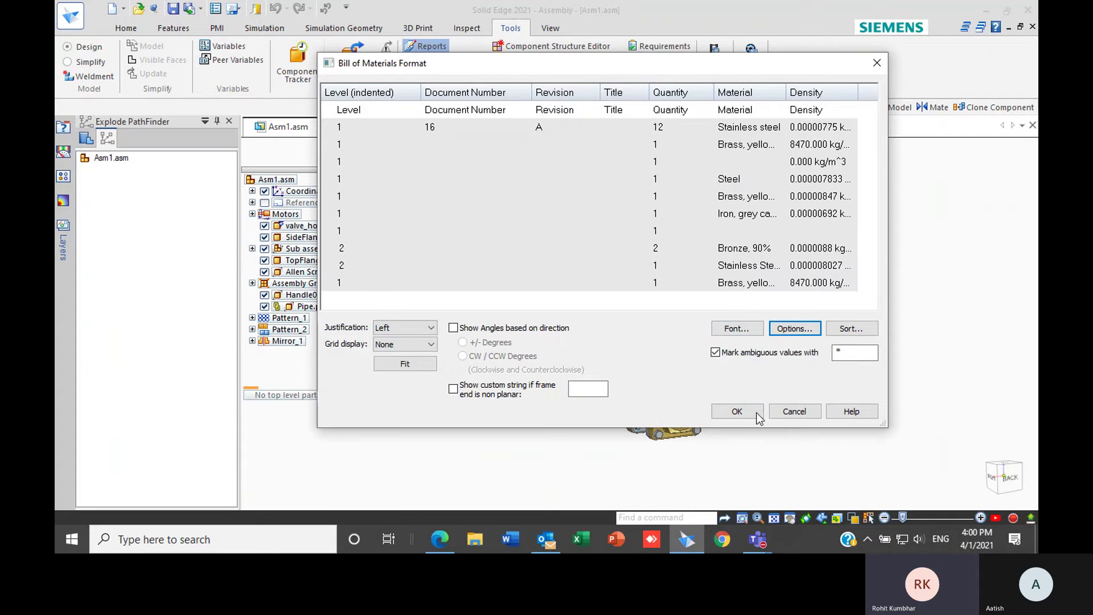
# - Generate the bill of materials for Asm1.asm, enlarge the report window and widen the Material column to show full material names
pyautogui.click(737, 414)
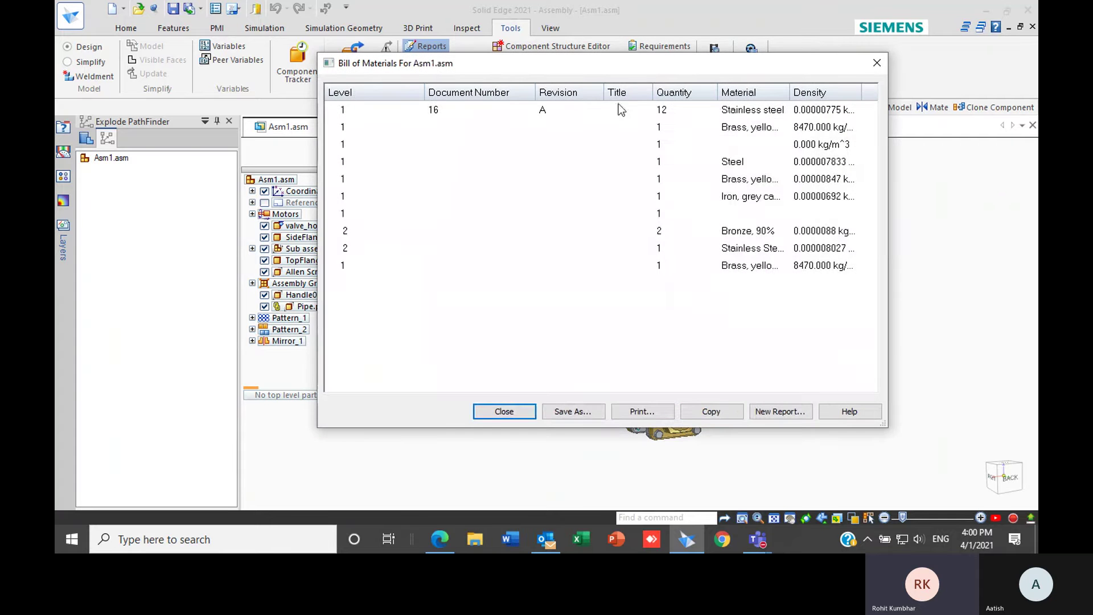
pyautogui.moveTo(650, 64); pyautogui.dragTo(573, 60)
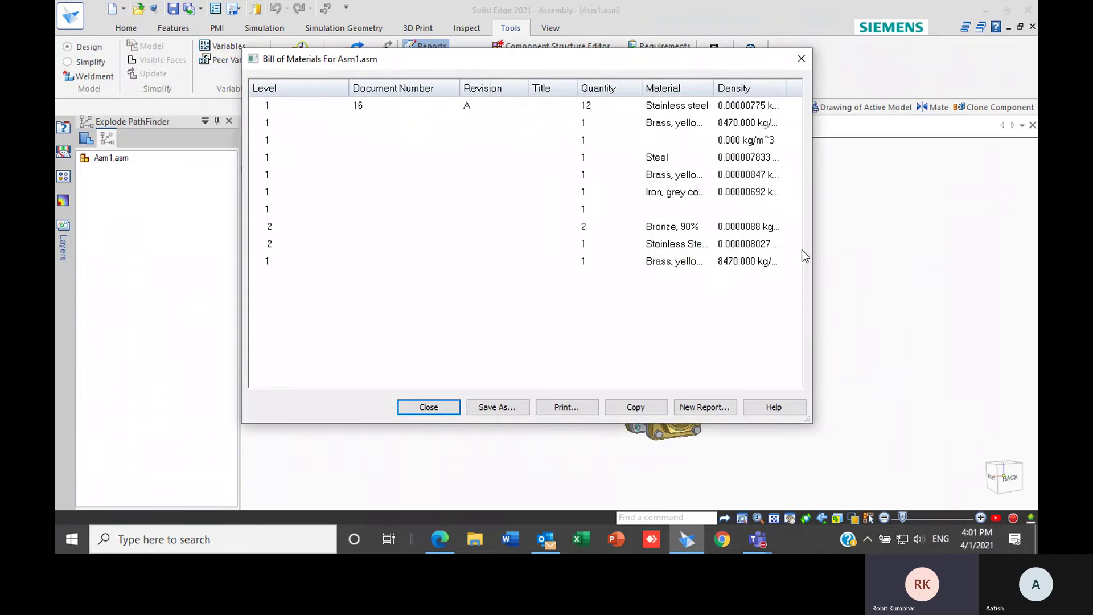
pyautogui.moveTo(811, 422); pyautogui.dragTo(961, 453)
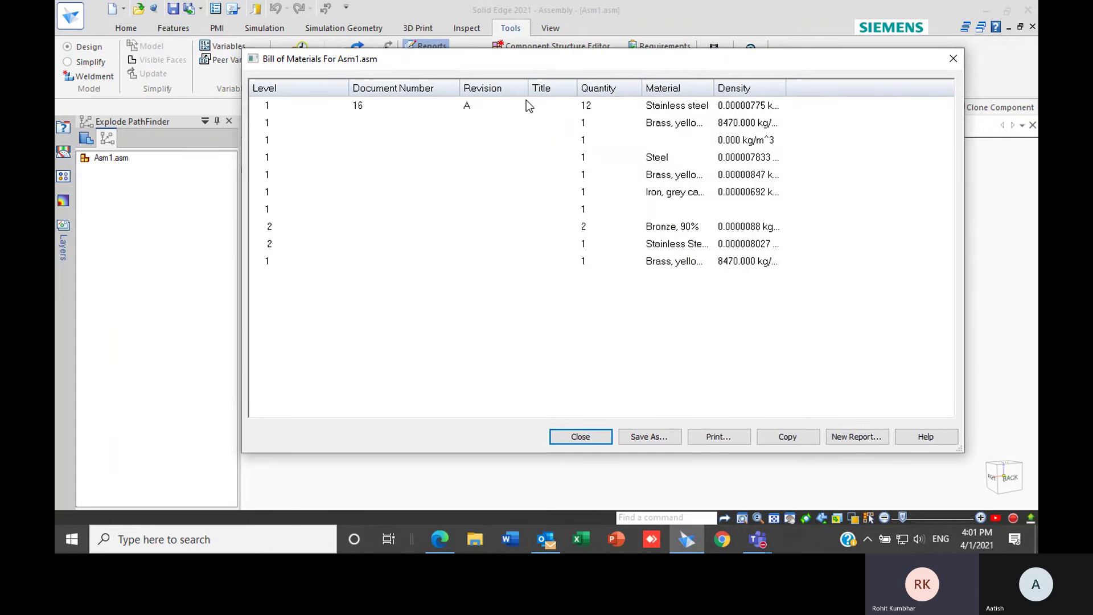
pyautogui.moveTo(716, 82); pyautogui.dragTo(767, 82)
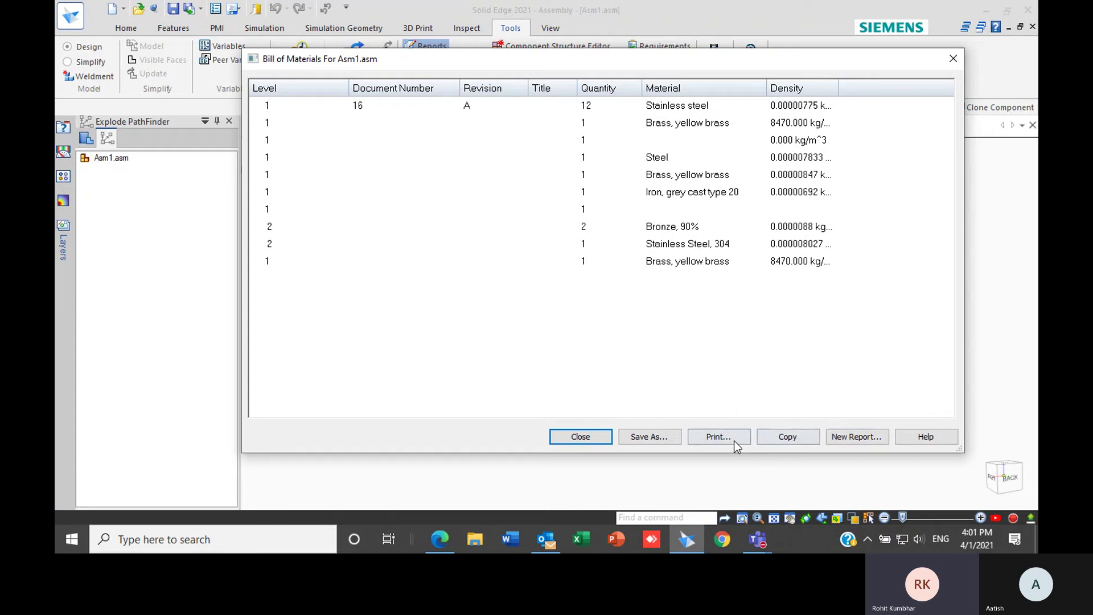
# - Start a new bill of materials report and add the File Name property to its column headings
pyautogui.click(856, 437)
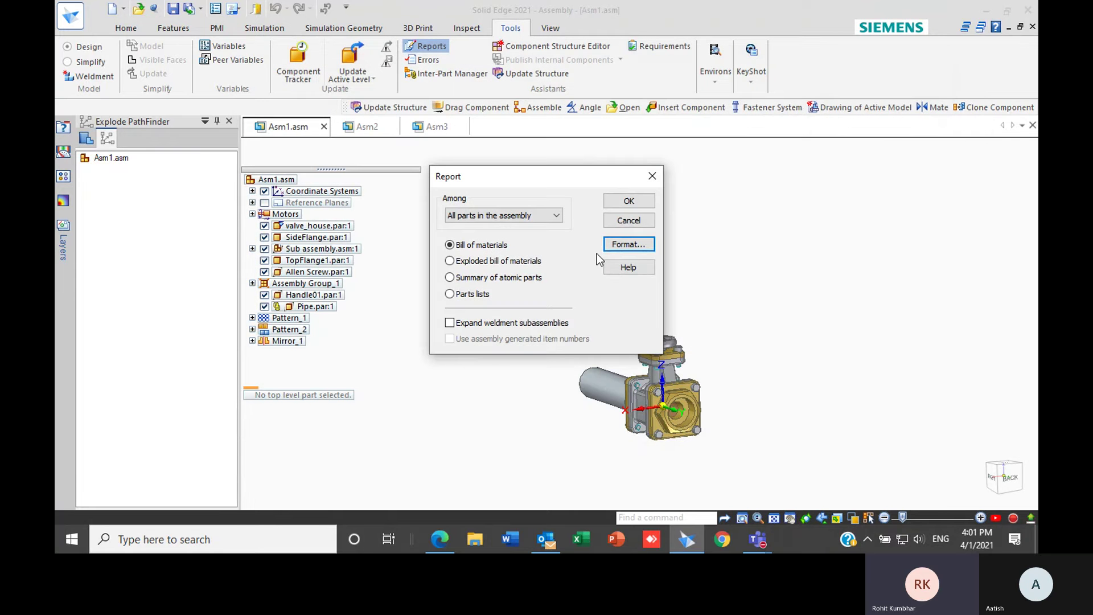
pyautogui.click(606, 241)
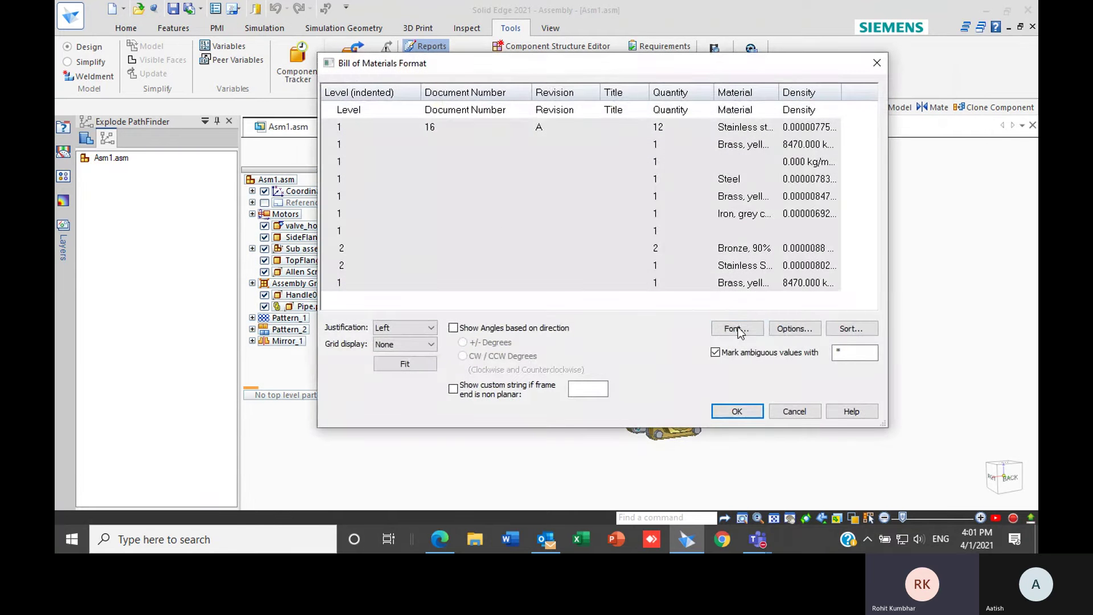
pyautogui.click(794, 329)
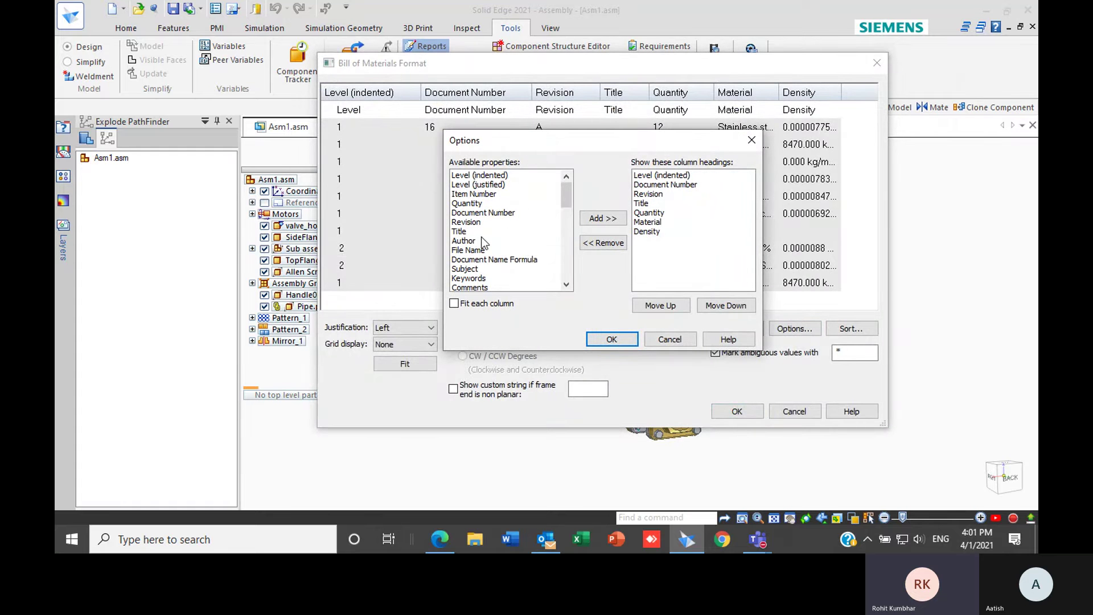
pyautogui.click(467, 251)
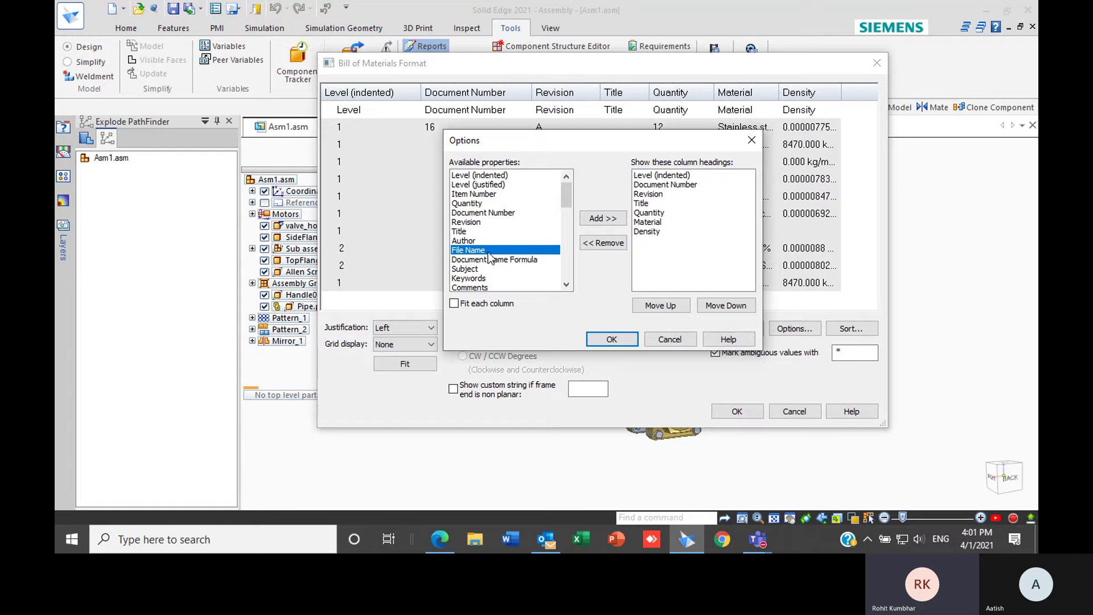
pyautogui.click(611, 340)
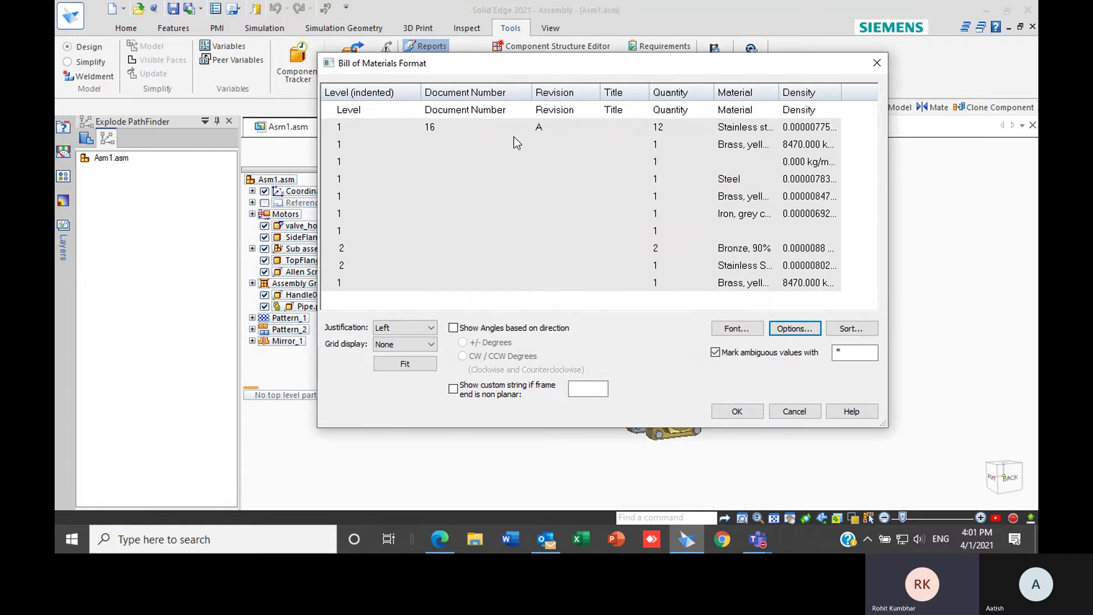
pyautogui.click(795, 329)
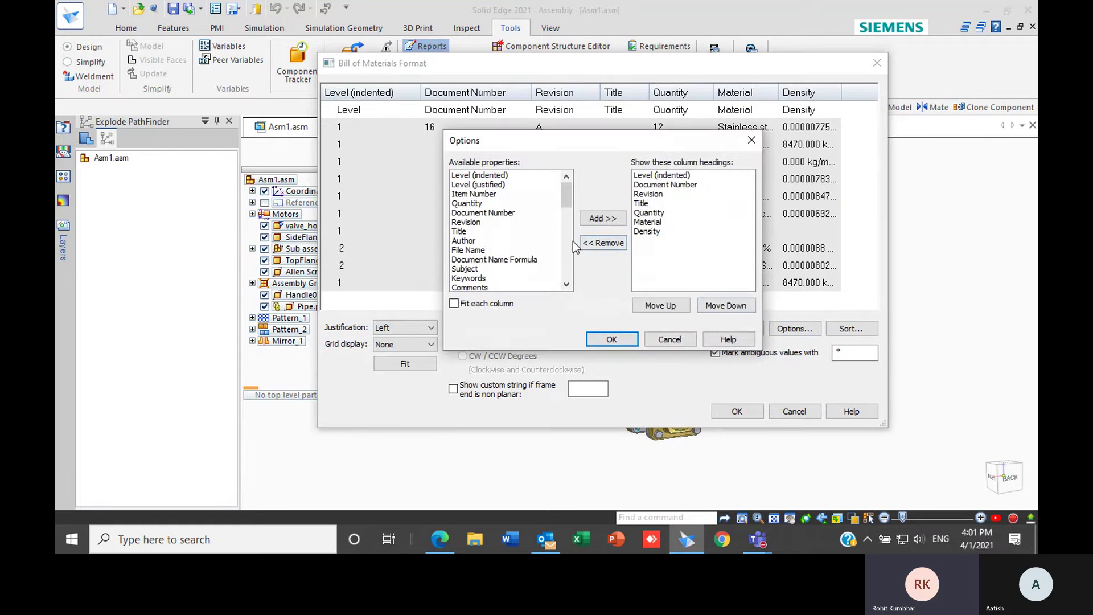
pyautogui.click(477, 251)
pyautogui.click(604, 219)
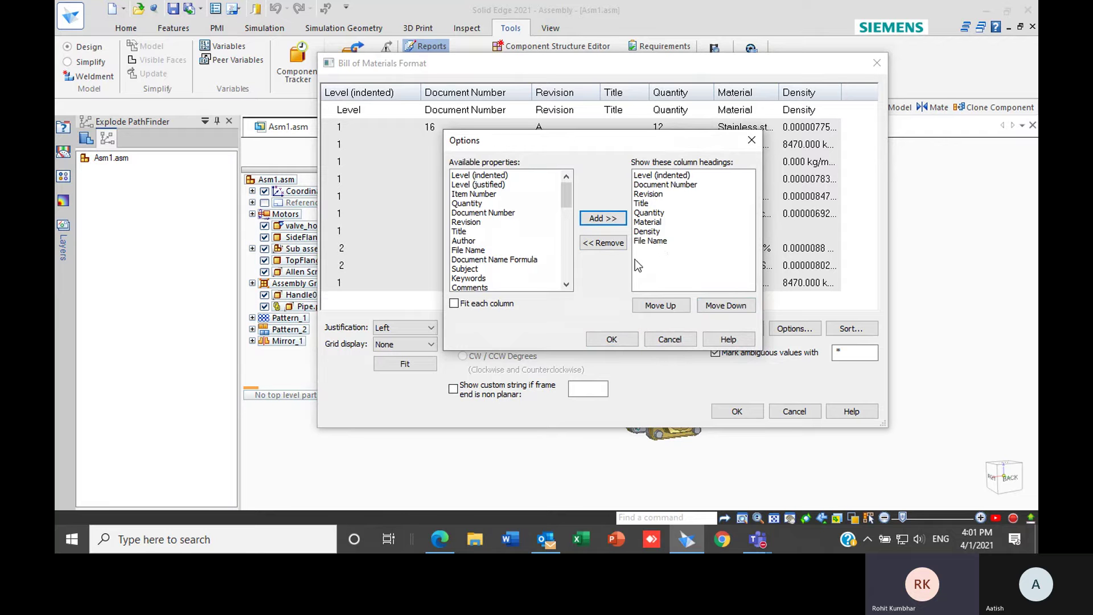
# - Move the File Name column up to directly after Level (indented) and accept the column order
pyautogui.click(656, 241)
pyautogui.click(663, 305)
pyautogui.click(663, 305)
pyautogui.click(663, 305)
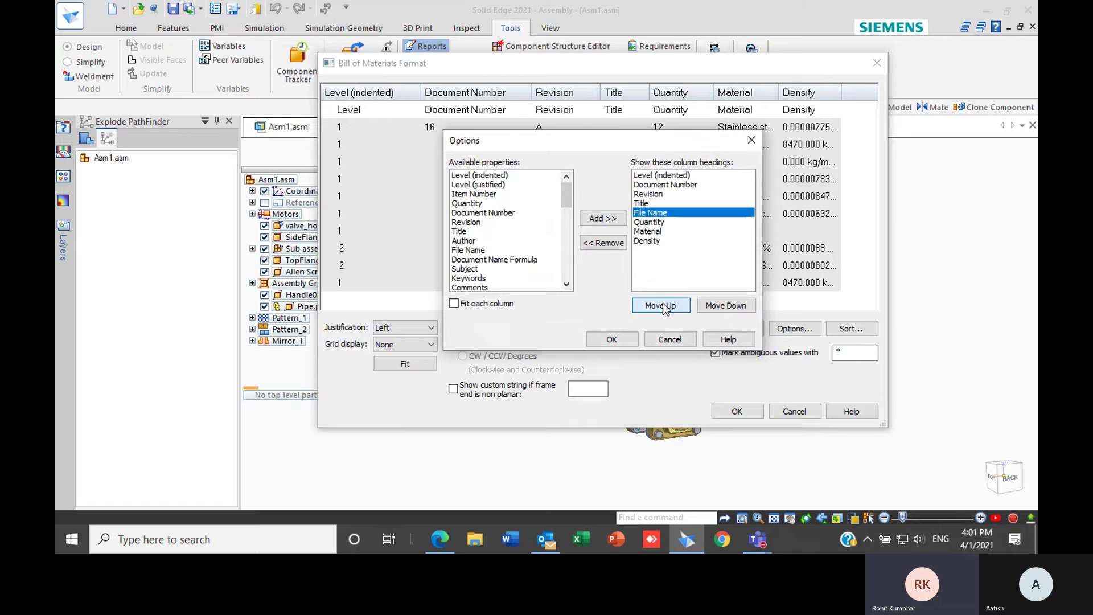
pyautogui.click(663, 305)
pyautogui.click(662, 305)
pyautogui.click(662, 306)
pyautogui.click(613, 340)
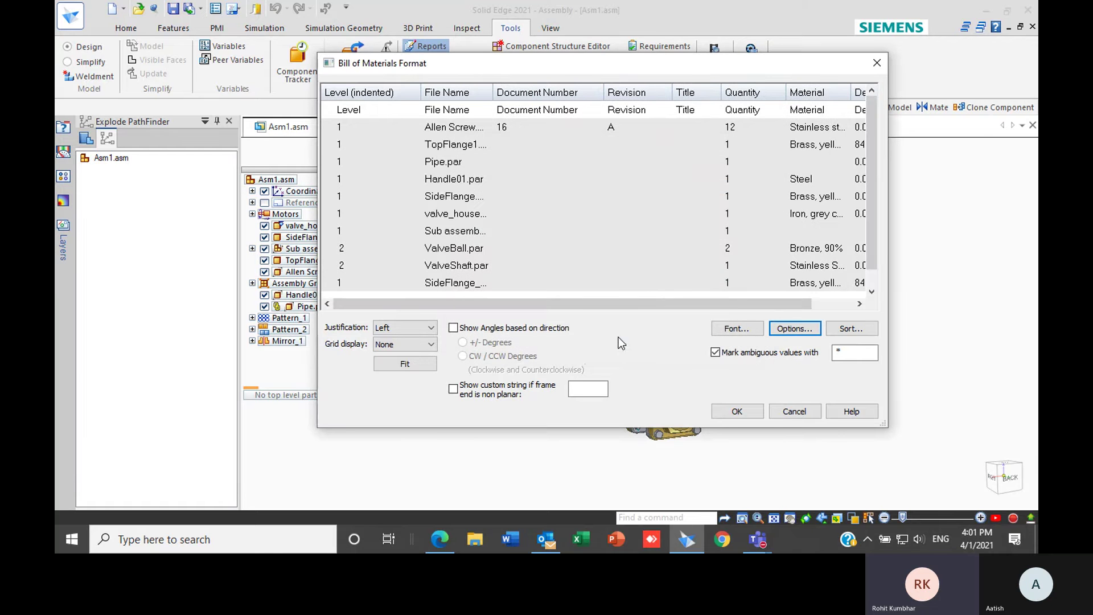
# - Generate the updated bill of materials, narrow the Level column and widen File Name to show complete part names
pyautogui.click(736, 411)
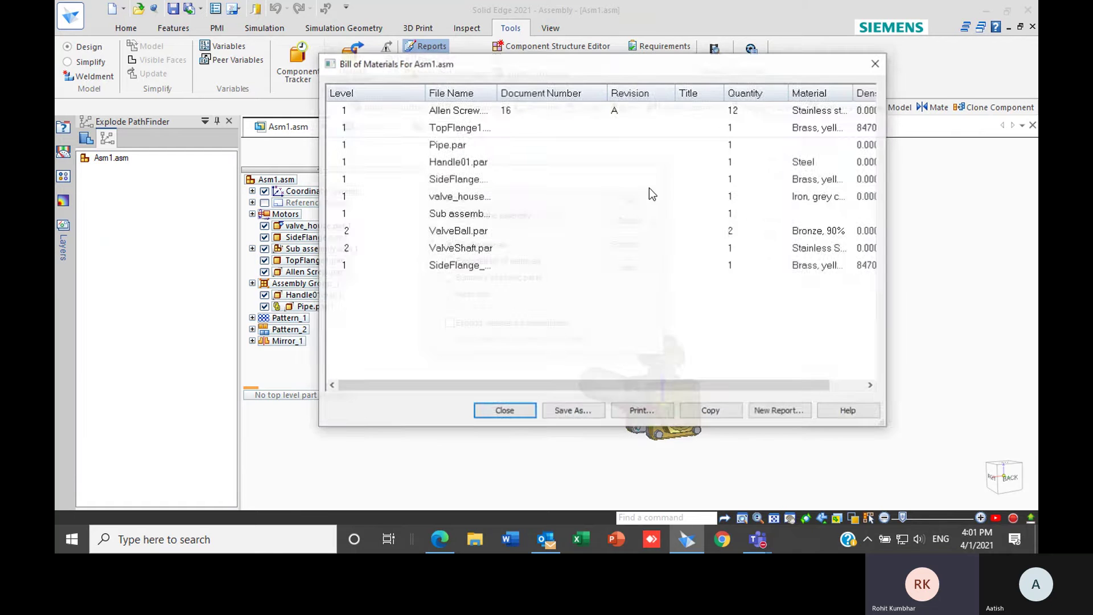
pyautogui.moveTo(424, 92); pyautogui.dragTo(362, 93)
pyautogui.moveTo(435, 92); pyautogui.dragTo(478, 96)
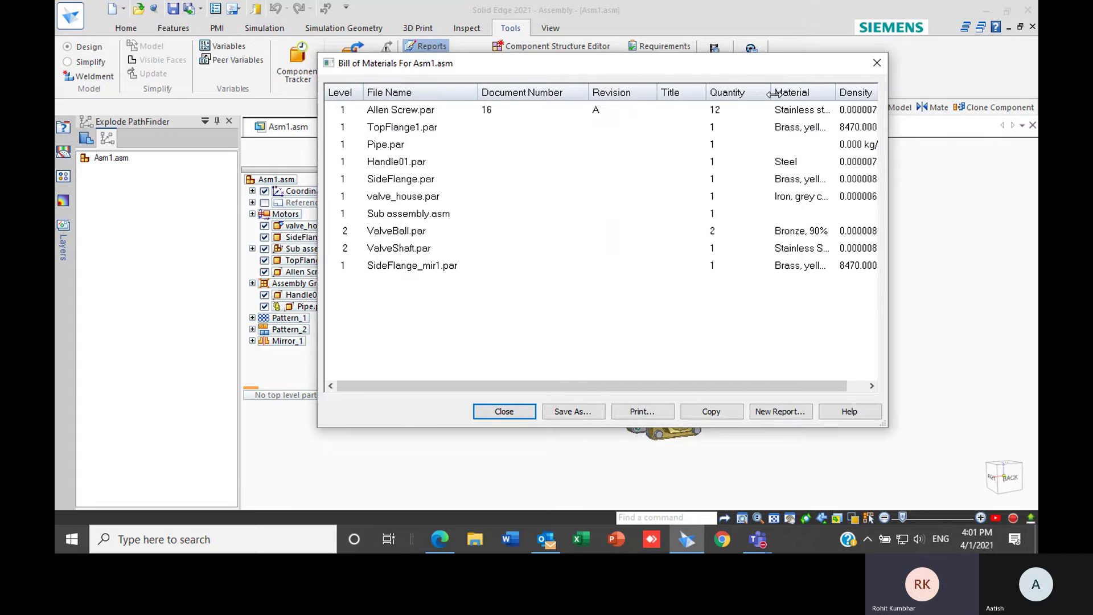
# - Enlarge the report window, widen the Density and Material columns to show their full entries, and narrow the Quantity column
pyautogui.moveTo(774, 66); pyautogui.dragTo(661, 41)
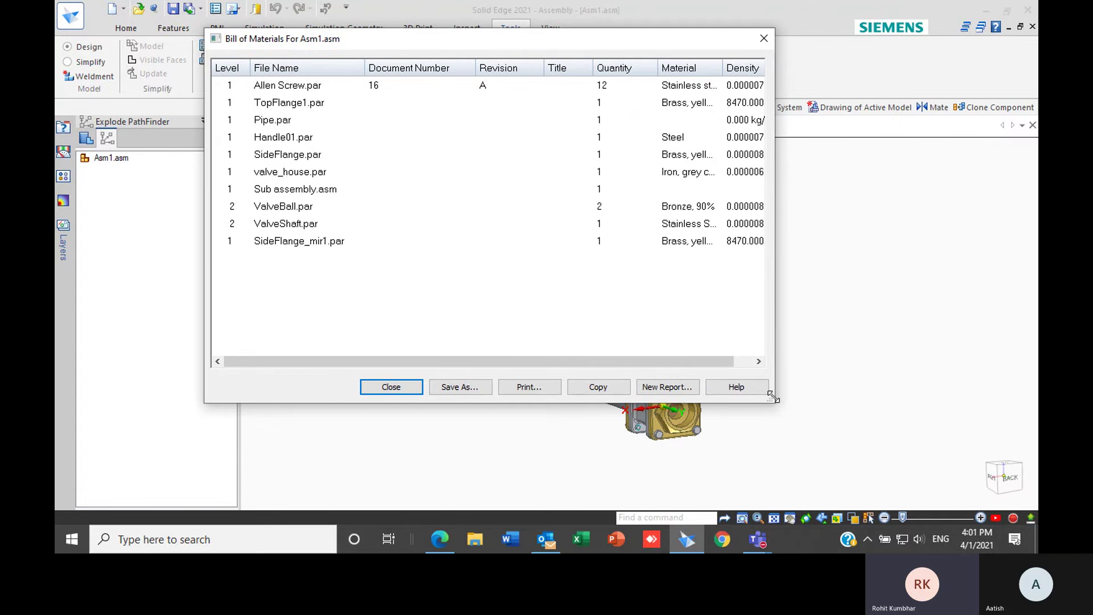
pyautogui.moveTo(771, 400); pyautogui.dragTo(915, 456)
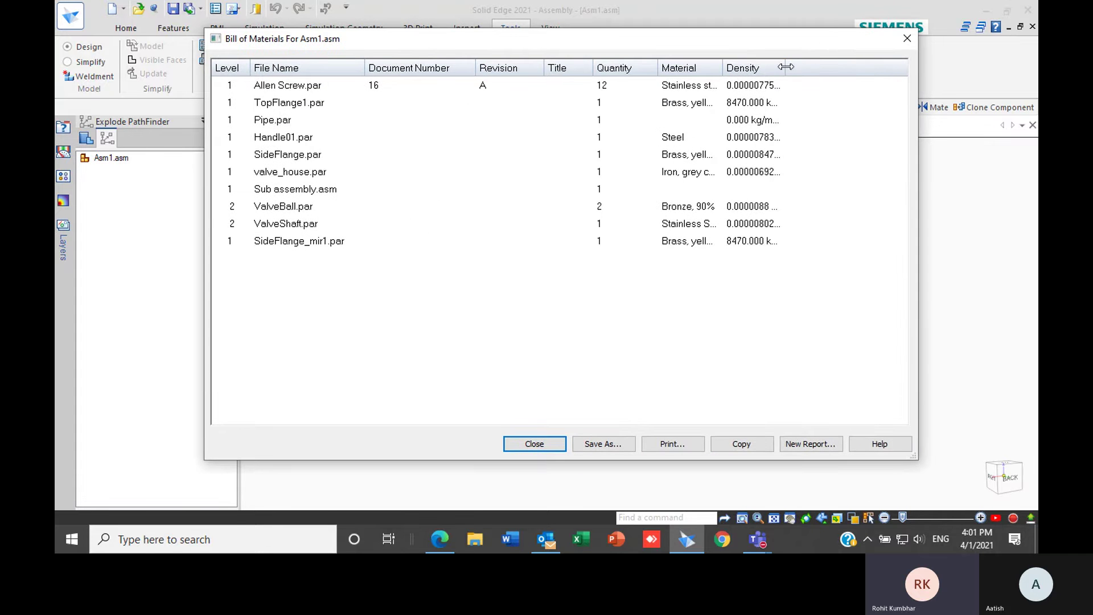
pyautogui.moveTo(784, 67); pyautogui.dragTo(848, 69)
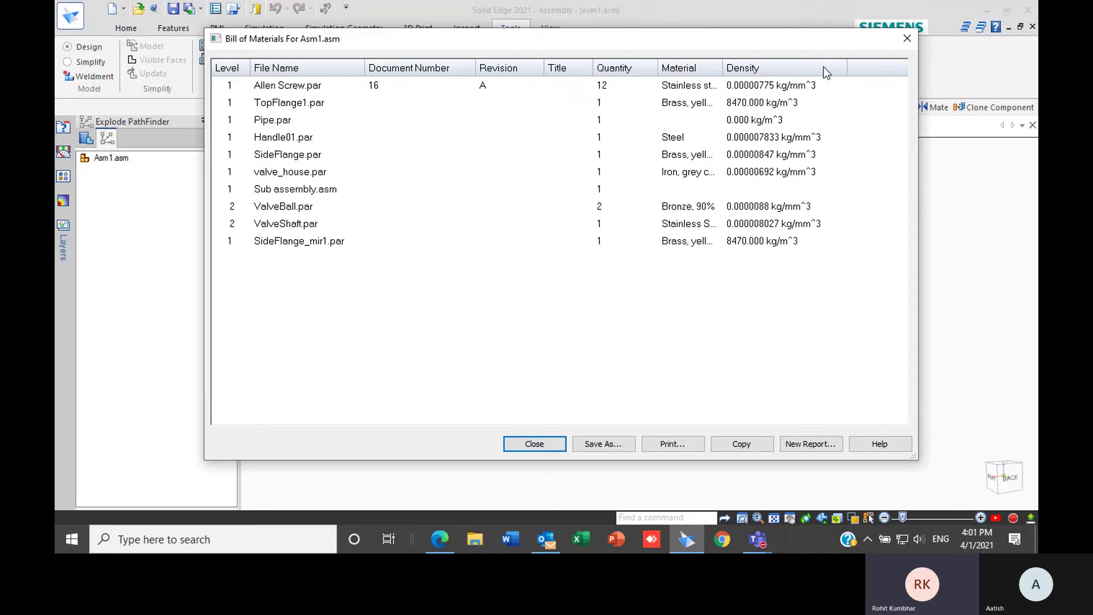
pyautogui.moveTo(723, 68); pyautogui.dragTo(763, 68)
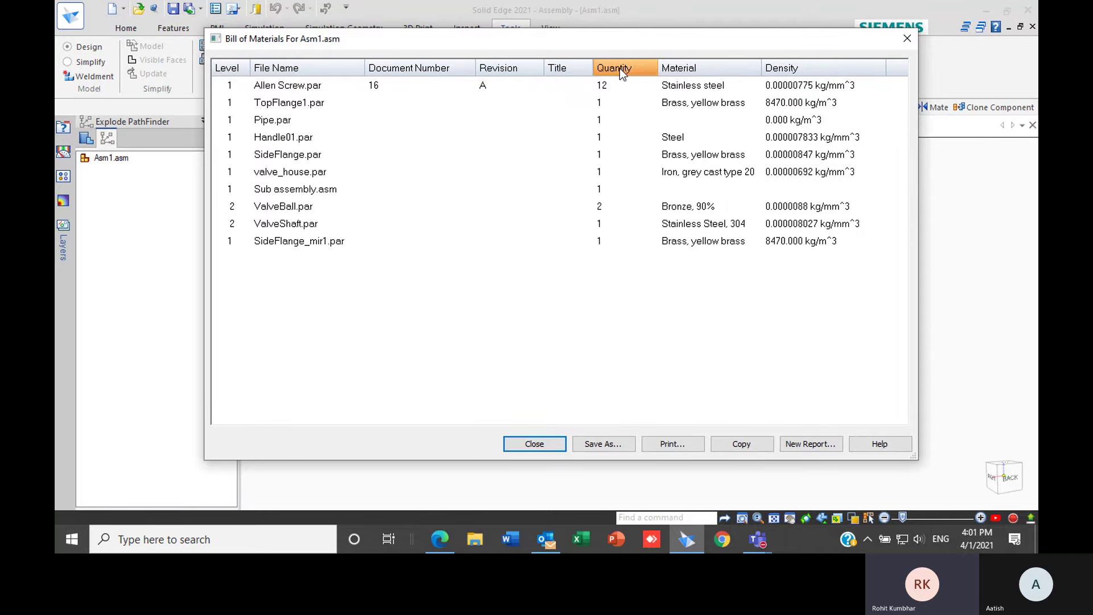
pyautogui.moveTo(658, 64); pyautogui.dragTo(639, 66)
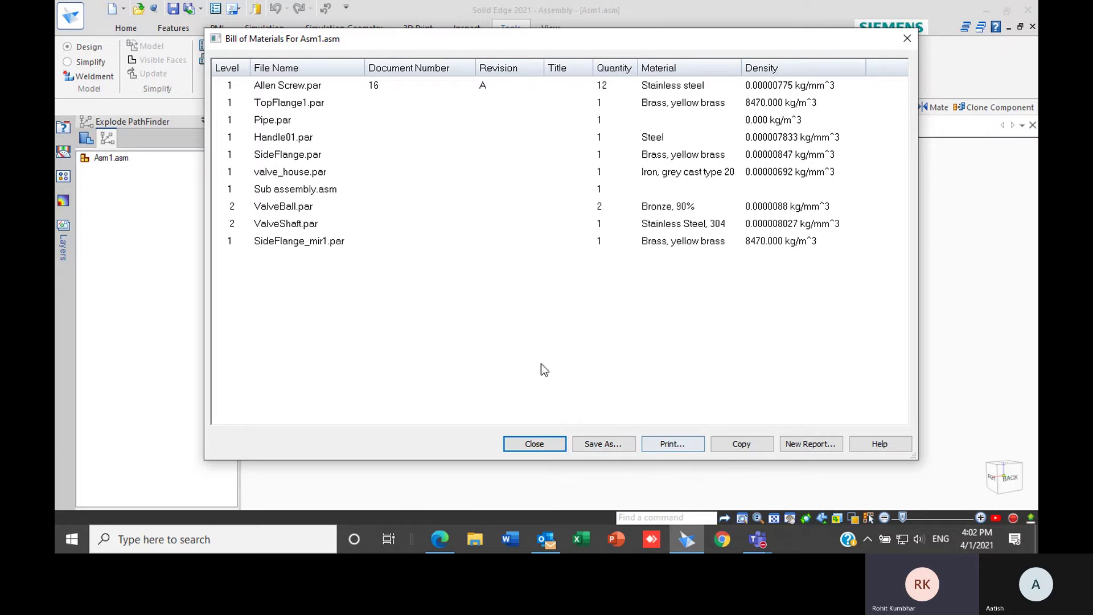
# - Close the bill of materials report and turn the valve assembly to an isometric view
pyautogui.click(534, 443)
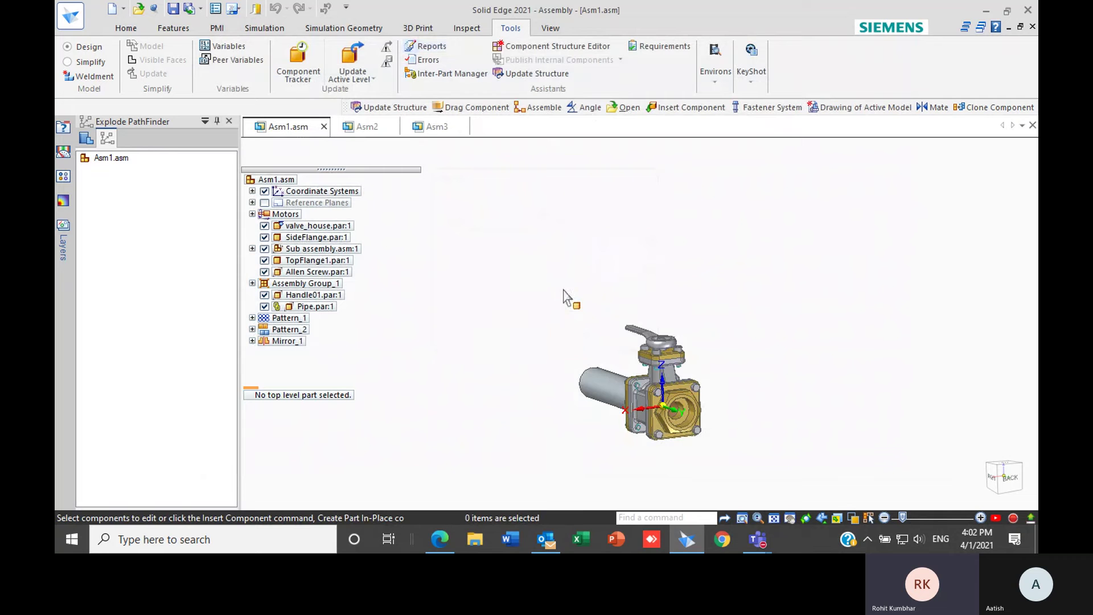
pyautogui.click(989, 500)
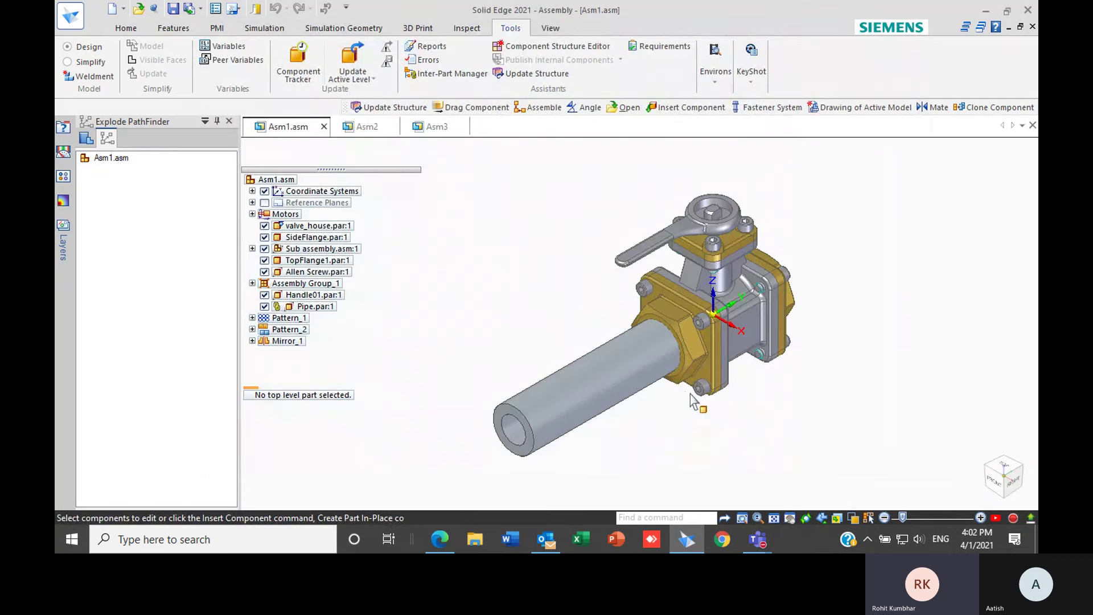
pyautogui.click(125, 27)
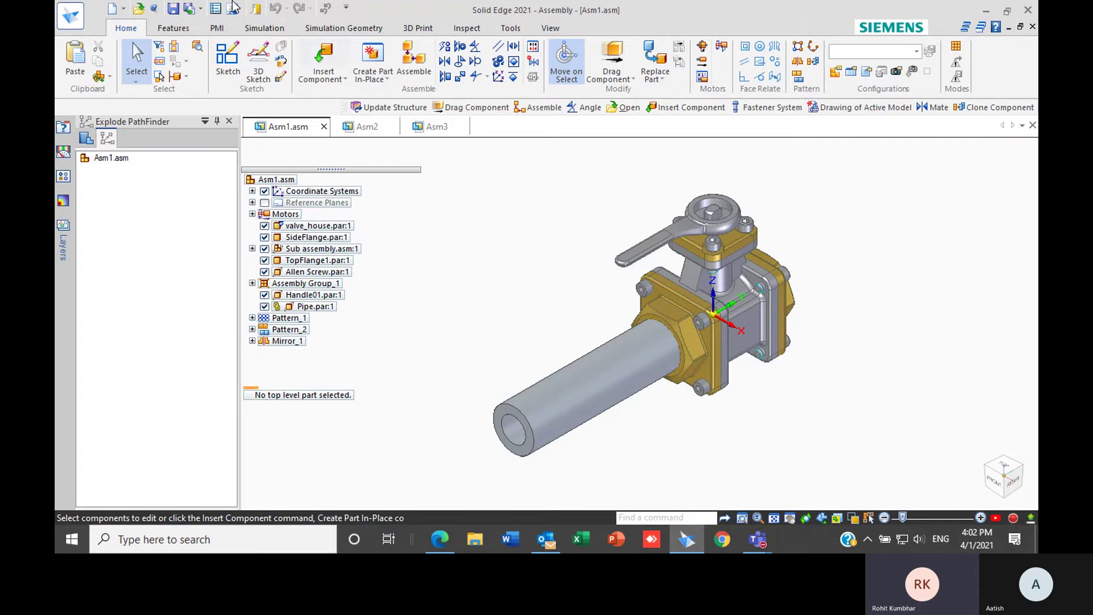
# - Examine the file formats offered for saving the assembly as a translated document, and leave without saving
pyautogui.click(200, 9)
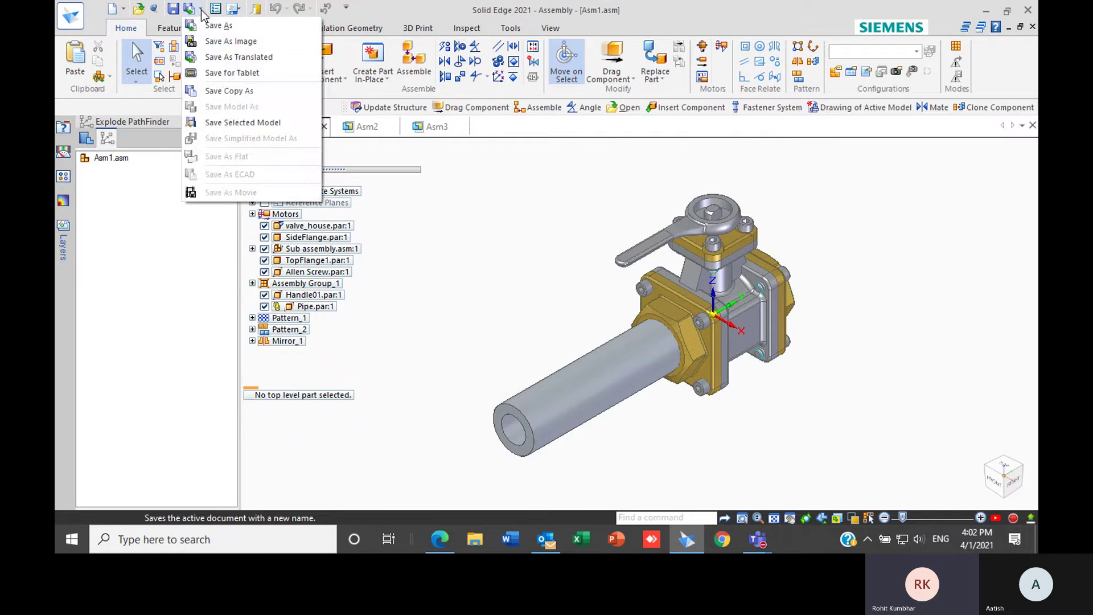
pyautogui.click(225, 58)
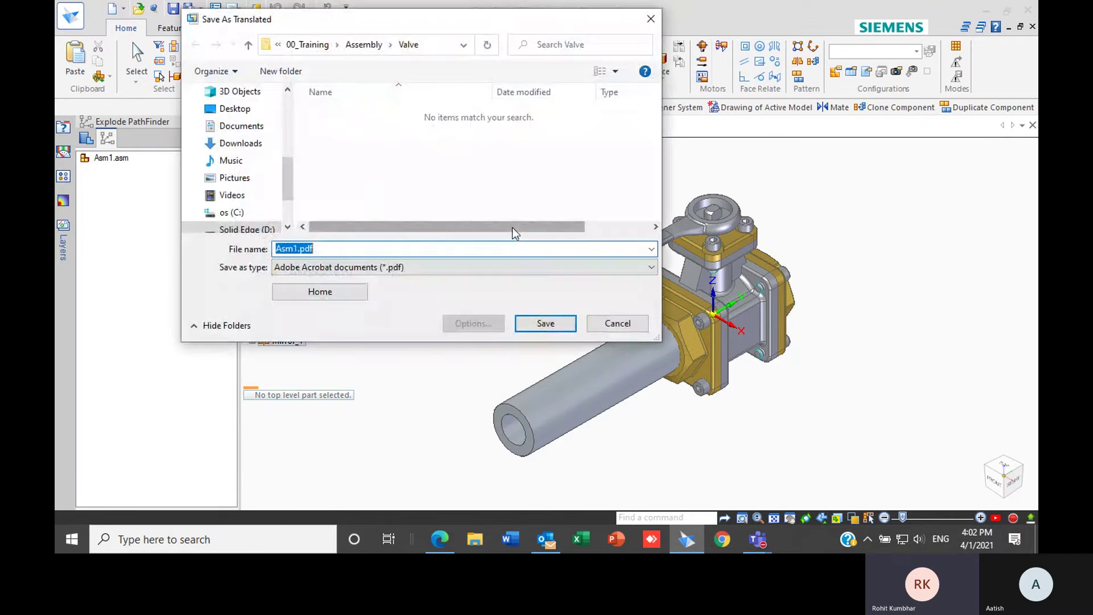
pyautogui.click(489, 270)
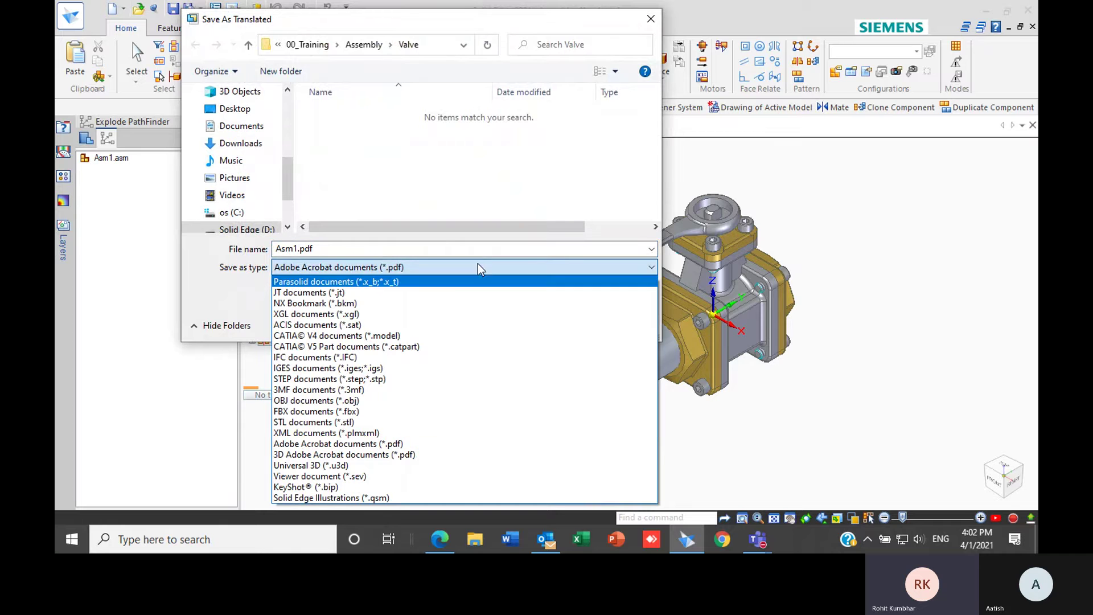
pyautogui.click(531, 22)
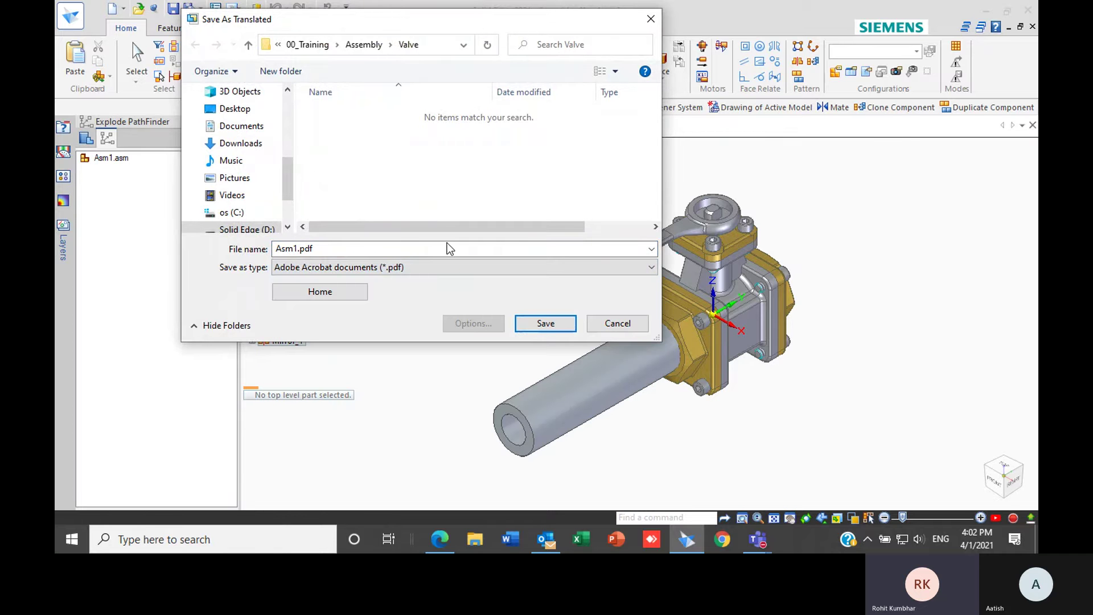
pyautogui.moveTo(493, 22); pyautogui.dragTo(515, 9)
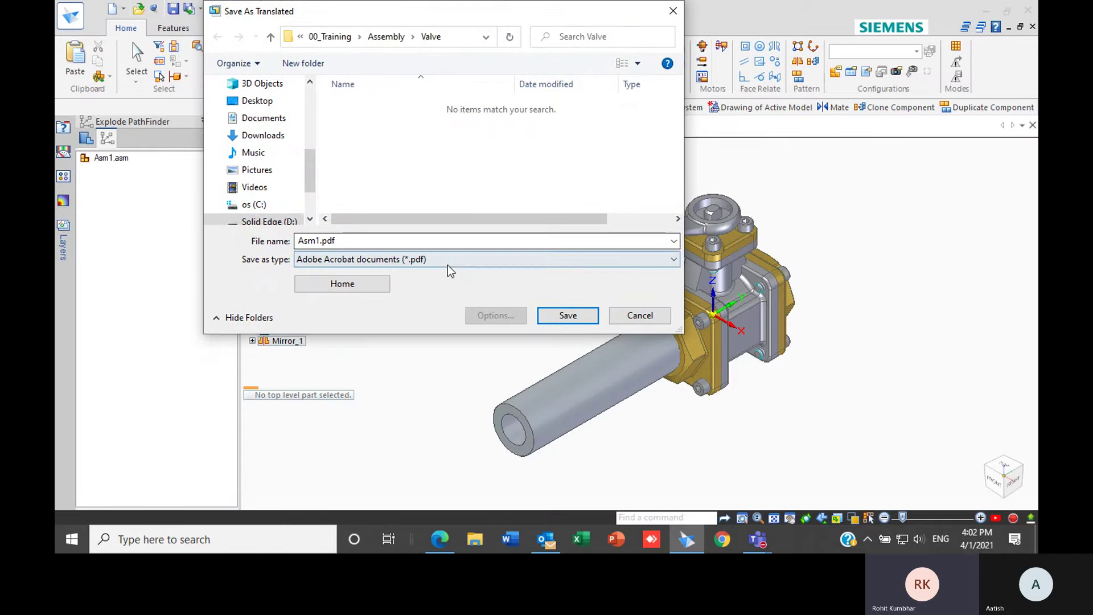
pyautogui.click(448, 264)
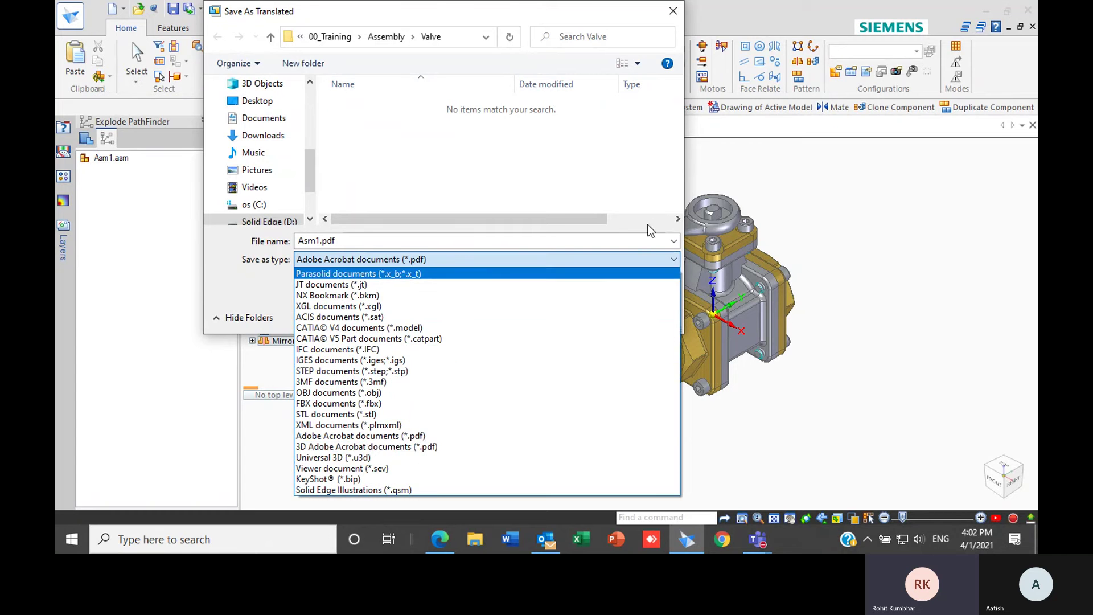
pyautogui.click(651, 259)
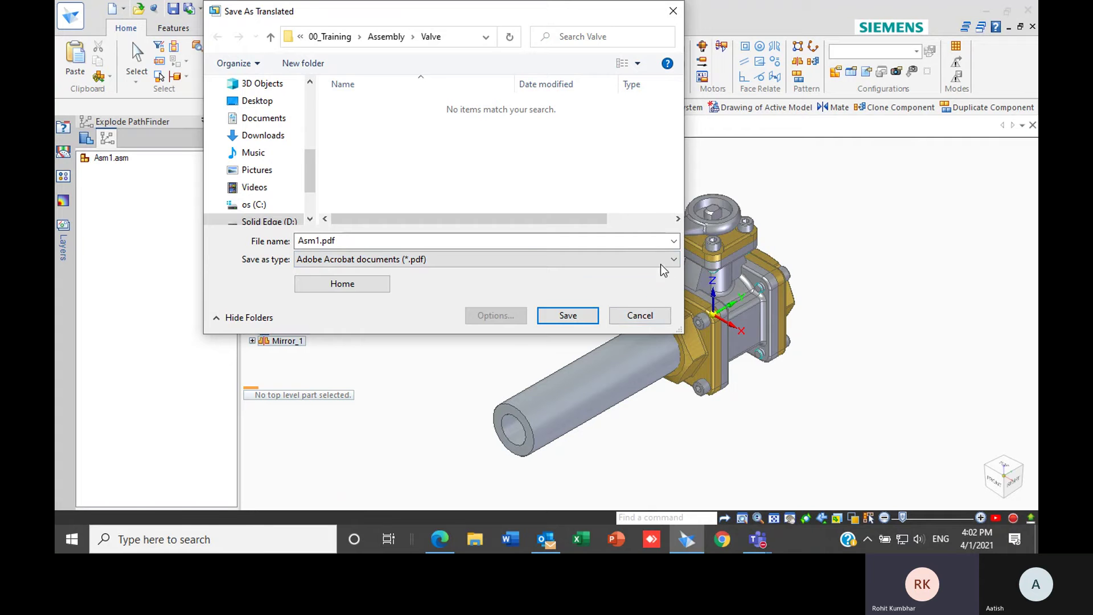
pyautogui.click(641, 316)
pyautogui.hotkey('ctrl', 'r')
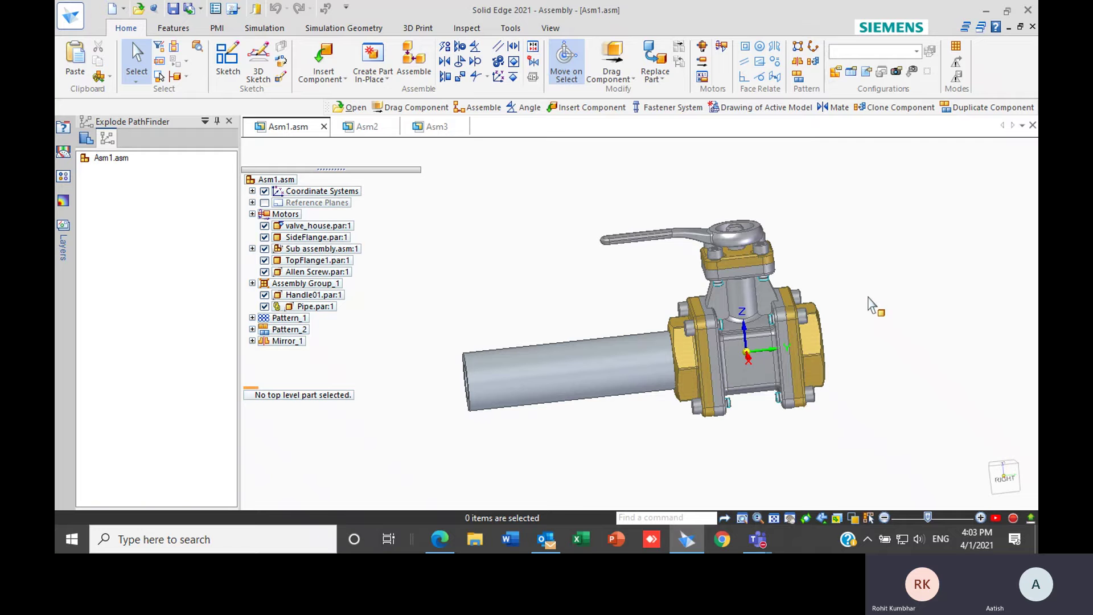
# - Switch to the Teams meeting, mute and unmute the microphone, and return to the assembly in Solid Edge
pyautogui.click(757, 539)
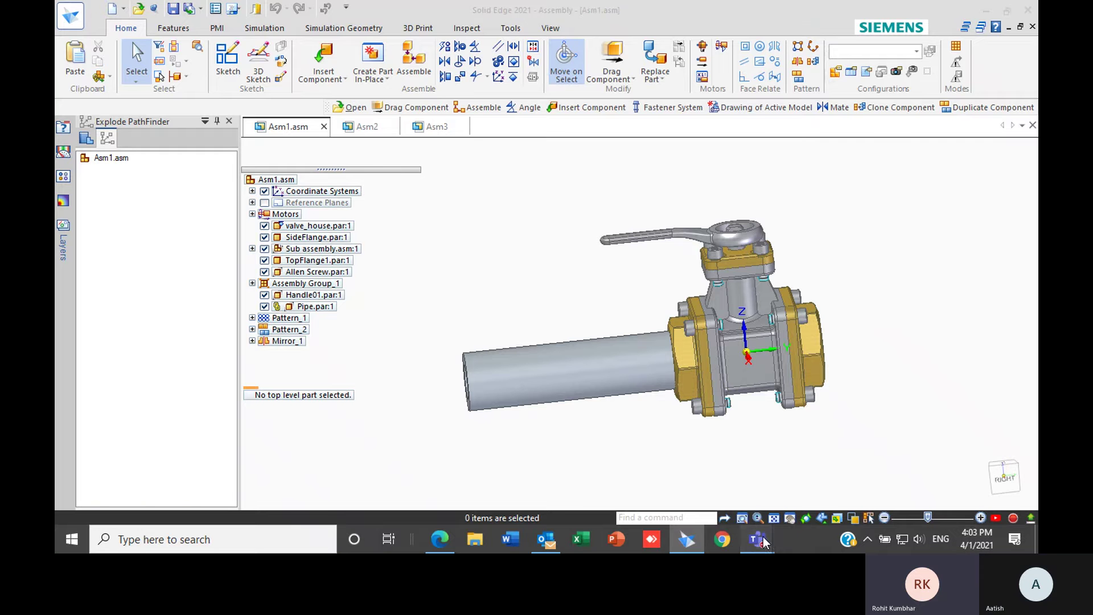
pyautogui.click(740, 459)
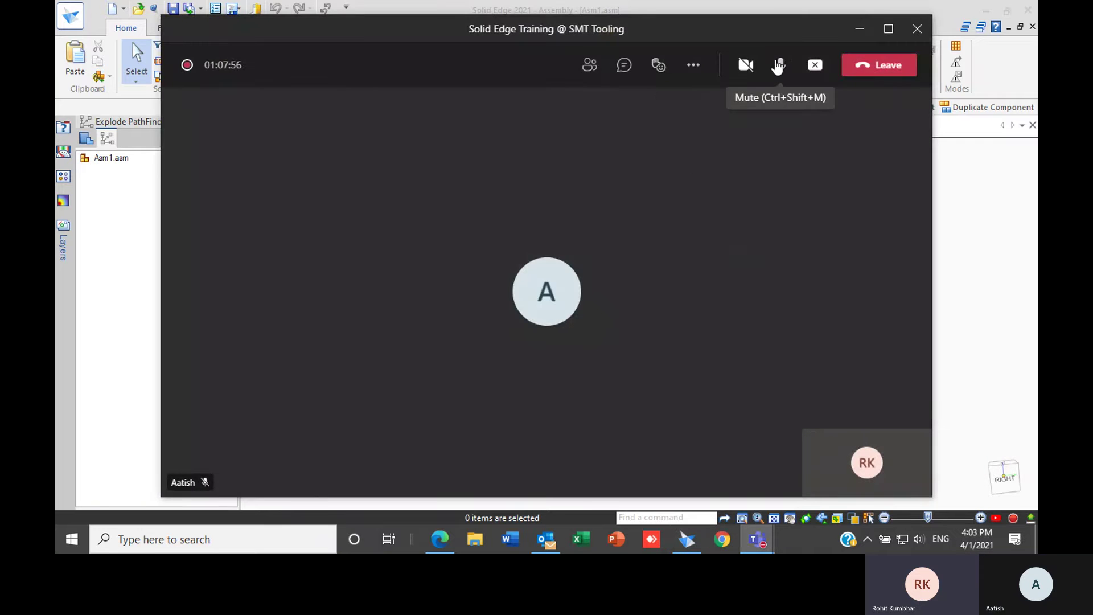
pyautogui.click(781, 66)
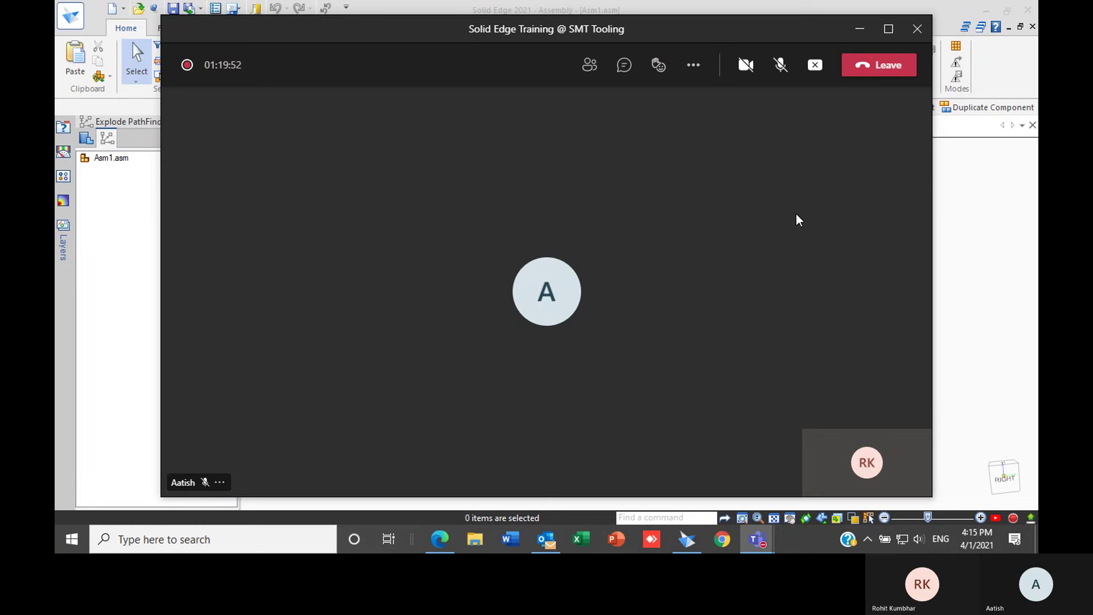
pyautogui.click(781, 64)
pyautogui.click(862, 29)
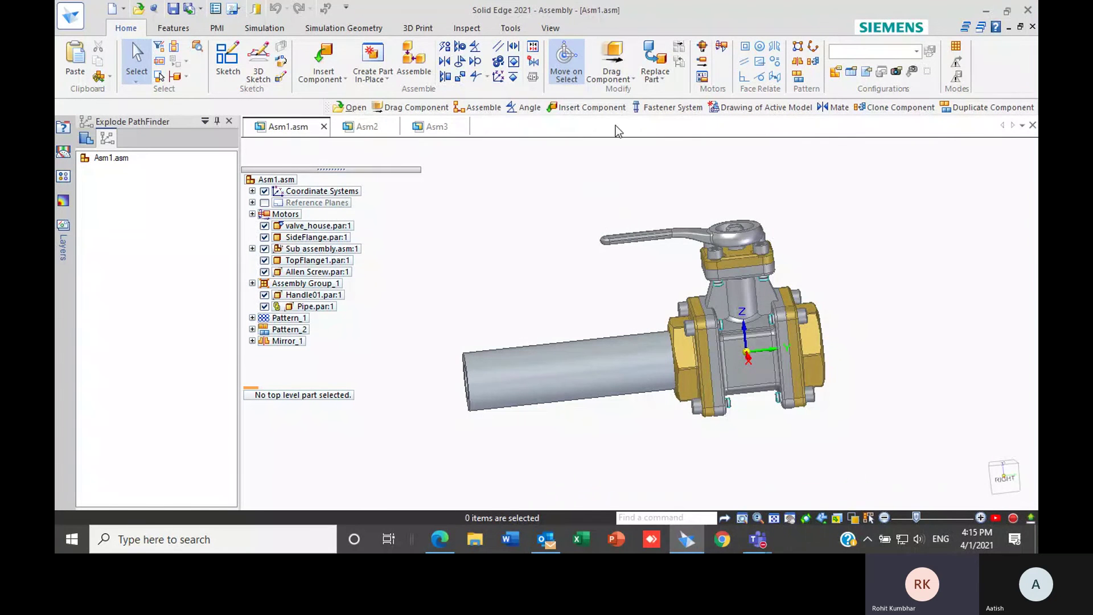
pyautogui.click(623, 78)
pyautogui.click(623, 77)
pyautogui.moveTo(606, 216); pyautogui.dragTo(660, 195, button='middle')
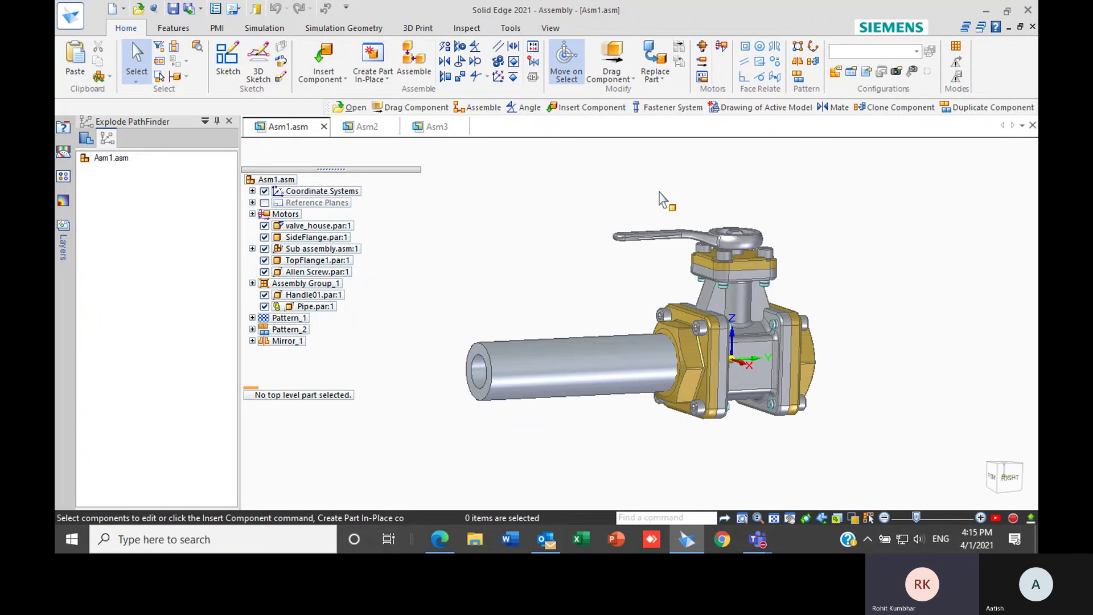
# - Show the Parts Library with the files of the Valve folder
pyautogui.click(64, 130)
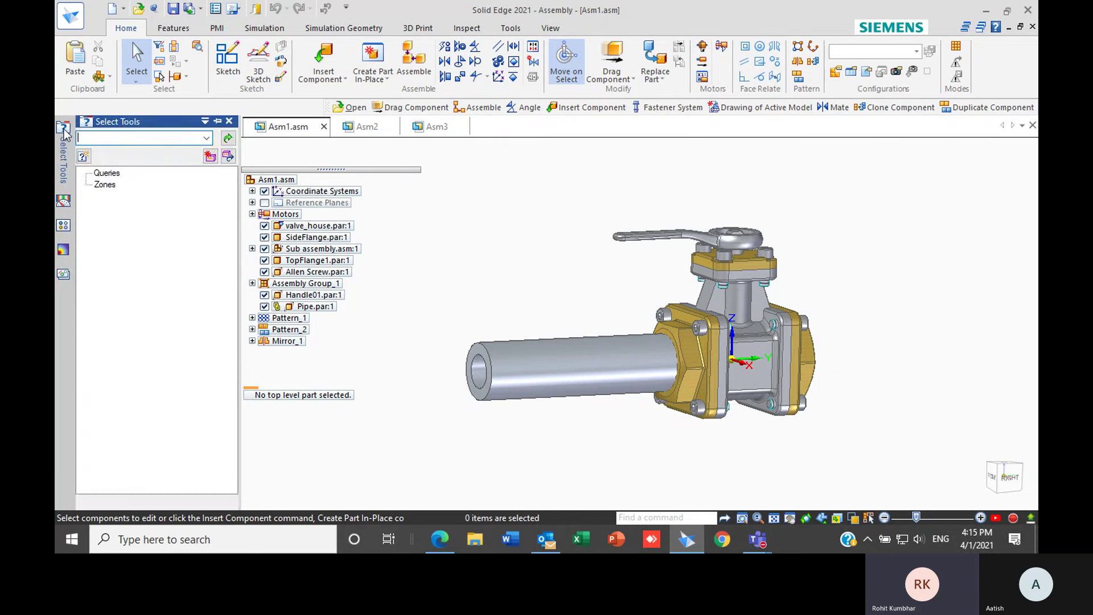
pyautogui.click(64, 129)
pyautogui.click(87, 141)
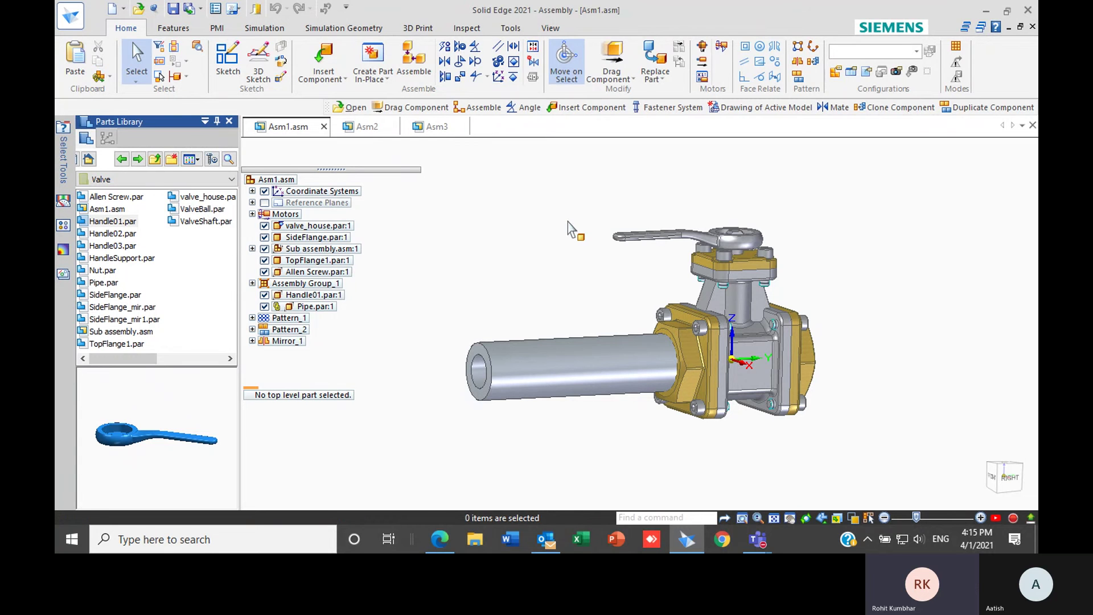
# - Check the Teams meeting window and return to the valve assembly in Solid Edge
pyautogui.moveTo(758, 539)
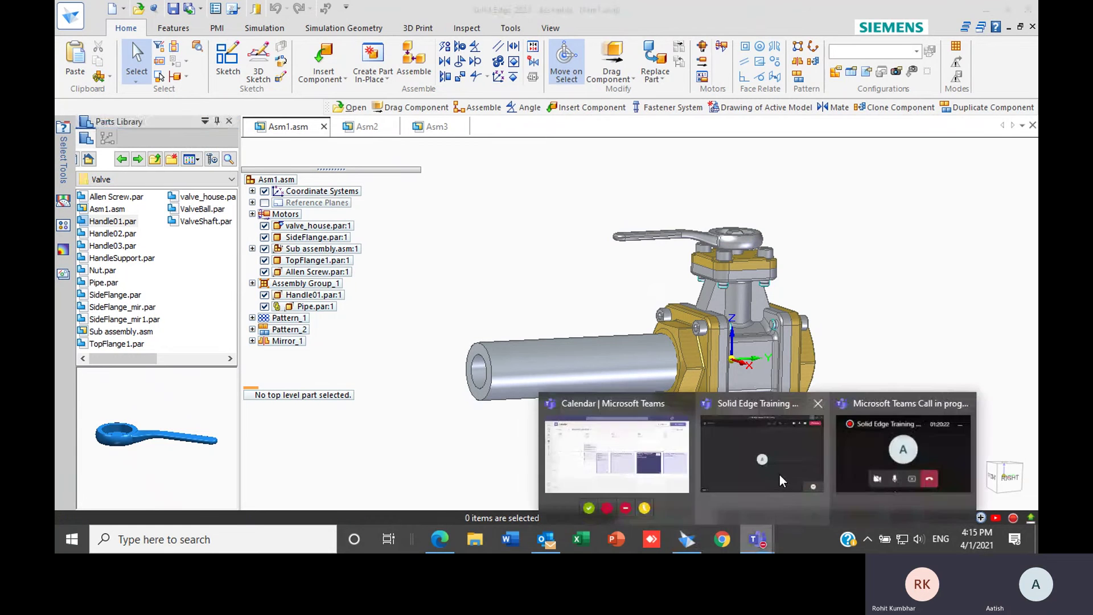
pyautogui.click(781, 474)
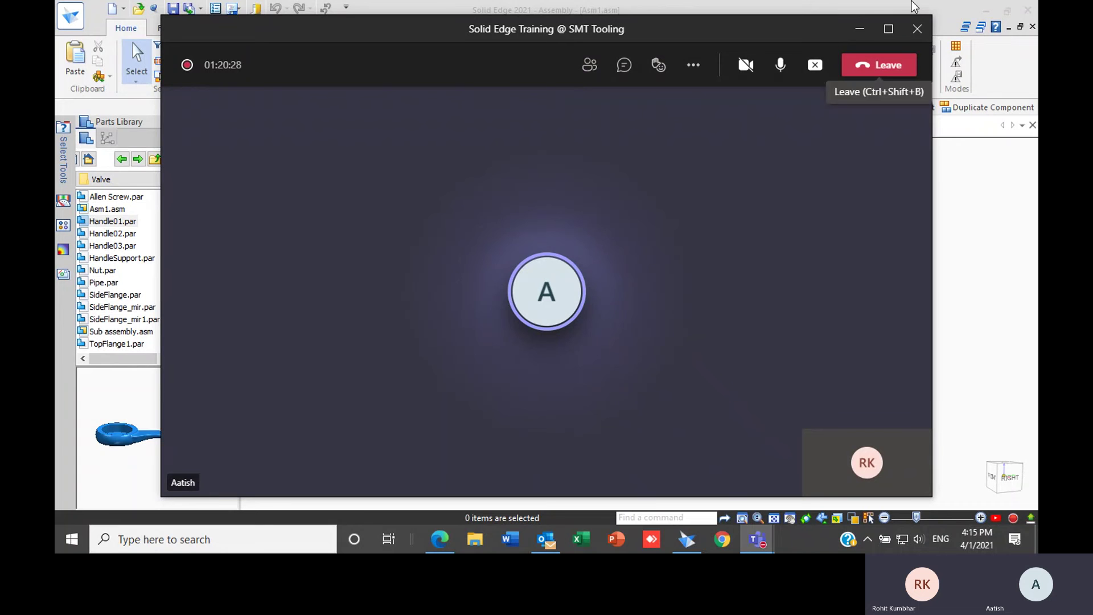
pyautogui.moveTo(827, 24); pyautogui.dragTo(856, 125)
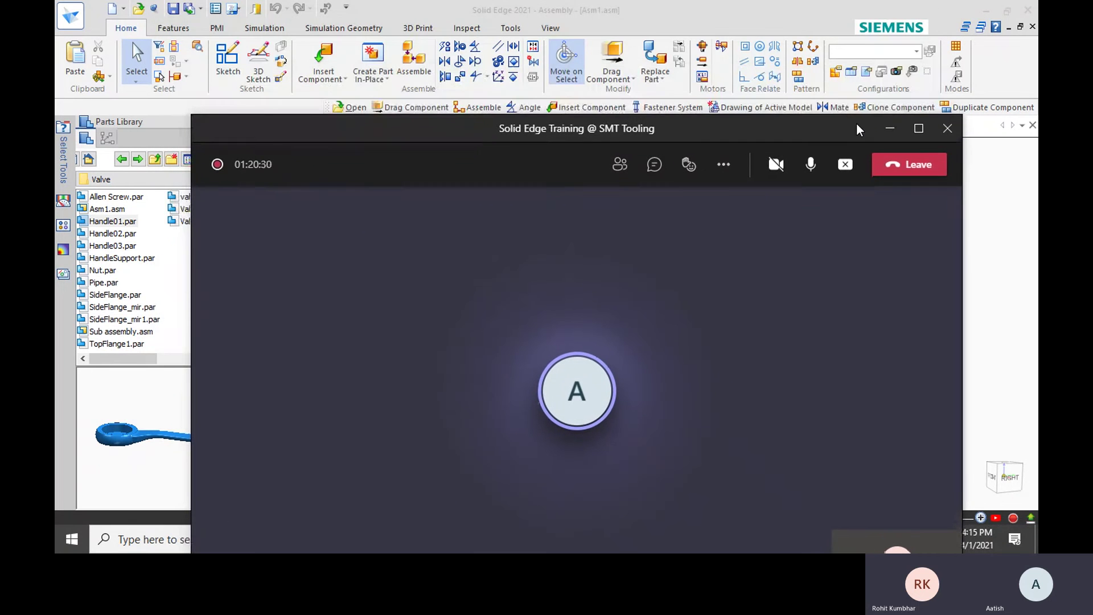
pyautogui.click(889, 130)
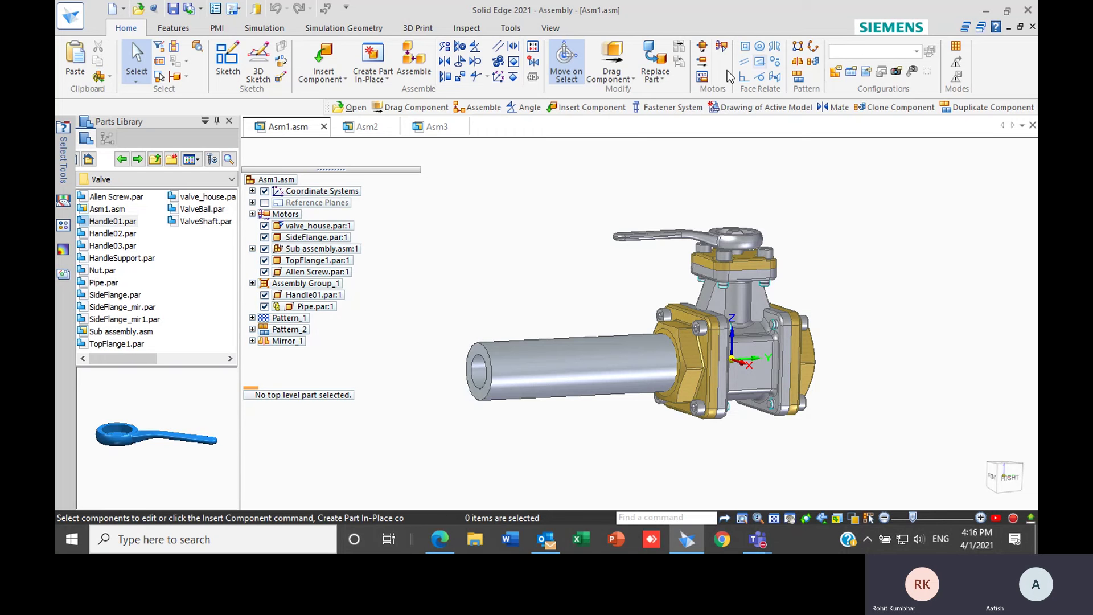
# - Start Create Part In-Place, saving to the active assembly location, with the origin set by graphic input and the component edited in-place
pyautogui.moveTo(503, 367); pyautogui.dragTo(591, 380, button='middle')
pyautogui.scroll(-1, 826, 369)
pyautogui.moveTo(825, 369); pyautogui.dragTo(735, 371, button='middle')
pyautogui.moveTo(925, 337); pyautogui.dragTo(650, 418, button='middle')
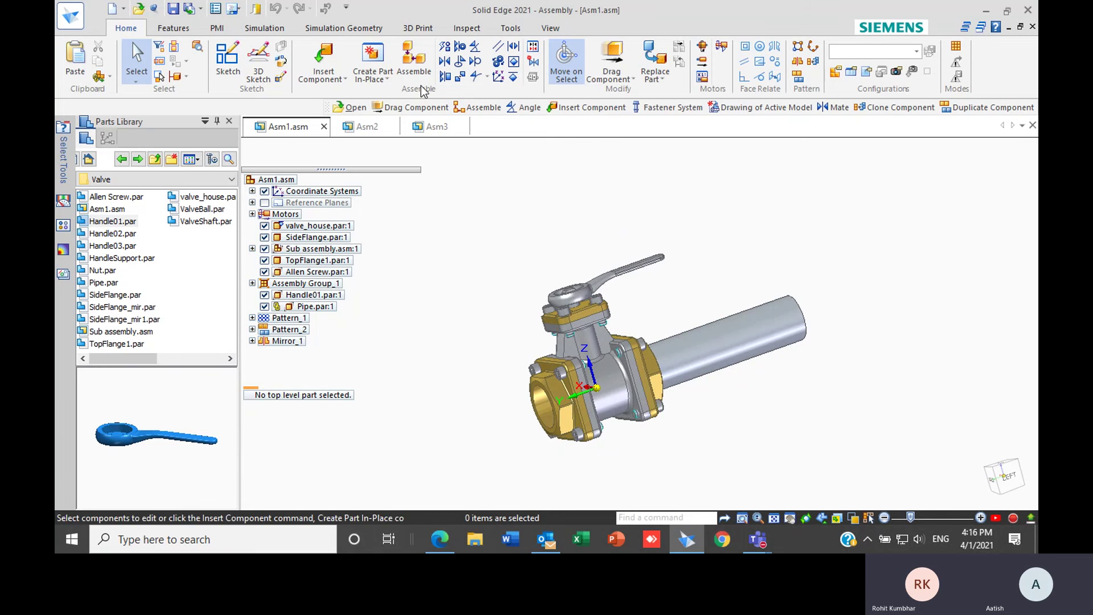
pyautogui.click(376, 57)
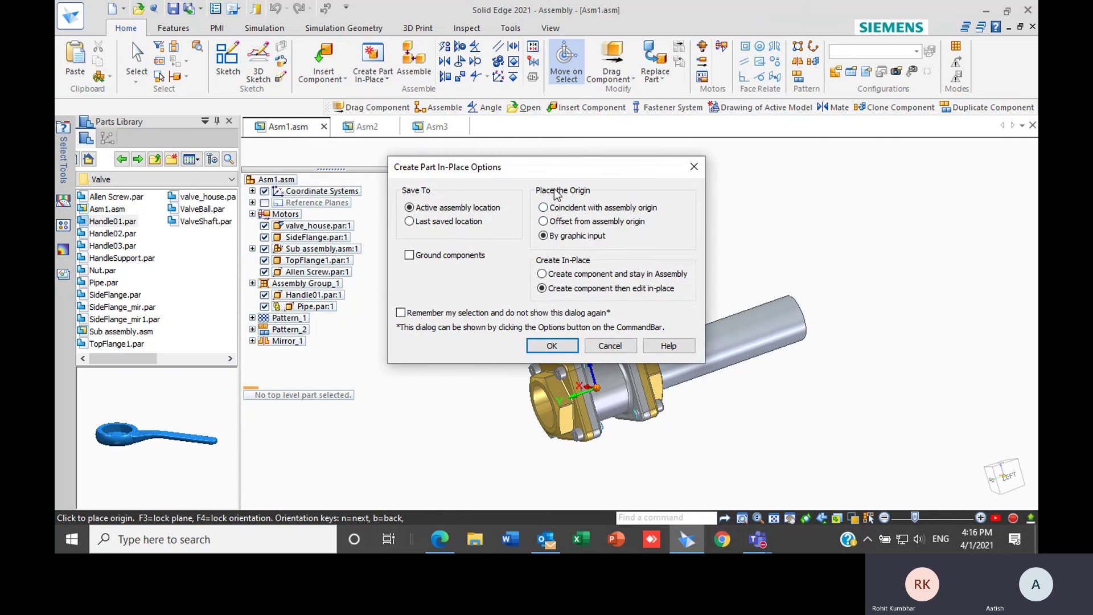
pyautogui.click(552, 346)
# - Place the new part's origin at the centre of the side flange's circular opening and save the part as Shaft
pyautogui.moveTo(522, 342); pyautogui.dragTo(586, 342, button='middle')
pyautogui.scroll(2, 578, 390)
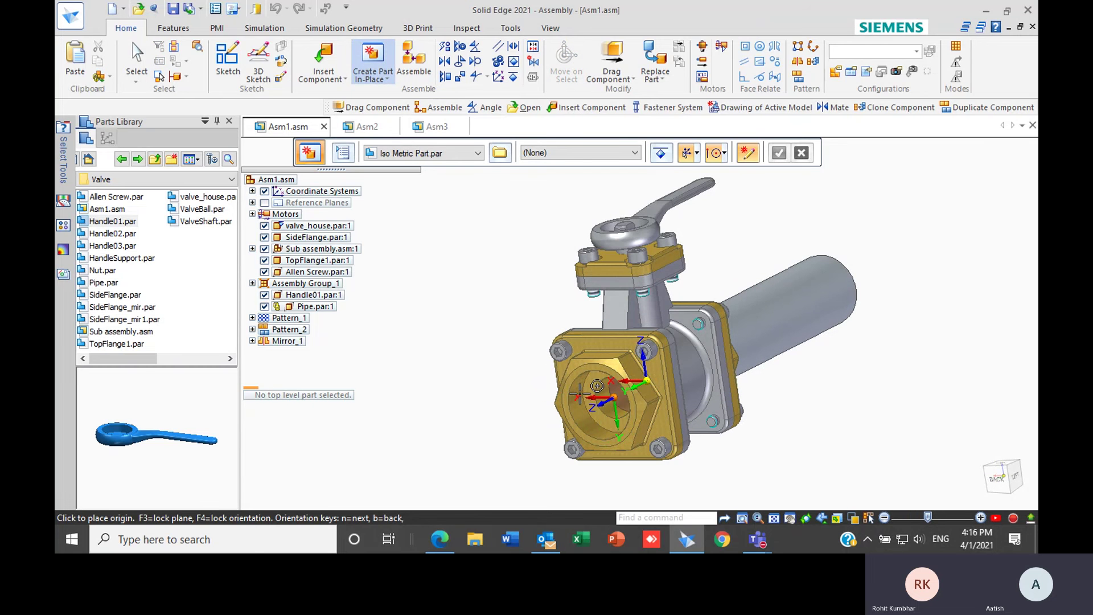
pyautogui.scroll(3, 574, 385)
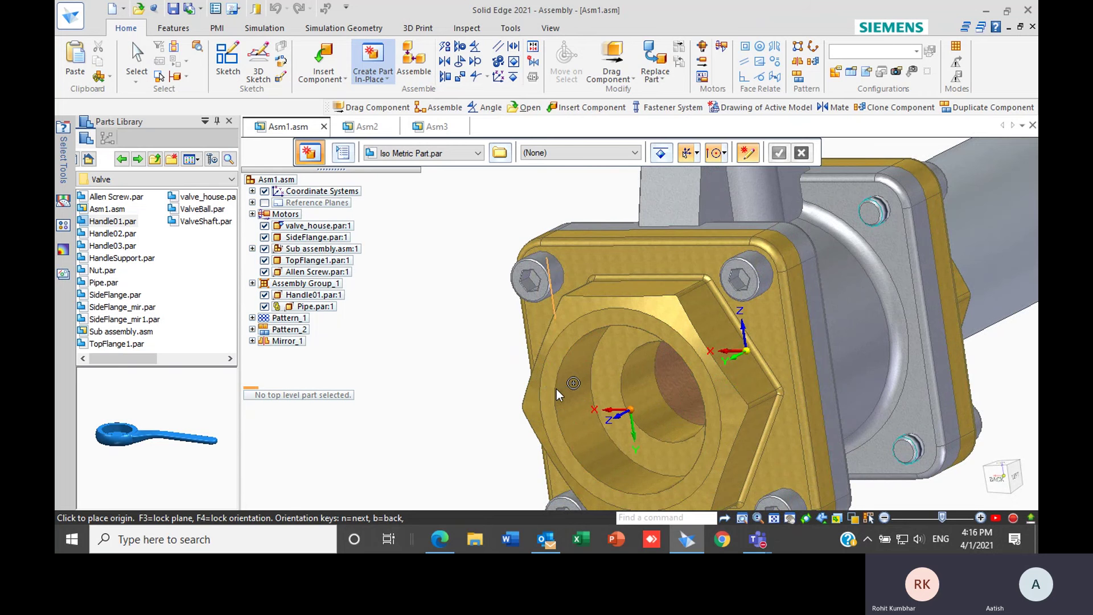
pyautogui.click(556, 388)
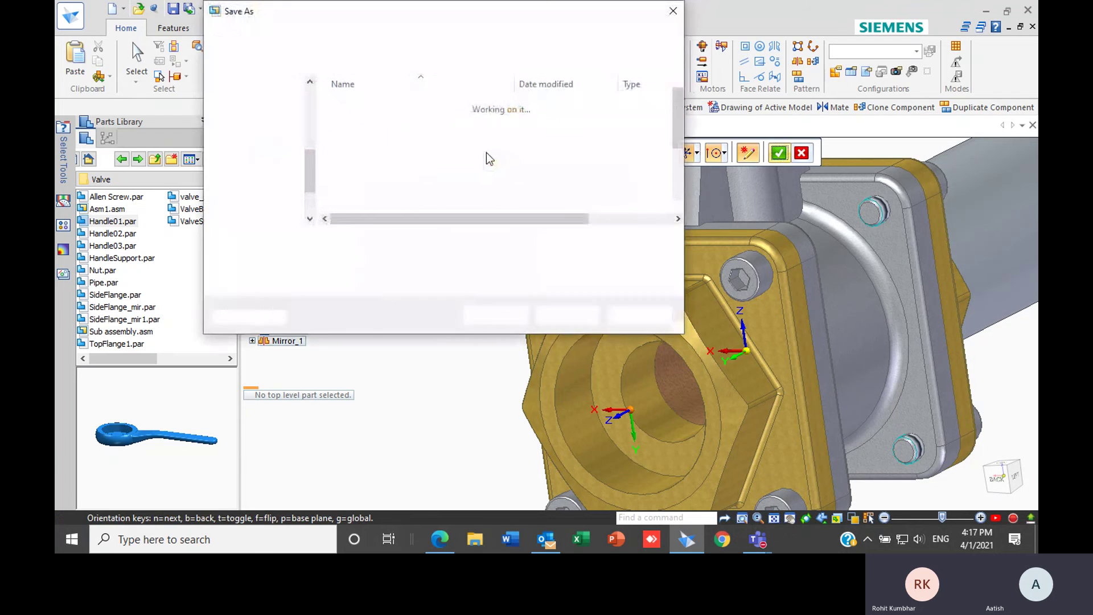
pyautogui.write('Shaft')
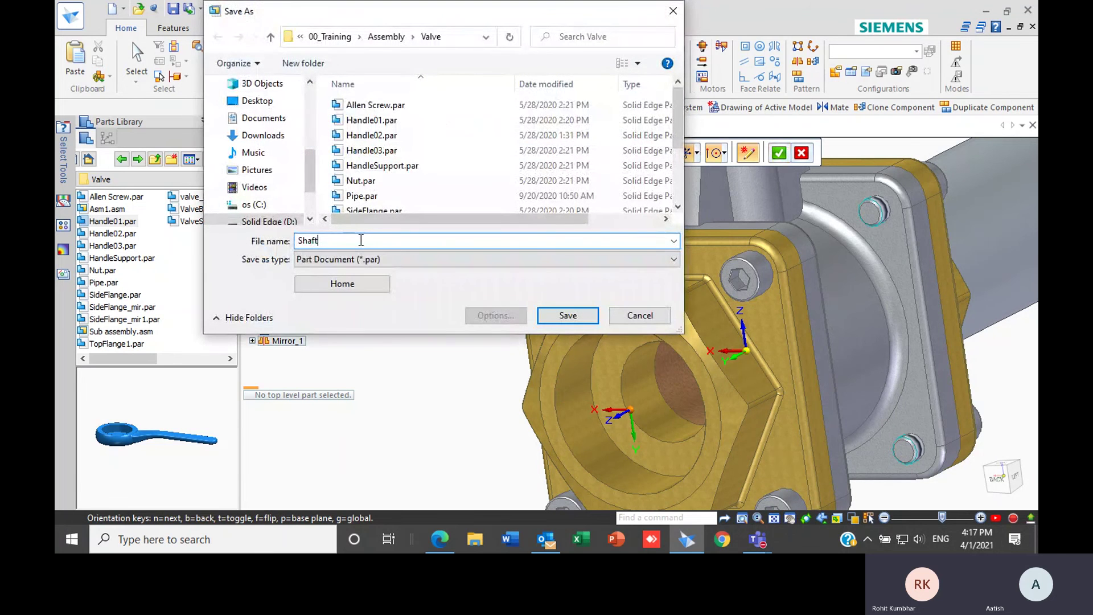
pyautogui.click(567, 316)
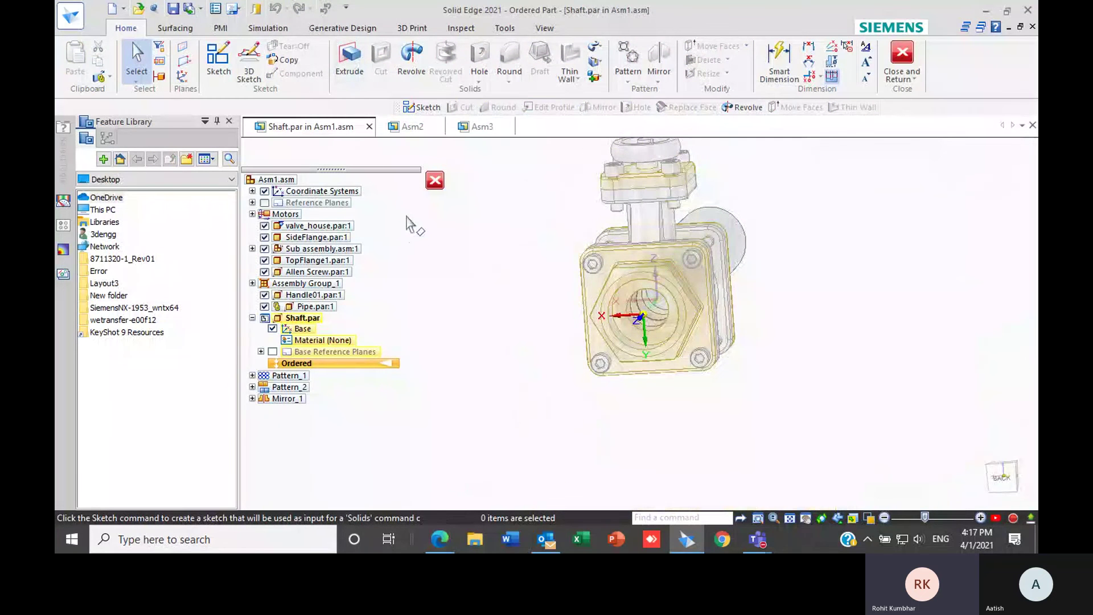
# - Start an Extrude in the Shaft part and open its profile sketch on the plane at the side flange's open end
pyautogui.click(357, 61)
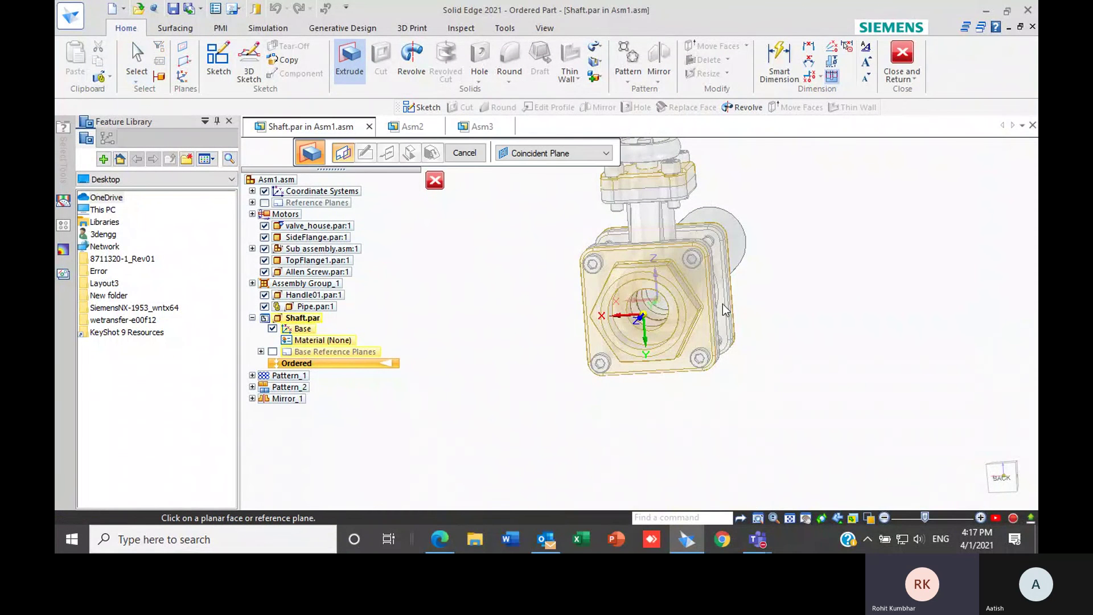
pyautogui.moveTo(620, 319); pyautogui.dragTo(643, 297, button='middle')
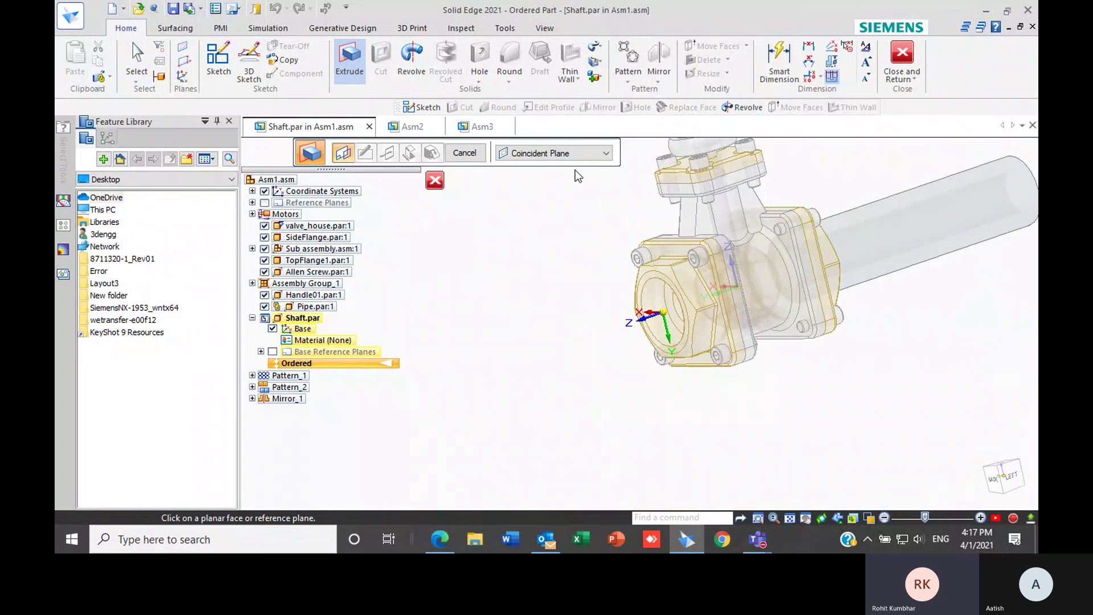
pyautogui.scroll(3, 674, 305)
pyautogui.moveTo(652, 338); pyautogui.dragTo(770, 345, button='middle')
pyautogui.click(736, 336)
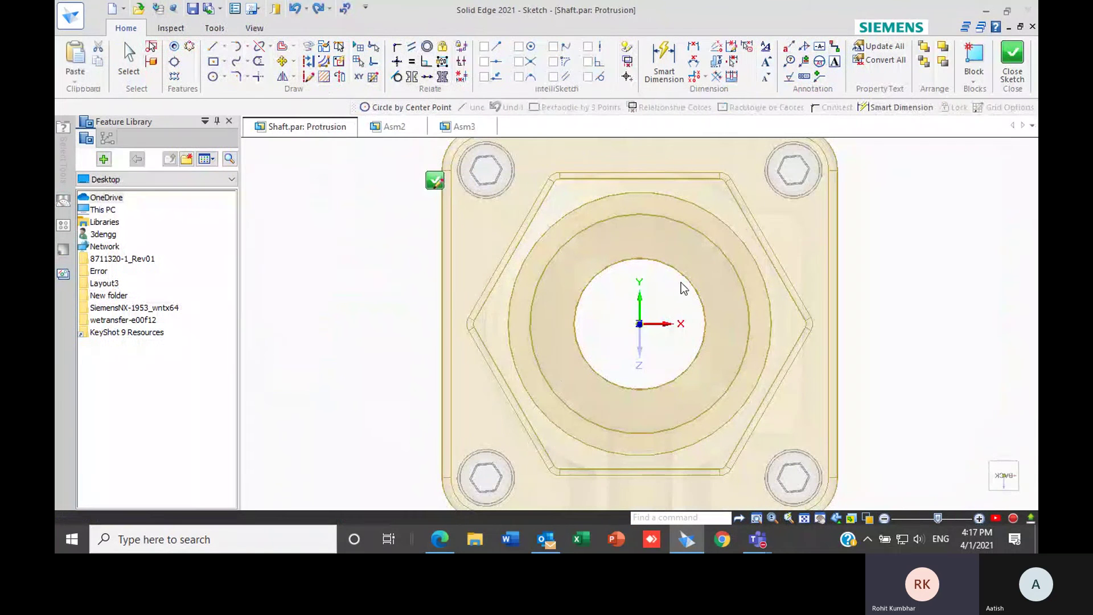
# - Project the circular edge of the side flange's opening into the shaft's profile sketch and close the sketch
pyautogui.scroll(-2, 681, 280)
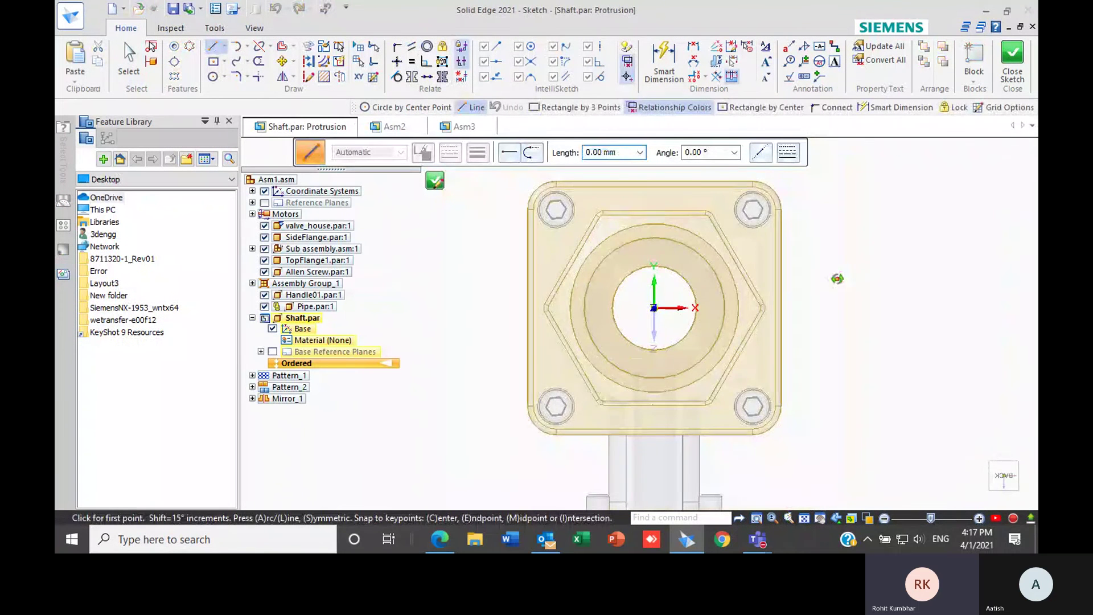
pyautogui.moveTo(846, 278); pyautogui.dragTo(797, 291, button='middle')
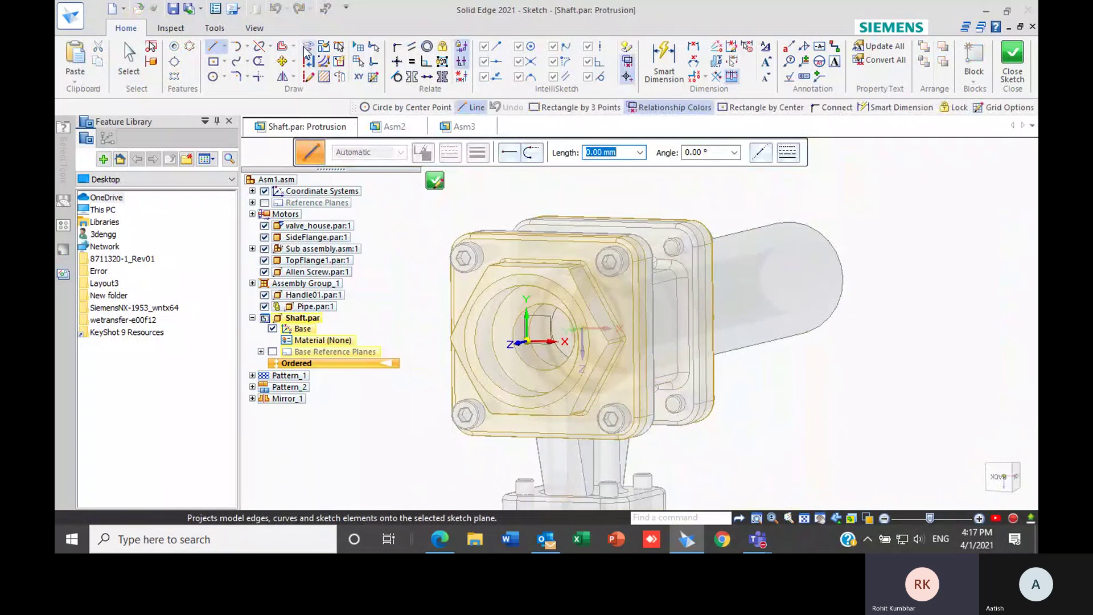
pyautogui.click(308, 48)
pyautogui.click(507, 344)
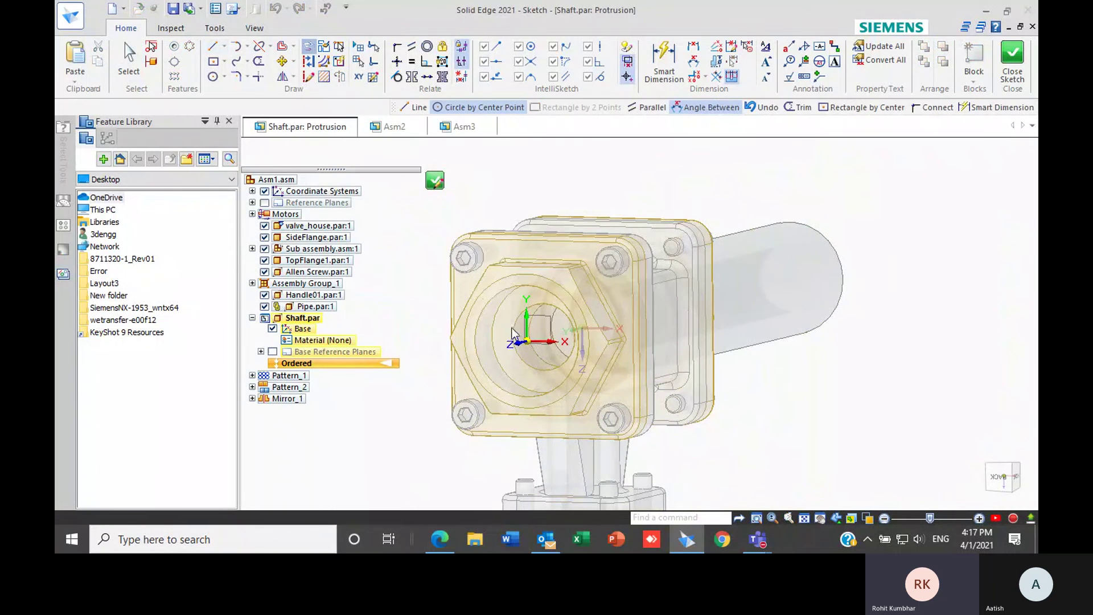
pyautogui.scroll(3, 502, 291)
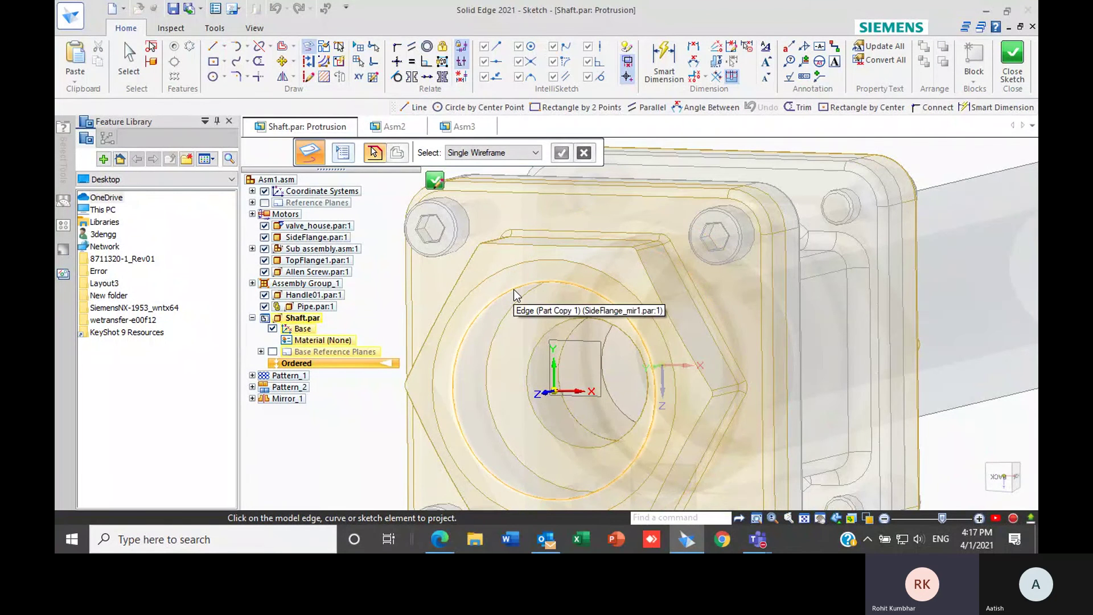
pyautogui.click(514, 289)
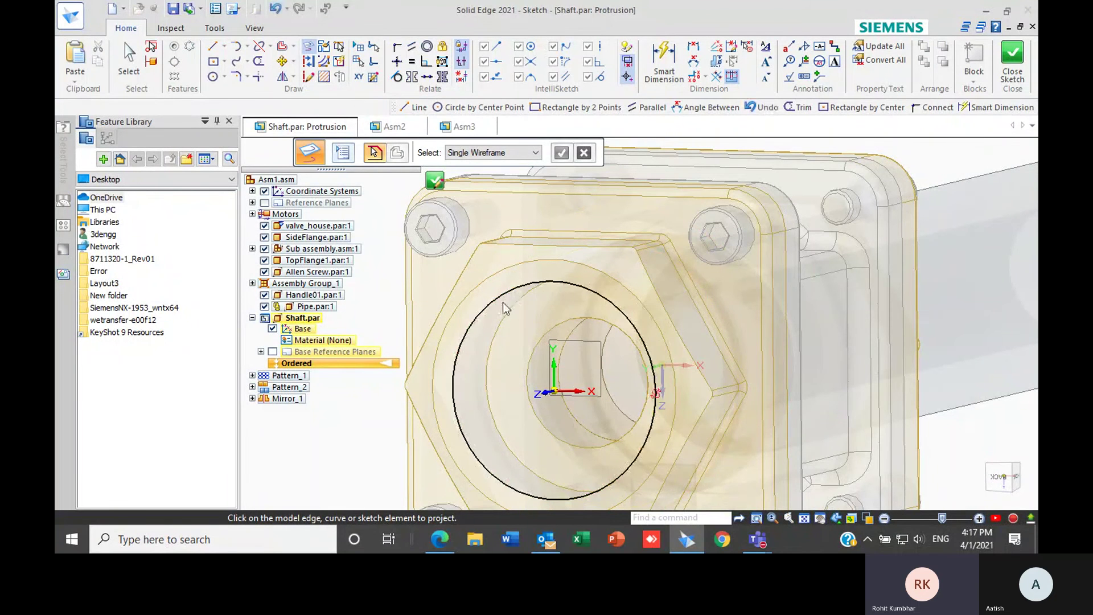
pyautogui.moveTo(504, 302); pyautogui.dragTo(626, 310, button='middle')
pyautogui.click(1012, 57)
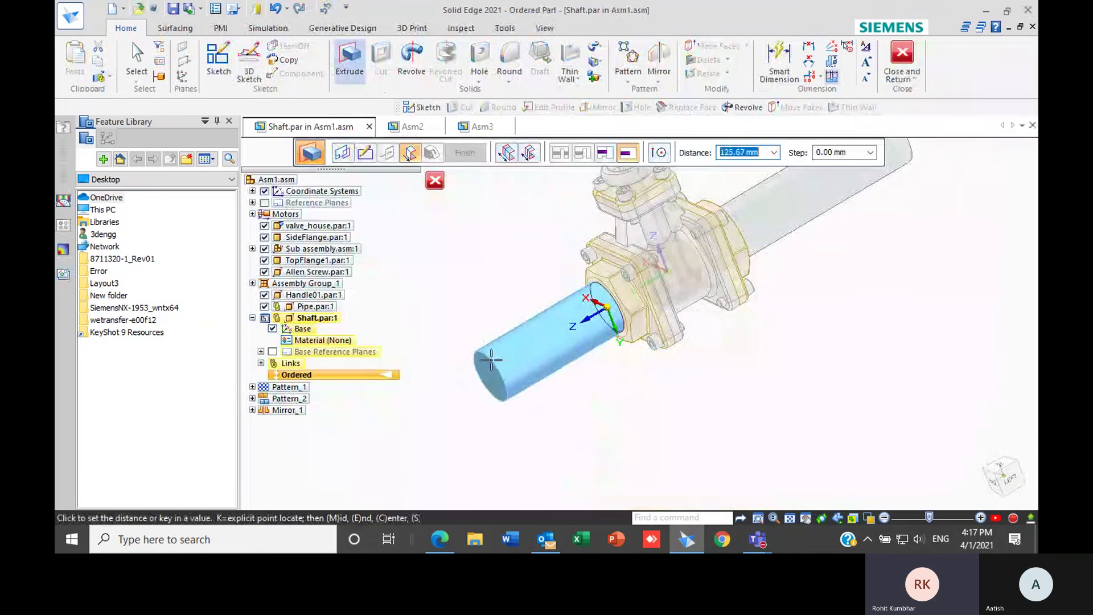
# - Extrude the projected circle 150 mm outward from the side flange and return to the valve assembly
pyautogui.write('5')
pyautogui.press('BackSpace')
pyautogui.press('BackSpace')
pyautogui.write('150')
pyautogui.press('Return')
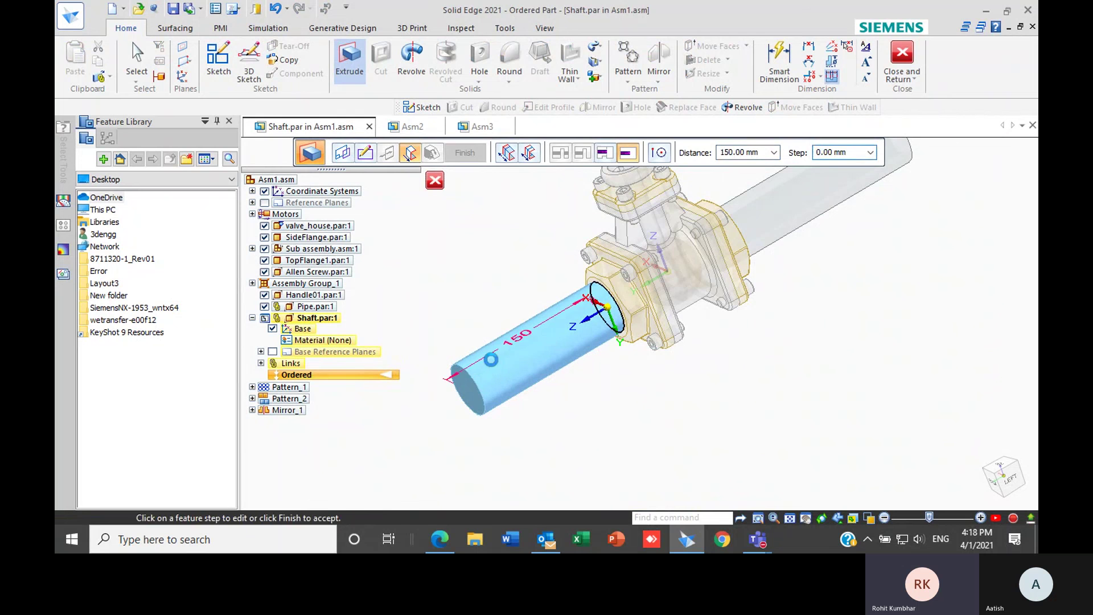
pyautogui.click(477, 154)
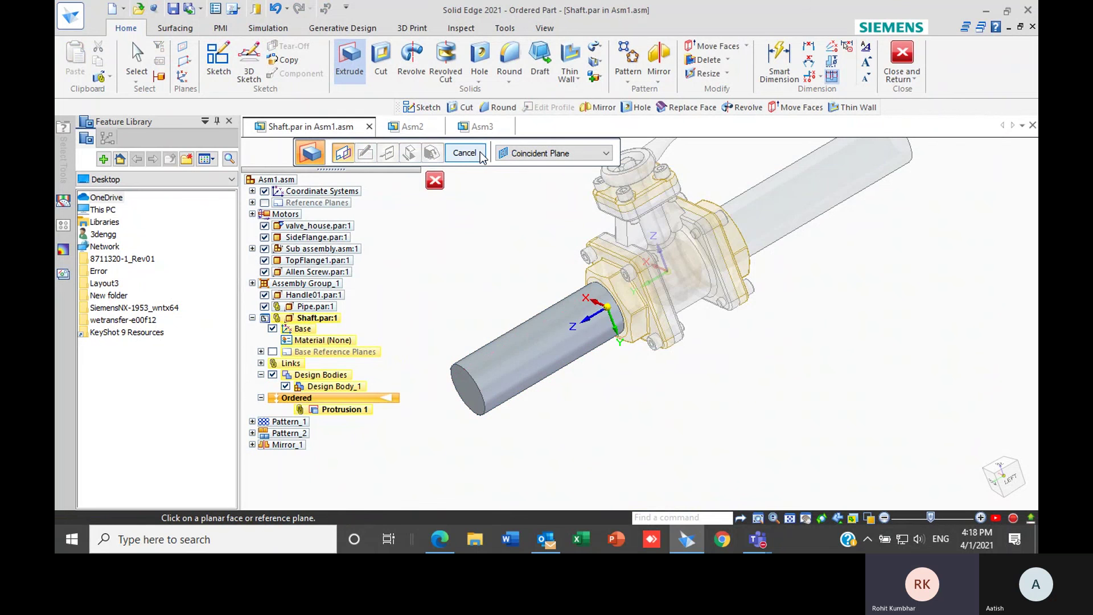
pyautogui.click(465, 153)
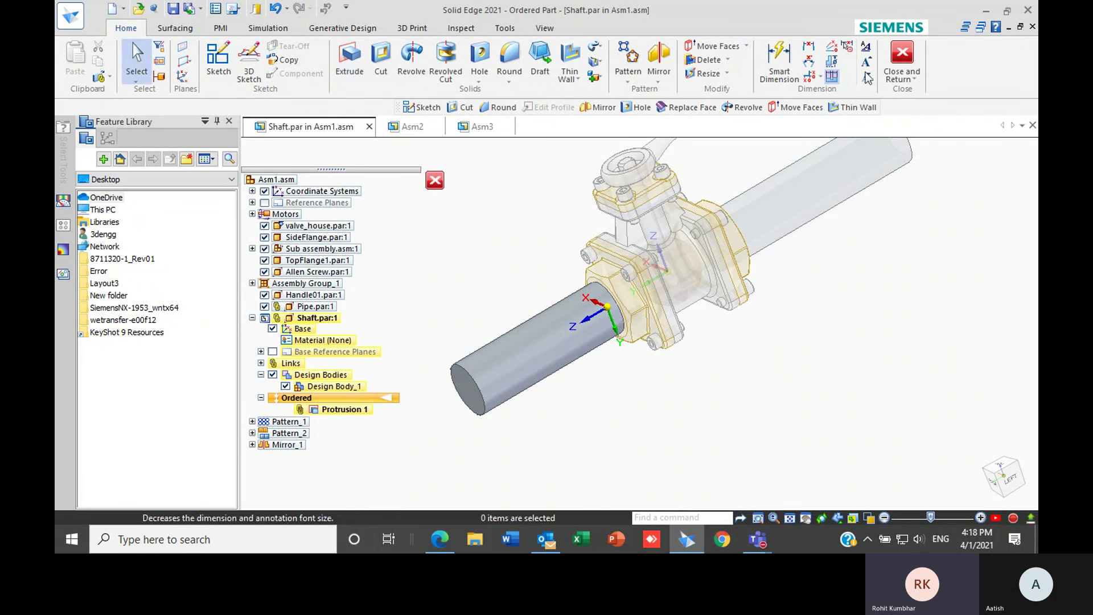
pyautogui.click(902, 57)
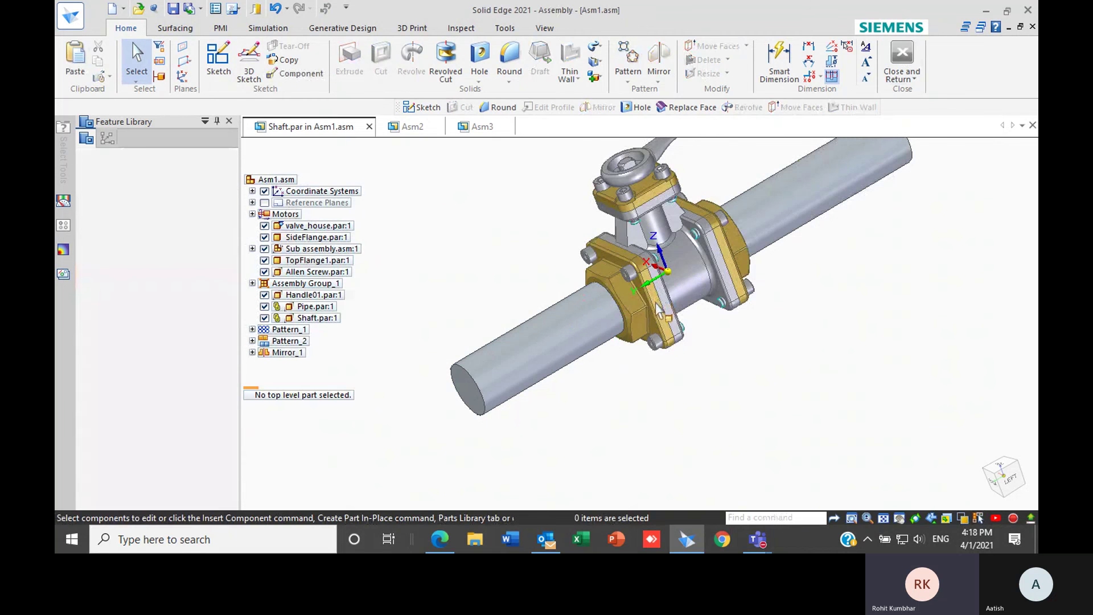
# - Examine how the new shaft sits against the side flange in the valve assembly
pyautogui.moveTo(690, 294); pyautogui.dragTo(666, 296, button='middle')
pyautogui.scroll(-3, 667, 296)
pyautogui.scroll(5, 591, 296)
pyautogui.scroll(-5, 636, 307)
pyautogui.scroll(2, 649, 300)
pyautogui.scroll(3, 650, 297)
pyautogui.scroll(-3, 652, 299)
pyautogui.scroll(3, 656, 302)
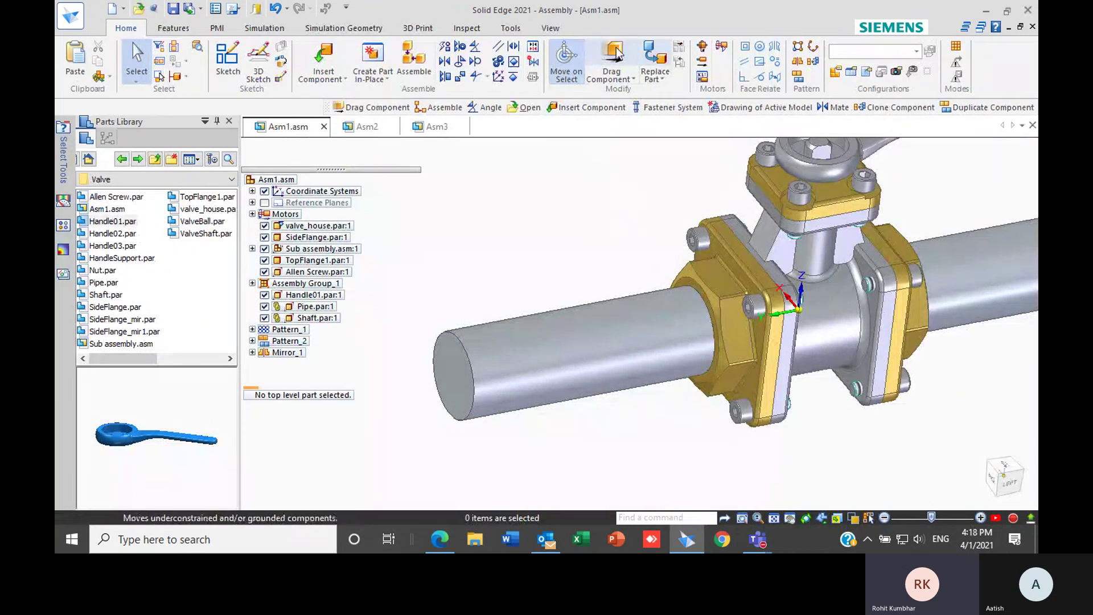
pyautogui.scroll(-3, 620, 195)
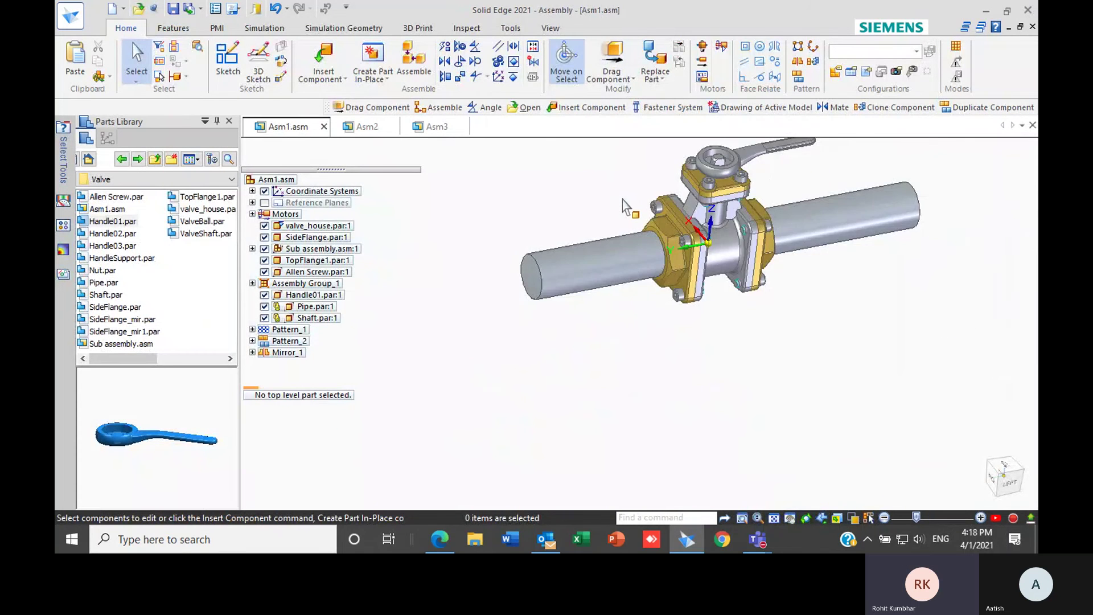
pyautogui.scroll(2, 624, 201)
pyautogui.scroll(-1, 633, 230)
# - Move the shaft freely away from the side flange with Drag Component and no analysis
pyautogui.click(613, 55)
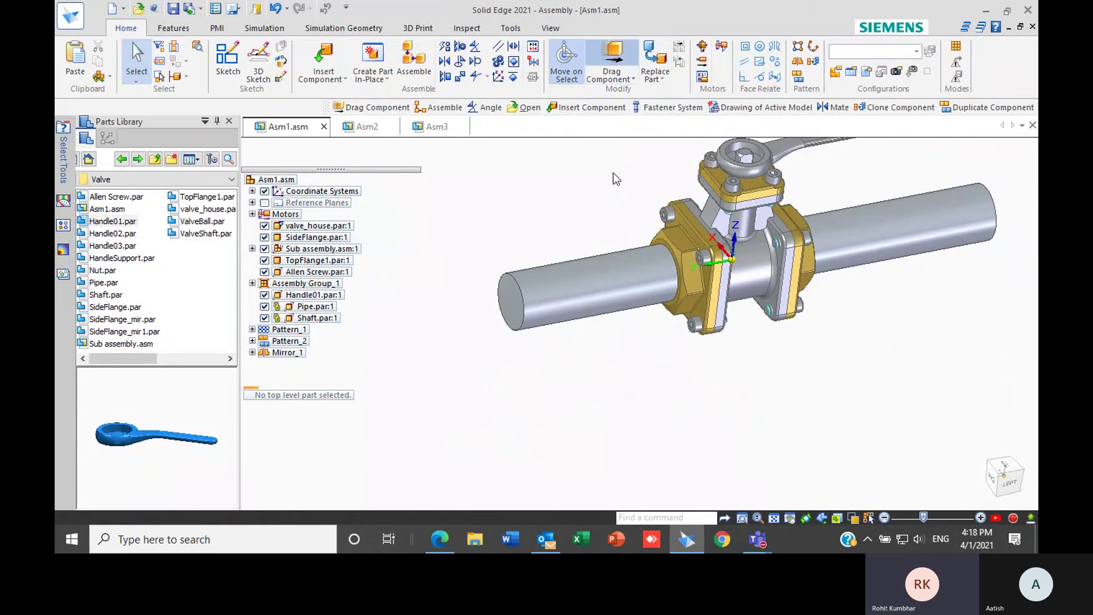
pyautogui.click(689, 181)
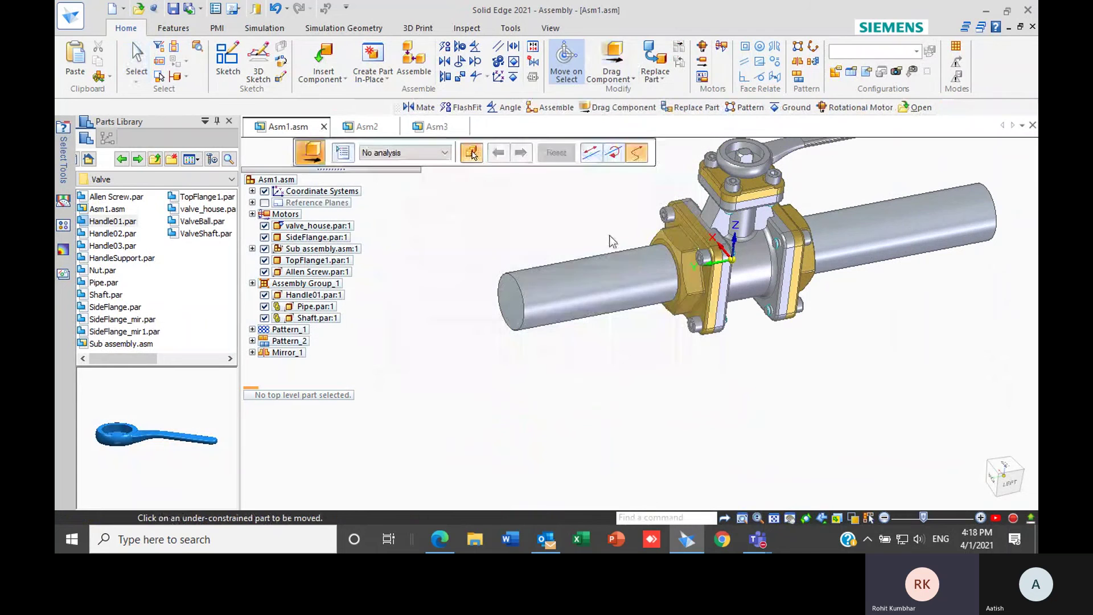
pyautogui.click(593, 262)
pyautogui.moveTo(594, 274); pyautogui.dragTo(473, 306)
# - Use Assemble to mate the shaft's flange-side end face to the flat face at the side flange's opening
pyautogui.moveTo(632, 336); pyautogui.dragTo(640, 315, button='middle')
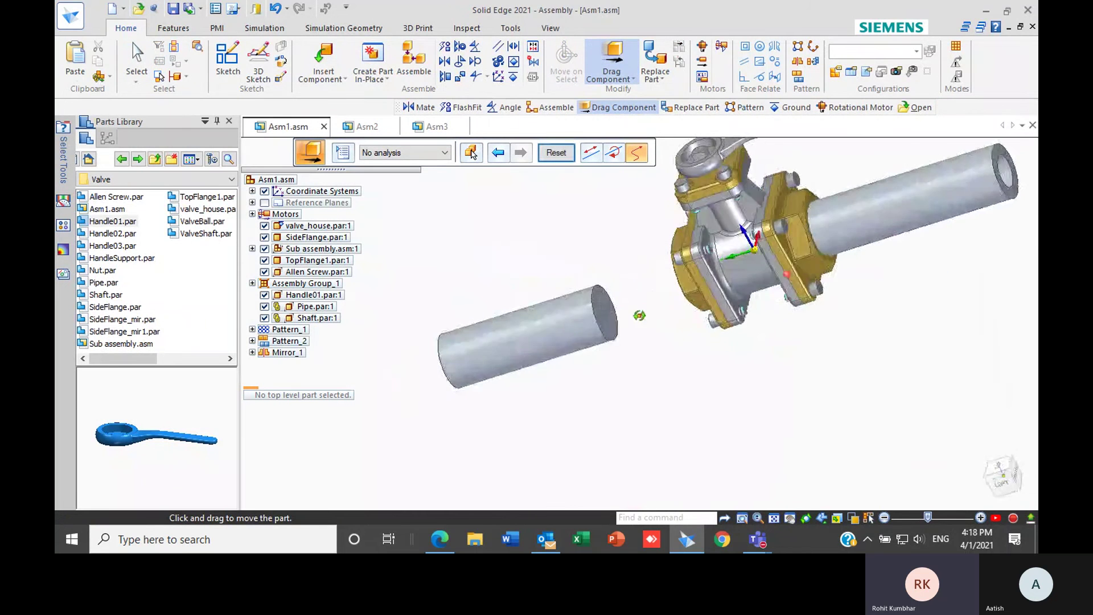
pyautogui.scroll(3, 630, 254)
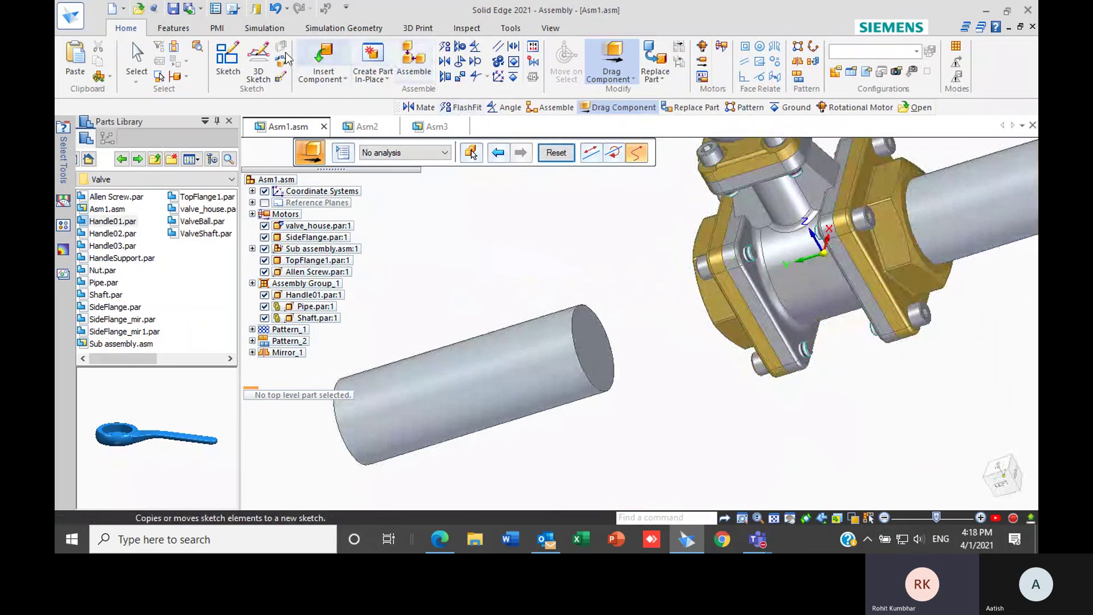
pyautogui.click(414, 60)
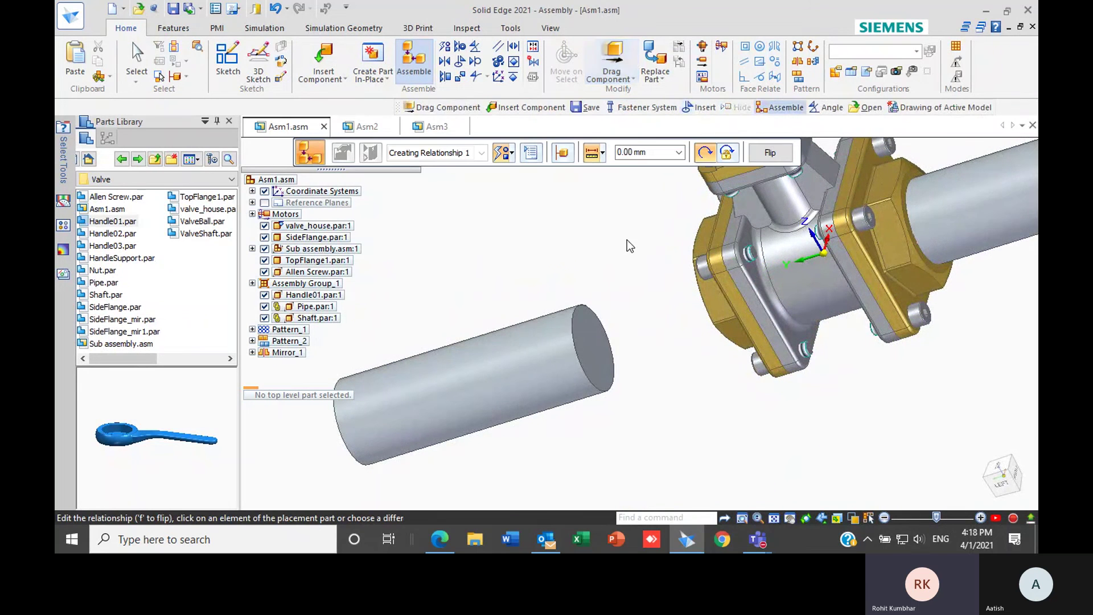
pyautogui.click(696, 316)
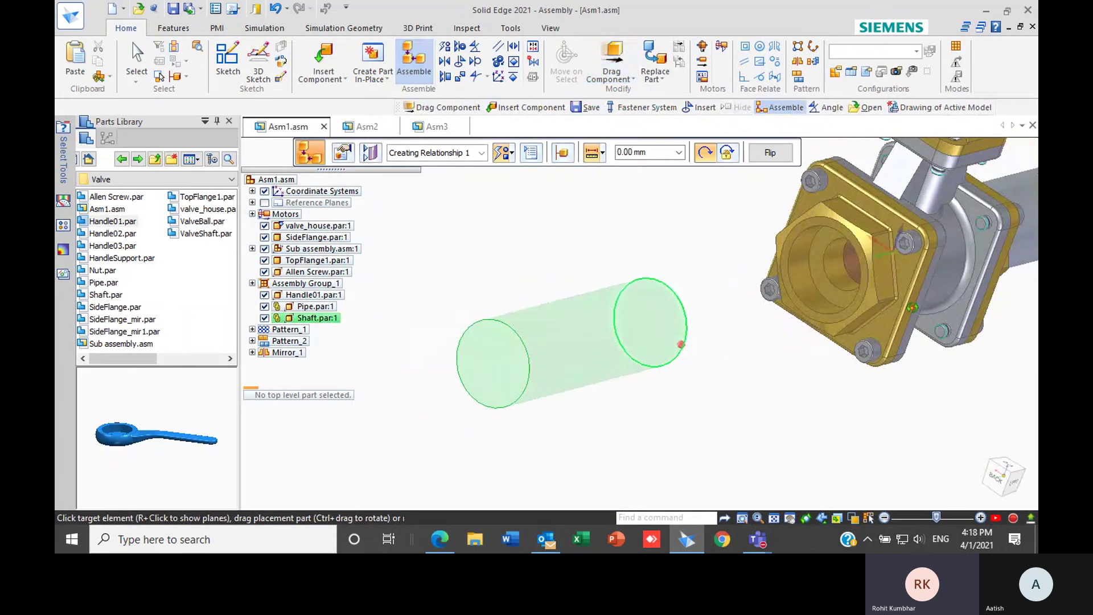
pyautogui.click(813, 246)
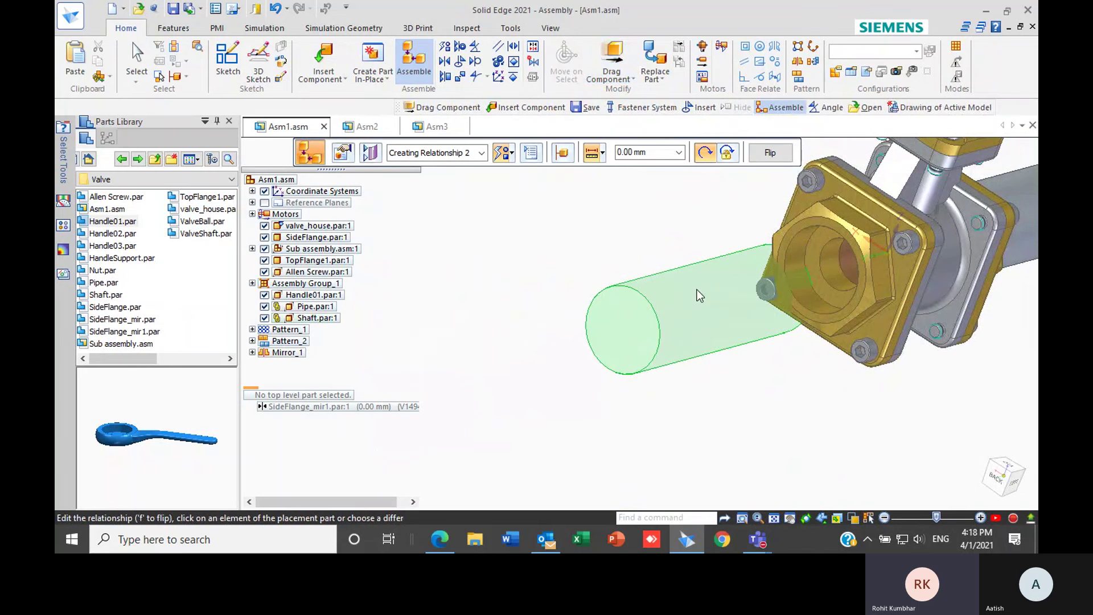
# - Axially align the shaft's cylindrical face with the side flange's circular opening, leaving rotation unlocked, and finish assembling
pyautogui.click(685, 303)
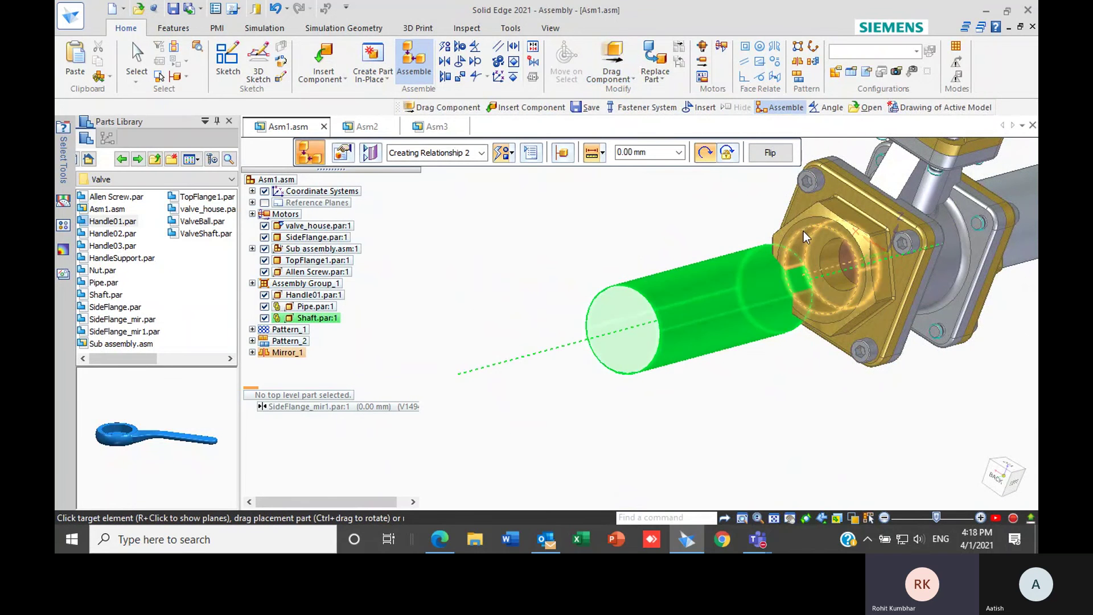
pyautogui.click(804, 231)
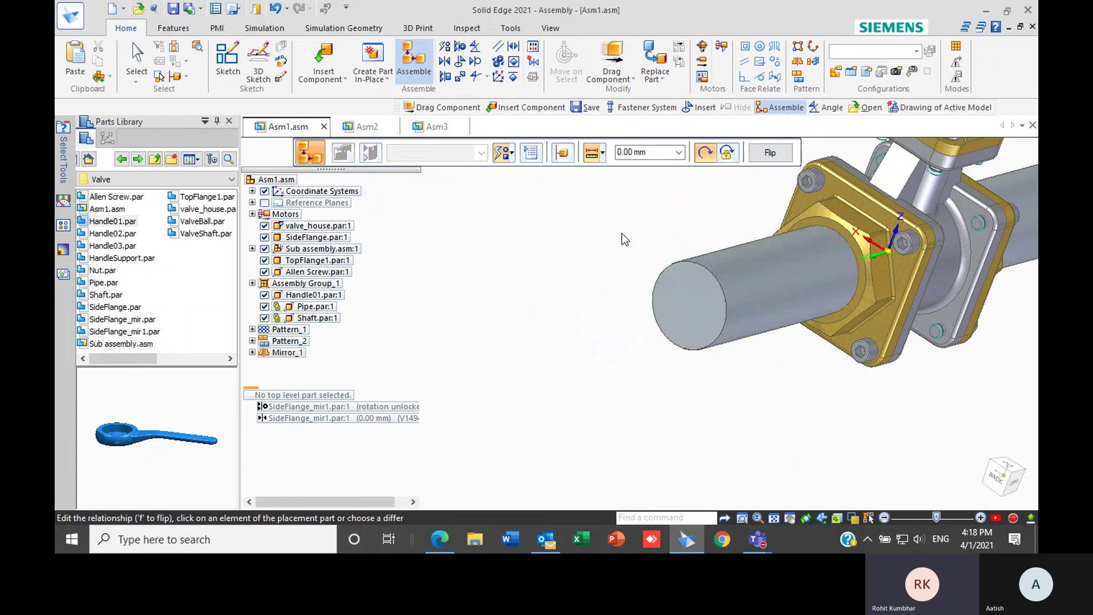
pyautogui.rightClick(620, 359)
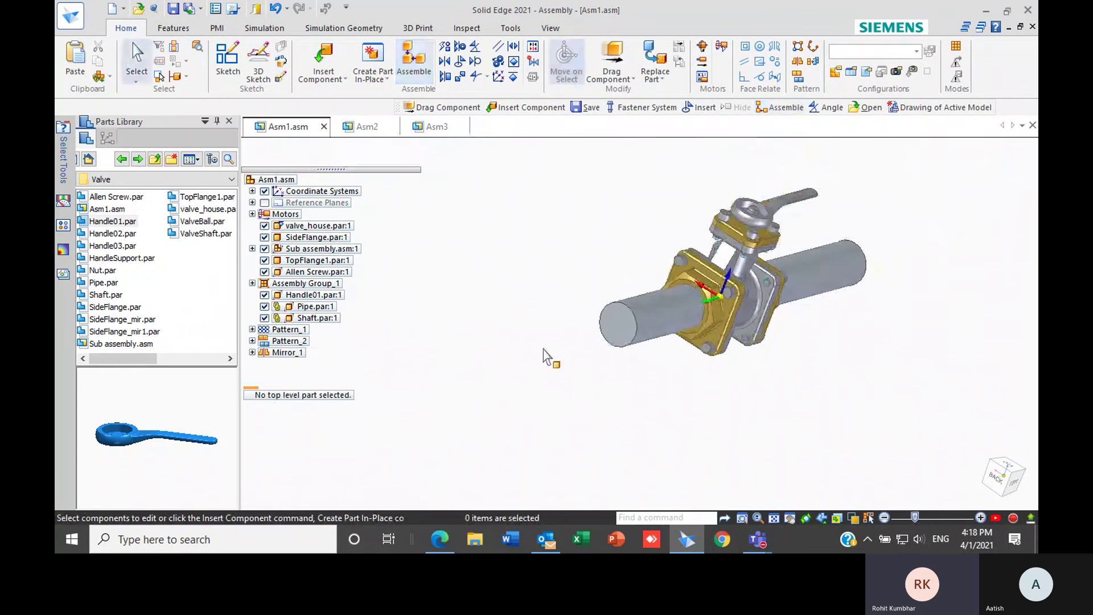
pyautogui.moveTo(694, 319); pyautogui.dragTo(622, 207, button='middle')
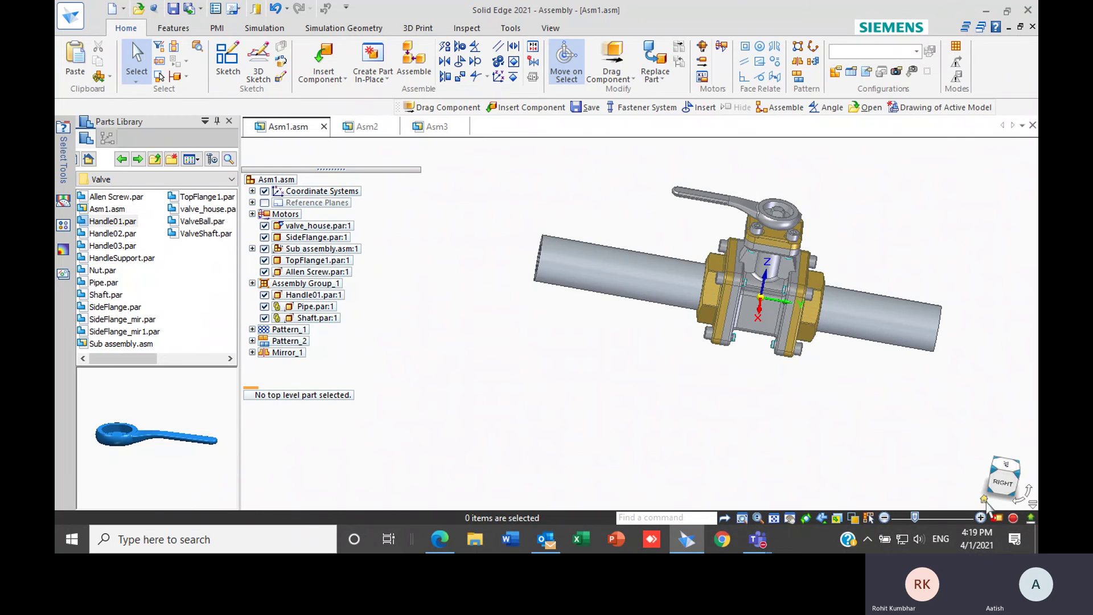
pyautogui.click(984, 499)
pyautogui.moveTo(634, 436); pyautogui.dragTo(624, 386, button='middle')
pyautogui.click(627, 392)
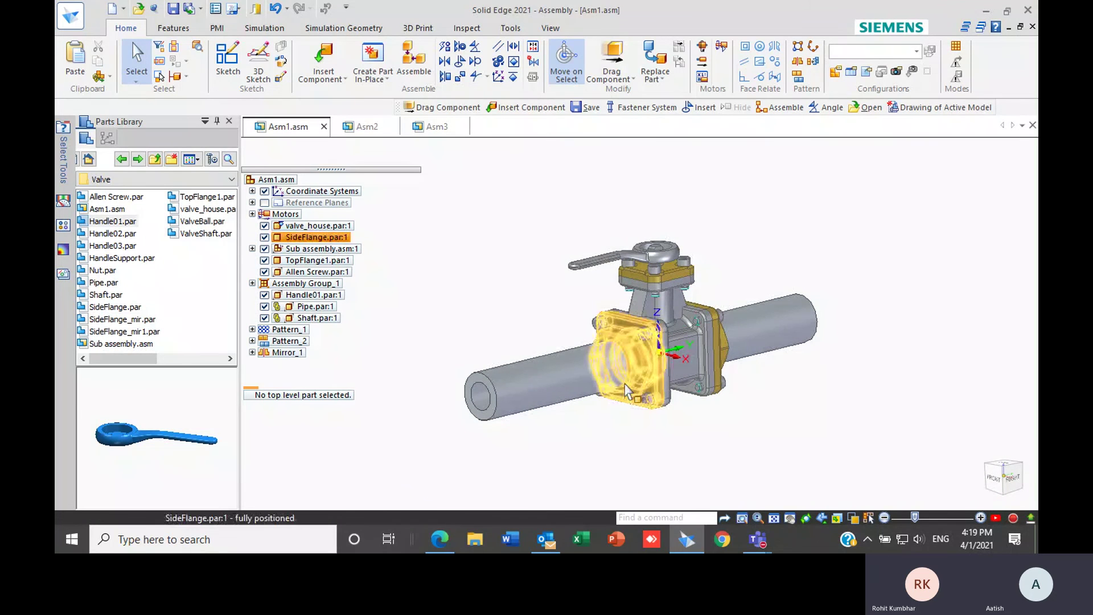
pyautogui.click(866, 300)
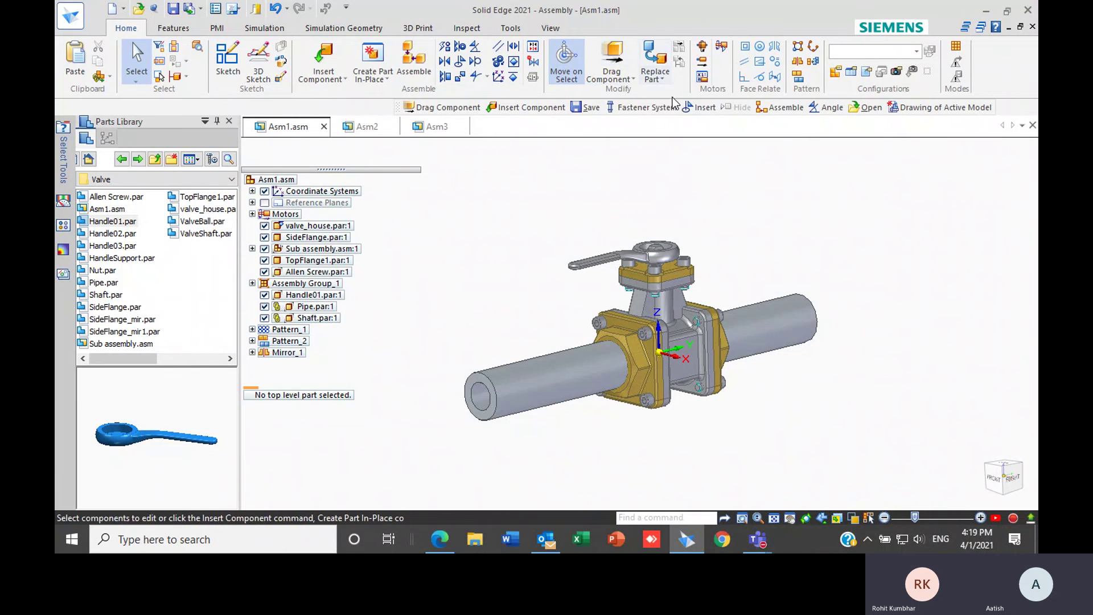
pyautogui.moveTo(737, 161); pyautogui.dragTo(766, 148, button='middle')
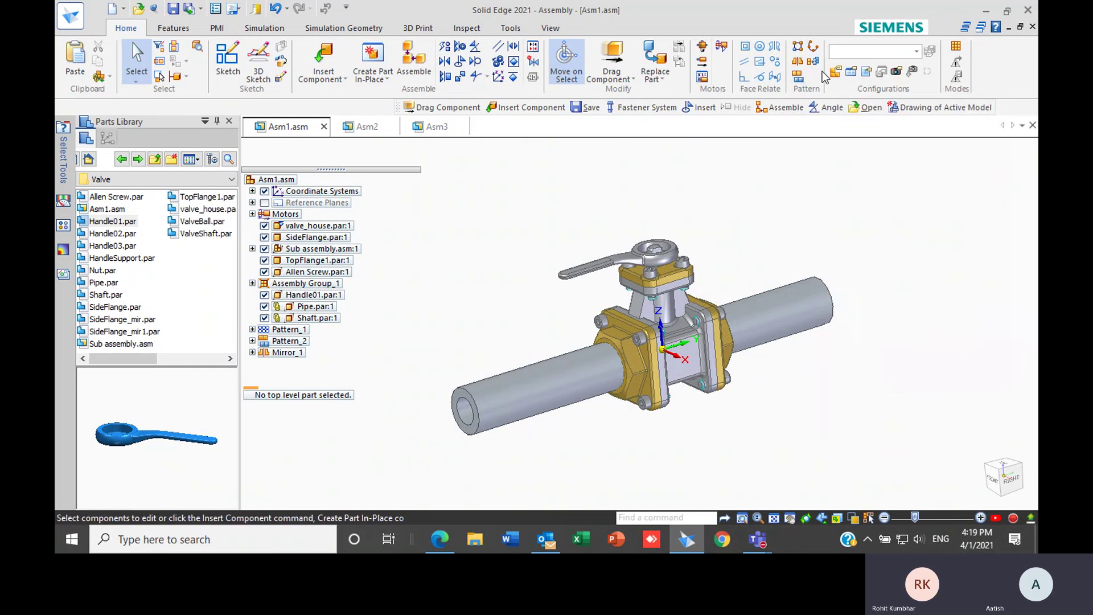
# - Display the valve assembly in the saved Side configuration, followed by the Explode configuration
pyautogui.click(917, 52)
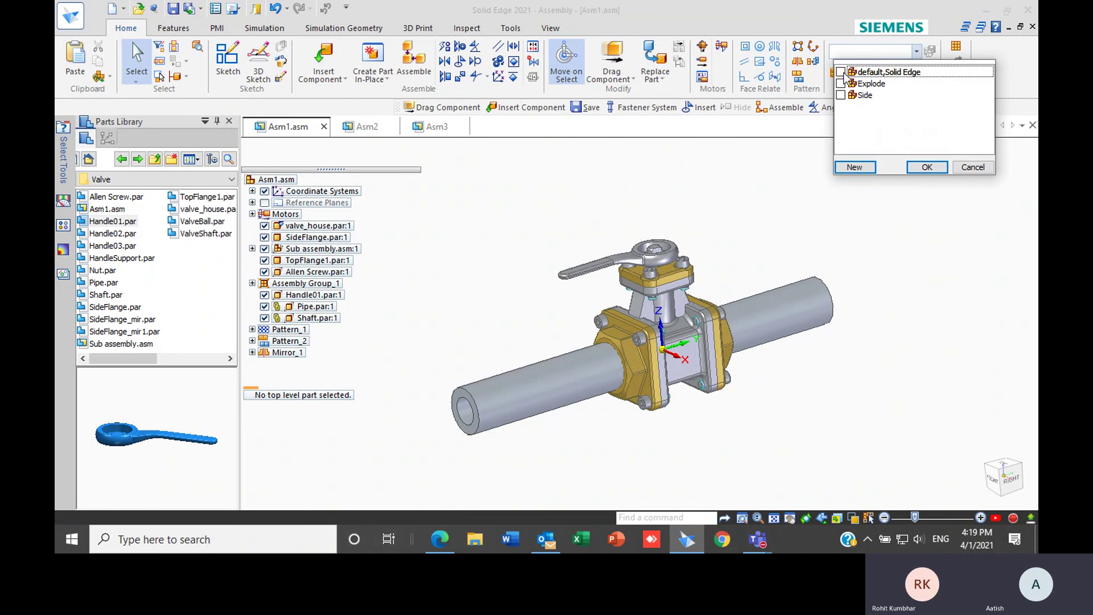
pyautogui.click(842, 96)
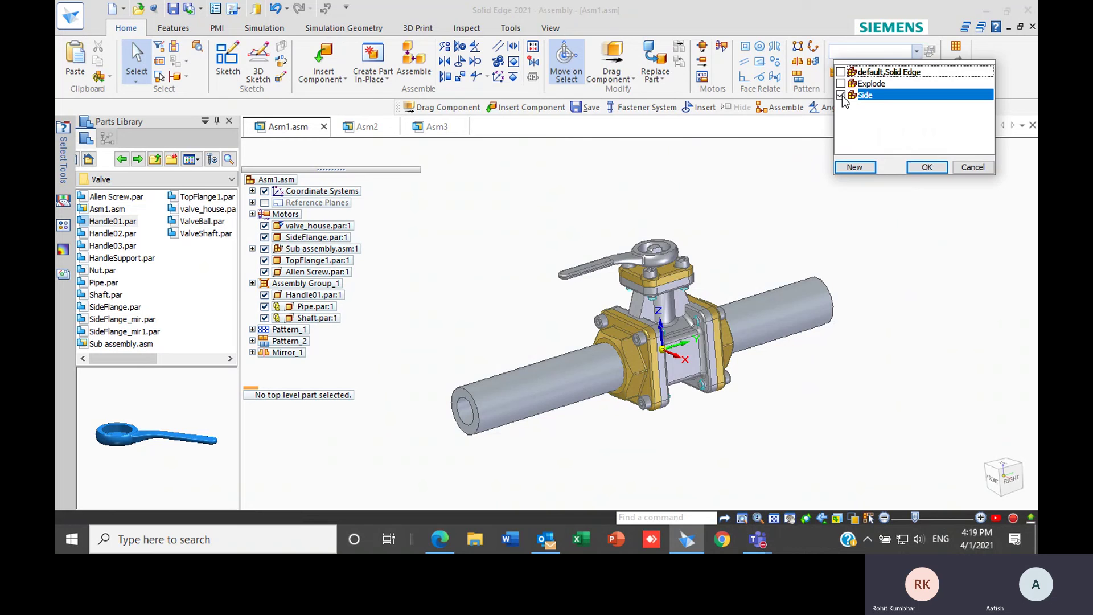
pyautogui.click(927, 167)
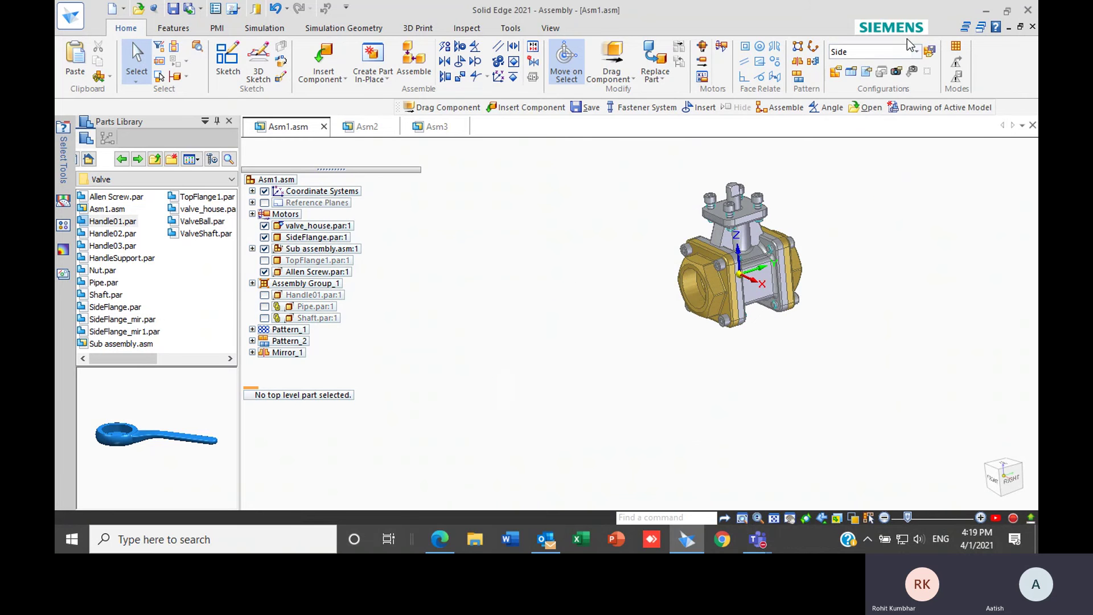
pyautogui.click(917, 51)
pyautogui.click(842, 83)
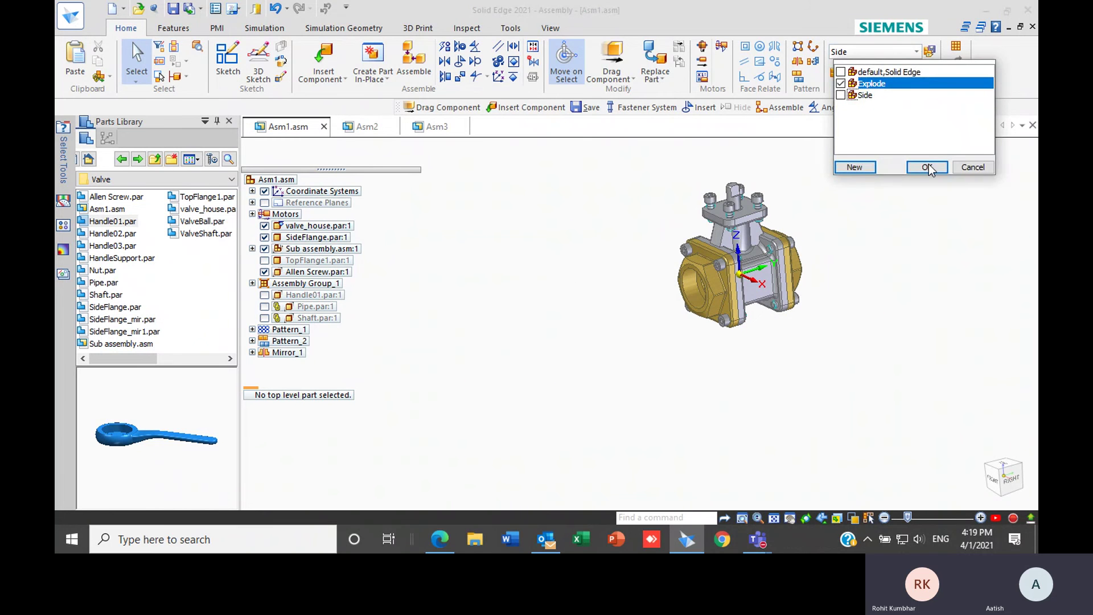
pyautogui.click(927, 167)
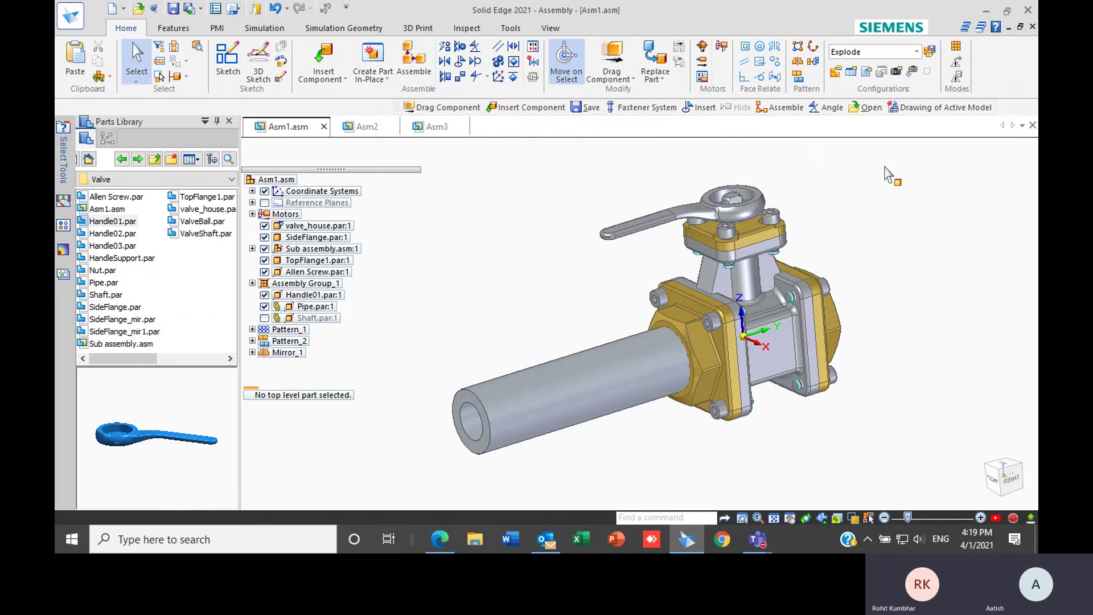
# - Reapply the Side configuration and switch the assembly display to the default,Solid Edge configuration
pyautogui.click(917, 51)
pyautogui.click(842, 95)
pyautogui.click(927, 167)
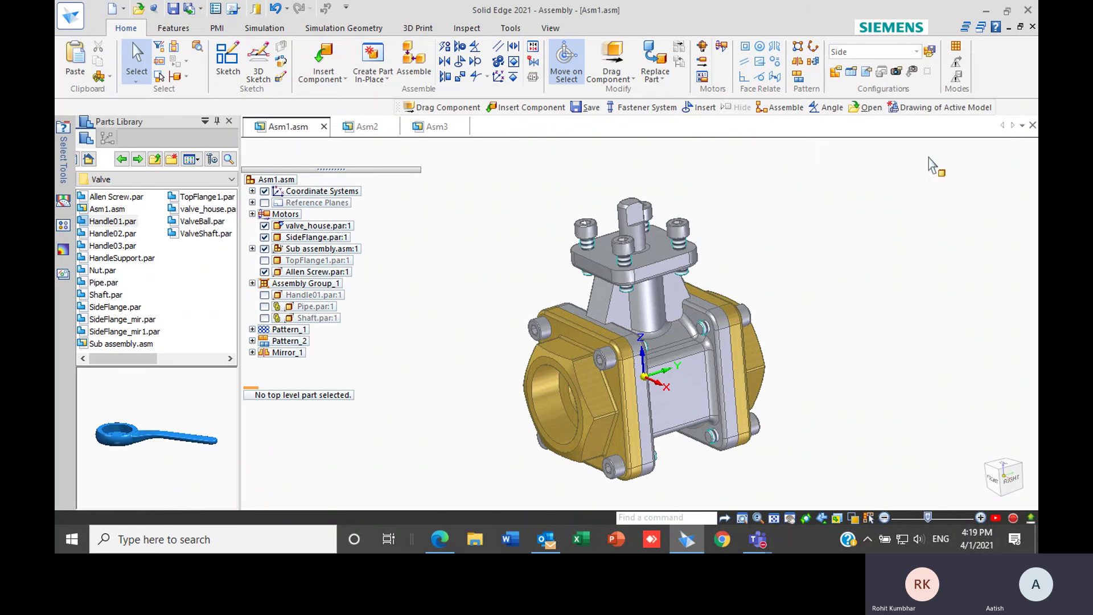
pyautogui.click(906, 53)
pyautogui.click(843, 73)
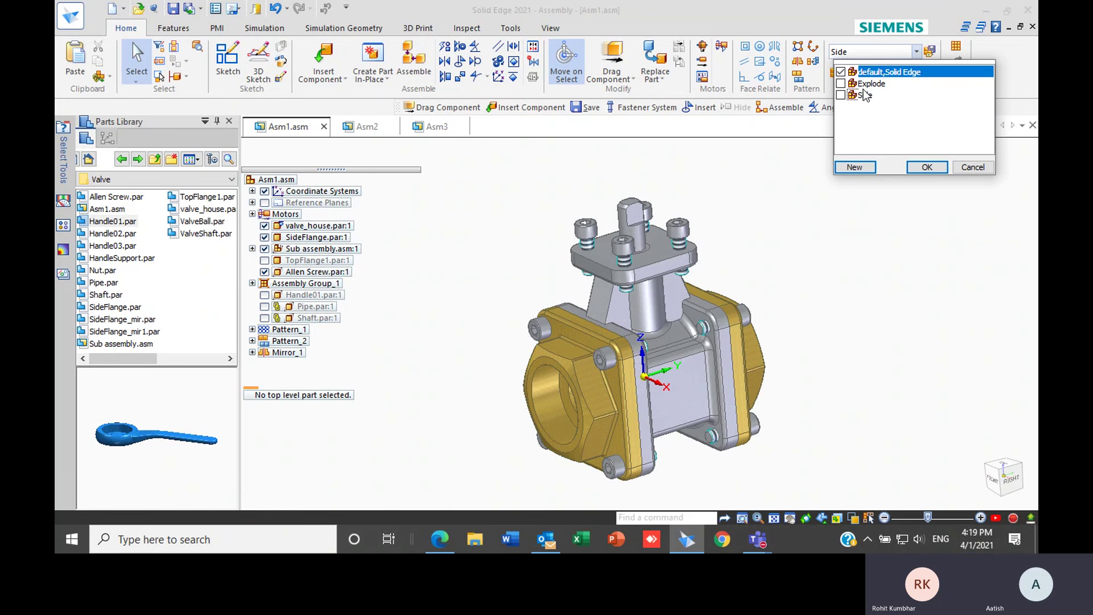
pyautogui.click(925, 167)
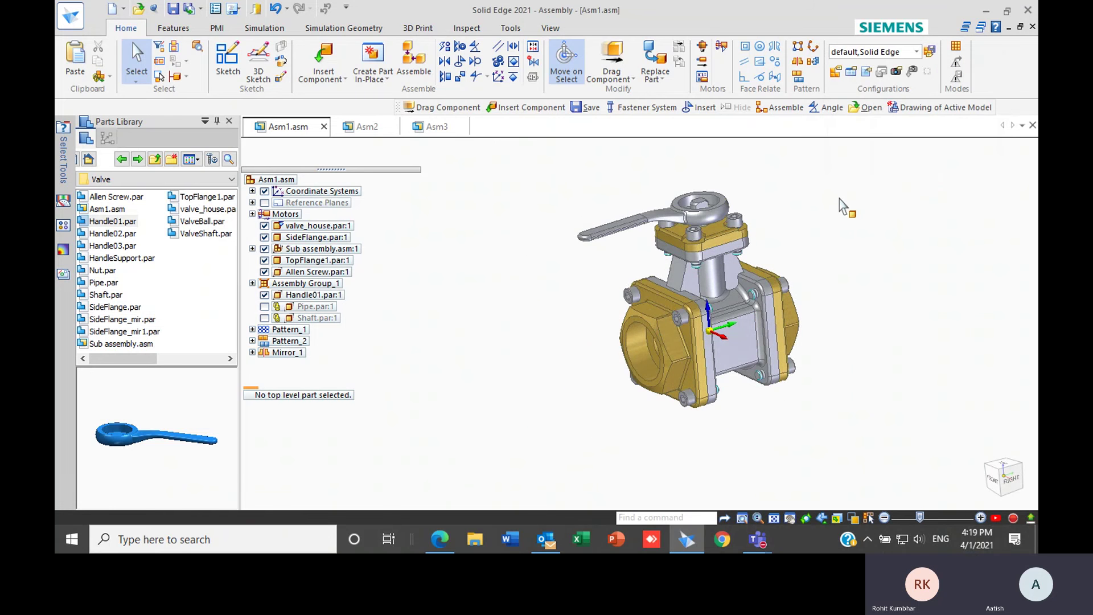
pyautogui.moveTo(655, 227); pyautogui.dragTo(621, 185, button='middle')
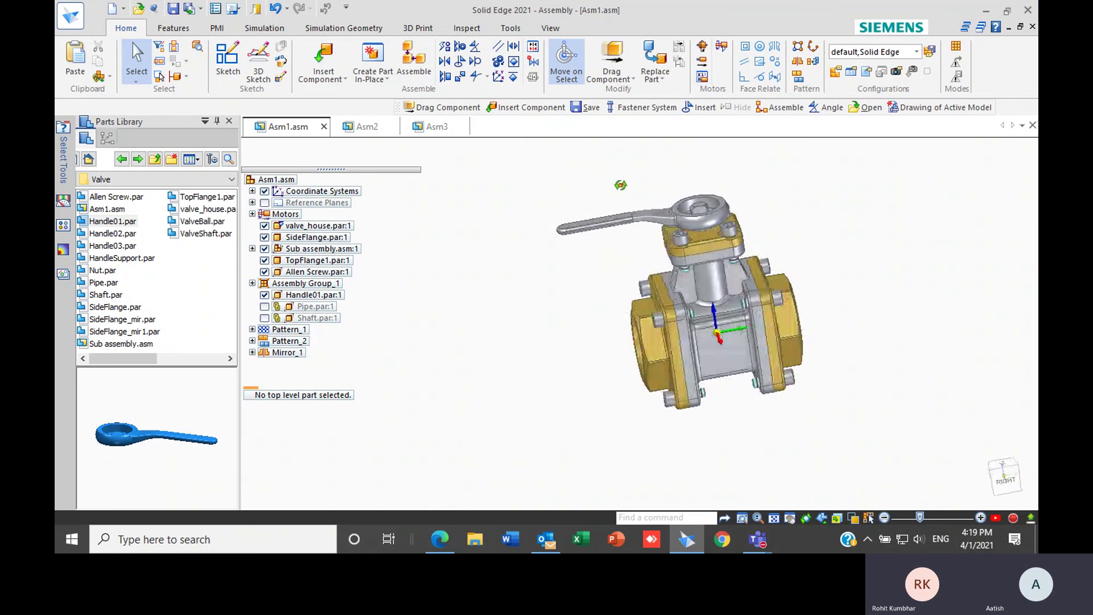
pyautogui.click(383, 80)
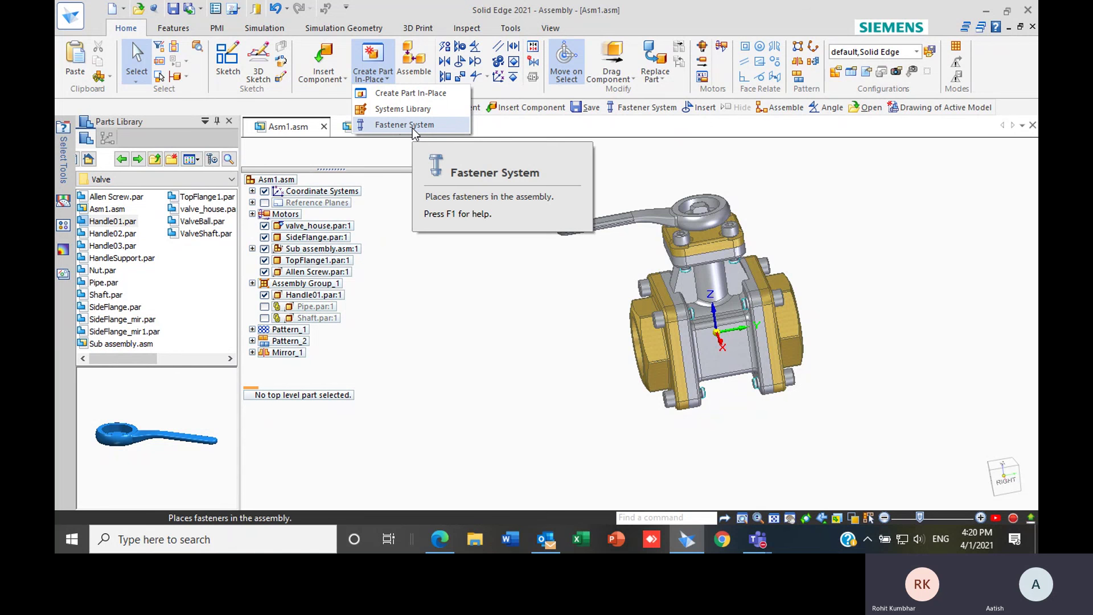
pyautogui.click(466, 190)
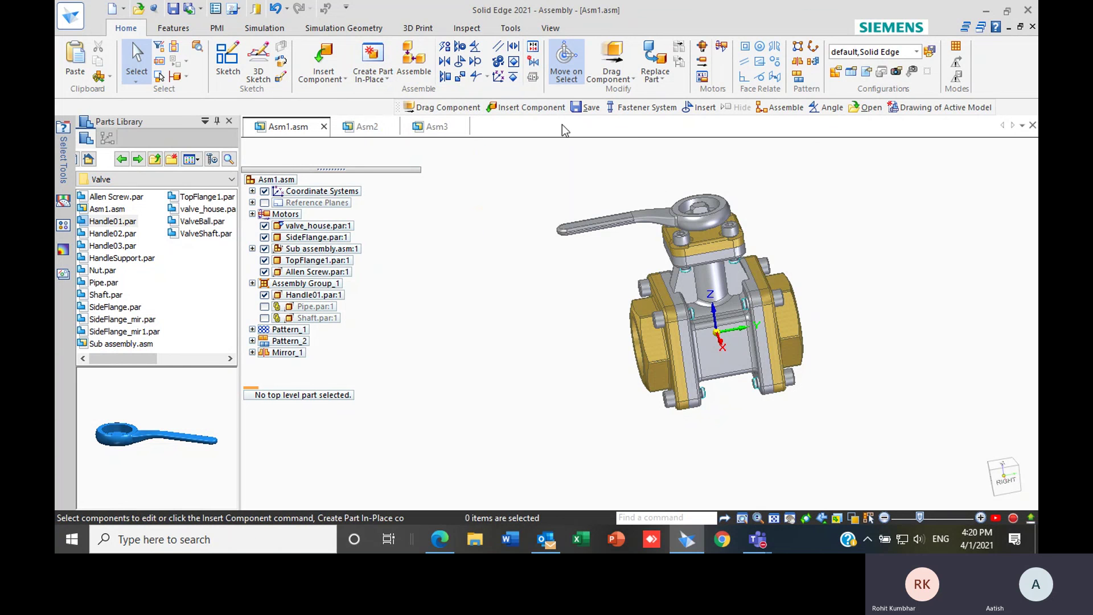
pyautogui.scroll(-1, 882, 212)
pyautogui.moveTo(877, 218); pyautogui.dragTo(686, 191, button='middle')
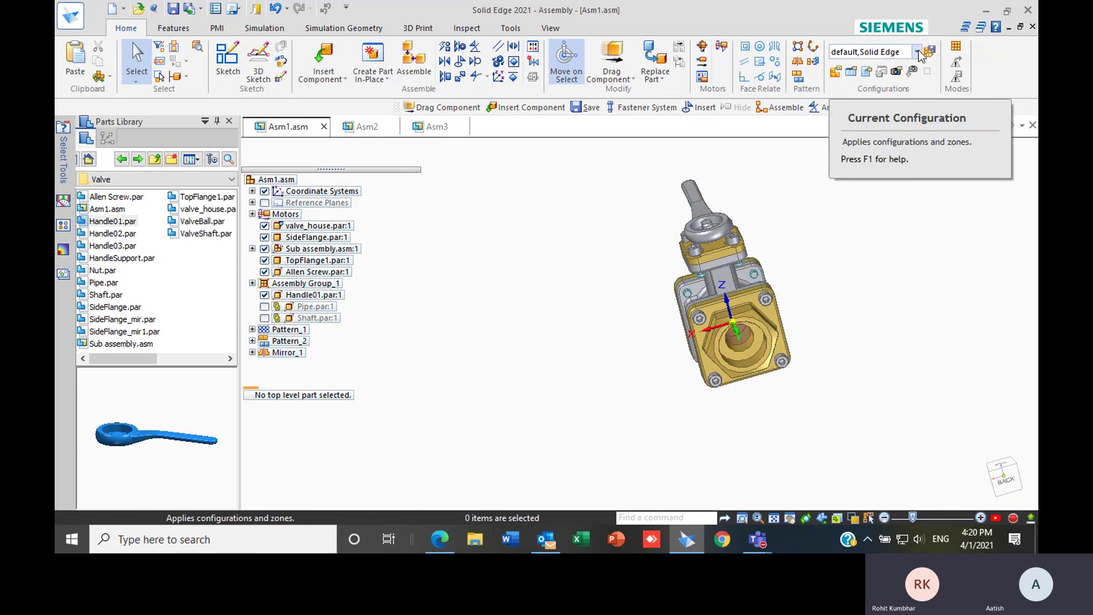
pyautogui.click(431, 31)
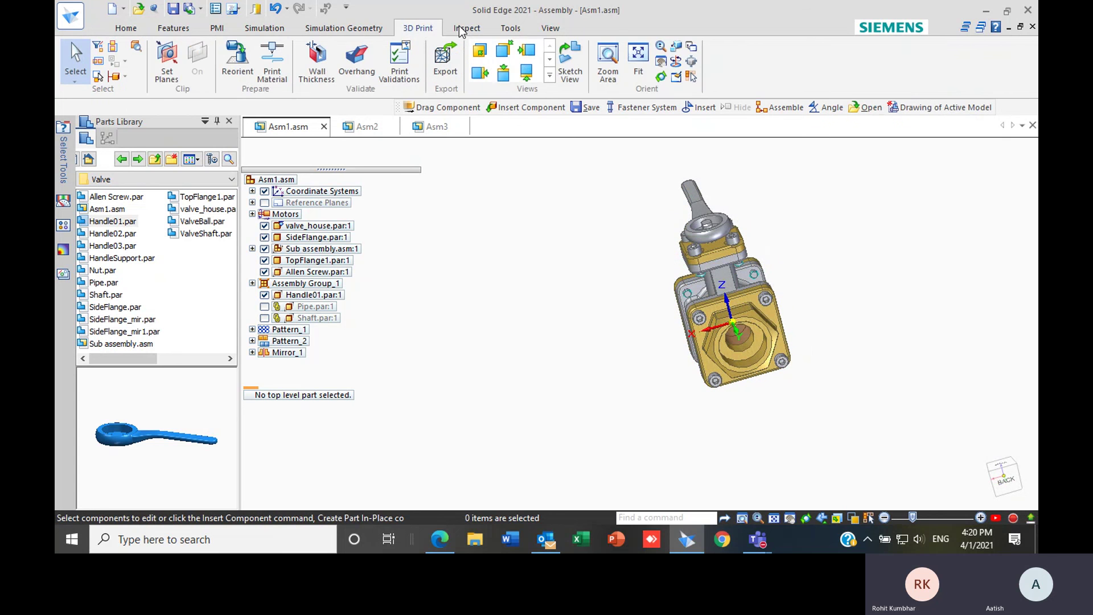
pyautogui.scroll(-1, 410, 29)
pyautogui.click(359, 31)
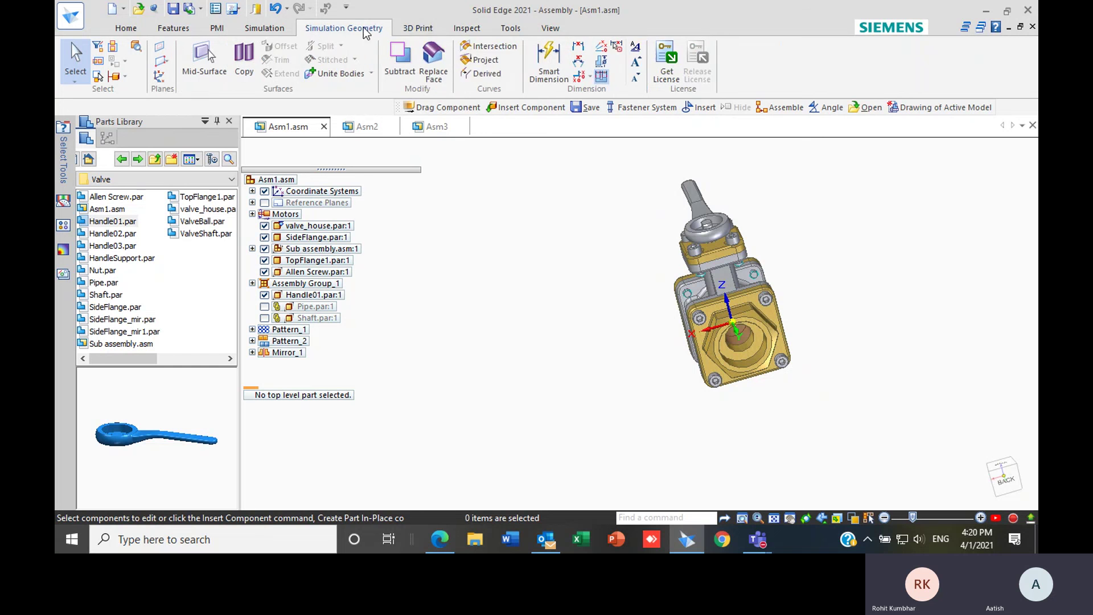
pyautogui.click(424, 28)
pyautogui.moveTo(569, 234); pyautogui.dragTo(659, 222, button='middle')
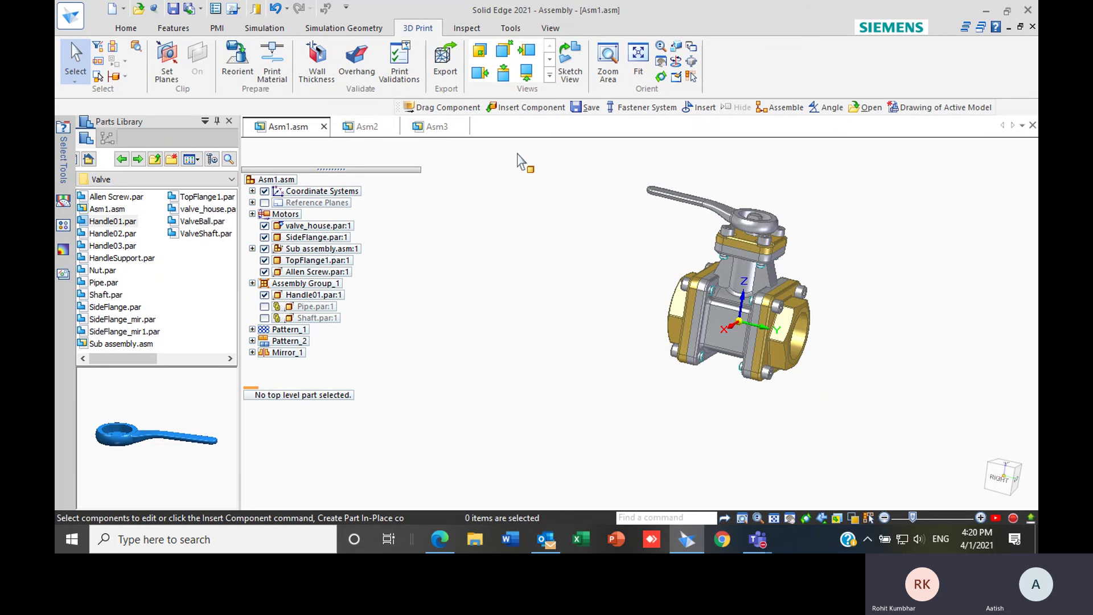
pyautogui.click(124, 28)
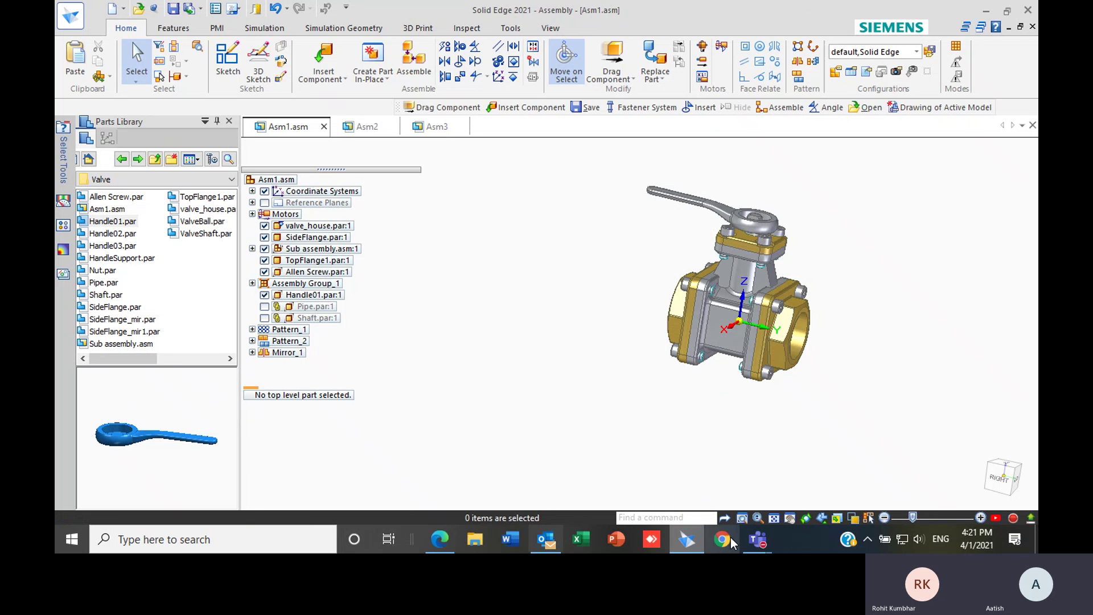
pyautogui.click(757, 539)
pyautogui.click(747, 467)
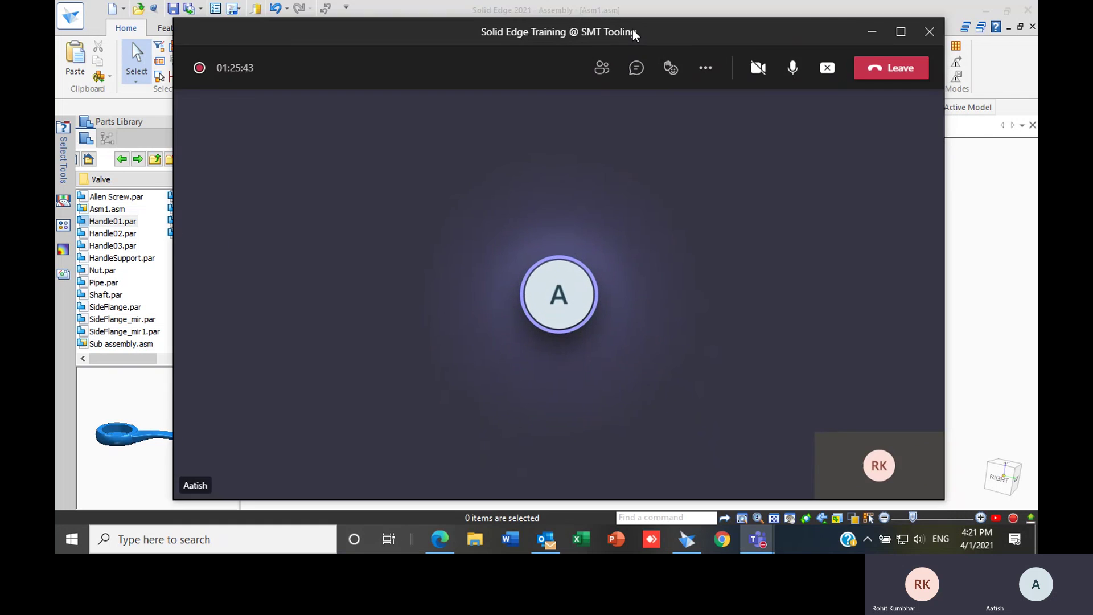
pyautogui.moveTo(635, 34); pyautogui.dragTo(626, 54)
pyautogui.click(864, 51)
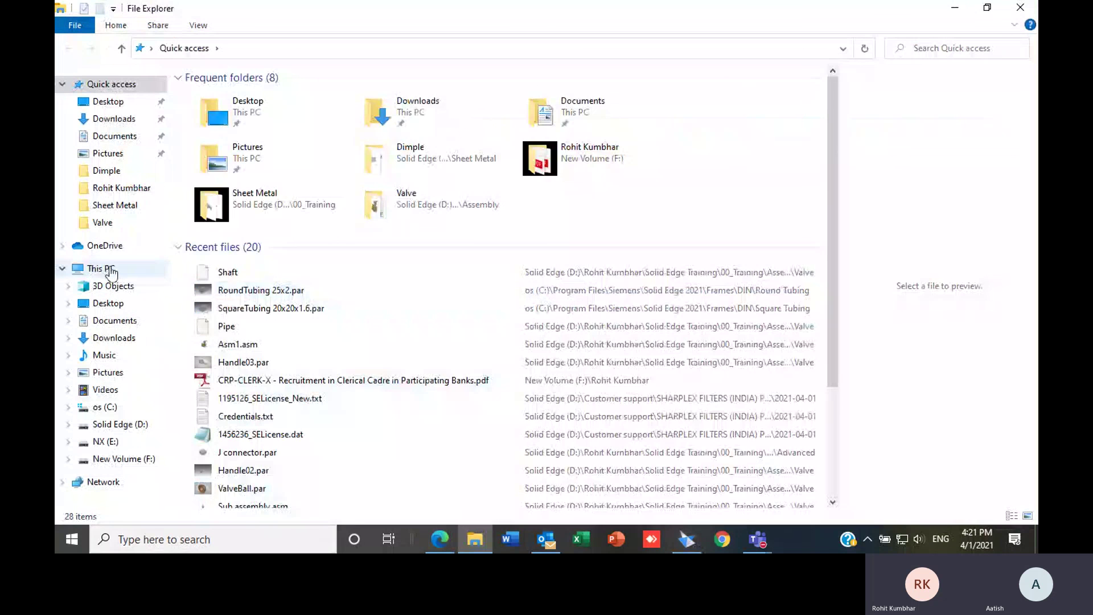
# - In File Explorer, open the Training folder under C:\Program Files\Siemens\Solid Edge 2021
pyautogui.click(101, 269)
pyautogui.doubleClick(280, 246)
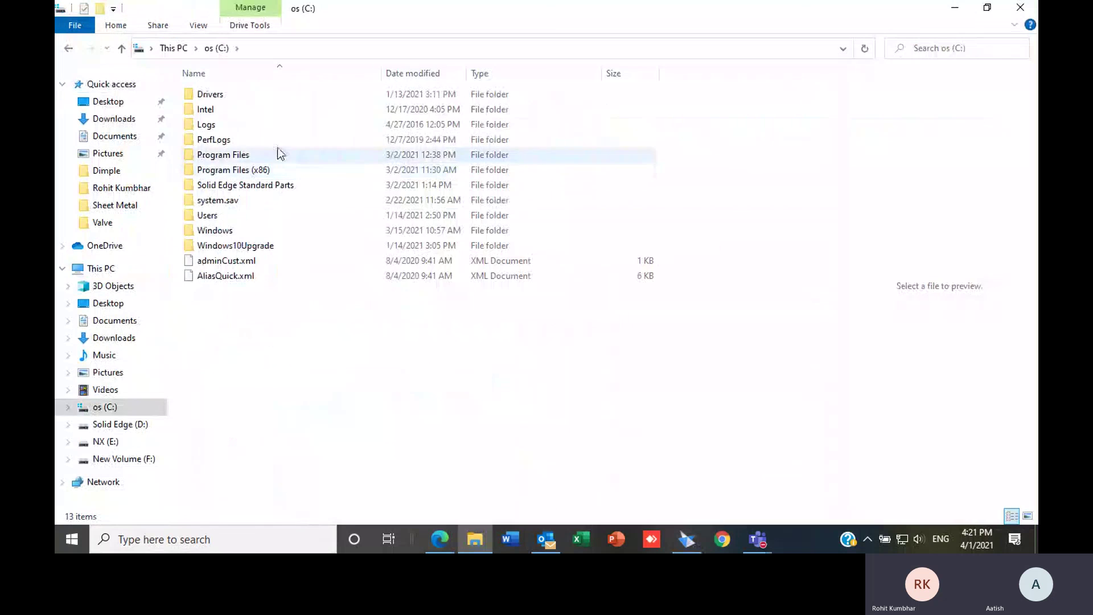
pyautogui.doubleClick(245, 155)
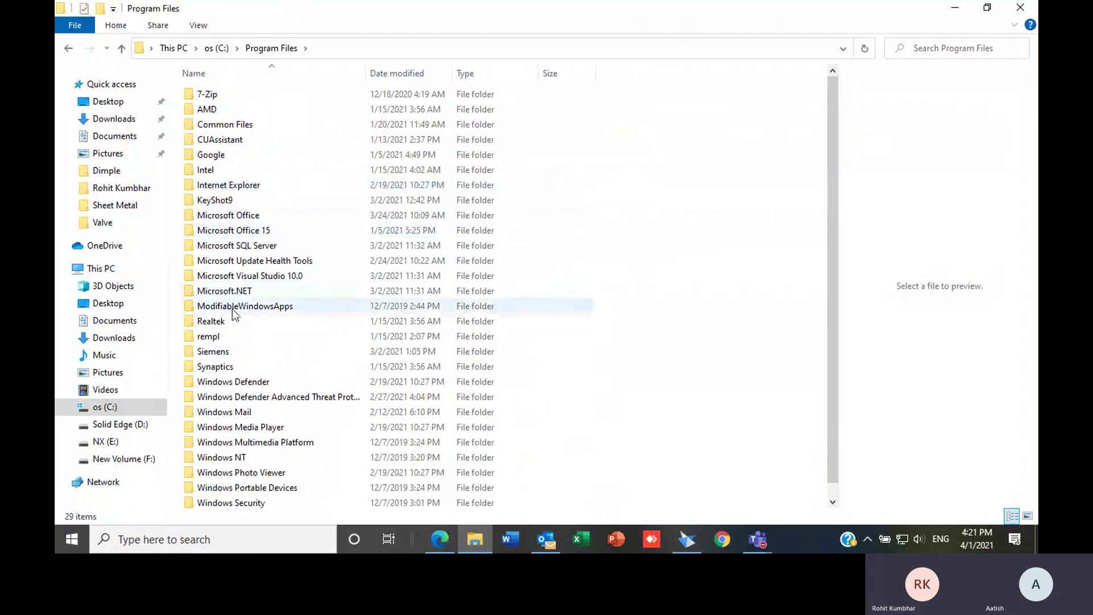
pyautogui.click(214, 355)
pyautogui.doubleClick(214, 354)
pyautogui.doubleClick(246, 125)
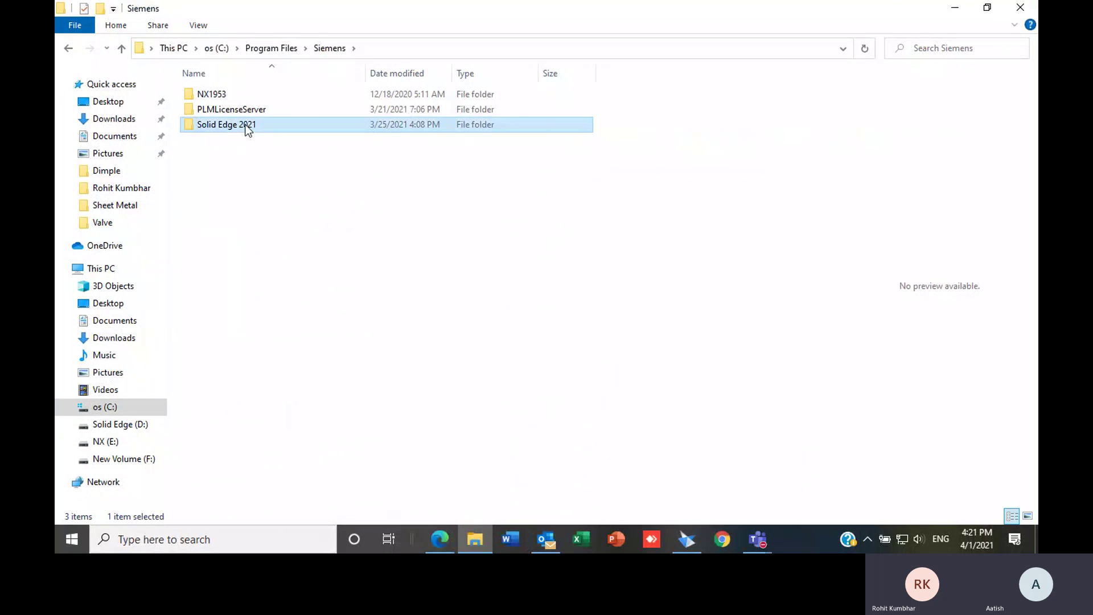
pyautogui.doubleClick(214, 276)
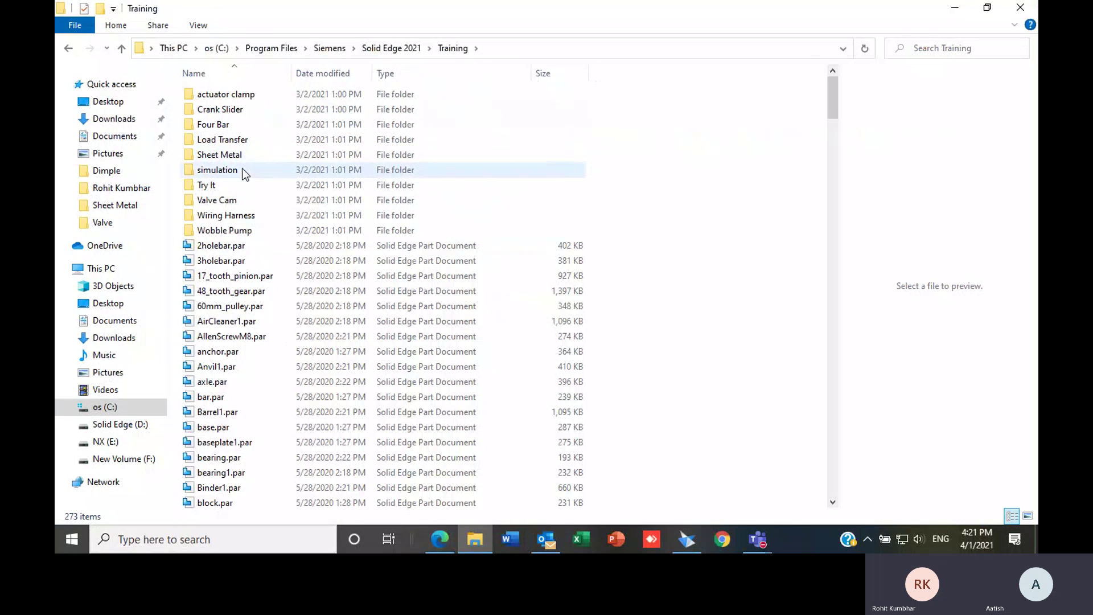
# - Preview BrakePedalAssy.asm and cylinder.asm in the Try It training folder, and close File Explorer
pyautogui.click(232, 187)
pyautogui.doubleClick(231, 186)
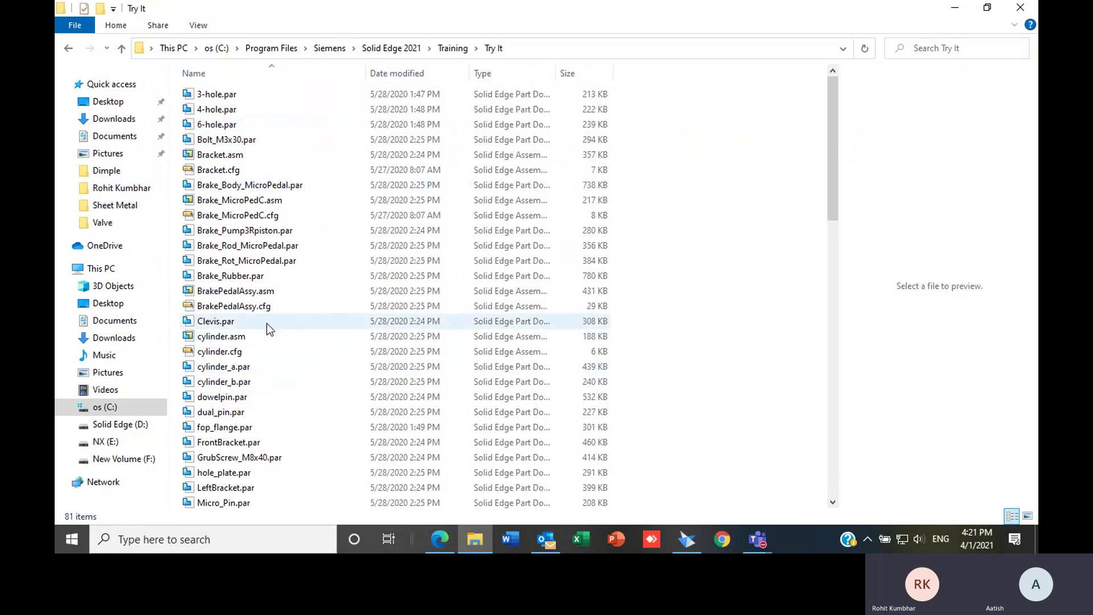
pyautogui.click(261, 293)
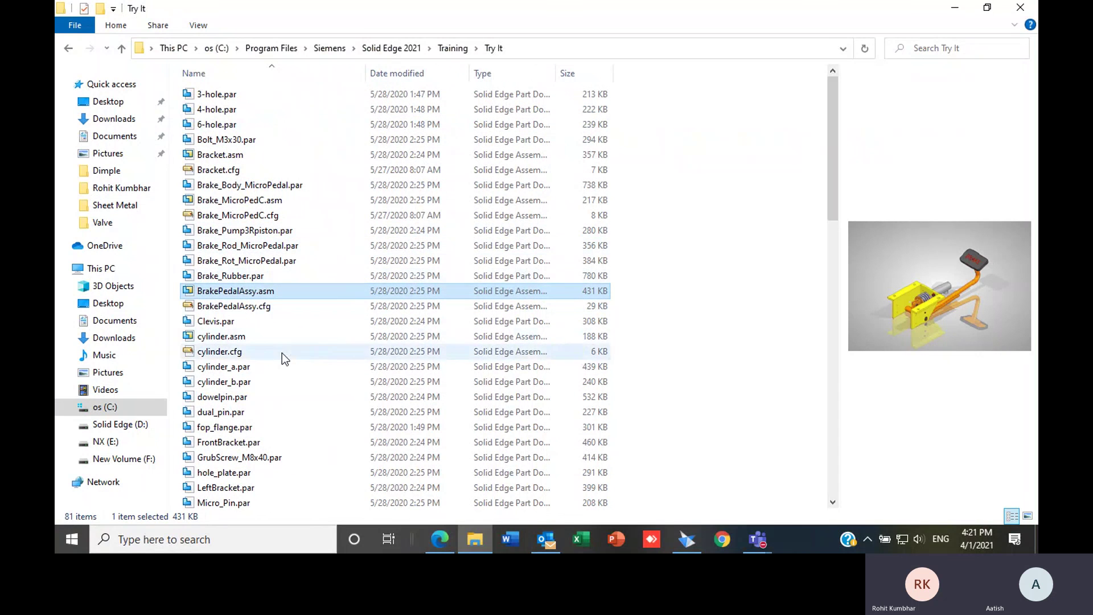
pyautogui.click(249, 338)
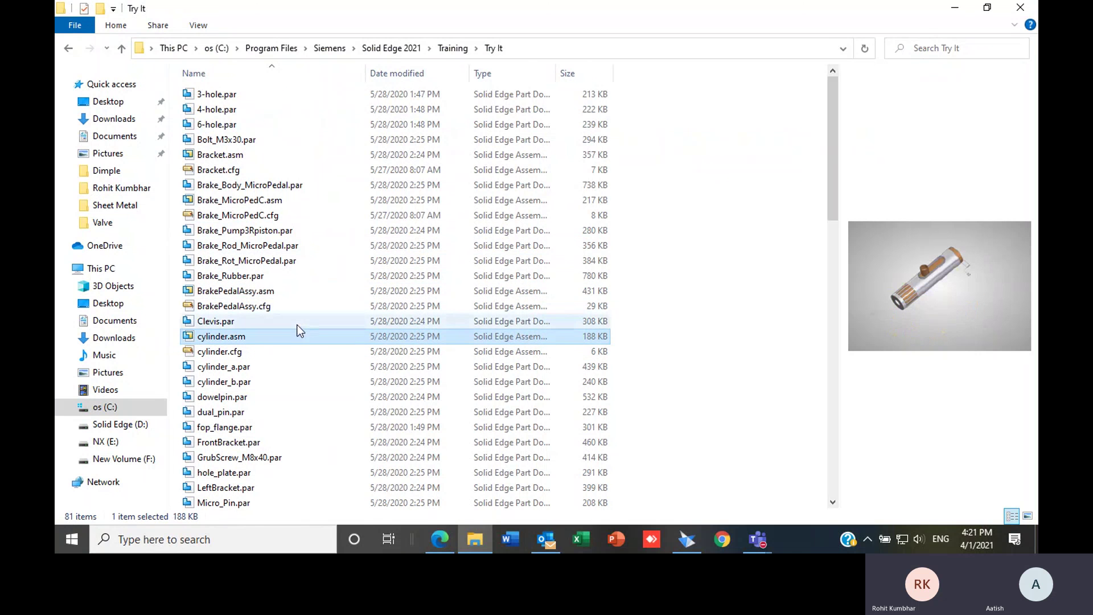
pyautogui.click(69, 48)
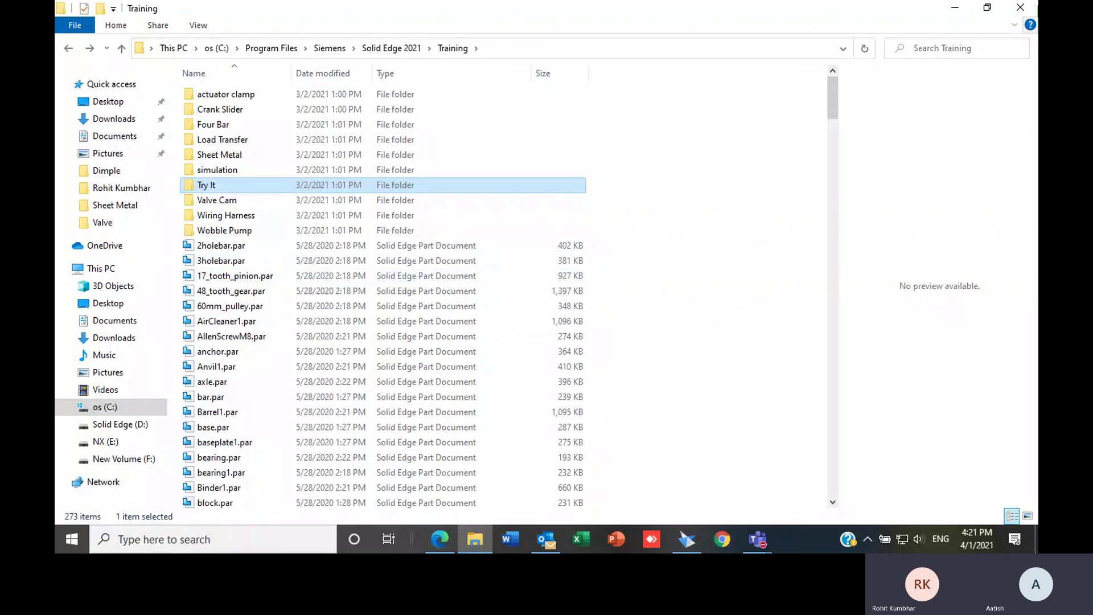
pyautogui.click(1021, 8)
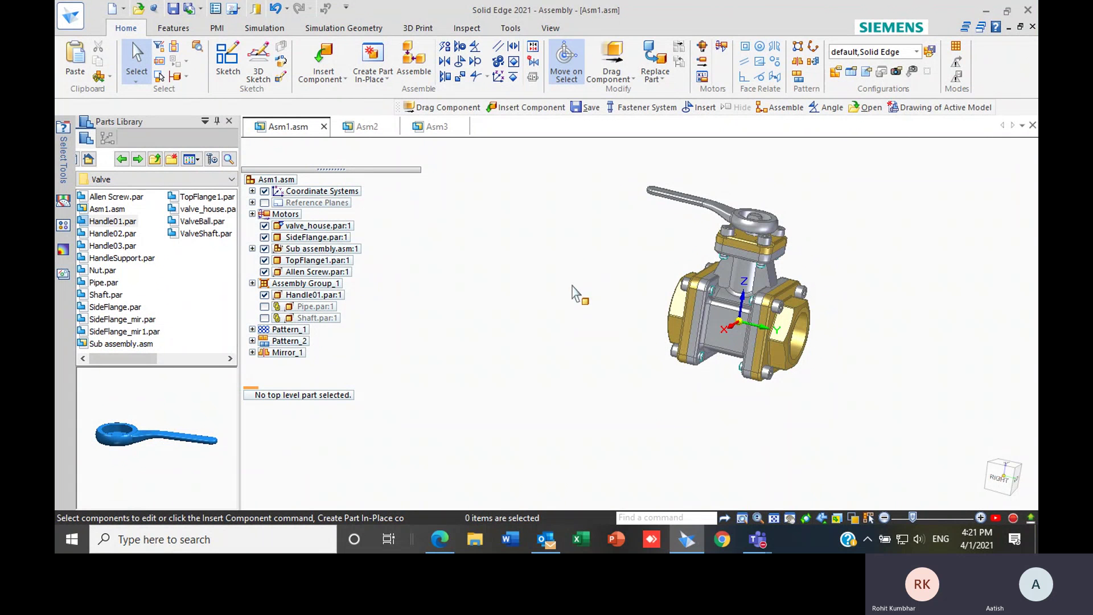
# - Switch to the Microsoft Teams meeting, mute the microphone and stop sharing the screen from the maximized window
pyautogui.click(758, 539)
pyautogui.click(748, 477)
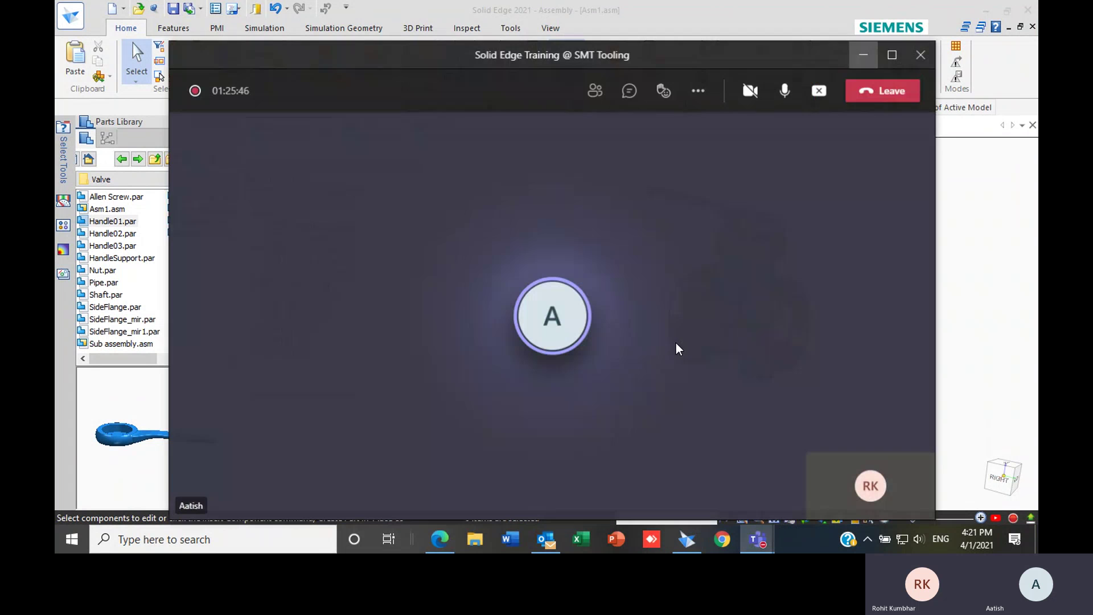
pyautogui.moveTo(649, 60); pyautogui.dragTo(651, 24)
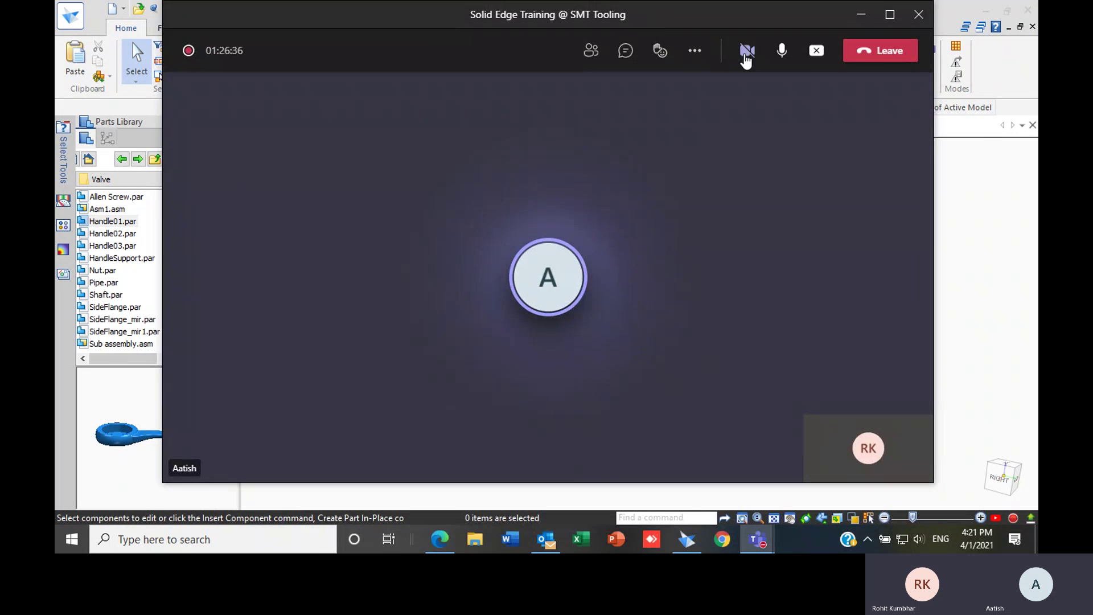
pyautogui.click(783, 52)
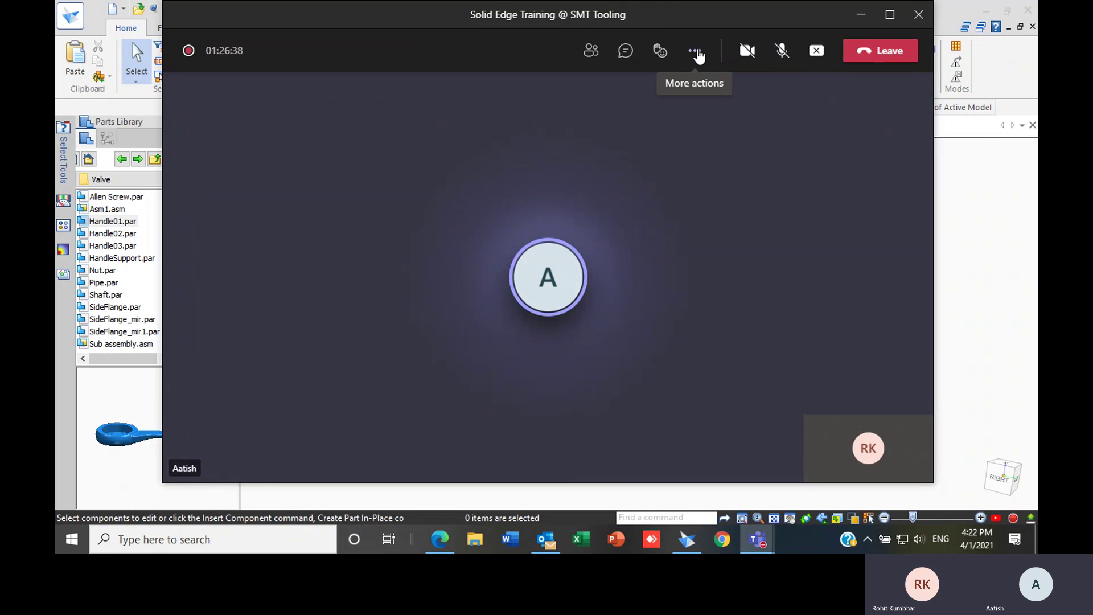
pyautogui.click(781, 51)
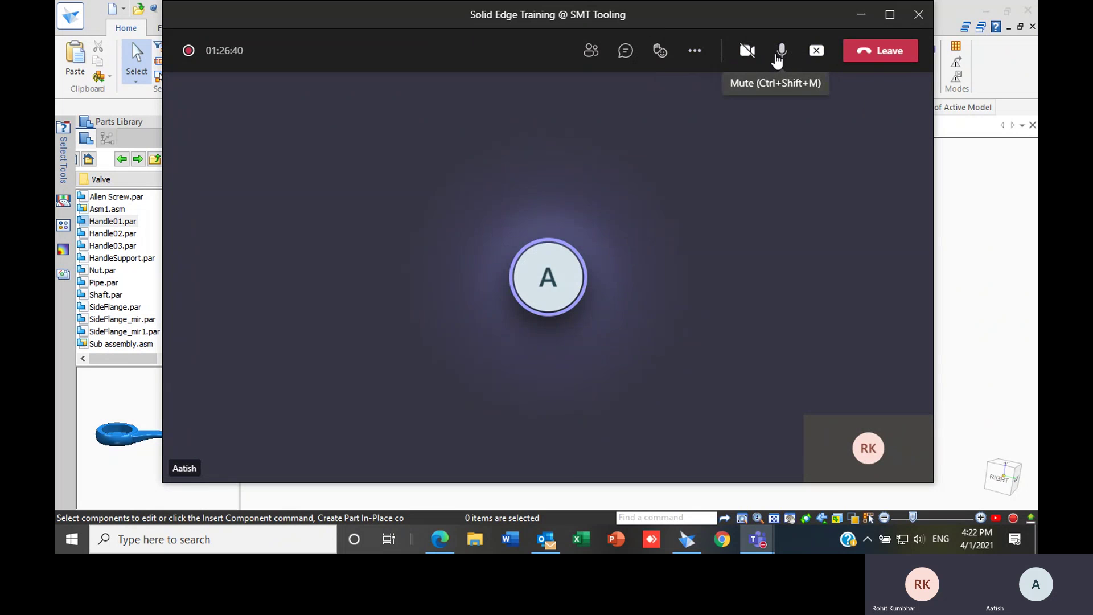
pyautogui.click(701, 52)
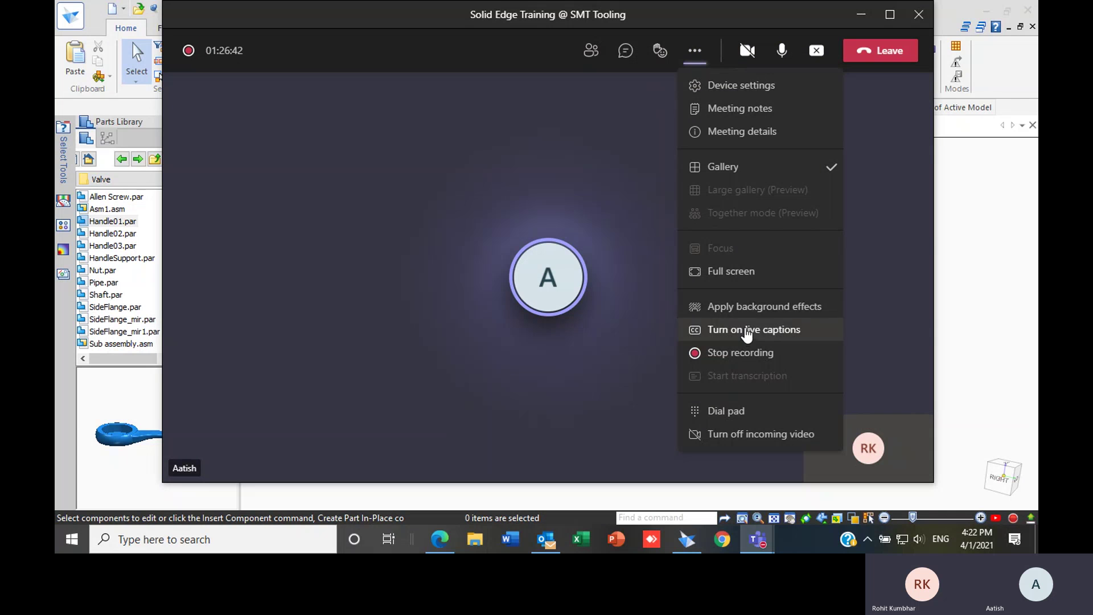
pyautogui.click(781, 51)
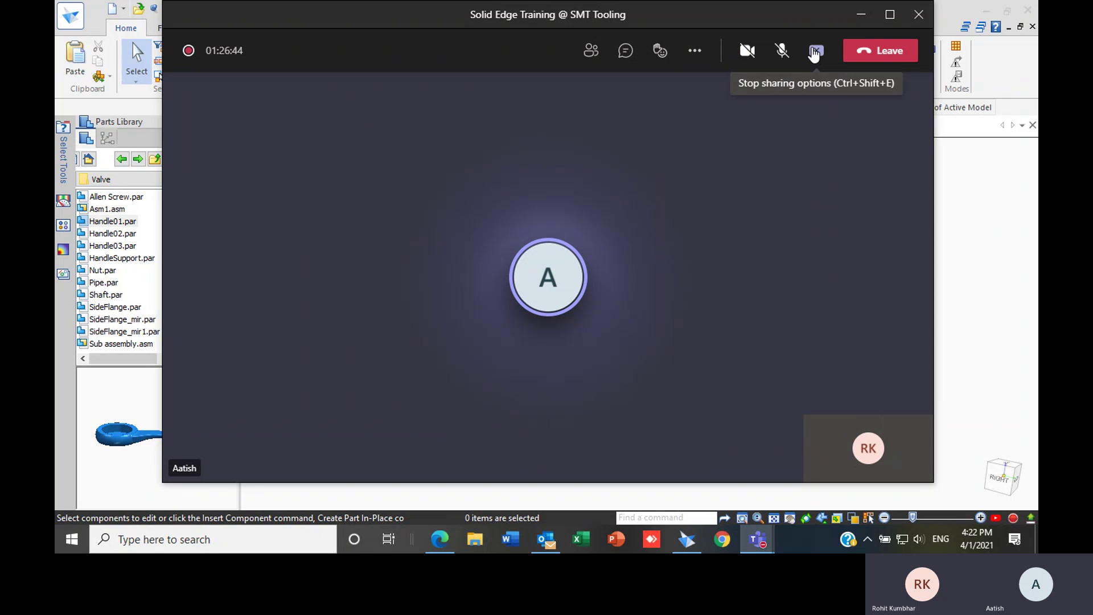
pyautogui.click(889, 16)
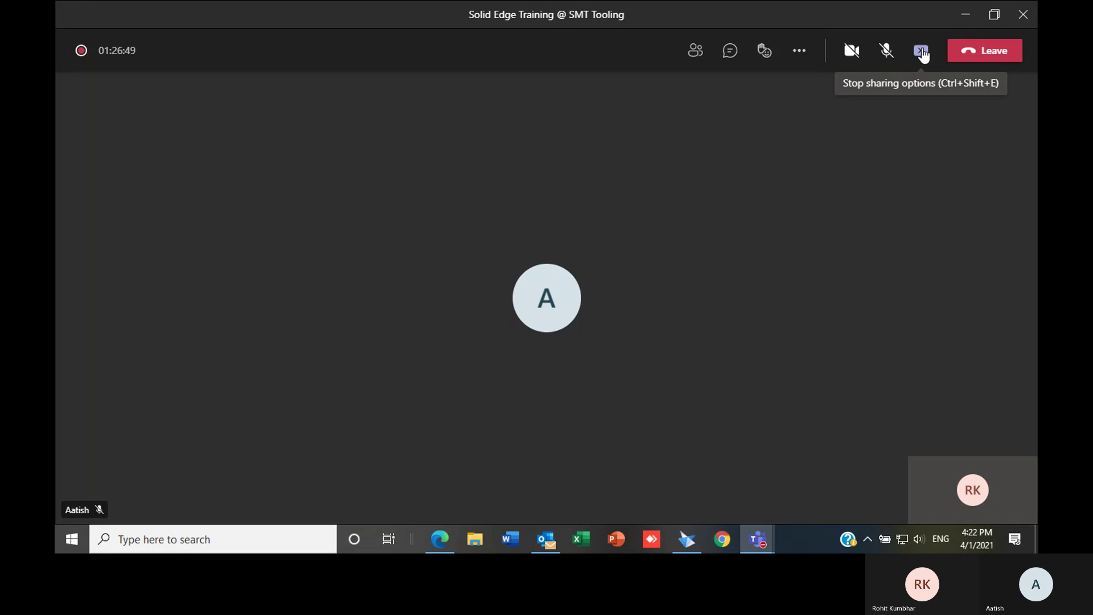
pyautogui.click(922, 52)
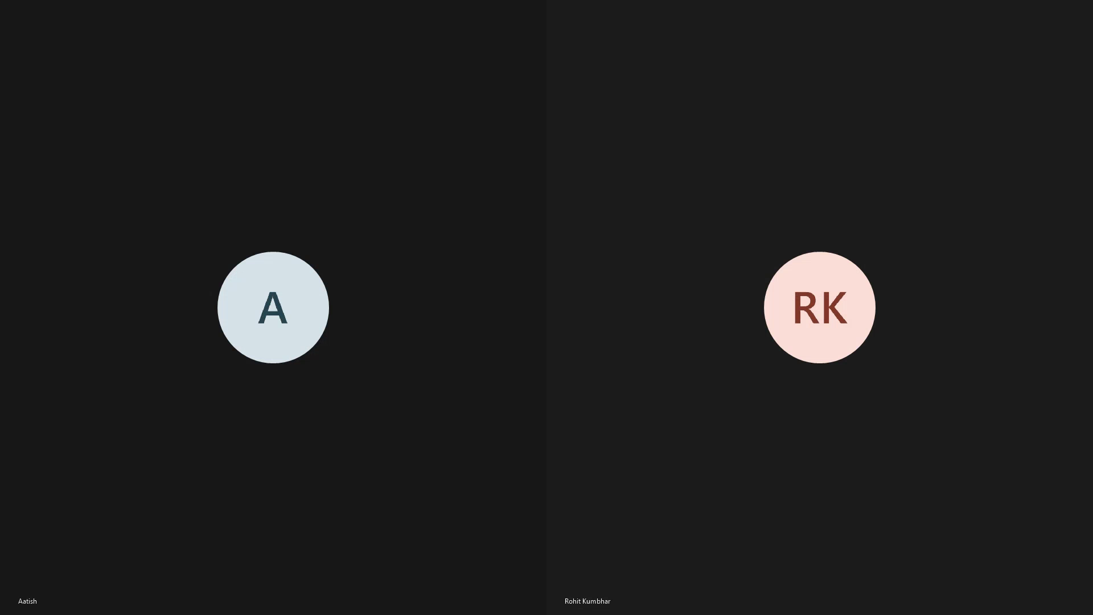